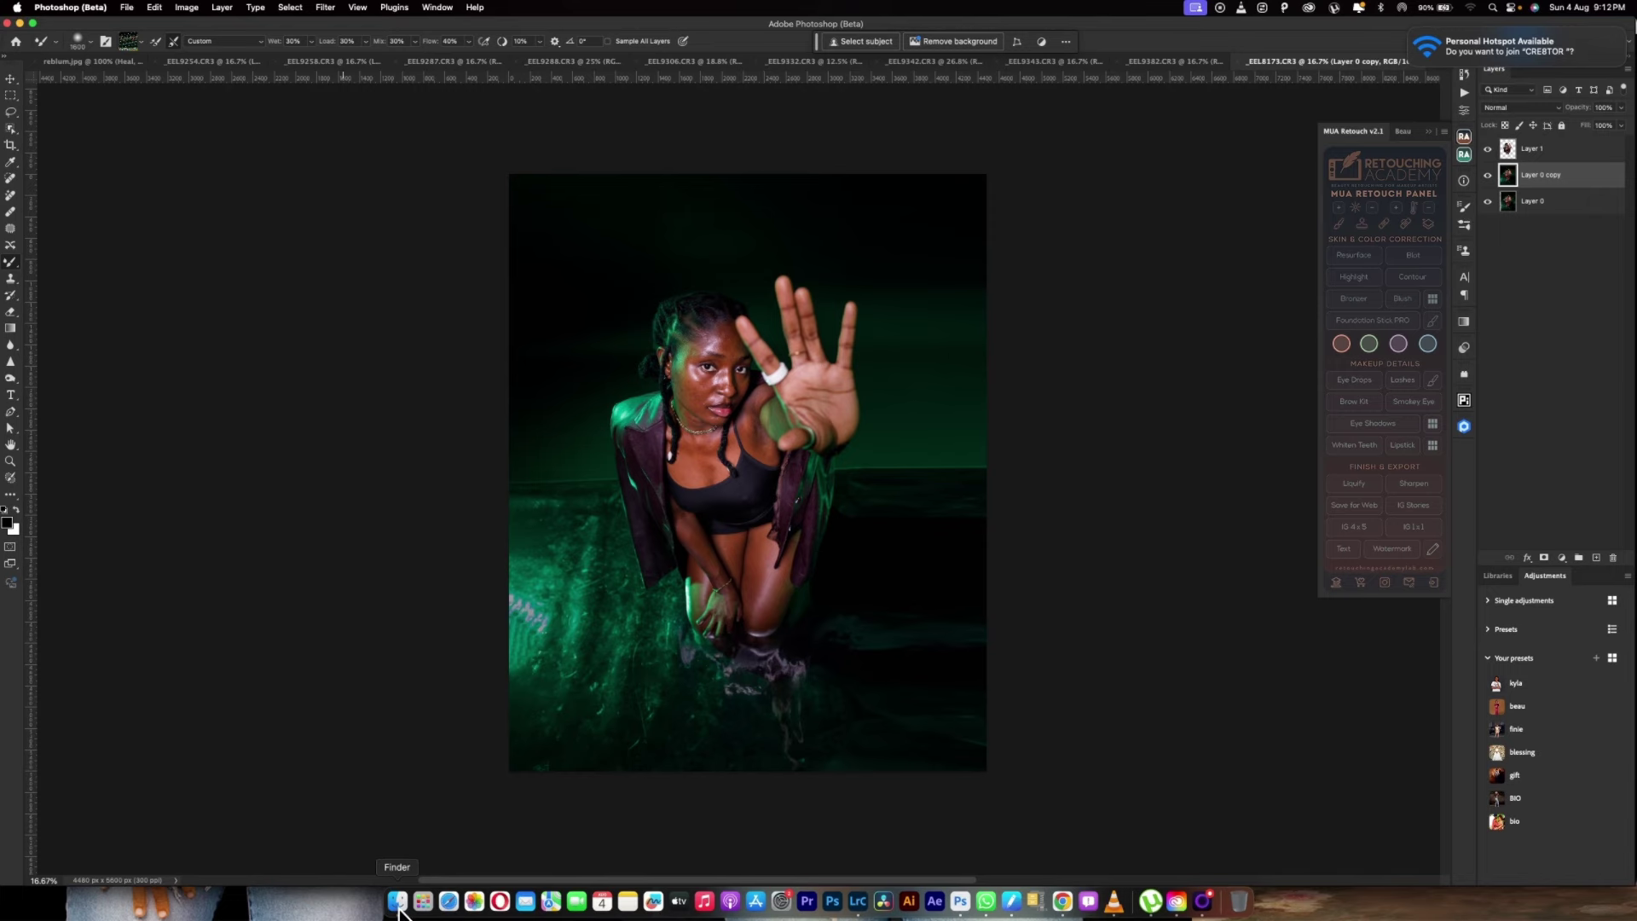
Open the raw photo _EEL8173.CR3 in Camera Raw and show its before and after versions side by side
{"action": "left_click", "coordinate": [398, 902]}
{"action": "left_click_drag", "start_coordinate": [823, 508], "coordinate": [960, 902]}
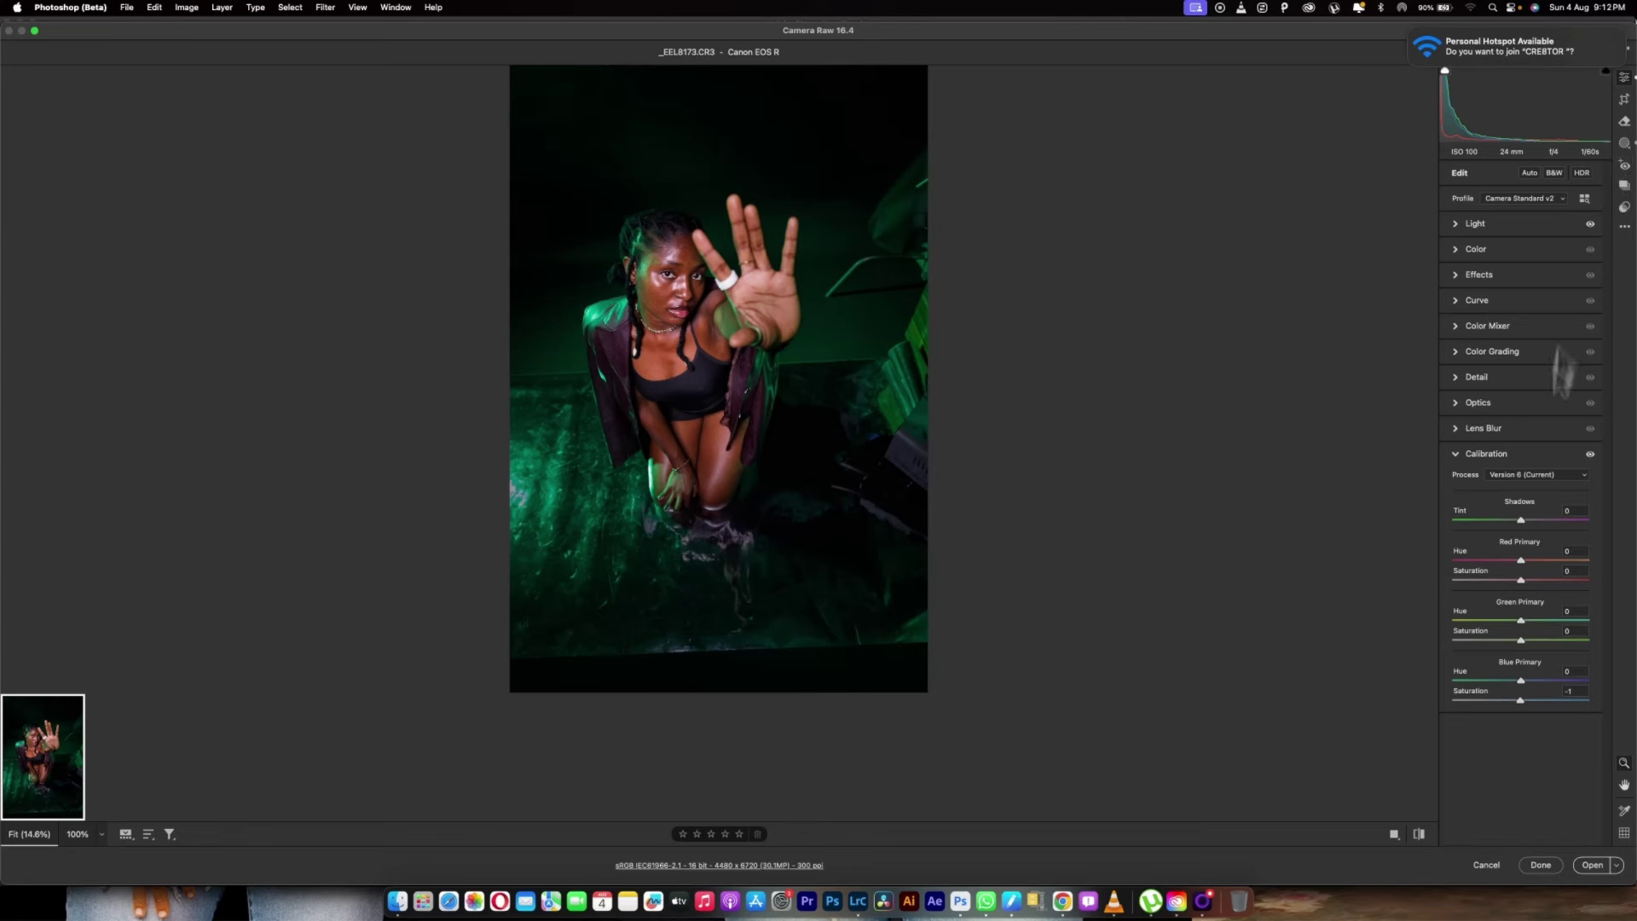
{"action": "left_click", "coordinate": [1393, 834]}
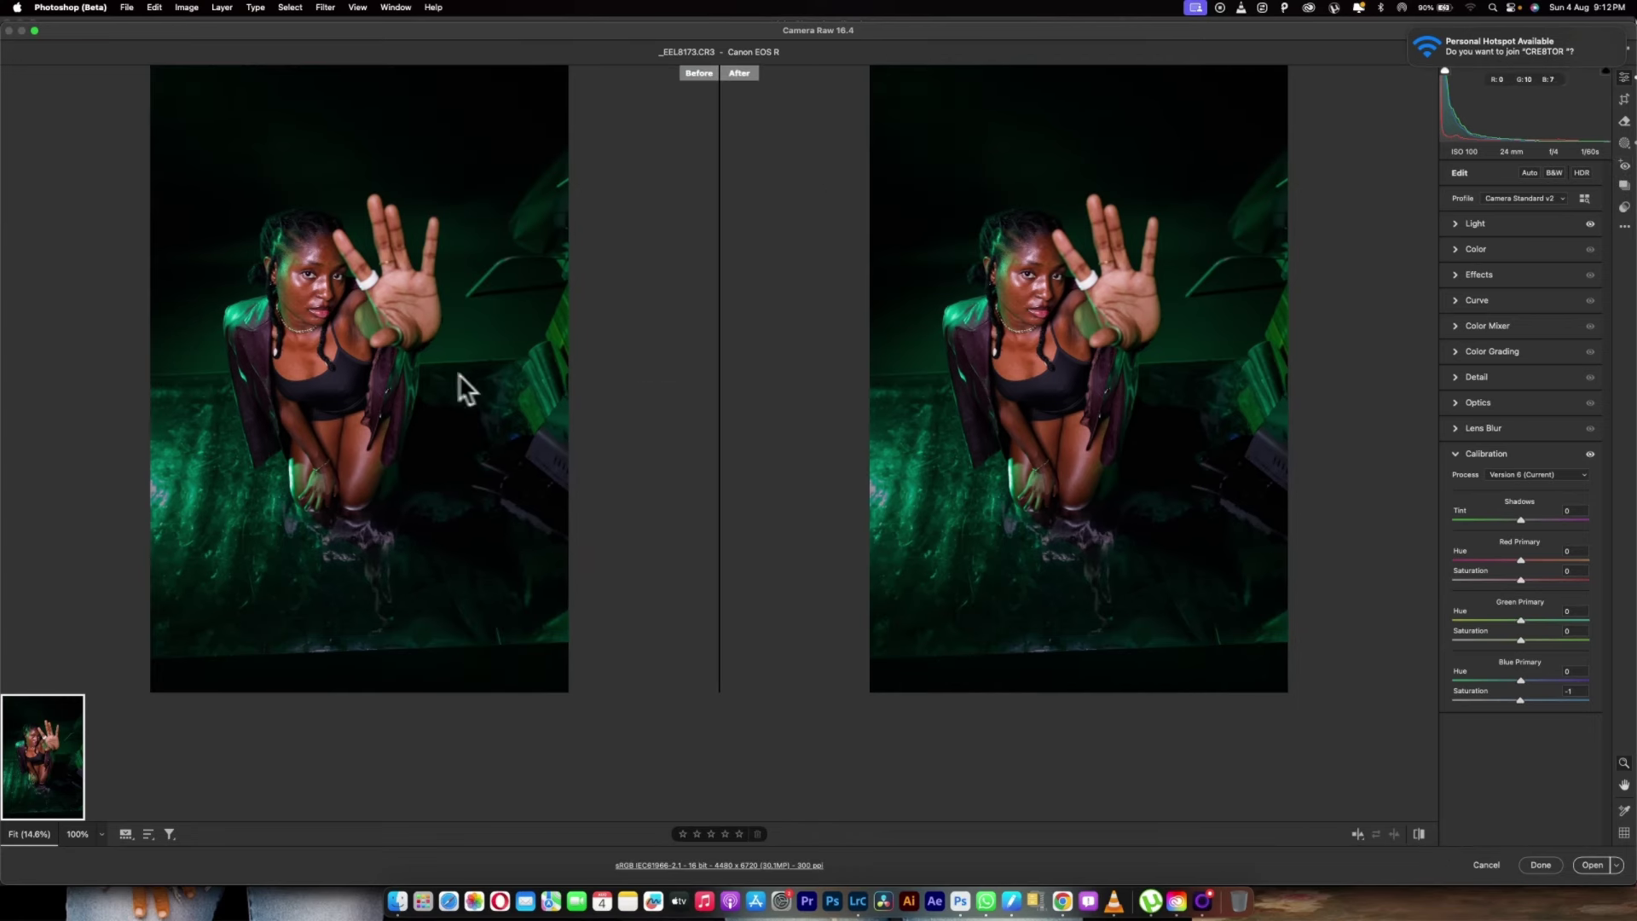
Review the two masks applied to the raw photo, then close Camera Raw without applying changes
{"action": "left_click", "coordinate": [1625, 145]}
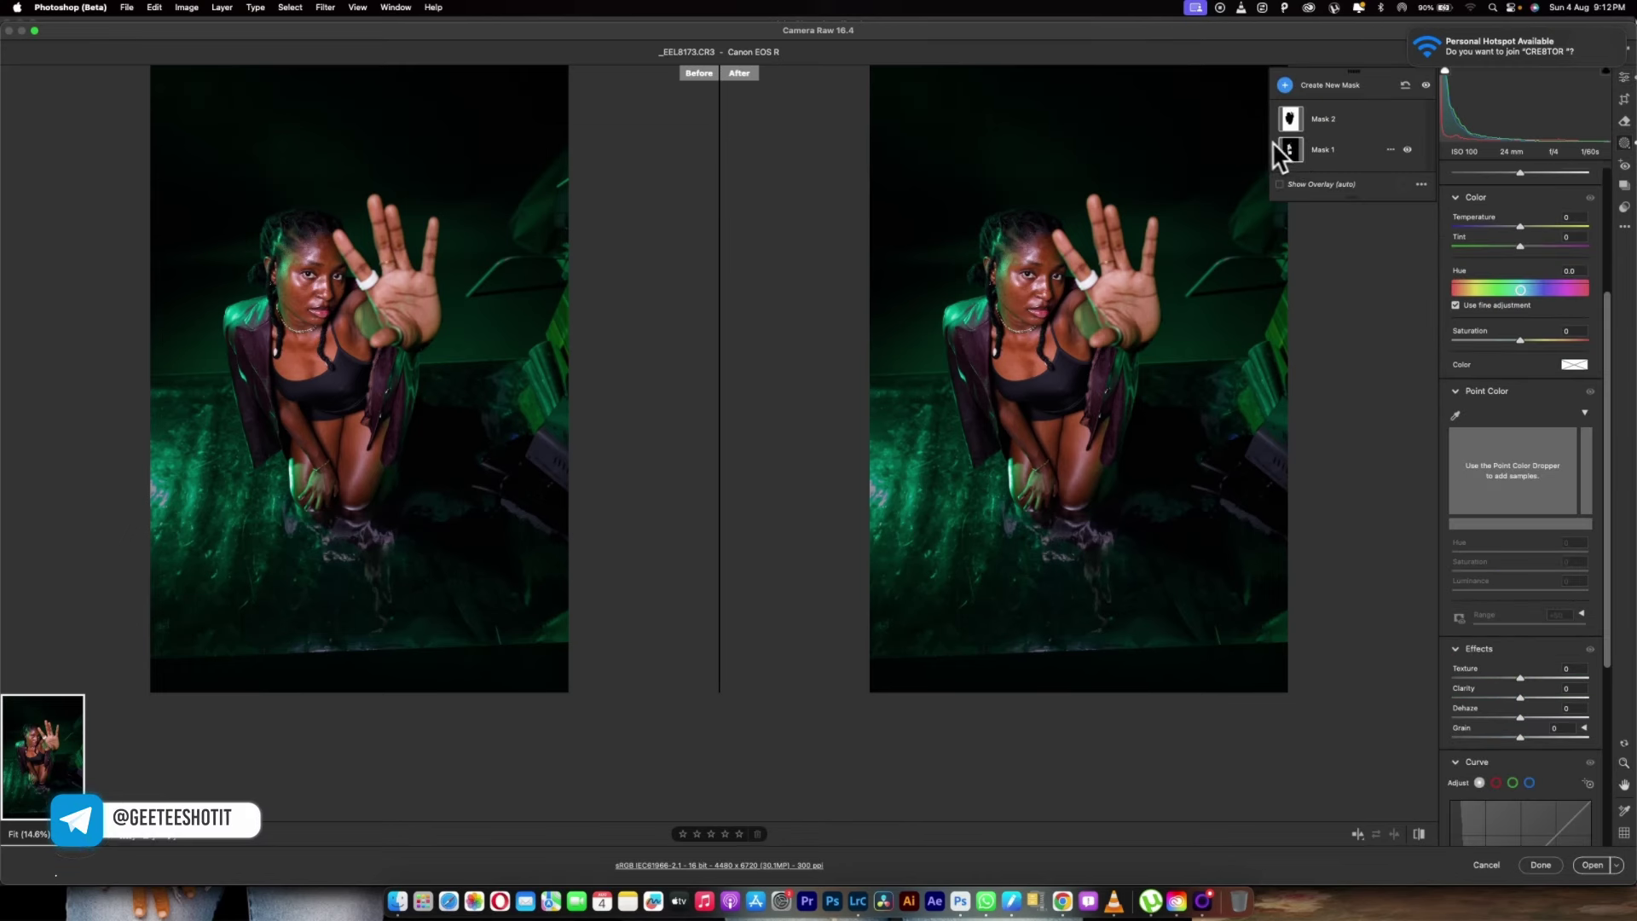
{"action": "mouse_move", "coordinate": [1295, 151]}
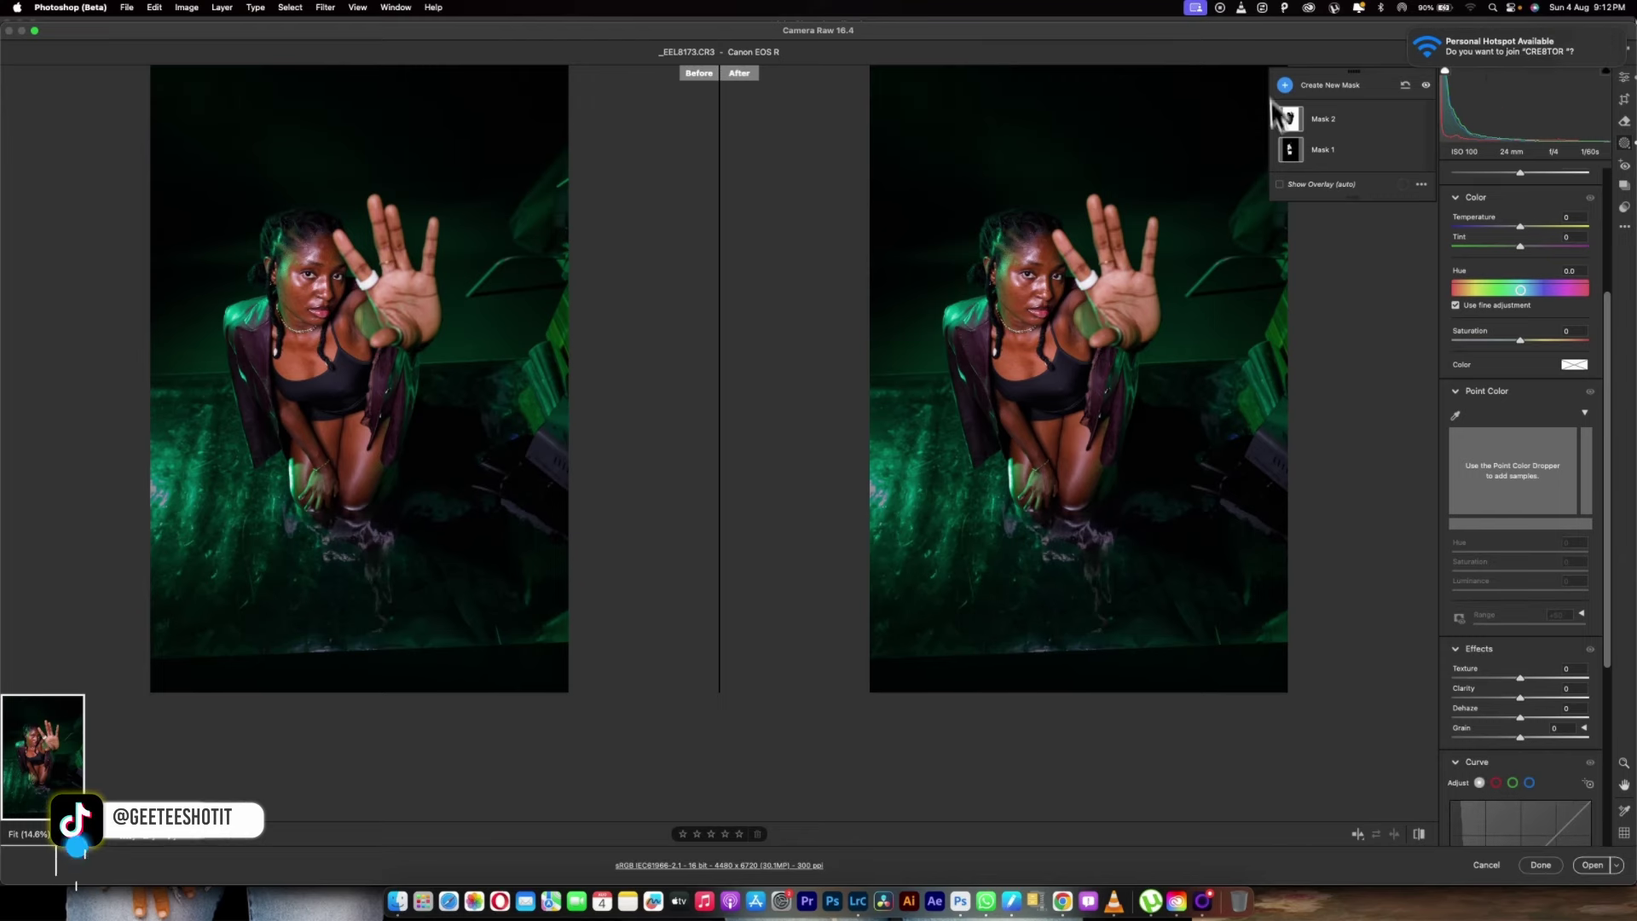
{"action": "left_click_drag", "start_coordinate": [1281, 36], "coordinate": [1058, 36]}
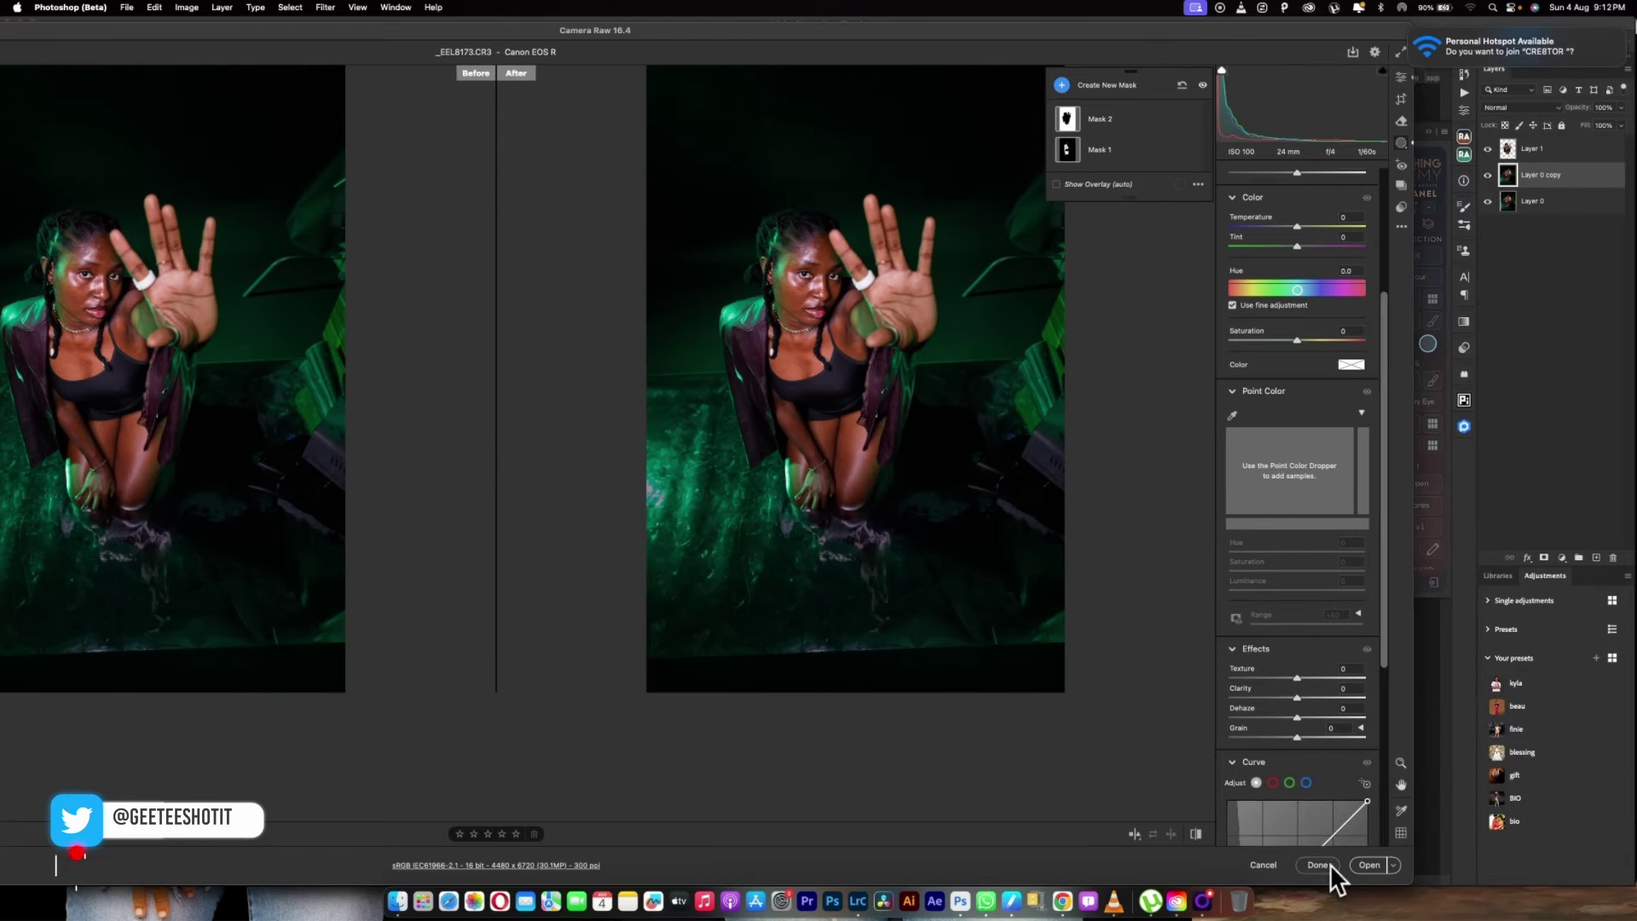
{"action": "left_click", "coordinate": [1276, 866]}
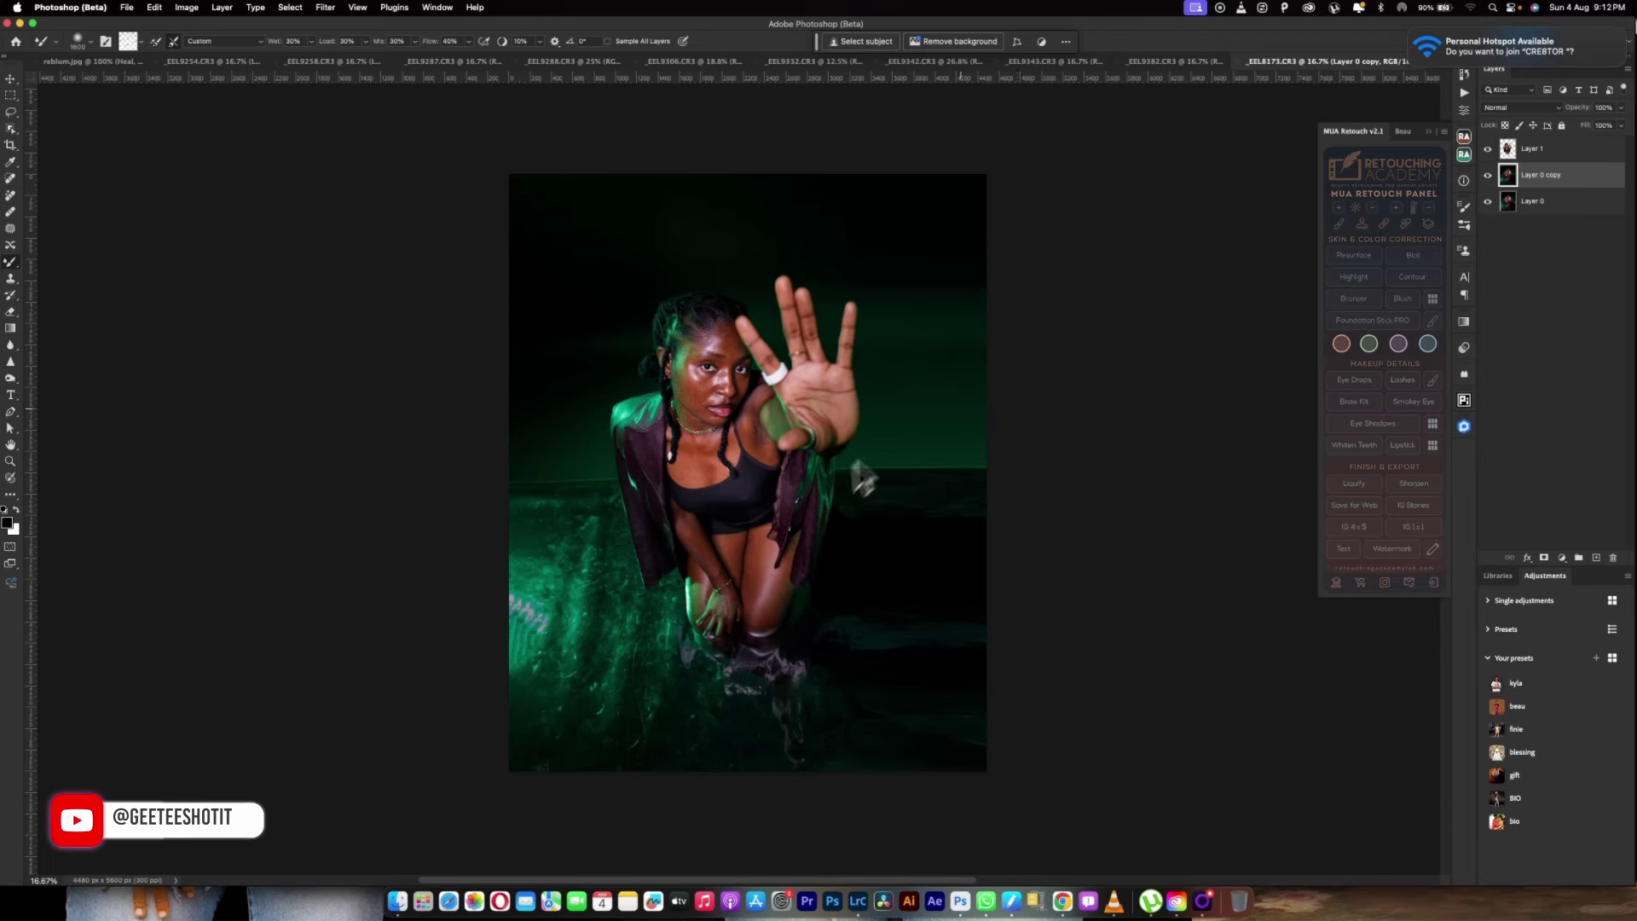
Hide Layer 1 and Layer 0 copy to compare the original photo with the edit, then show both again
{"action": "left_click", "coordinate": [1488, 149]}
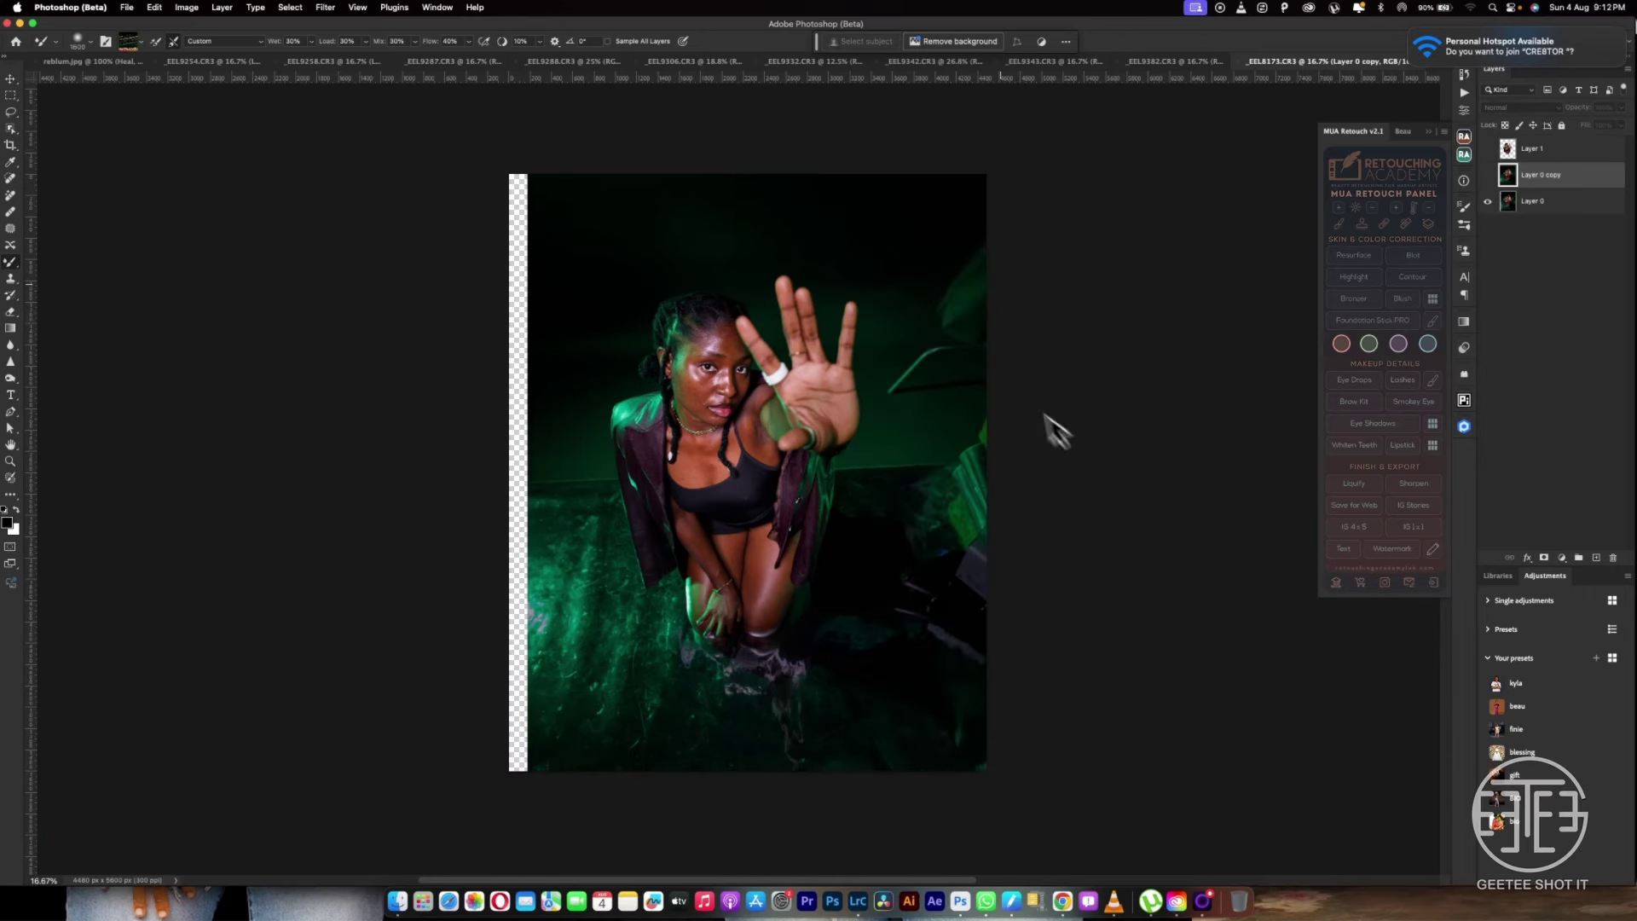
{"action": "left_click", "coordinate": [1489, 198]}
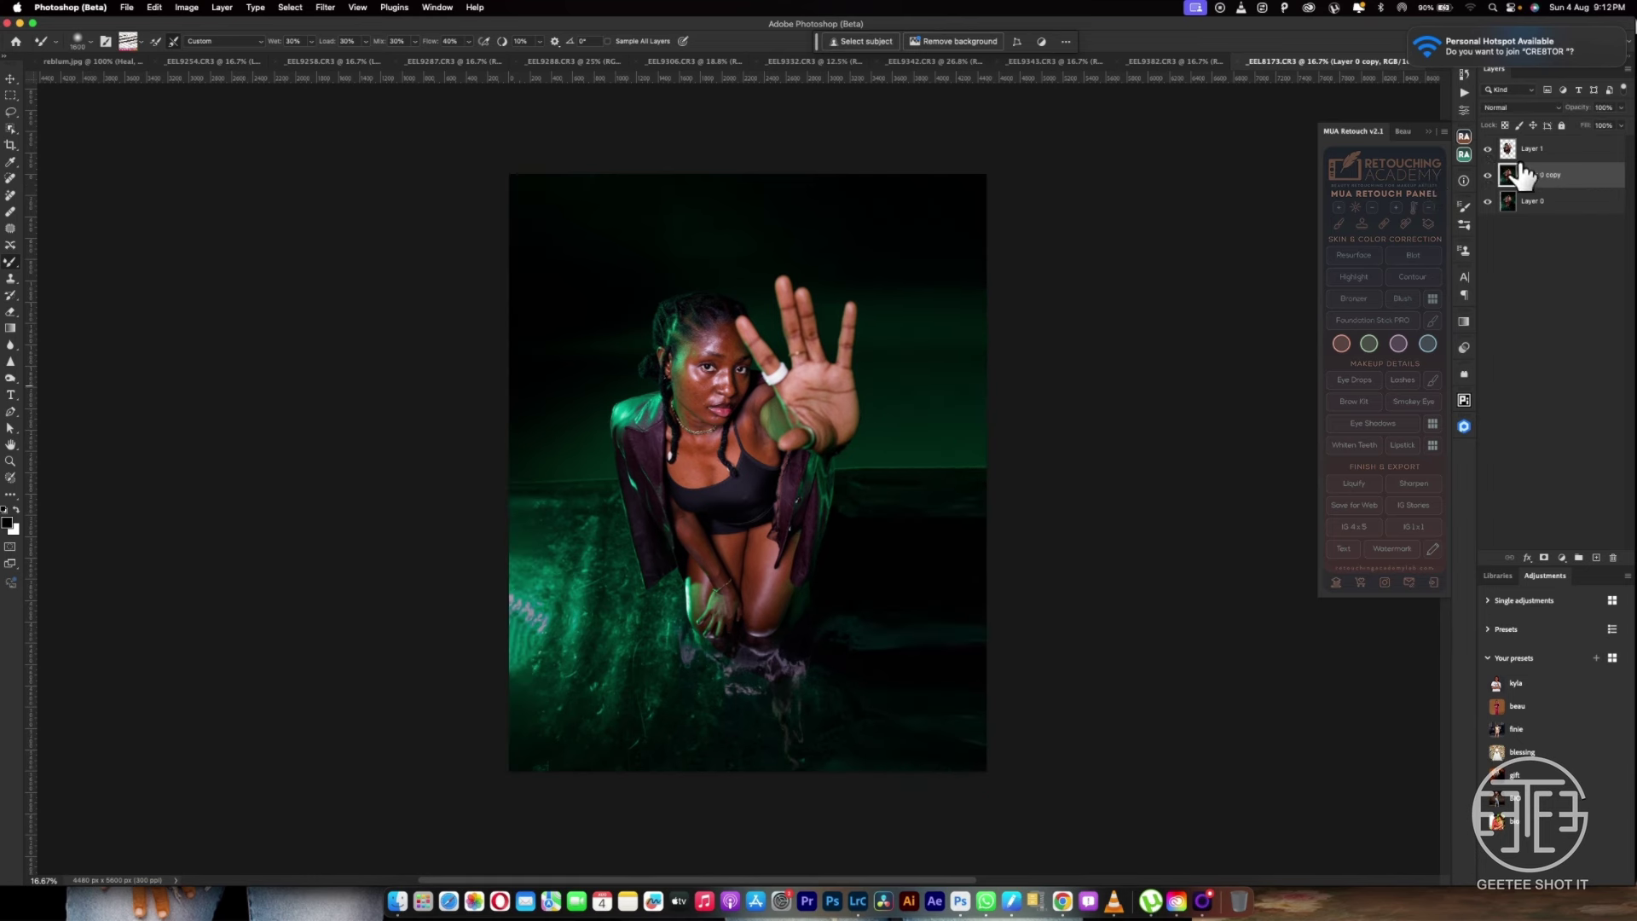
Load Layer 1's subject outline as a selection, duplicate Layer 0 copy and cut the subject out of the duplicate
{"action": "left_click", "coordinate": [1510, 154], "text": "shift"}
{"action": "left_click_drag", "start_coordinate": [1524, 181], "coordinate": [1596, 558]}
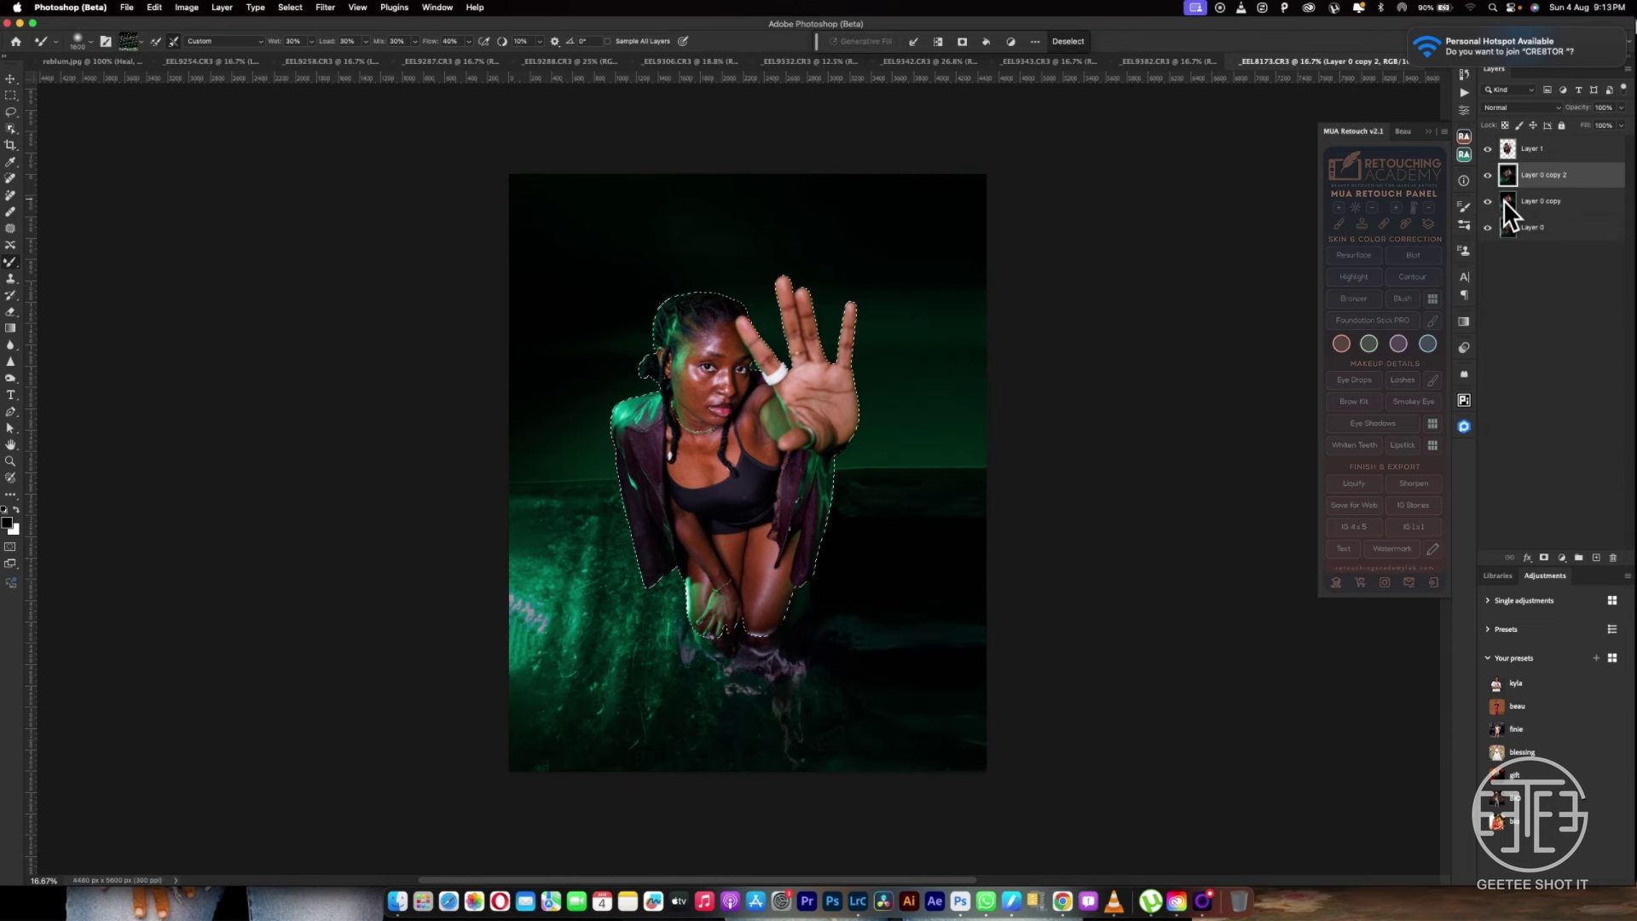
{"action": "key", "text": "super+j"}
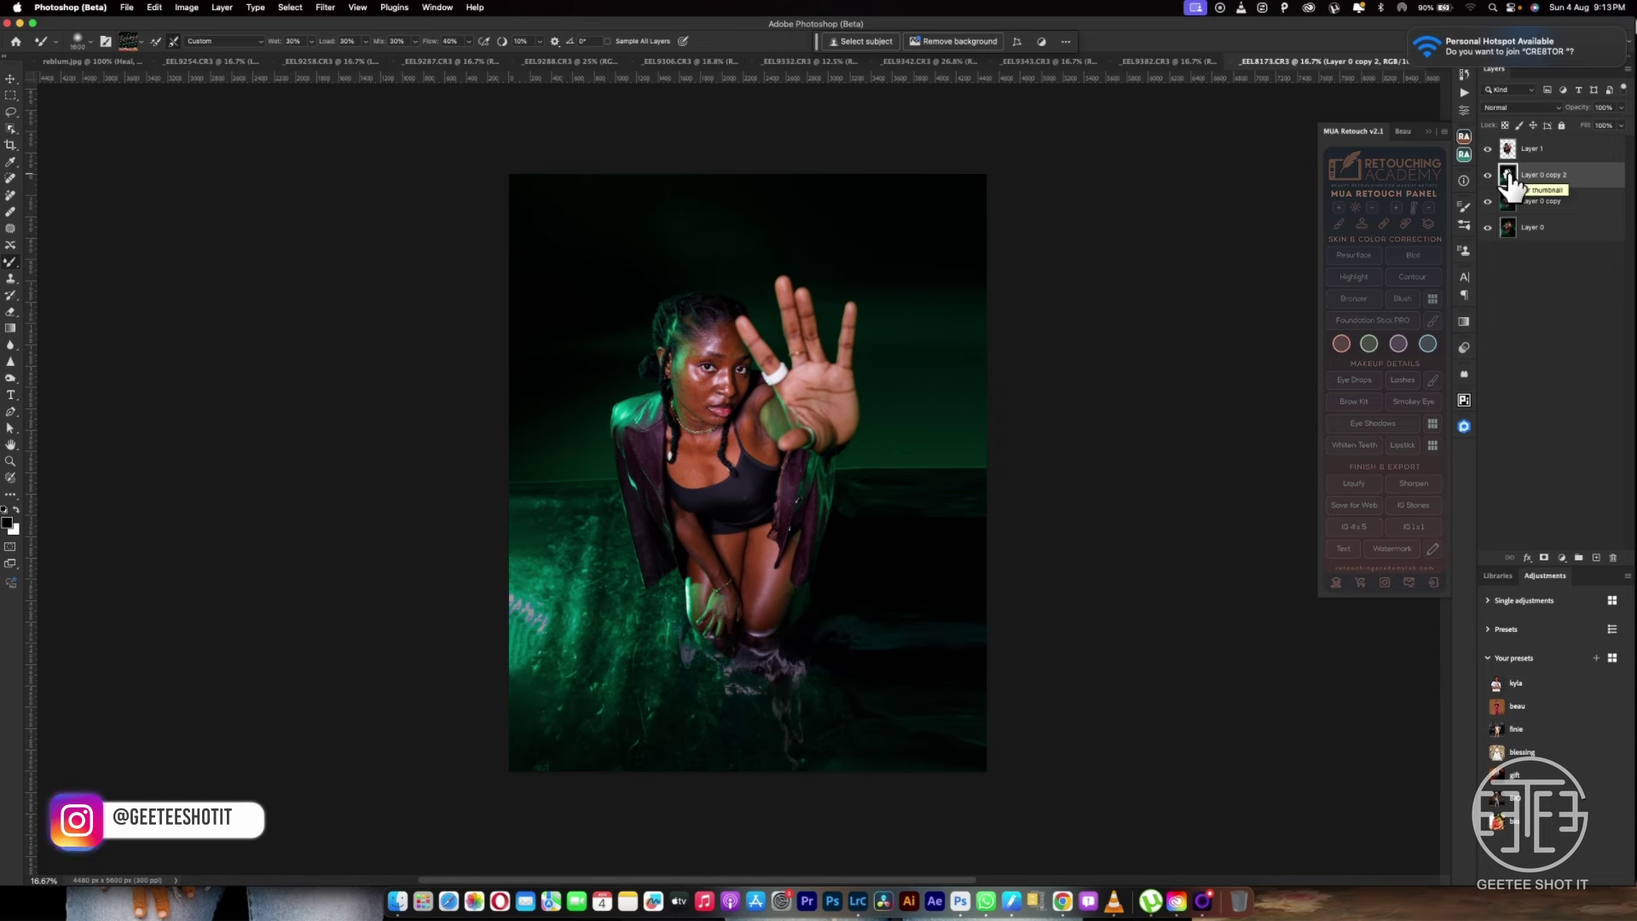
Blend away the horizon line on both sides of the subject with the Mixer Brush on Layer 0 copy 2
{"action": "left_click_drag", "start_coordinate": [665, 438], "coordinate": [694, 395]}
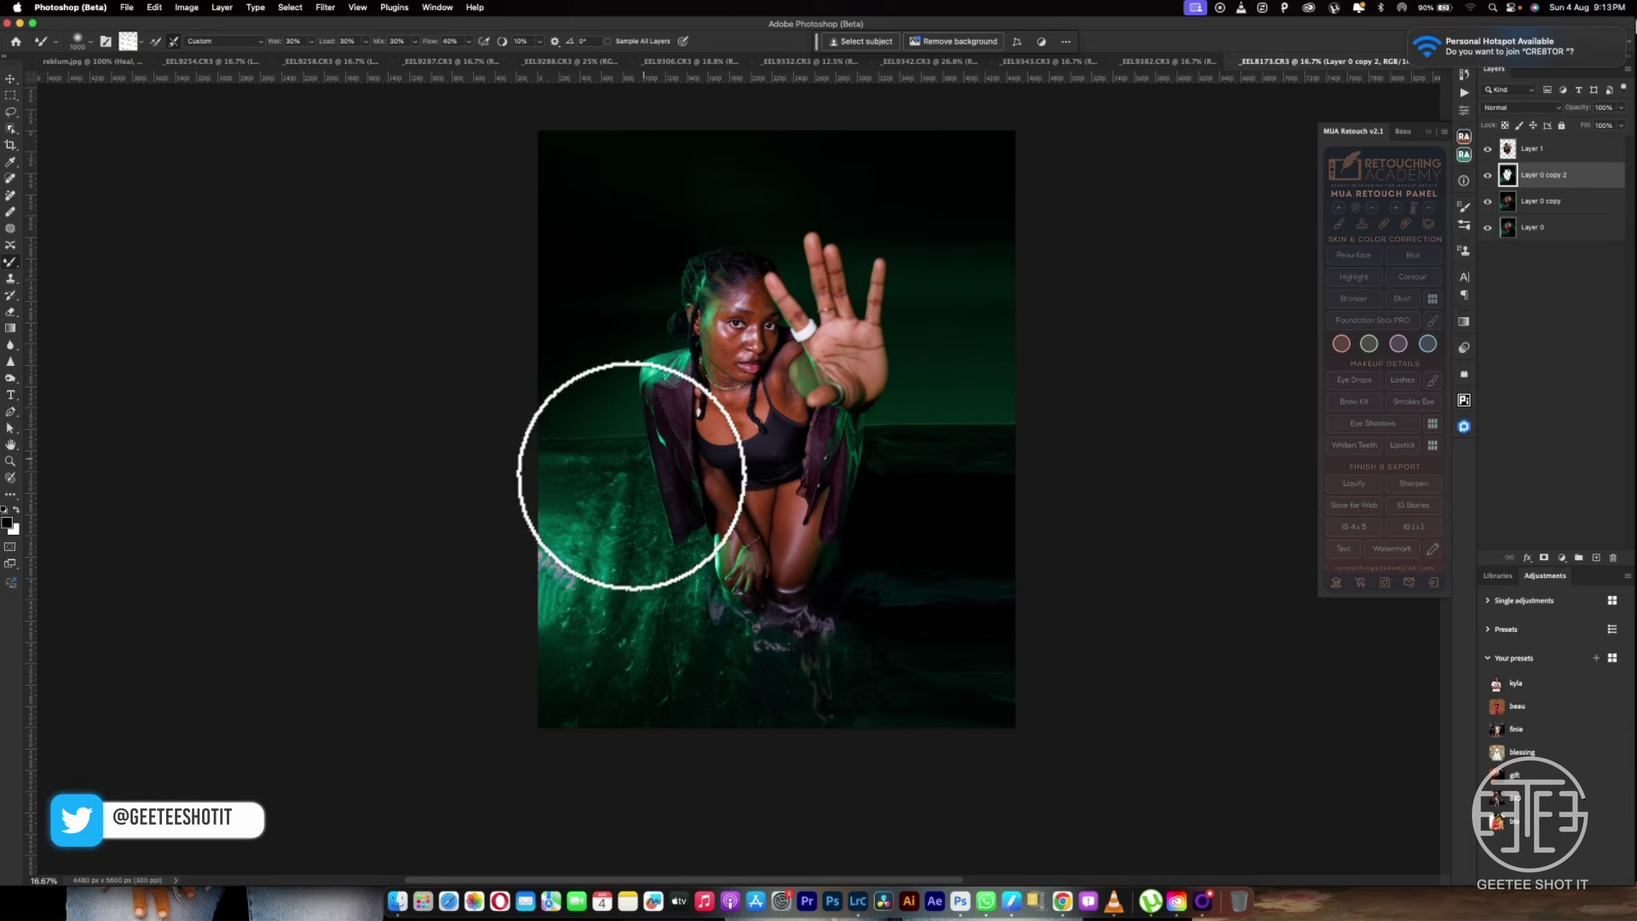
{"action": "key", "text": "["}
{"action": "mouse_move", "coordinate": [633, 476]}
{"action": "left_mouse_down"}
{"action": "mouse_move", "coordinate": [645, 442]}
{"action": "mouse_move", "coordinate": [596, 470]}
{"action": "mouse_move", "coordinate": [620, 445]}
{"action": "mouse_move", "coordinate": [598, 444]}
{"action": "mouse_move", "coordinate": [491, 503]}
{"action": "mouse_move", "coordinate": [676, 454]}
{"action": "mouse_move", "coordinate": [906, 430]}
{"action": "mouse_move", "coordinate": [863, 454]}
{"action": "left_mouse_up"}
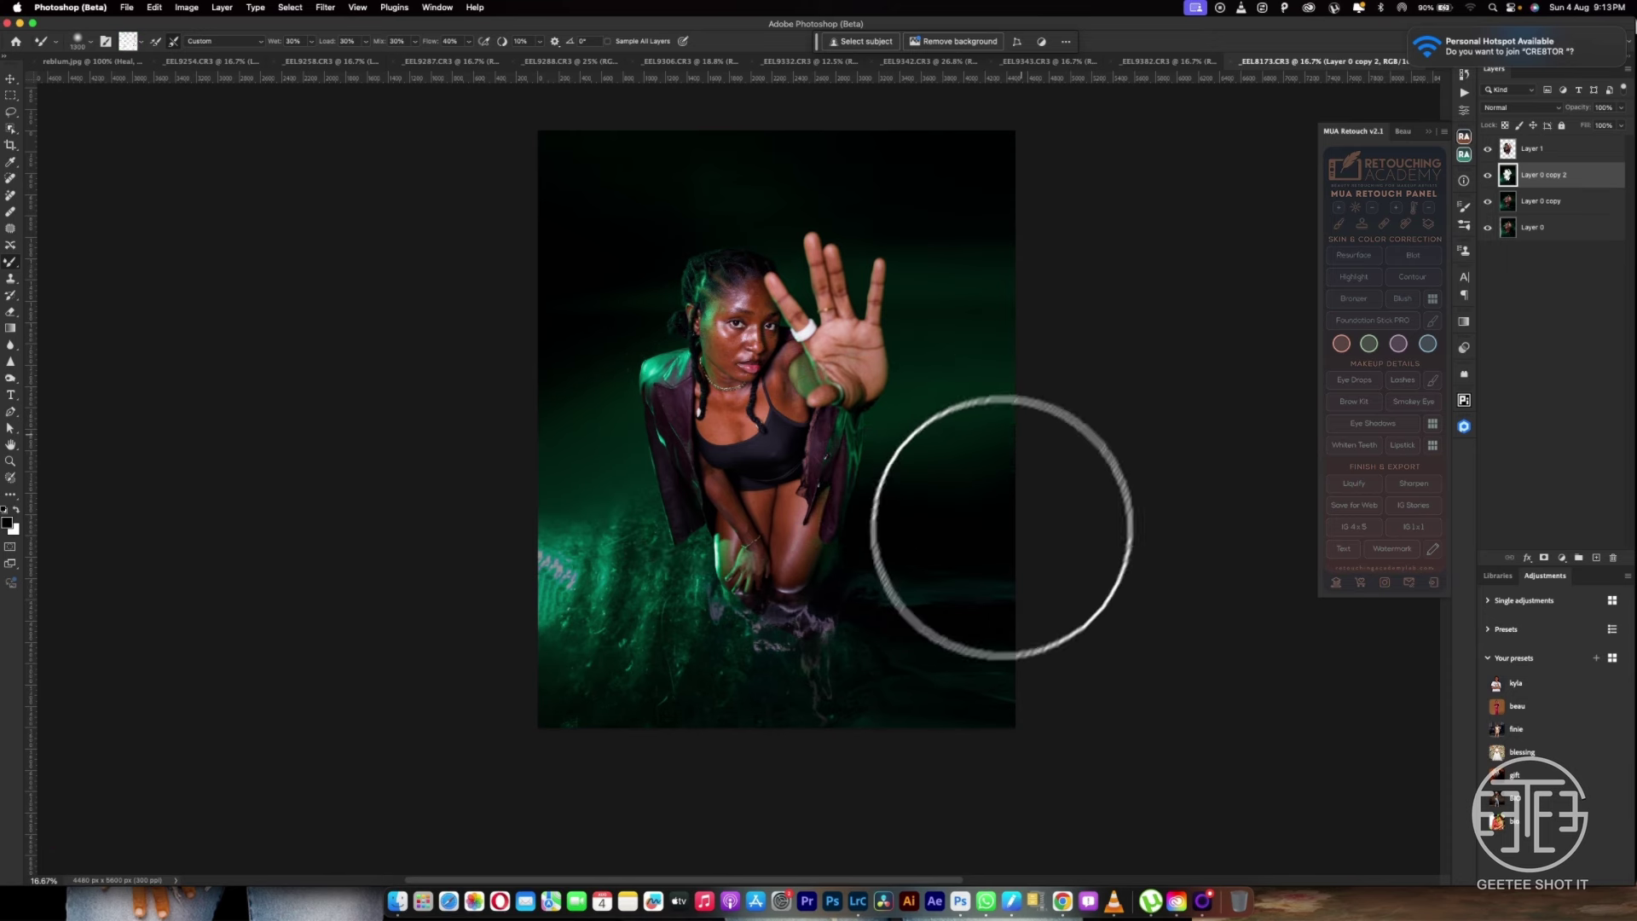
{"action": "key", "text": "]"}
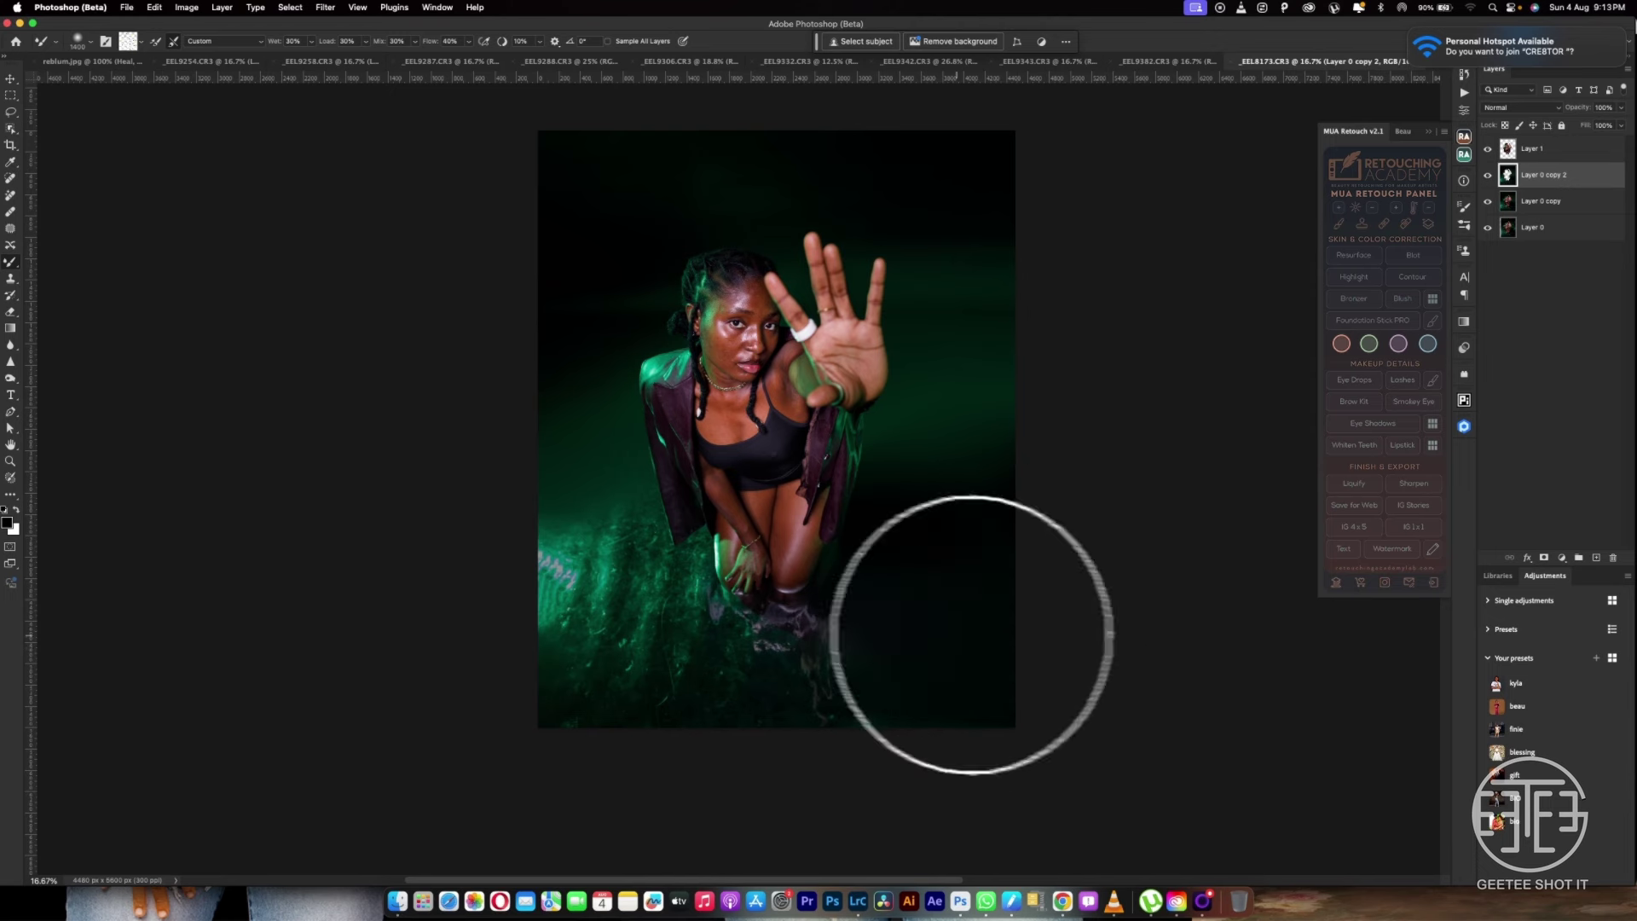
Smooth the rippled water texture and reflections around the subject's legs into a soft dark green backdrop
{"action": "key", "text": "bracketright"}
{"action": "key", "text": "bracketright"}
{"action": "key", "text": "bracketright"}
{"action": "key", "text": "bracketright"}
{"action": "key", "text": "bracketright"}
{"action": "key", "text": "bracketright"}
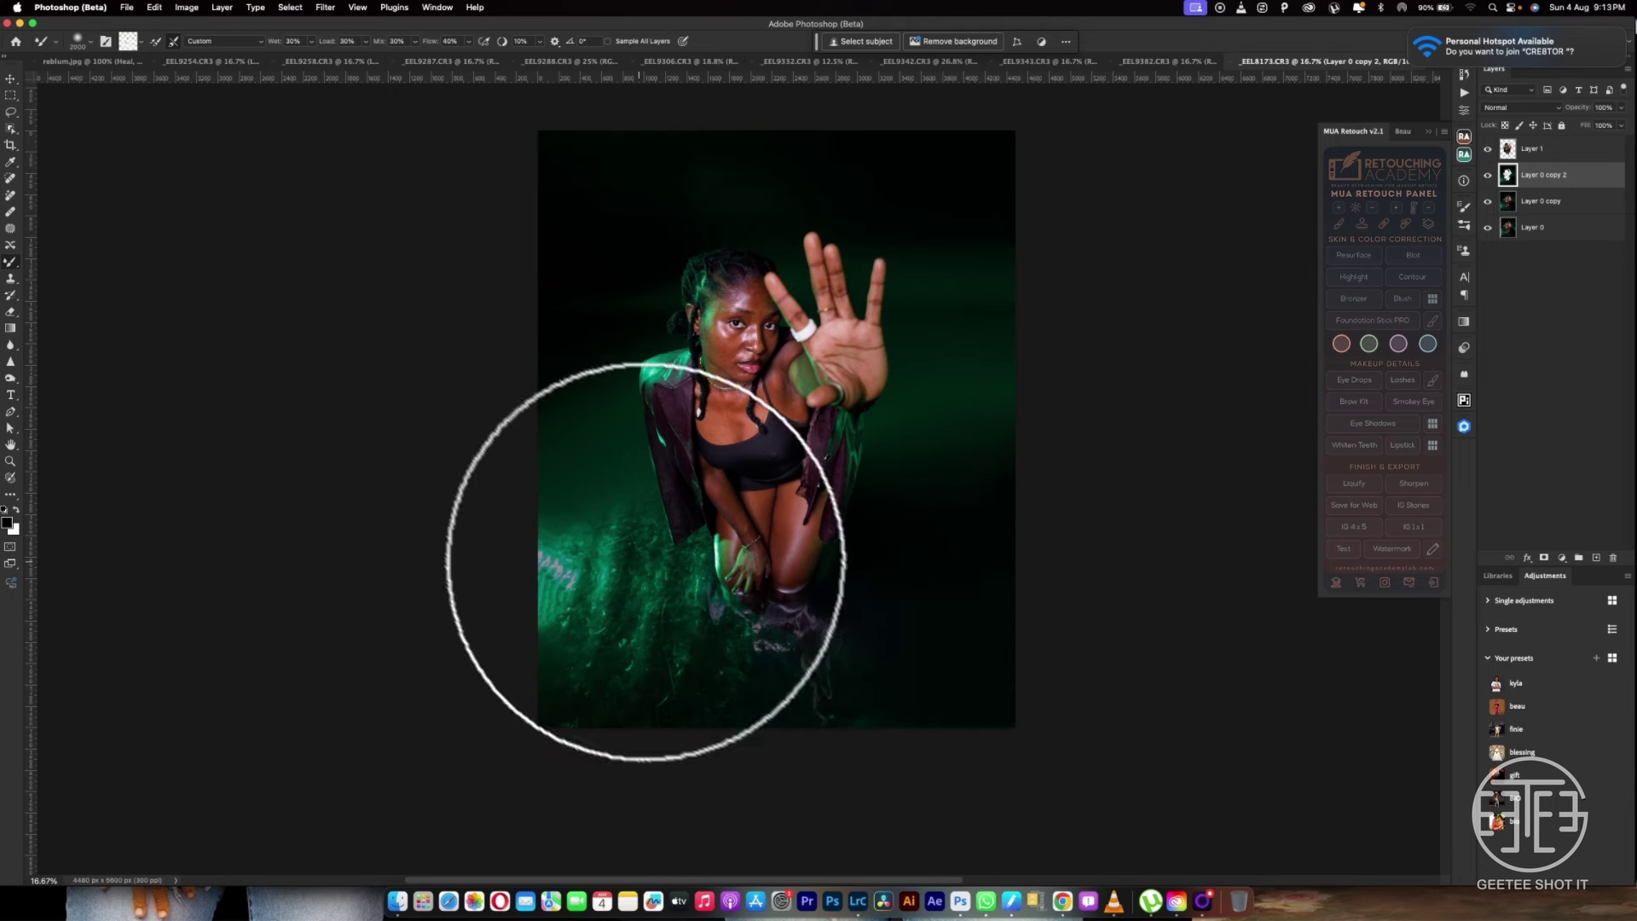
{"action": "key", "text": "bracketleft"}
{"action": "mouse_move", "coordinate": [677, 542]}
{"action": "left_mouse_down"}
{"action": "mouse_move", "coordinate": [614, 573]}
{"action": "mouse_move", "coordinate": [559, 615]}
{"action": "mouse_move", "coordinate": [571, 656]}
{"action": "mouse_move", "coordinate": [577, 632]}
{"action": "mouse_move", "coordinate": [551, 632]}
{"action": "mouse_move", "coordinate": [636, 722]}
{"action": "mouse_move", "coordinate": [579, 705]}
{"action": "mouse_move", "coordinate": [564, 532]}
{"action": "mouse_move", "coordinate": [603, 669]}
{"action": "mouse_move", "coordinate": [666, 727]}
{"action": "mouse_move", "coordinate": [720, 693]}
{"action": "mouse_move", "coordinate": [700, 685]}
{"action": "mouse_move", "coordinate": [696, 721]}
{"action": "mouse_move", "coordinate": [737, 709]}
{"action": "mouse_move", "coordinate": [740, 656]}
{"action": "mouse_move", "coordinate": [743, 682]}
{"action": "mouse_move", "coordinate": [779, 660]}
{"action": "mouse_move", "coordinate": [820, 687]}
{"action": "mouse_move", "coordinate": [813, 647]}
{"action": "mouse_move", "coordinate": [788, 658]}
{"action": "mouse_move", "coordinate": [861, 700]}
{"action": "mouse_move", "coordinate": [845, 650]}
{"action": "left_mouse_up"}
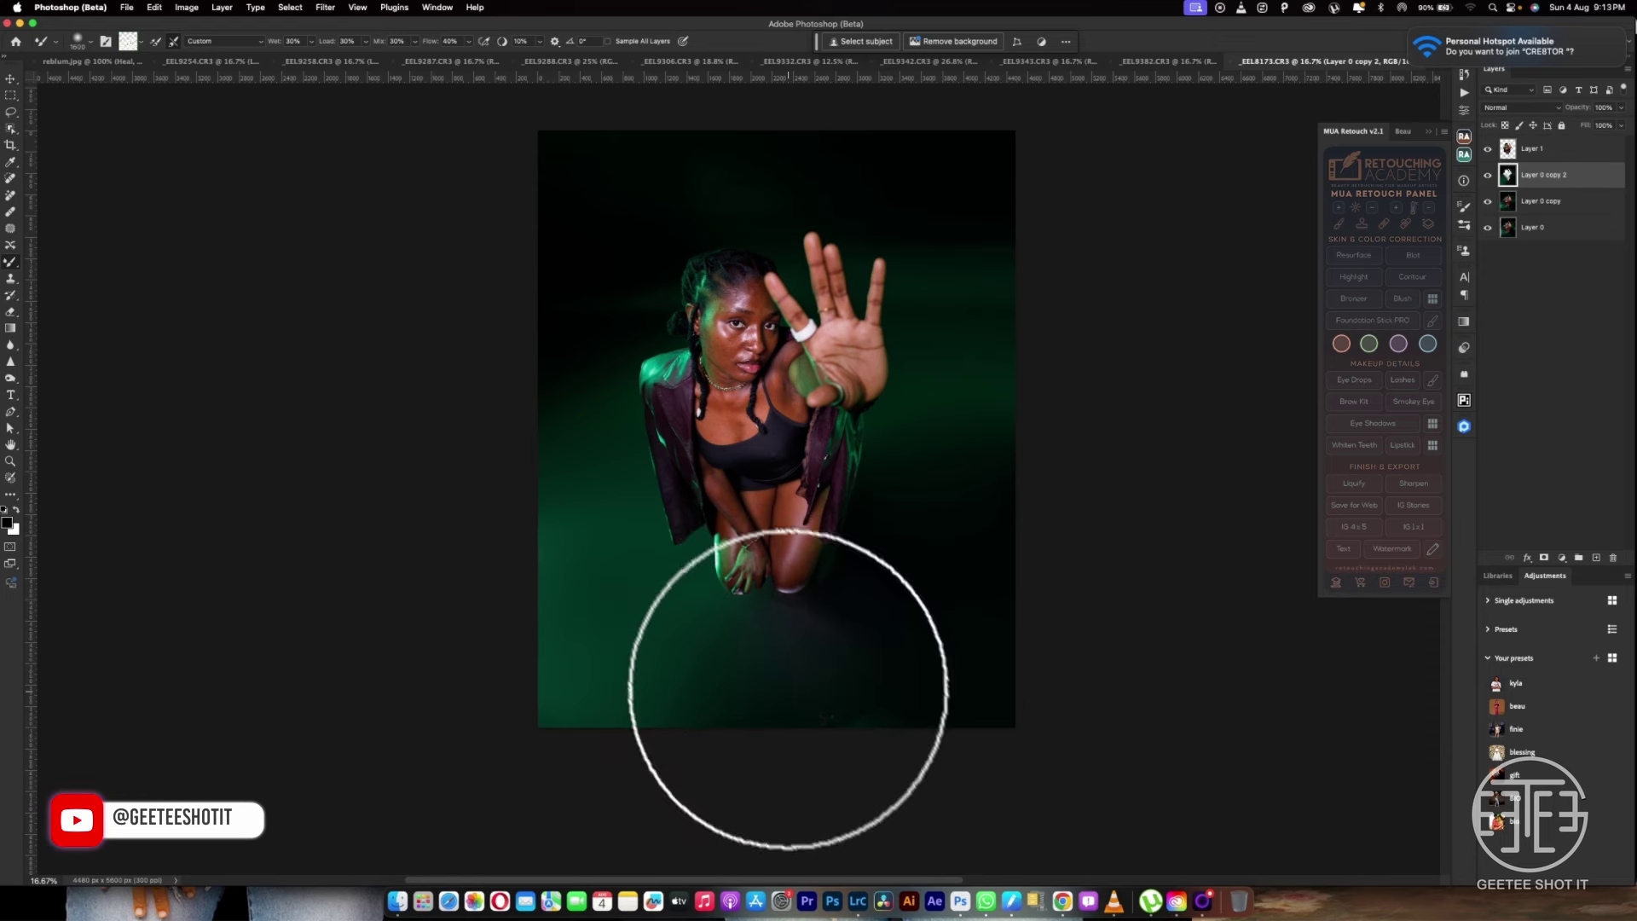
Blend the dark background beside and below the raised hand using a larger Mixer Brush
{"action": "key", "text": "]"}
{"action": "key", "text": "]"}
{"action": "key", "text": "]"}
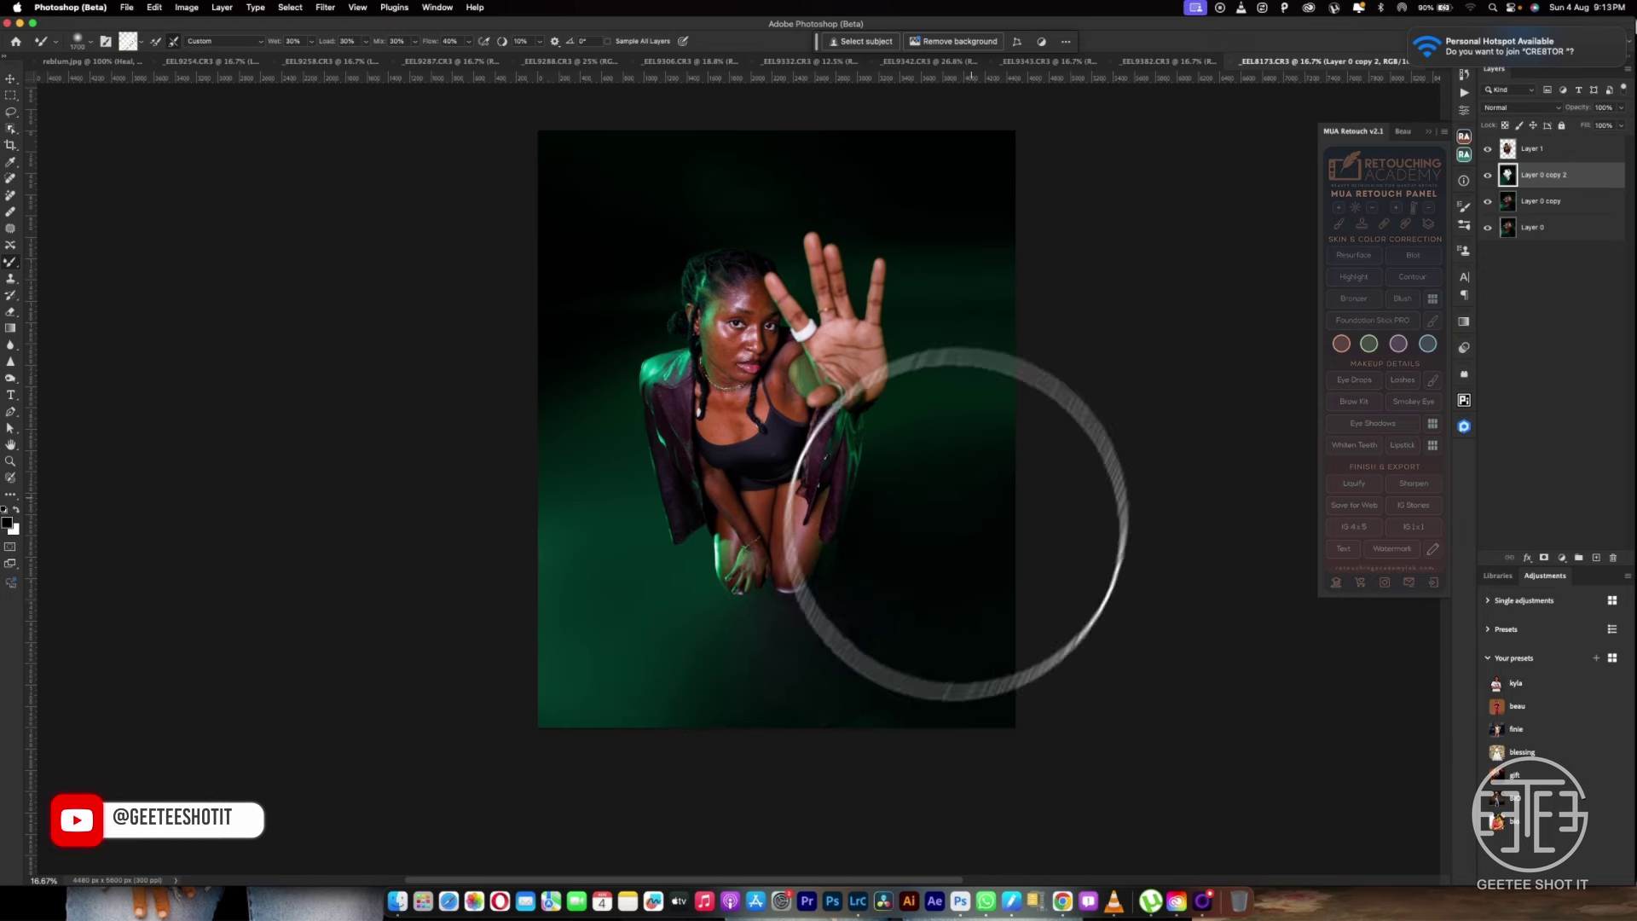
{"action": "left_click_drag", "start_coordinate": [959, 523], "coordinate": [873, 561]}
{"action": "key", "text": "]"}
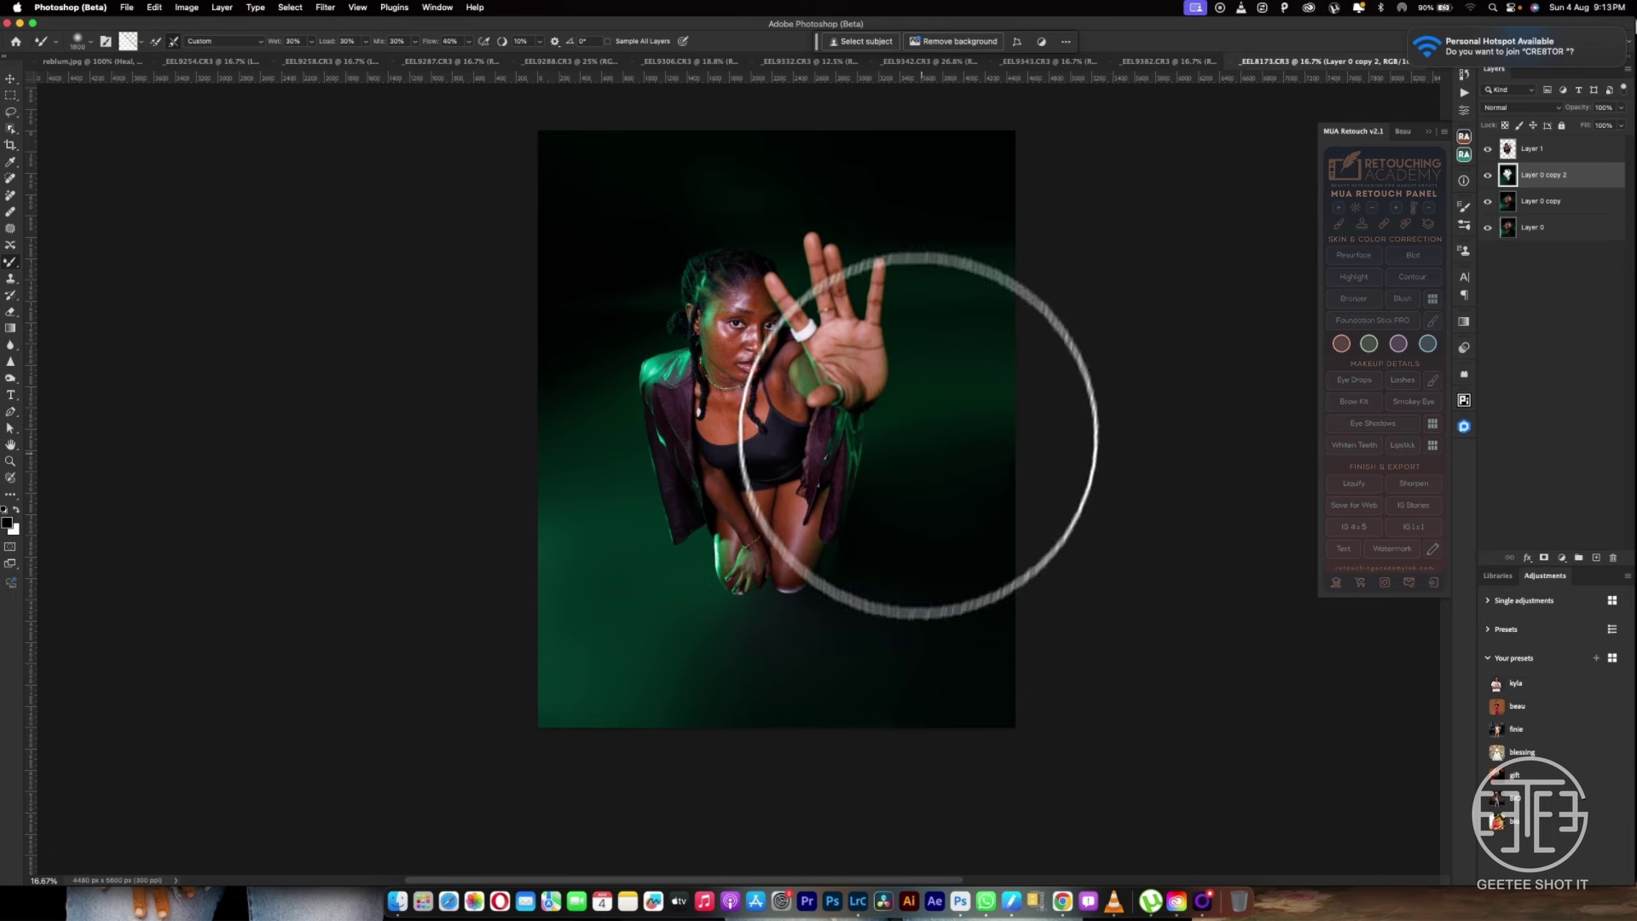
{"action": "mouse_move", "coordinate": [914, 414]}
{"action": "left_mouse_down"}
{"action": "mouse_move", "coordinate": [690, 417]}
{"action": "mouse_move", "coordinate": [836, 390]}
{"action": "left_mouse_up"}
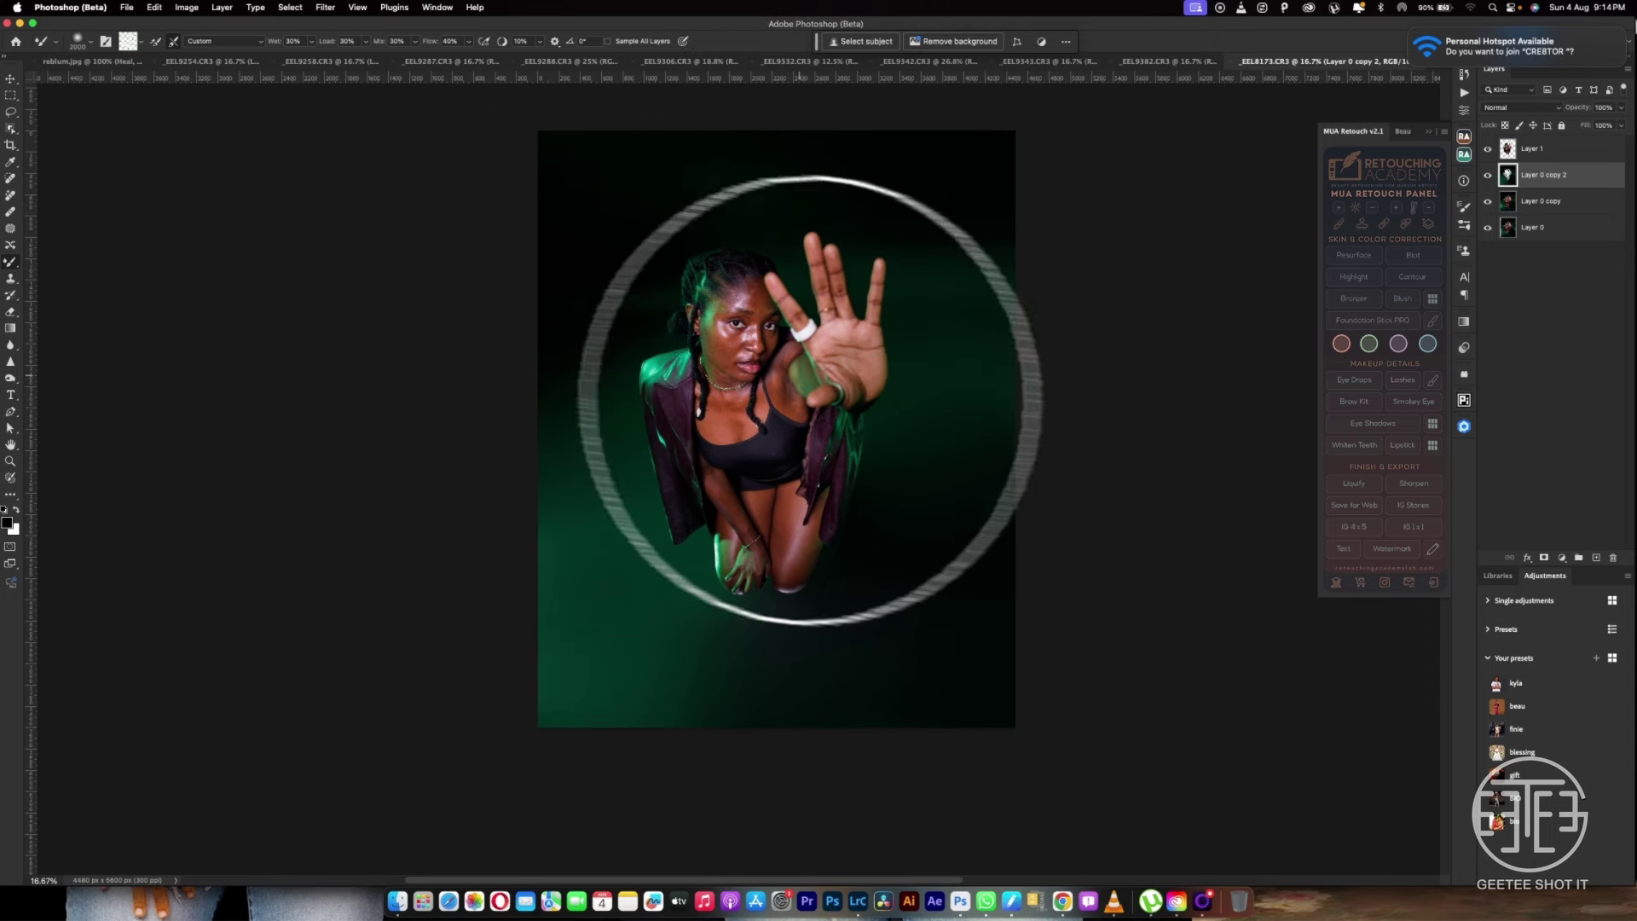
Soften the green and black transitions in the upper background around the raised hand, resizing the Mixer Brush as needed
{"action": "key", "text": "bracketright"}
{"action": "key", "text": "bracketright"}
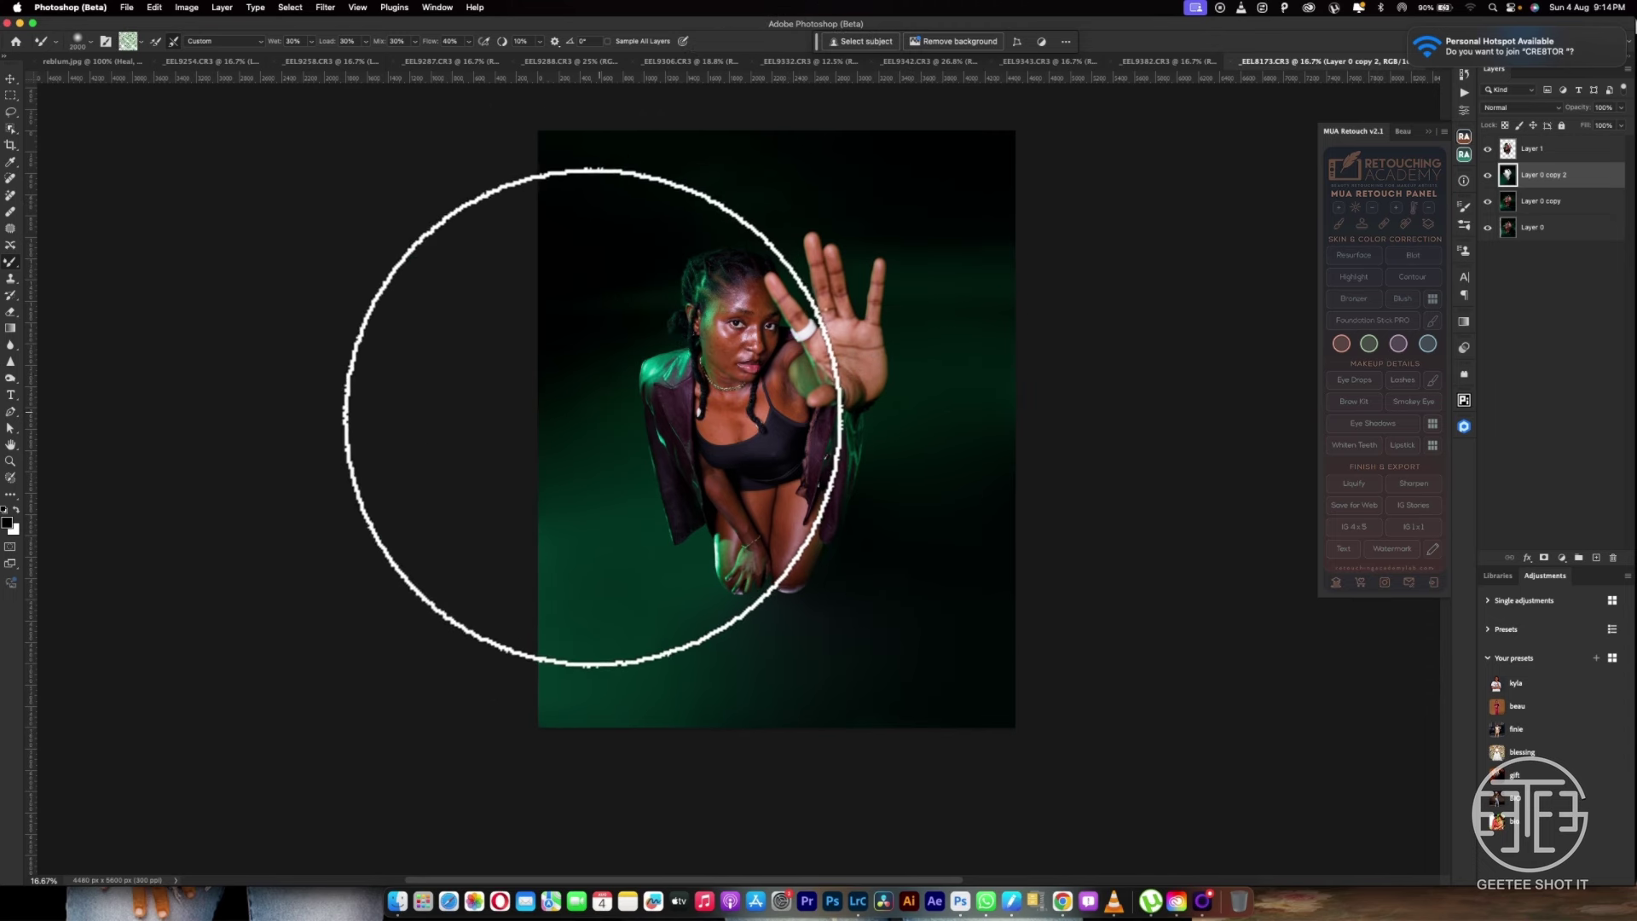
{"action": "key", "text": "bracketright"}
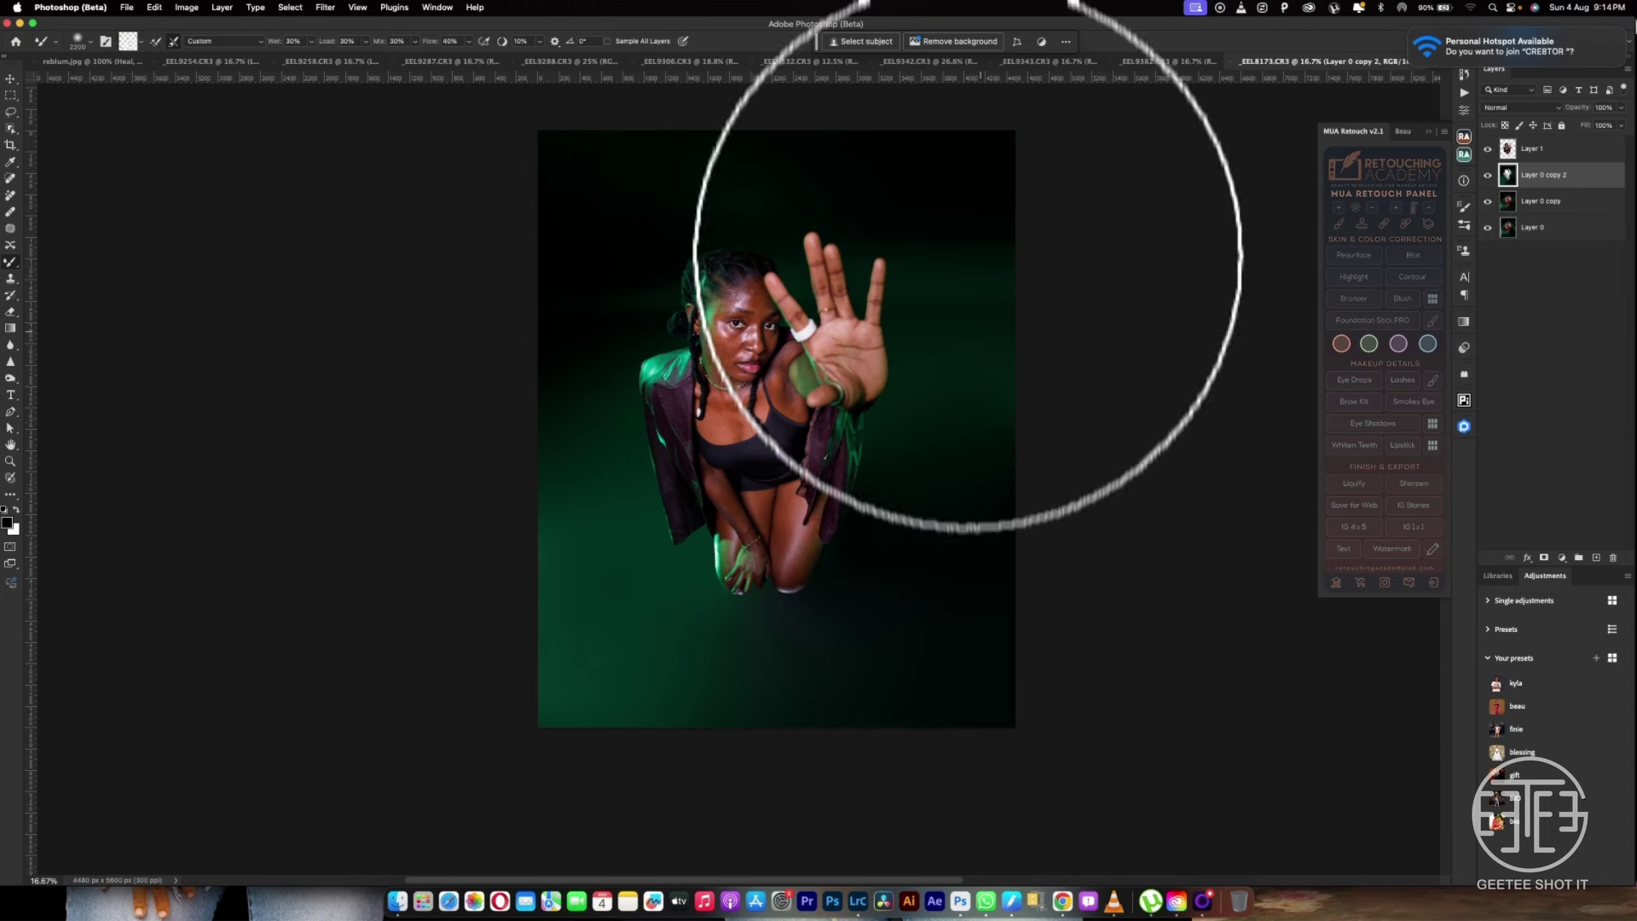
{"action": "left_click", "coordinate": [976, 183], "text": "alt"}
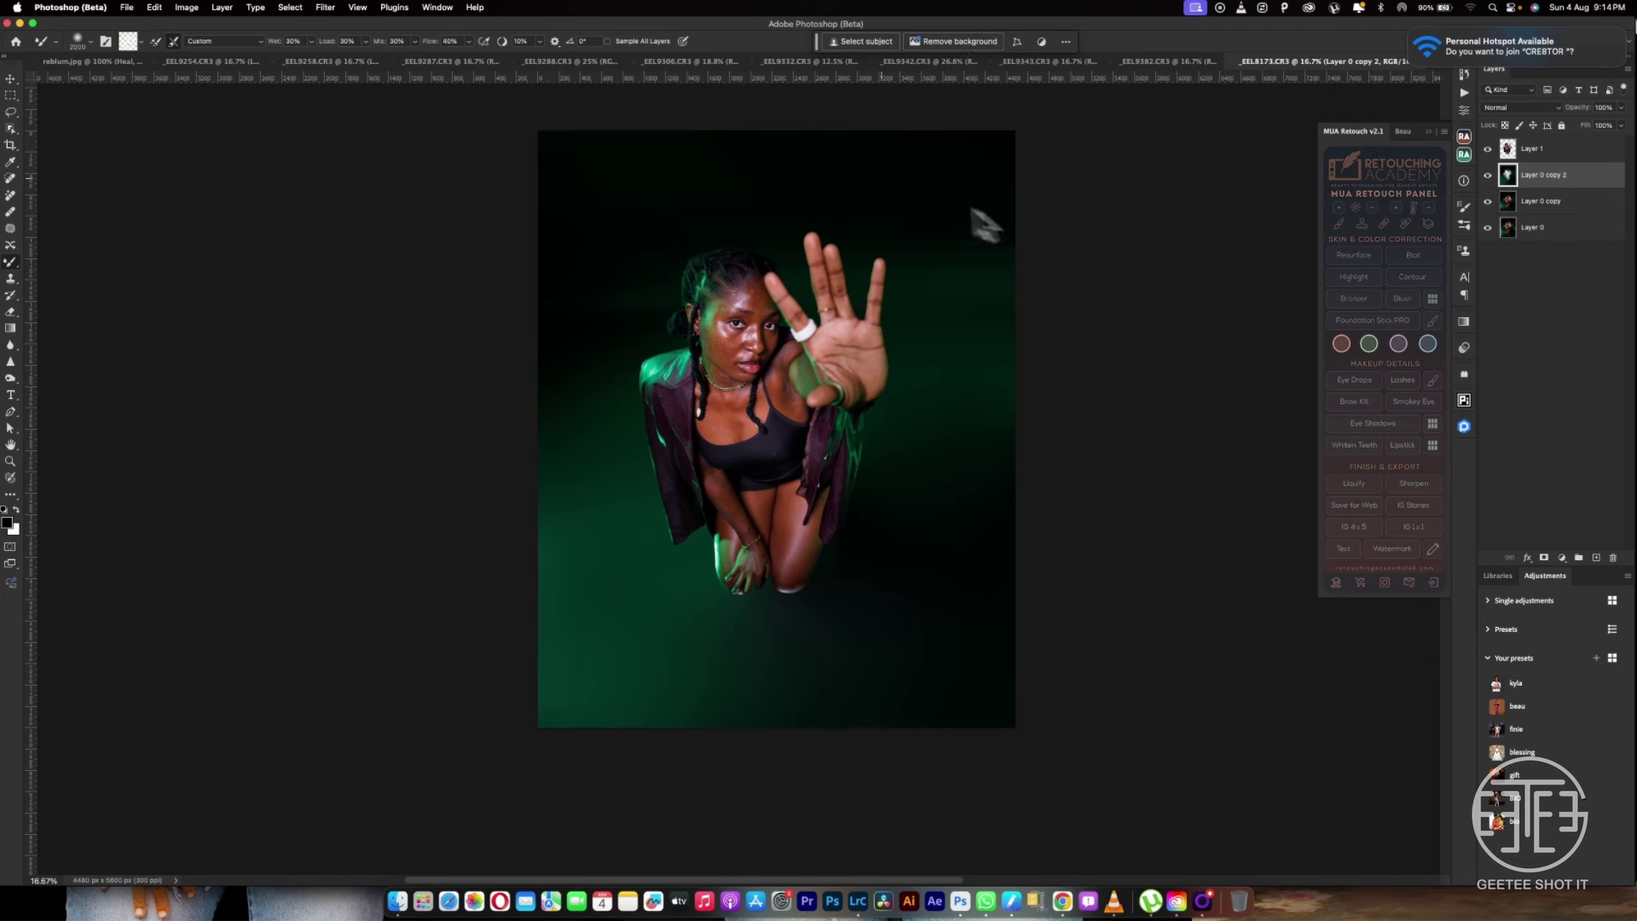
{"action": "left_click", "coordinate": [972, 241], "text": "alt"}
{"action": "key", "text": "["}
{"action": "key", "text": "["}
{"action": "key", "text": "["}
{"action": "key", "text": "["}
{"action": "key", "text": "["}
{"action": "key", "text": "["}
{"action": "key", "text": "["}
{"action": "key", "text": "]"}
{"action": "key", "text": "]"}
{"action": "key", "text": "]"}
{"action": "key", "text": "]"}
{"action": "key", "text": "bracketleft"}
{"action": "key", "text": "bracketleft"}
{"action": "key", "text": "bracketleft"}
{"action": "key", "text": "bracketleft"}
{"action": "key", "text": "bracketleft"}
{"action": "key", "text": "bracketleft"}
{"action": "key", "text": "bracketleft"}
{"action": "key", "text": "bracketleft"}
{"action": "key", "text": "bracketleft"}
{"action": "key", "text": "bracketleft"}
{"action": "key", "text": "bracketleft"}
{"action": "key", "text": "bracketleft"}
{"action": "key", "text": "bracketleft"}
{"action": "key", "text": "bracketleft"}
{"action": "key", "text": "bracketleft"}
{"action": "key", "text": "bracketleft"}
{"action": "key", "text": "bracketleft"}
{"action": "key", "text": "bracketleft"}
{"action": "key", "text": "bracketleft"}
{"action": "key", "text": "bracketleft"}
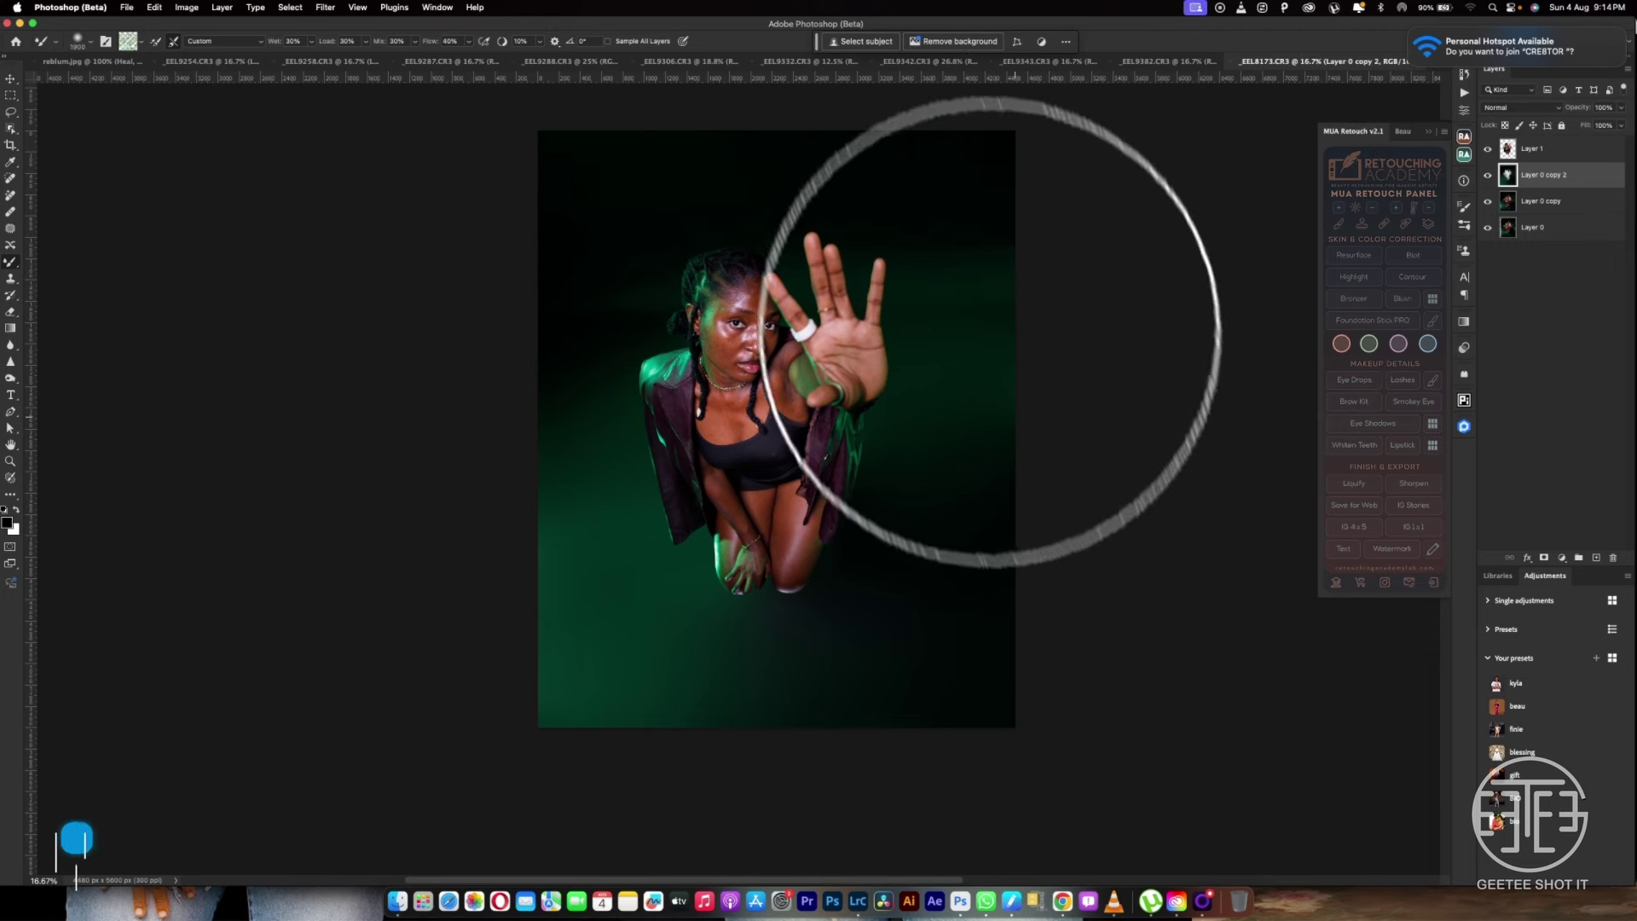
{"action": "key", "text": "bracketleft"}
{"action": "key", "text": "bracketleft"}
{"action": "key", "text": "bracketleft"}
{"action": "key", "text": "bracketleft"}
{"action": "key", "text": "bracketleft"}
{"action": "key", "text": "bracketleft"}
{"action": "key", "text": "bracketleft"}
{"action": "key", "text": "bracketleft"}
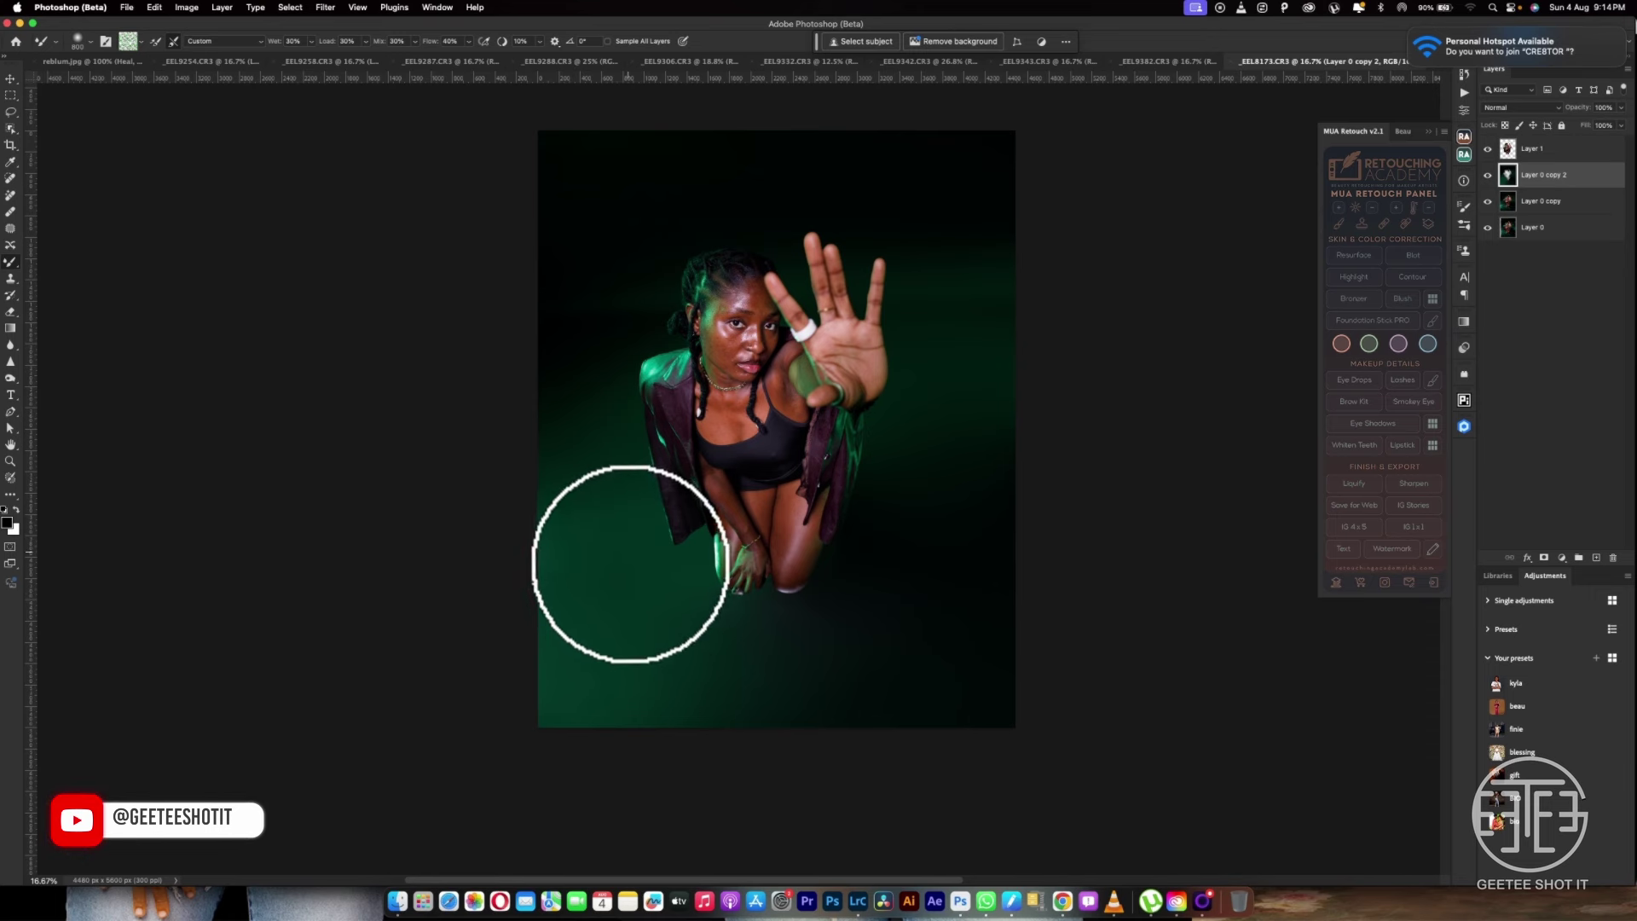
Even out the green gradient beside the jacket and across the floor below the subject with Mixer Brush strokes
{"action": "left_click_drag", "start_coordinate": [583, 461], "coordinate": [585, 451]}
{"action": "key", "text": "bracketright"}
{"action": "key", "text": "bracketright"}
{"action": "key", "text": "bracketright"}
{"action": "key", "text": "bracketright"}
{"action": "key", "text": "bracketright"}
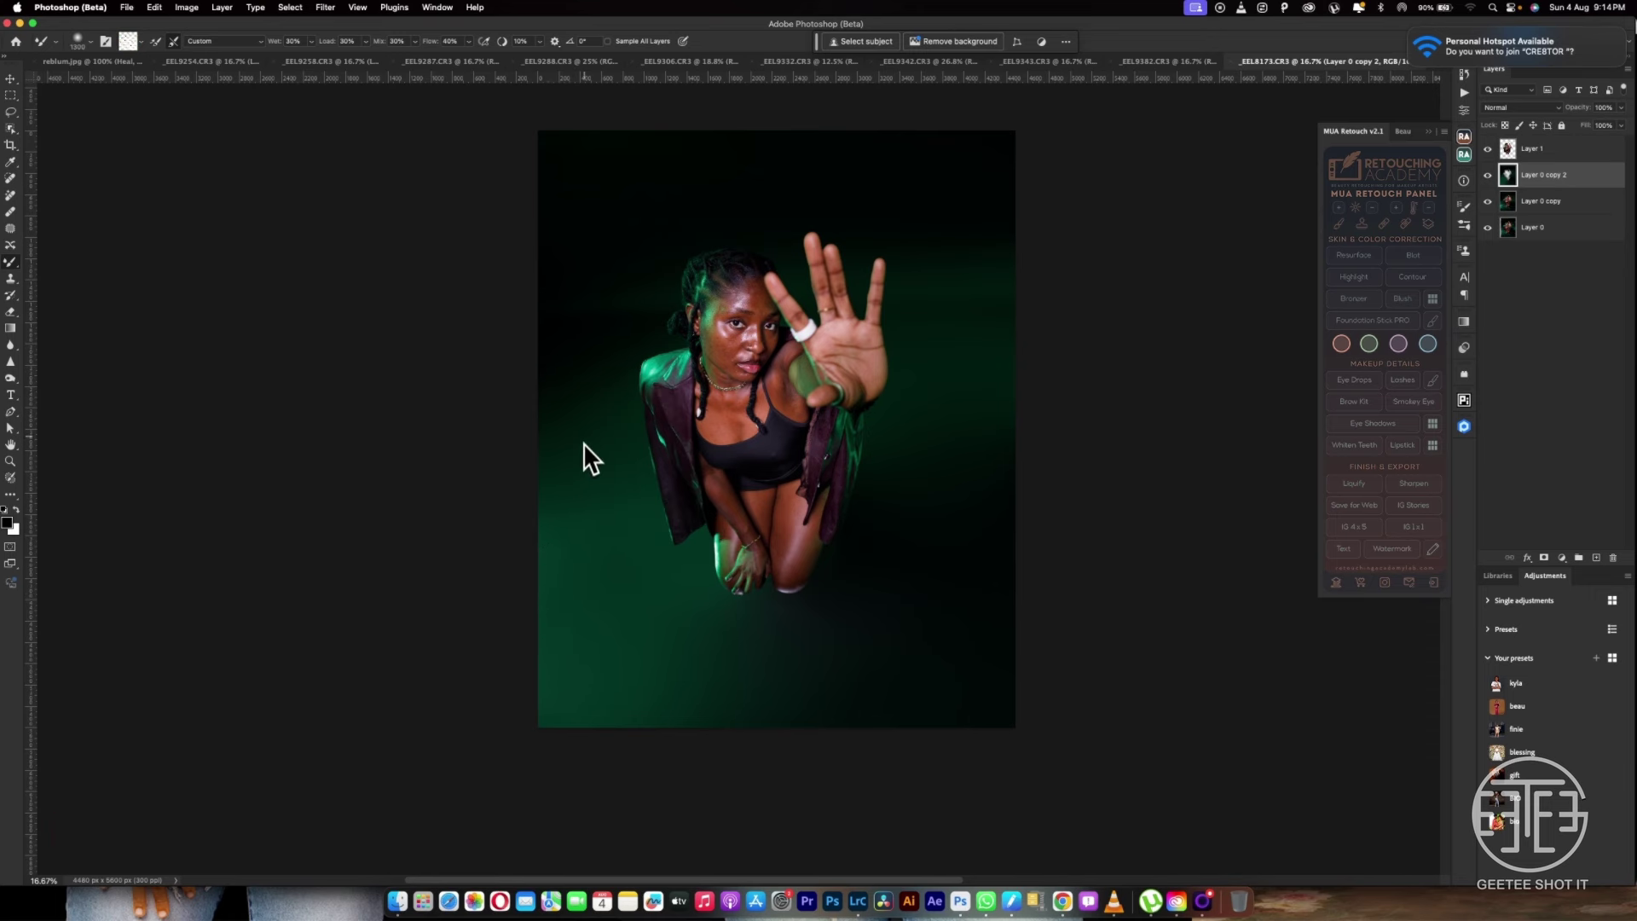
{"action": "mouse_move", "coordinate": [837, 731]}
{"action": "left_mouse_down"}
{"action": "mouse_move", "coordinate": [980, 427]}
{"action": "mouse_move", "coordinate": [796, 651]}
{"action": "mouse_move", "coordinate": [603, 629]}
{"action": "left_mouse_up"}
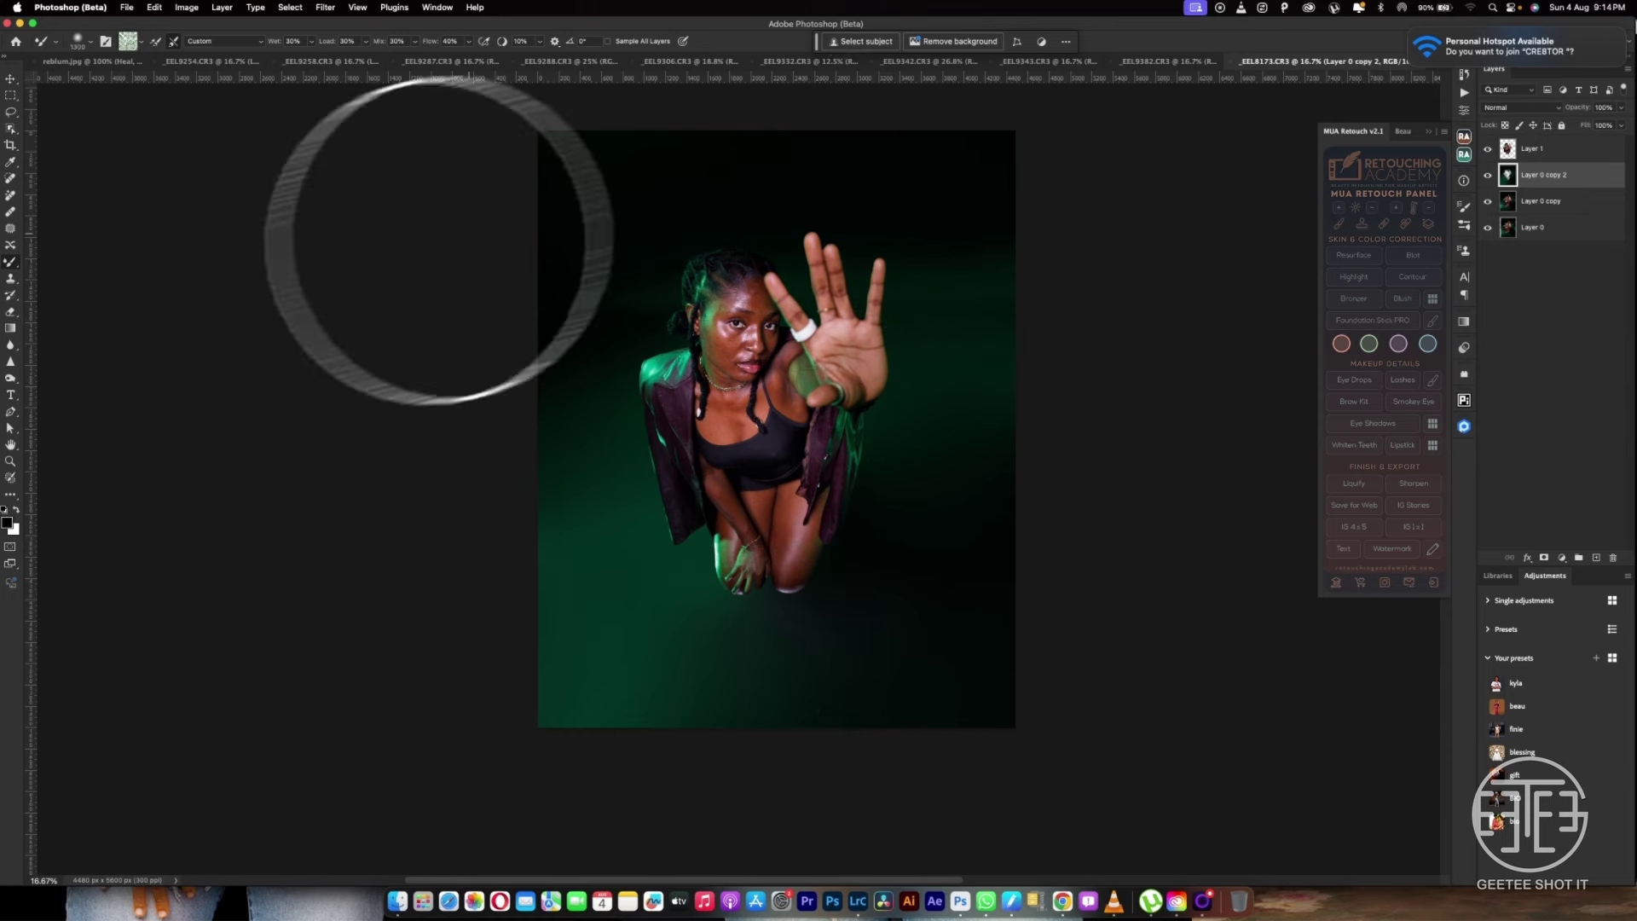
Join the personal hotspot offered in the notification
{"action": "mouse_move", "coordinate": [1595, 51]}
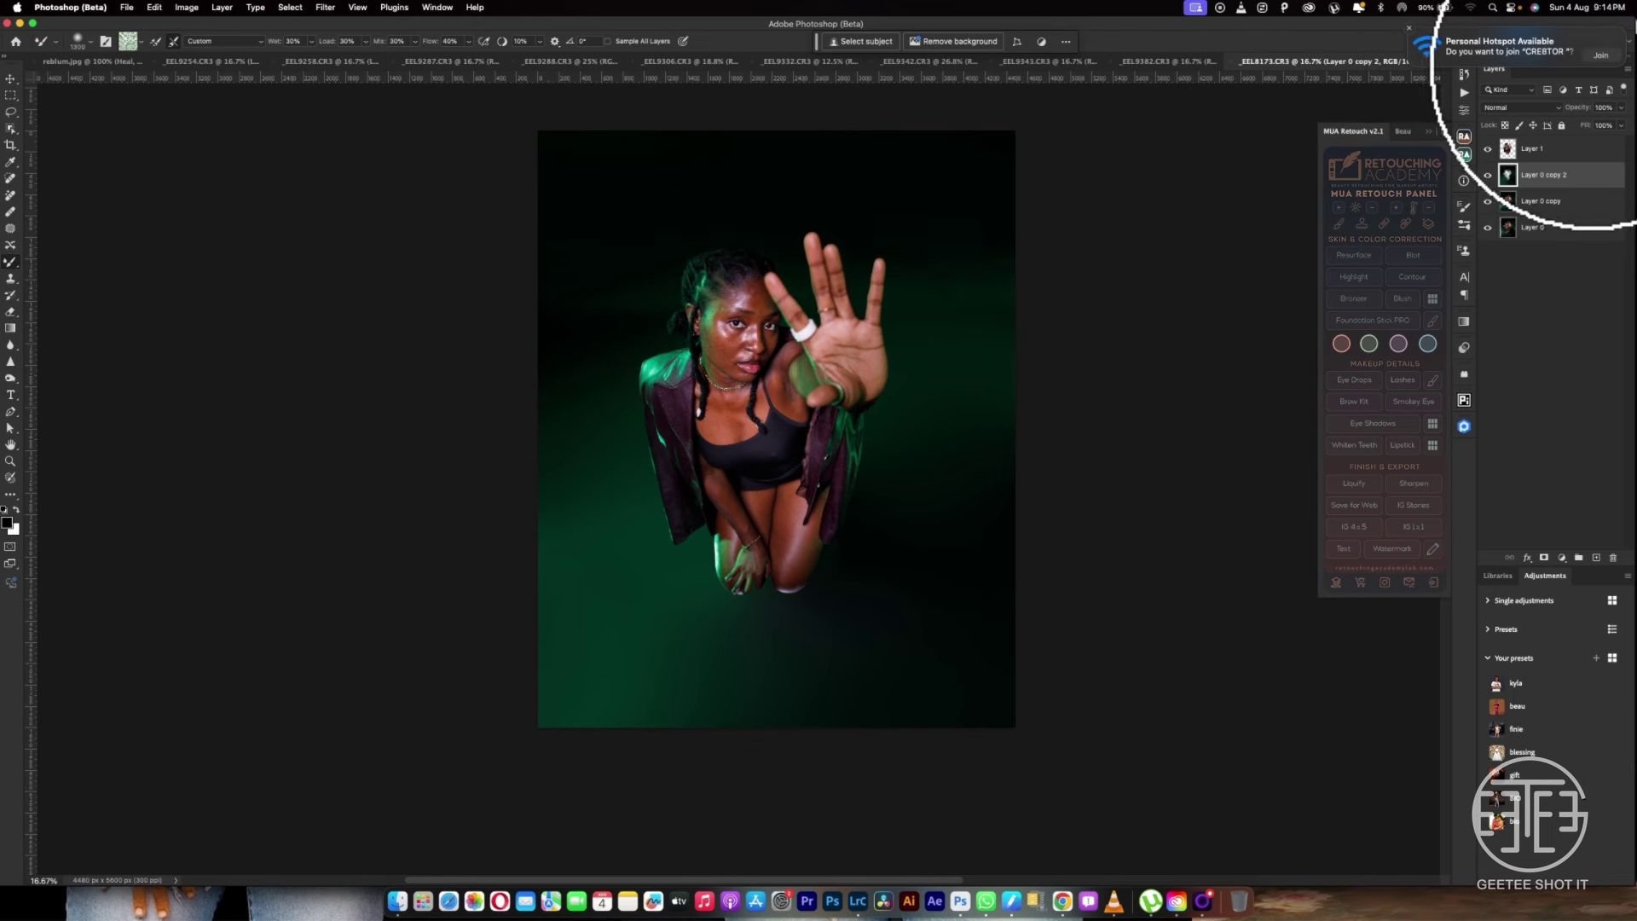
{"action": "left_click", "coordinate": [1603, 56]}
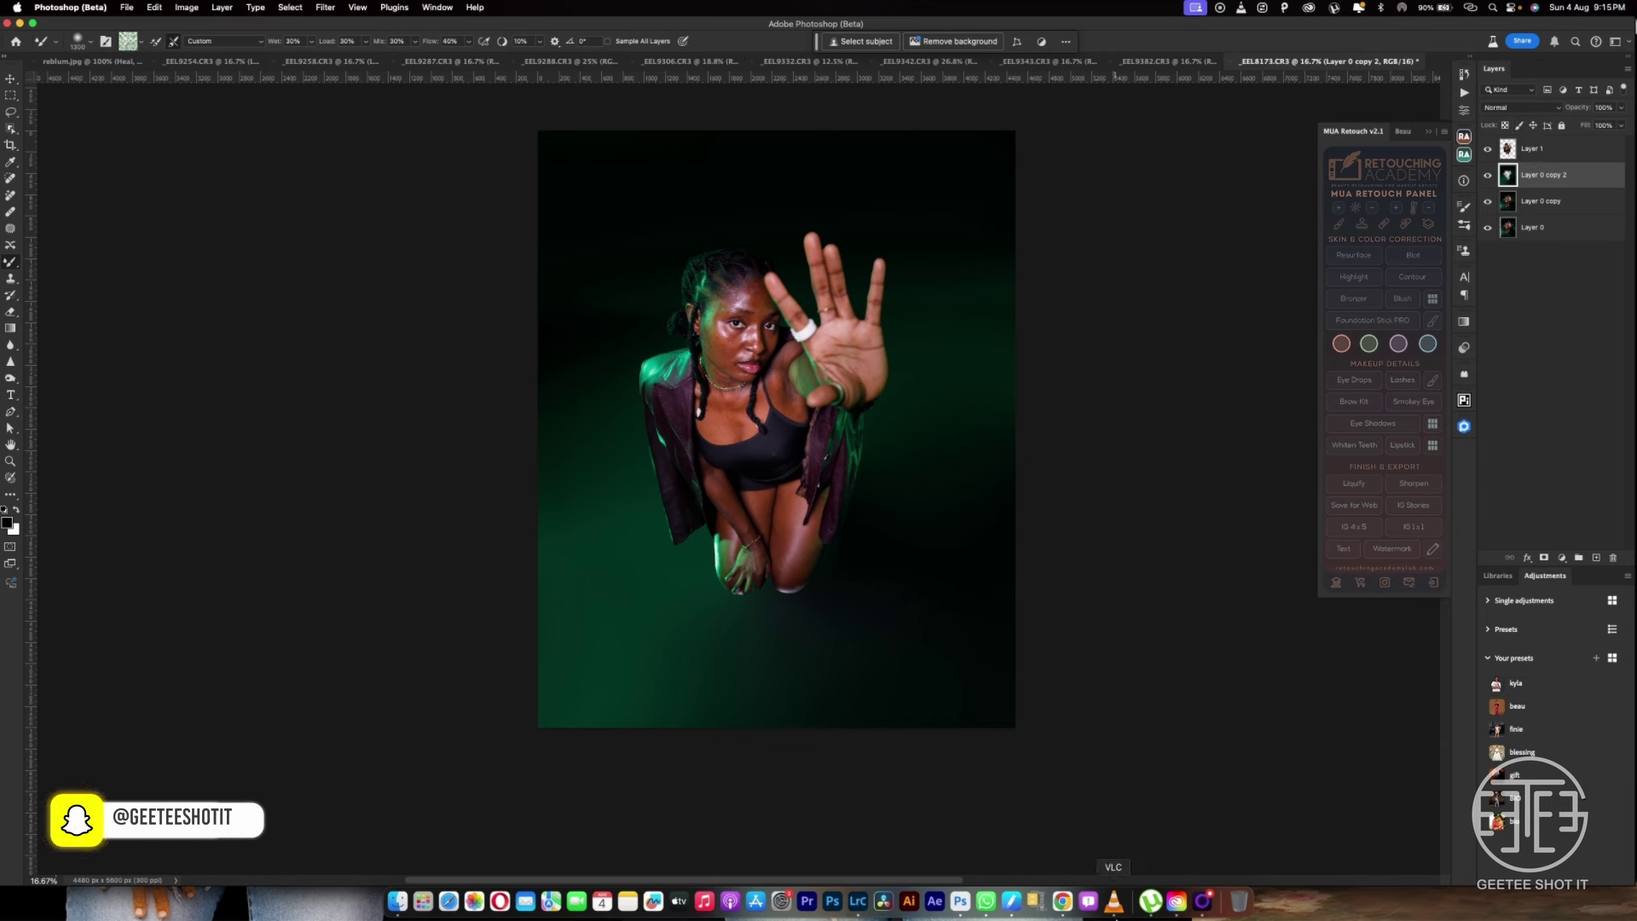
Switch to Google Chrome and search Pinterest for "smoke effect"
{"action": "left_click", "coordinate": [1061, 901]}
{"action": "left_click", "coordinate": [432, 97]}
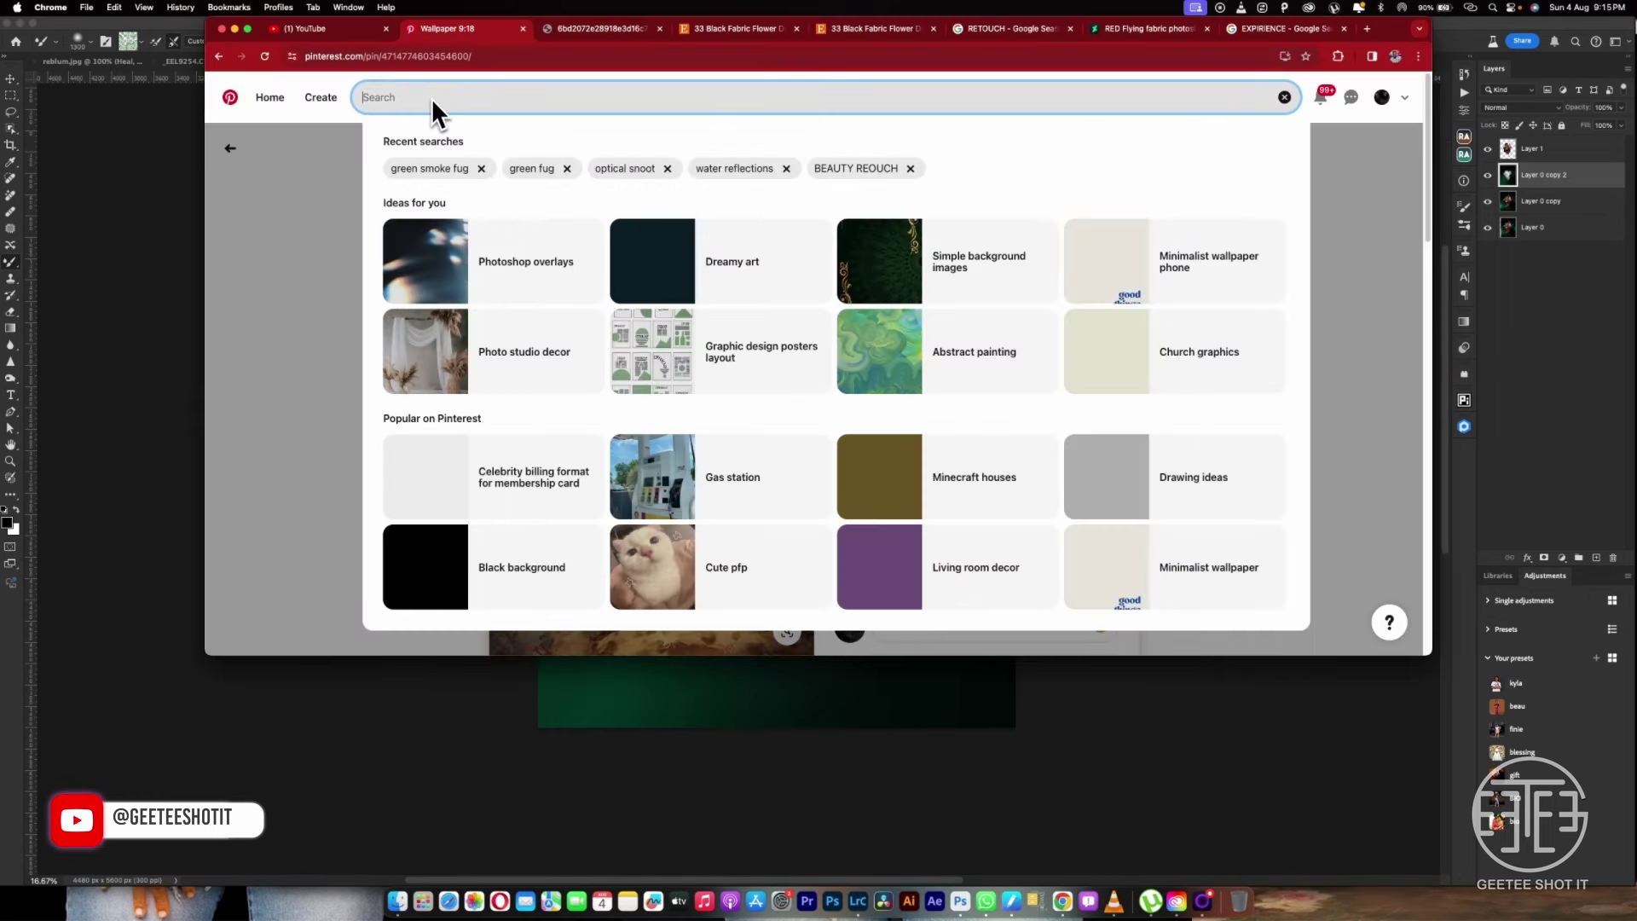
{"action": "type", "text": "smoke"}
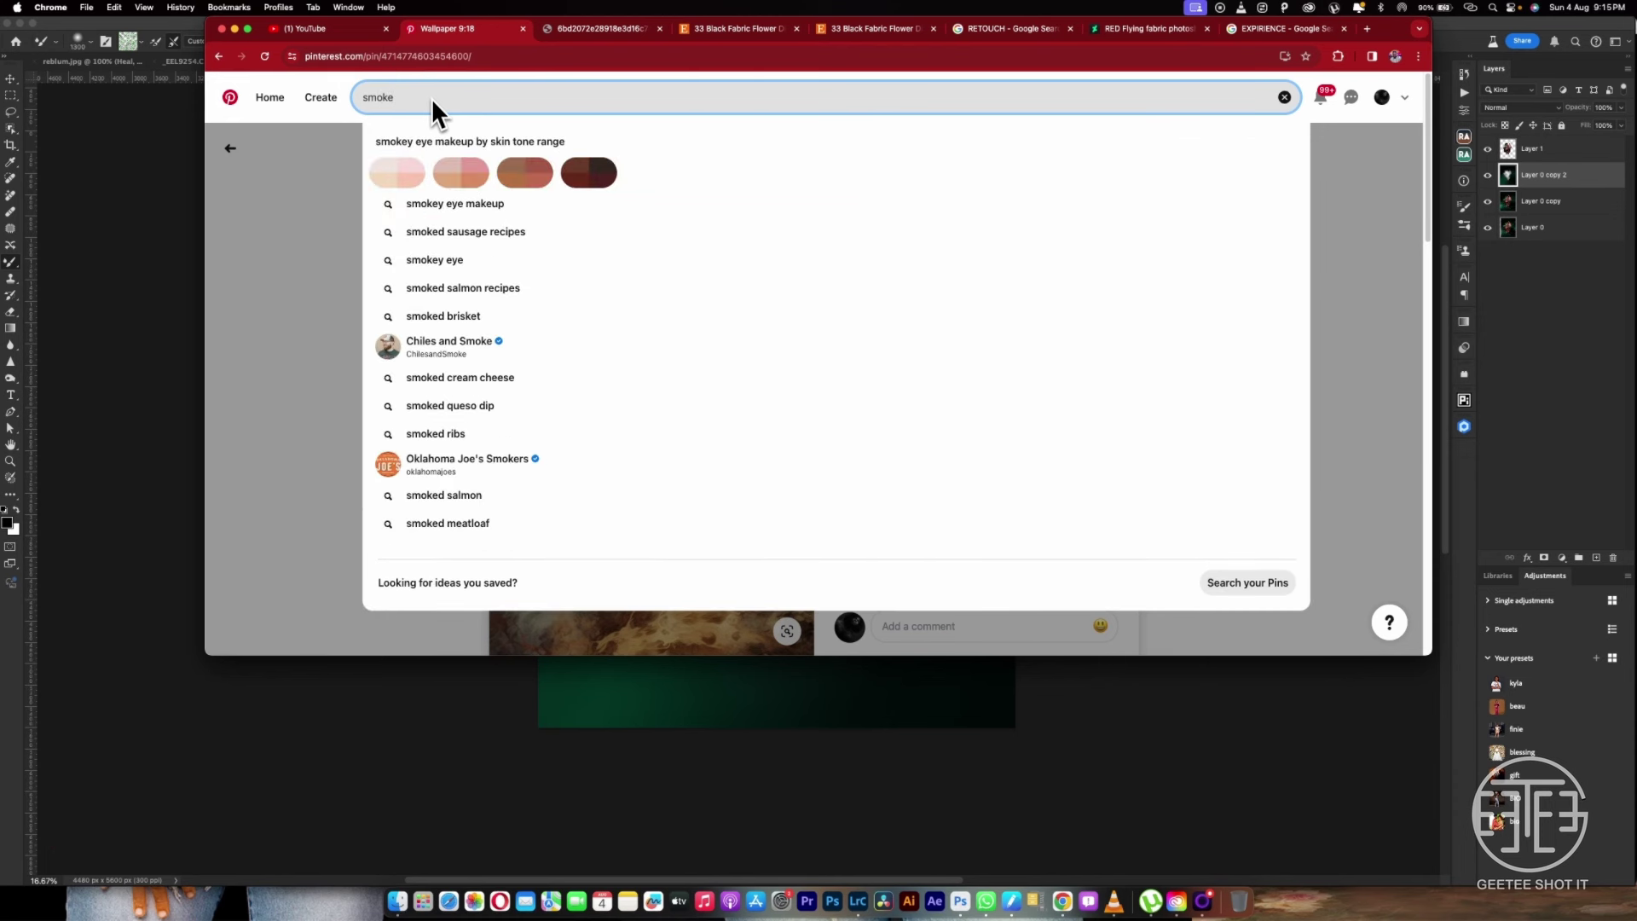
{"action": "type", "text": "effect"}
{"action": "key", "text": "Return"}
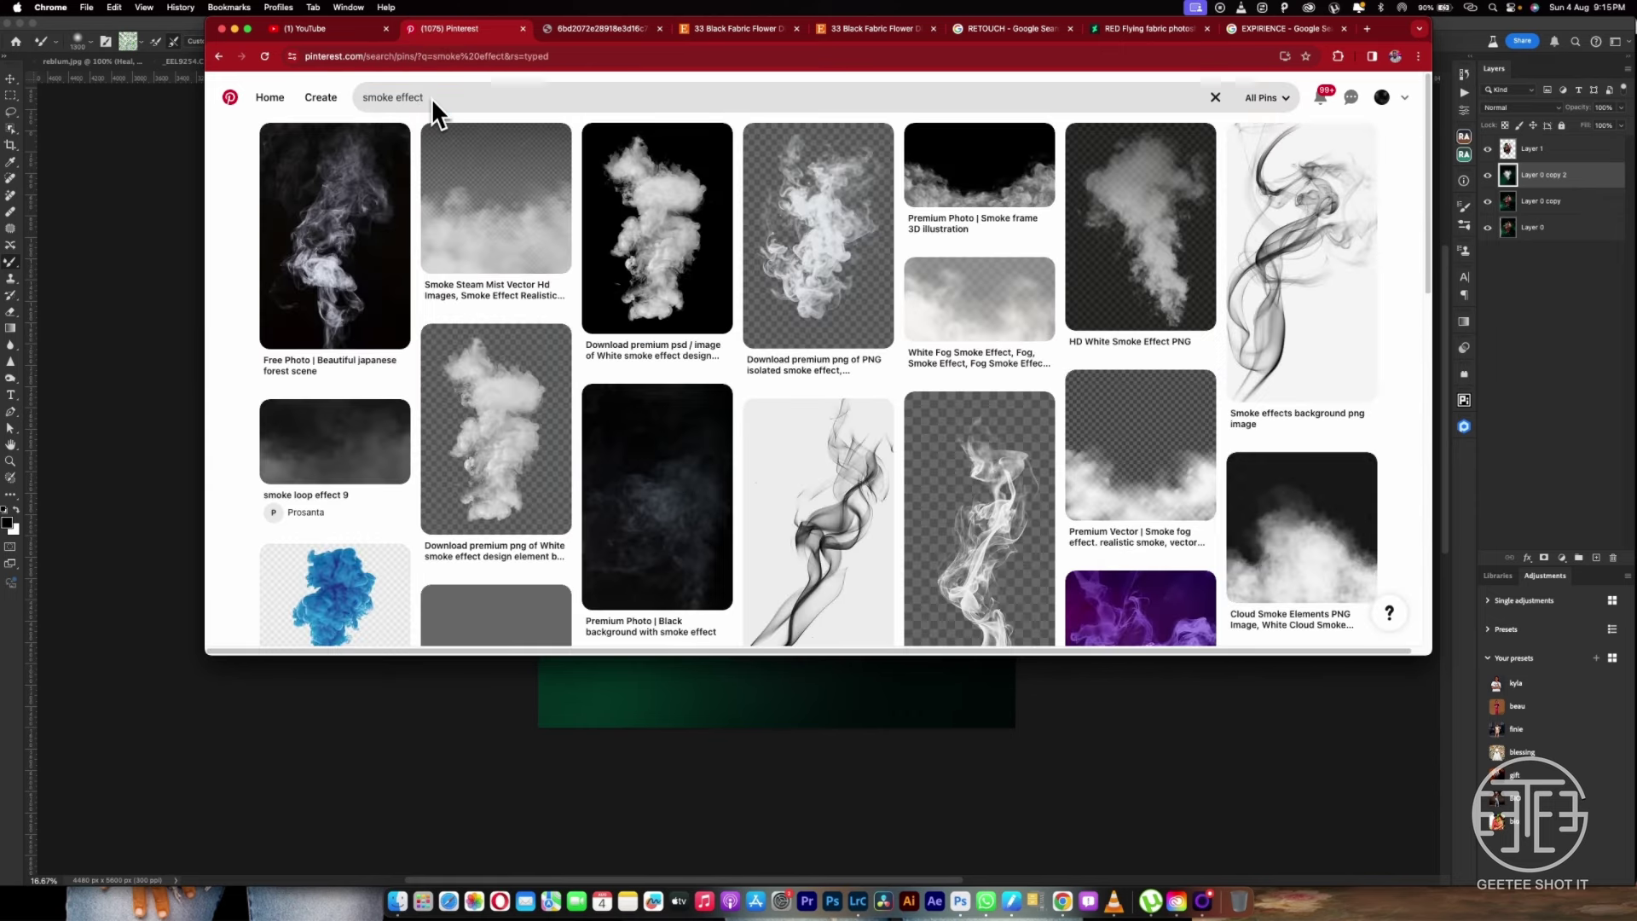
Refine the Pinterest search to "green smoke effect" and browse the results for a suitable smoke image
{"action": "left_click", "coordinate": [367, 99]}
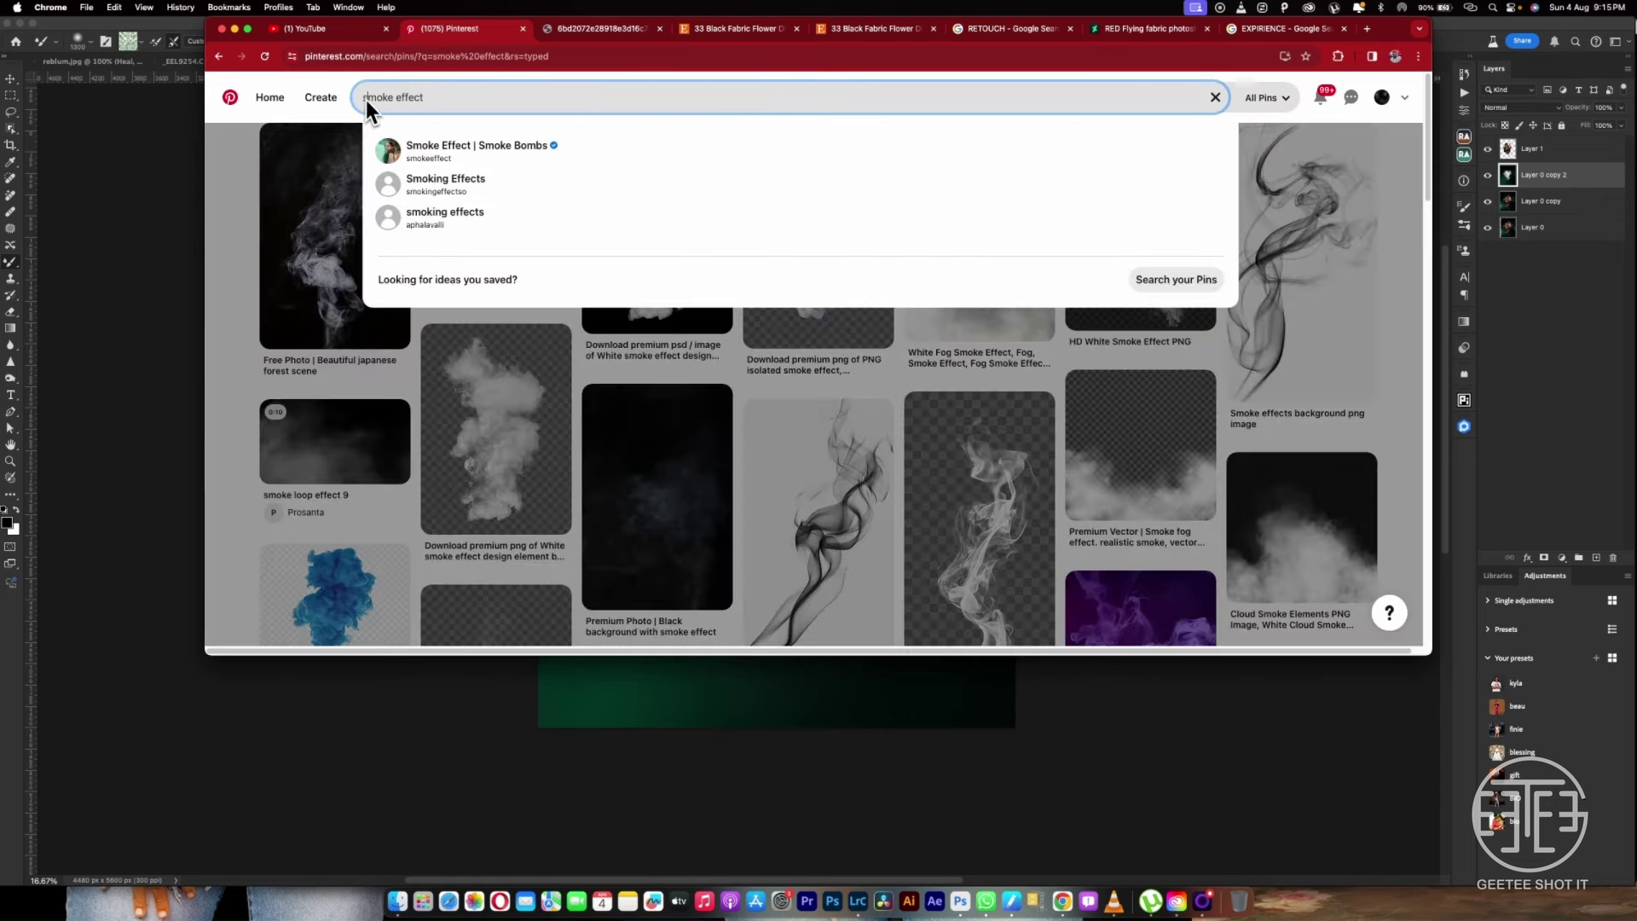
{"action": "type", "text": "green"}
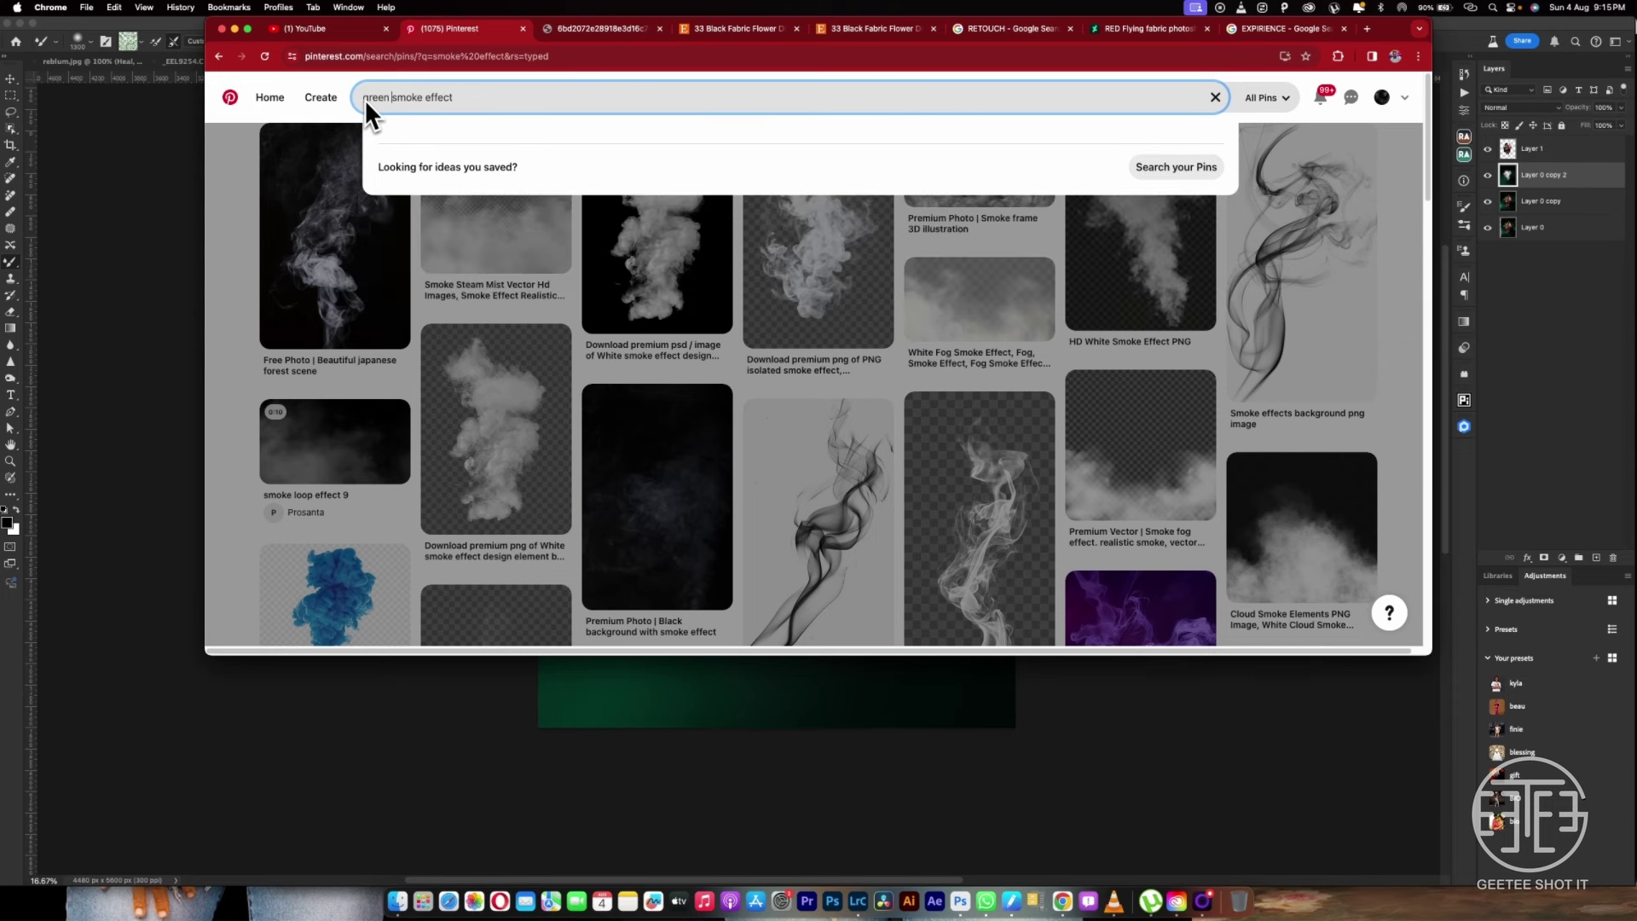
{"action": "key", "text": "Return"}
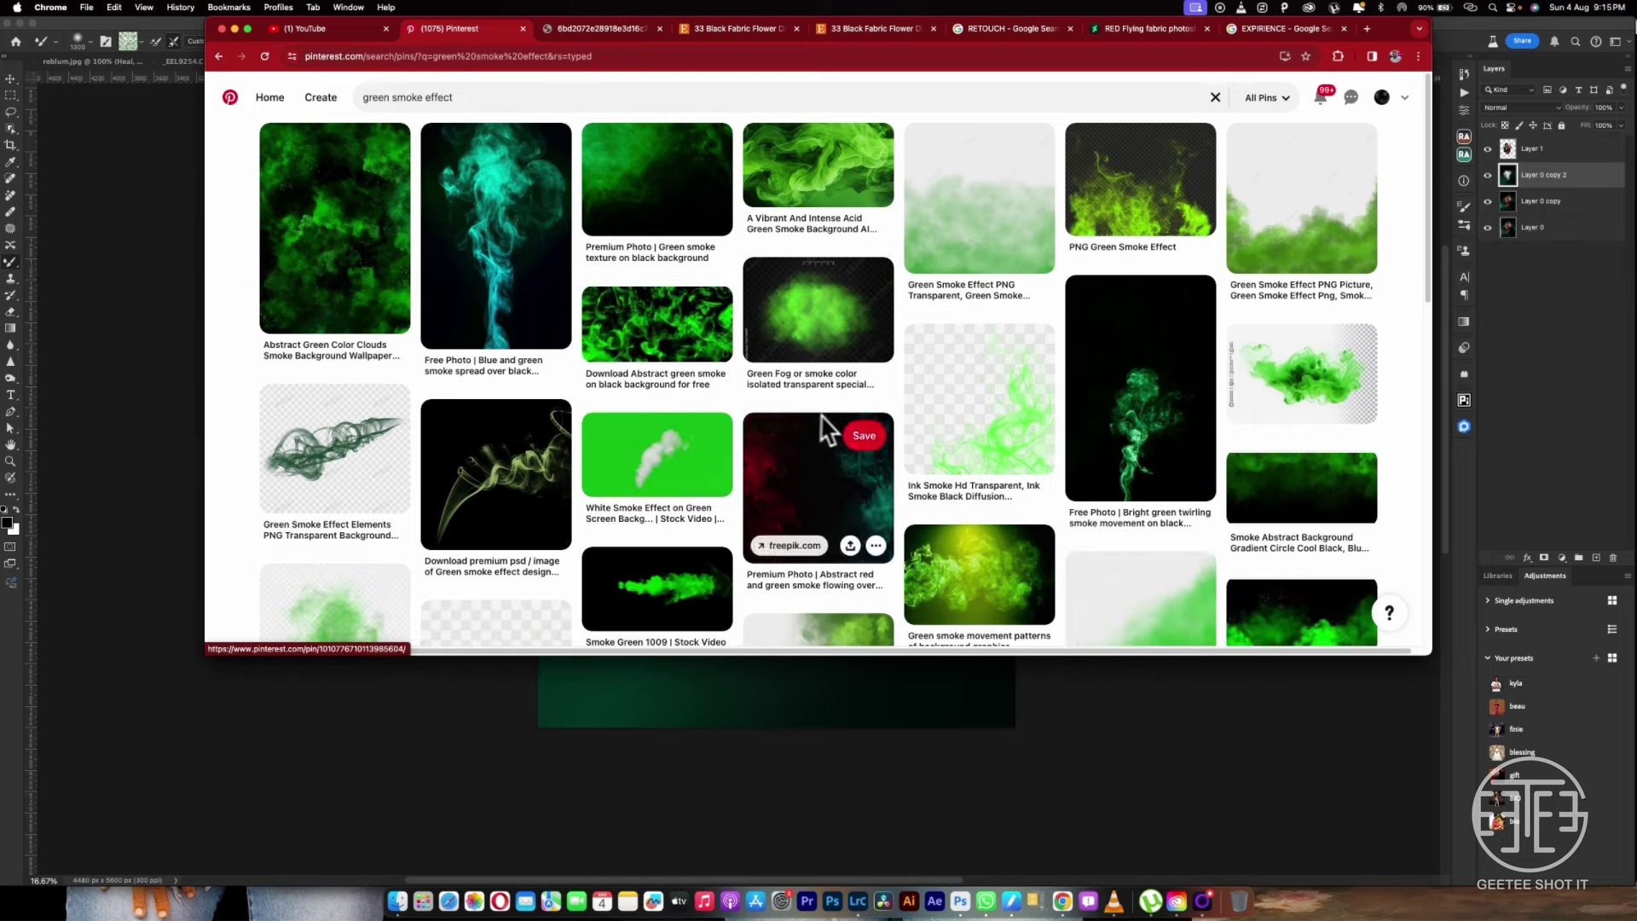
{"action": "scroll", "coordinate": [806, 413], "scroll_direction": "down", "scroll_amount": 5}
{"action": "scroll", "coordinate": [805, 407], "scroll_direction": "up", "scroll_amount": 5}
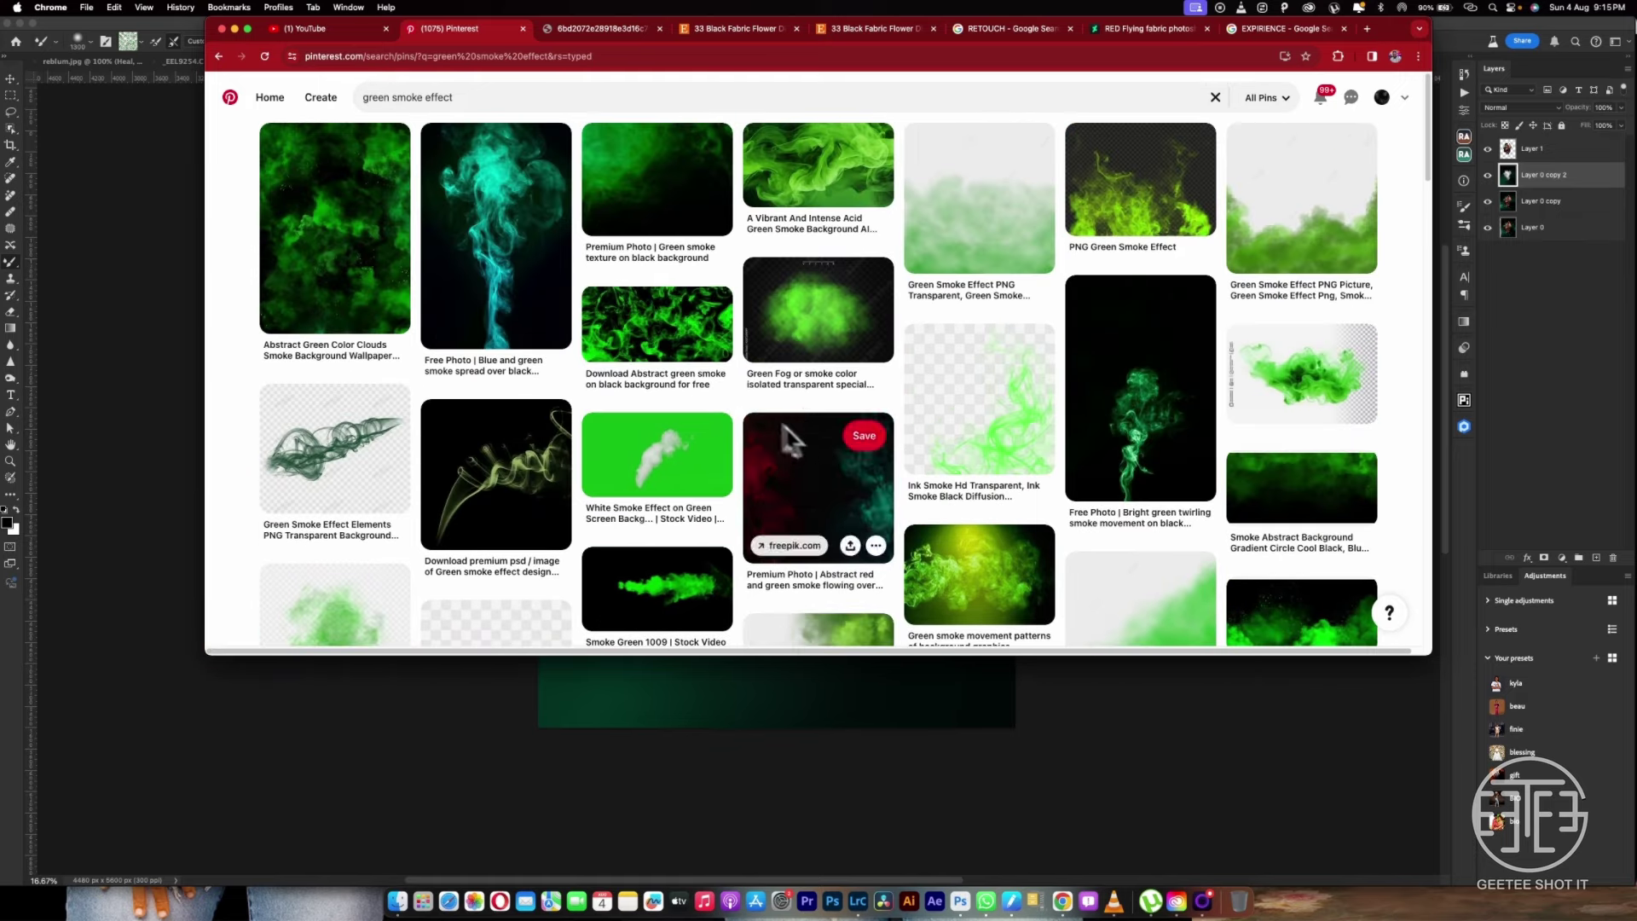
{"action": "scroll", "coordinate": [1274, 414], "scroll_direction": "down", "scroll_amount": 10}
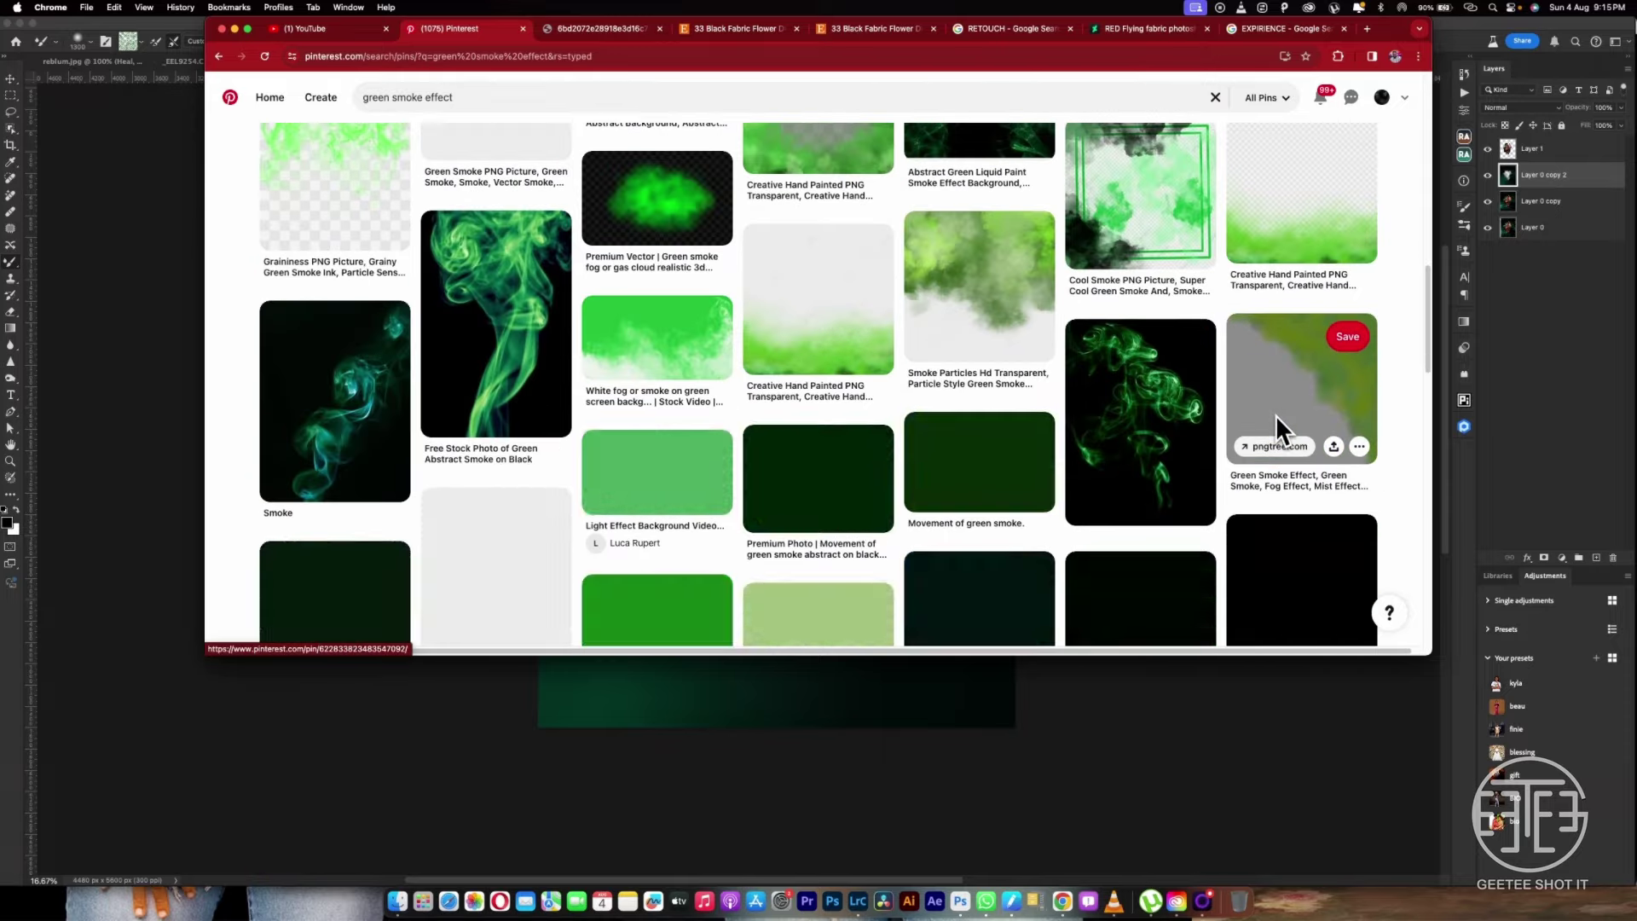
Examine the green smoke effect results for a smoke image on a black background that suits the portrait
{"action": "scroll", "coordinate": [1275, 415], "scroll_direction": "down", "scroll_amount": 8}
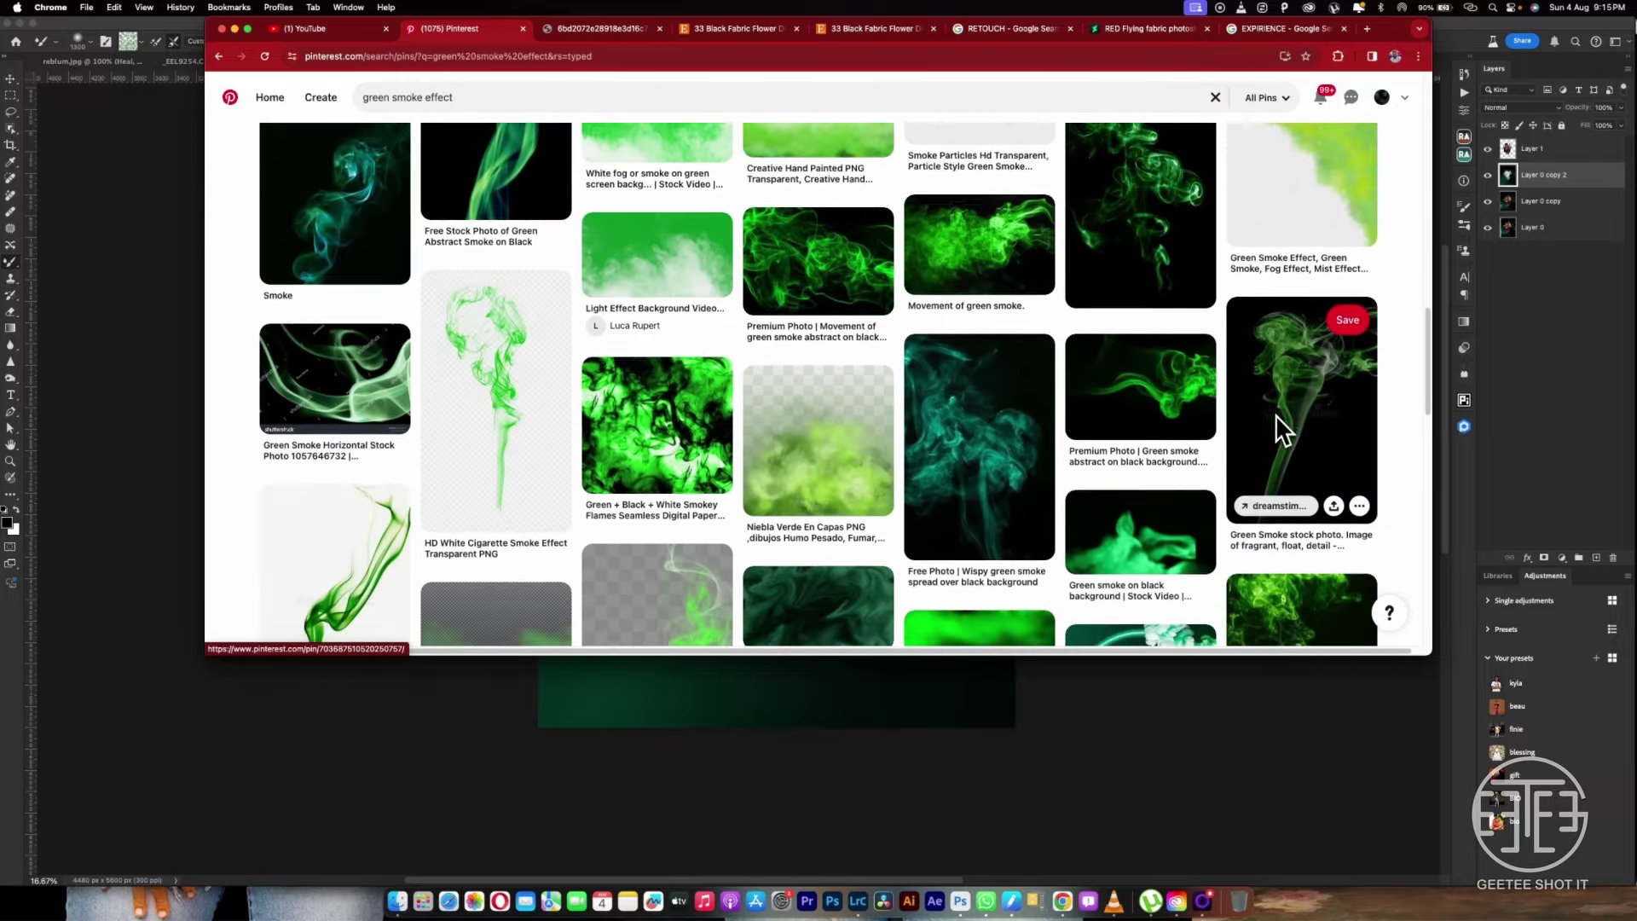
{"action": "scroll", "coordinate": [1276, 413], "scroll_direction": "down", "scroll_amount": 10}
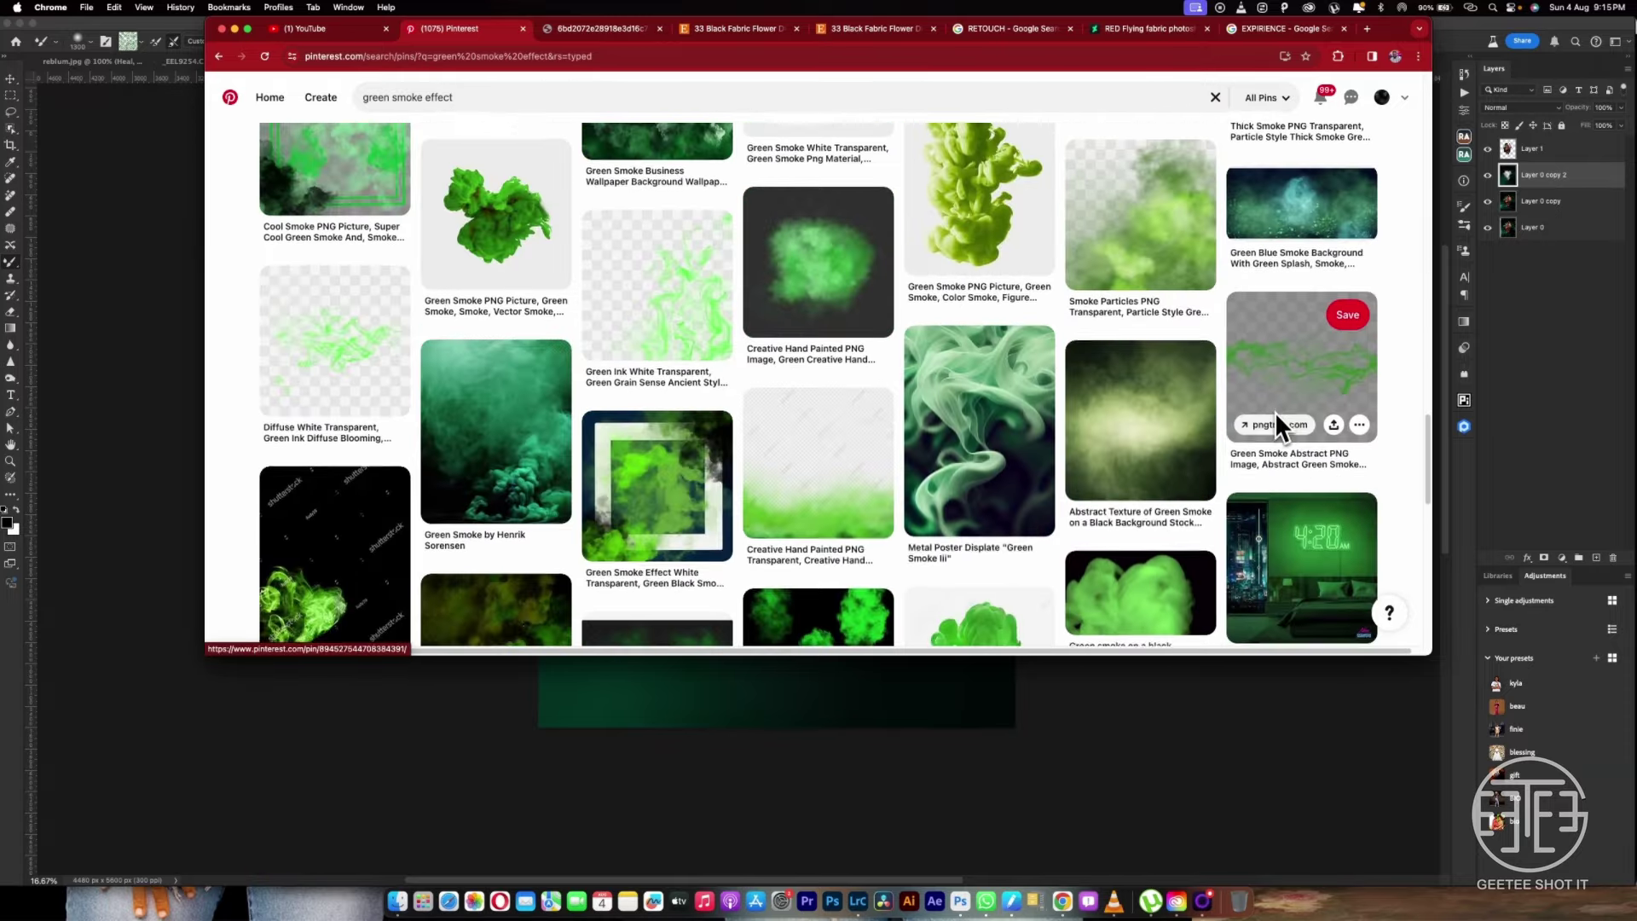
{"action": "scroll", "coordinate": [1276, 412], "scroll_direction": "down", "scroll_amount": 4}
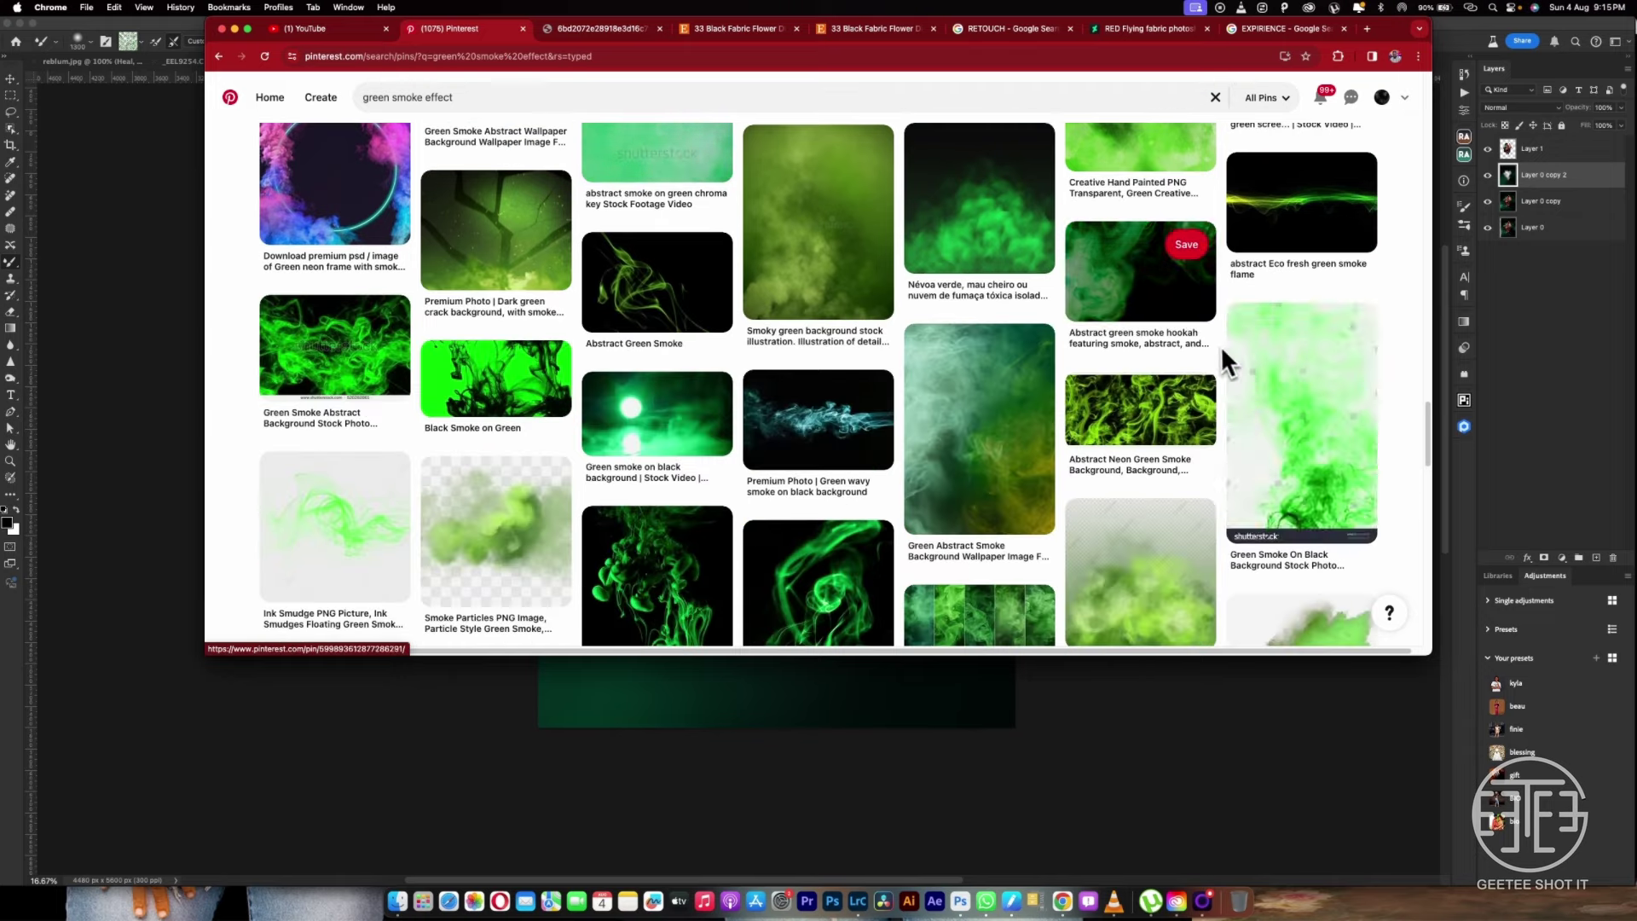
{"action": "scroll", "coordinate": [1215, 345], "scroll_direction": "down", "scroll_amount": 10}
{"action": "scroll", "coordinate": [1213, 346], "scroll_direction": "up", "scroll_amount": 10}
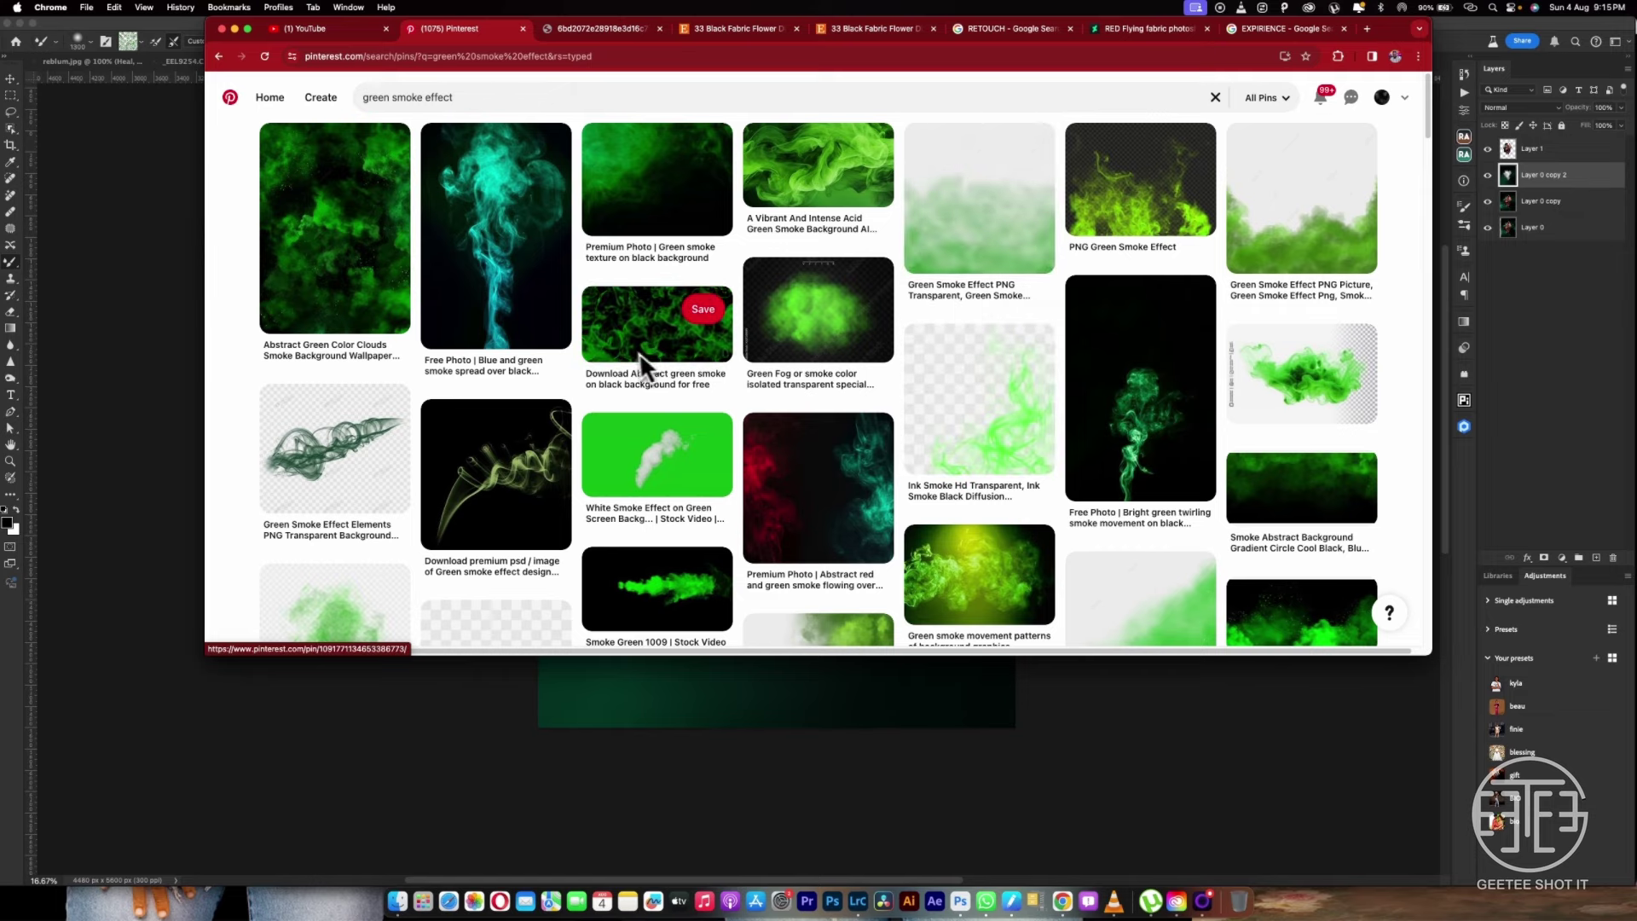
{"action": "scroll", "coordinate": [510, 259], "scroll_direction": "down", "scroll_amount": 4}
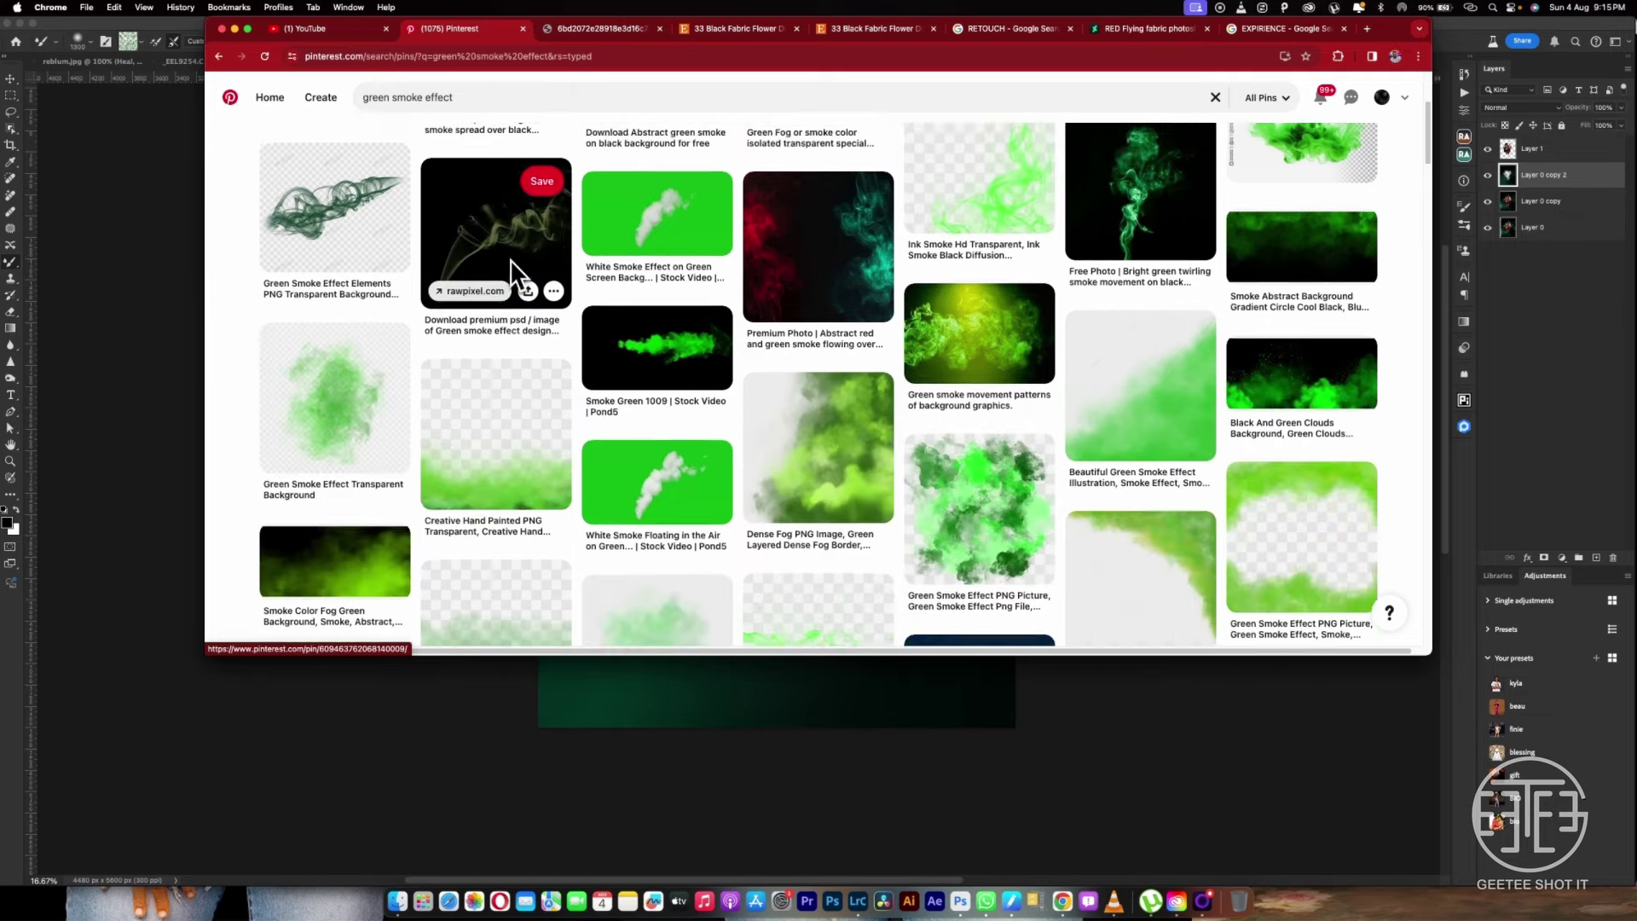
{"action": "scroll", "coordinate": [510, 261], "scroll_direction": "up", "scroll_amount": 4}
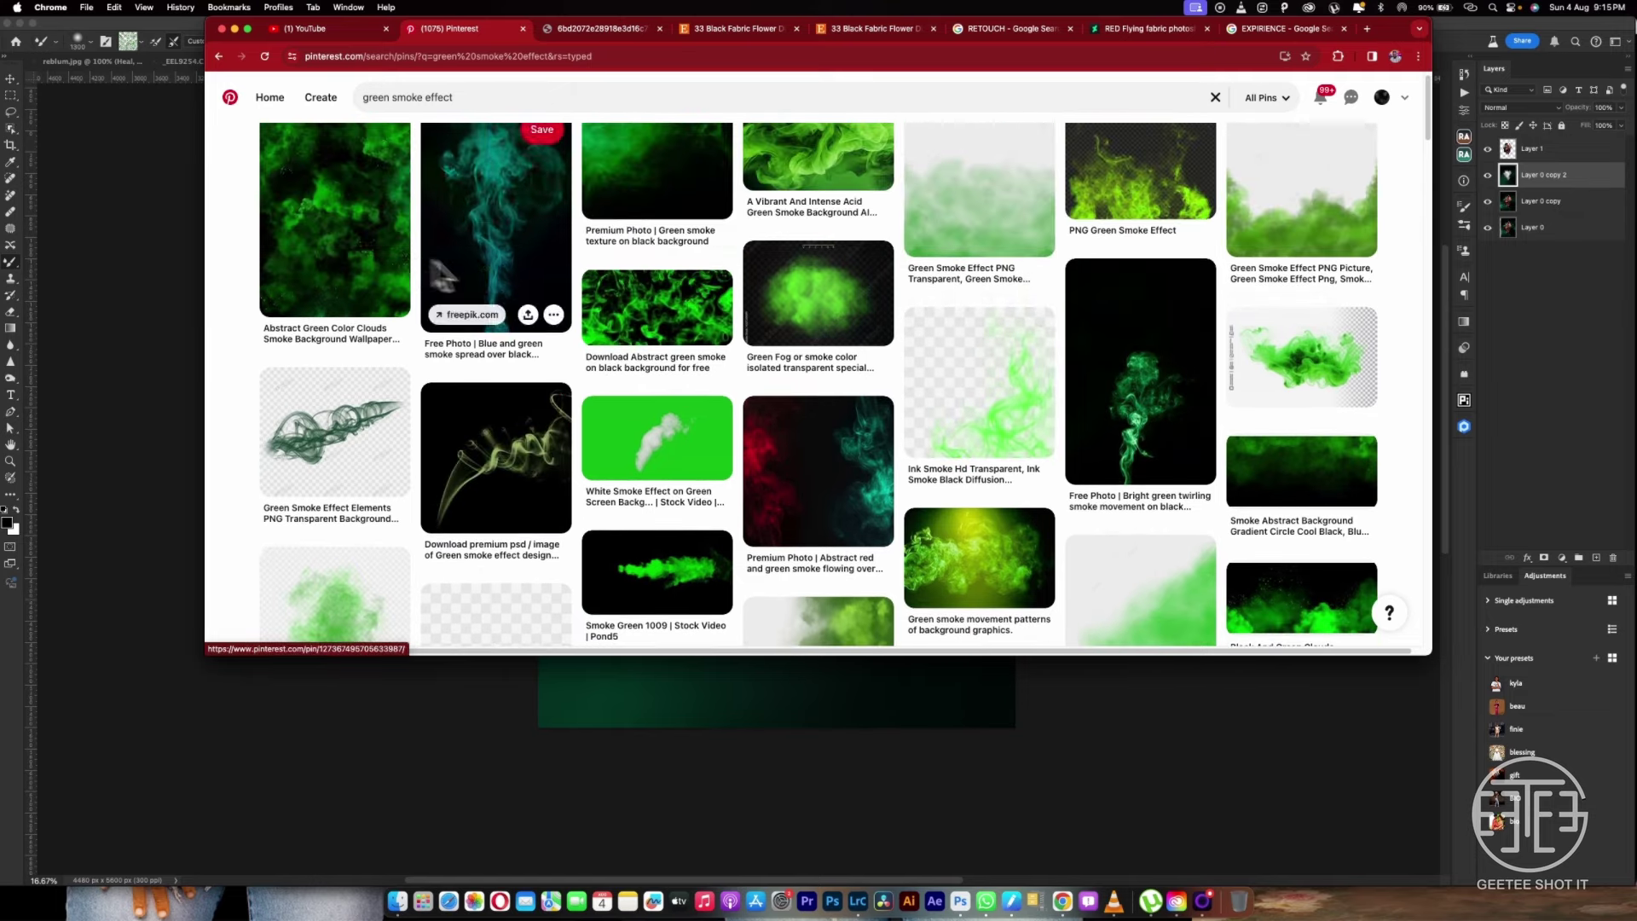
{"action": "scroll", "coordinate": [795, 317], "scroll_direction": "down", "scroll_amount": 3}
{"action": "scroll", "coordinate": [1271, 364], "scroll_direction": "down", "scroll_amount": 4}
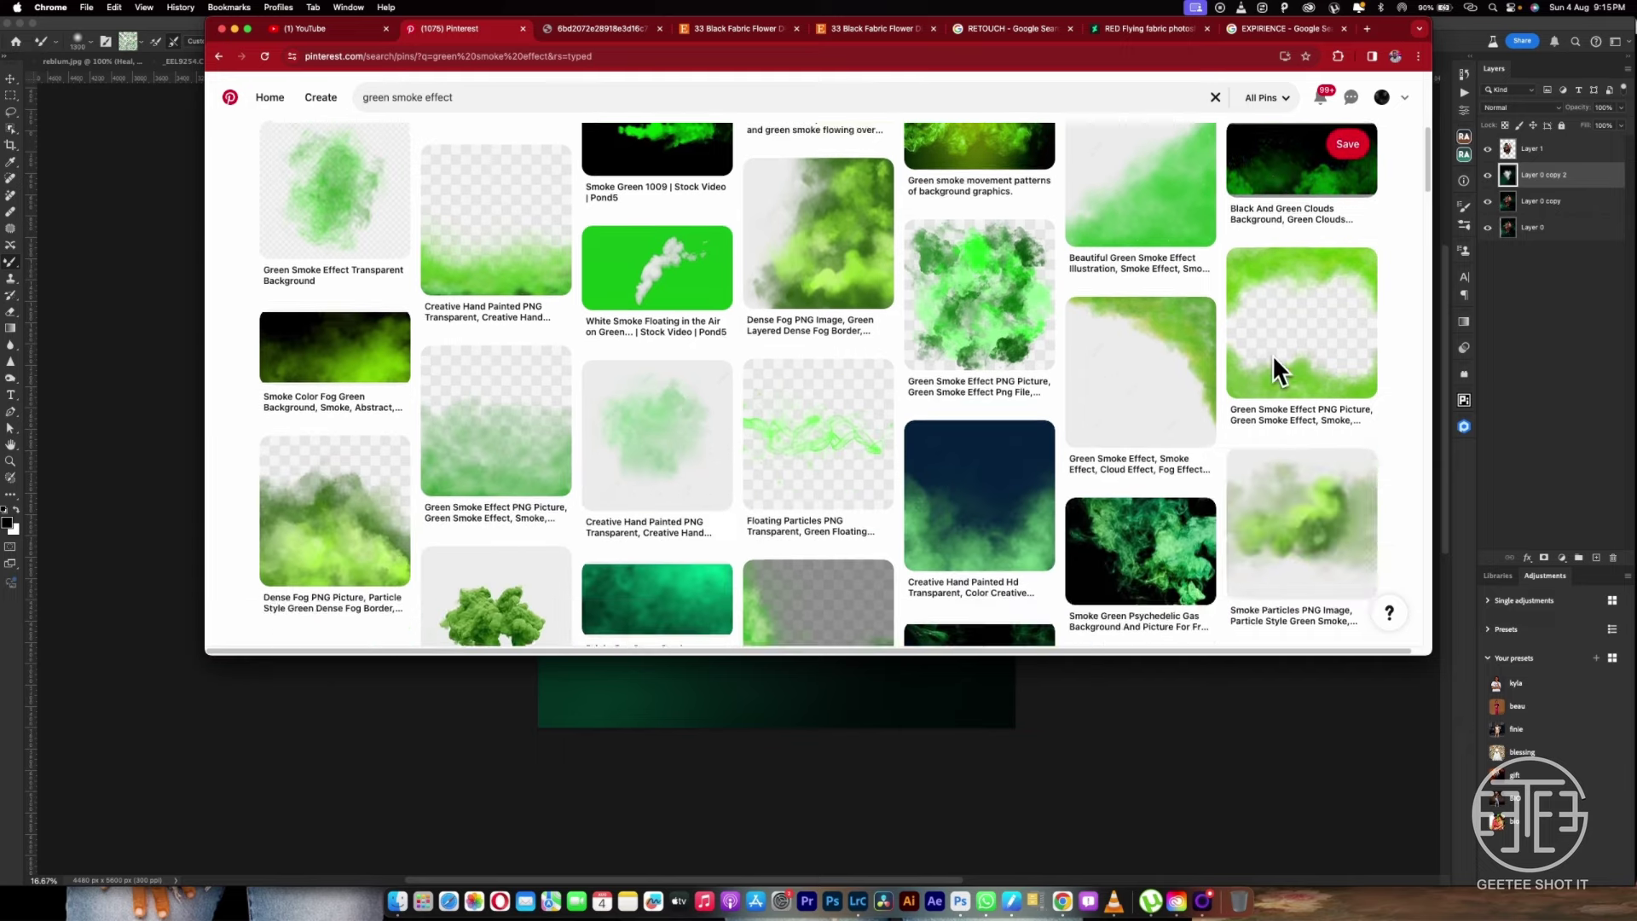
{"action": "scroll", "coordinate": [1272, 355], "scroll_direction": "down", "scroll_amount": 4}
{"action": "scroll", "coordinate": [1194, 445], "scroll_direction": "down", "scroll_amount": 4}
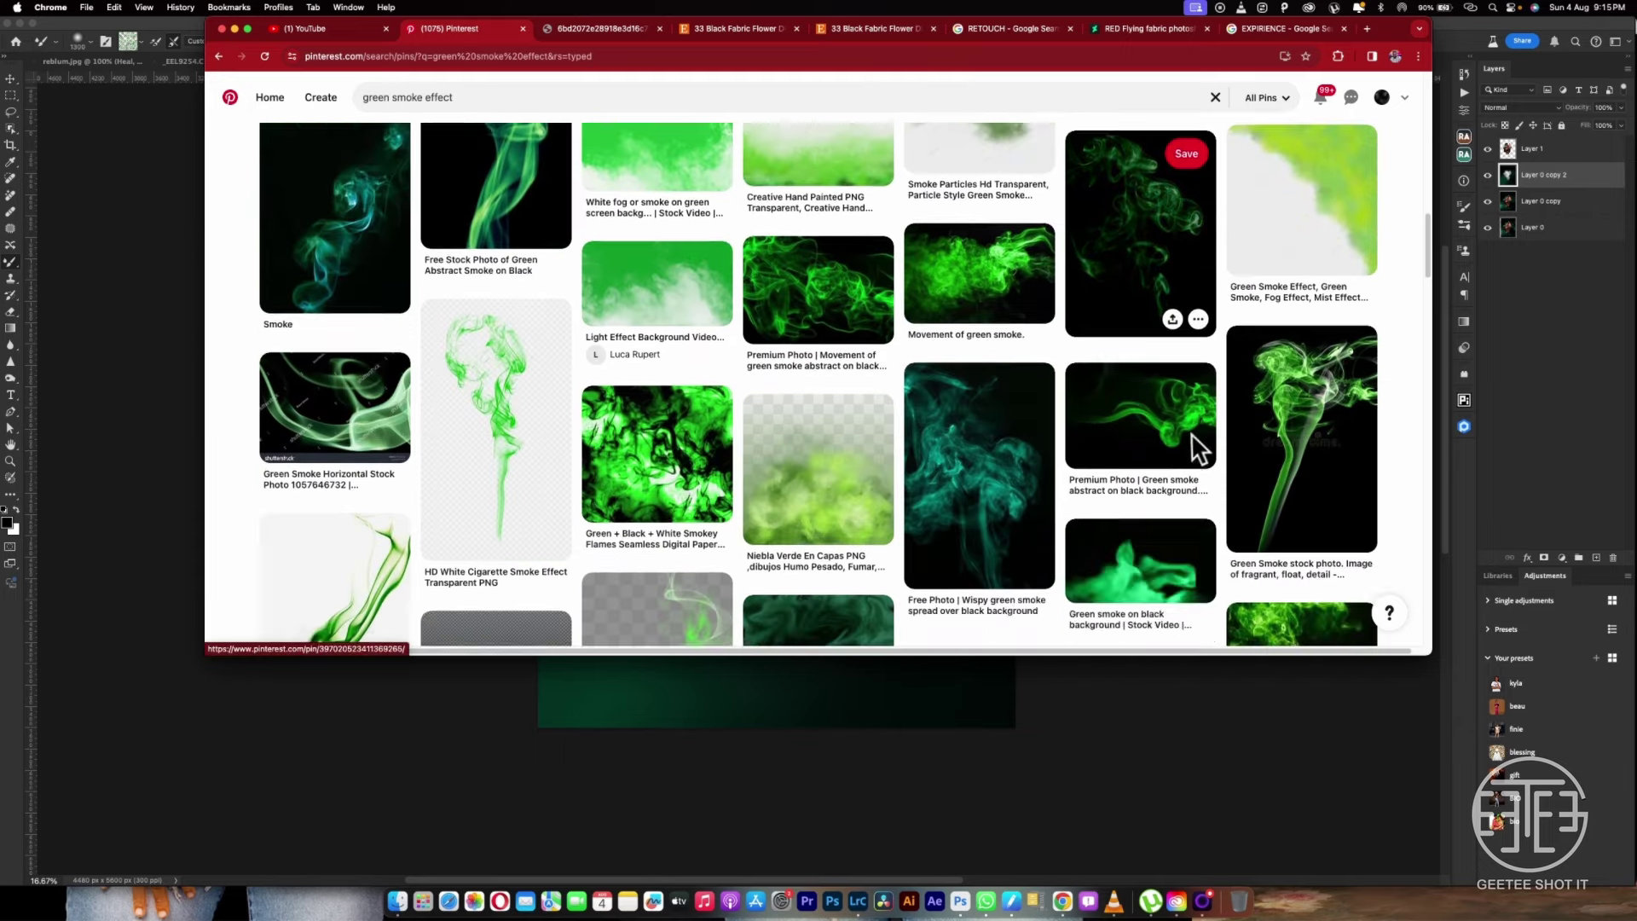
{"action": "scroll", "coordinate": [1188, 438], "scroll_direction": "down", "scroll_amount": 4}
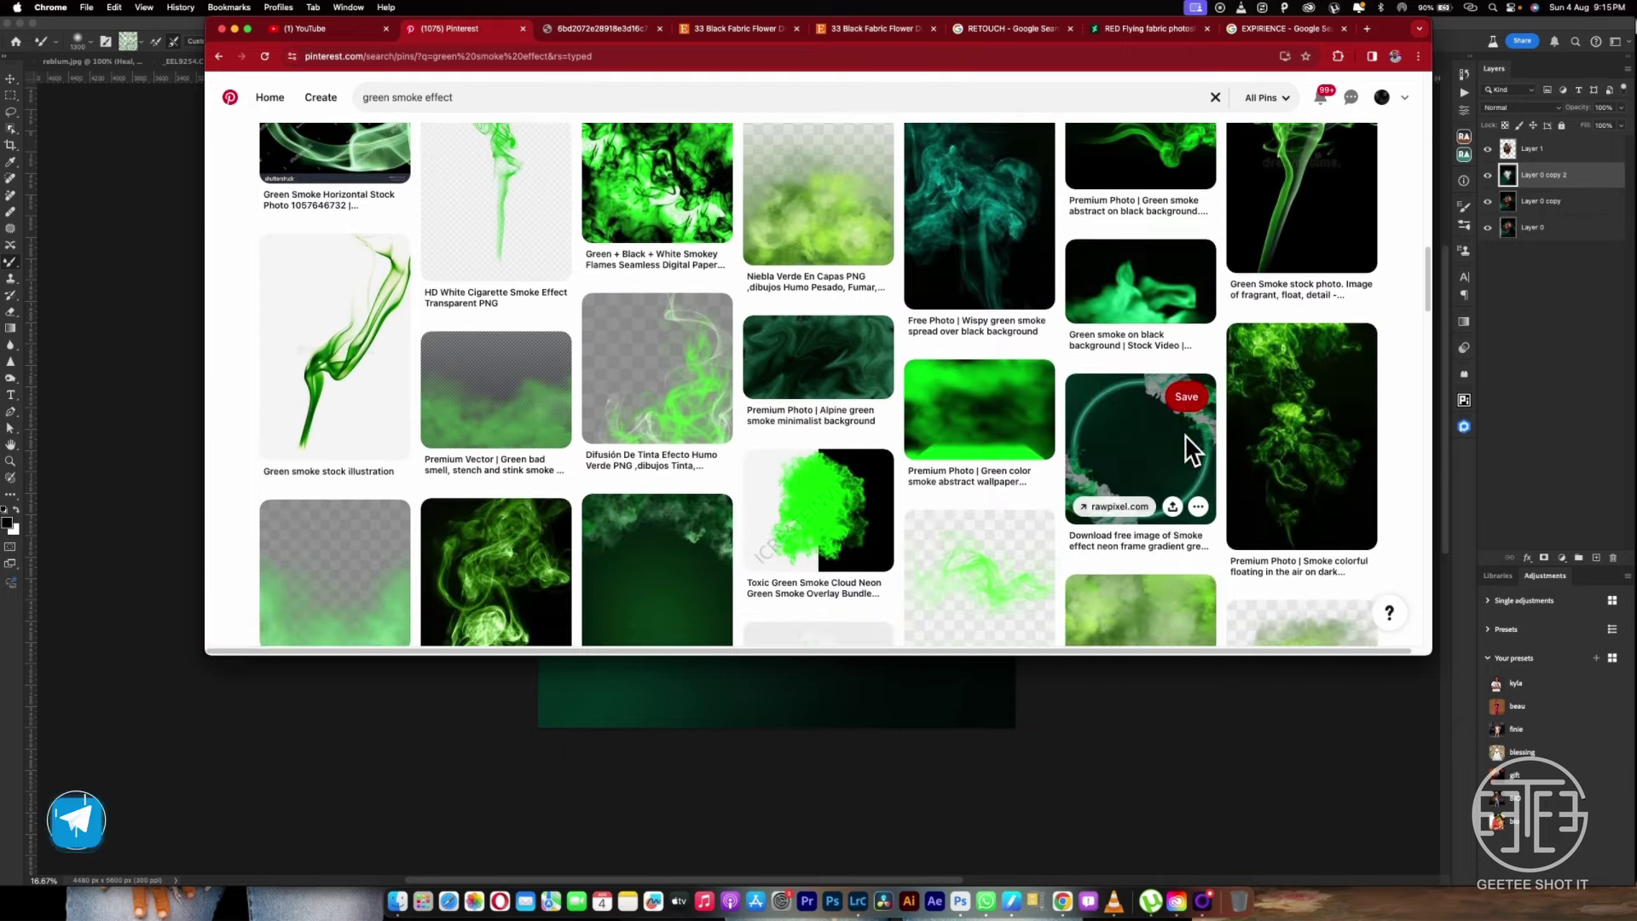
{"action": "scroll", "coordinate": [1184, 433], "scroll_direction": "down", "scroll_amount": 15}
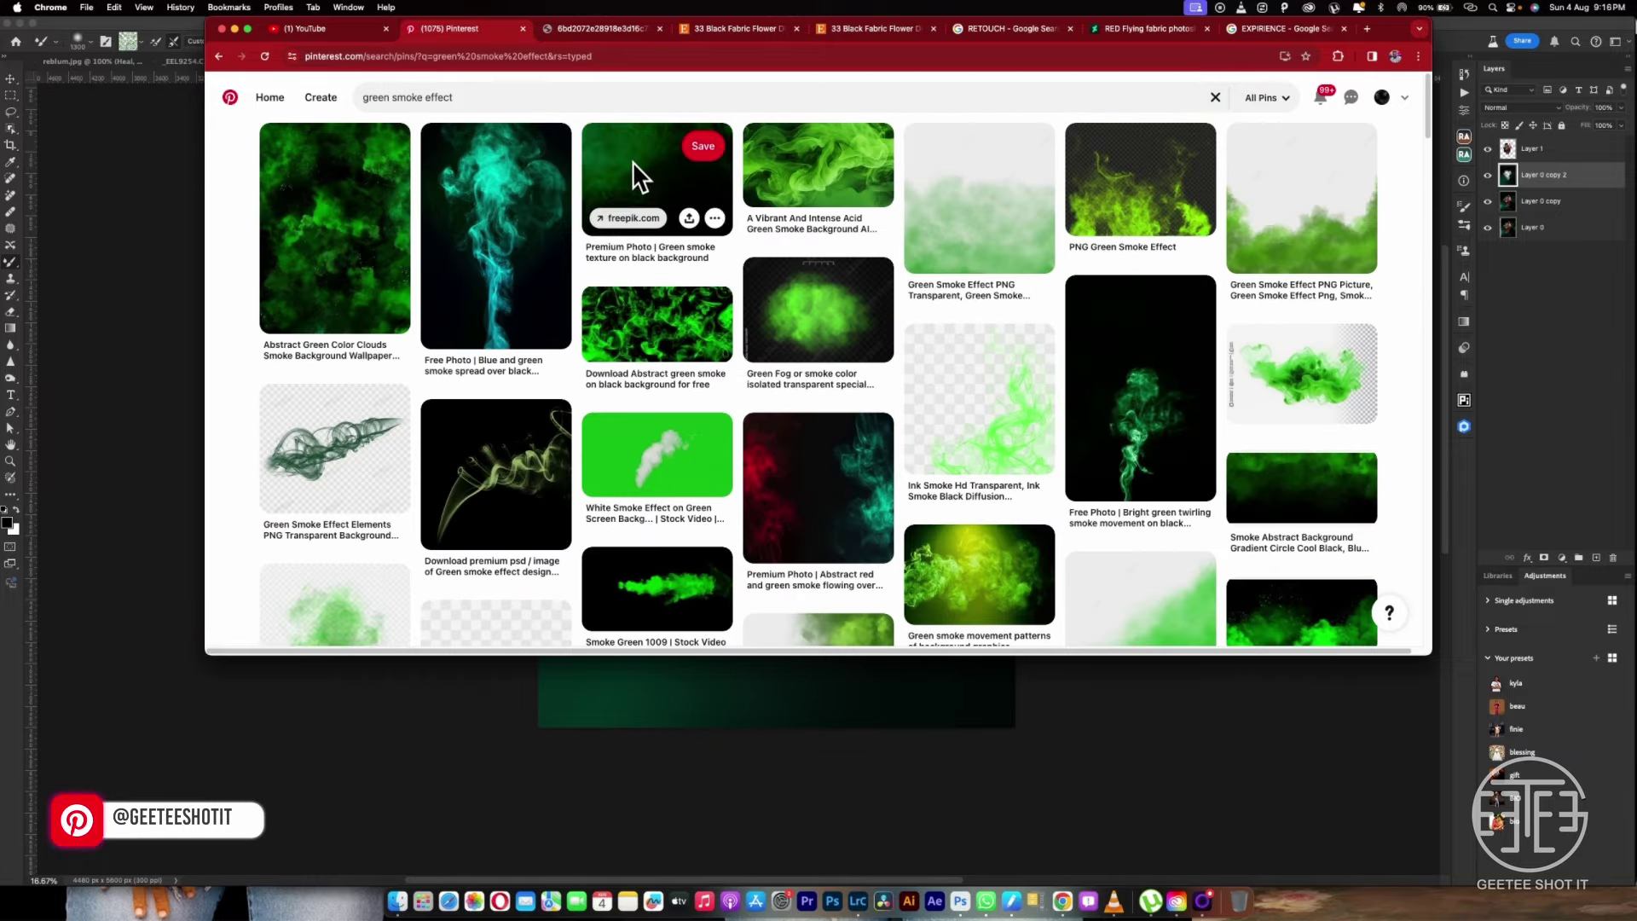
Open the Premium Photo pin of green smoke texture on black and browse its related images
{"action": "left_click", "coordinate": [659, 162]}
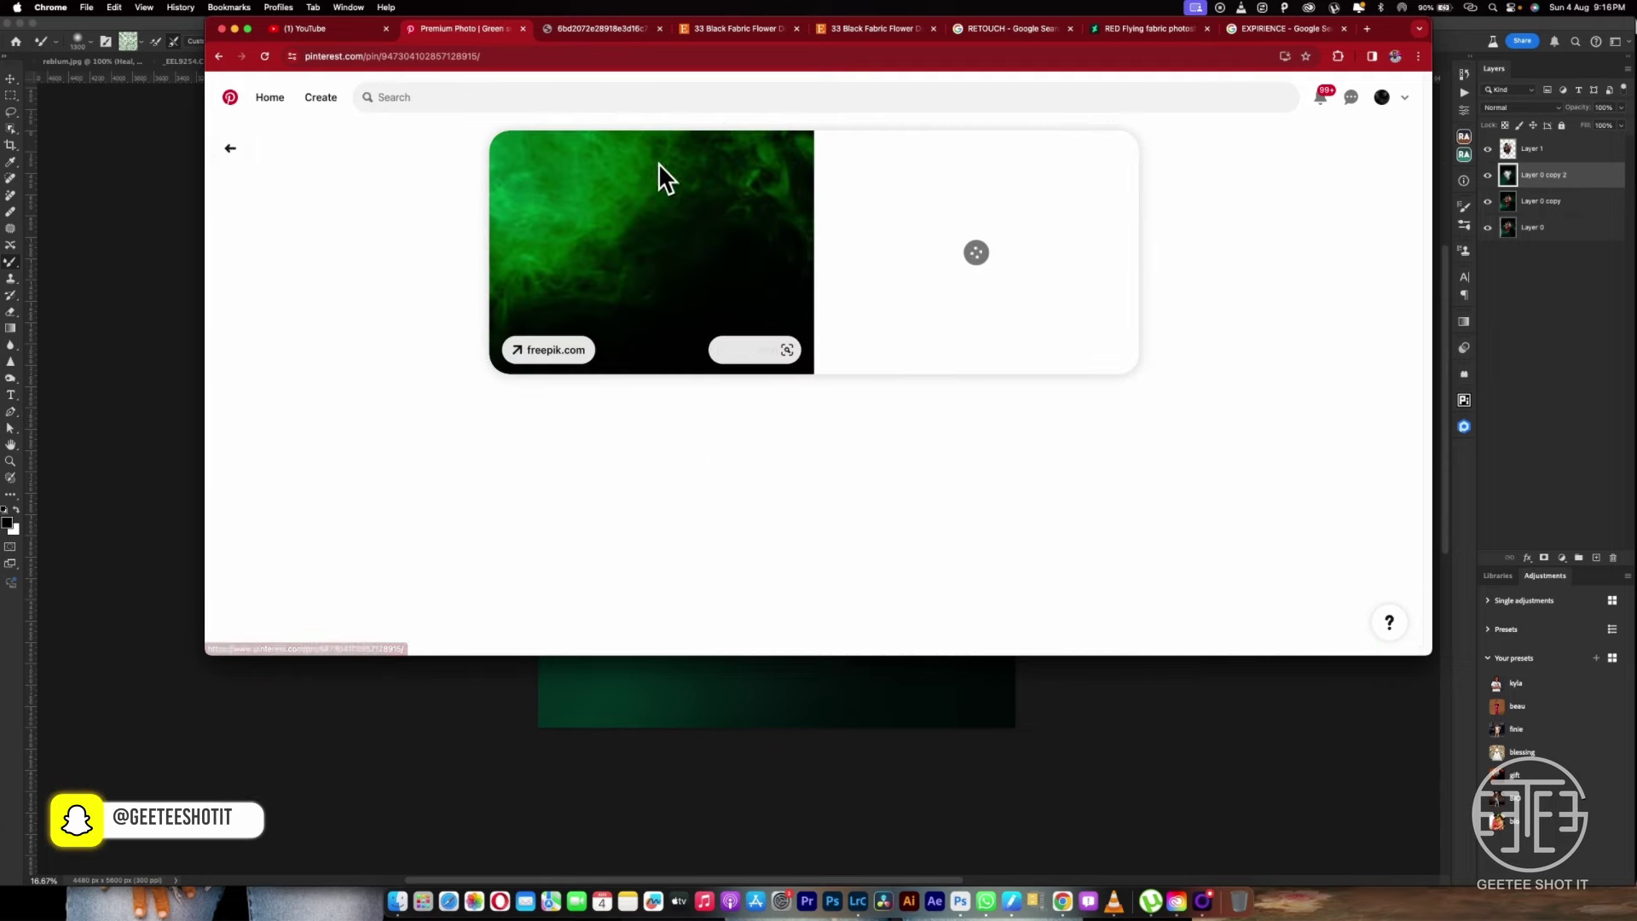
{"action": "scroll", "coordinate": [842, 395], "scroll_direction": "down", "scroll_amount": 5}
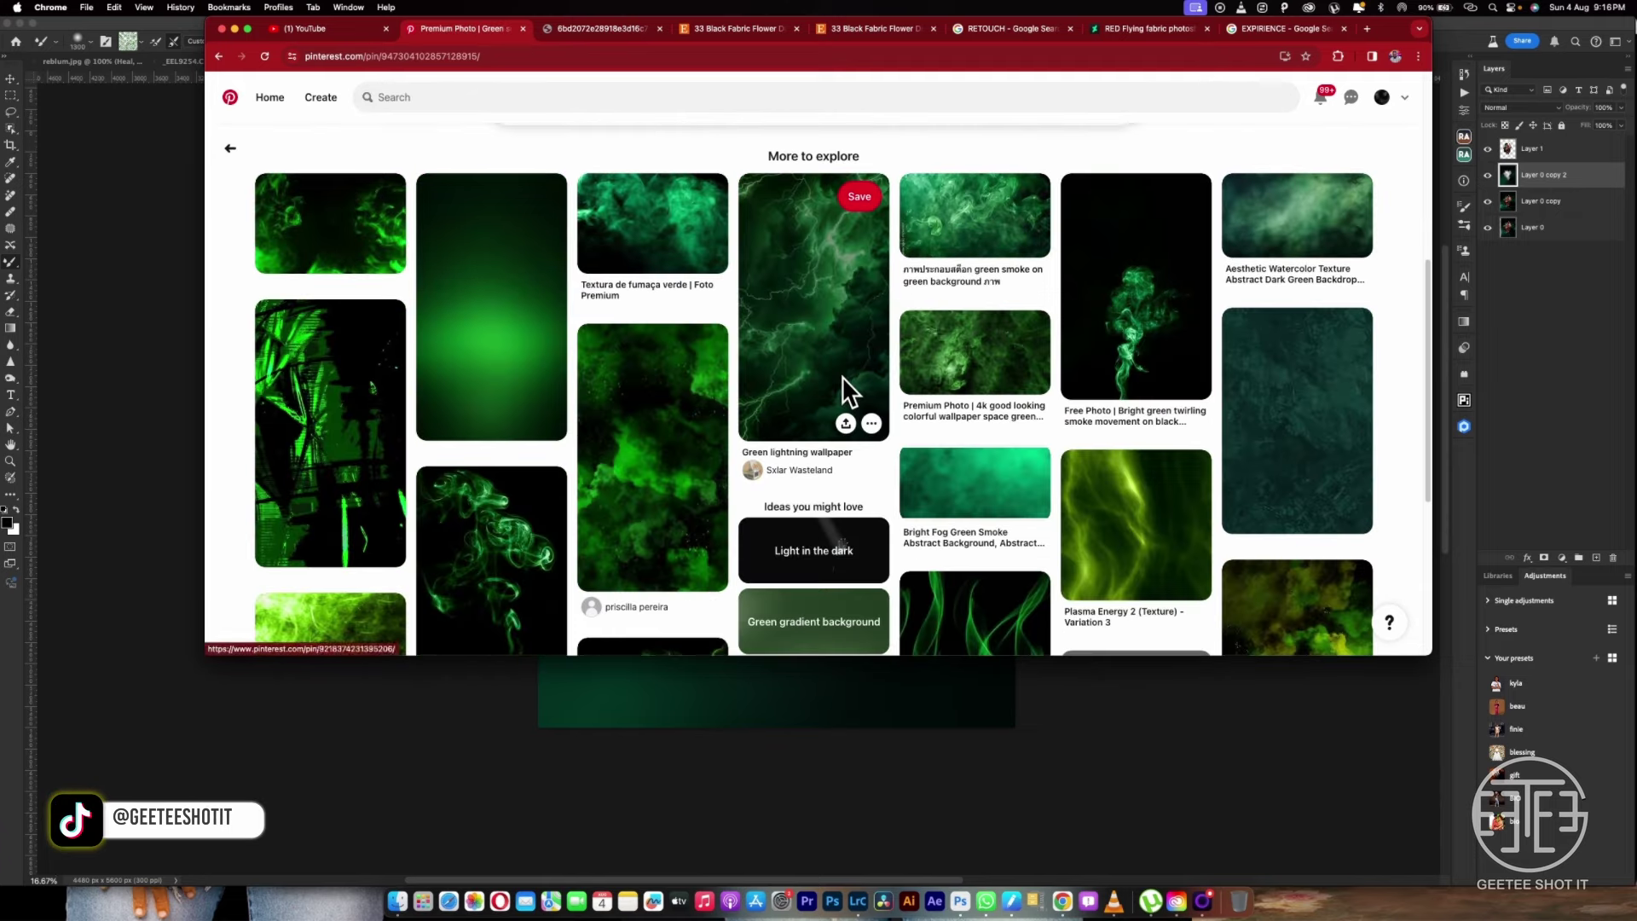
{"action": "scroll", "coordinate": [670, 295], "scroll_direction": "down", "scroll_amount": 3}
{"action": "scroll", "coordinate": [670, 294], "scroll_direction": "up", "scroll_amount": 3}
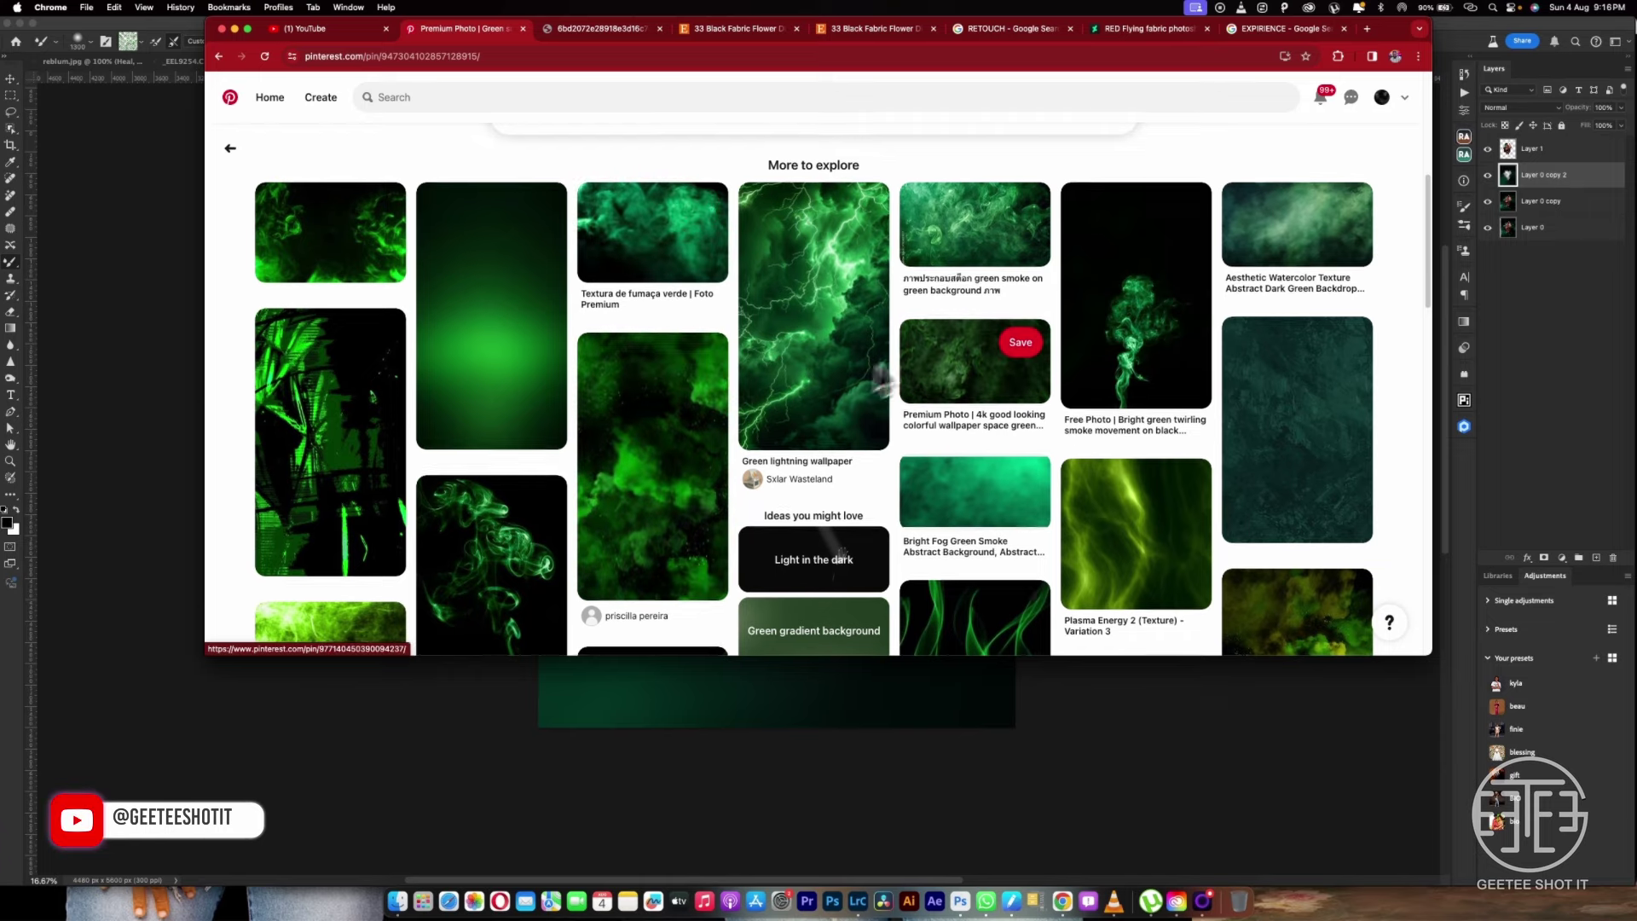
{"action": "scroll", "coordinate": [933, 337], "scroll_direction": "down", "scroll_amount": 5}
{"action": "scroll", "coordinate": [933, 338], "scroll_direction": "down", "scroll_amount": 5}
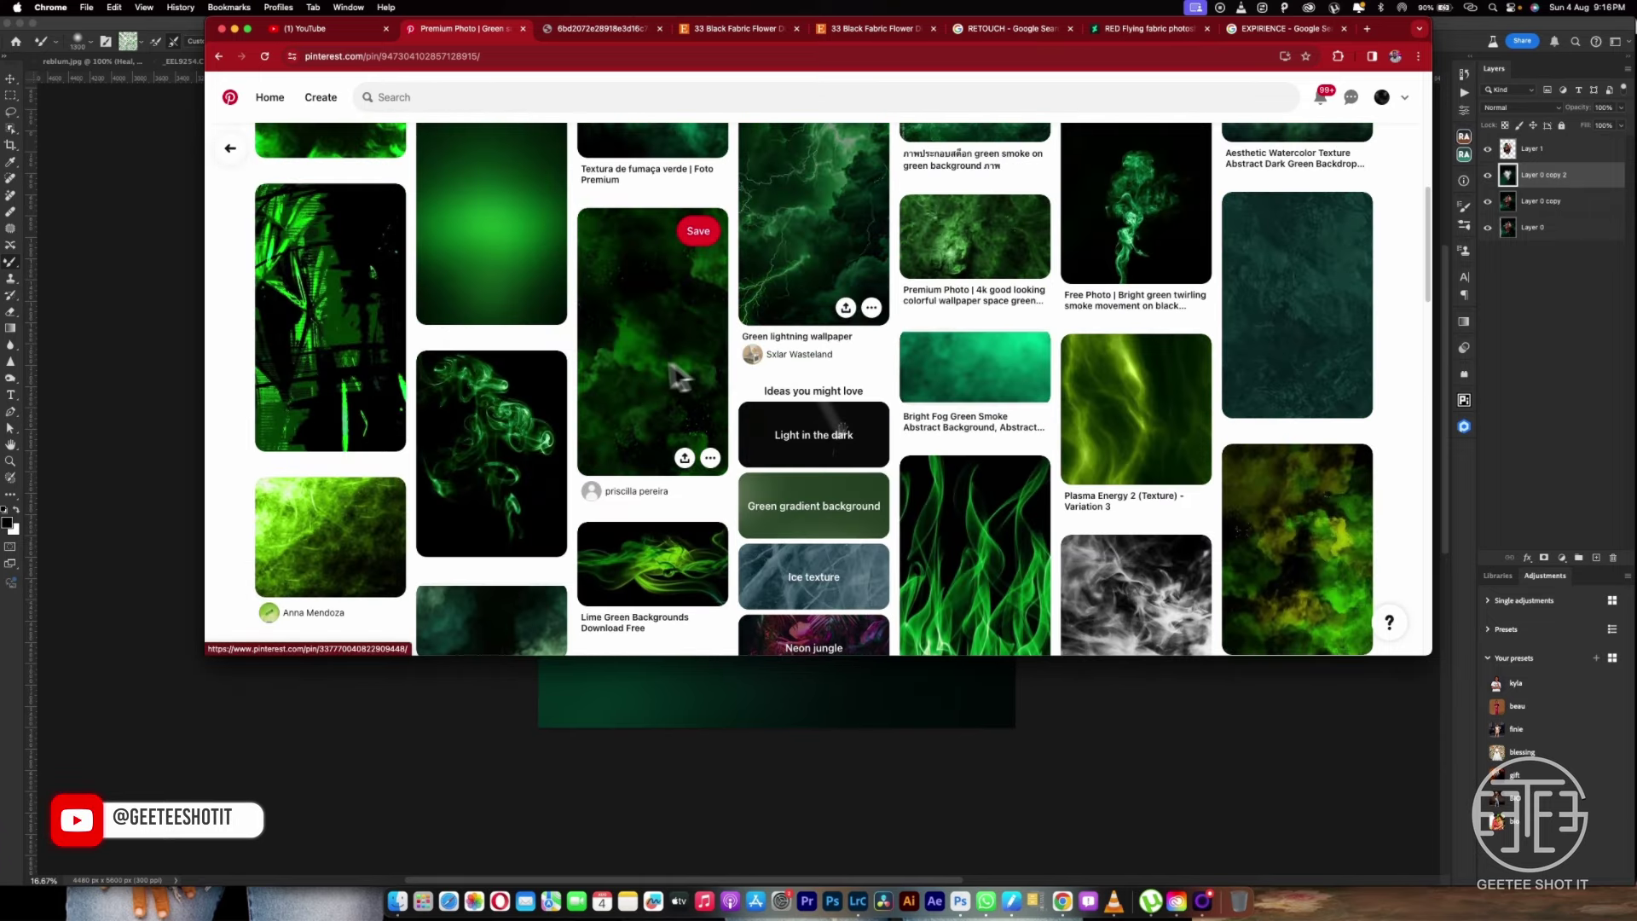
Preview the related green cloud image, return to the smoke texture pin and keep browsing its related images
{"action": "left_click", "coordinate": [629, 362]}
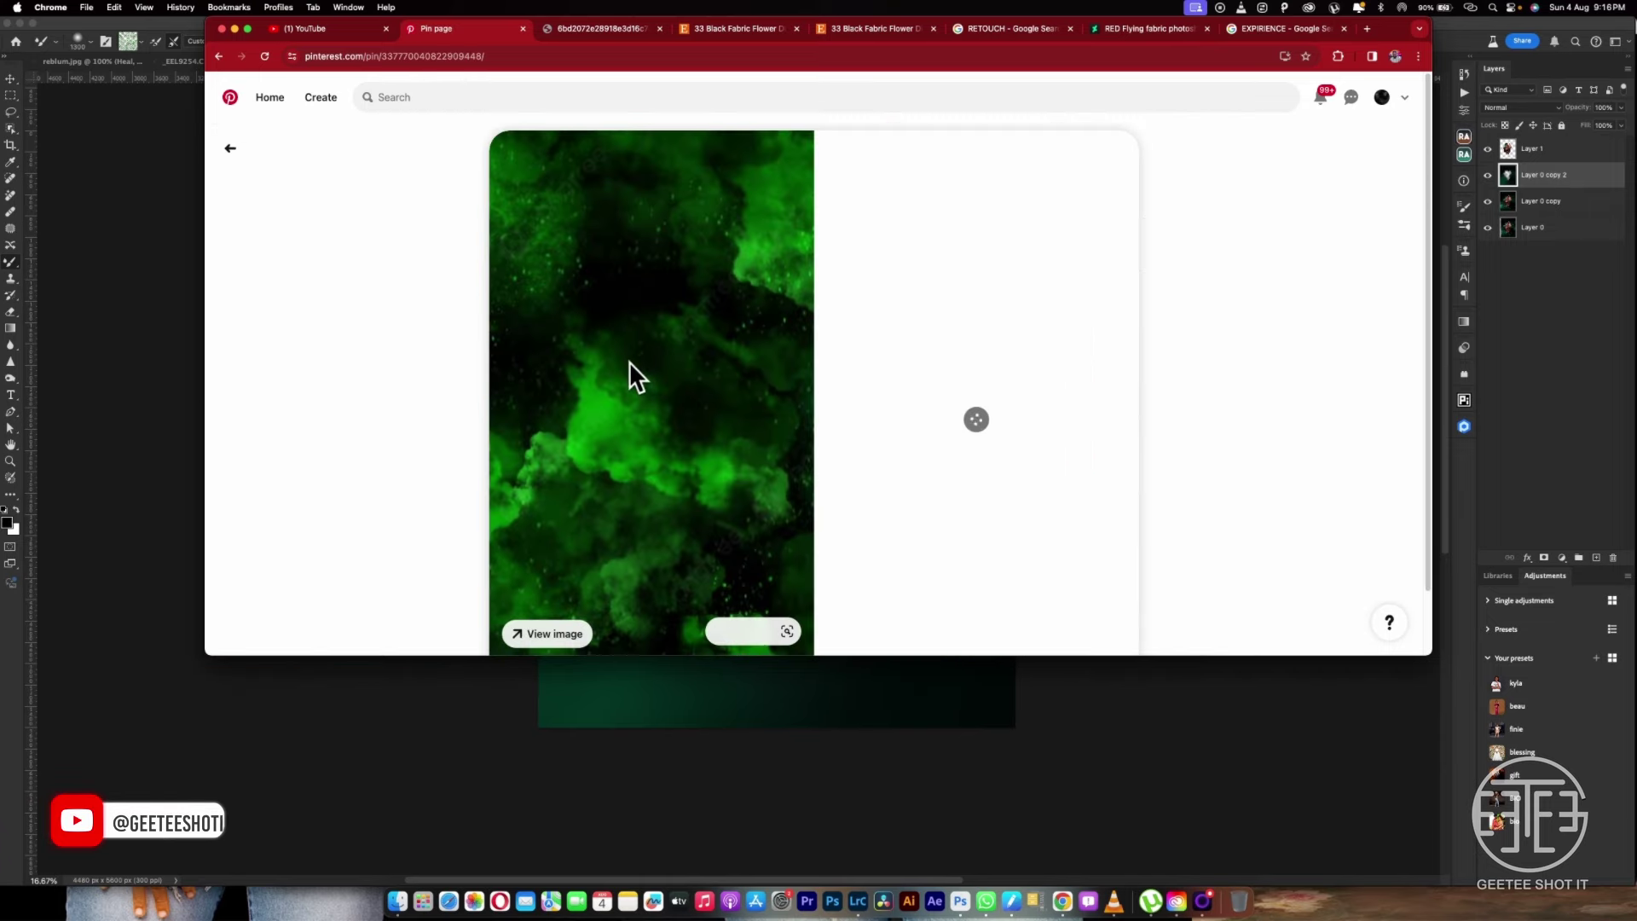
{"action": "left_click", "coordinate": [231, 149]}
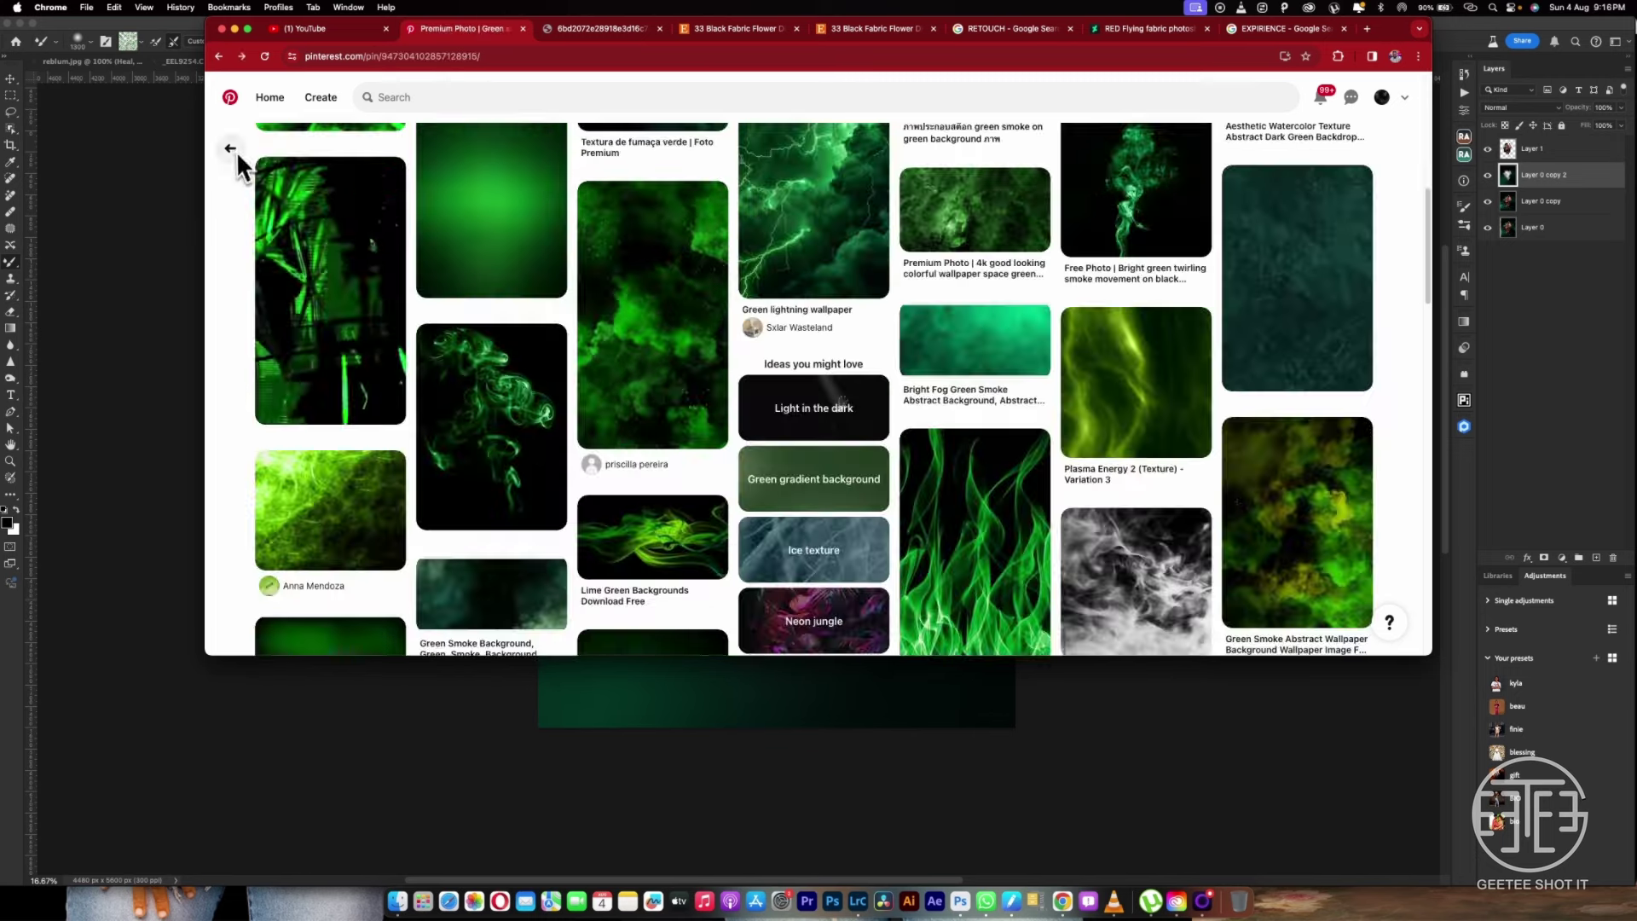
{"action": "left_click", "coordinate": [783, 341]}
{"action": "scroll", "coordinate": [785, 345], "scroll_direction": "down", "scroll_amount": 5}
{"action": "scroll", "coordinate": [785, 344], "scroll_direction": "up", "scroll_amount": 1}
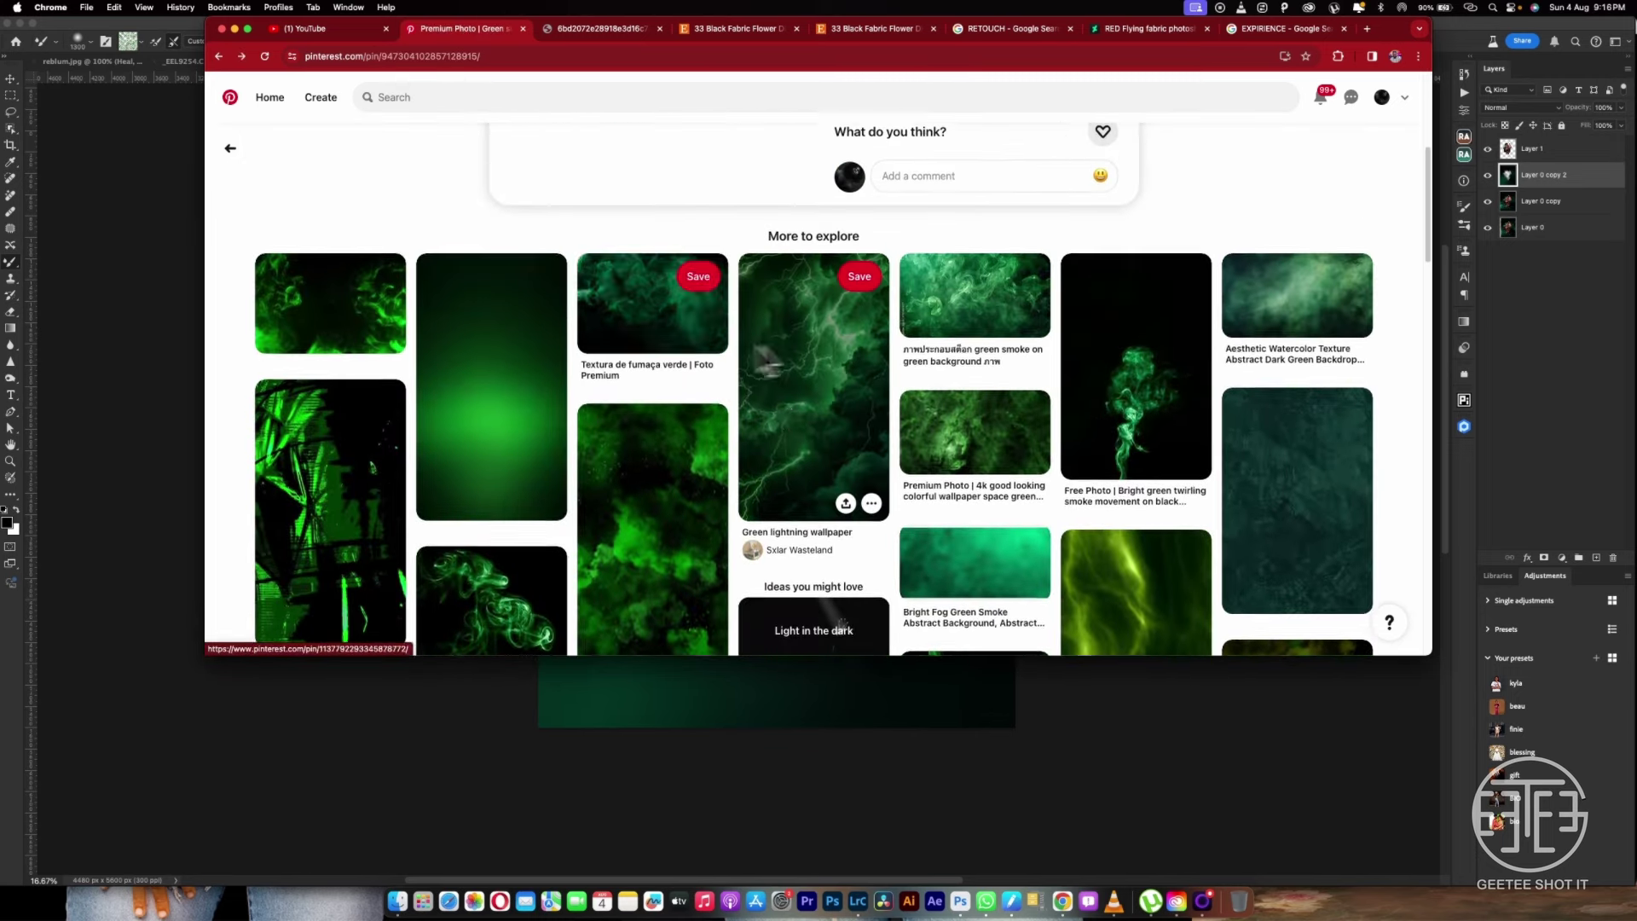
Open the related pin with green smoke along both sides of a black background and copy its full-size image
{"action": "left_click", "coordinate": [281, 358]}
{"action": "right_click", "coordinate": [635, 264]}
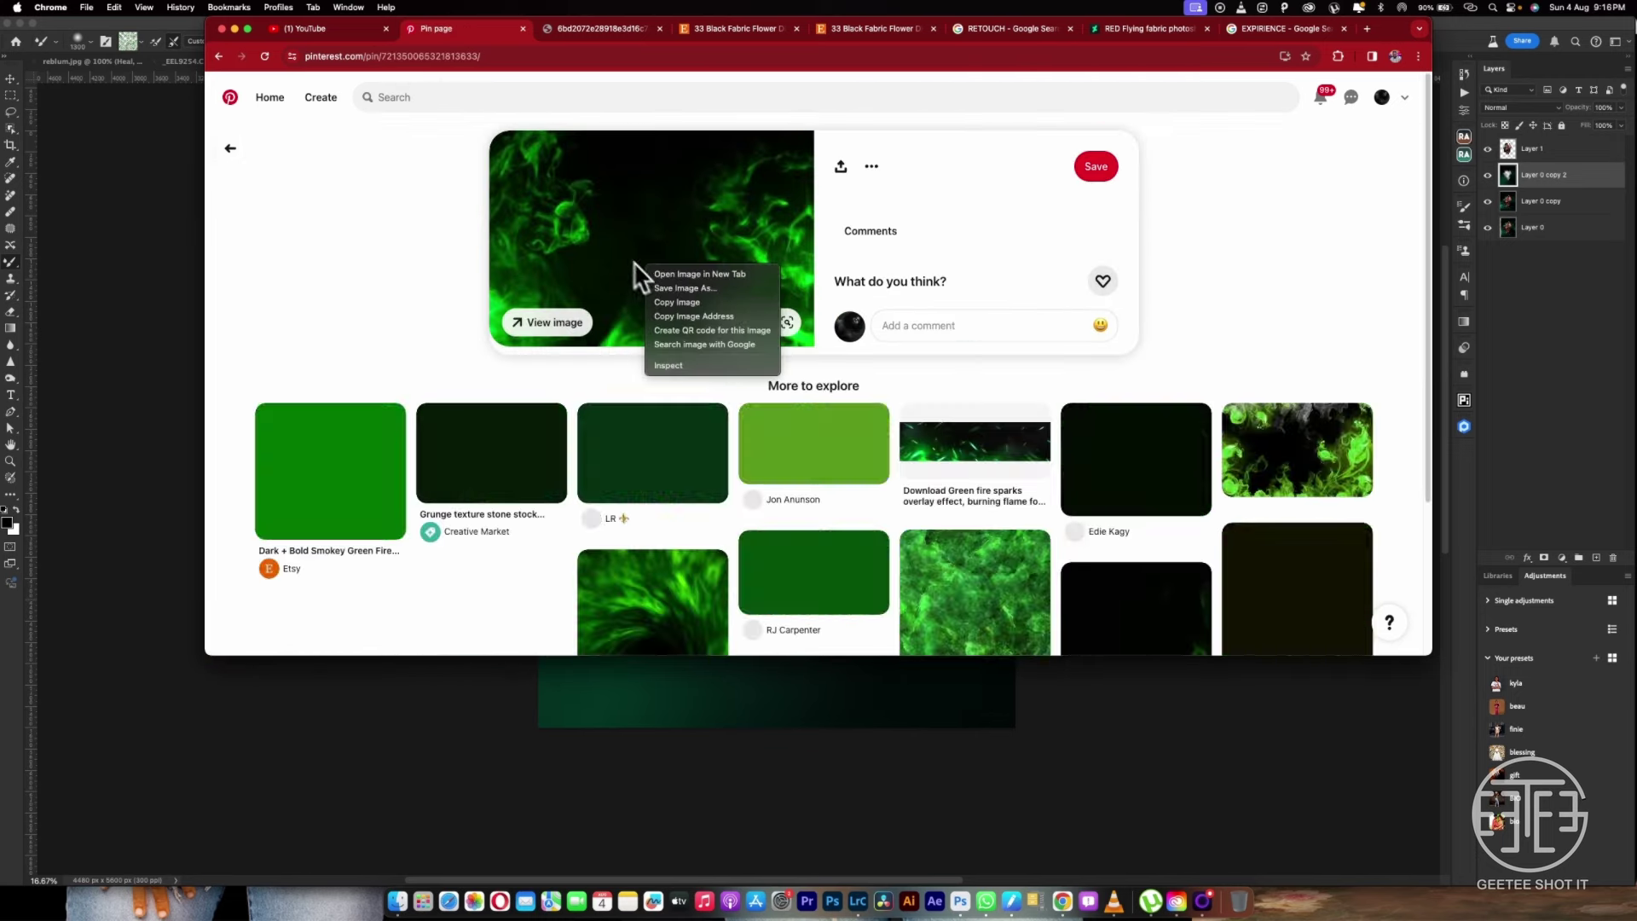
{"action": "right_click", "coordinate": [583, 232]}
{"action": "left_click", "coordinate": [602, 308]}
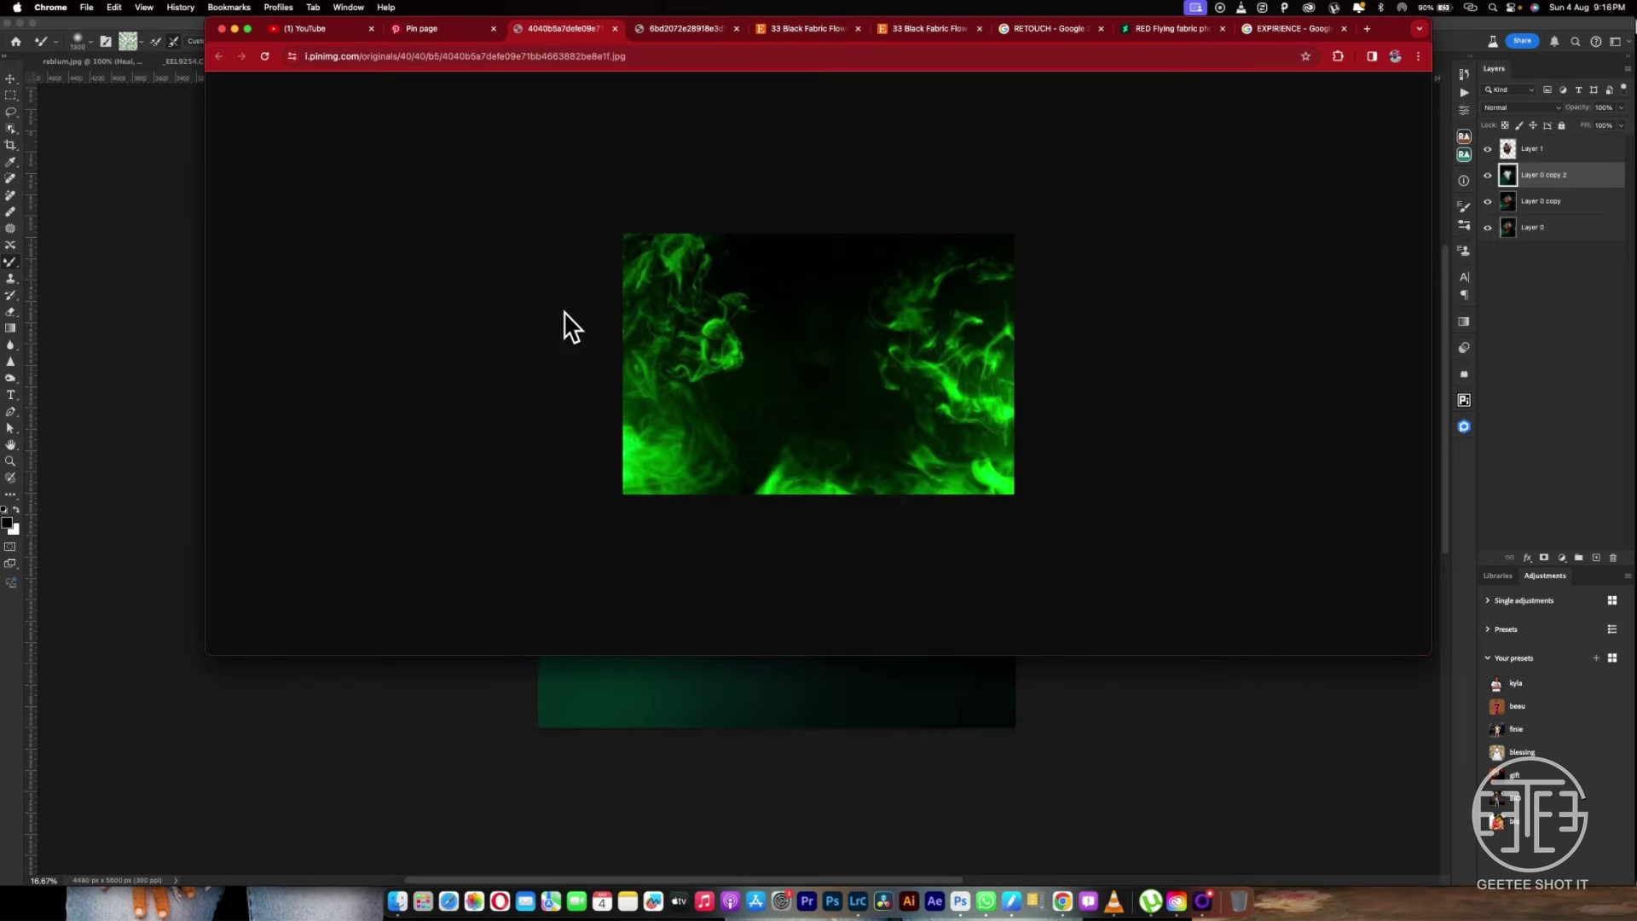
{"action": "right_click", "coordinate": [824, 412]}
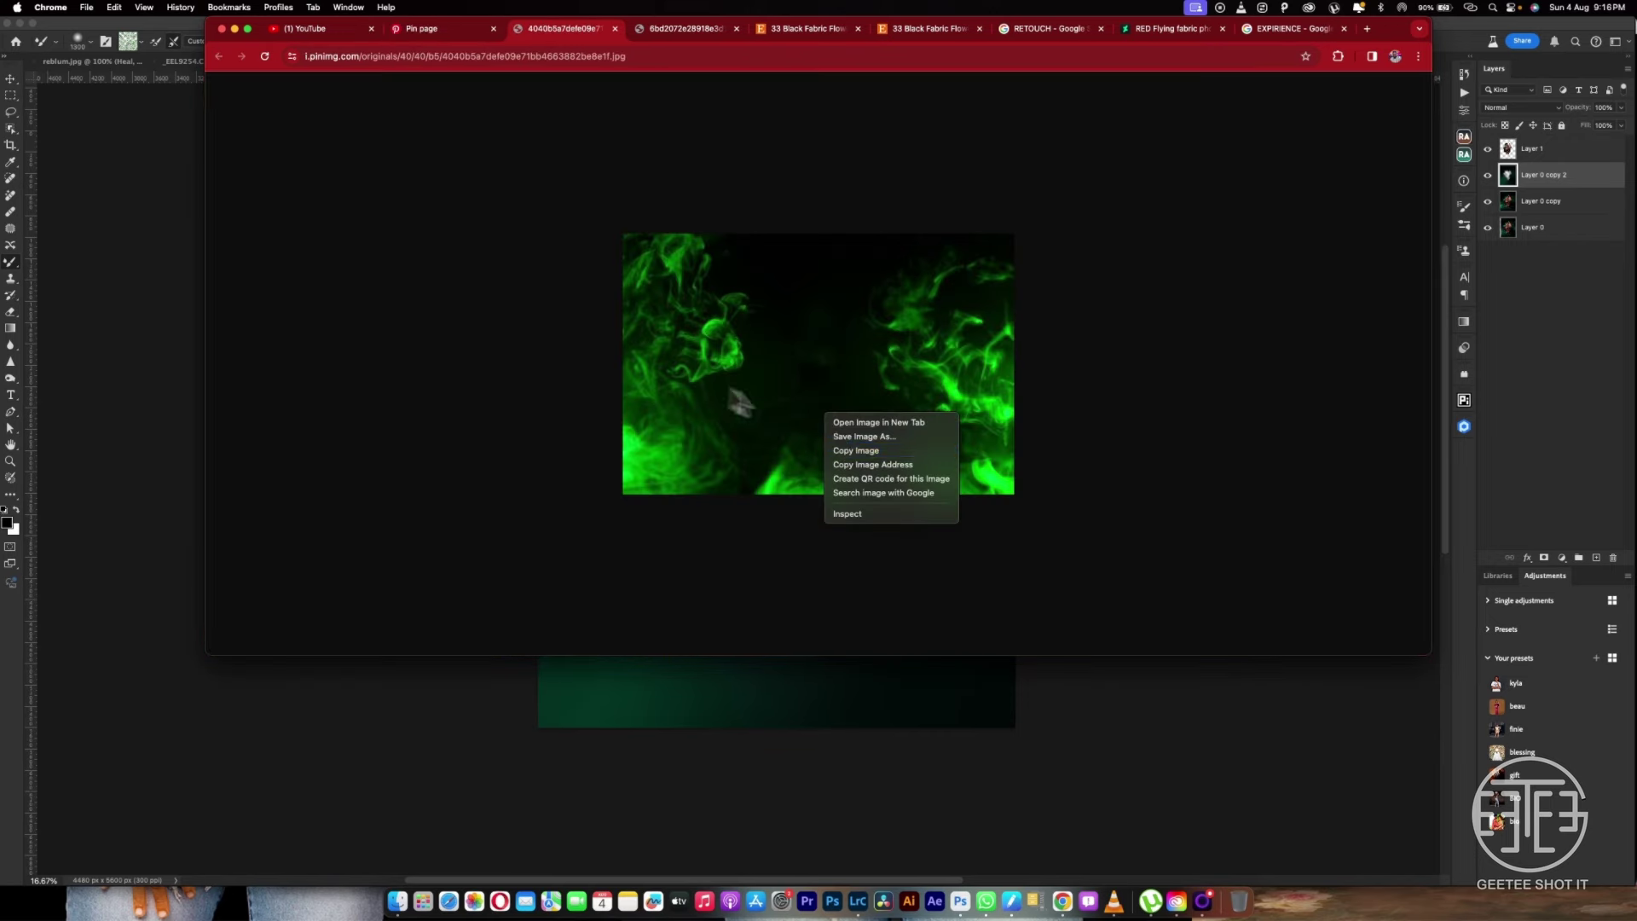
{"action": "left_click", "coordinate": [858, 450]}
Switch to Photoshop, paste the smoke image and scale it to span the canvas width over the portrait's lower part
{"action": "left_click", "coordinate": [951, 909]}
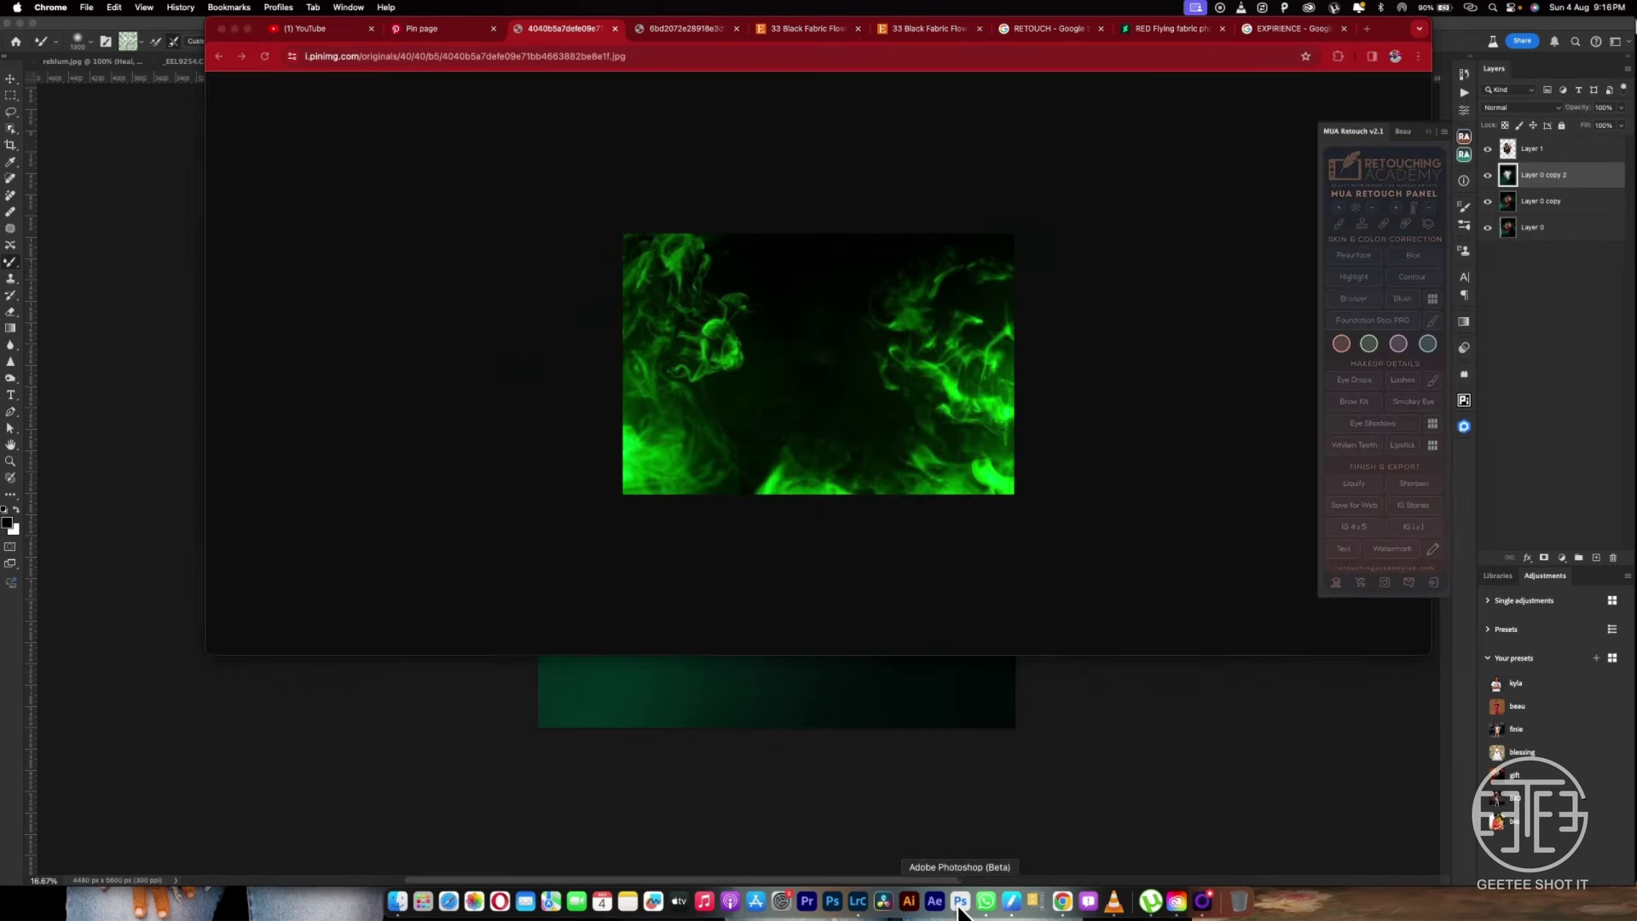
{"action": "key", "text": "super+v"}
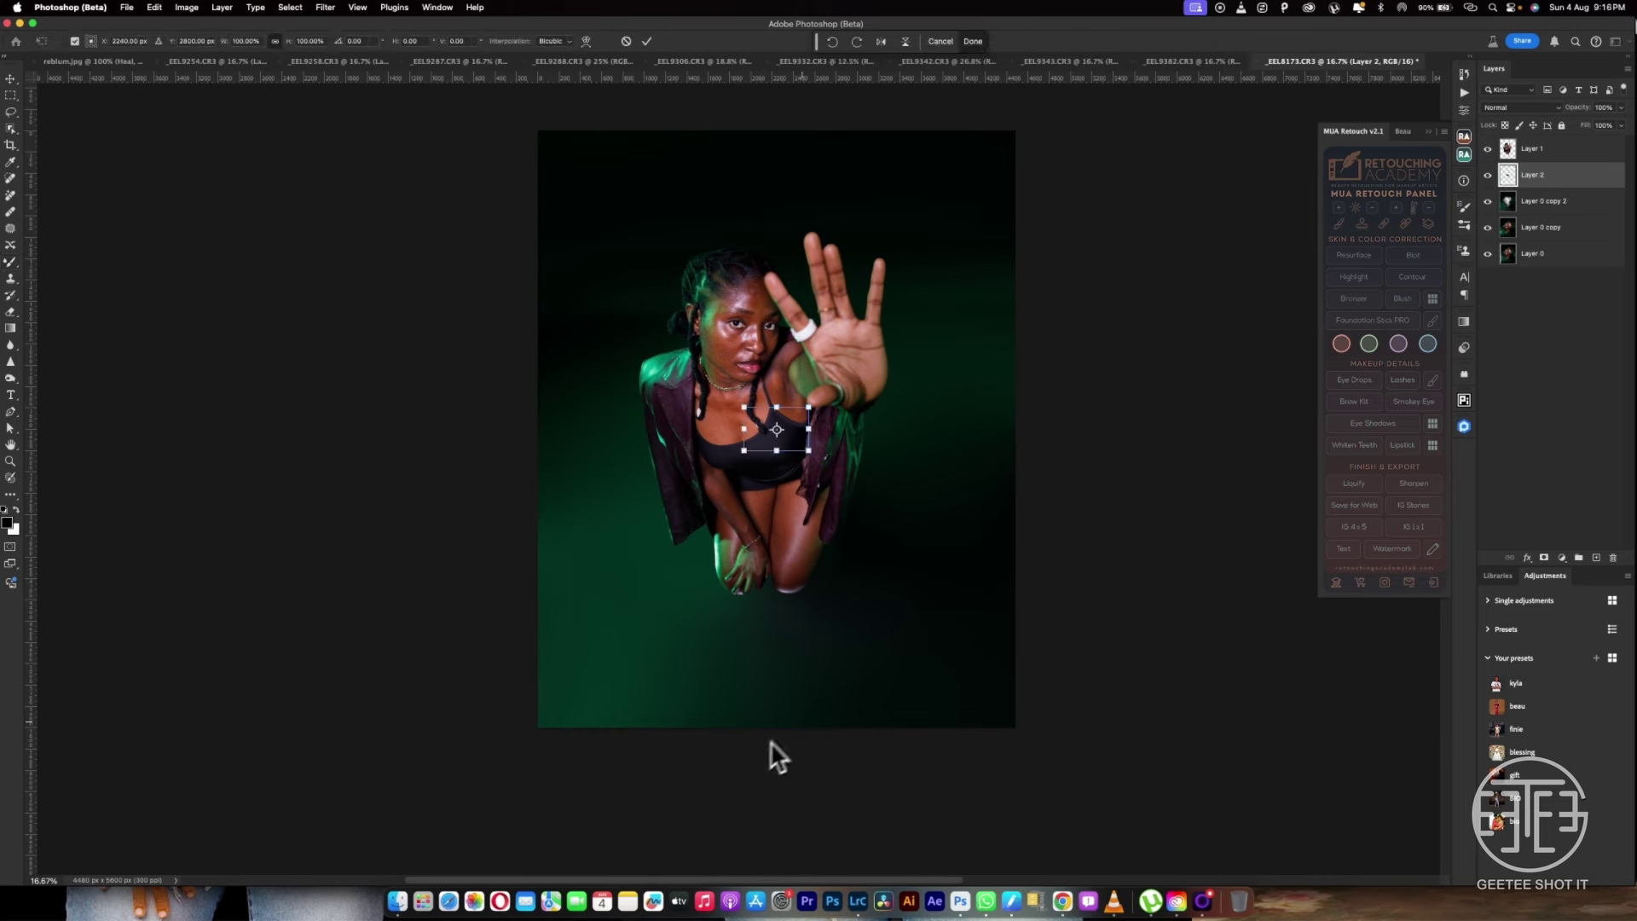
{"action": "left_click_drag", "start_coordinate": [811, 448], "coordinate": [1033, 629]}
{"action": "left_click_drag", "start_coordinate": [877, 527], "coordinate": [881, 597]}
{"action": "key", "text": "Return"}
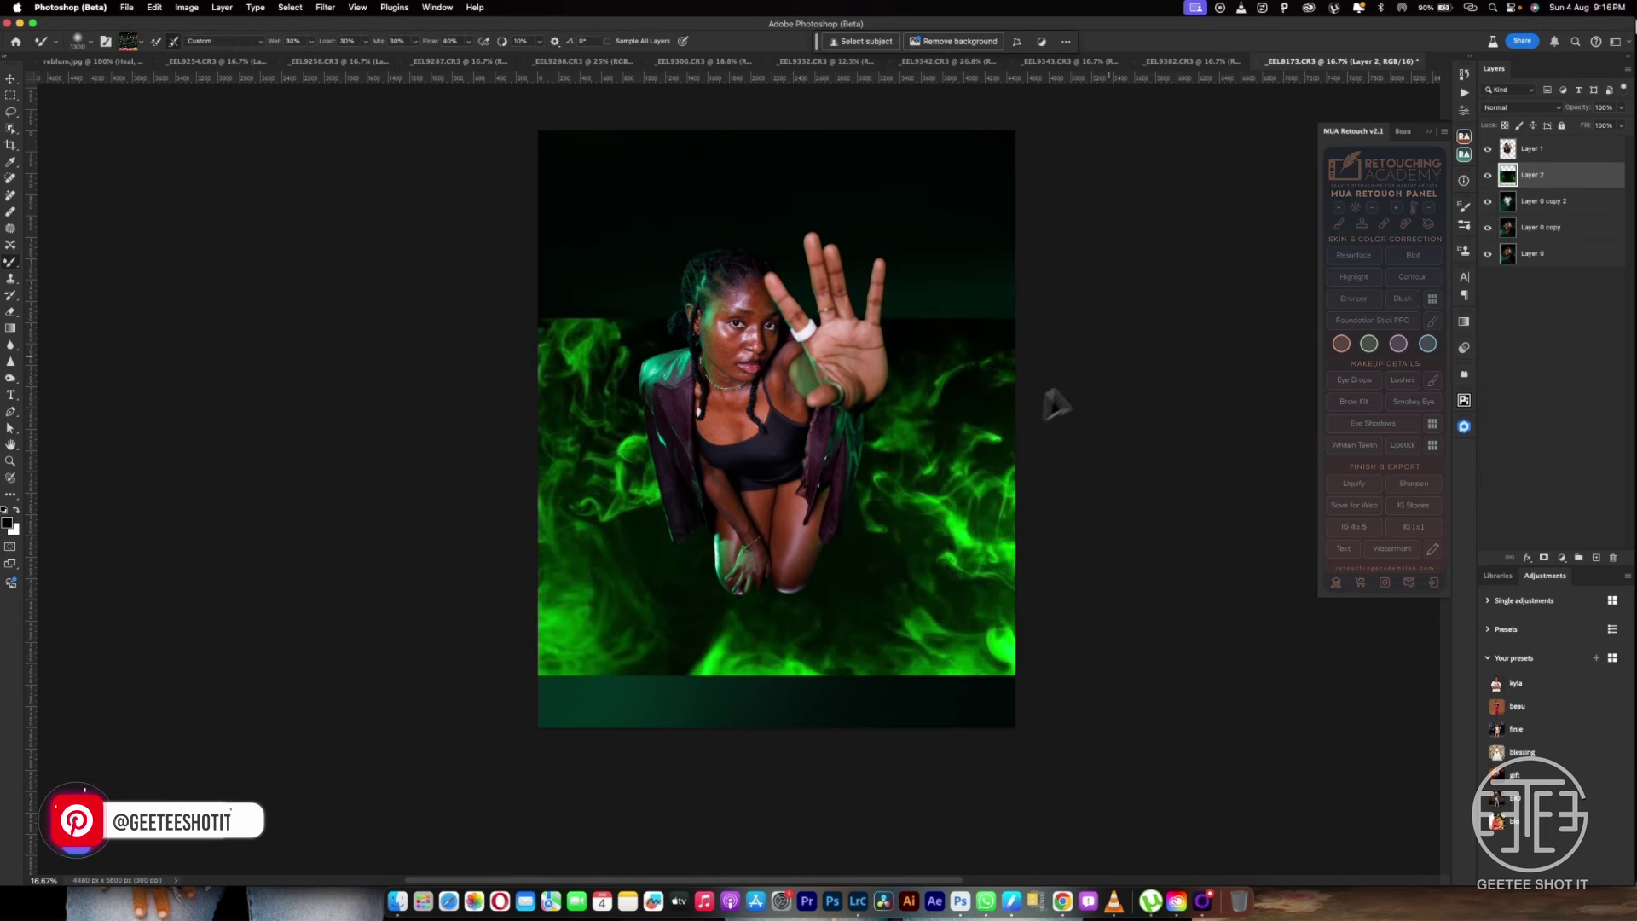
Place the smoke layer above the subject cutout layer and set its blend mode to Screen
{"action": "left_click_drag", "start_coordinate": [1527, 156], "coordinate": [1527, 150]}
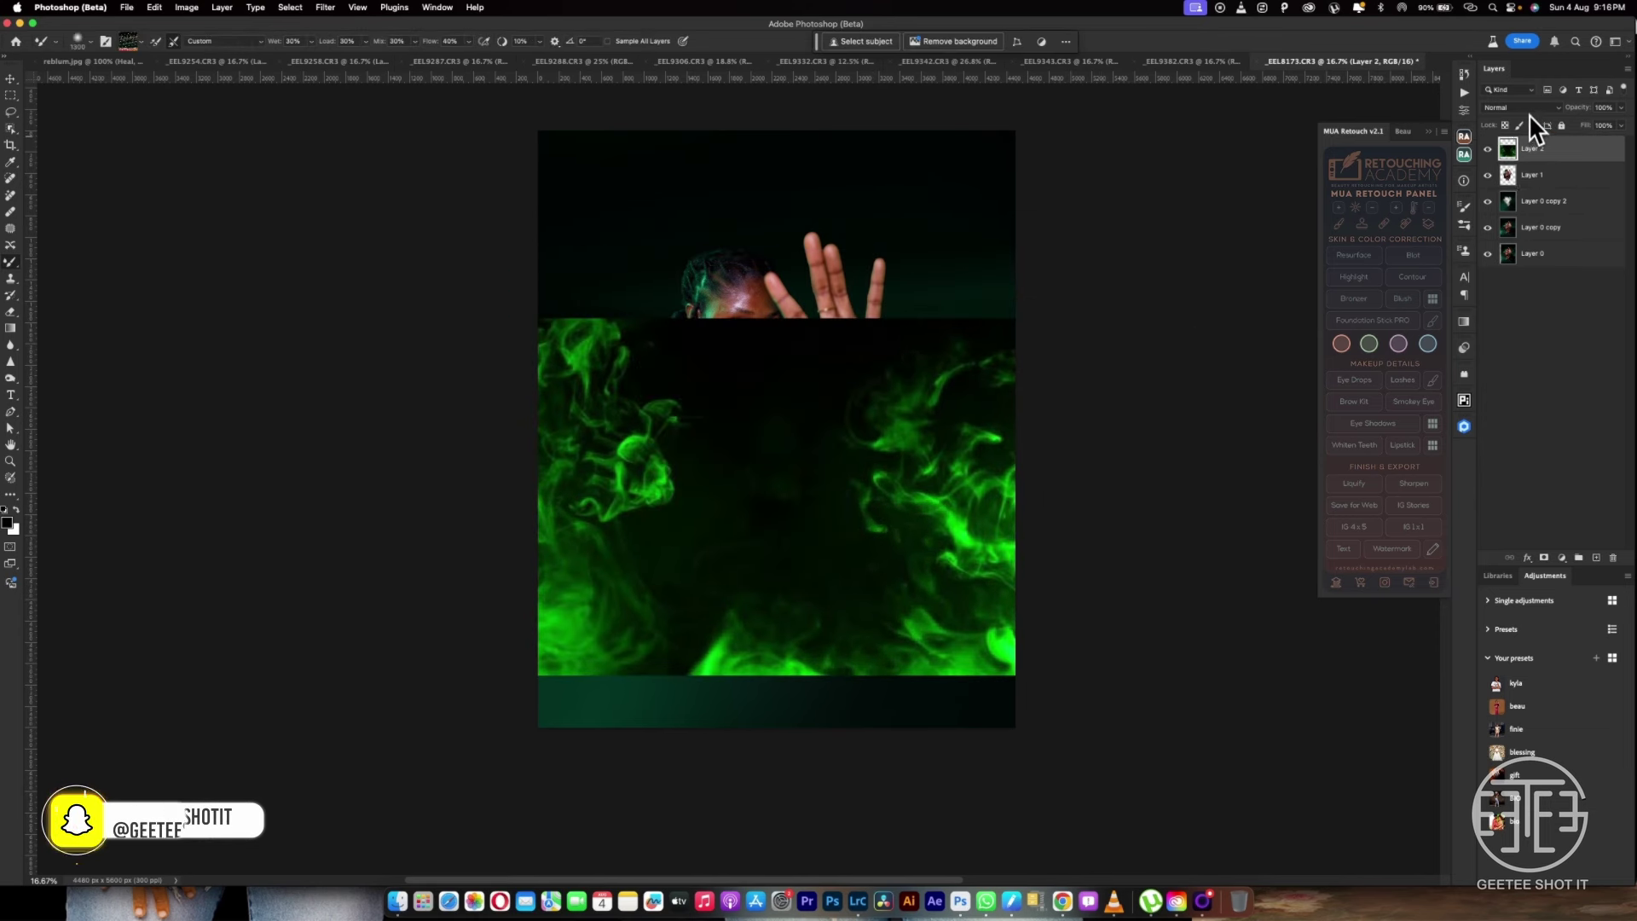
{"action": "left_click", "coordinate": [1526, 109]}
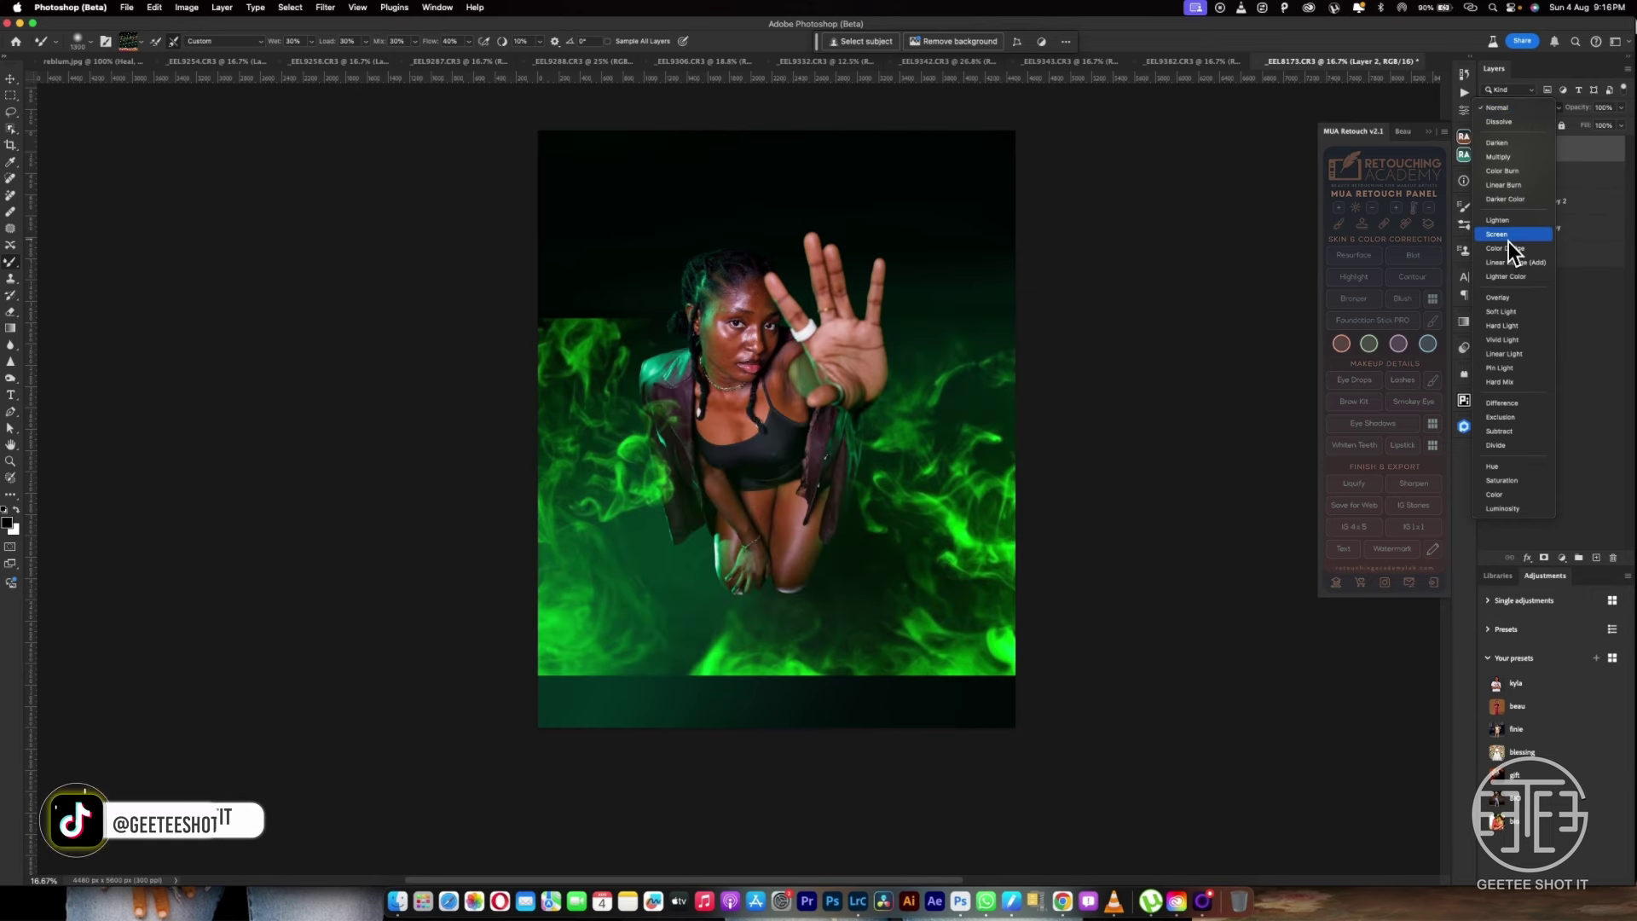
{"action": "left_click", "coordinate": [1503, 236]}
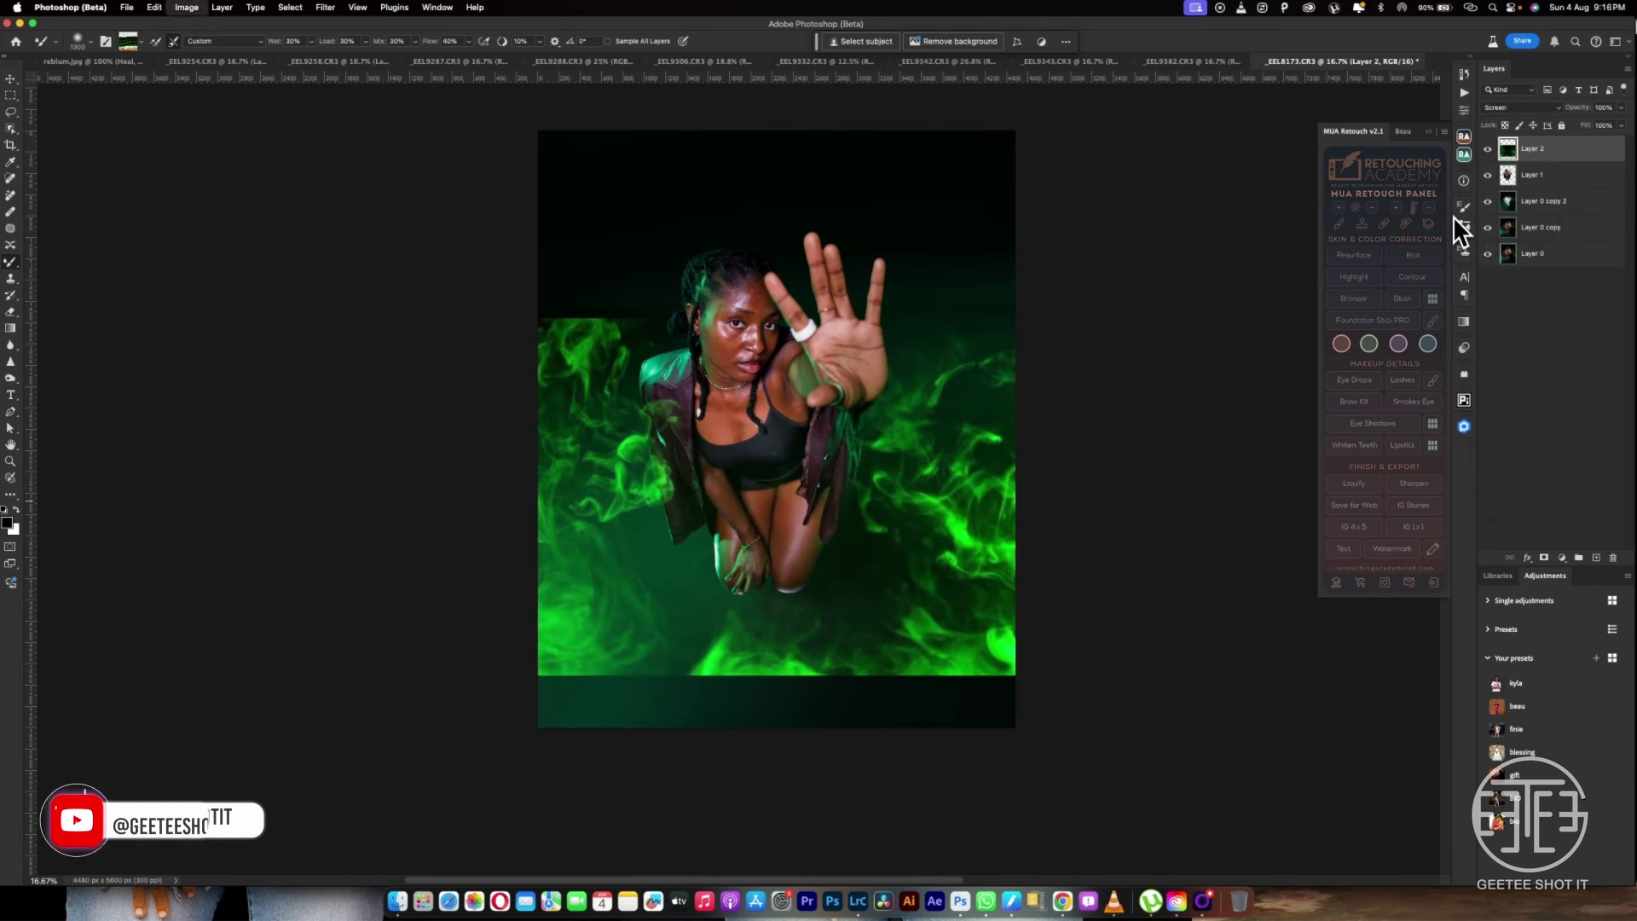
Raise the smoke layer's black input level slightly with Levels and lower the layer's opacity to 37%
{"action": "key", "text": "super+l"}
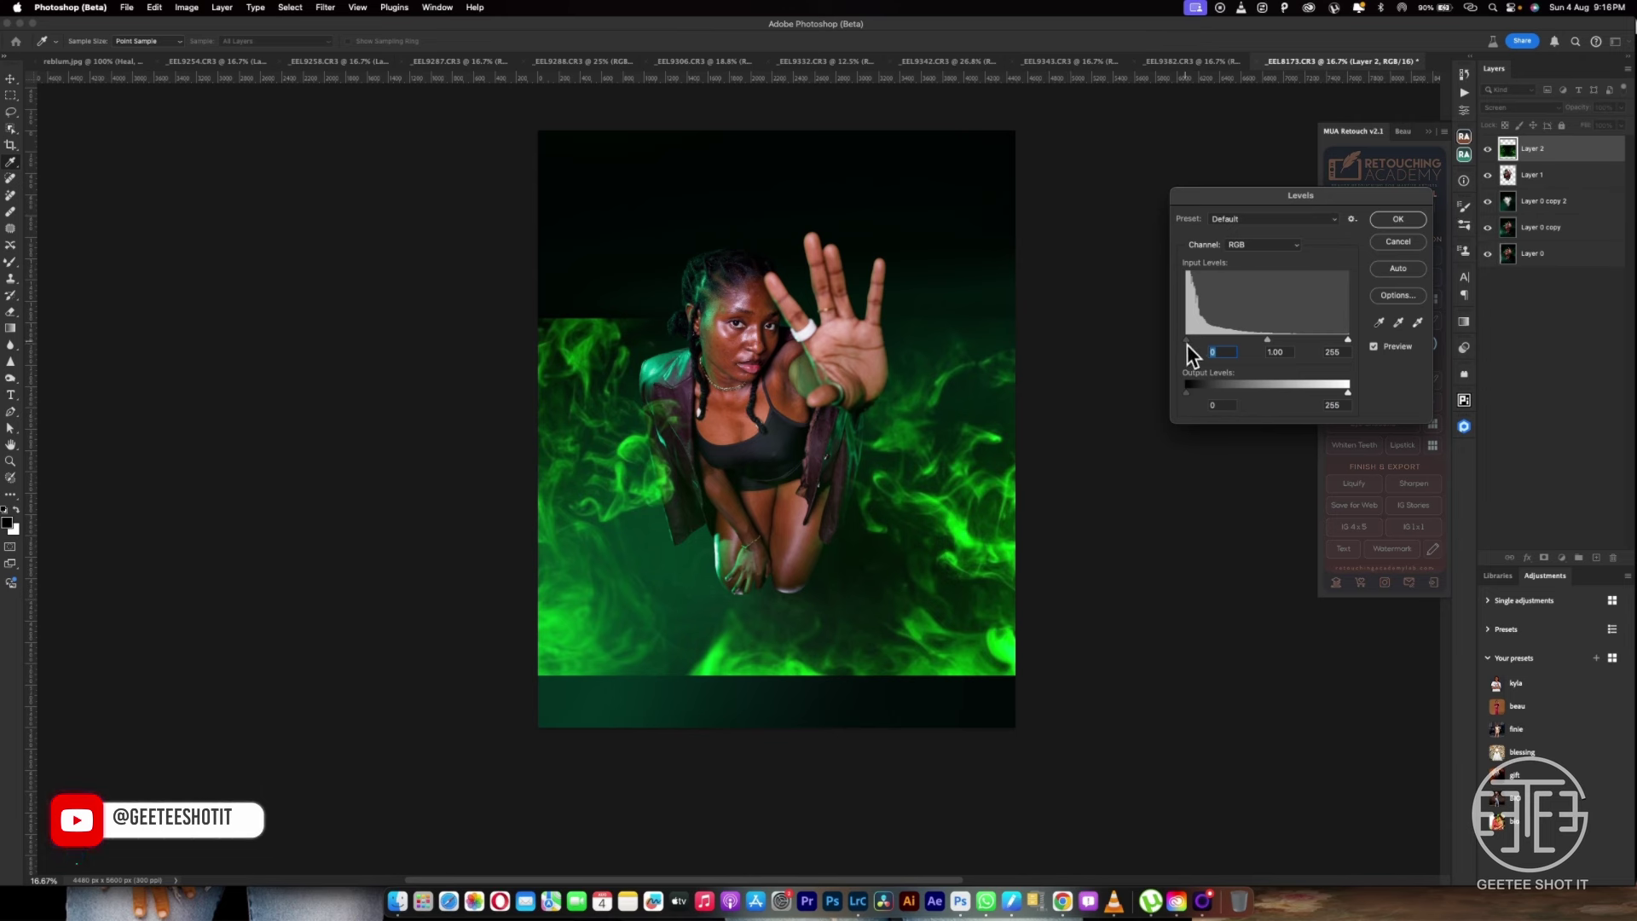
{"action": "left_click_drag", "start_coordinate": [1193, 342], "coordinate": [1194, 343]}
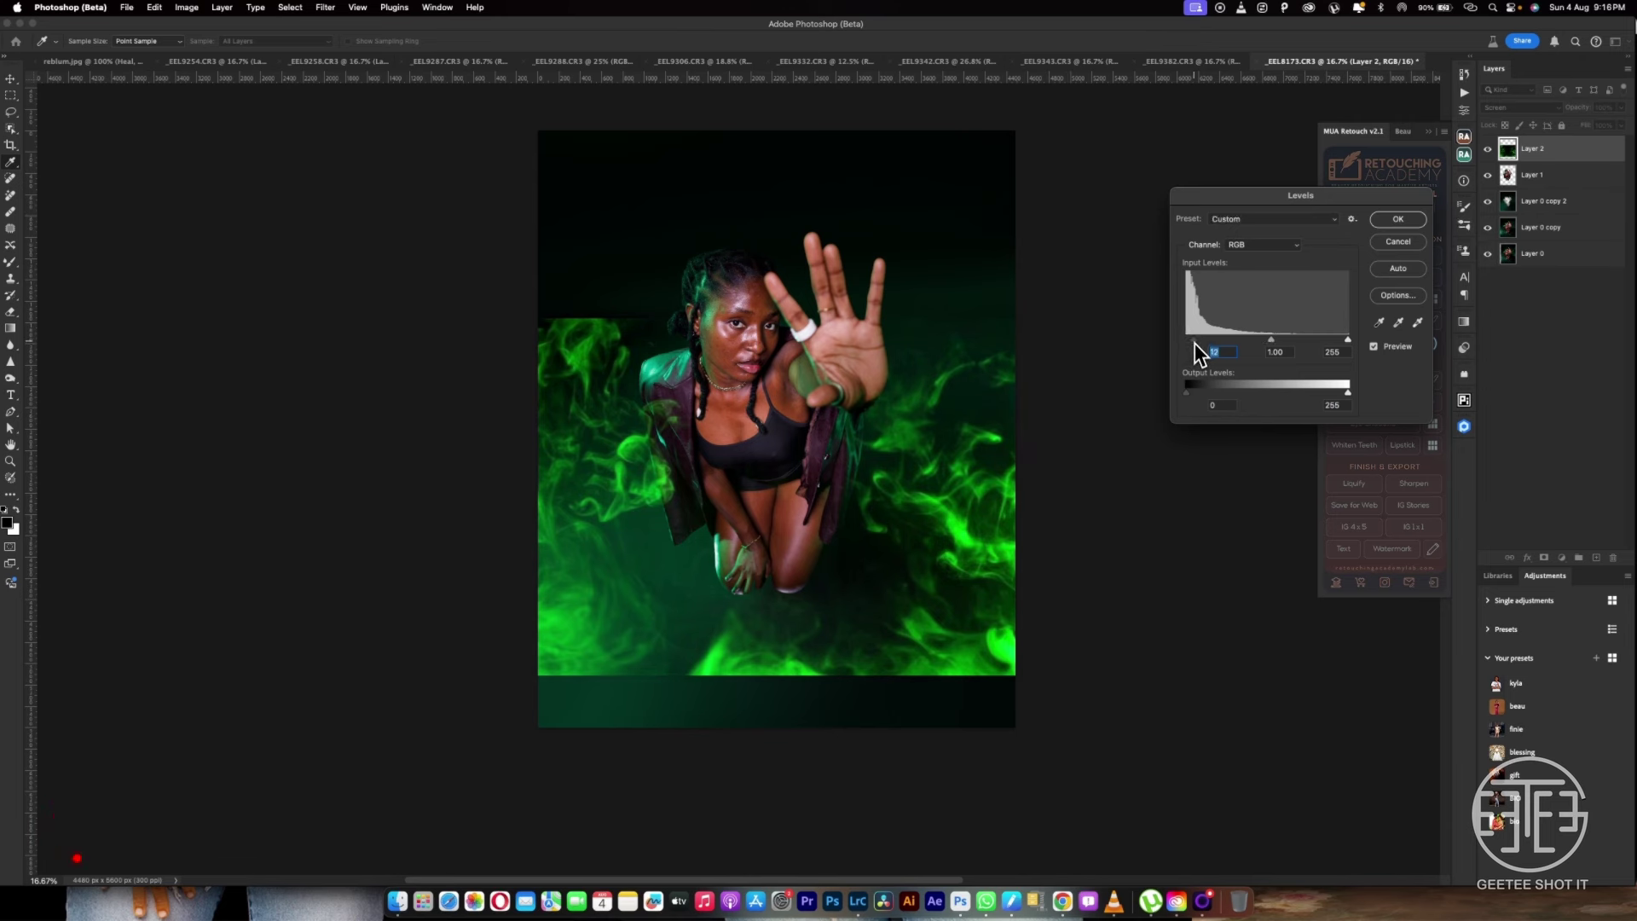
{"action": "left_click", "coordinate": [1391, 220]}
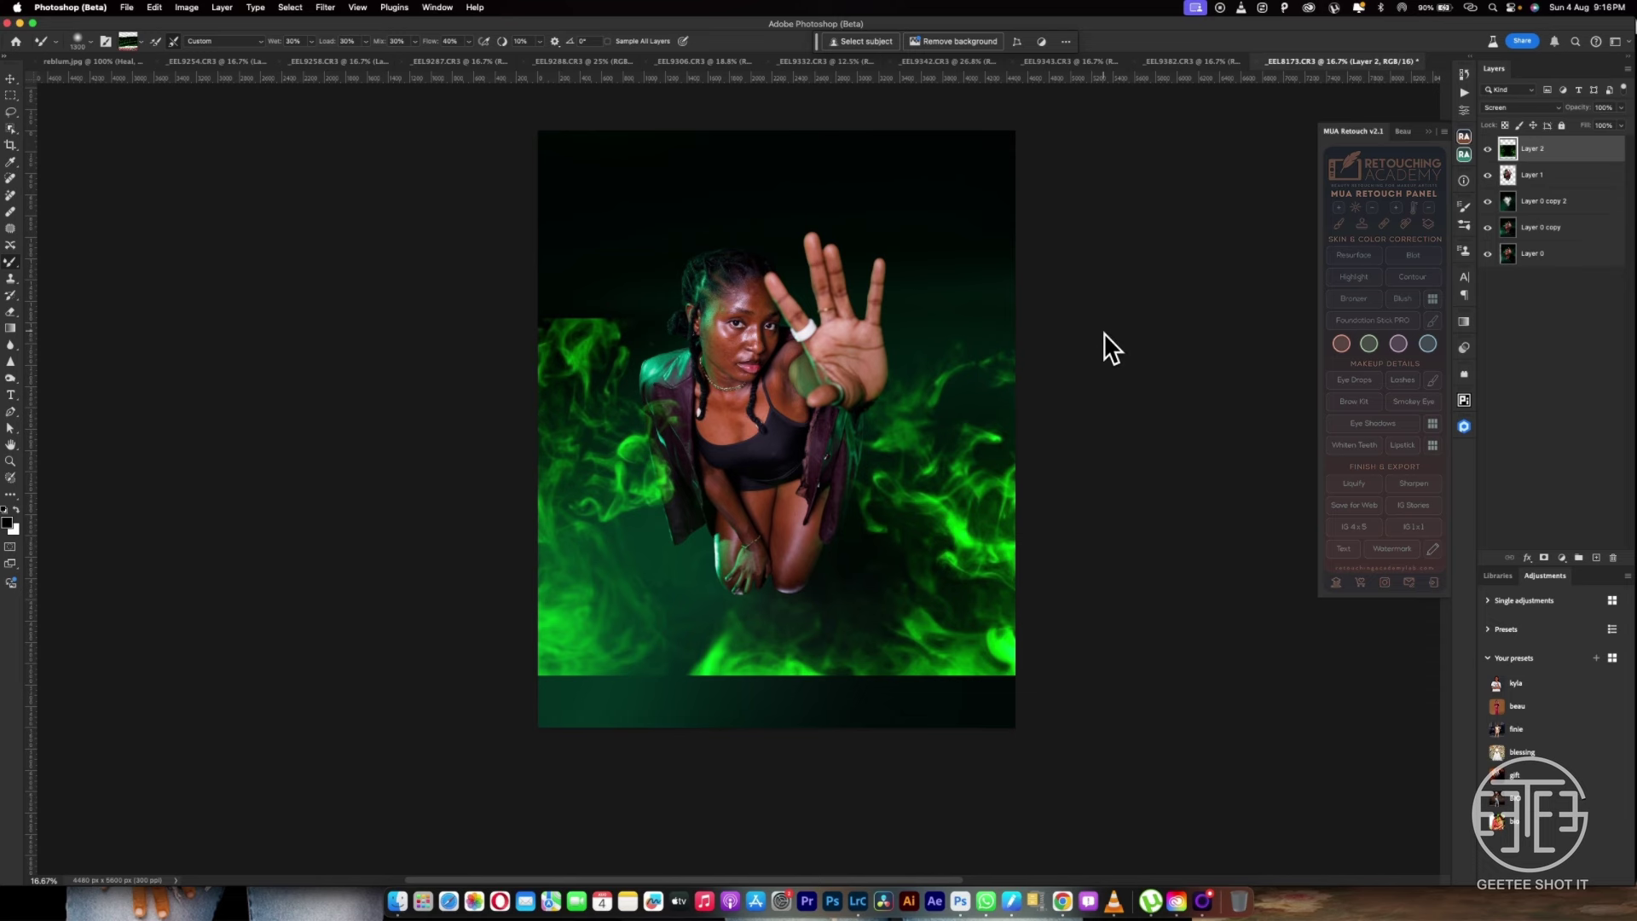
{"action": "left_click_drag", "start_coordinate": [756, 428], "coordinate": [760, 365]}
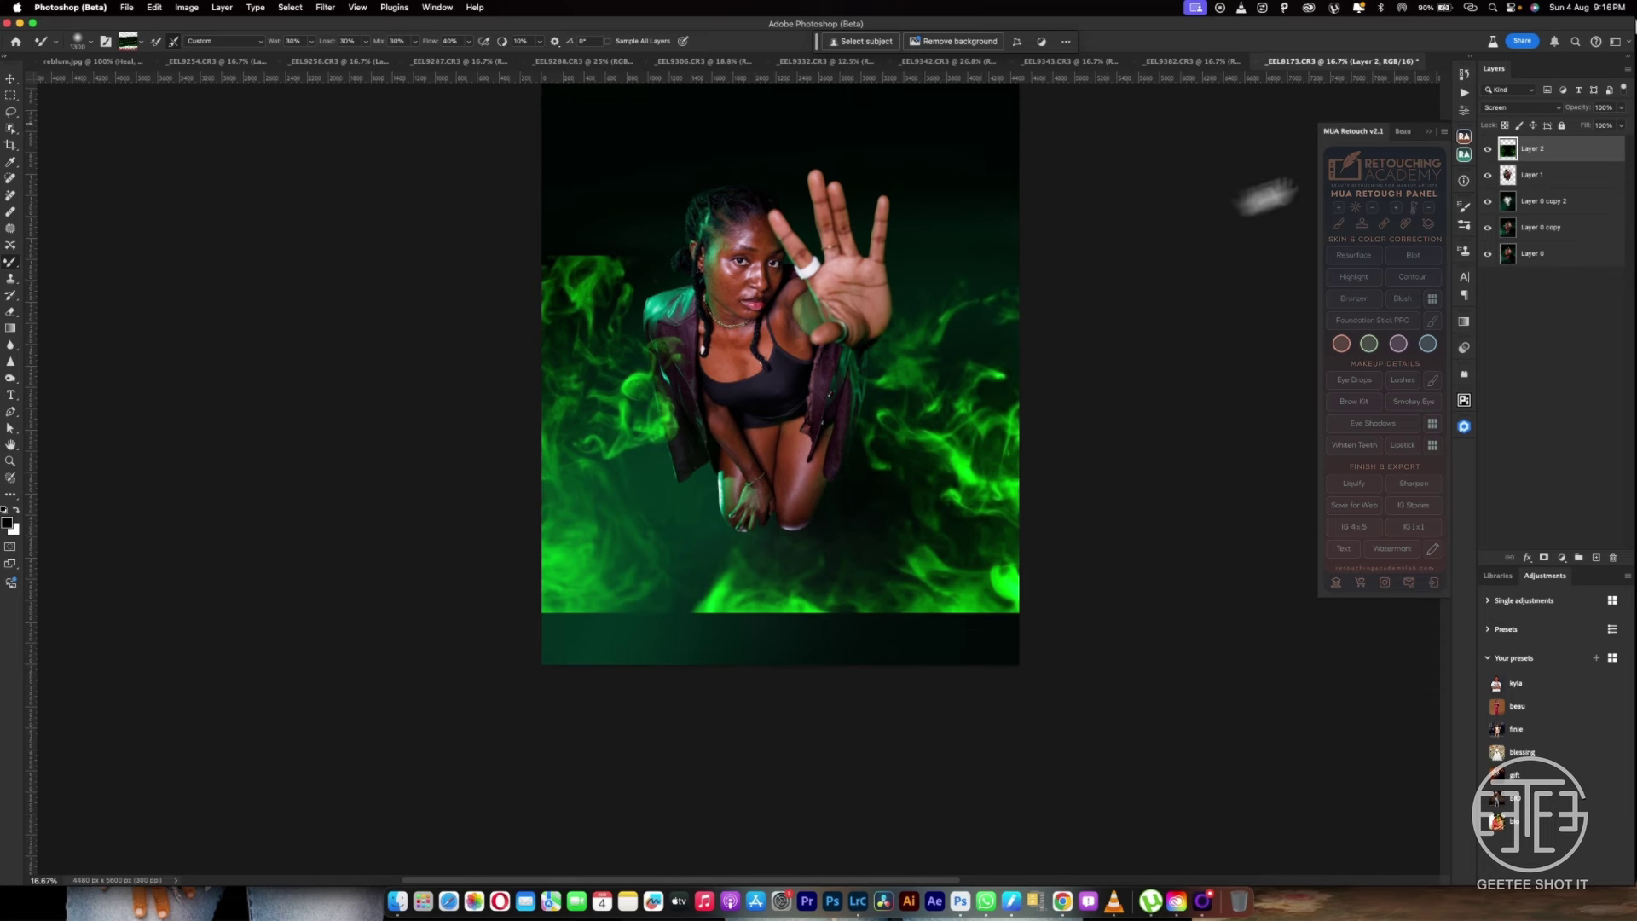
{"action": "left_click_drag", "start_coordinate": [1565, 120], "coordinate": [1554, 122]}
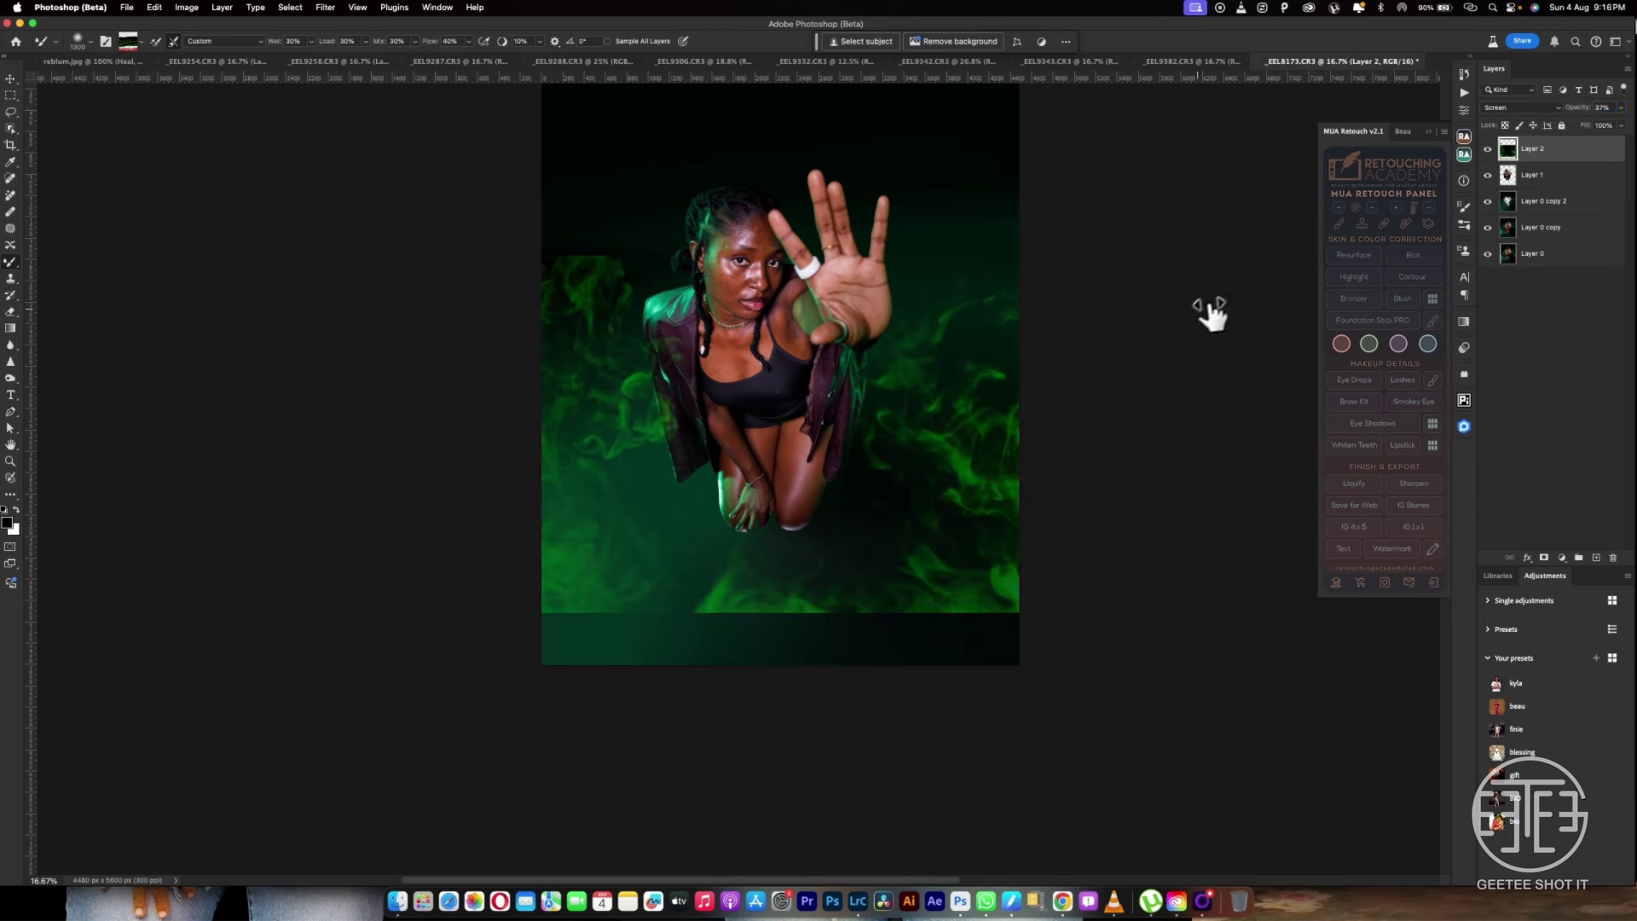
Warp the smoke layer so its lower edge stretches down past the bottom of the canvas
{"action": "key", "text": "super+t"}
{"action": "right_click", "coordinate": [786, 516]}
{"action": "right_click", "coordinate": [882, 512]}
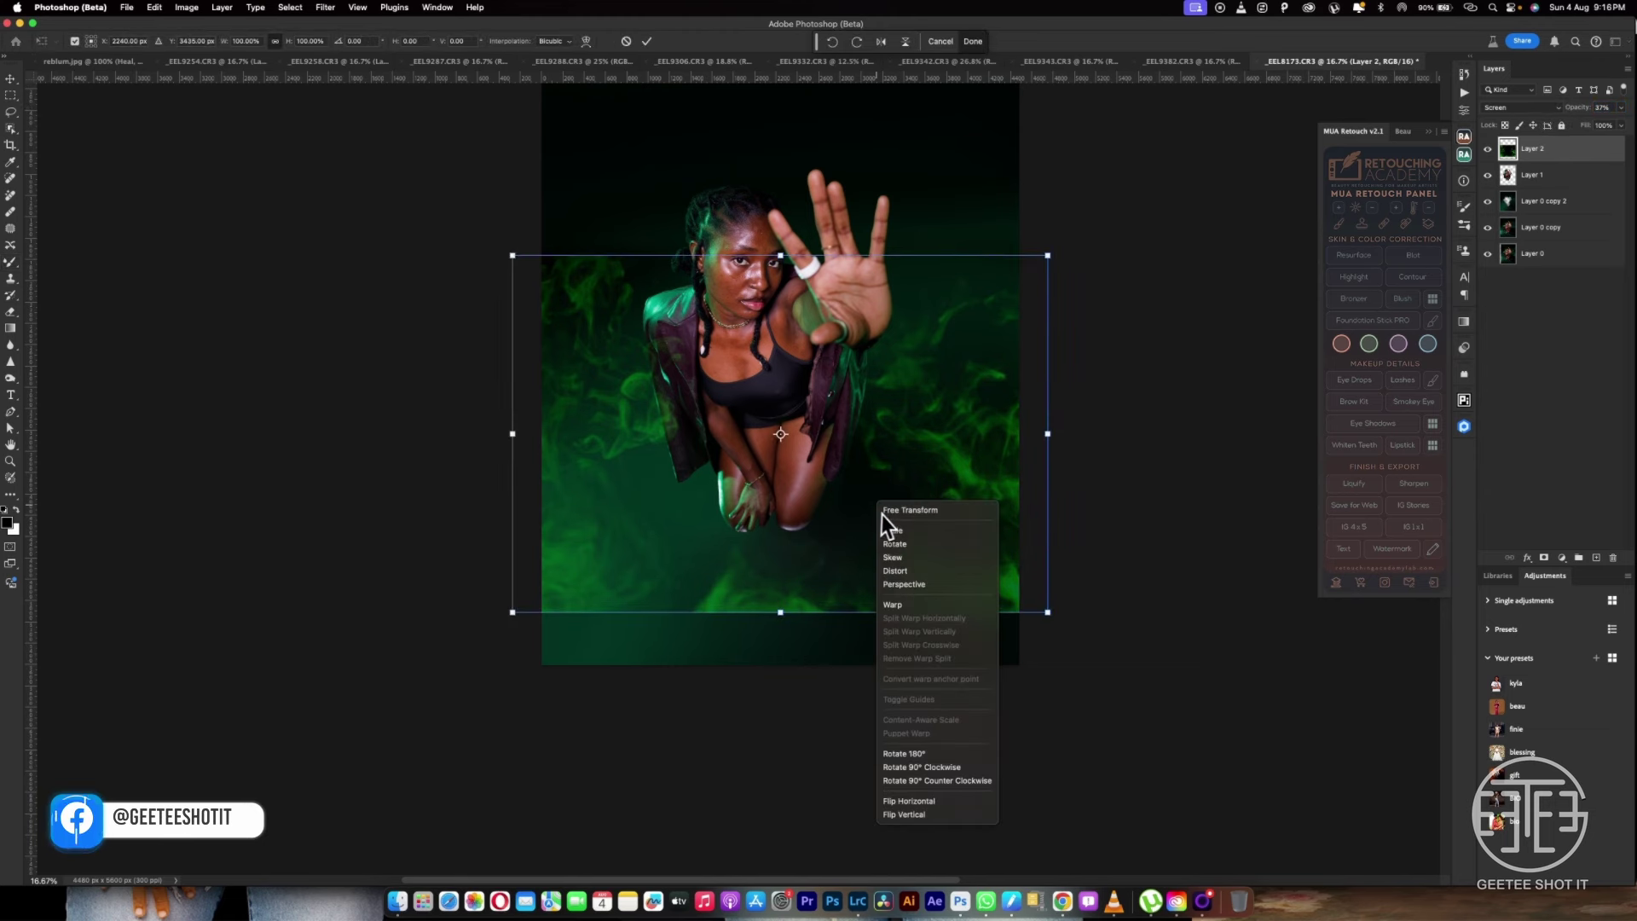
{"action": "left_click", "coordinate": [887, 573]}
{"action": "right_click", "coordinate": [895, 491]}
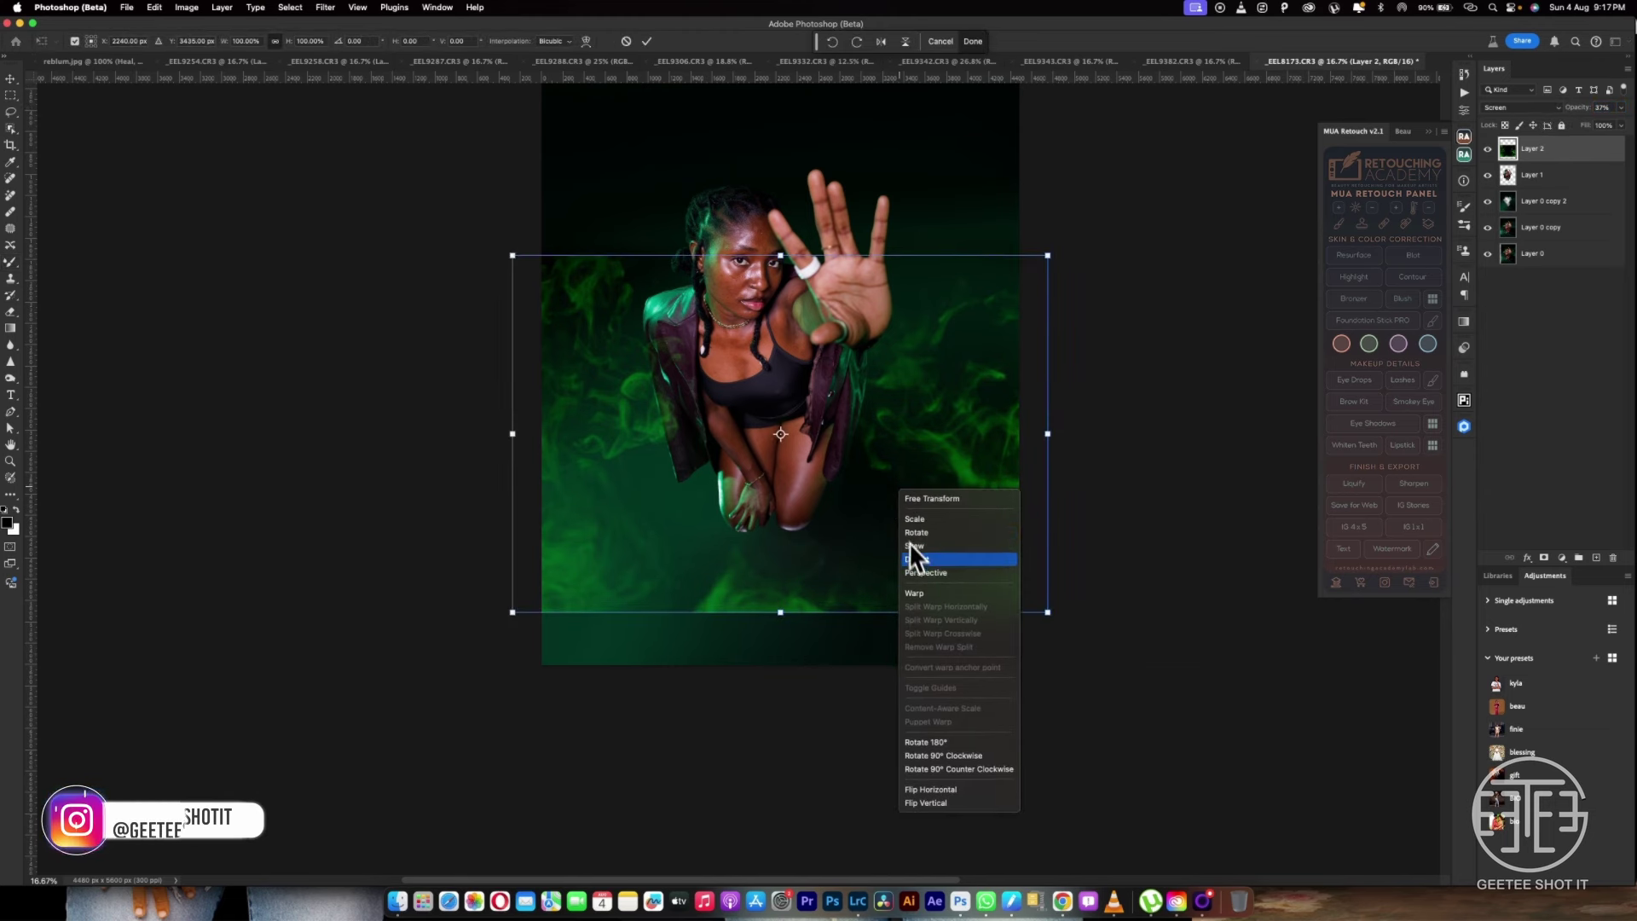
{"action": "left_click", "coordinate": [903, 586]}
{"action": "left_click_drag", "start_coordinate": [821, 590], "coordinate": [811, 653]}
{"action": "left_click_drag", "start_coordinate": [631, 604], "coordinate": [605, 654]}
{"action": "left_click_drag", "start_coordinate": [1010, 626], "coordinate": [1026, 657]}
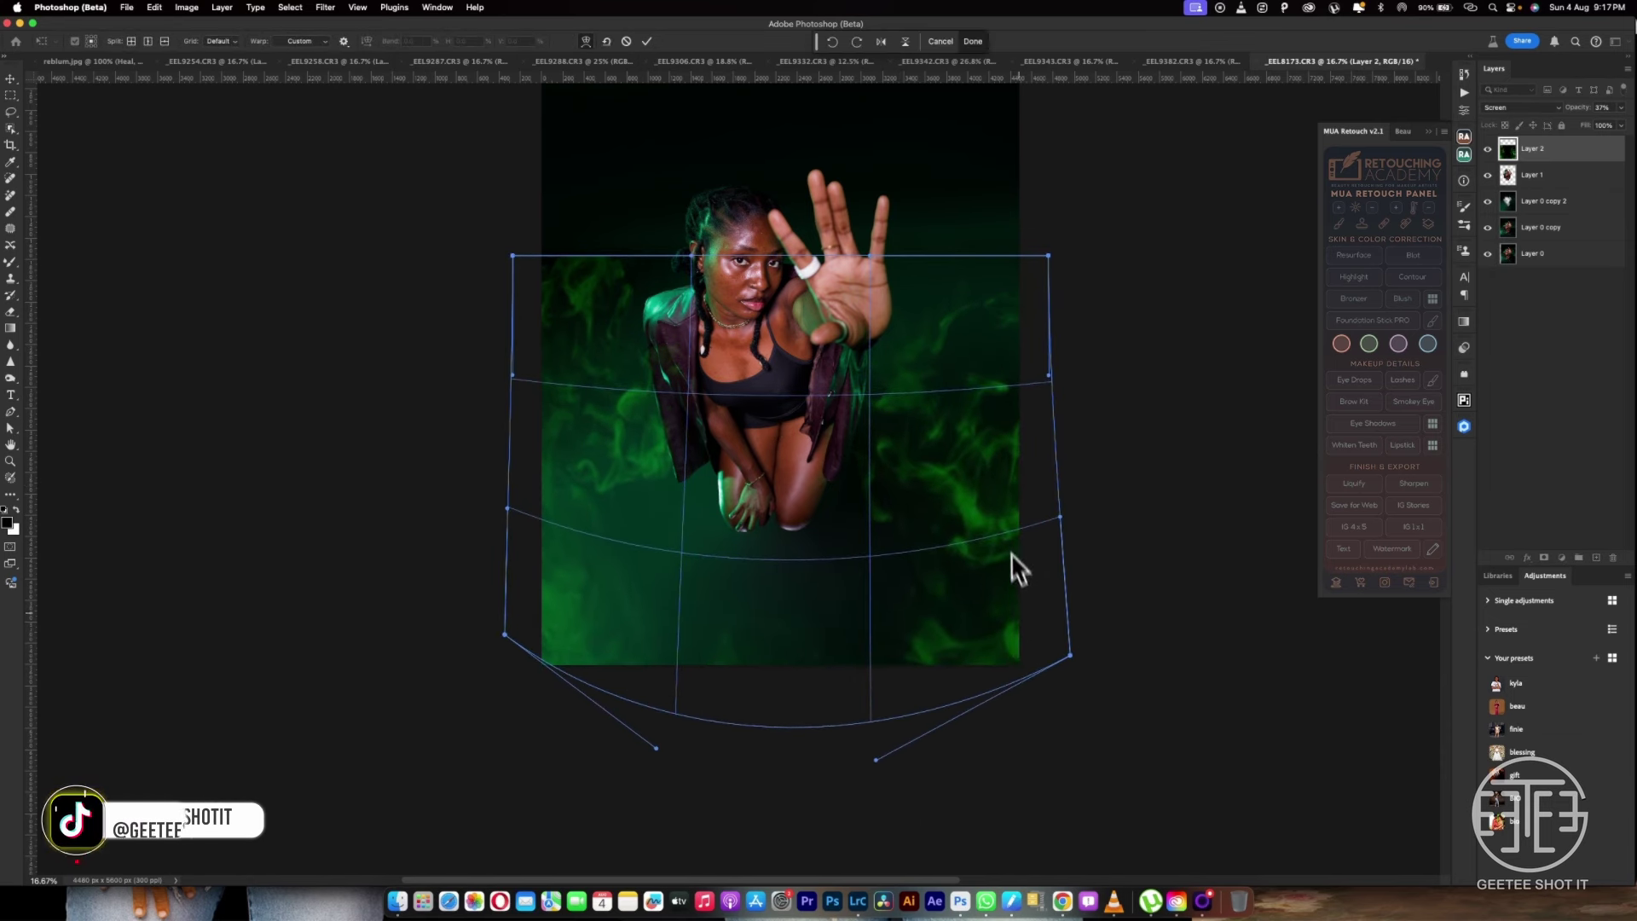
{"action": "key", "text": "Return"}
{"action": "left_click_drag", "start_coordinate": [961, 391], "coordinate": [961, 457]}
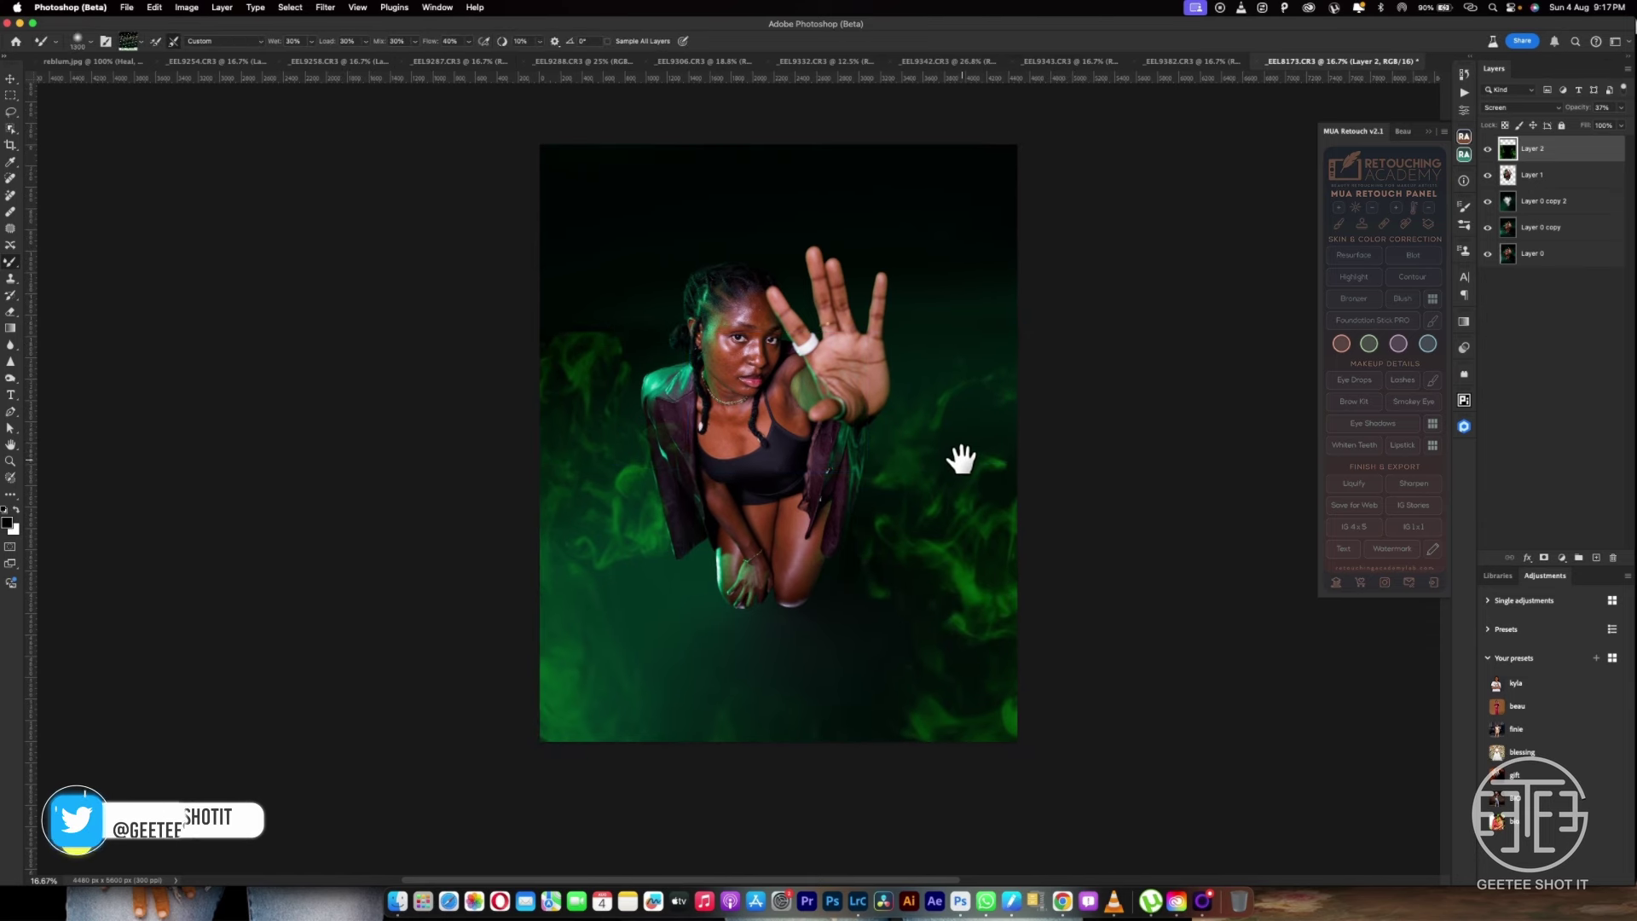
Add a layer mask to the smoke layer and paint out its hard upper edge beside the subject's head with a large black brush
{"action": "left_click", "coordinate": [1544, 557]}
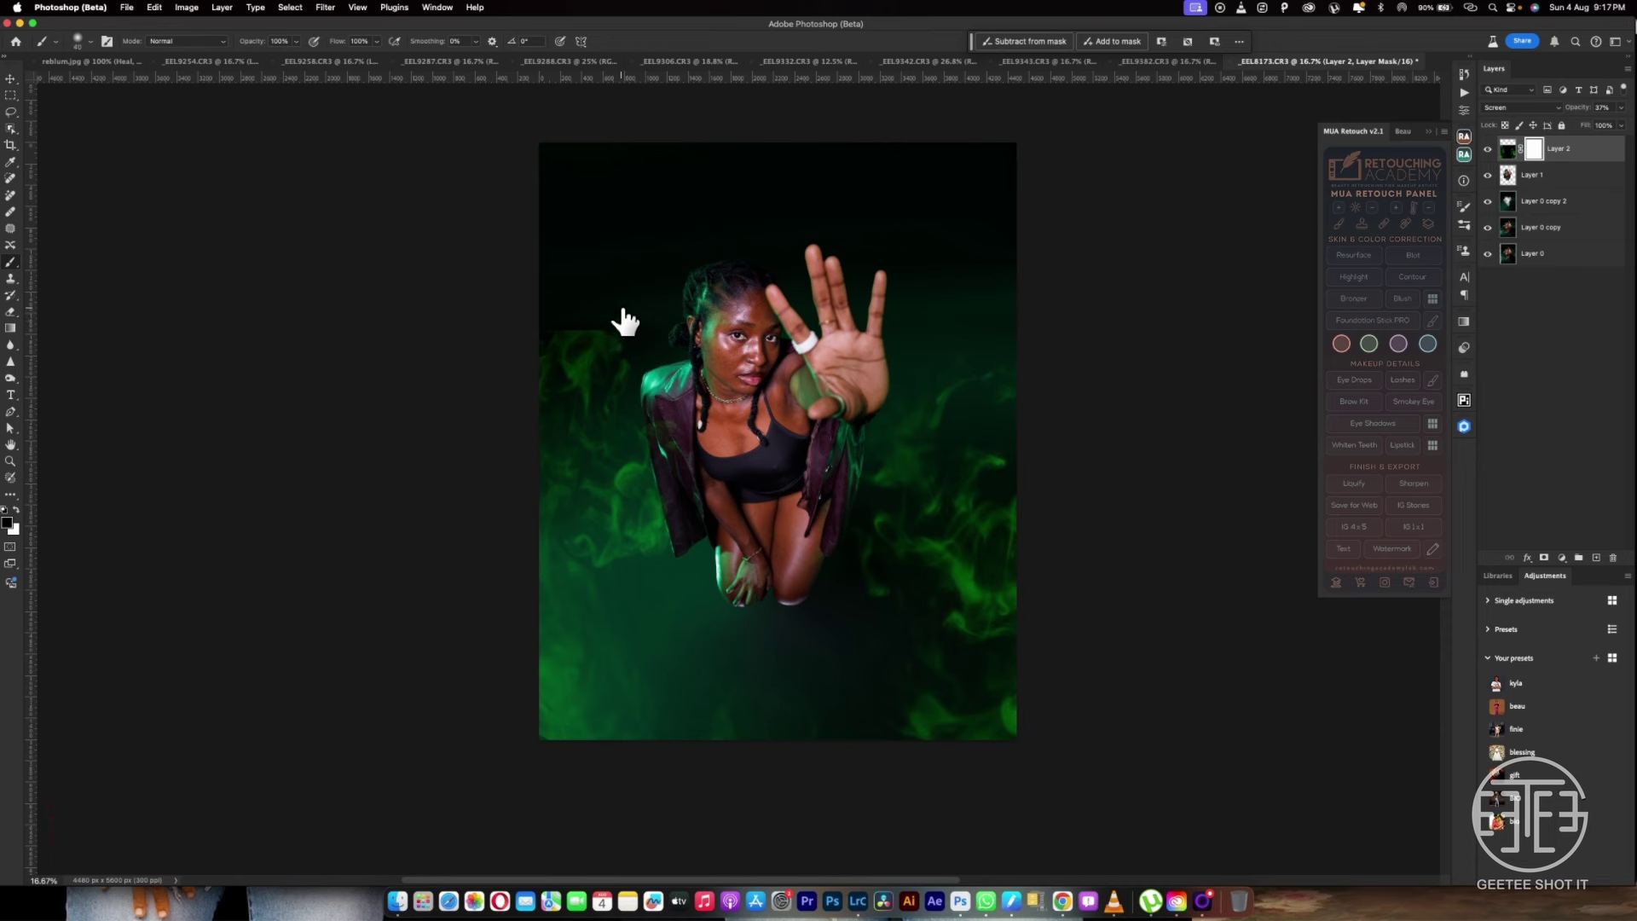
{"action": "key", "text": "bracketright"}
{"action": "key", "text": "bracketright"}
{"action": "key", "text": "bracketright"}
{"action": "key", "text": "bracketright"}
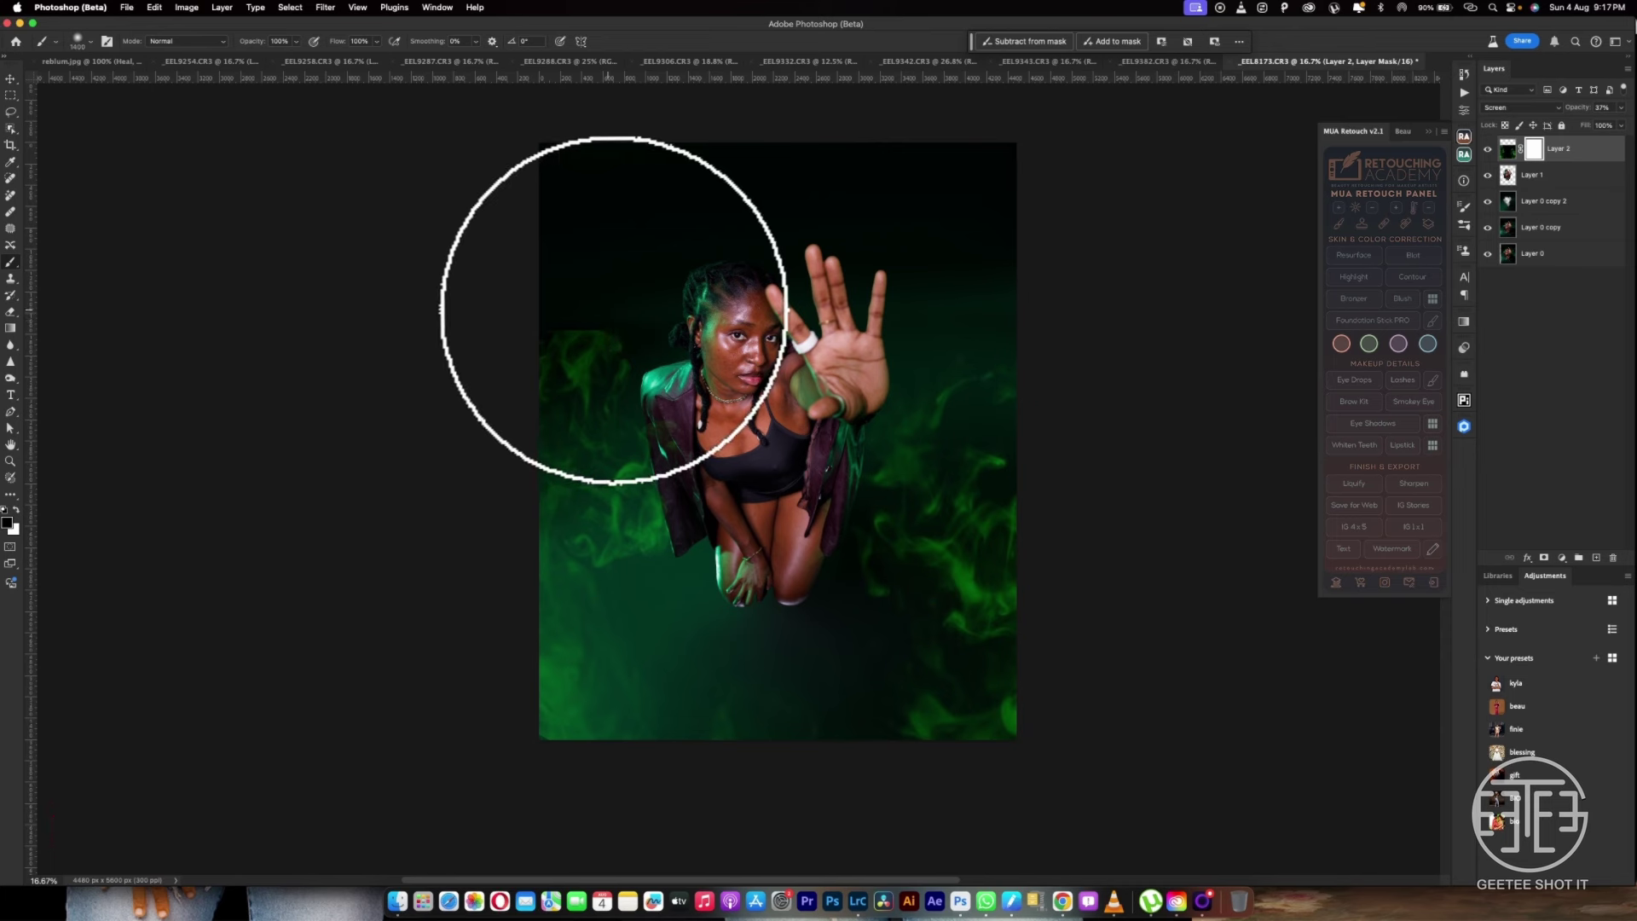
{"action": "left_click", "coordinate": [596, 312]}
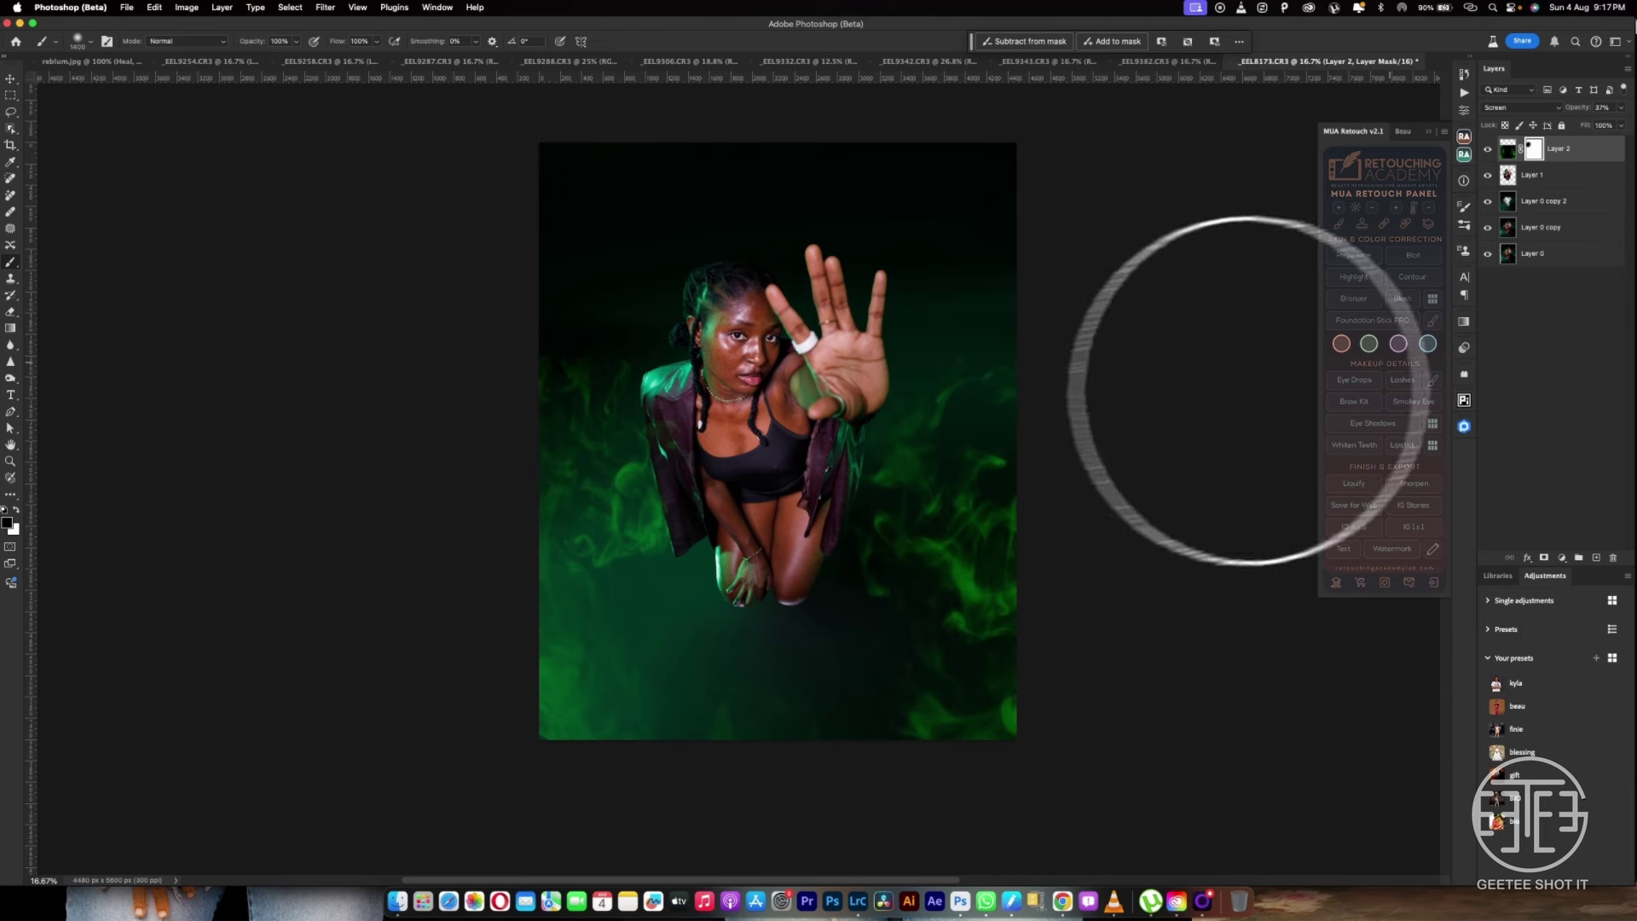
Duplicate the smoke layer, flip the copy vertically and move it up over the upper part of the portrait
{"action": "key", "text": "super+j"}
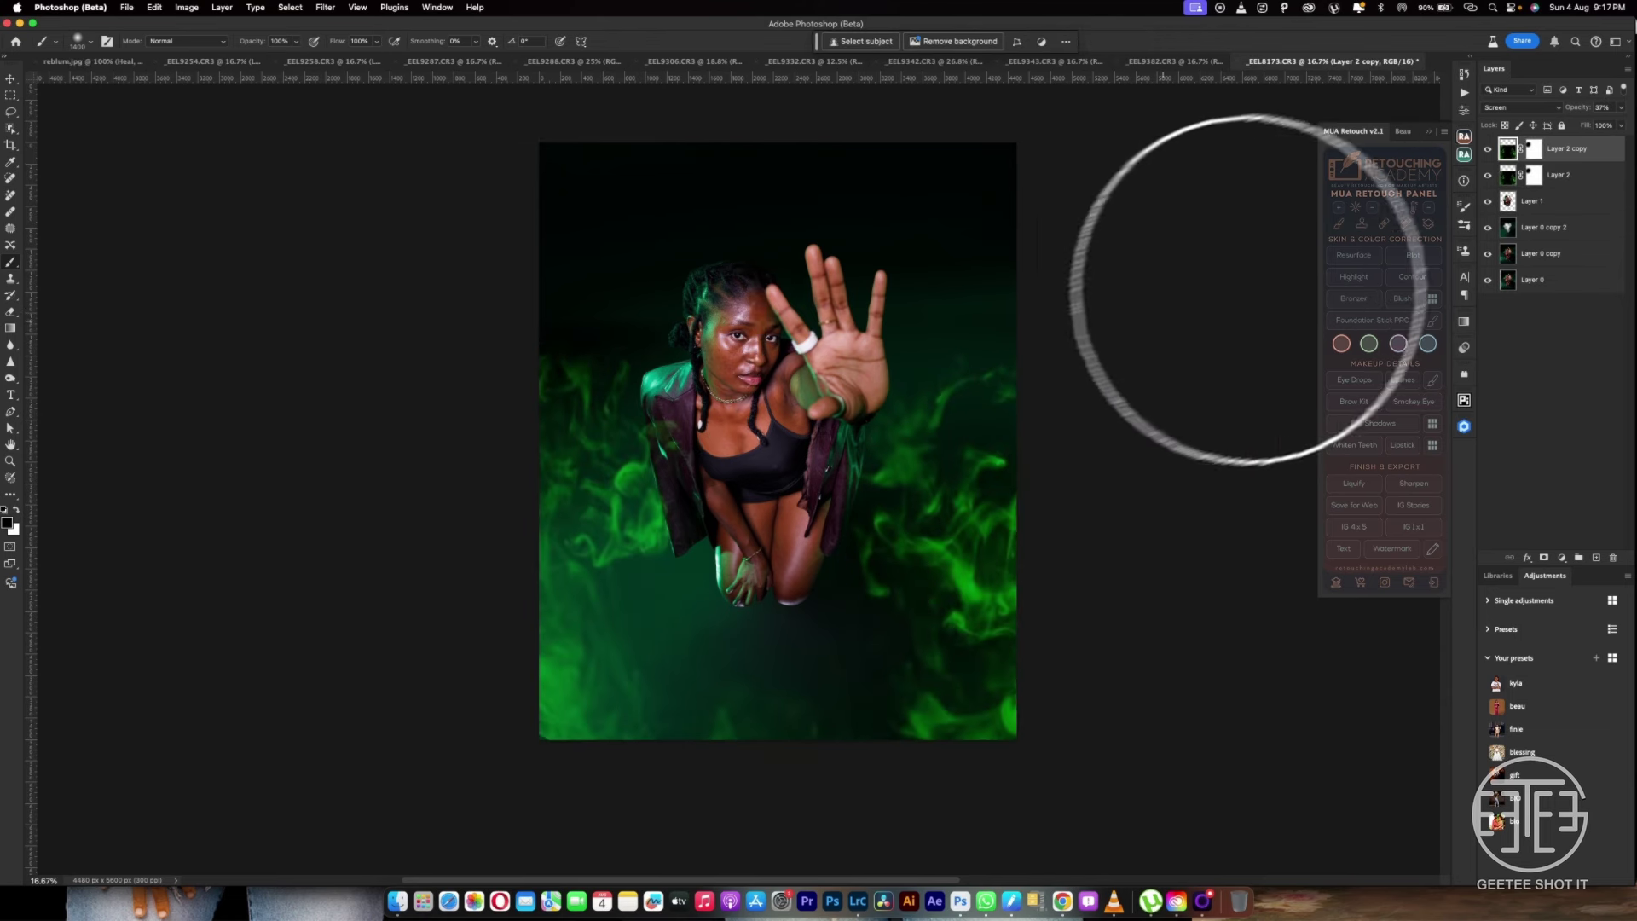
{"action": "key", "text": "super+t"}
{"action": "right_click", "coordinate": [756, 478]}
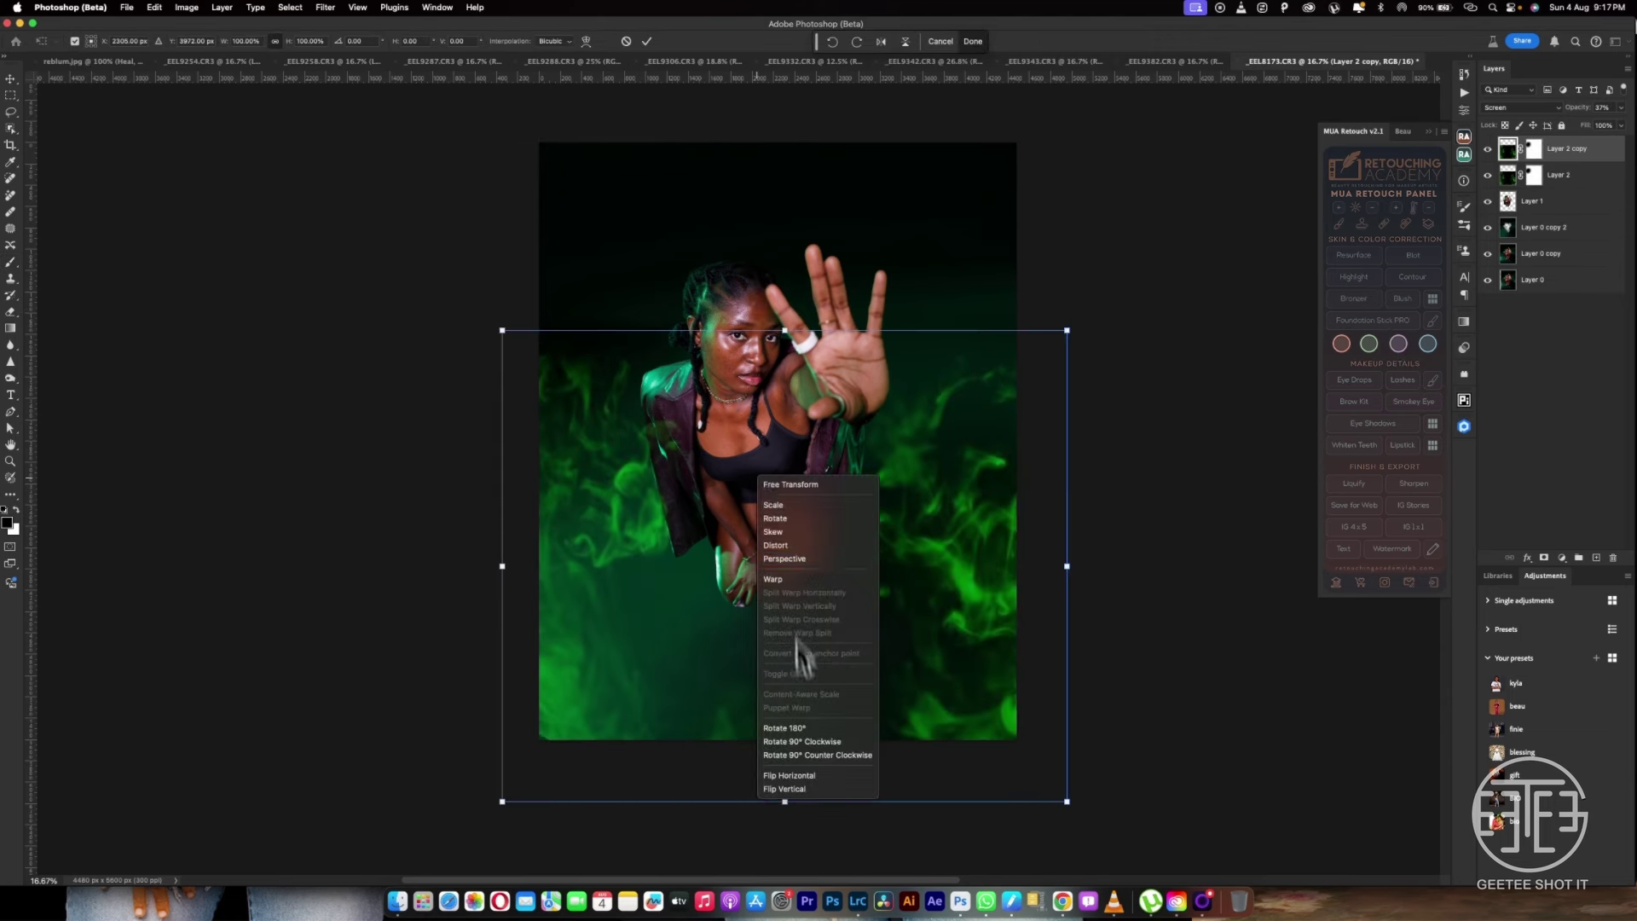
{"action": "left_click", "coordinate": [797, 789]}
{"action": "left_click_drag", "start_coordinate": [1004, 467], "coordinate": [998, 189]}
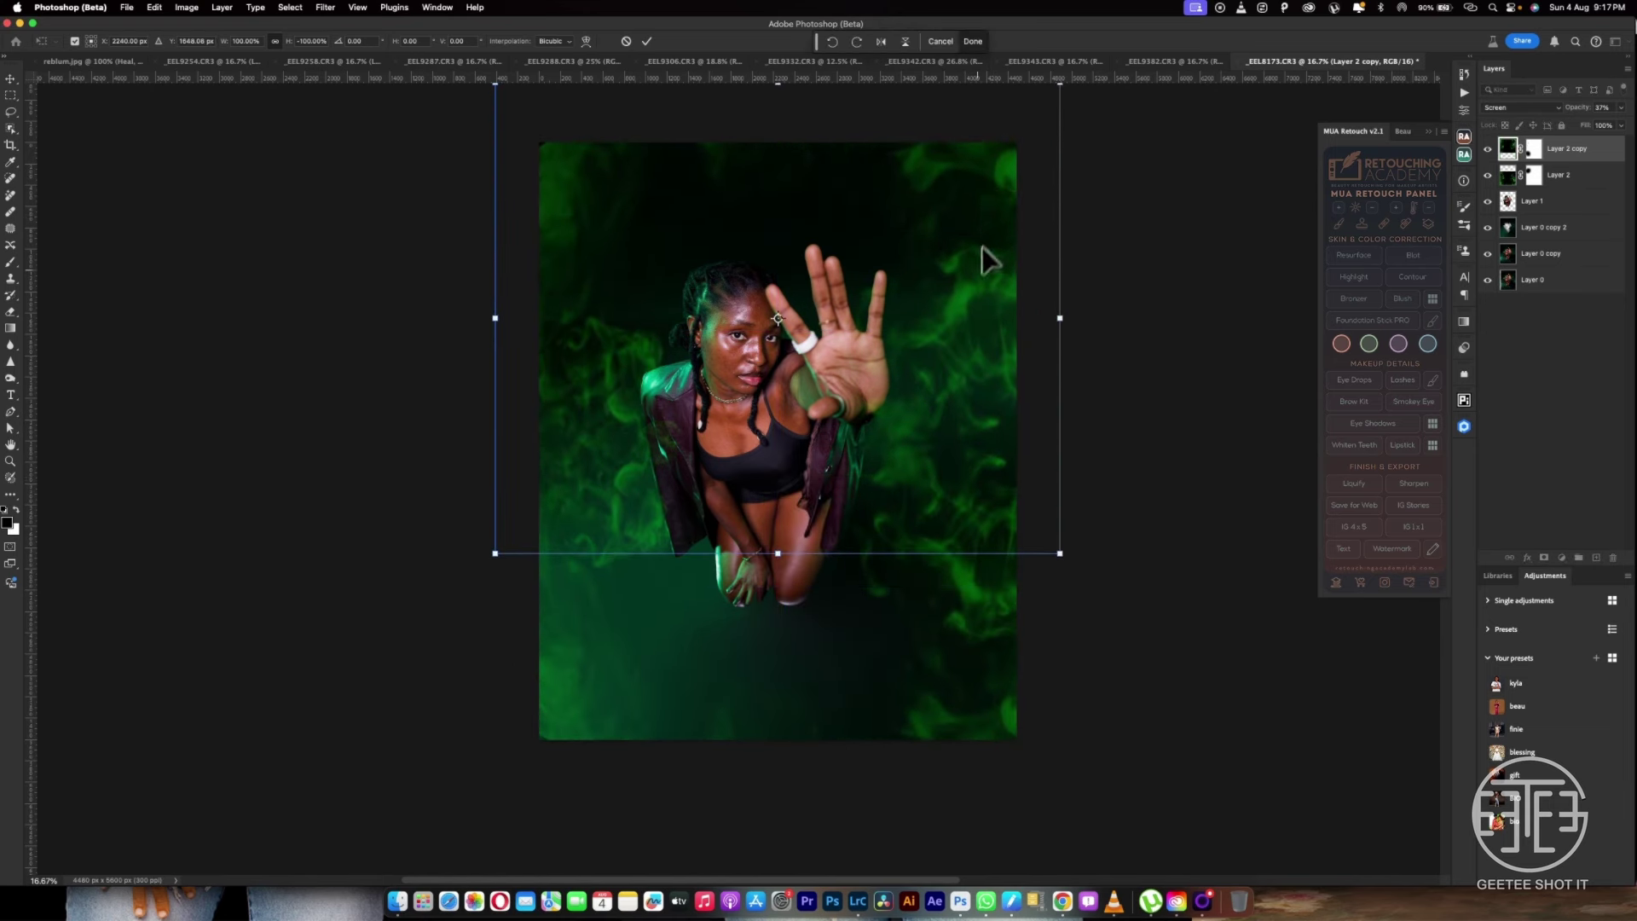
Warp the flipped smoke copy so its smoke spreads across the upper corners and around the subject's head and hand
{"action": "right_click", "coordinate": [916, 327]}
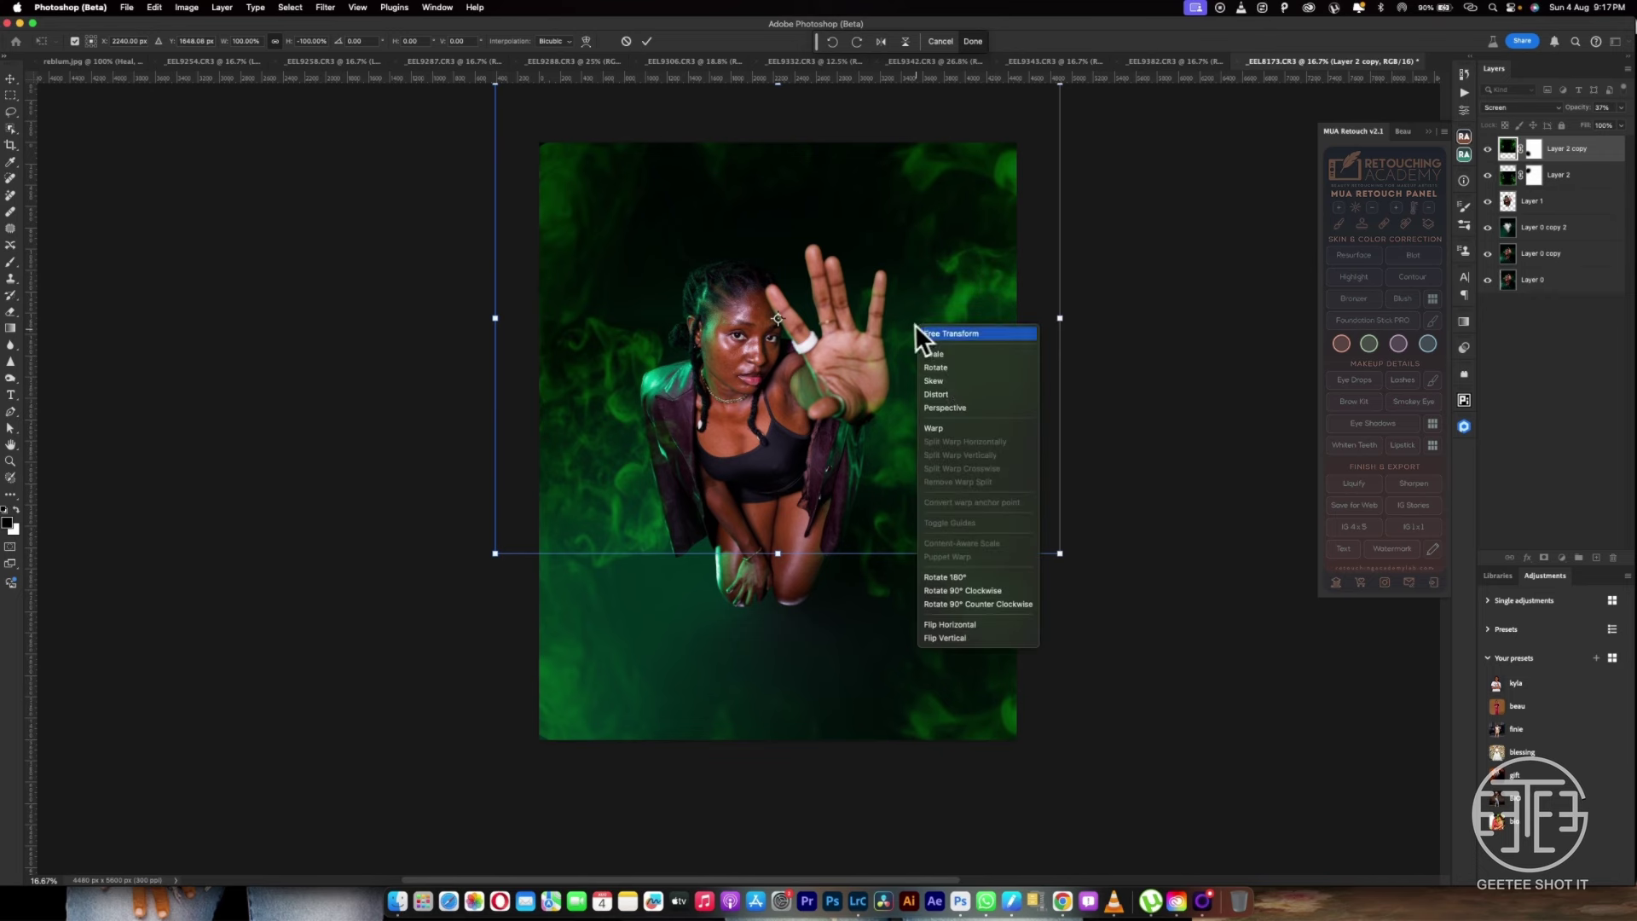
{"action": "left_click", "coordinate": [948, 427]}
{"action": "left_click_drag", "start_coordinate": [639, 193], "coordinate": [742, 121]}
{"action": "left_click_drag", "start_coordinate": [933, 207], "coordinate": [1023, 260]}
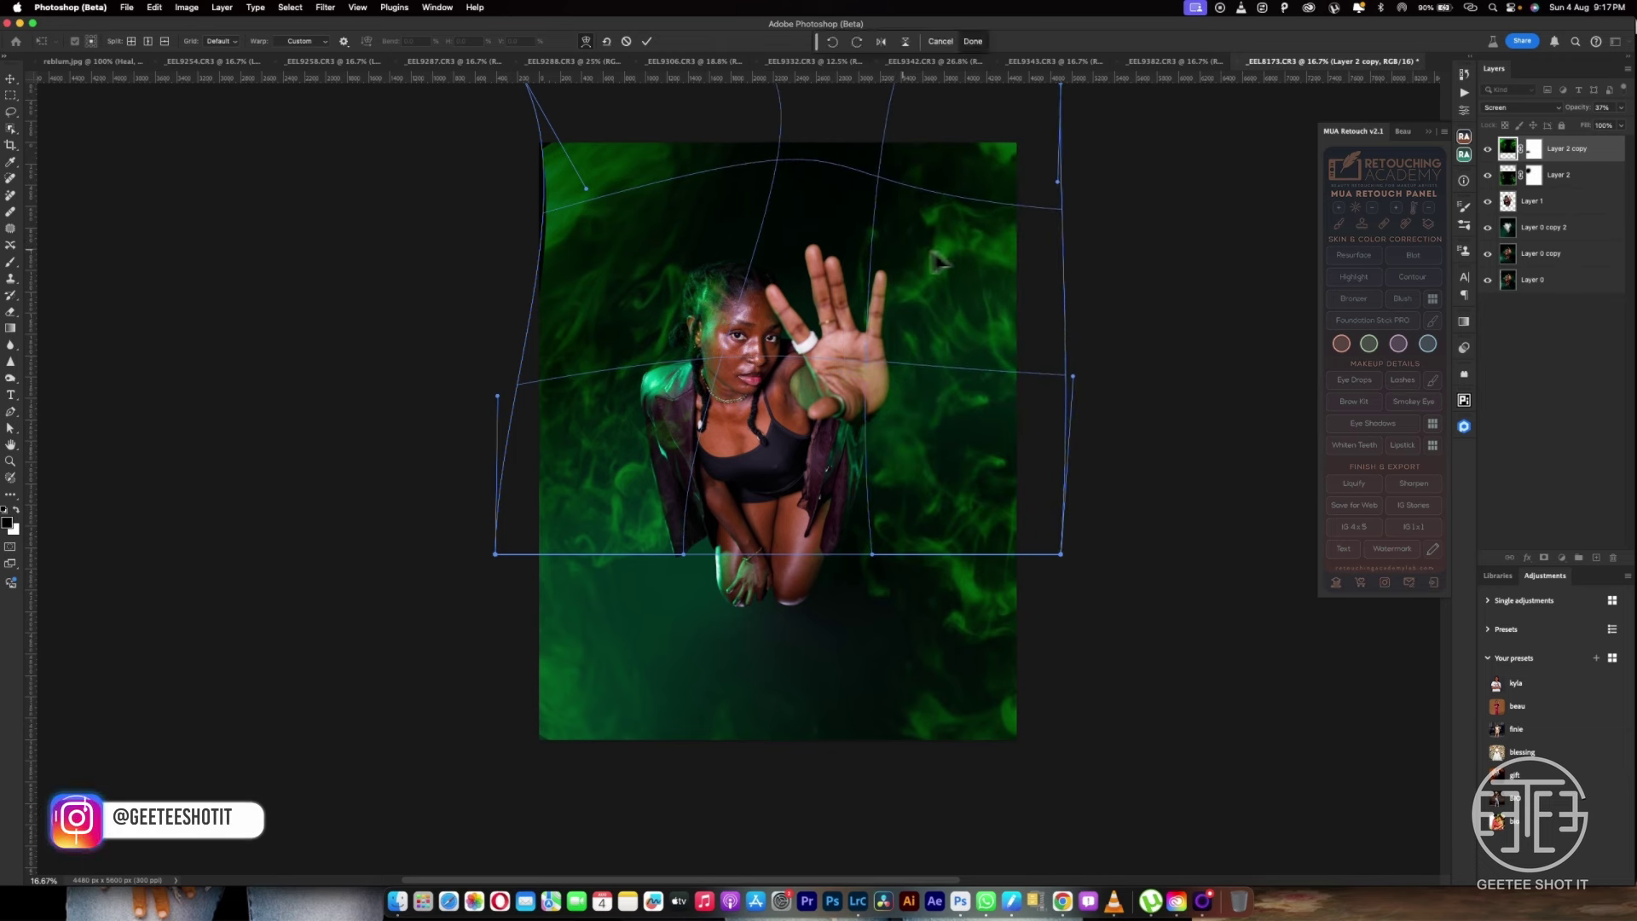
{"action": "left_click_drag", "start_coordinate": [892, 249], "coordinate": [882, 242]}
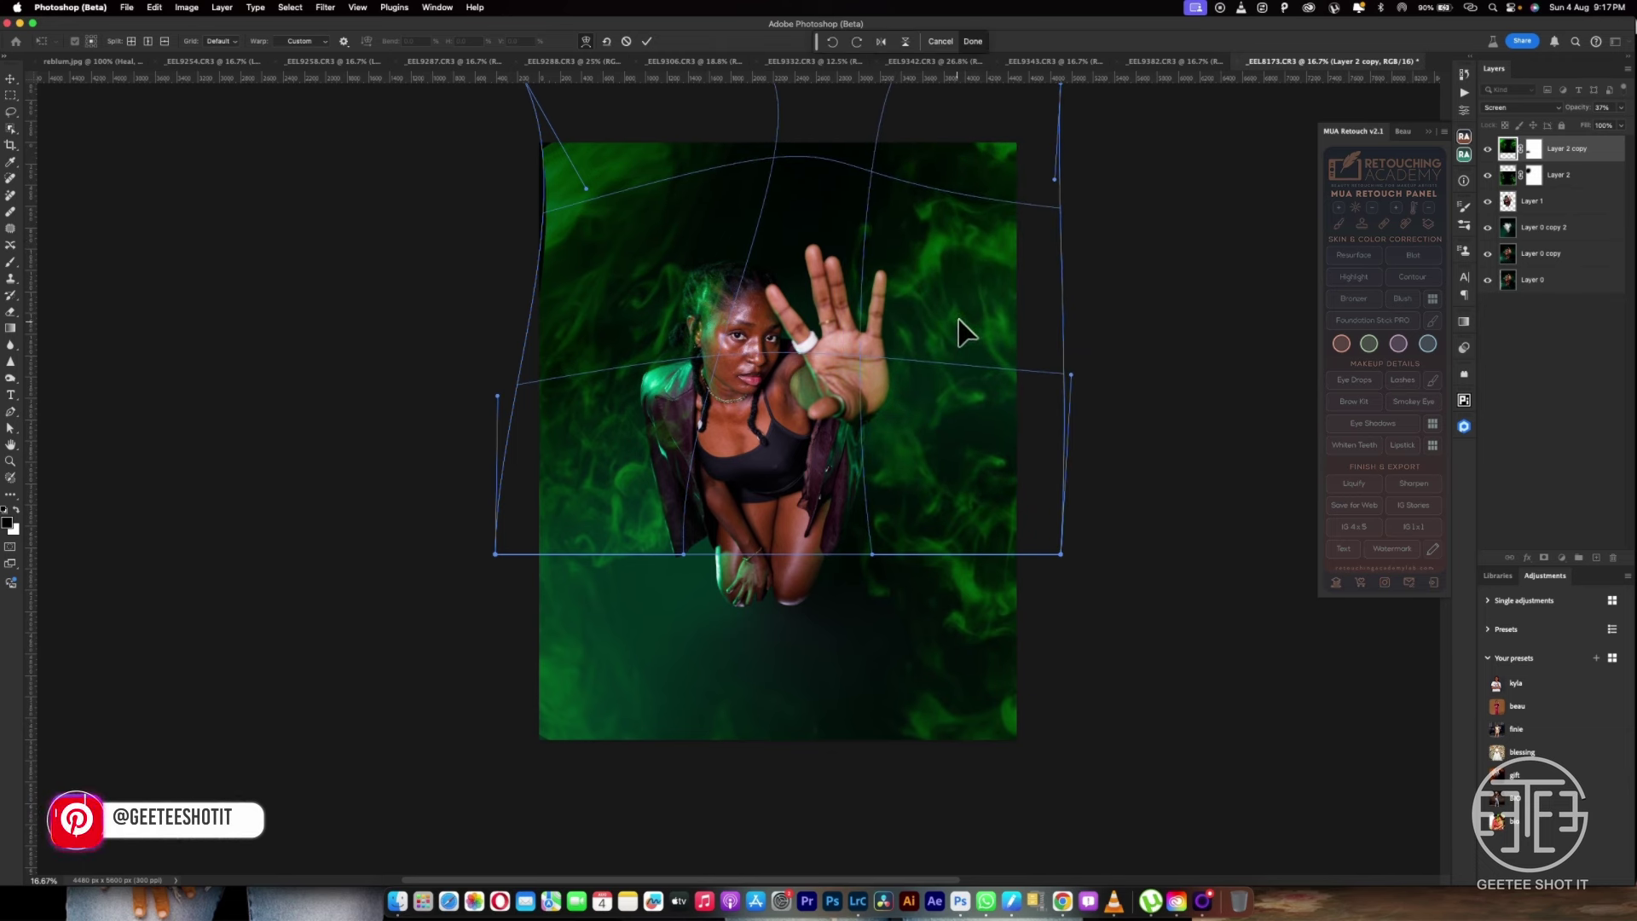
{"action": "key", "text": "Return"}
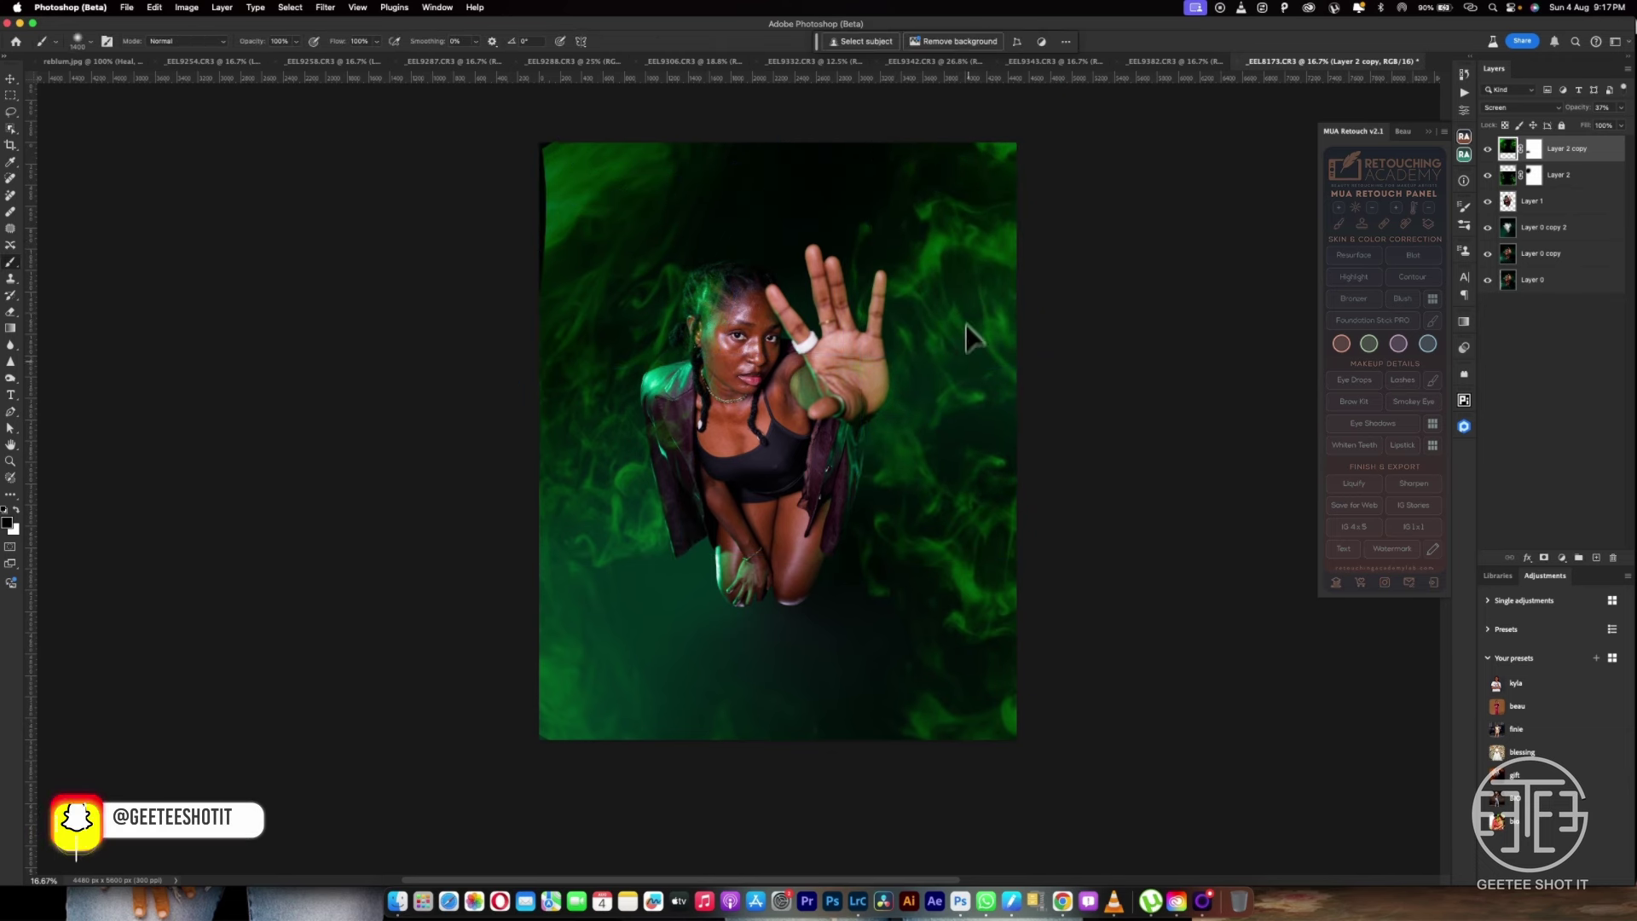
Scale the flipped smoke copy to about 103% so it covers the gap along the canvas's left edge
{"action": "key", "text": "ctrl+t"}
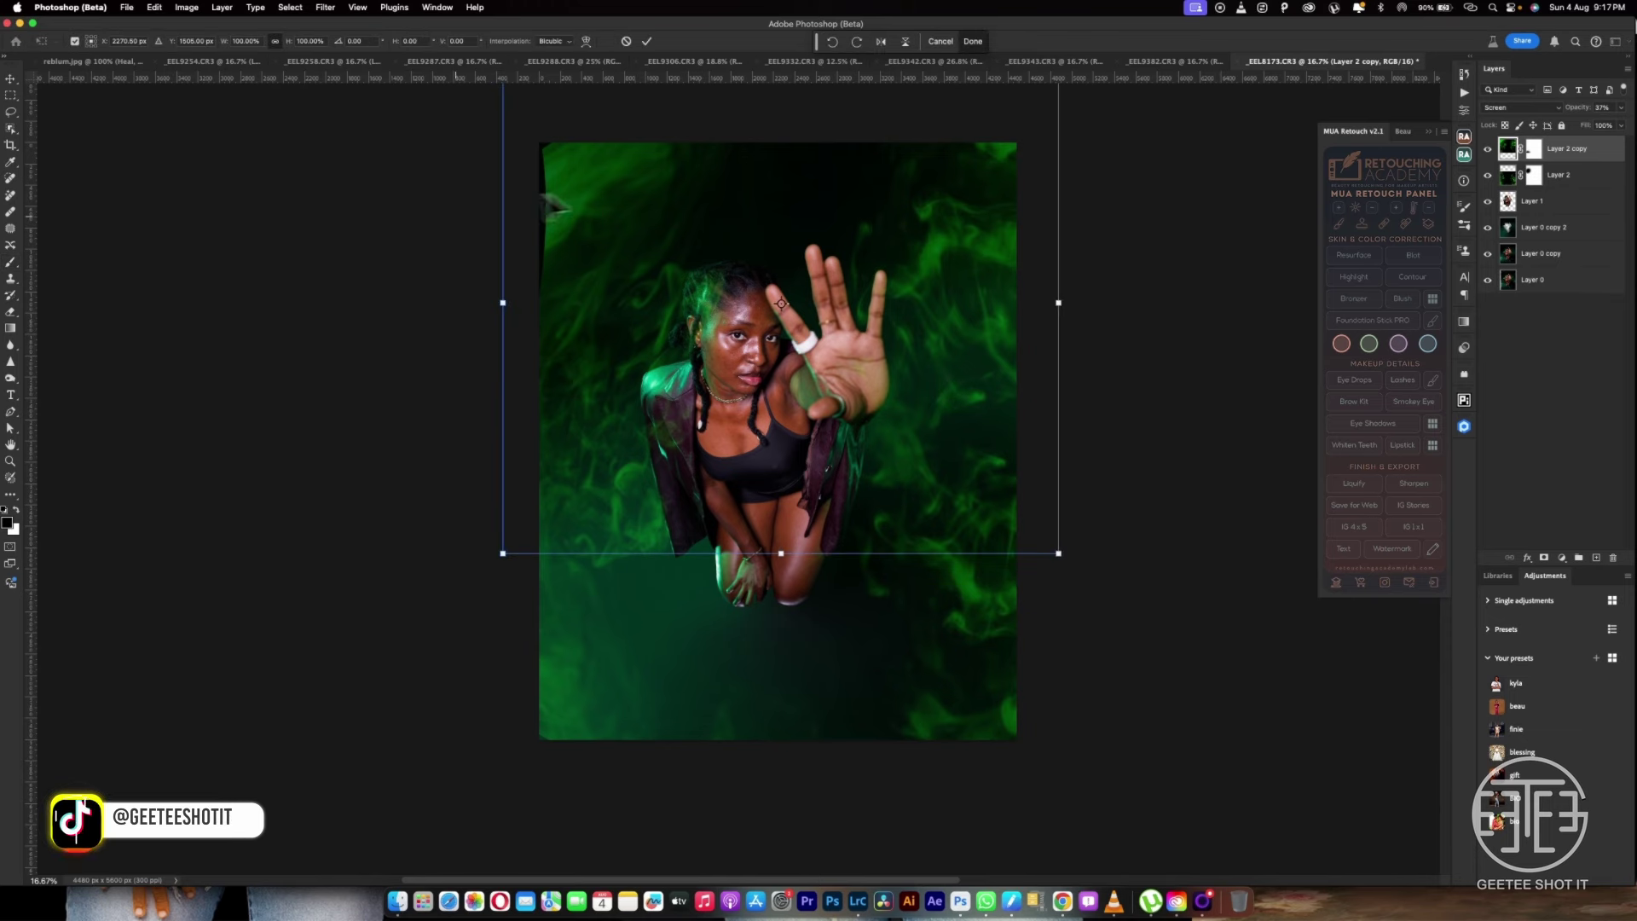
{"action": "left_click_drag", "start_coordinate": [501, 294], "coordinate": [486, 295]}
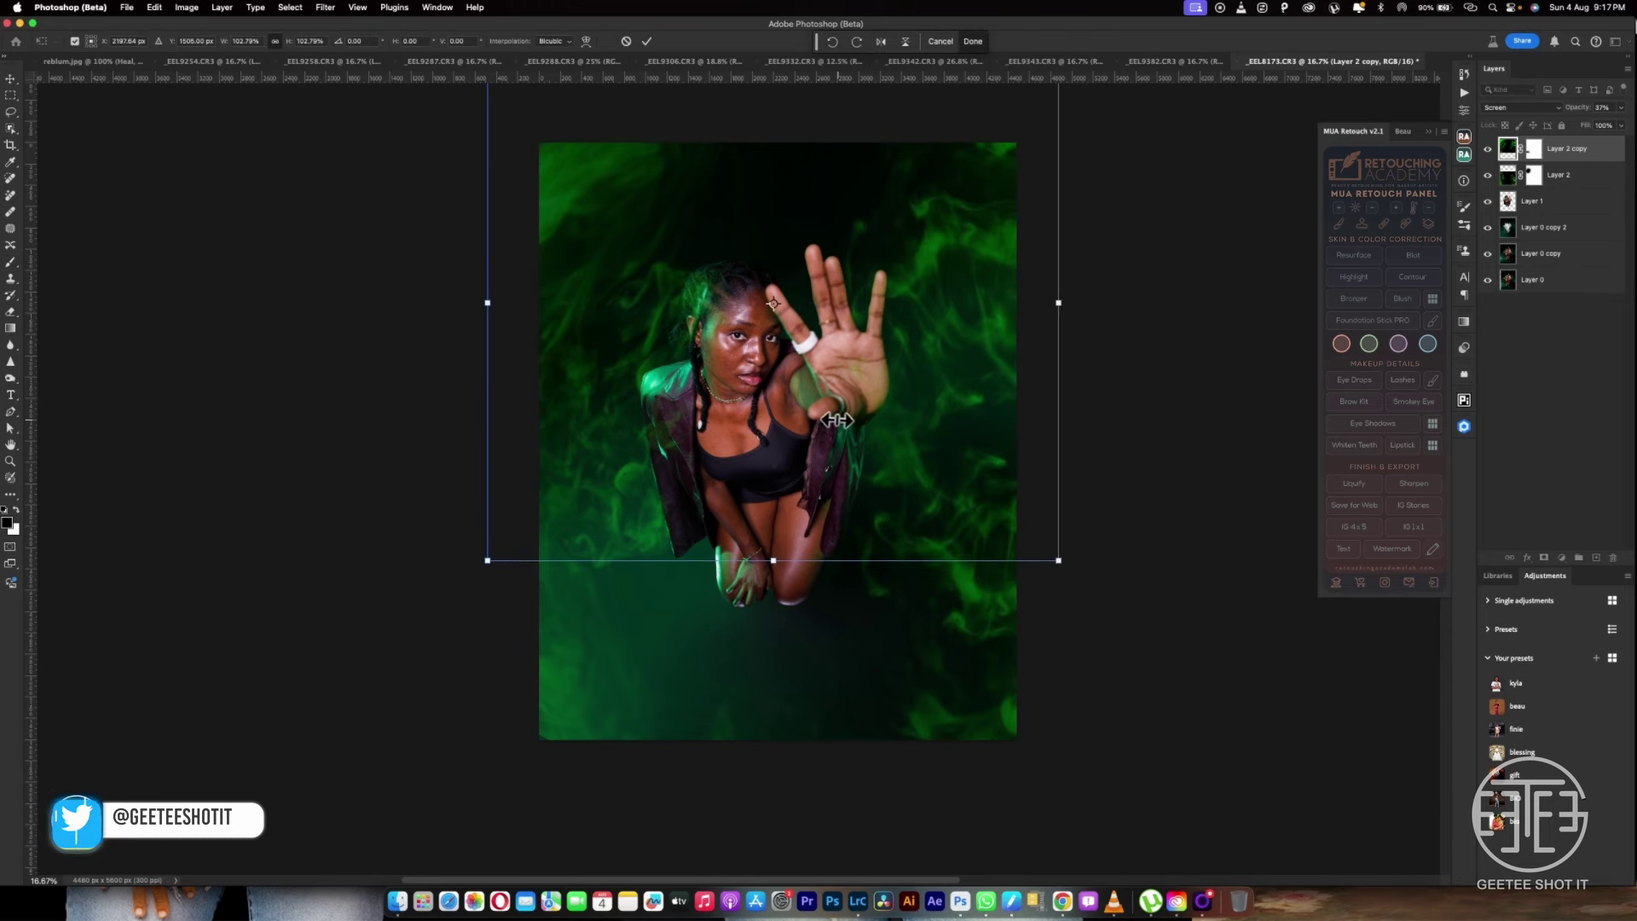
{"action": "key", "text": "Return"}
Switch to Chrome and look through the pins related to the green smoke images on Pinterest for another smoke texture
{"action": "left_click", "coordinate": [1062, 901]}
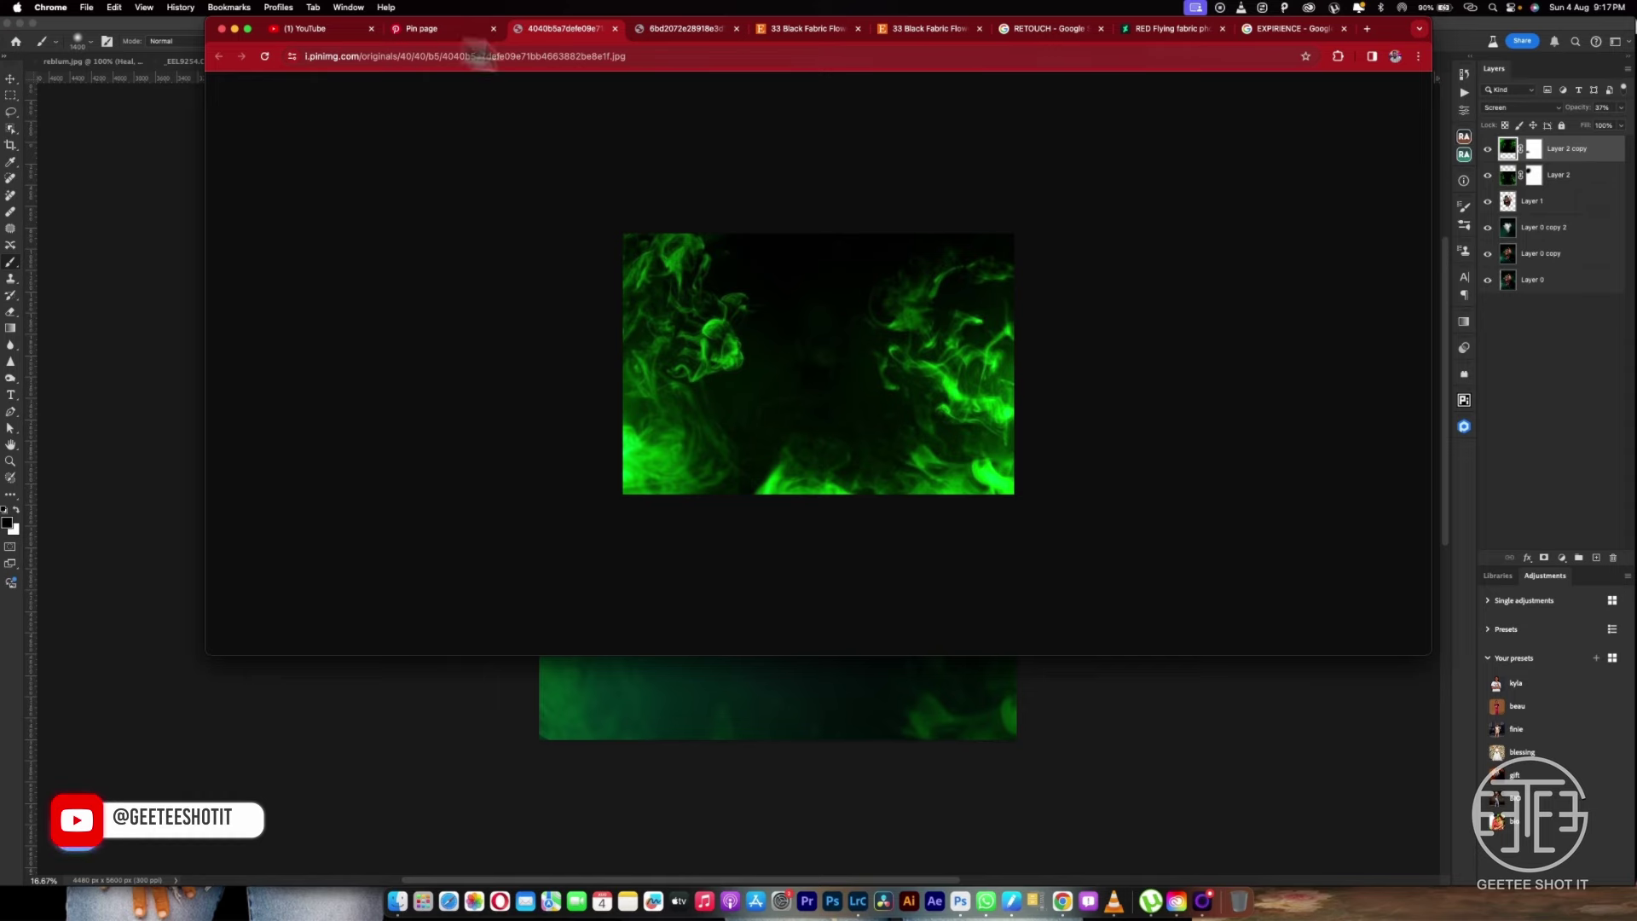
{"action": "left_click", "coordinate": [466, 28]}
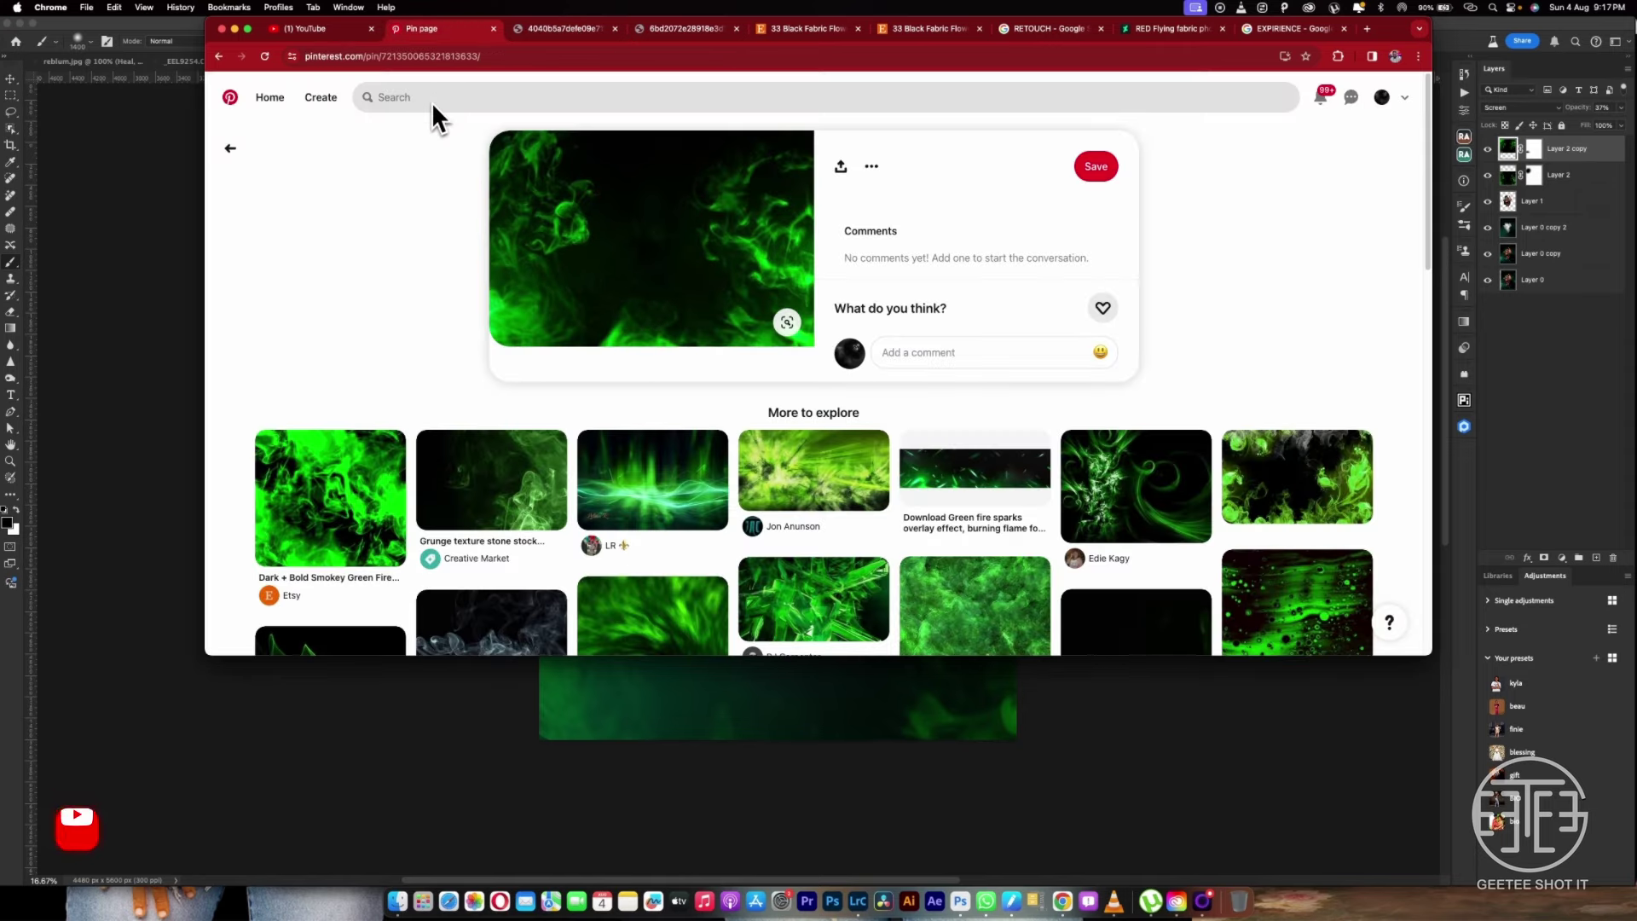
{"action": "scroll", "coordinate": [457, 468], "scroll_direction": "down", "scroll_amount": 20}
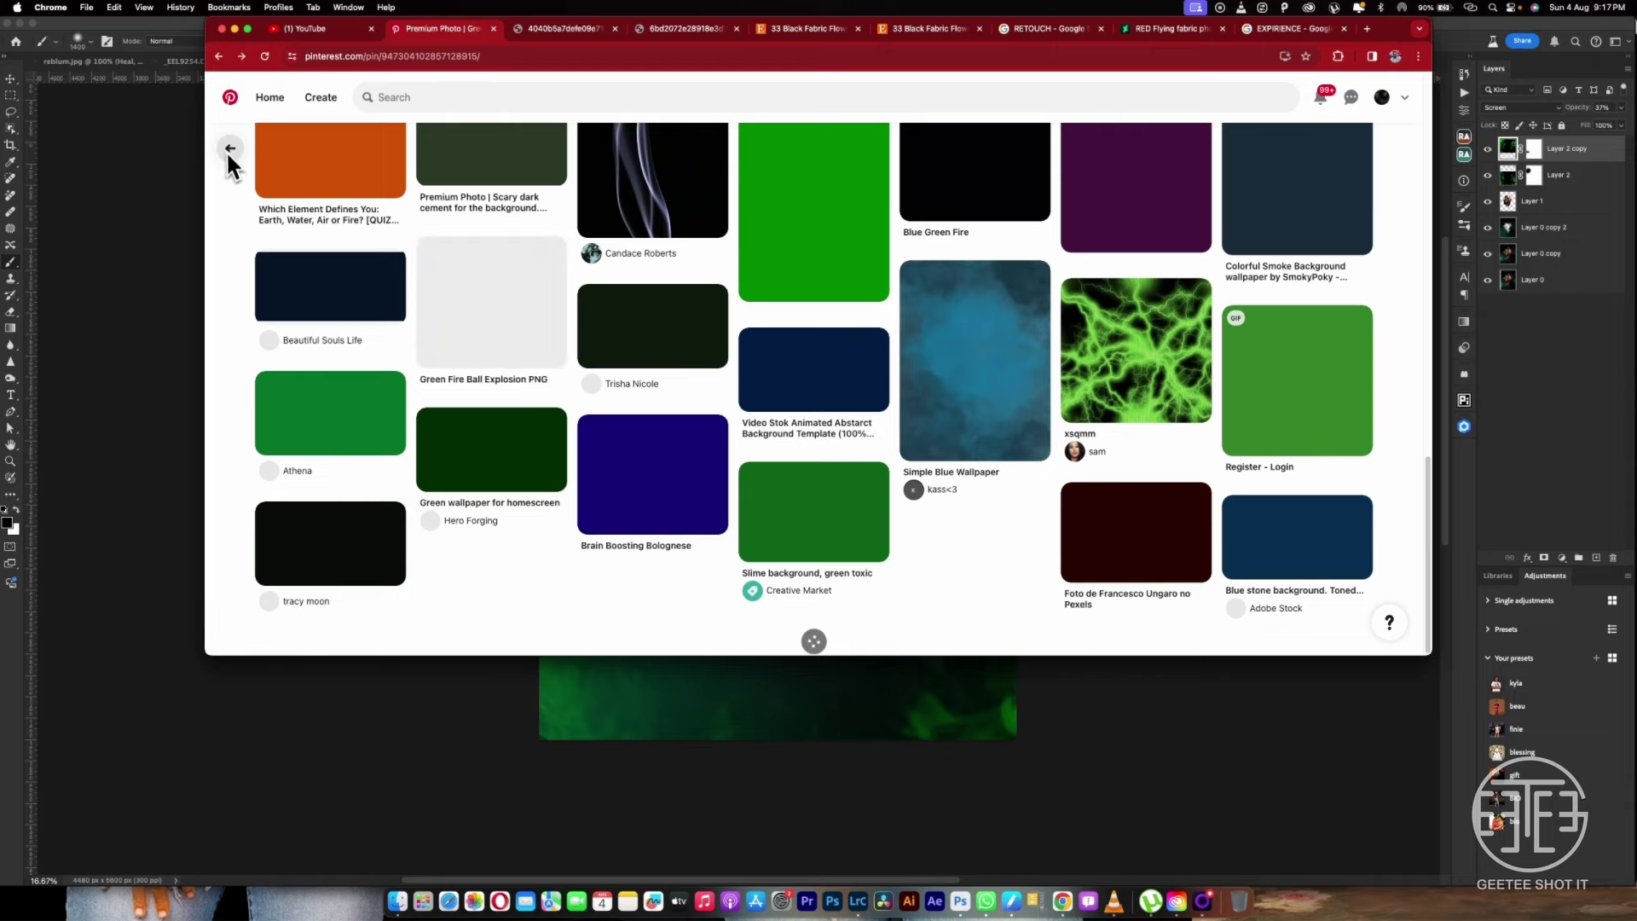
{"action": "left_click", "coordinate": [228, 149]}
{"action": "scroll", "coordinate": [733, 409], "scroll_direction": "down", "scroll_amount": 10}
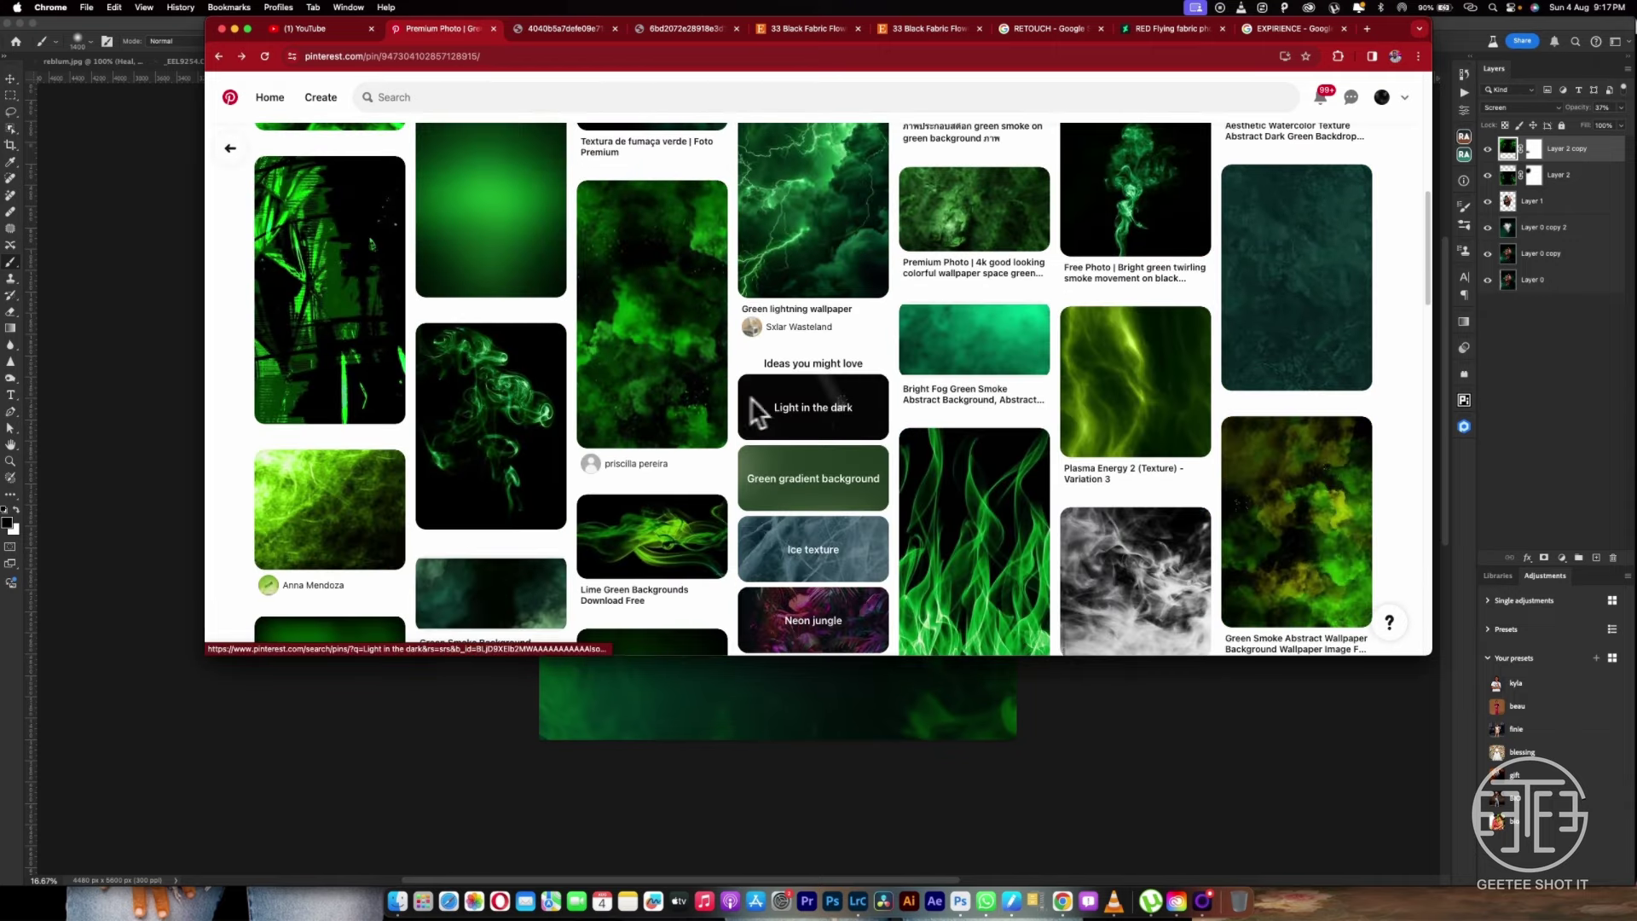
{"action": "scroll", "coordinate": [935, 446], "scroll_direction": "down", "scroll_amount": 3}
{"action": "scroll", "coordinate": [594, 354], "scroll_direction": "up", "scroll_amount": 15}
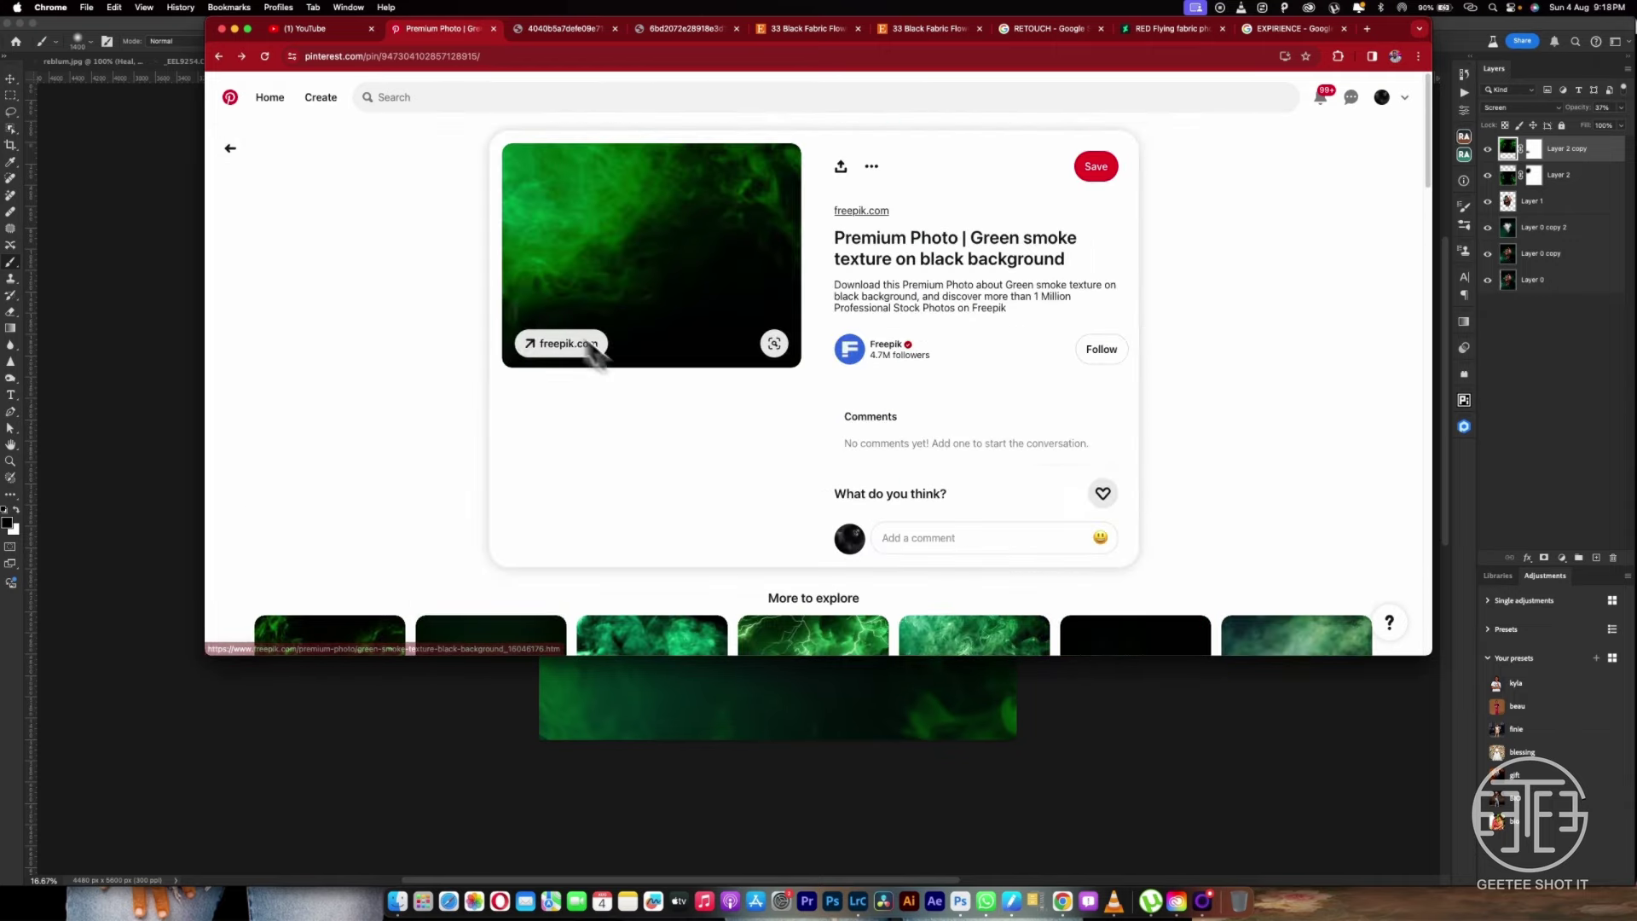
Return to the "green smoke effect" results, open the Freepik pin of thick green fog on black and copy its image
{"action": "left_click", "coordinate": [227, 150]}
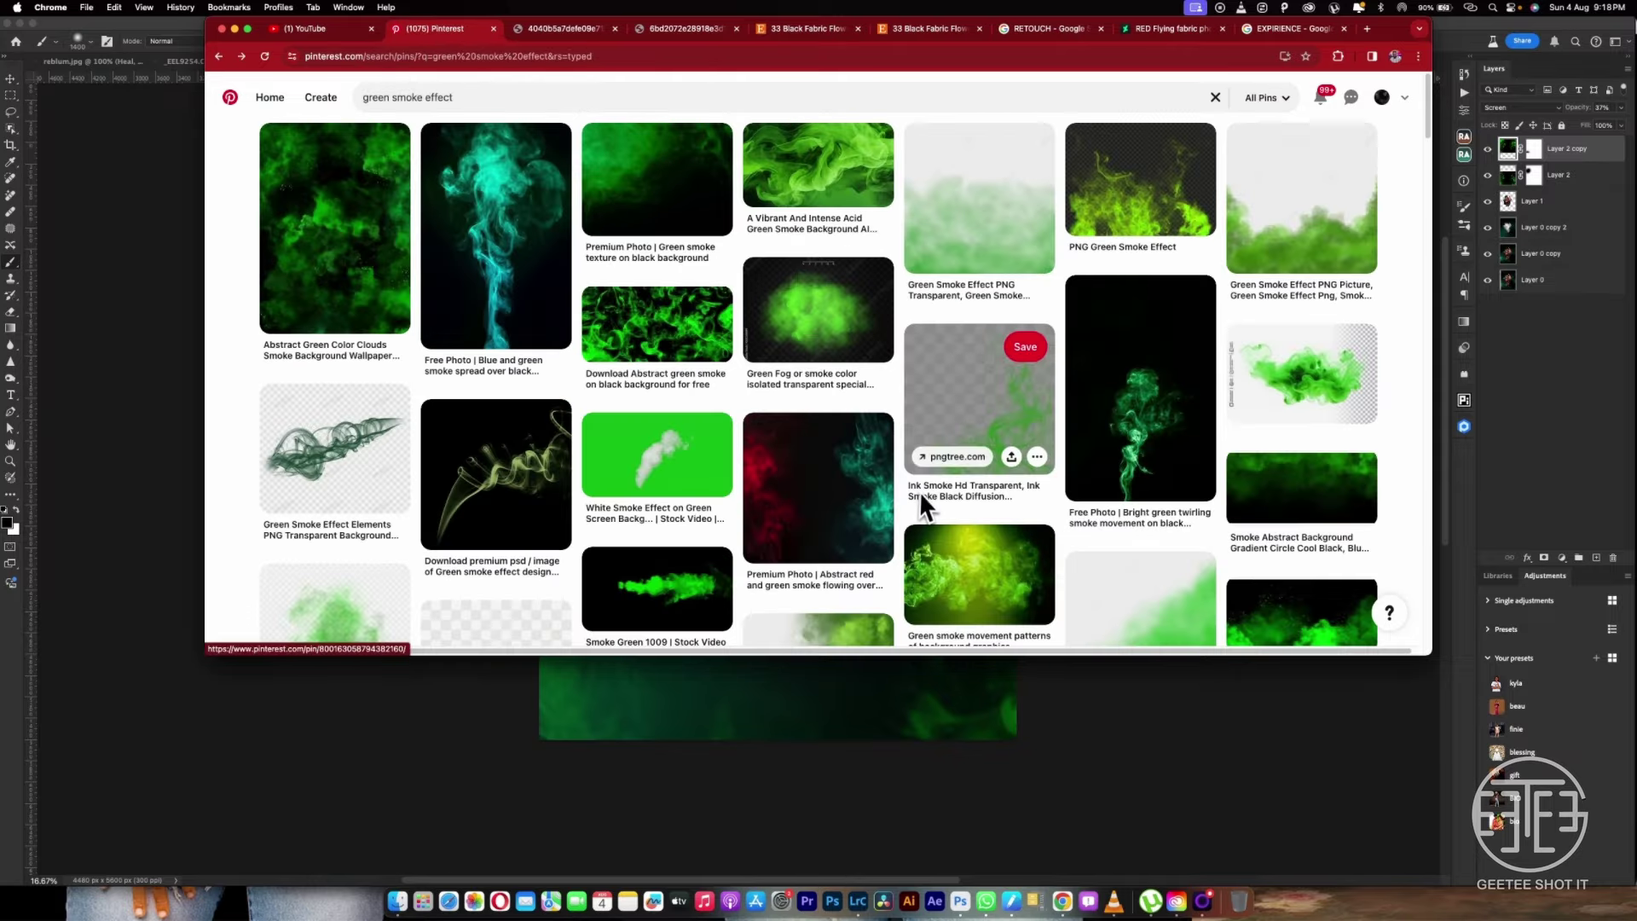
{"action": "scroll", "coordinate": [1129, 505], "scroll_direction": "down", "scroll_amount": 10}
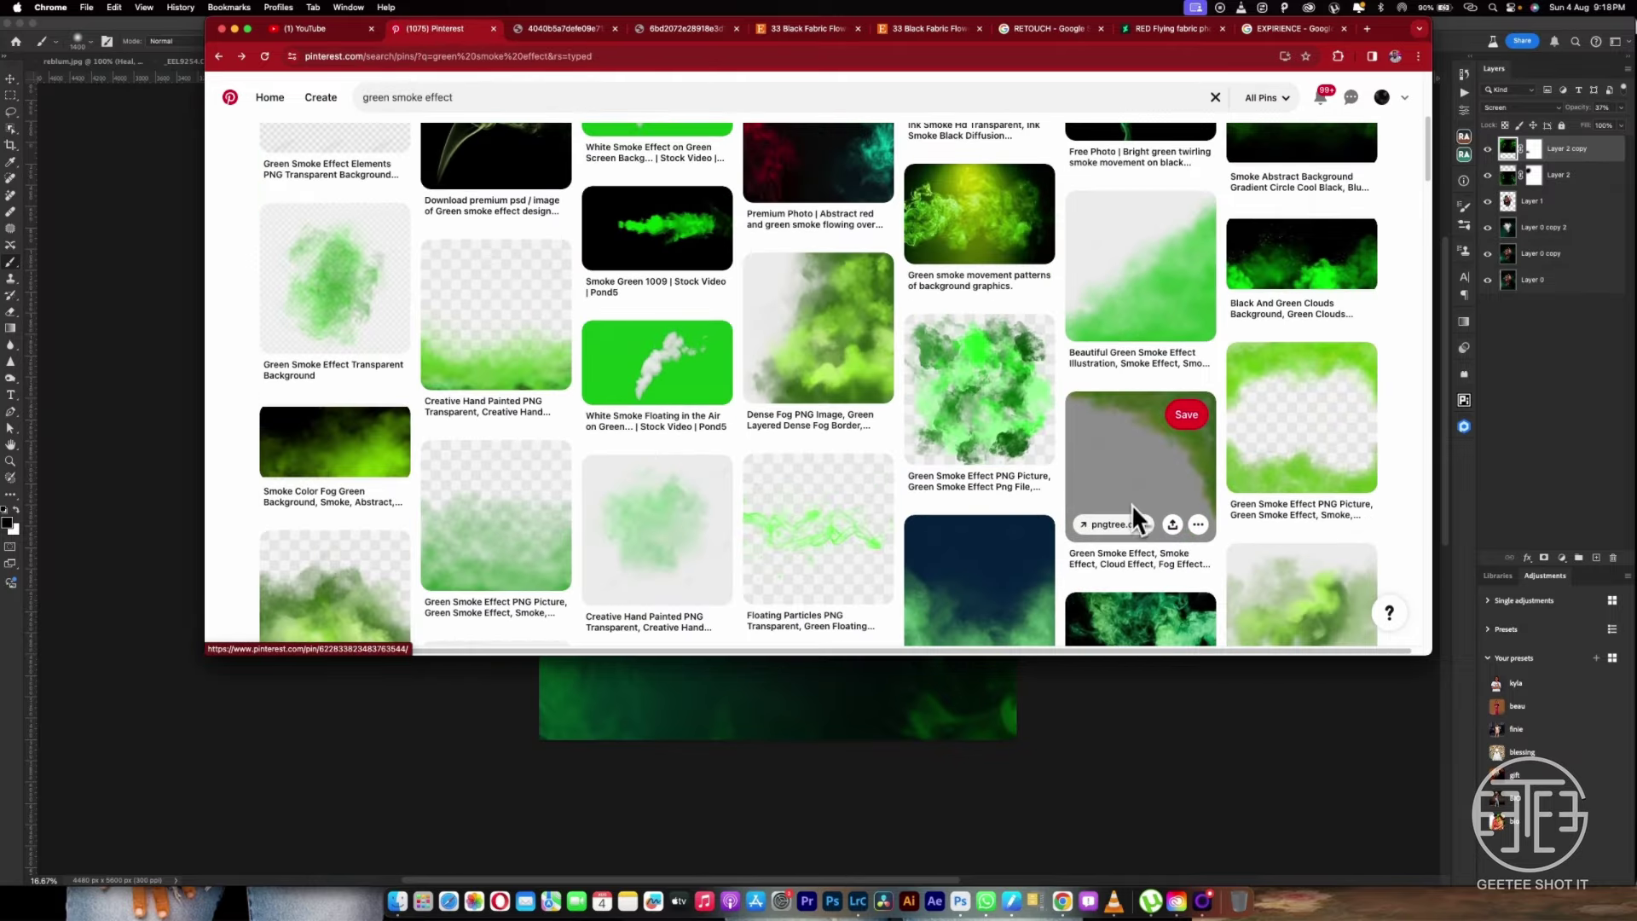
{"action": "scroll", "coordinate": [1148, 491], "scroll_direction": "down", "scroll_amount": 10}
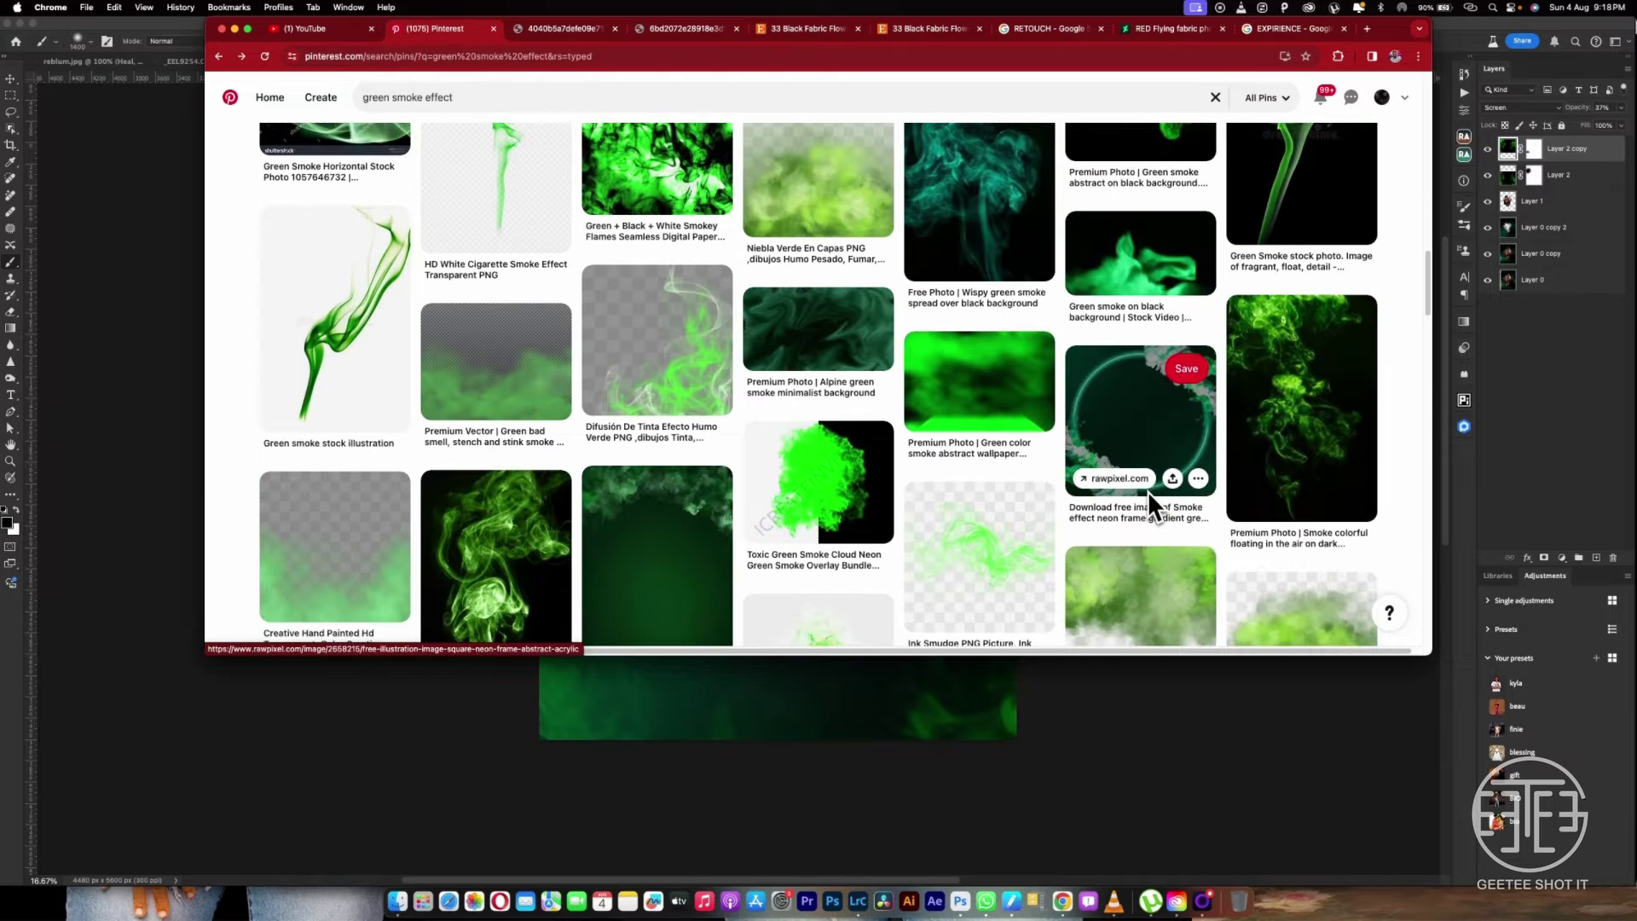
{"action": "scroll", "coordinate": [1147, 503], "scroll_direction": "down", "scroll_amount": 10}
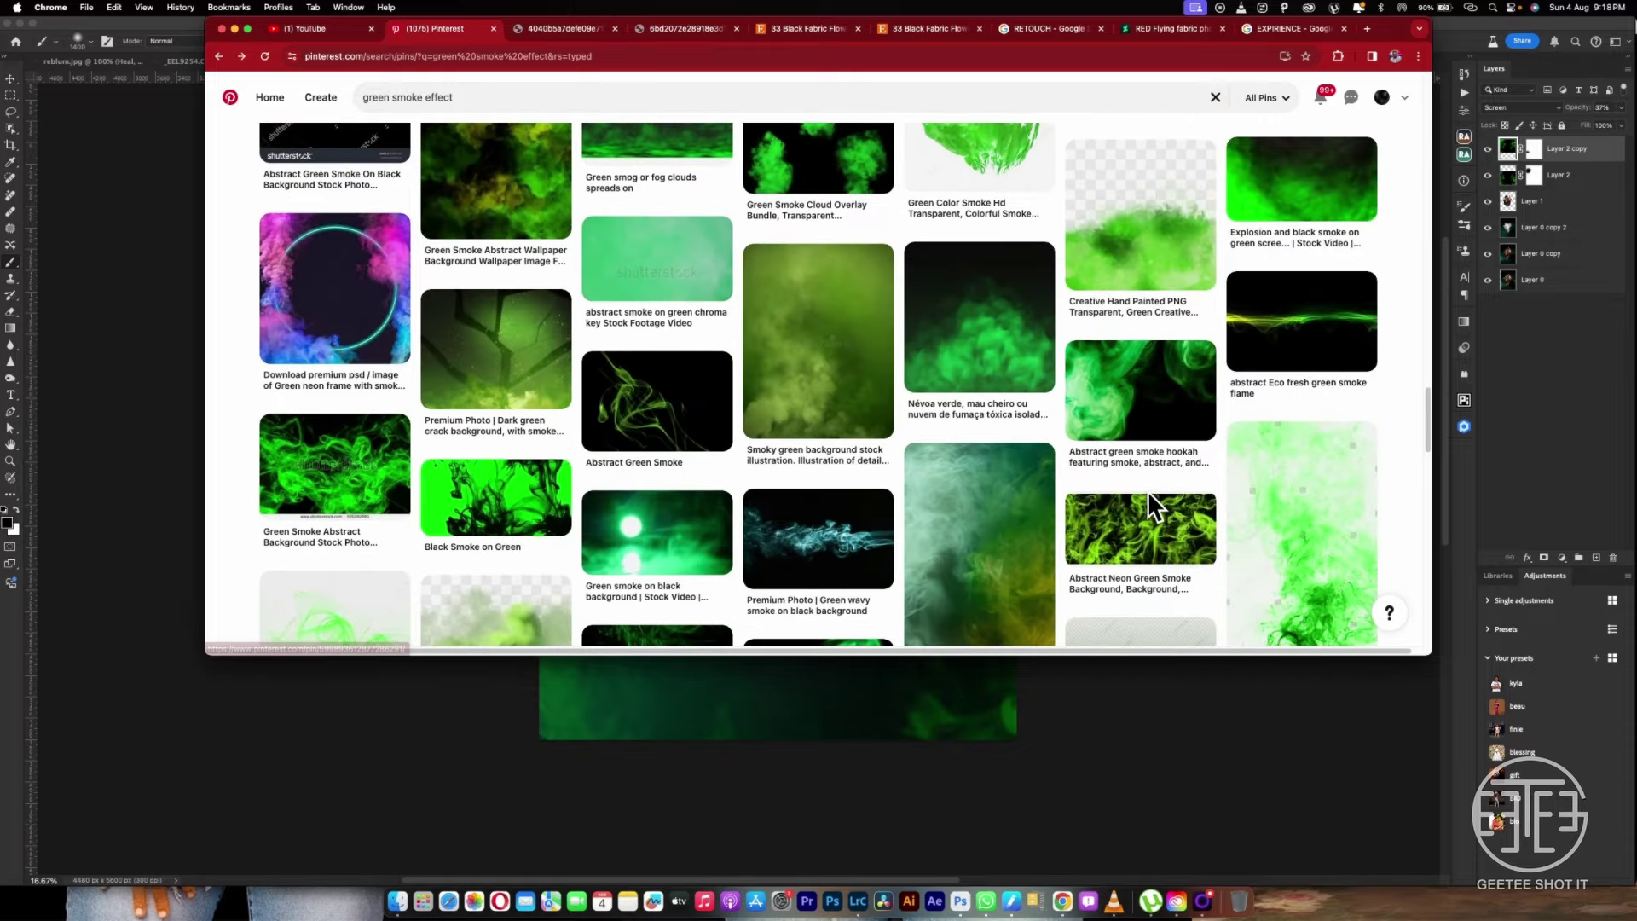
{"action": "scroll", "coordinate": [1147, 492], "scroll_direction": "up", "scroll_amount": 10}
{"action": "scroll", "coordinate": [1147, 491], "scroll_direction": "down", "scroll_amount": 5}
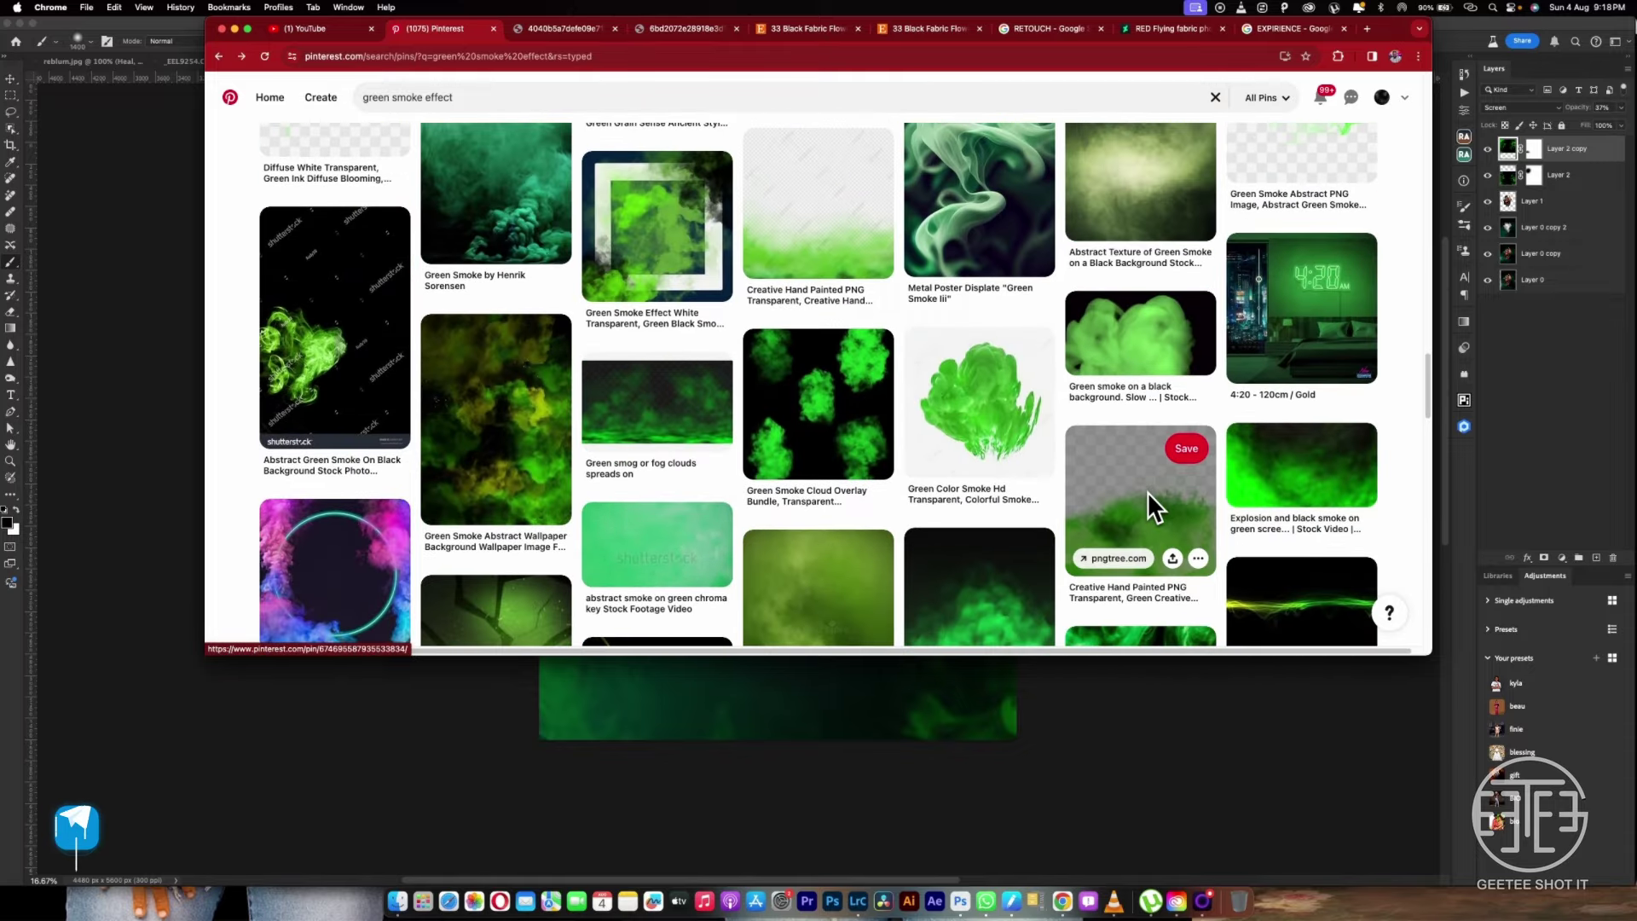
{"action": "scroll", "coordinate": [1148, 493], "scroll_direction": "down", "scroll_amount": 5}
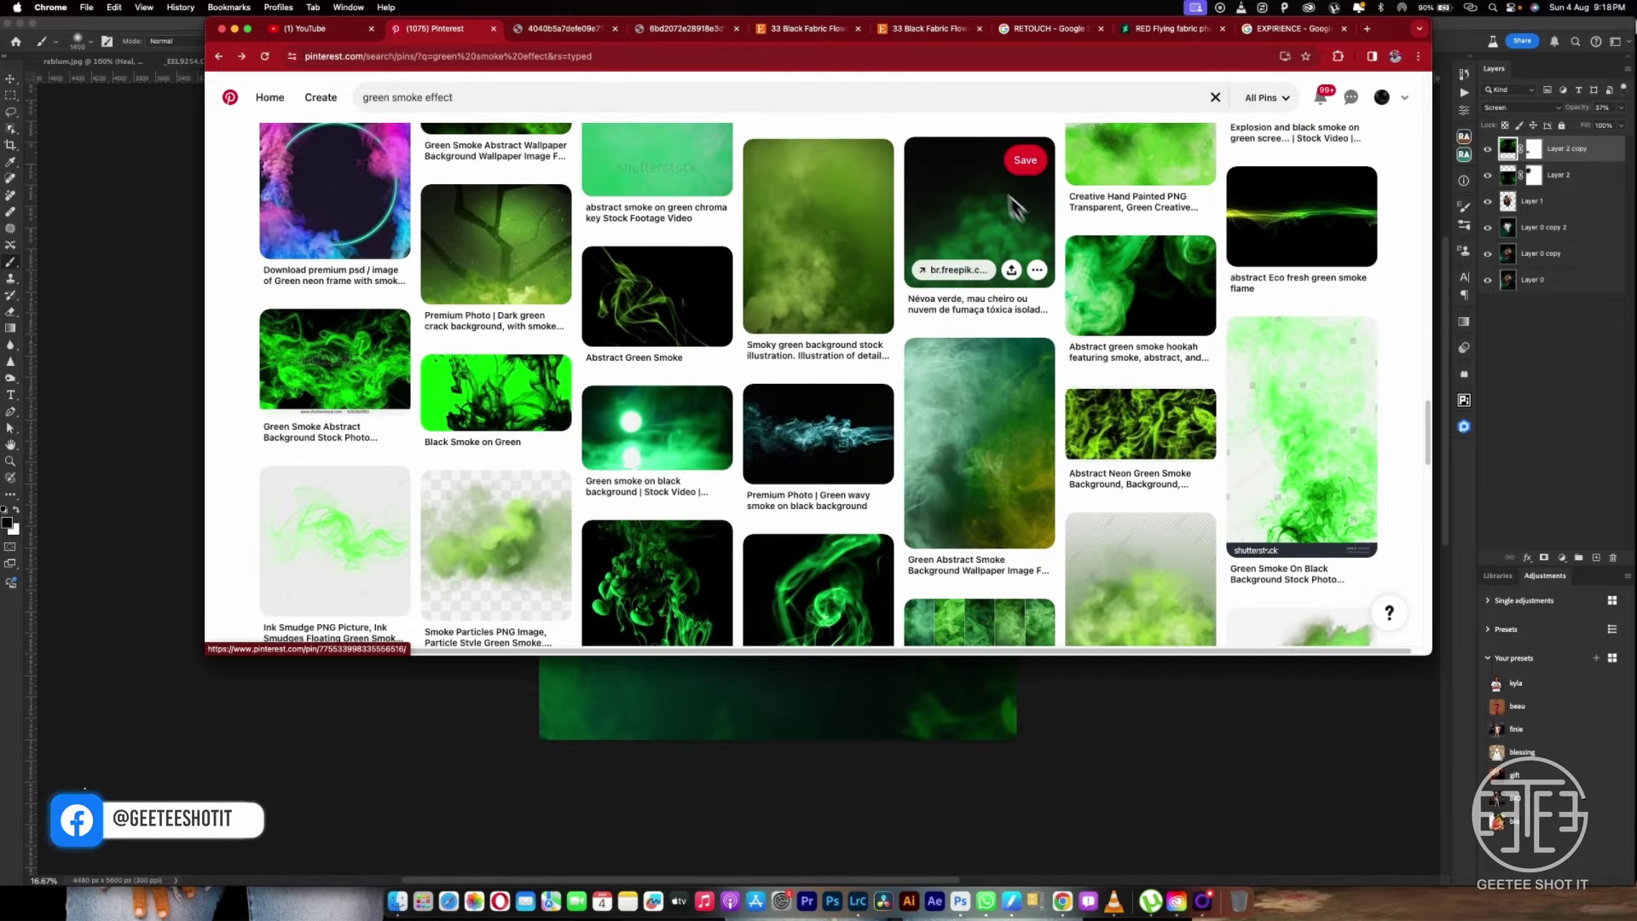
{"action": "left_click", "coordinate": [984, 172]}
{"action": "right_click", "coordinate": [677, 273]}
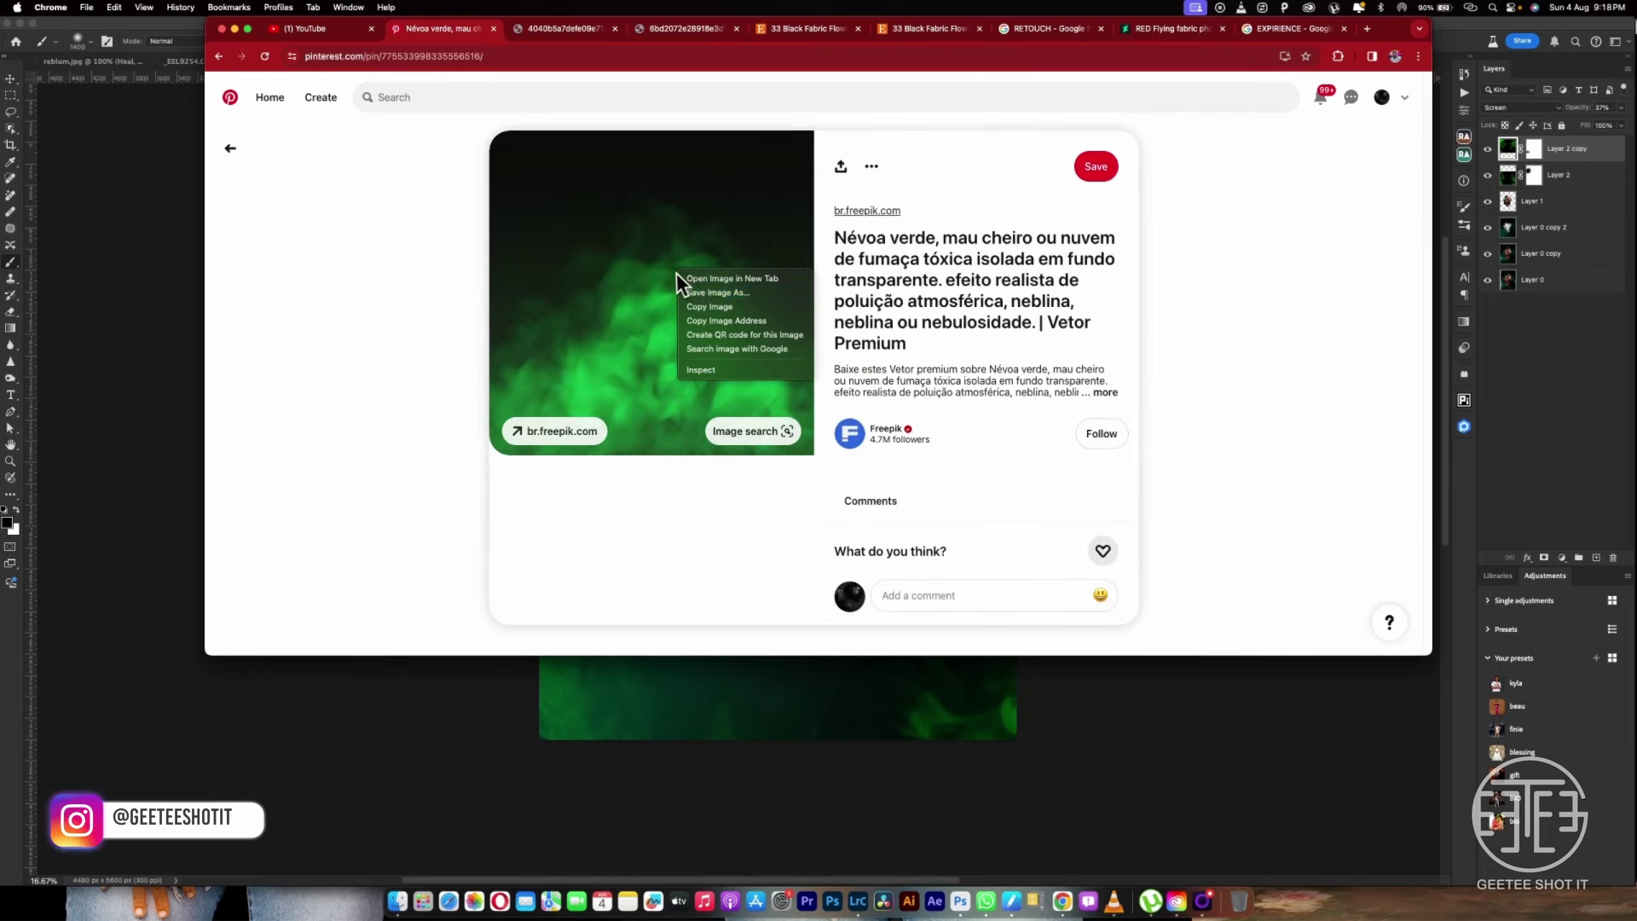
{"action": "left_click", "coordinate": [722, 306]}
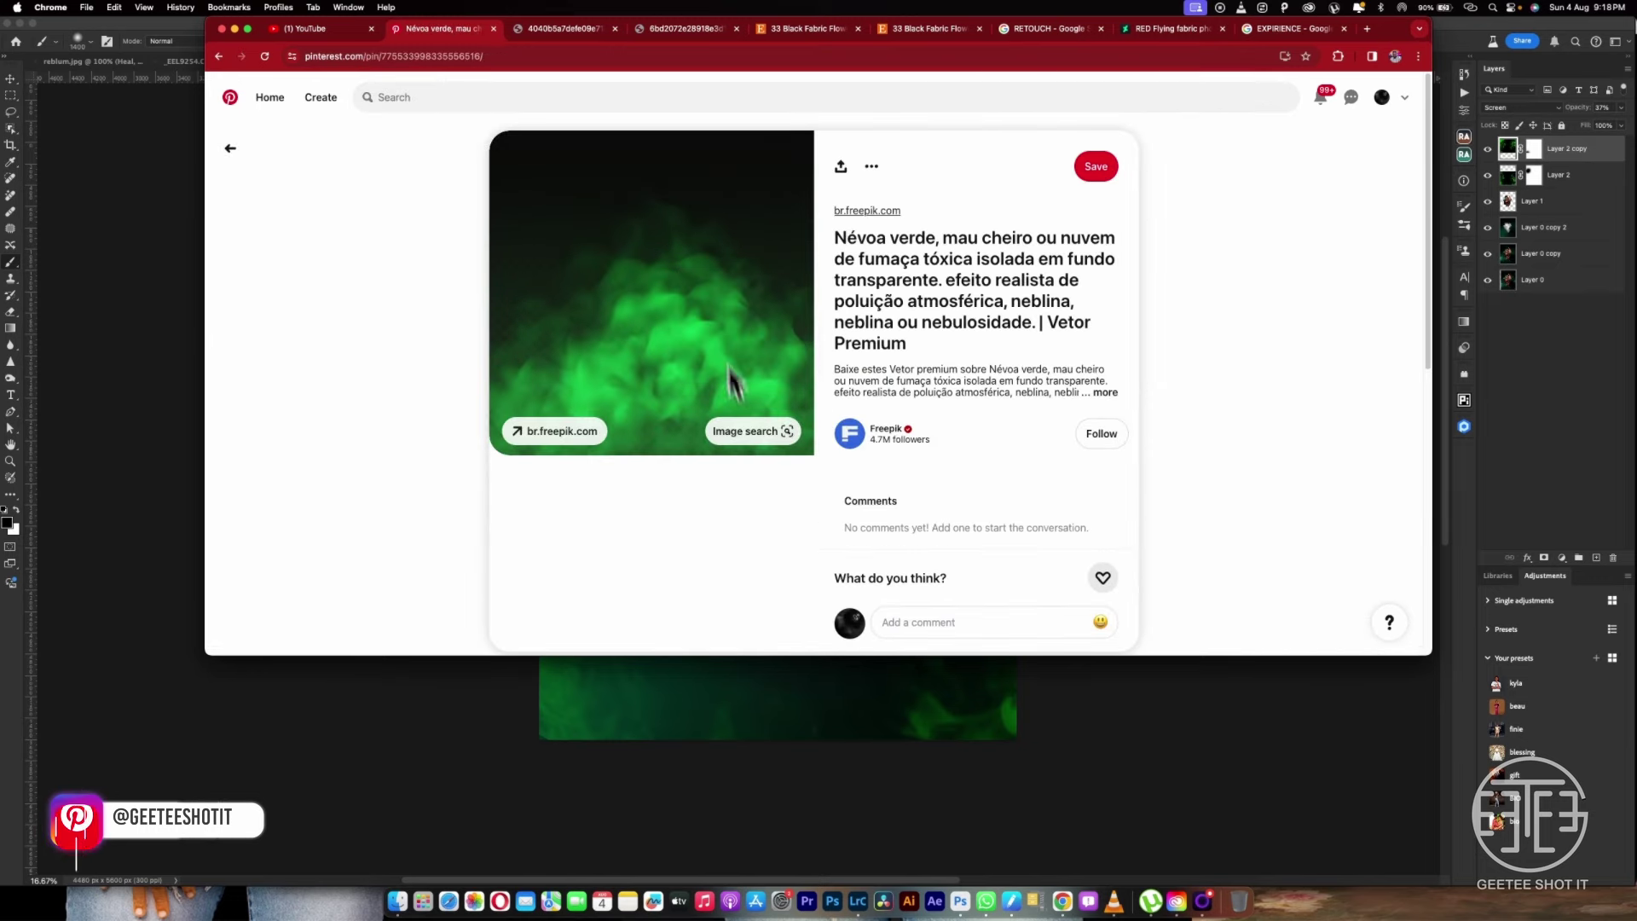
Switch to Photoshop, paste the fog image and enlarge it to about 928% so it spans the canvas down past its bottom edge
{"action": "left_click", "coordinate": [964, 909]}
{"action": "key", "text": "super+v"}
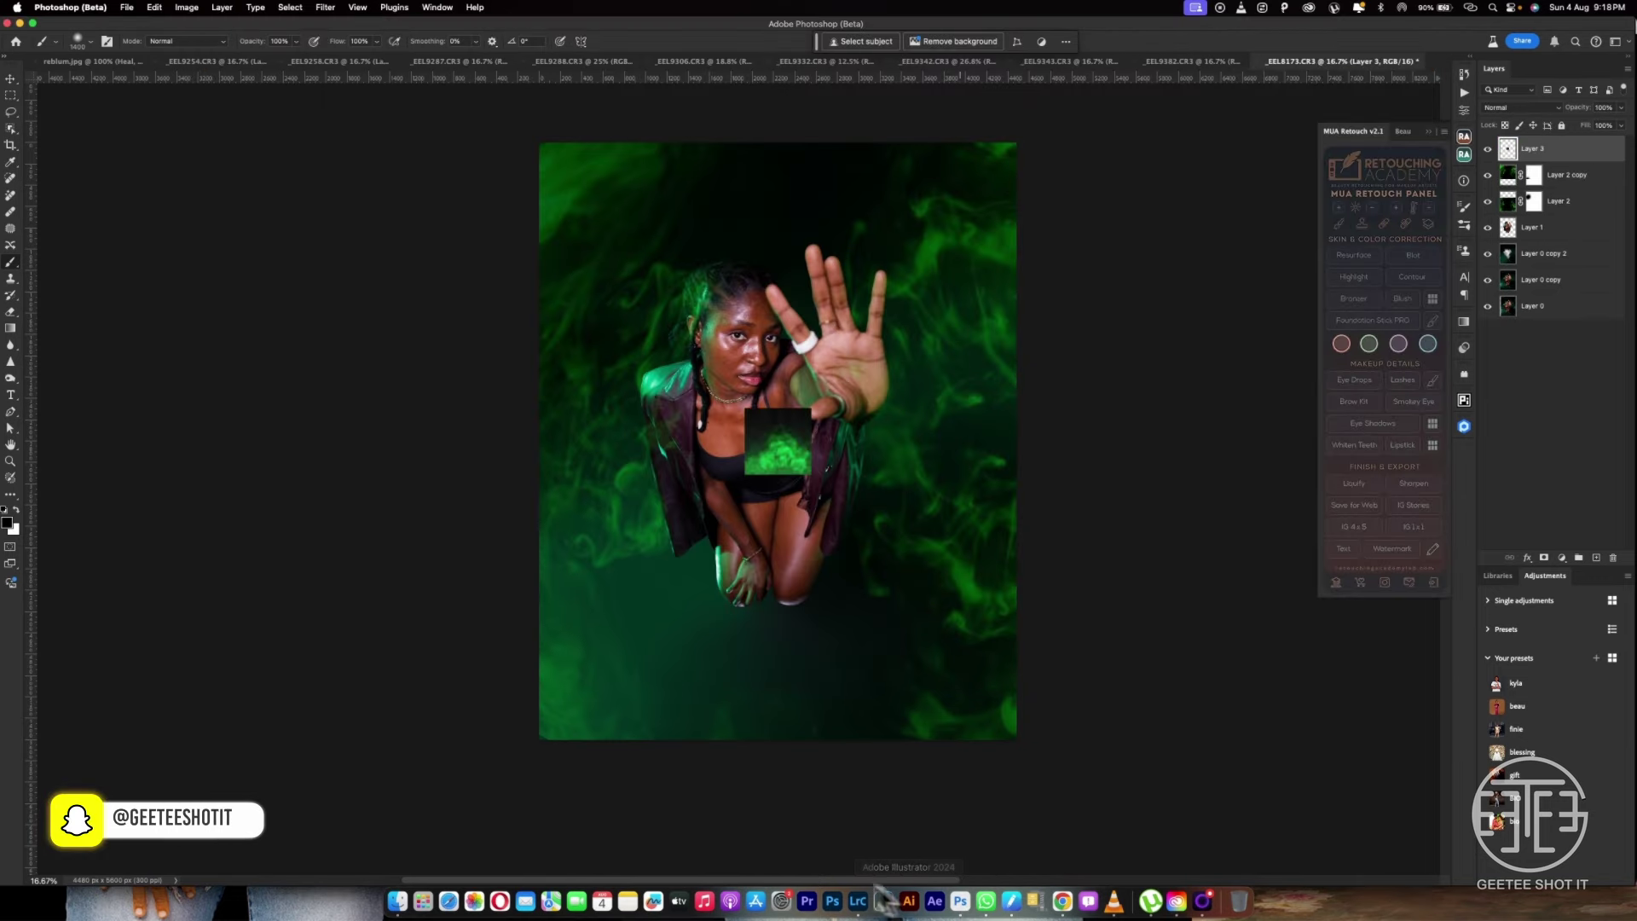
{"action": "key", "text": "super+t"}
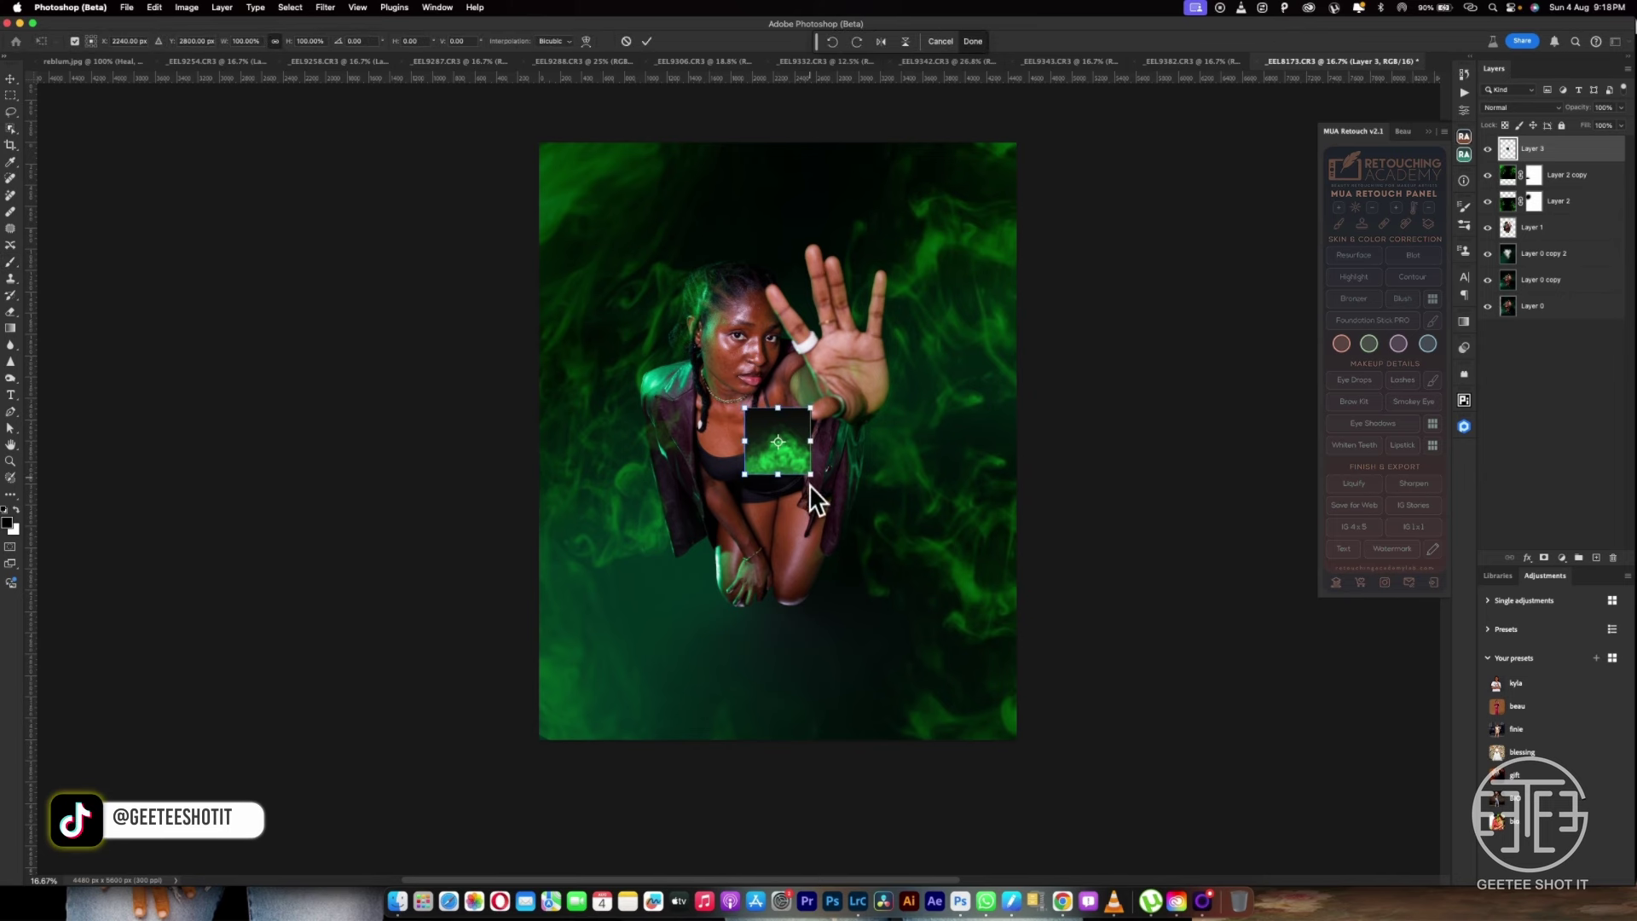
{"action": "left_click_drag", "start_coordinate": [810, 479], "coordinate": [1062, 713]}
{"action": "left_click_drag", "start_coordinate": [941, 577], "coordinate": [941, 601]}
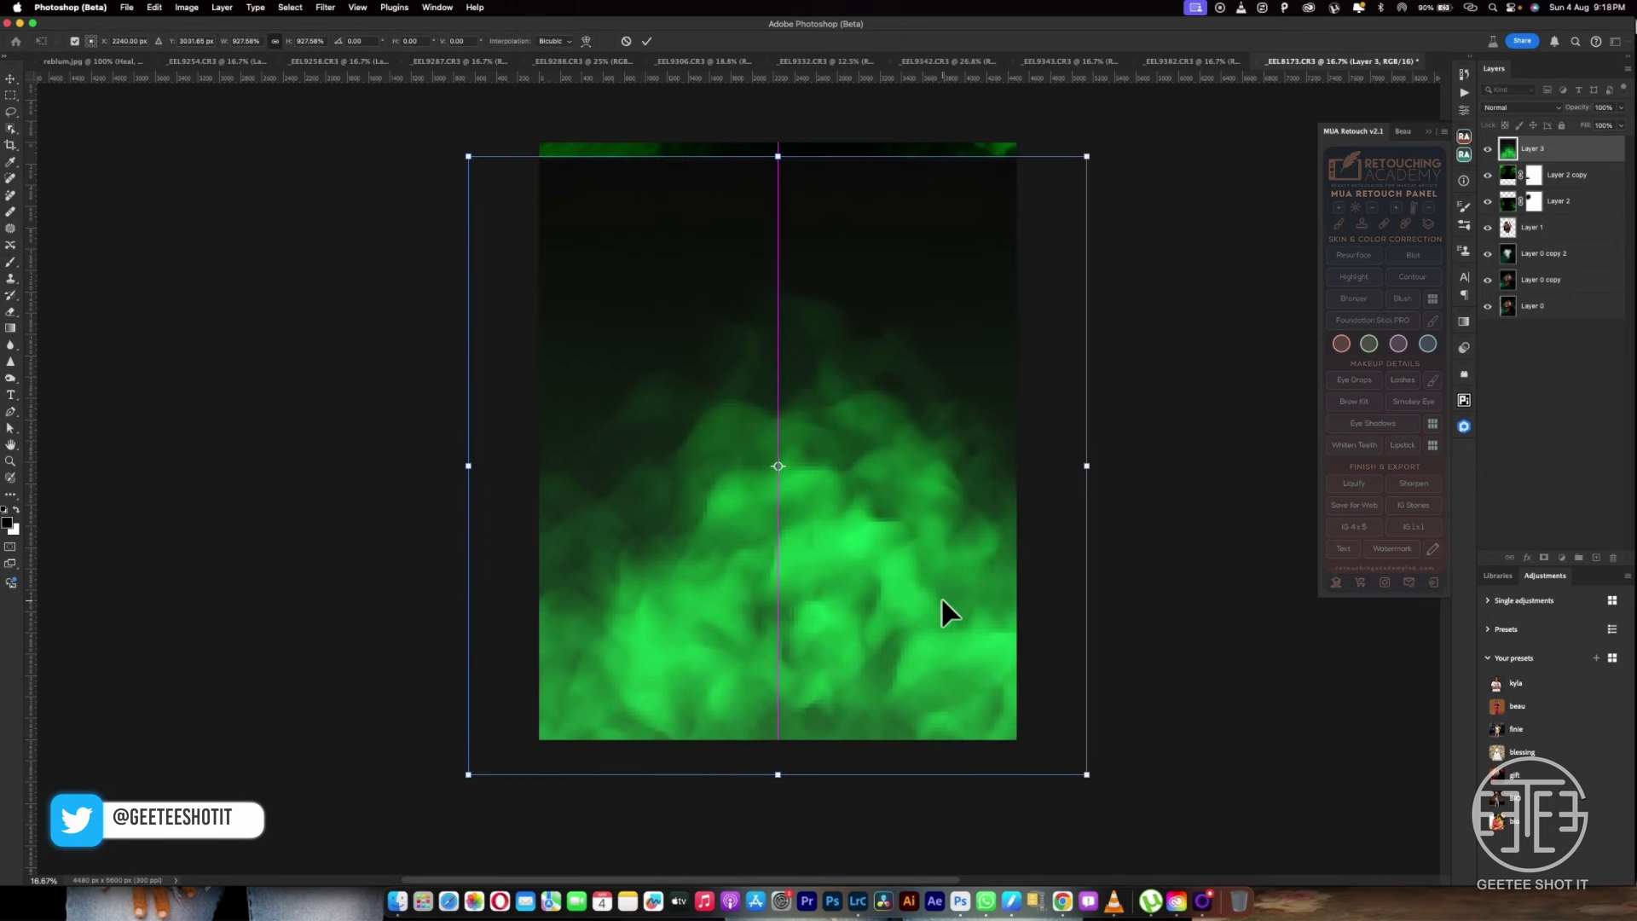
{"action": "key", "text": "Return"}
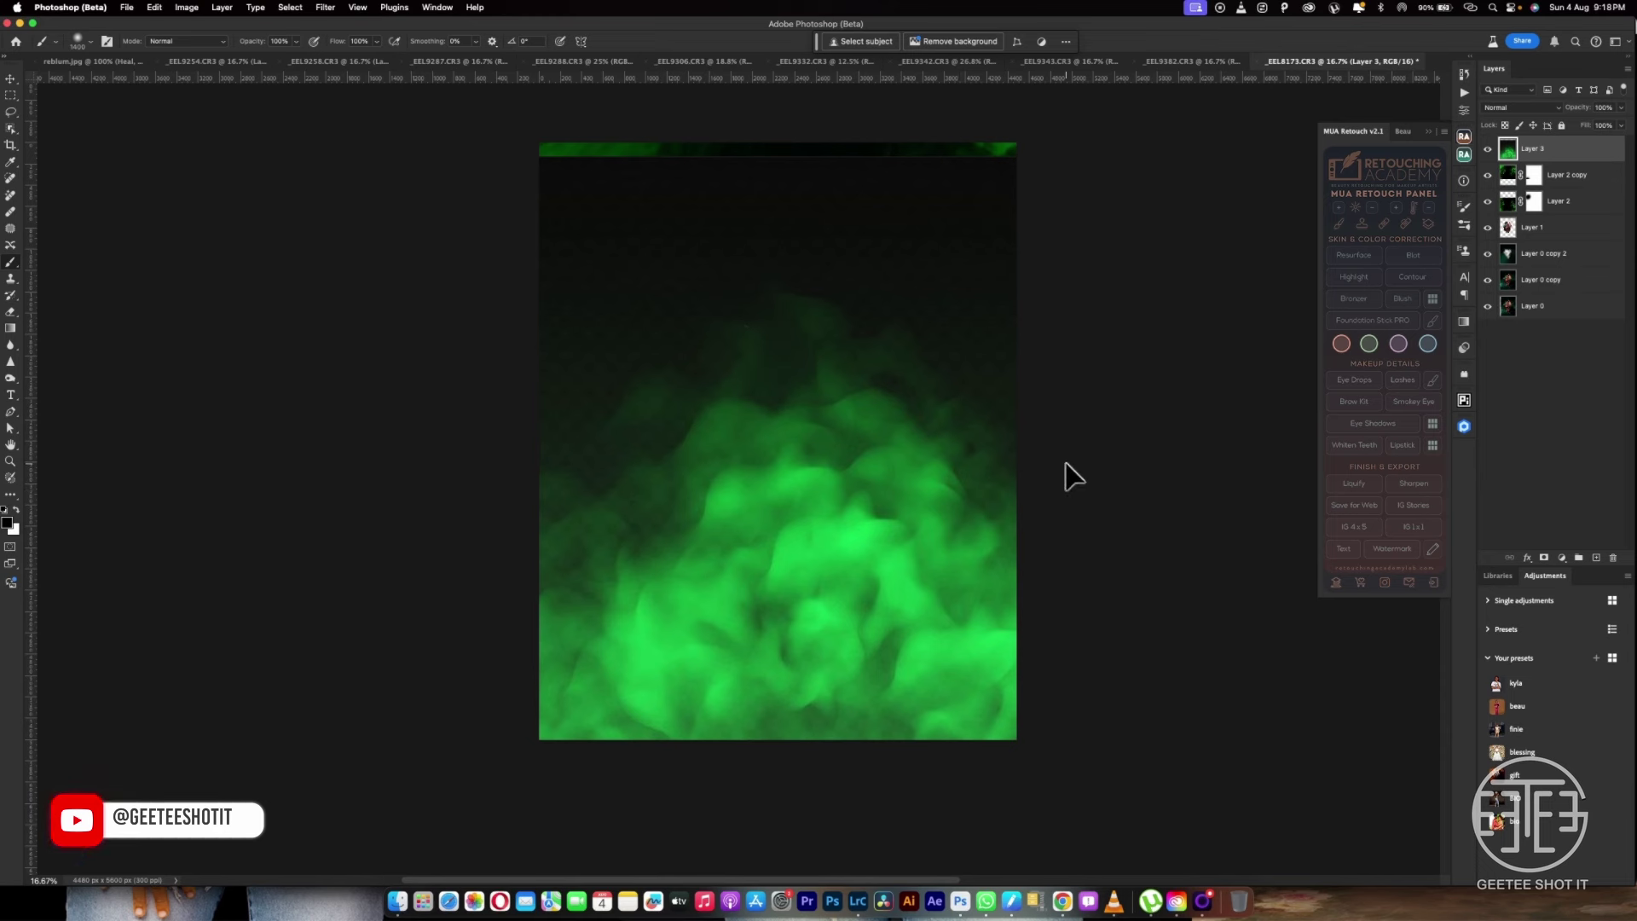
Increase the fog layer's contrast with Levels, raising the black input above 21 and lowering the white input to 204
{"action": "key", "text": "super+l"}
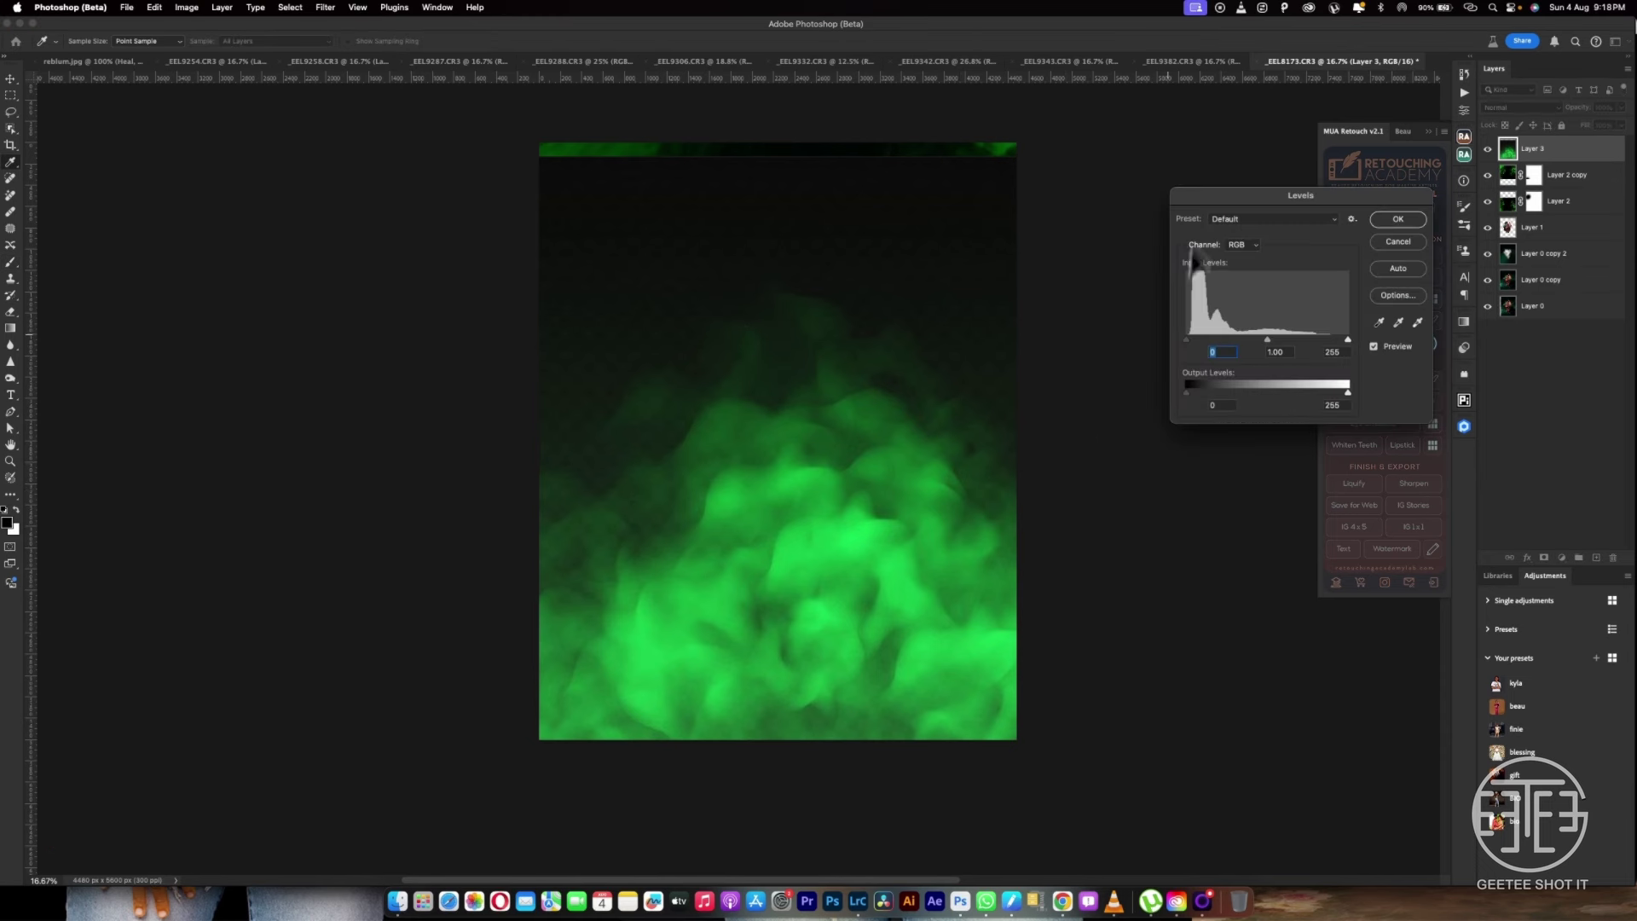
{"action": "left_click_drag", "start_coordinate": [1188, 341], "coordinate": [1201, 342]}
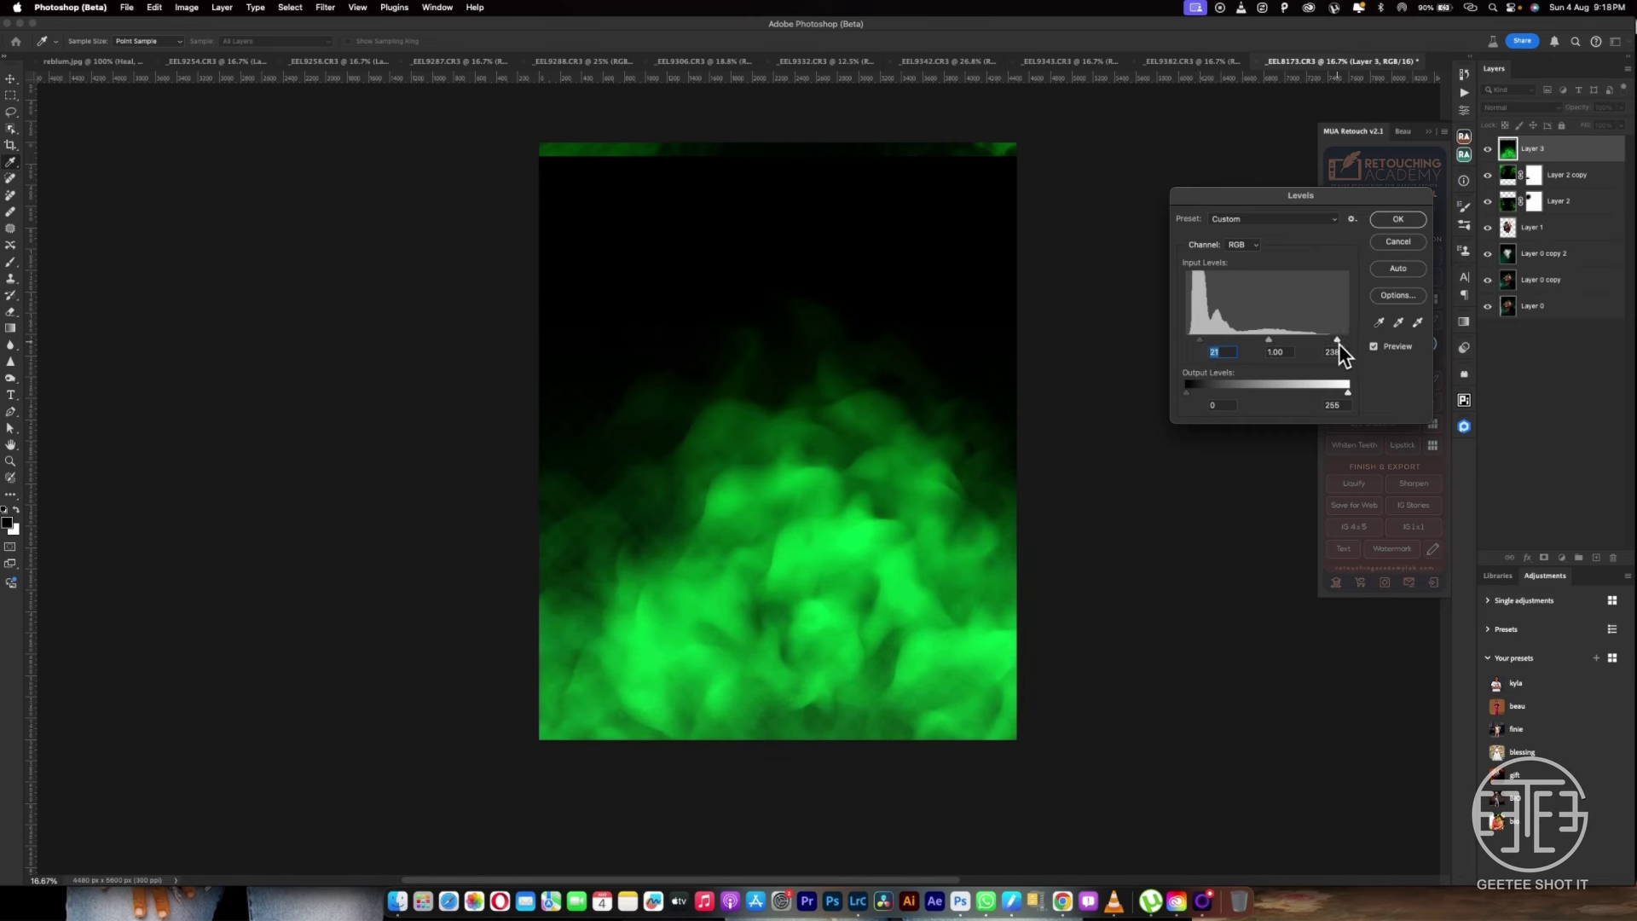
{"action": "left_click_drag", "start_coordinate": [1337, 340], "coordinate": [1315, 342]}
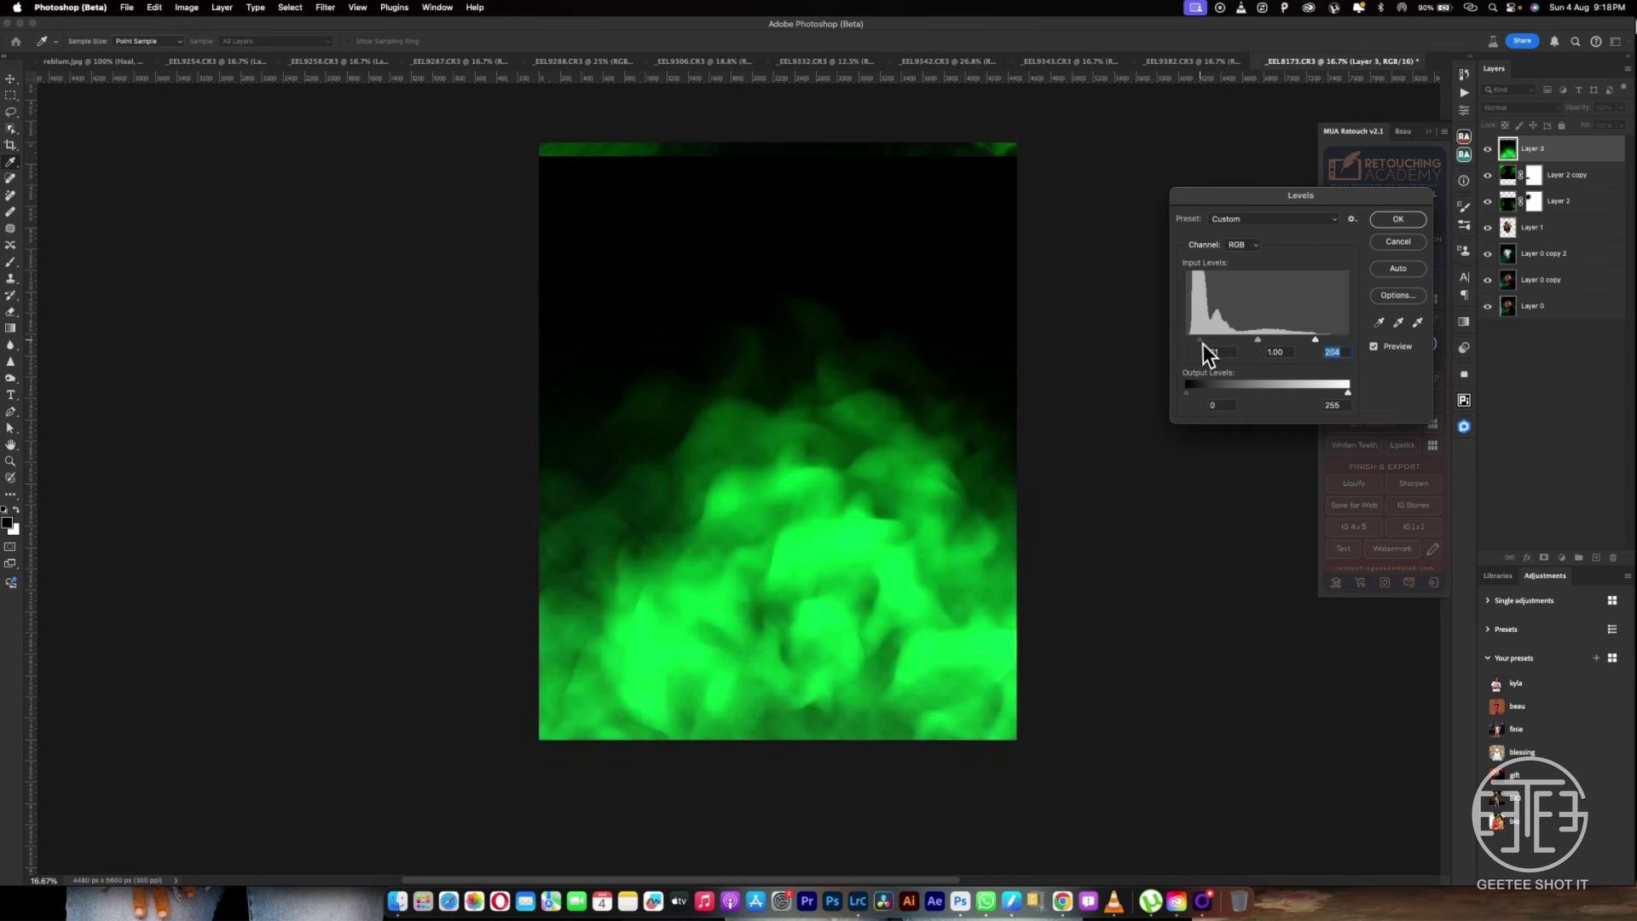
{"action": "left_click_drag", "start_coordinate": [1209, 337], "coordinate": [1270, 338]}
{"action": "left_click", "coordinate": [1398, 220]}
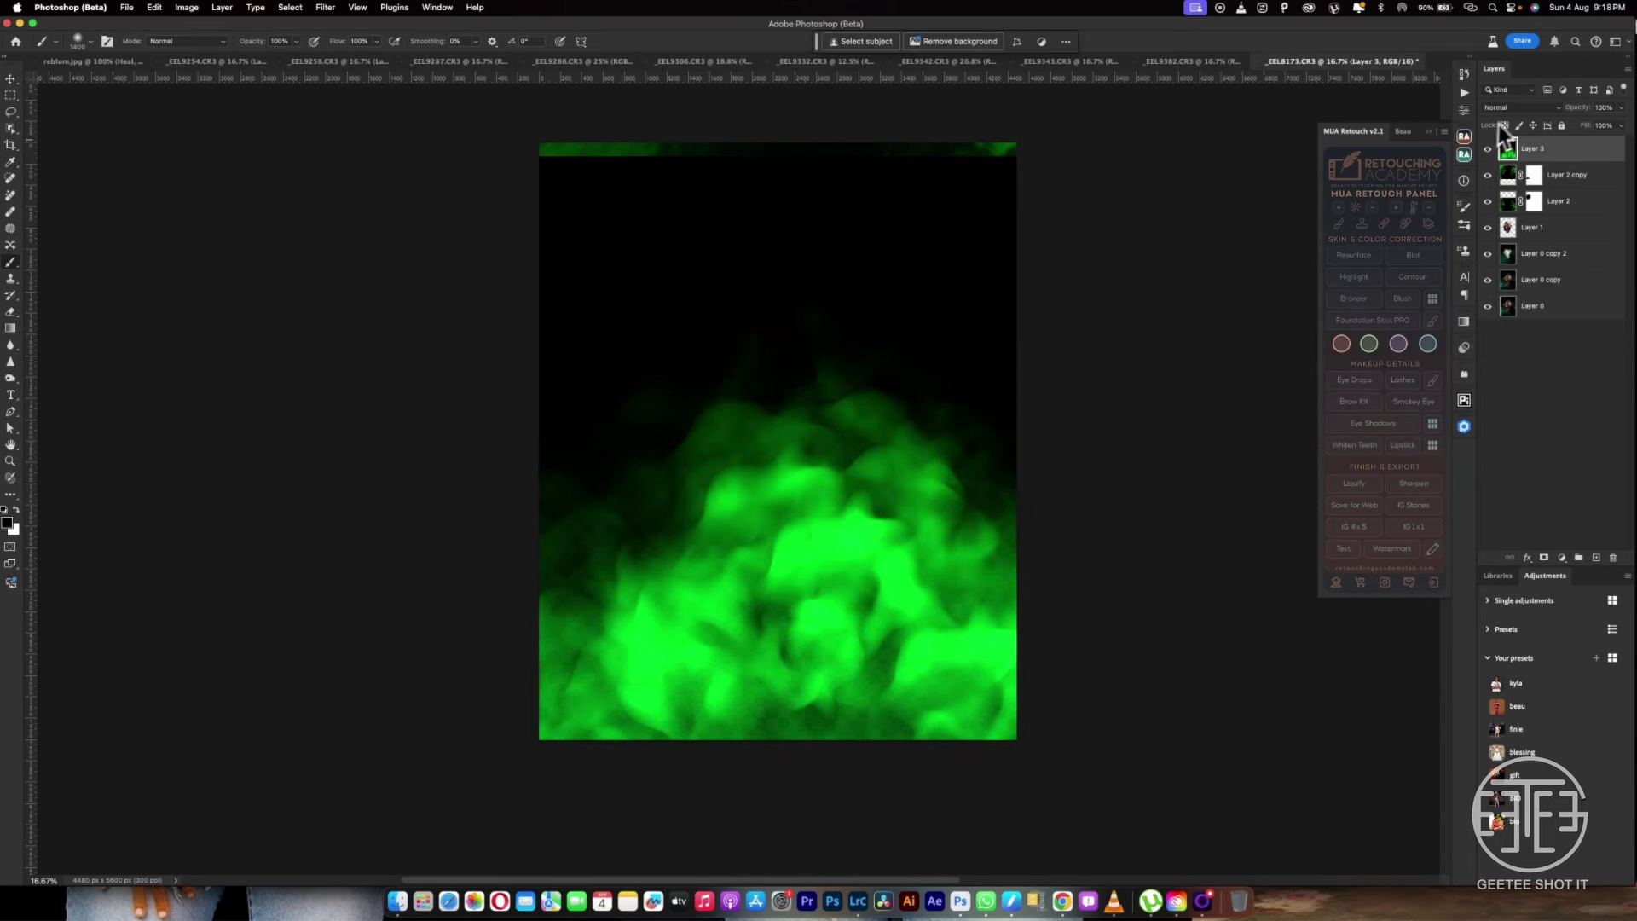
Set the fog layer's blend mode to Screen, move it down over the lower canvas and reduce its opacity to about 59%
{"action": "left_click", "coordinate": [1522, 107]}
{"action": "left_click", "coordinate": [1498, 235]}
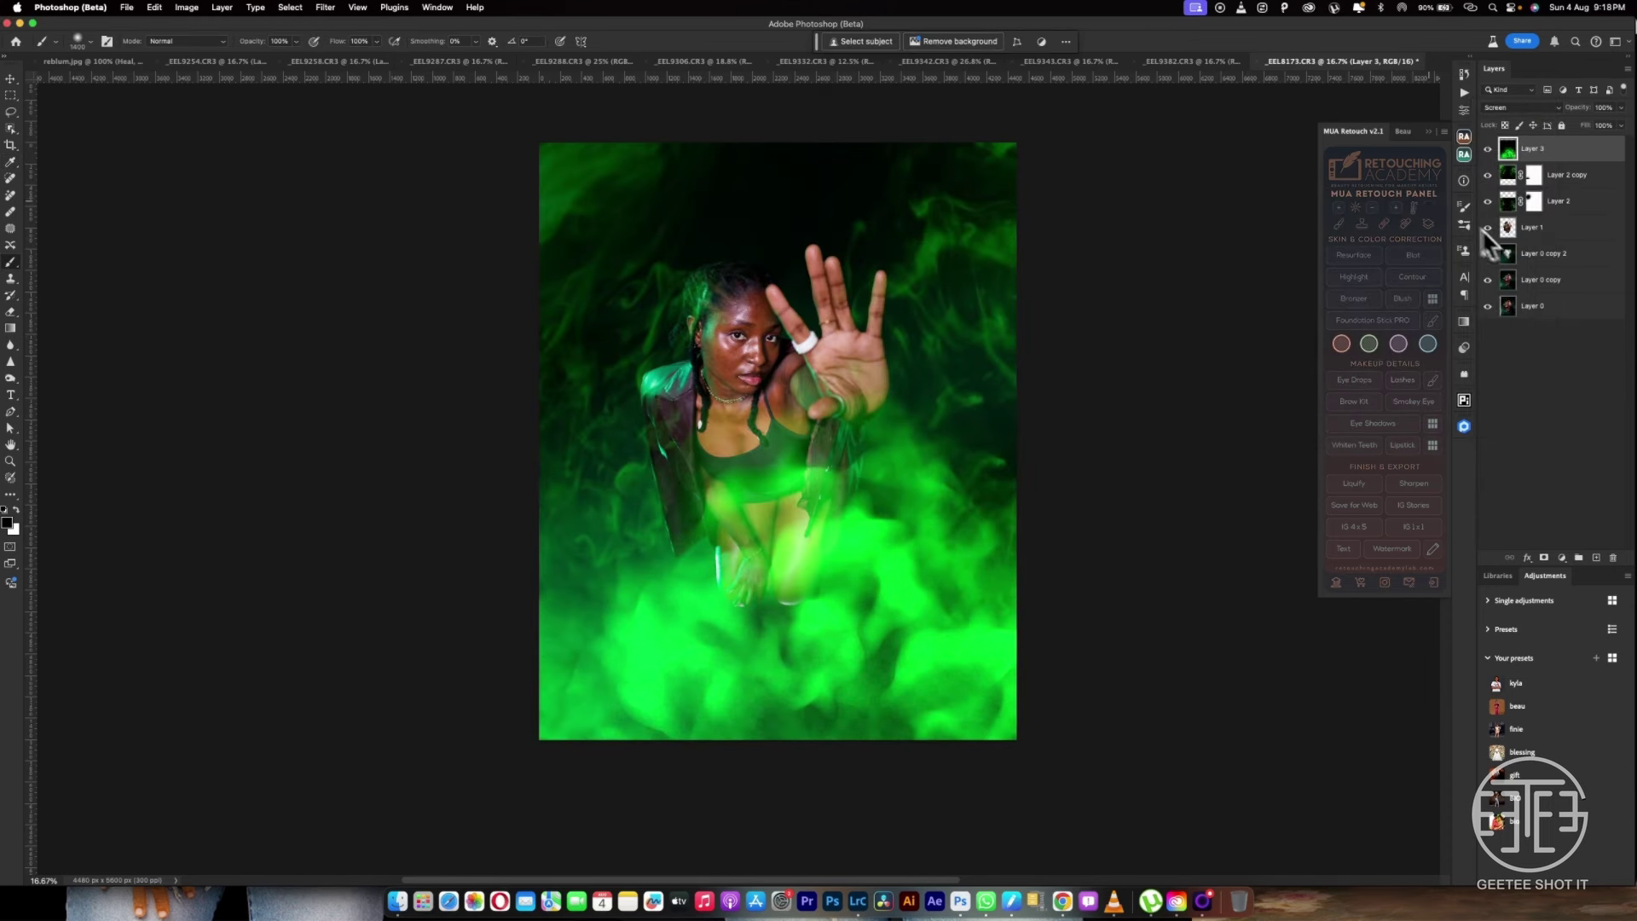
{"action": "left_click_drag", "start_coordinate": [893, 554], "coordinate": [862, 678]}
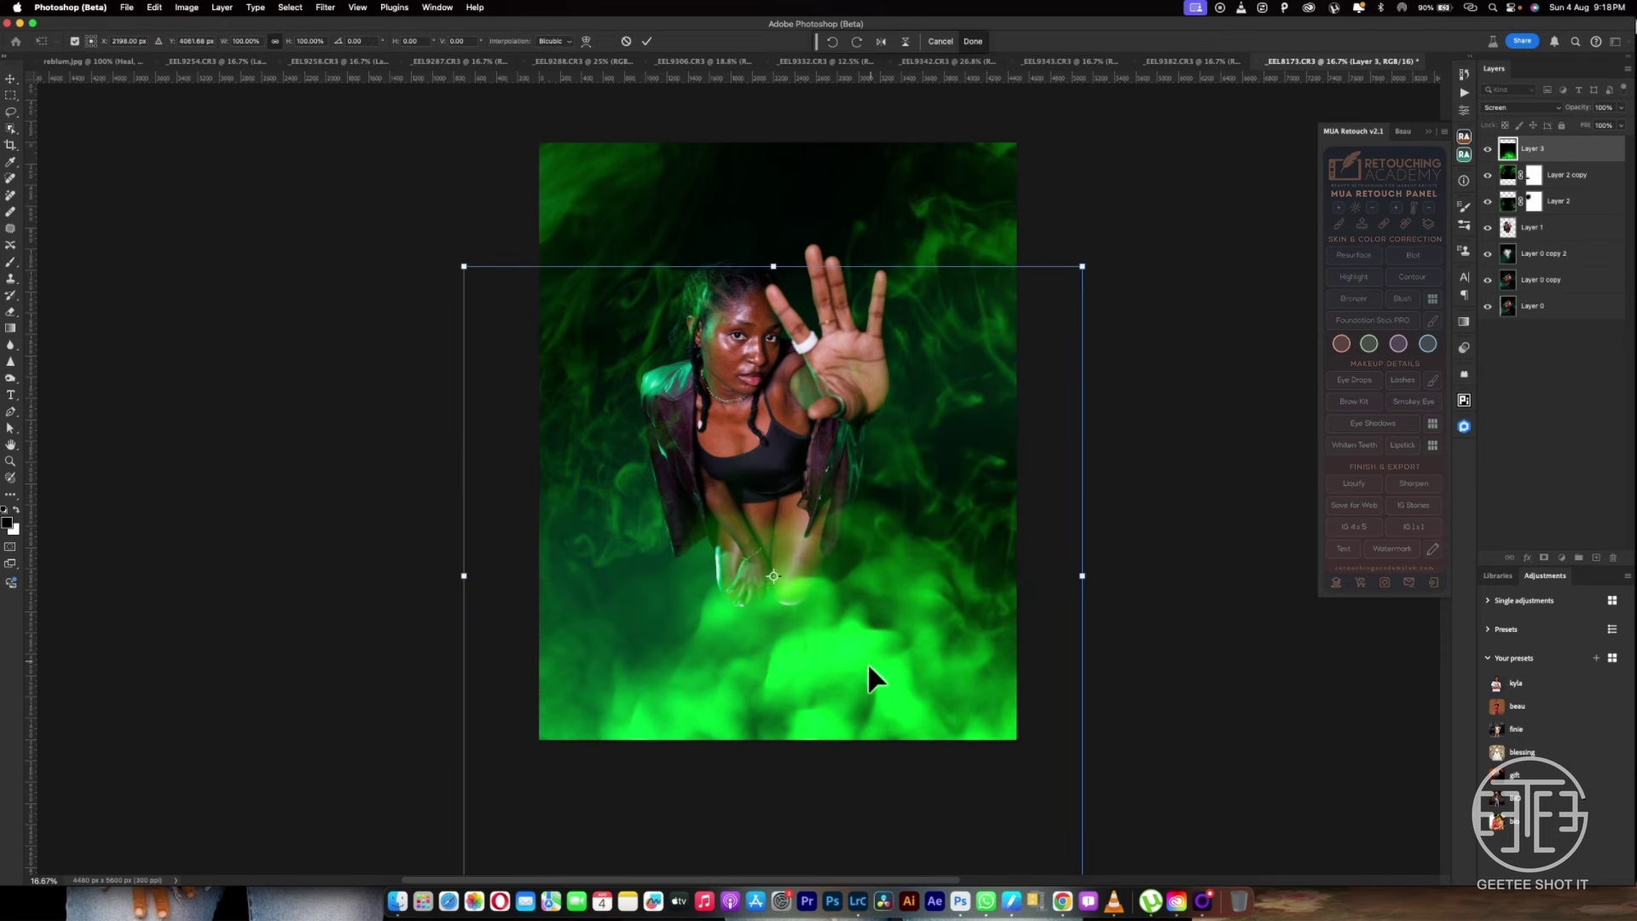
{"action": "key", "text": "Return"}
{"action": "left_click_drag", "start_coordinate": [1571, 122], "coordinate": [1563, 120]}
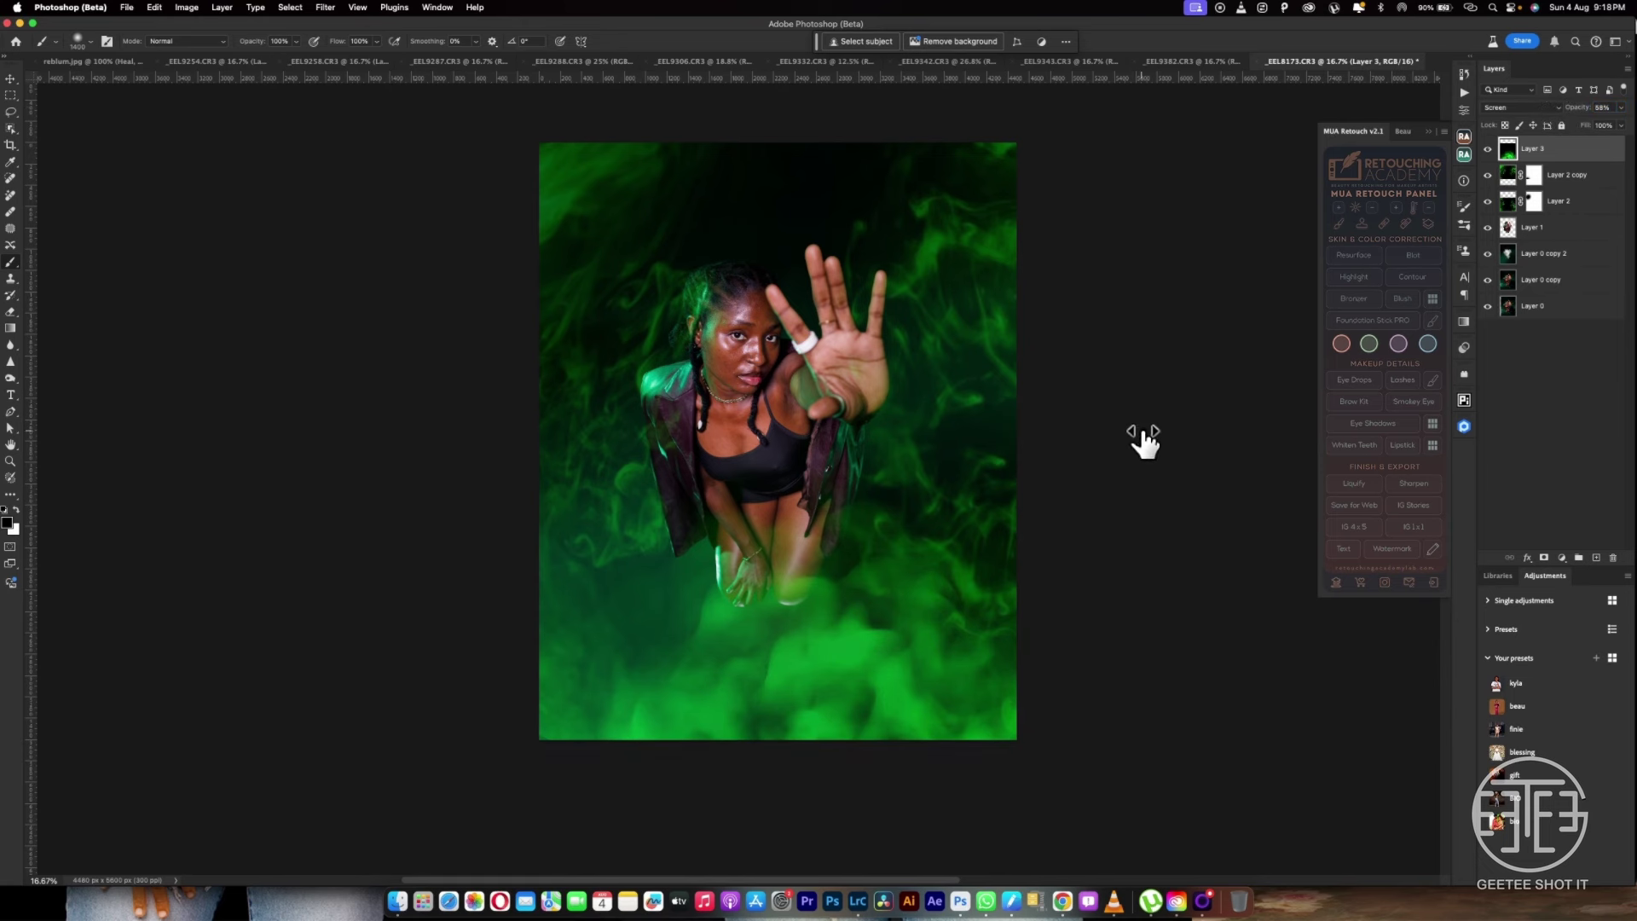
Duplicate the fog layer, flip the copy vertically and move it up so its fog fills the upper canvas
{"action": "key", "text": "super+j"}
{"action": "key", "text": "super+t"}
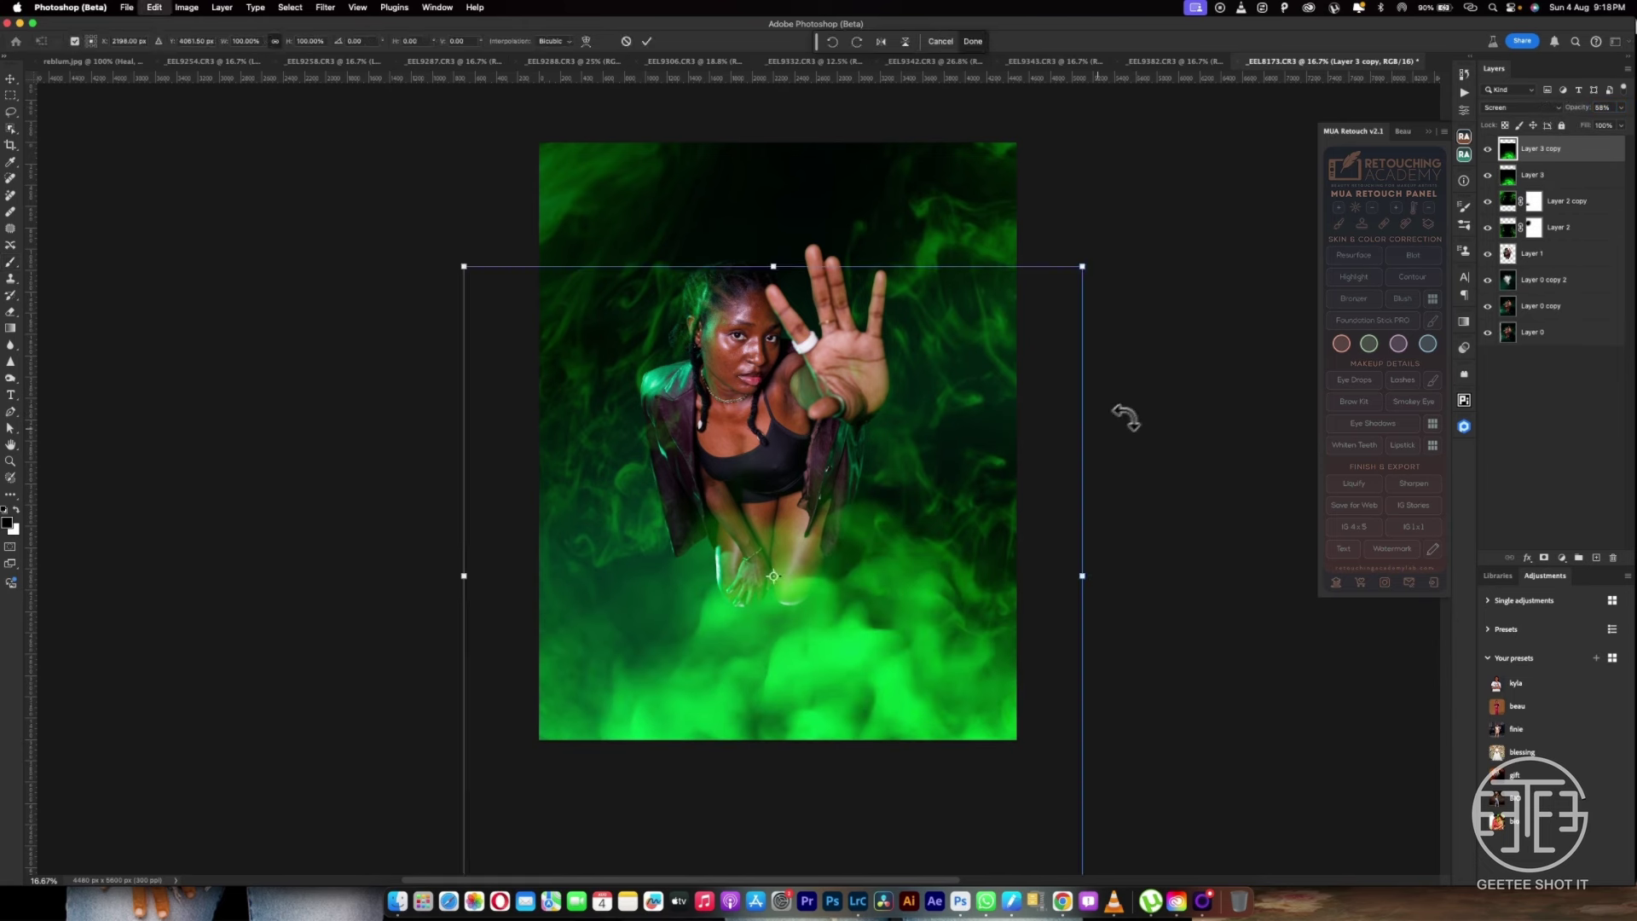
{"action": "right_click", "coordinate": [811, 564]}
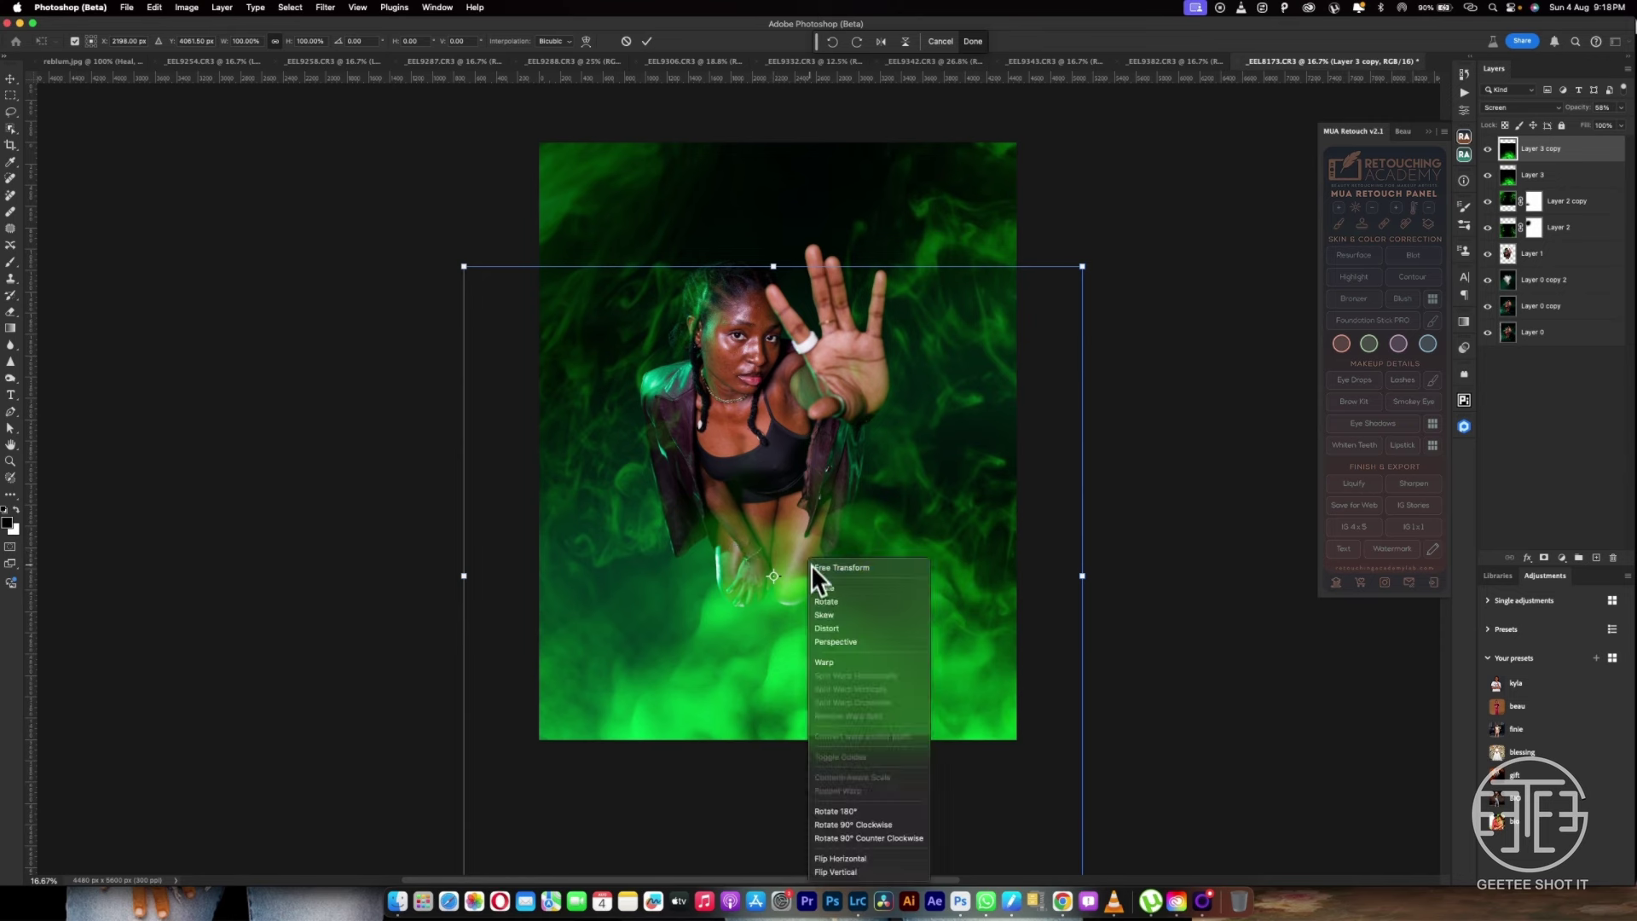
{"action": "left_click", "coordinate": [844, 872]}
{"action": "left_click_drag", "start_coordinate": [925, 563], "coordinate": [913, 374]}
{"action": "key", "text": "Return"}
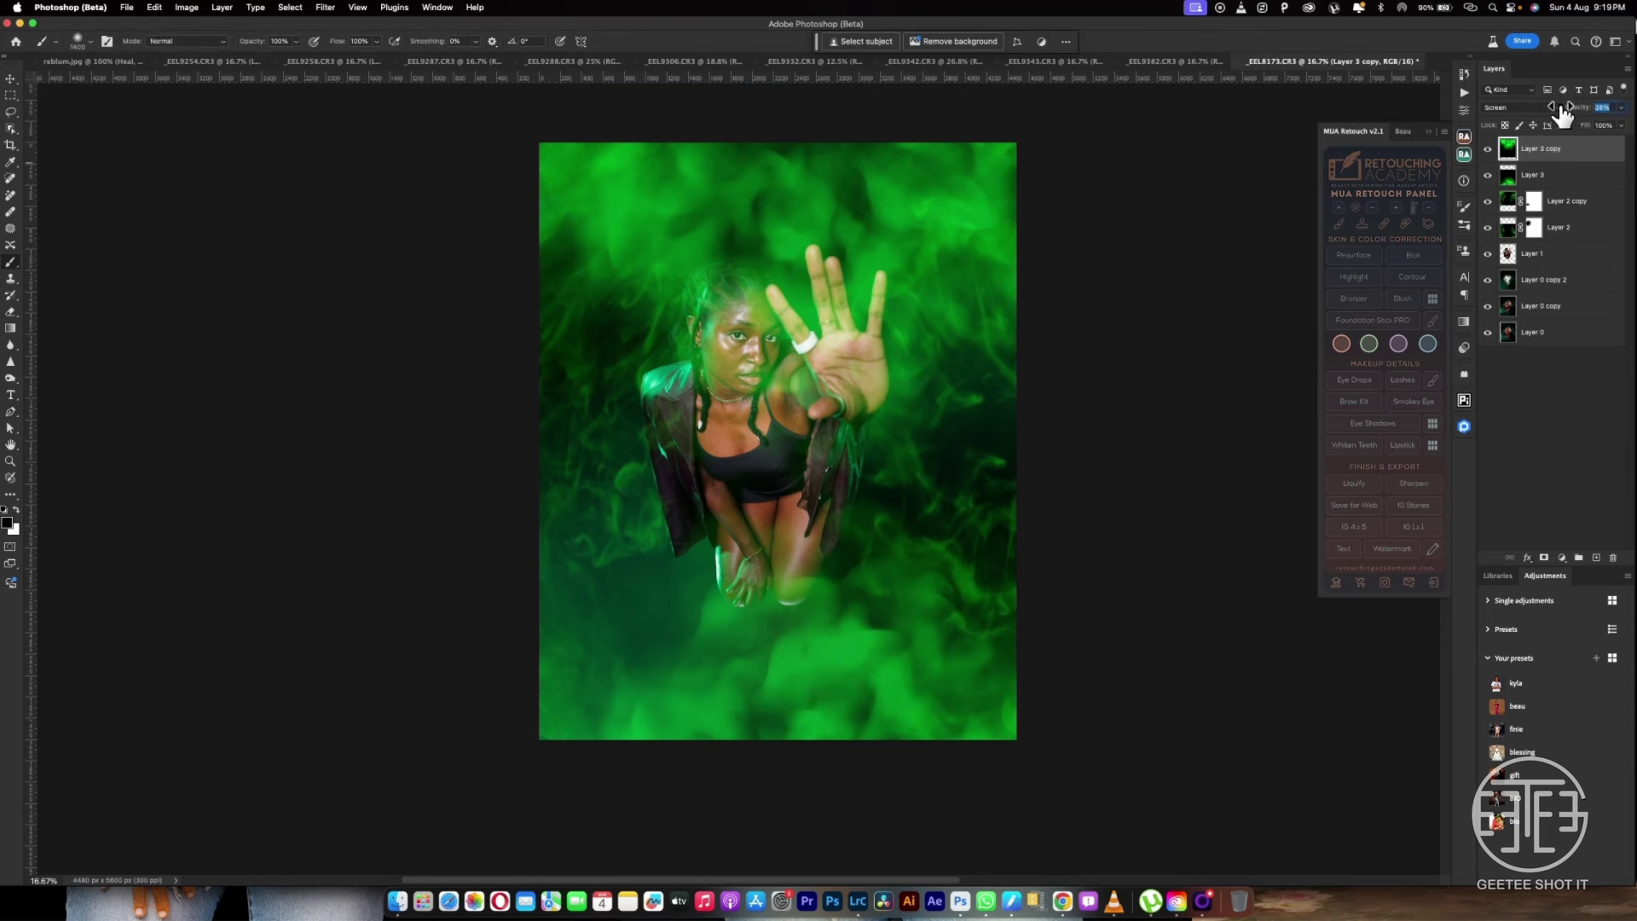
Lower the flipped fog copy's opacity to about 31% and reduce the original fog layer's opacity as well
{"action": "left_click_drag", "start_coordinate": [1563, 113], "coordinate": [1569, 116]}
{"action": "left_click", "coordinate": [1567, 174]}
{"action": "left_click", "coordinate": [1561, 153]}
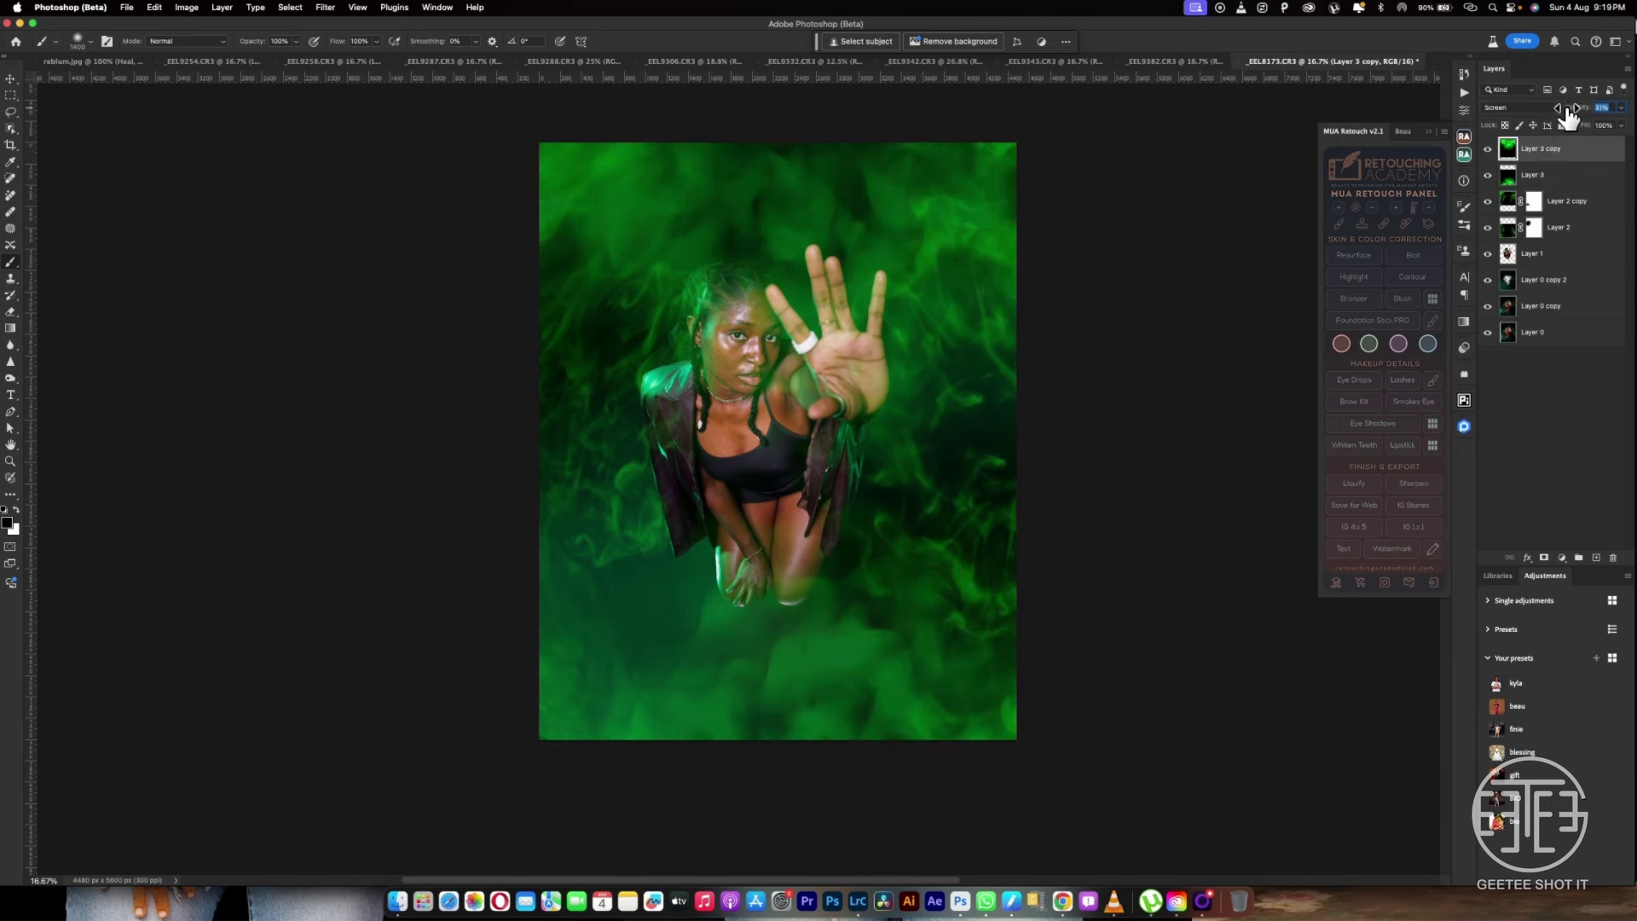
Group the four smoke and fog layers and add a layer mask to the group
{"action": "left_click", "coordinate": [1560, 238], "text": "shift"}
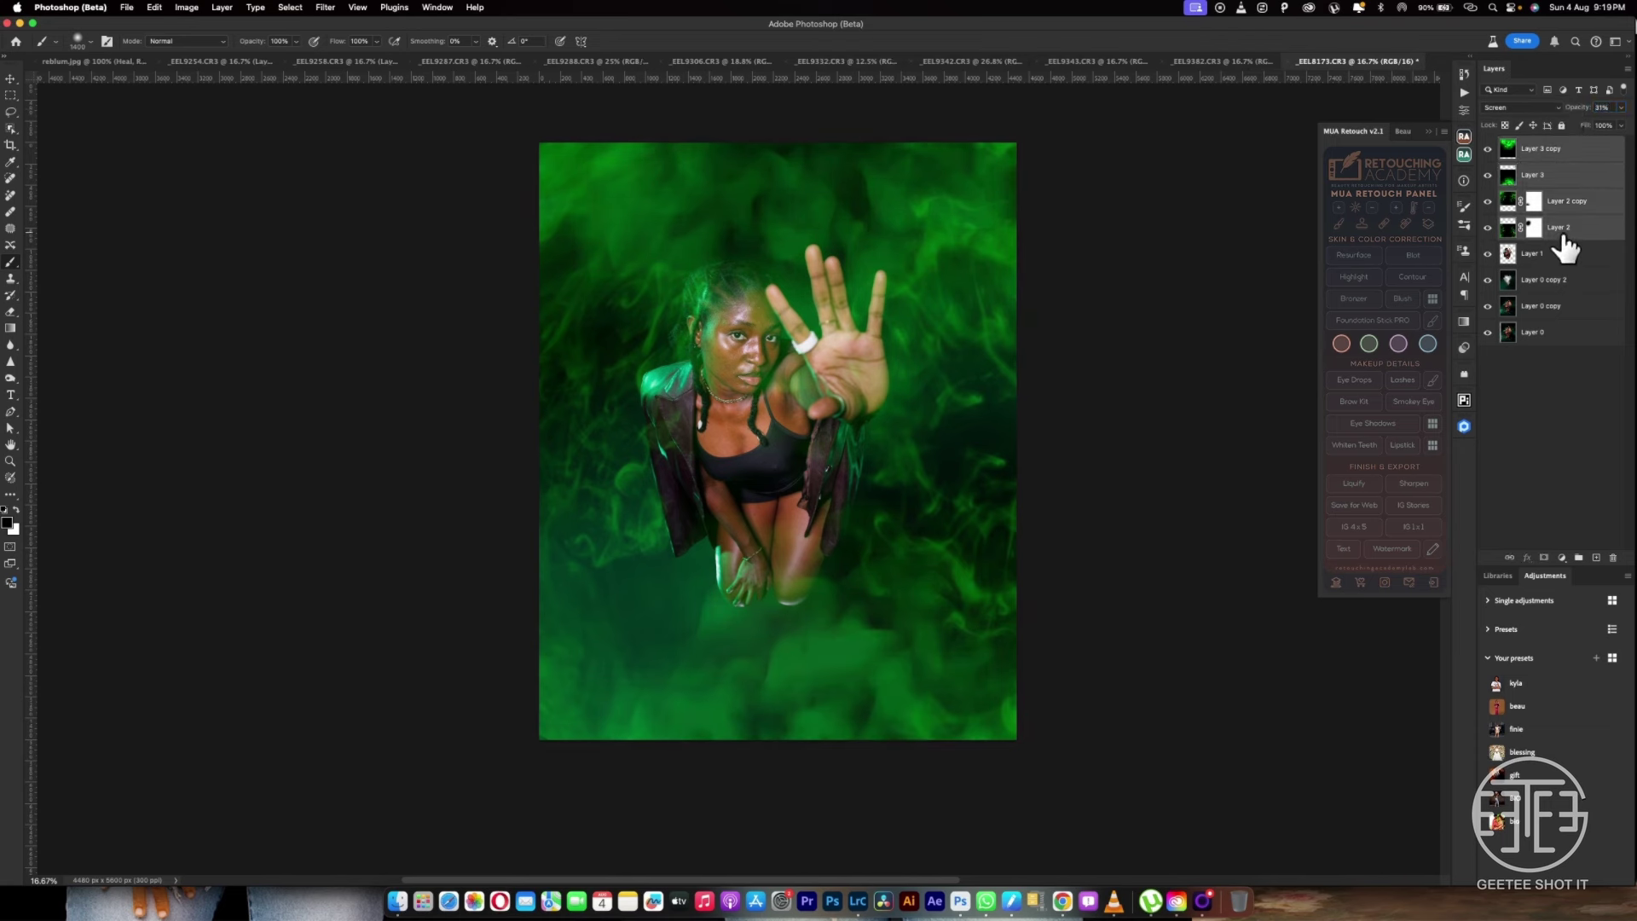
{"action": "key", "text": "super+g"}
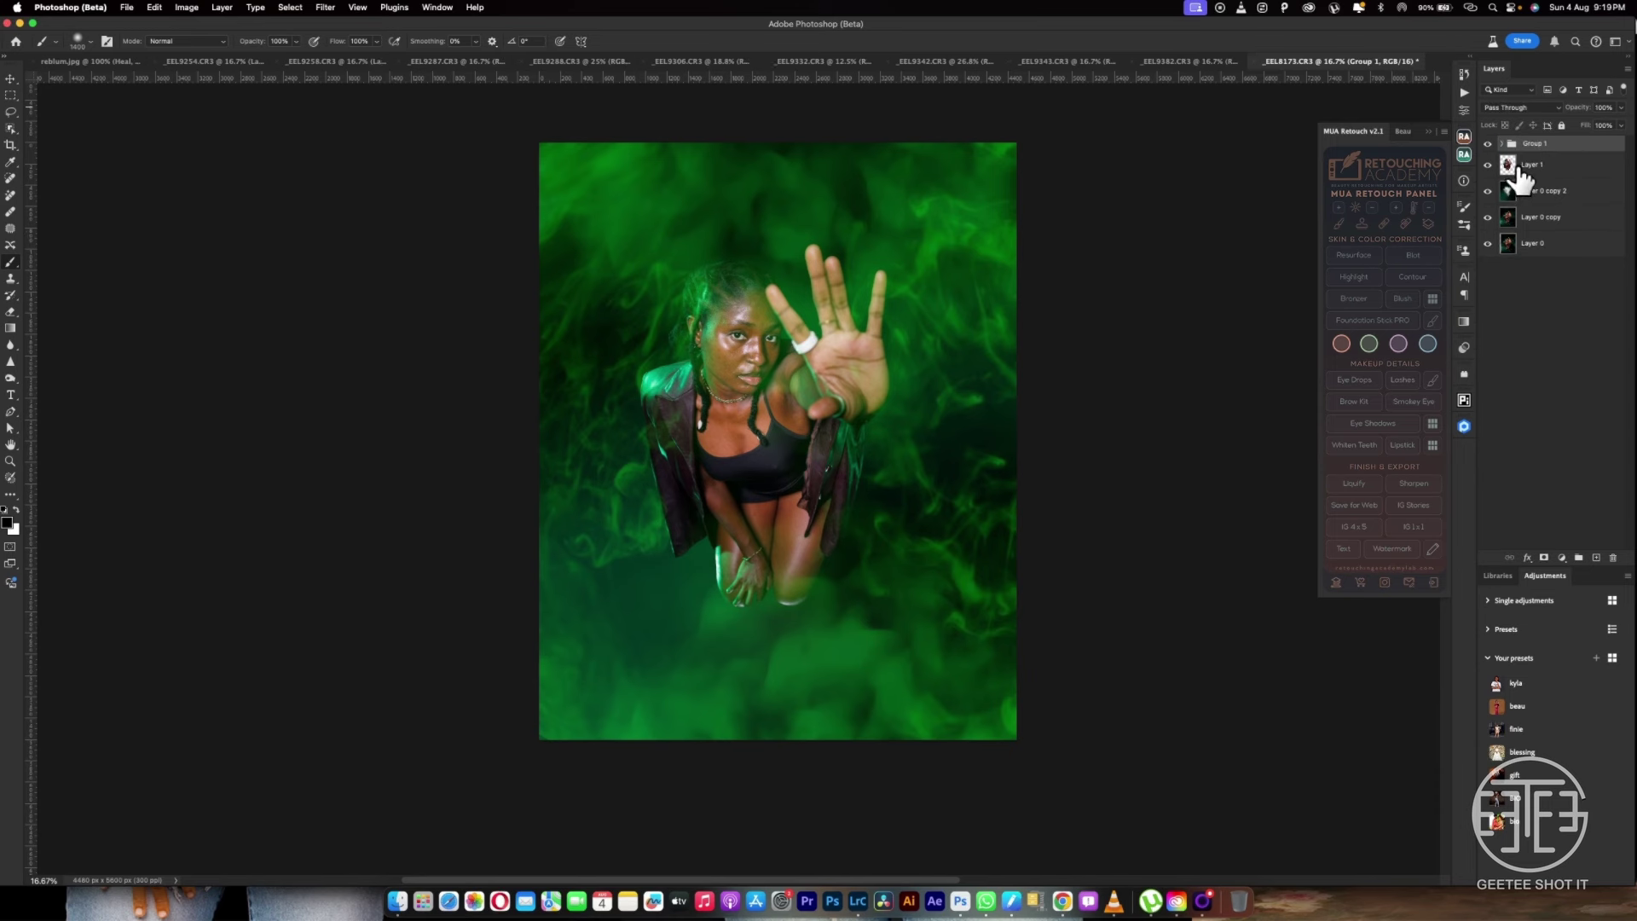
{"action": "left_click", "coordinate": [1543, 558]}
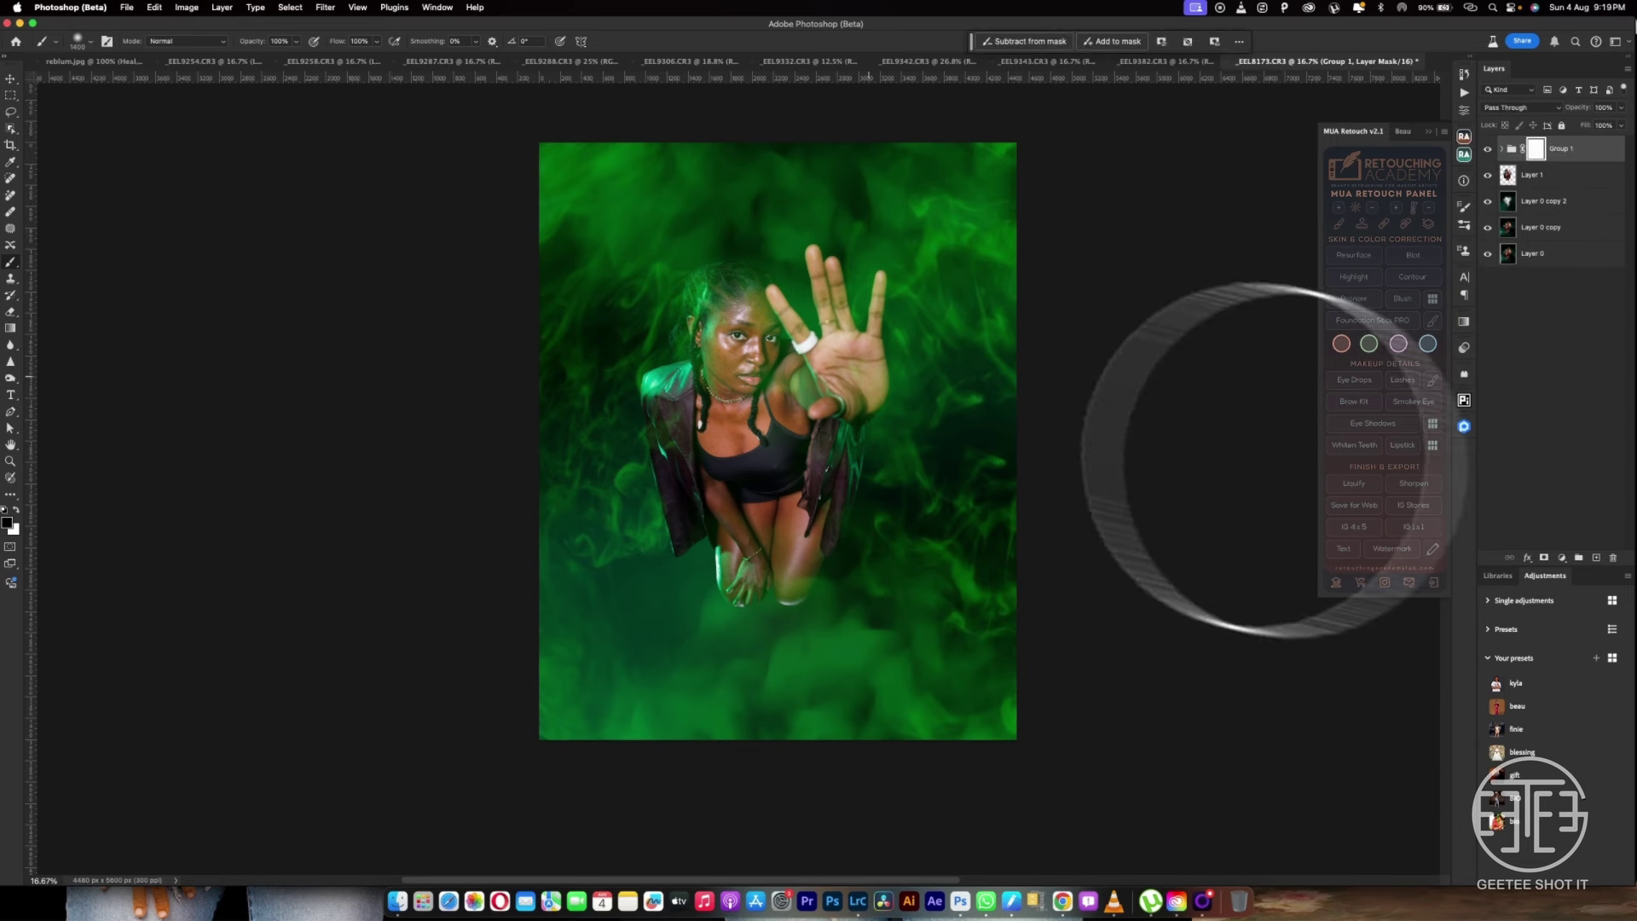
Paint black on the group's mask with an enlarged soft brush to clear the fog from the face and raised hand
{"action": "key", "text": "bracketright"}
{"action": "key", "text": "bracketright"}
{"action": "key", "text": "bracketright"}
{"action": "left_click", "coordinate": [741, 331]}
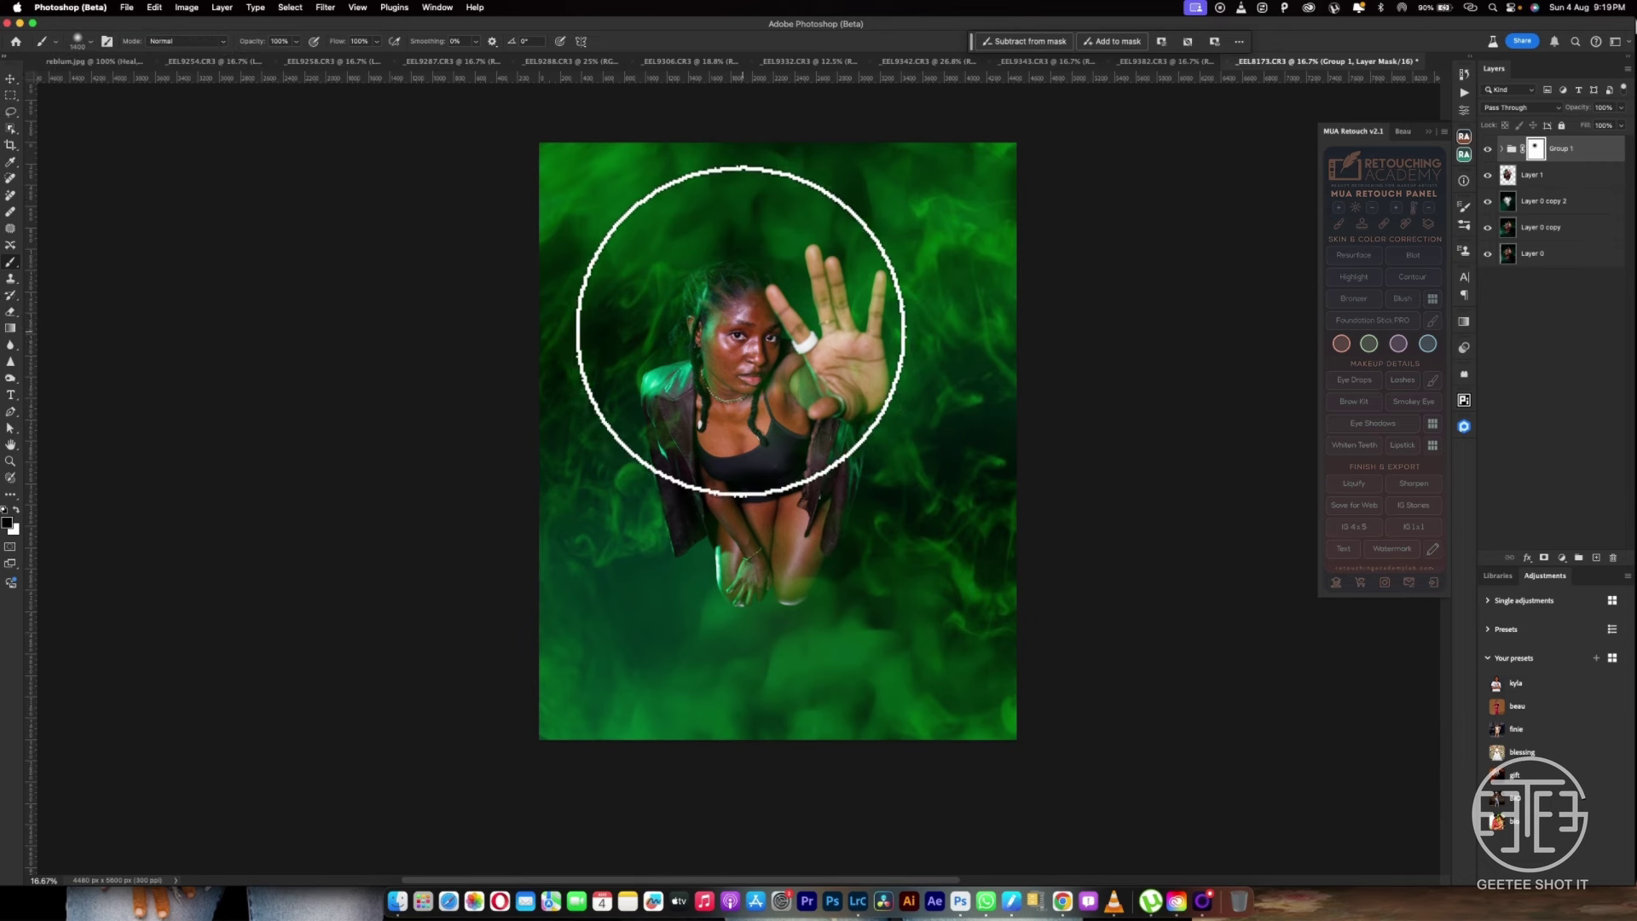
{"action": "key", "text": "bracketright"}
{"action": "key", "text": "bracketright"}
{"action": "left_click", "coordinate": [800, 338]}
{"action": "key", "text": "bracketright"}
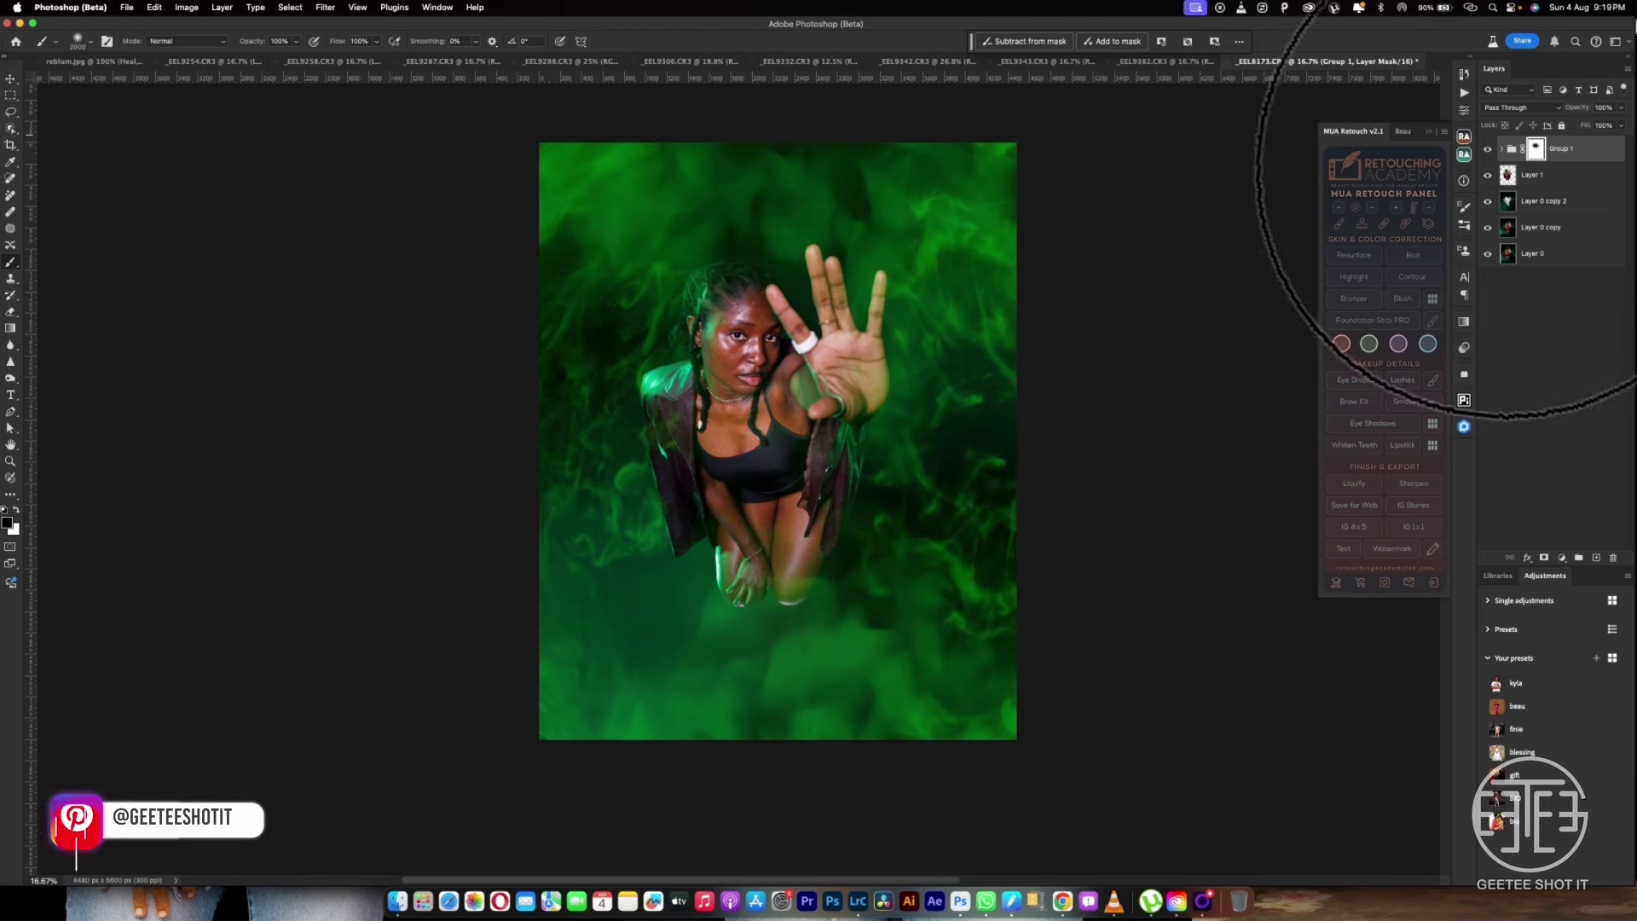
Mask the fog off the whole subject using a selection loaded from Layer 1, and lower the group's opacity to about 75%
{"action": "left_click", "coordinate": [1507, 175], "text": "super"}
{"action": "mouse_move", "coordinate": [769, 323]}
{"action": "left_mouse_down"}
{"action": "mouse_move", "coordinate": [733, 332]}
{"action": "mouse_move", "coordinate": [819, 354]}
{"action": "mouse_move", "coordinate": [804, 410]}
{"action": "mouse_move", "coordinate": [822, 462]}
{"action": "left_mouse_up"}
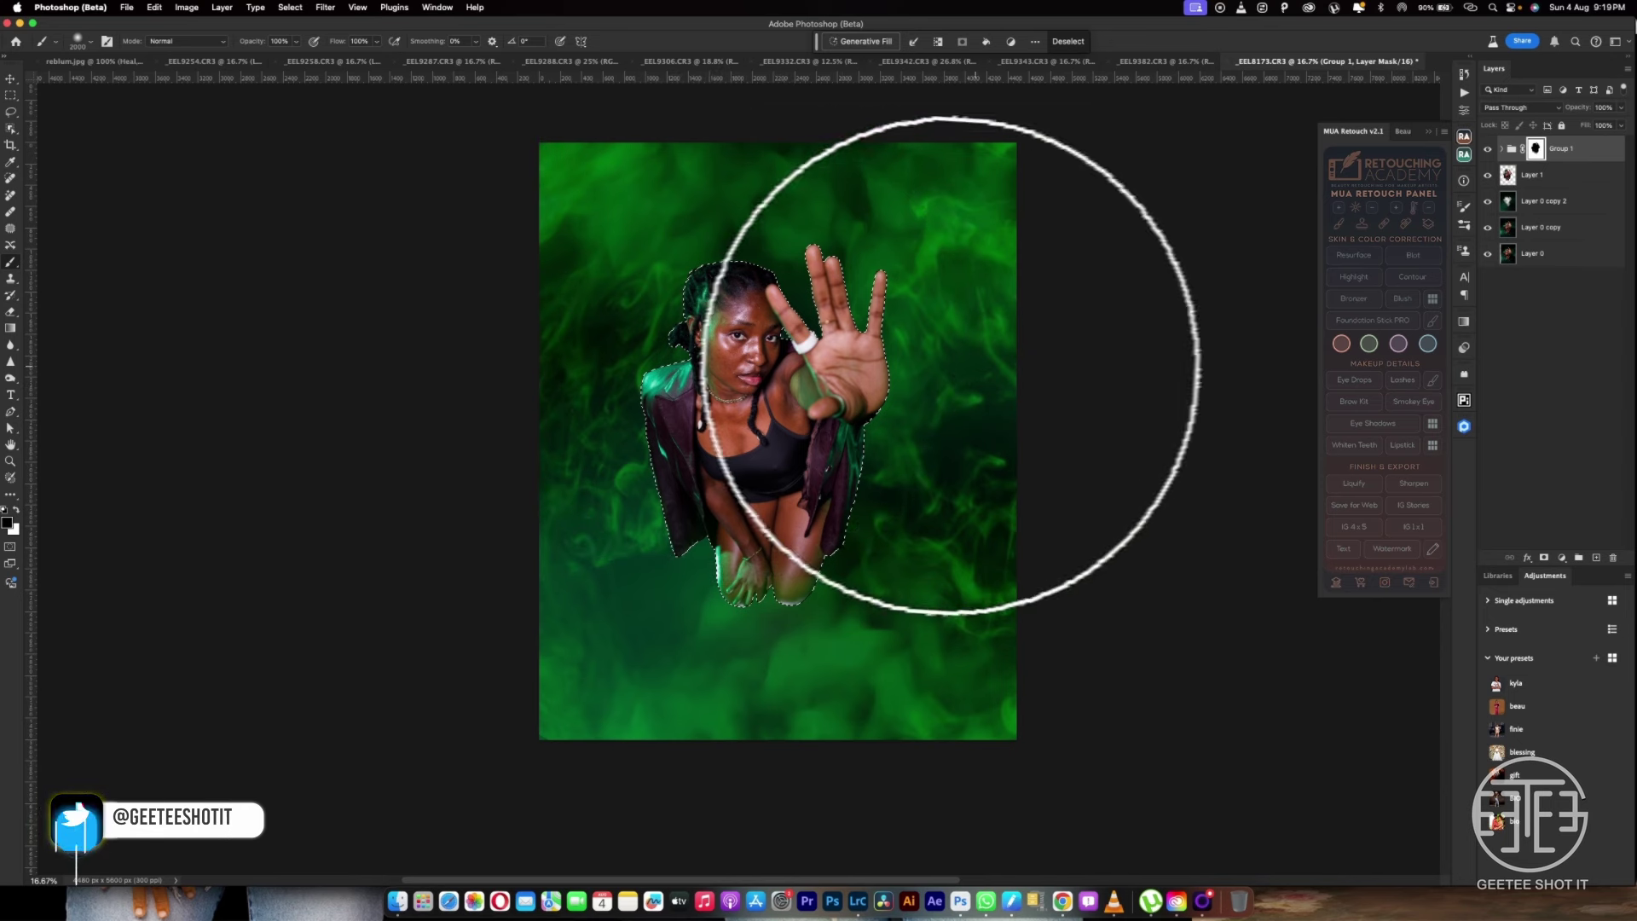
{"action": "key", "text": "super+d"}
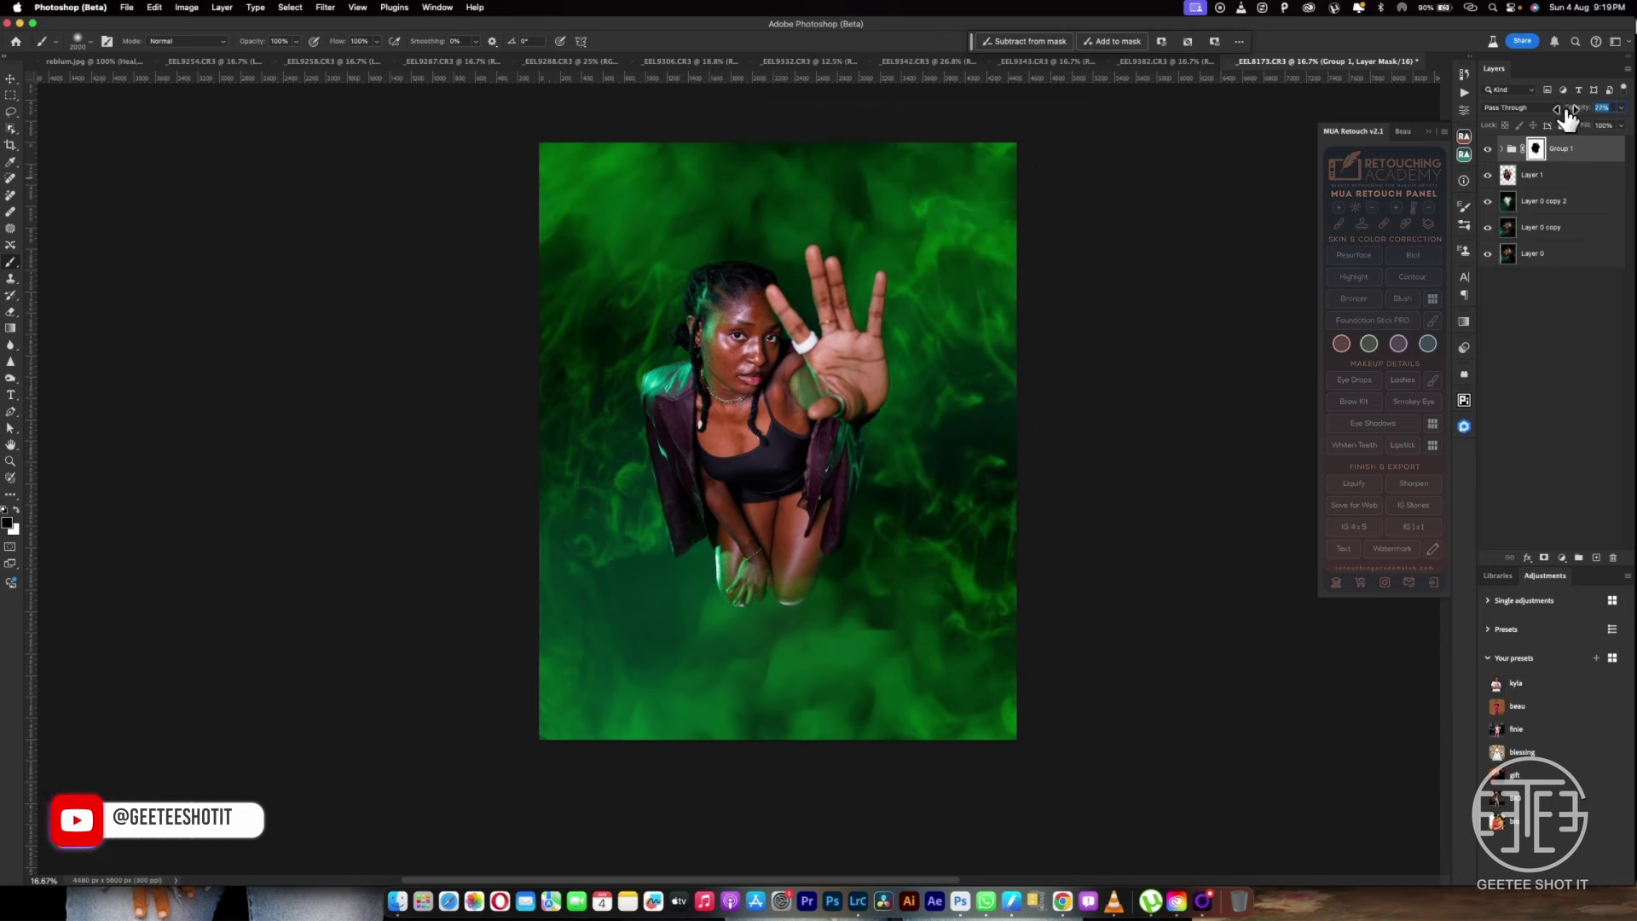
{"action": "left_click_drag", "start_coordinate": [1567, 110], "coordinate": [1565, 110]}
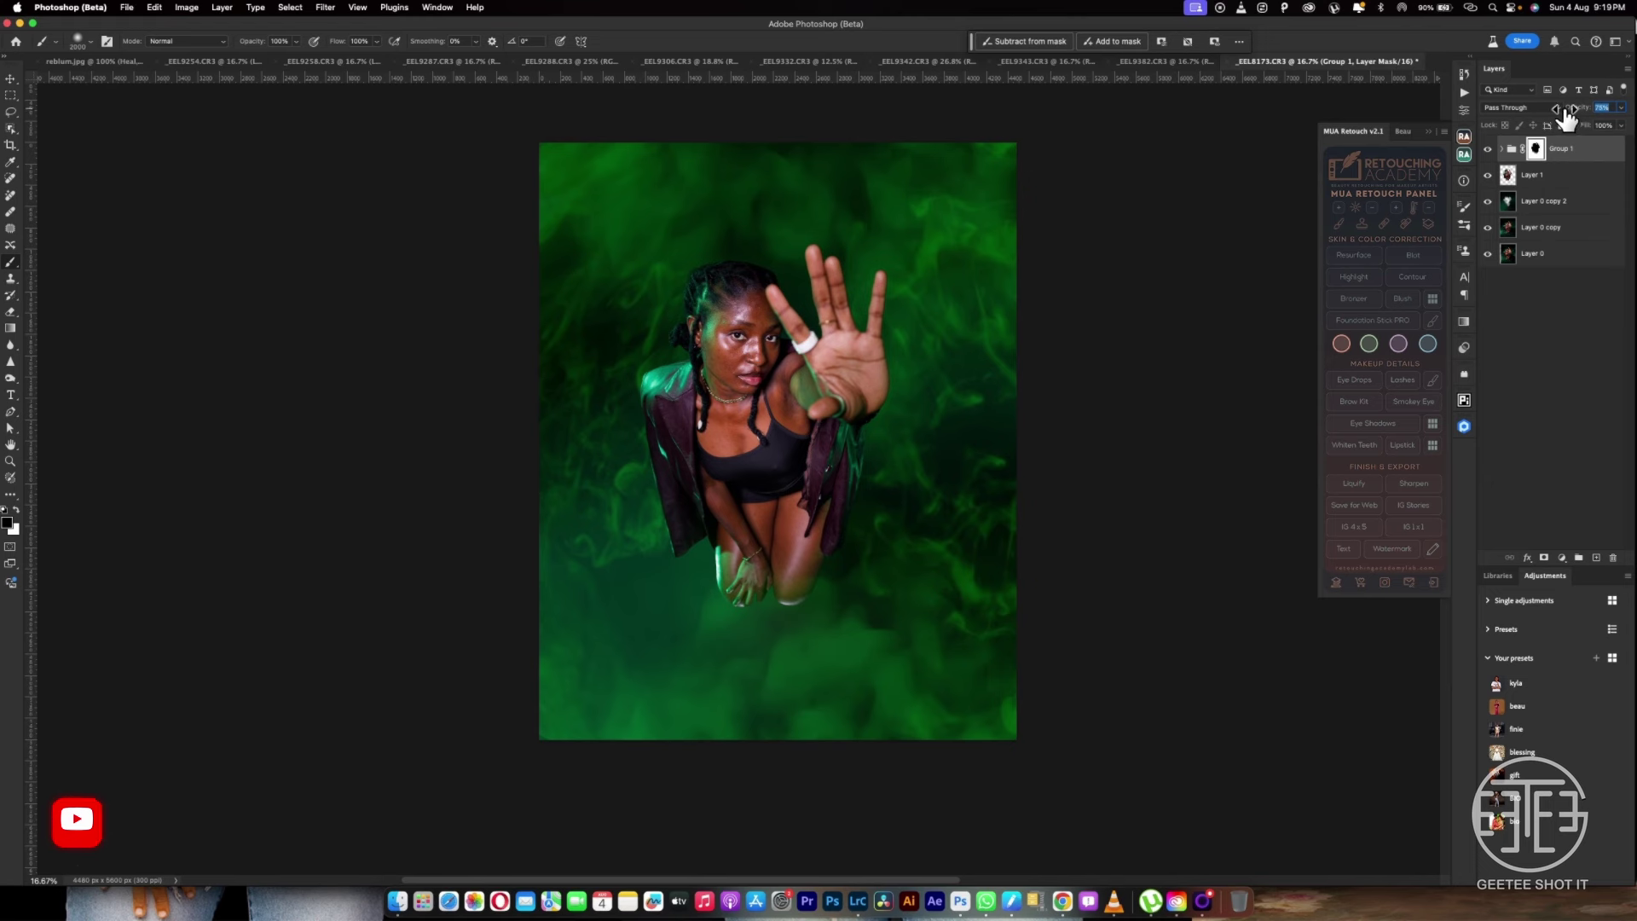
Duplicate the flipped fog layer inside the group, rotate the copy 90° clockwise and shift it slightly down along the canvas's right side
{"action": "left_click", "coordinate": [1503, 149]}
{"action": "left_click", "coordinate": [1540, 176]}
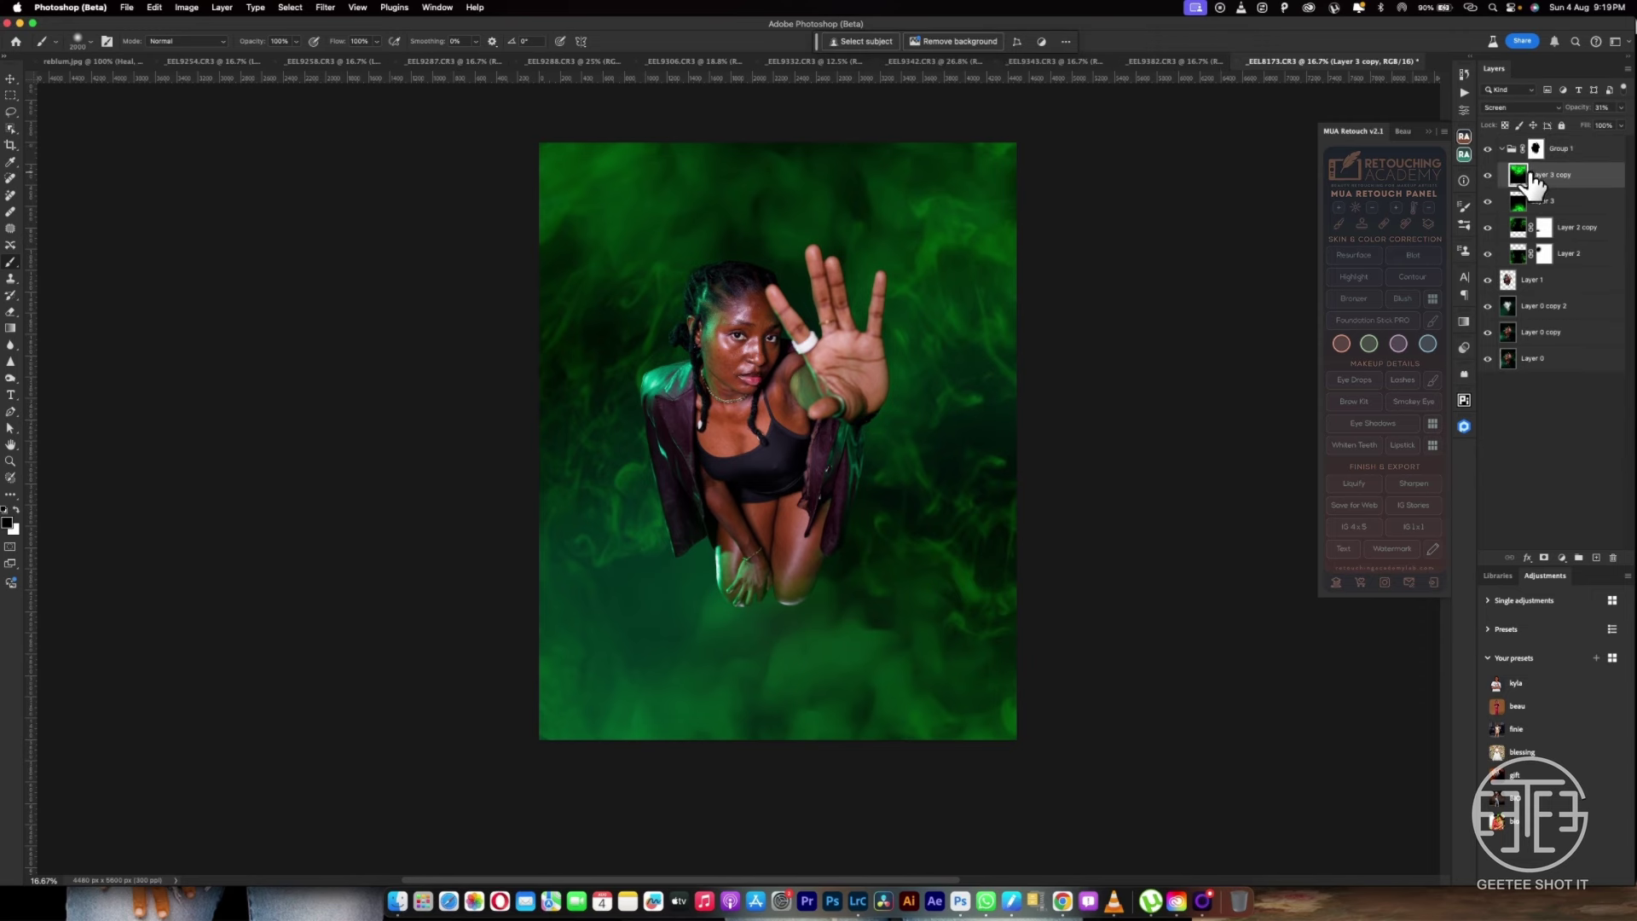
{"action": "key", "text": "ctrl+j"}
{"action": "key", "text": "ctrl+t"}
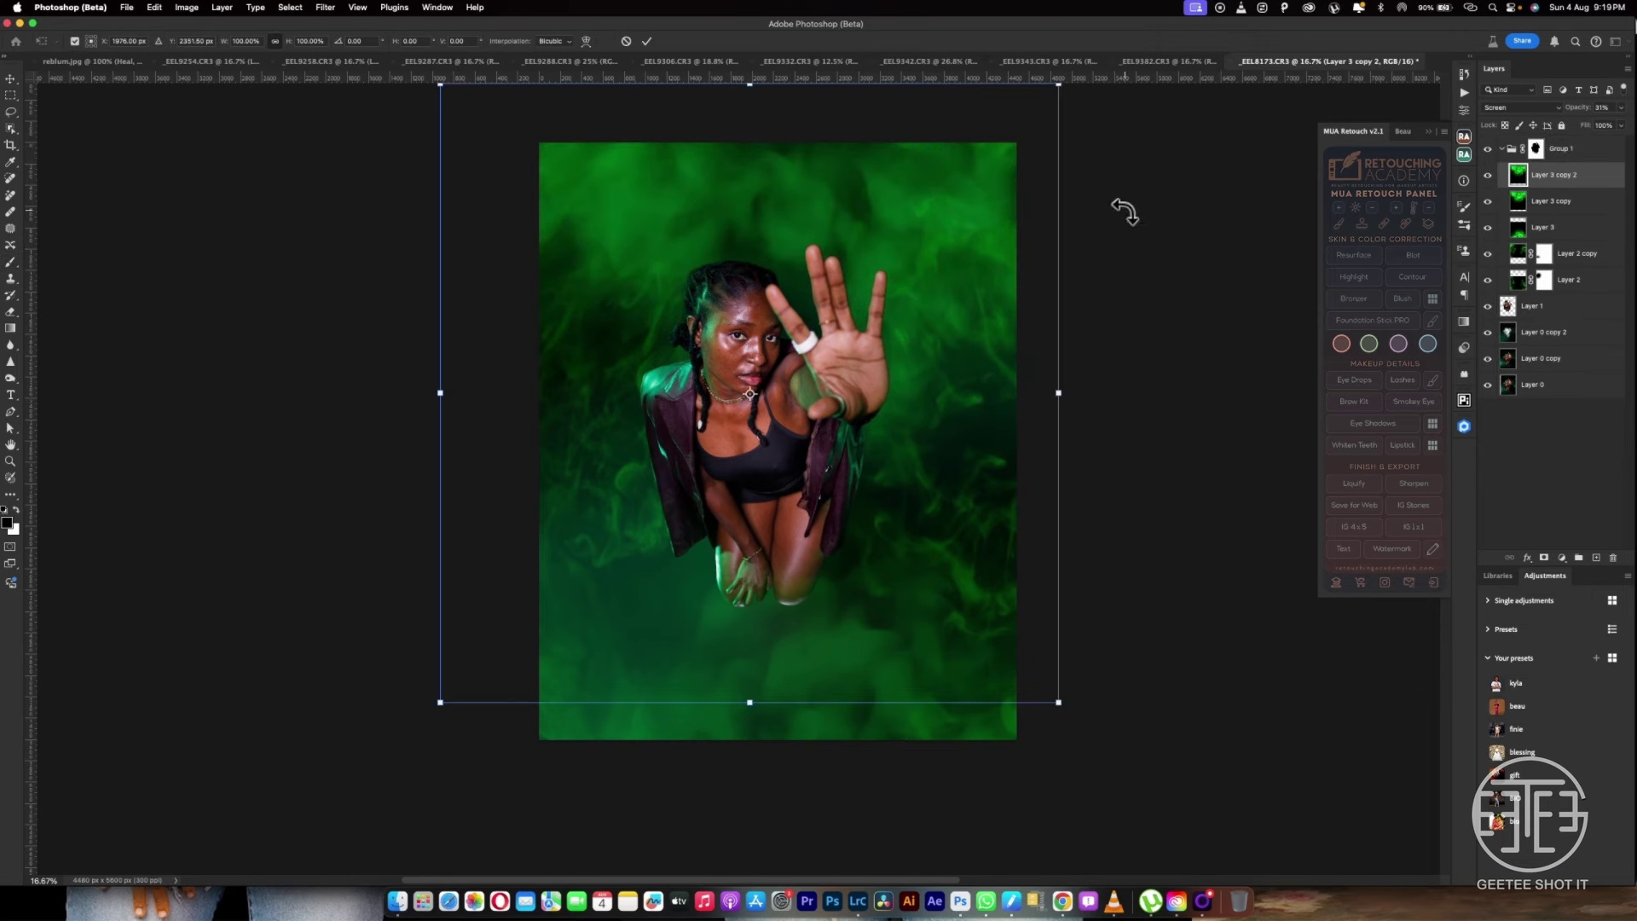
{"action": "left_click_drag", "start_coordinate": [1125, 211], "coordinate": [904, 676]}
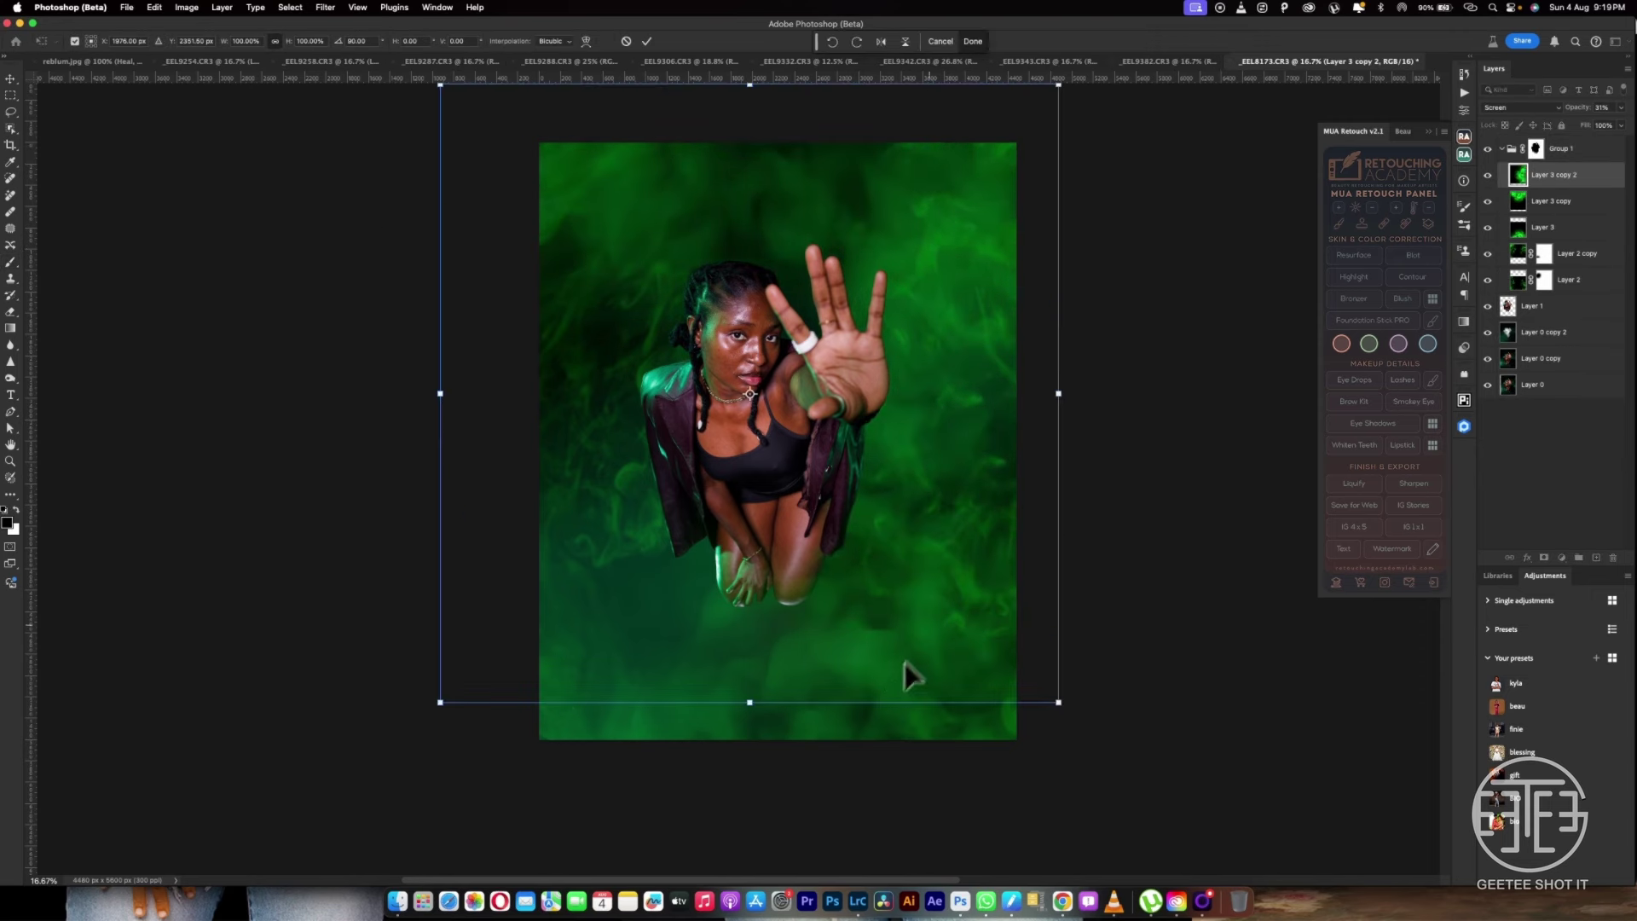
{"action": "left_click_drag", "start_coordinate": [959, 503], "coordinate": [960, 535]}
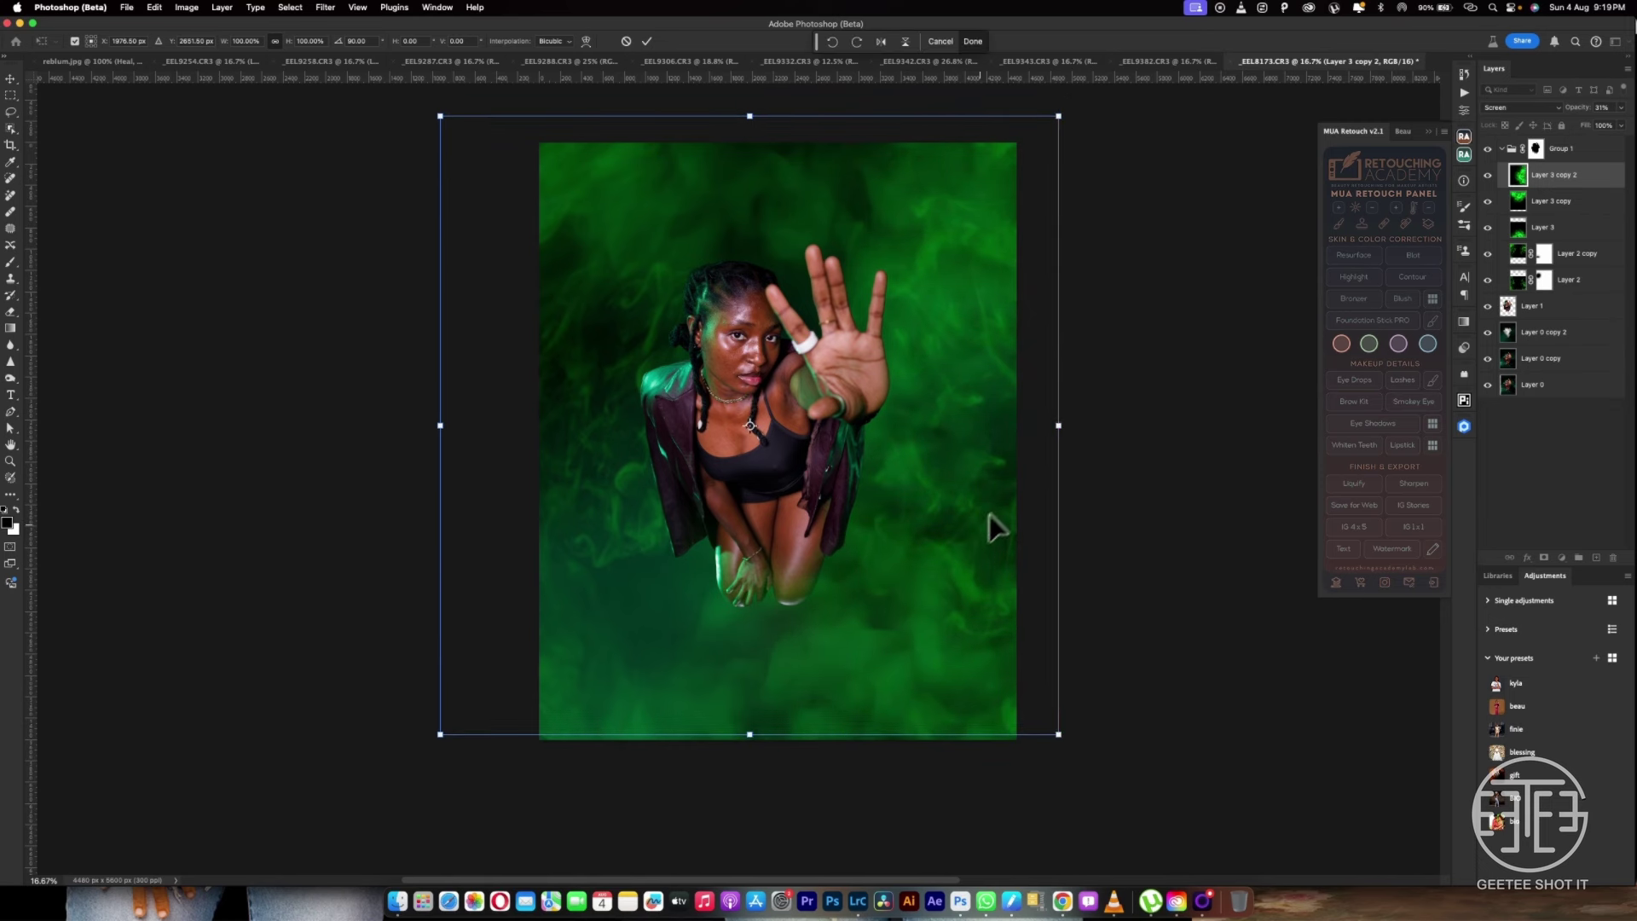
{"action": "key", "text": "Return"}
{"action": "key", "text": "b"}
Duplicate Layer 3 copy again and rotate the duplicate about -105° so its fog covers the canvas's left side
{"action": "left_click", "coordinate": [1520, 205]}
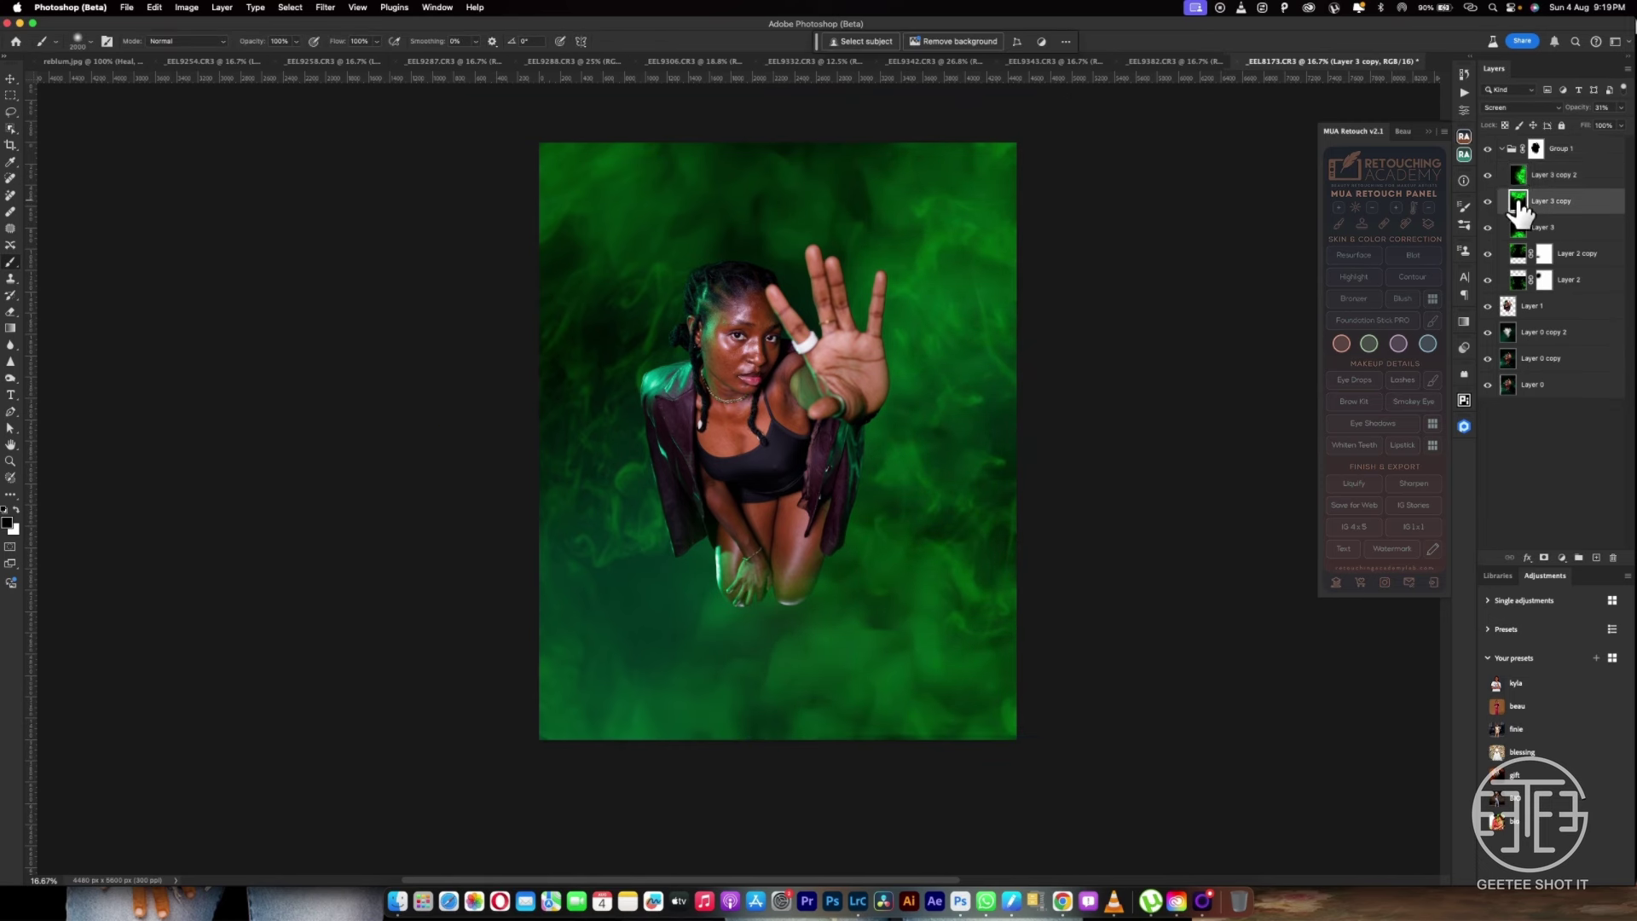
{"action": "key", "text": "super+j"}
{"action": "key", "text": "super+t"}
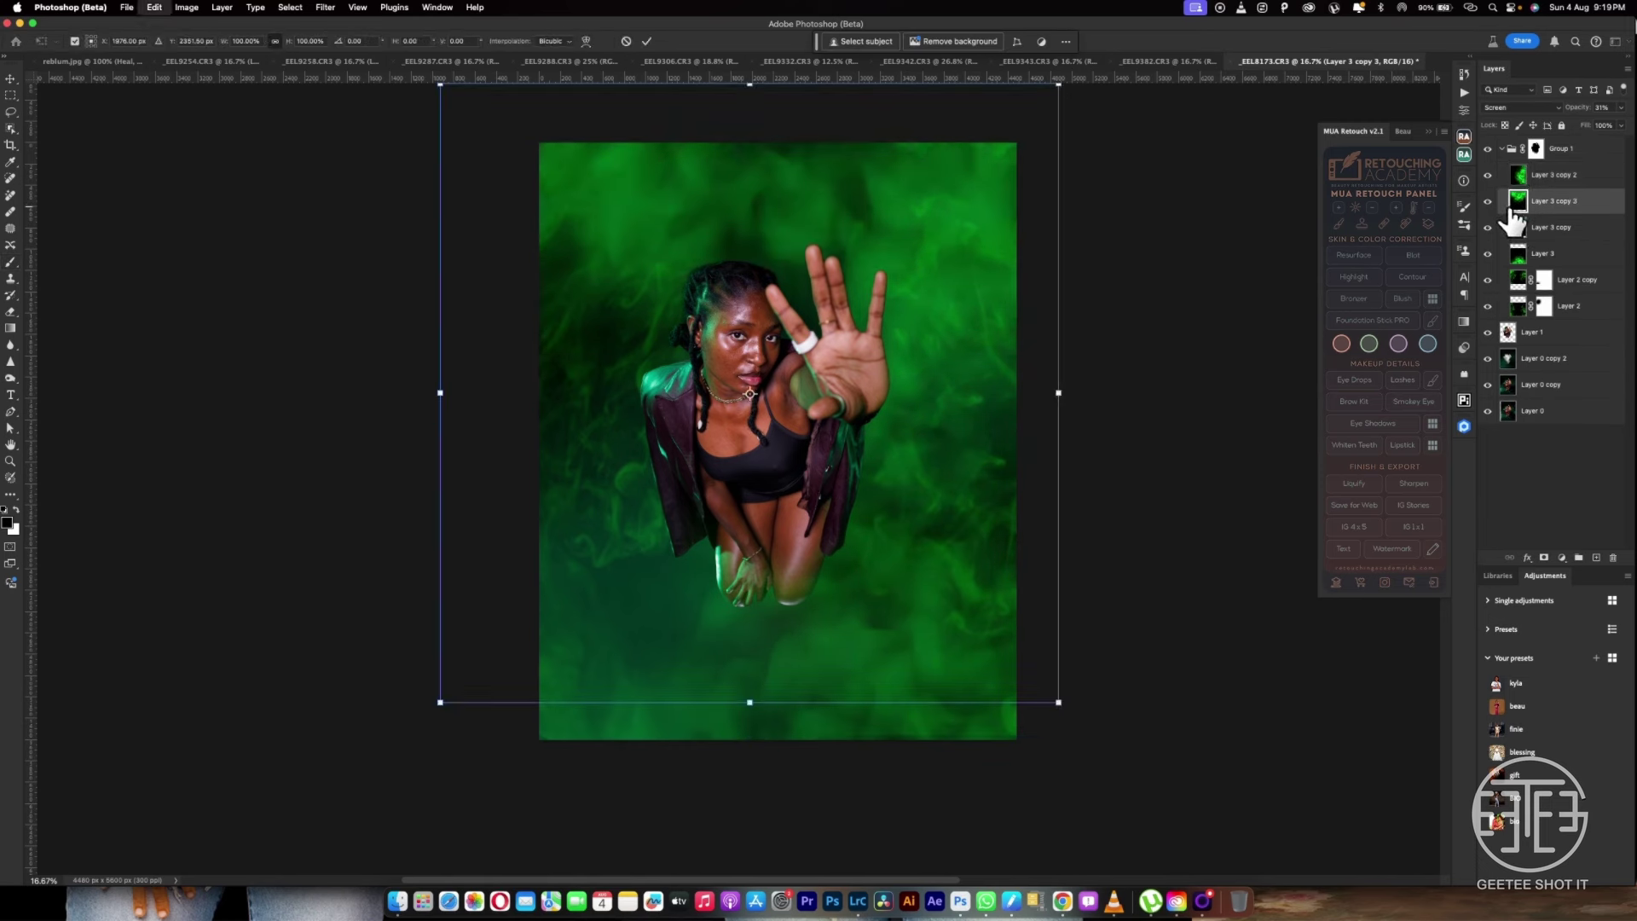
{"action": "left_click_drag", "start_coordinate": [1125, 245], "coordinate": [679, 273]}
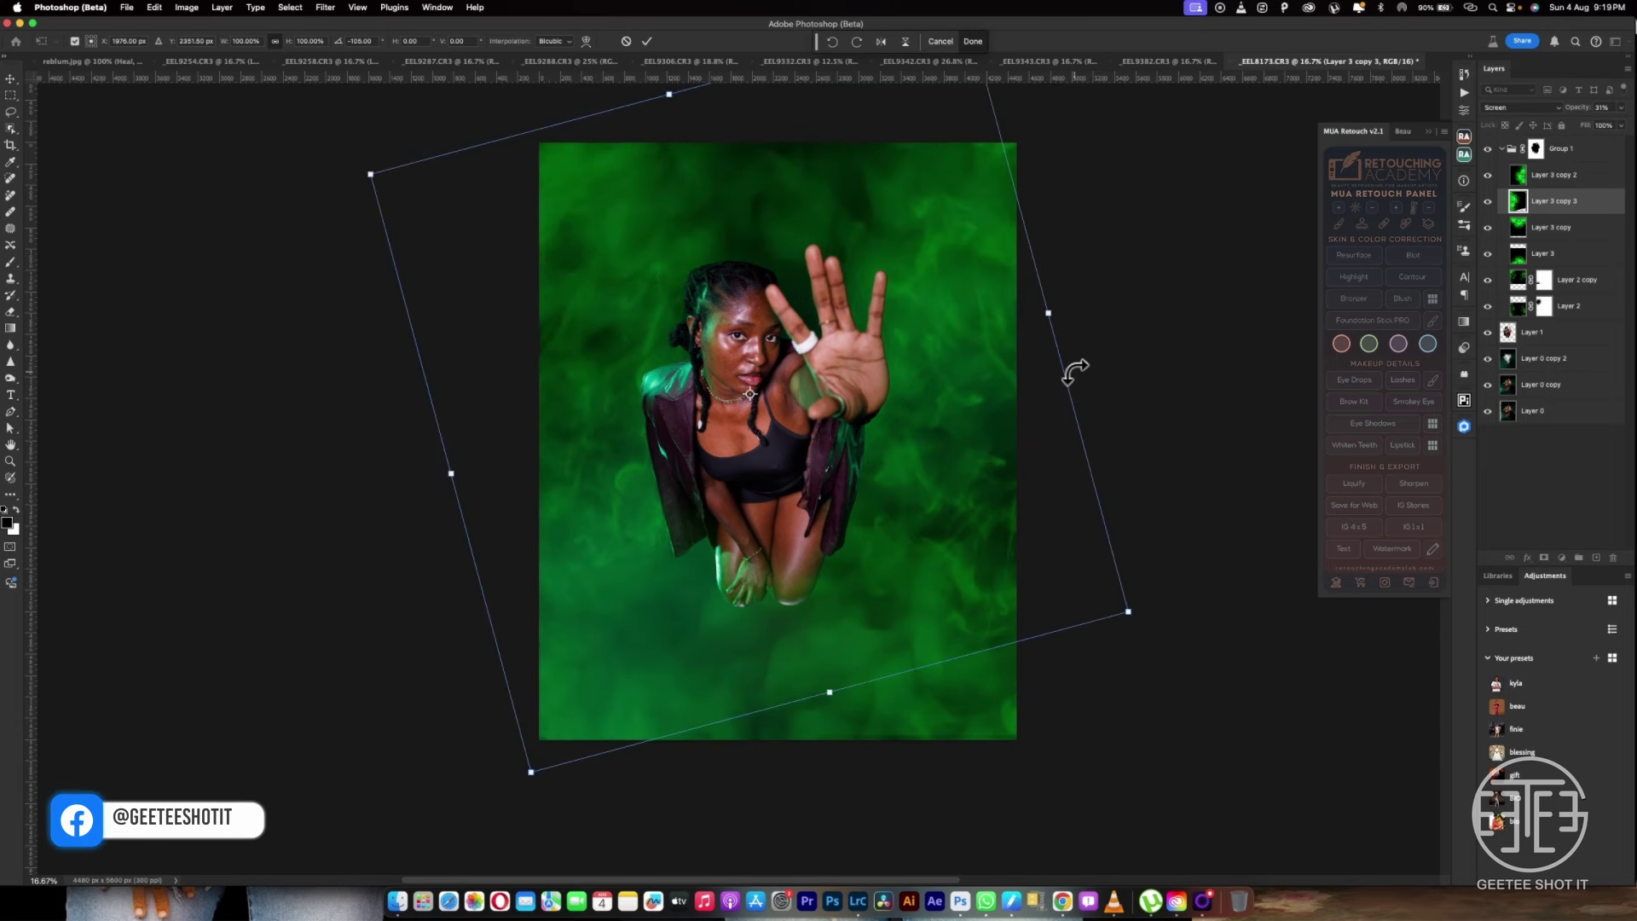
{"action": "key", "text": "Return"}
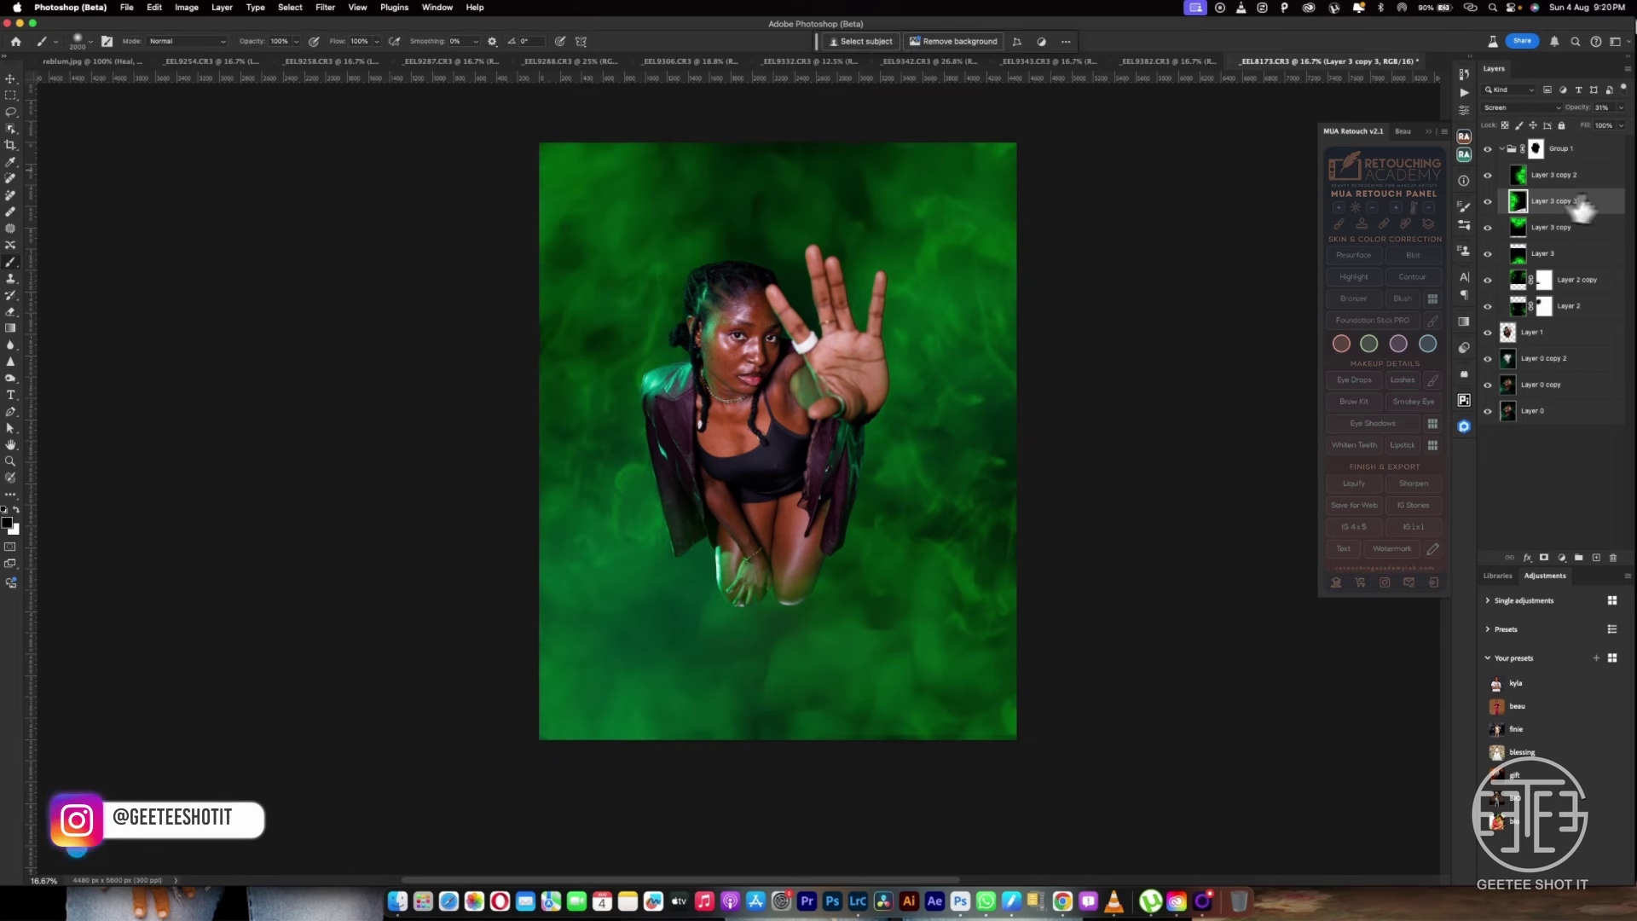
Lower Group 1's opacity to about 46% and reduce Layer 2 and Layer 2 copy to about 13%
{"action": "left_click", "coordinate": [1569, 178]}
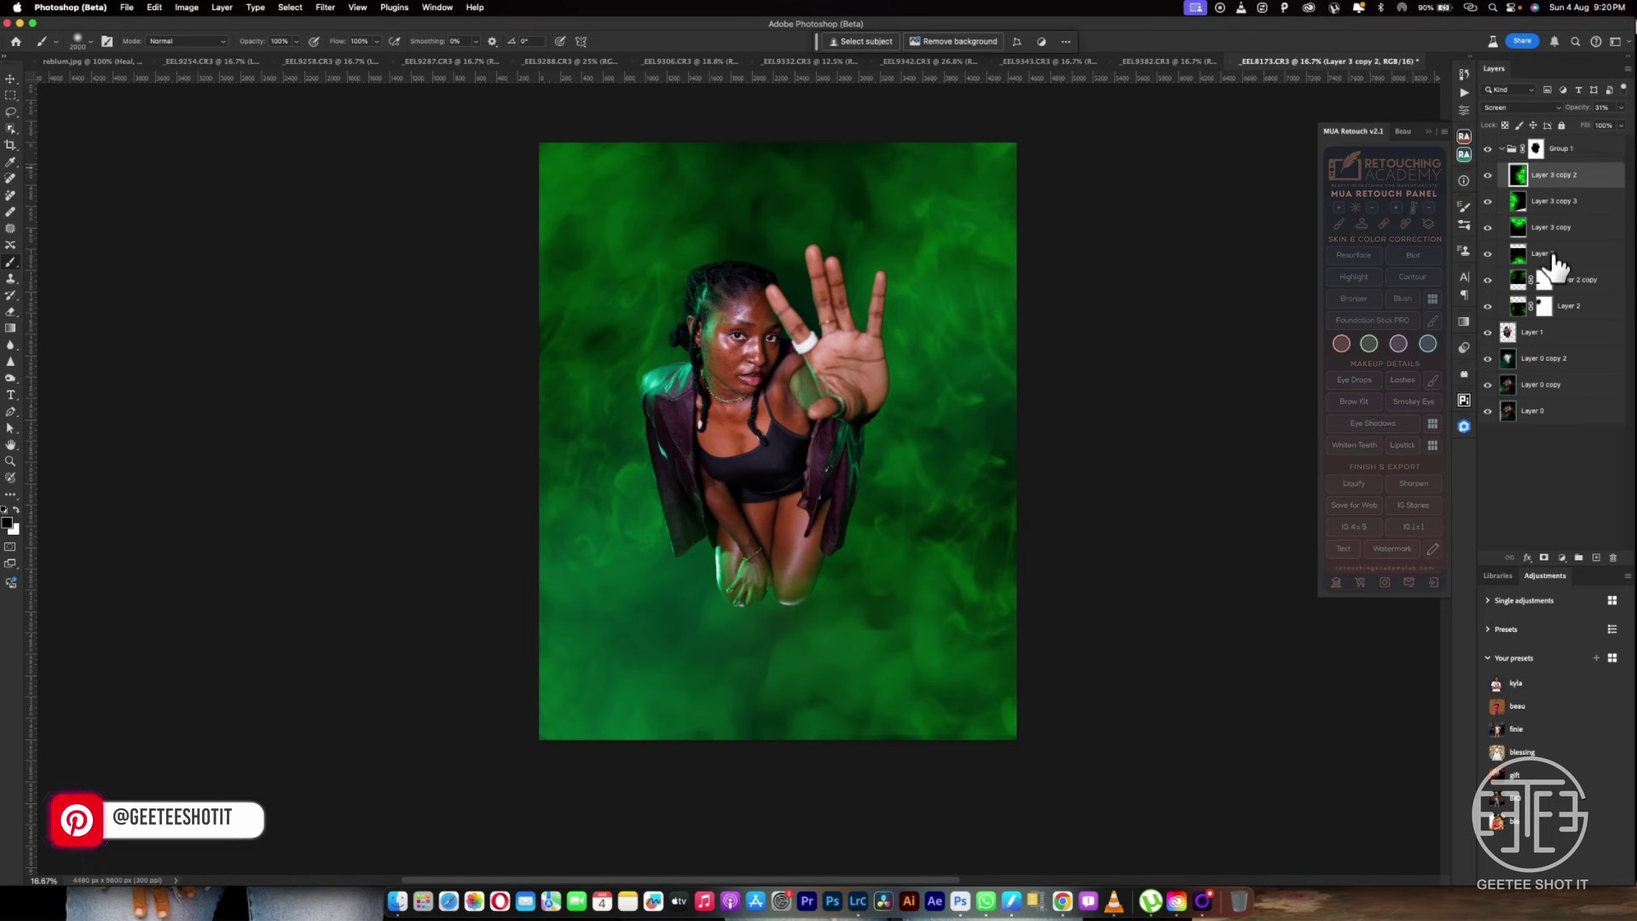
{"action": "left_click", "coordinate": [1535, 148]}
{"action": "left_click", "coordinate": [1567, 109]}
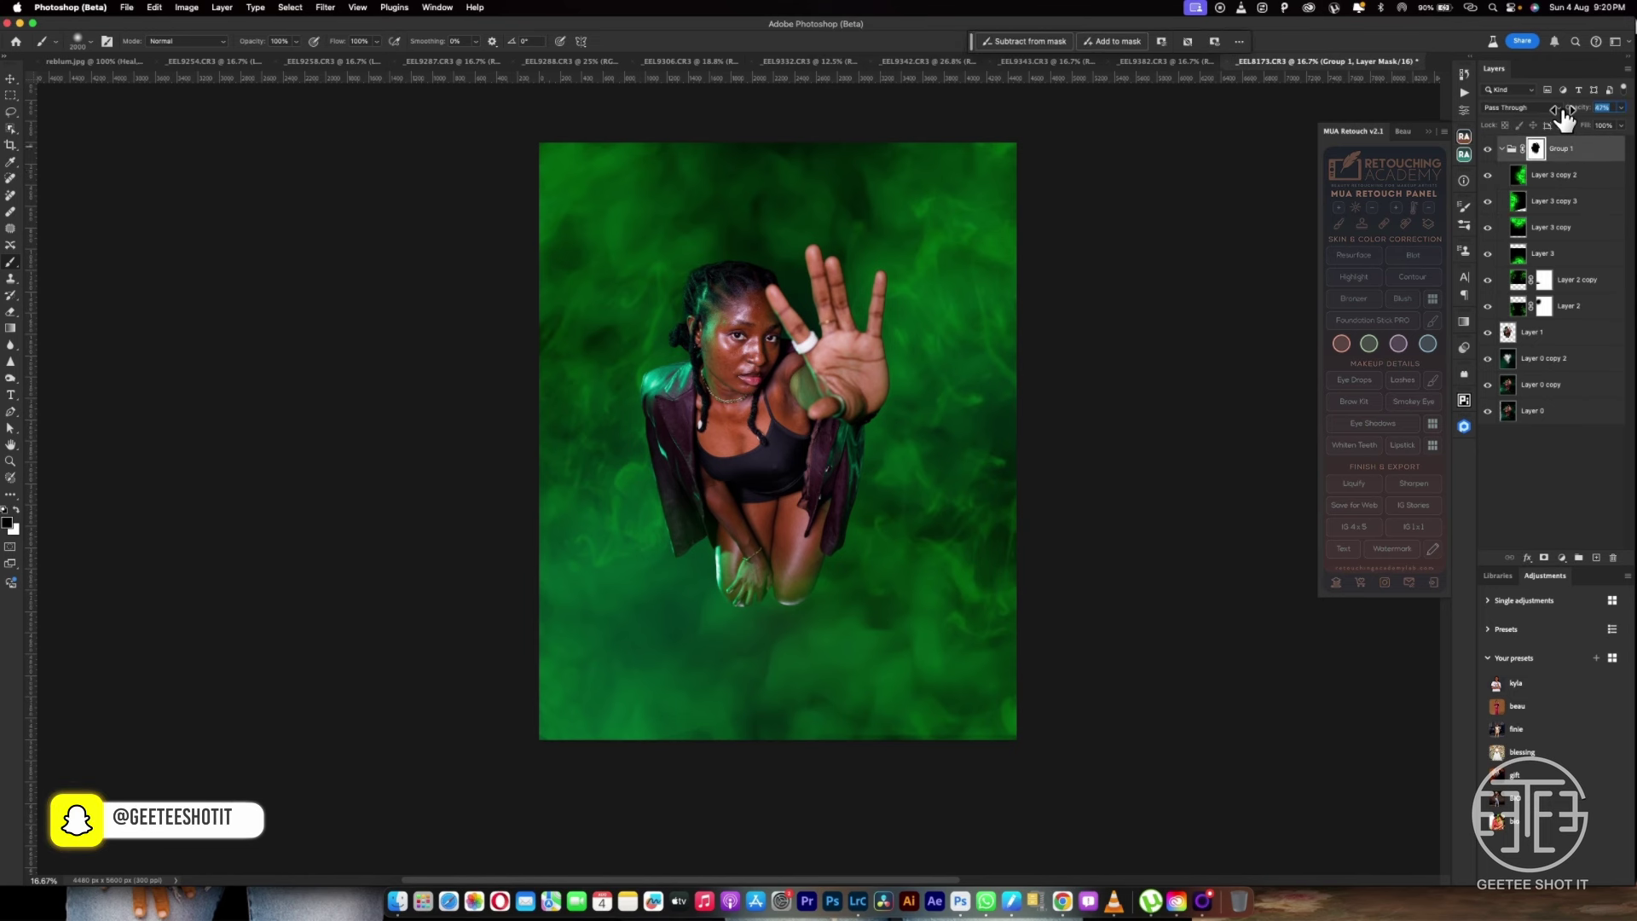
{"action": "left_click_drag", "start_coordinate": [1563, 111], "coordinate": [1561, 110]}
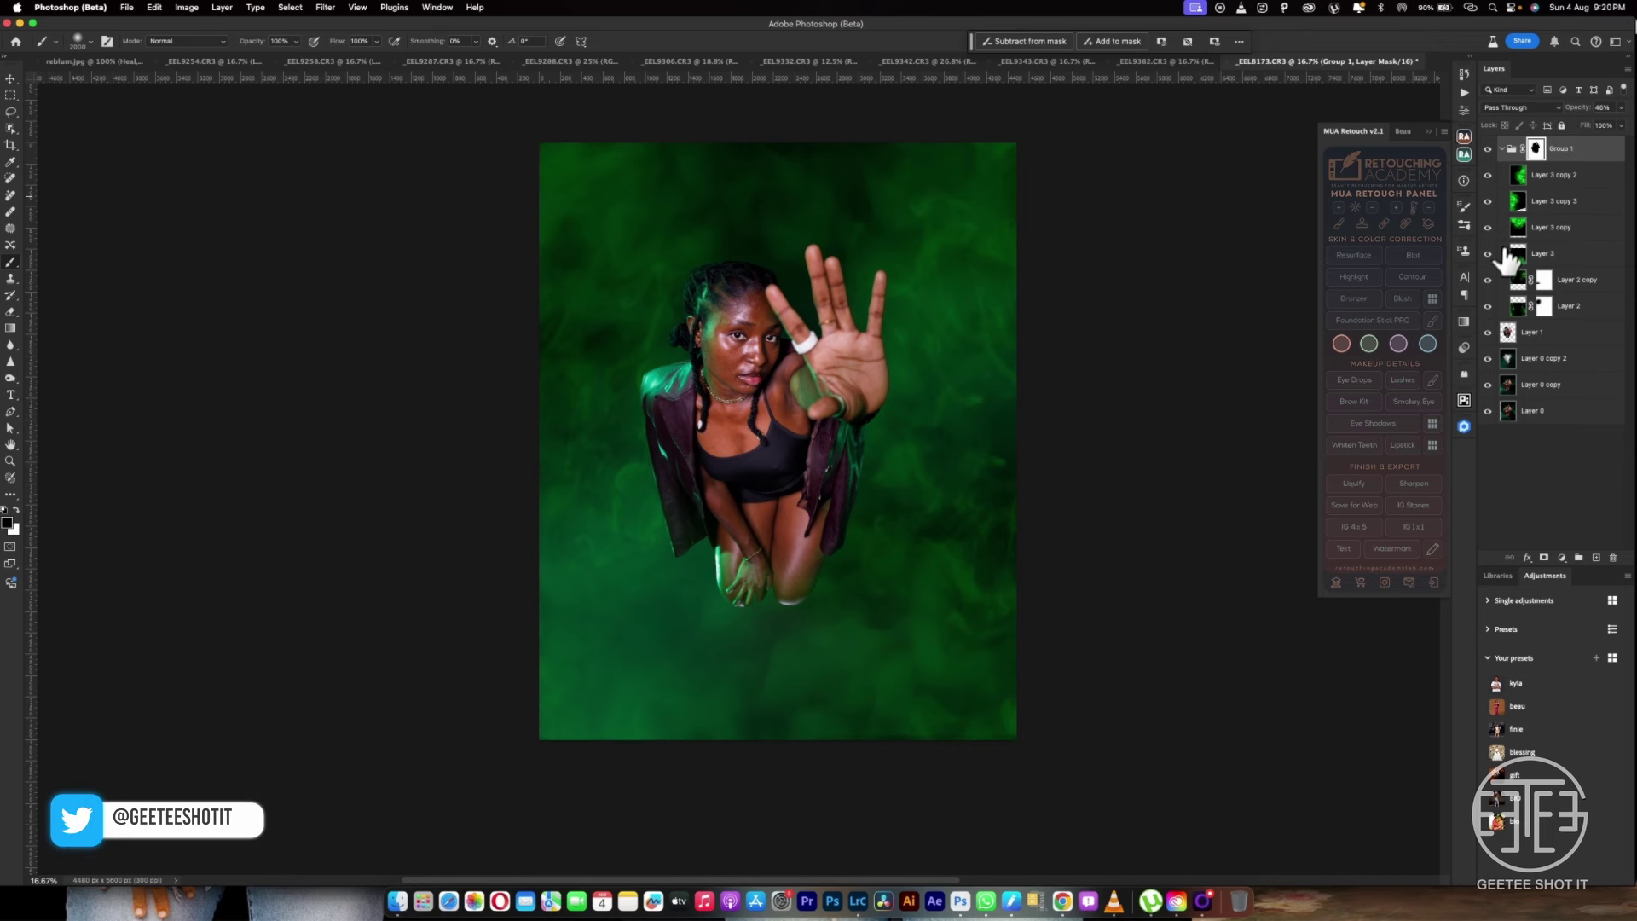
{"action": "left_click", "coordinate": [1565, 283]}
{"action": "left_click", "coordinate": [1582, 309], "text": "shift"}
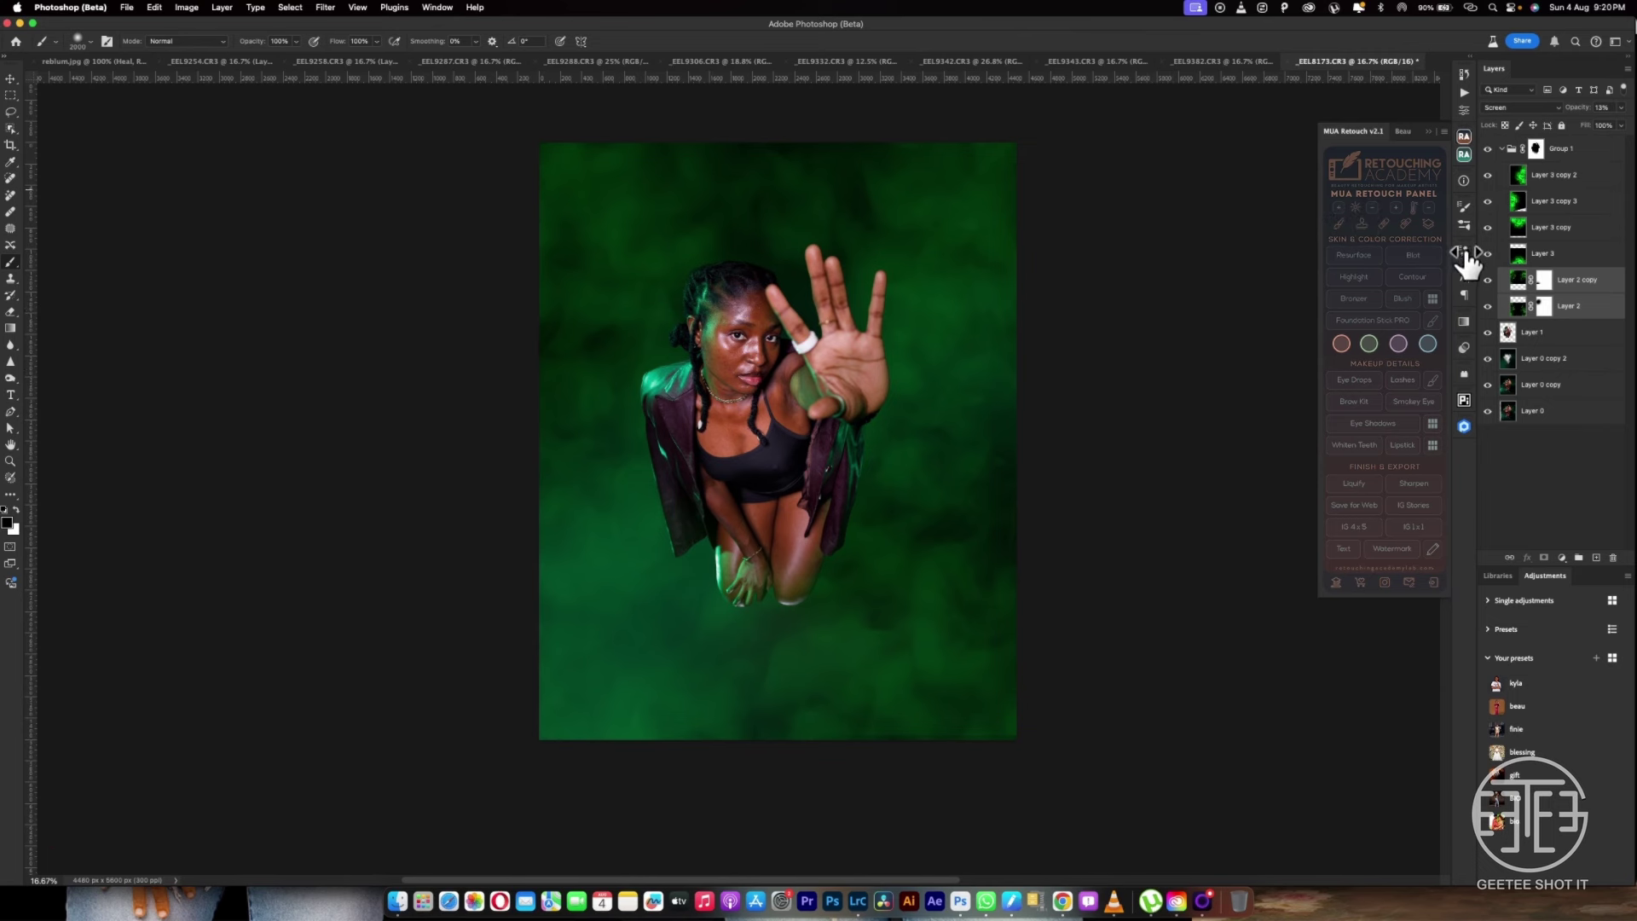
Compare the composite with the original photo by isolating Layer 0 and restoring the other layers
{"action": "left_click", "coordinate": [1488, 412], "text": "alt"}
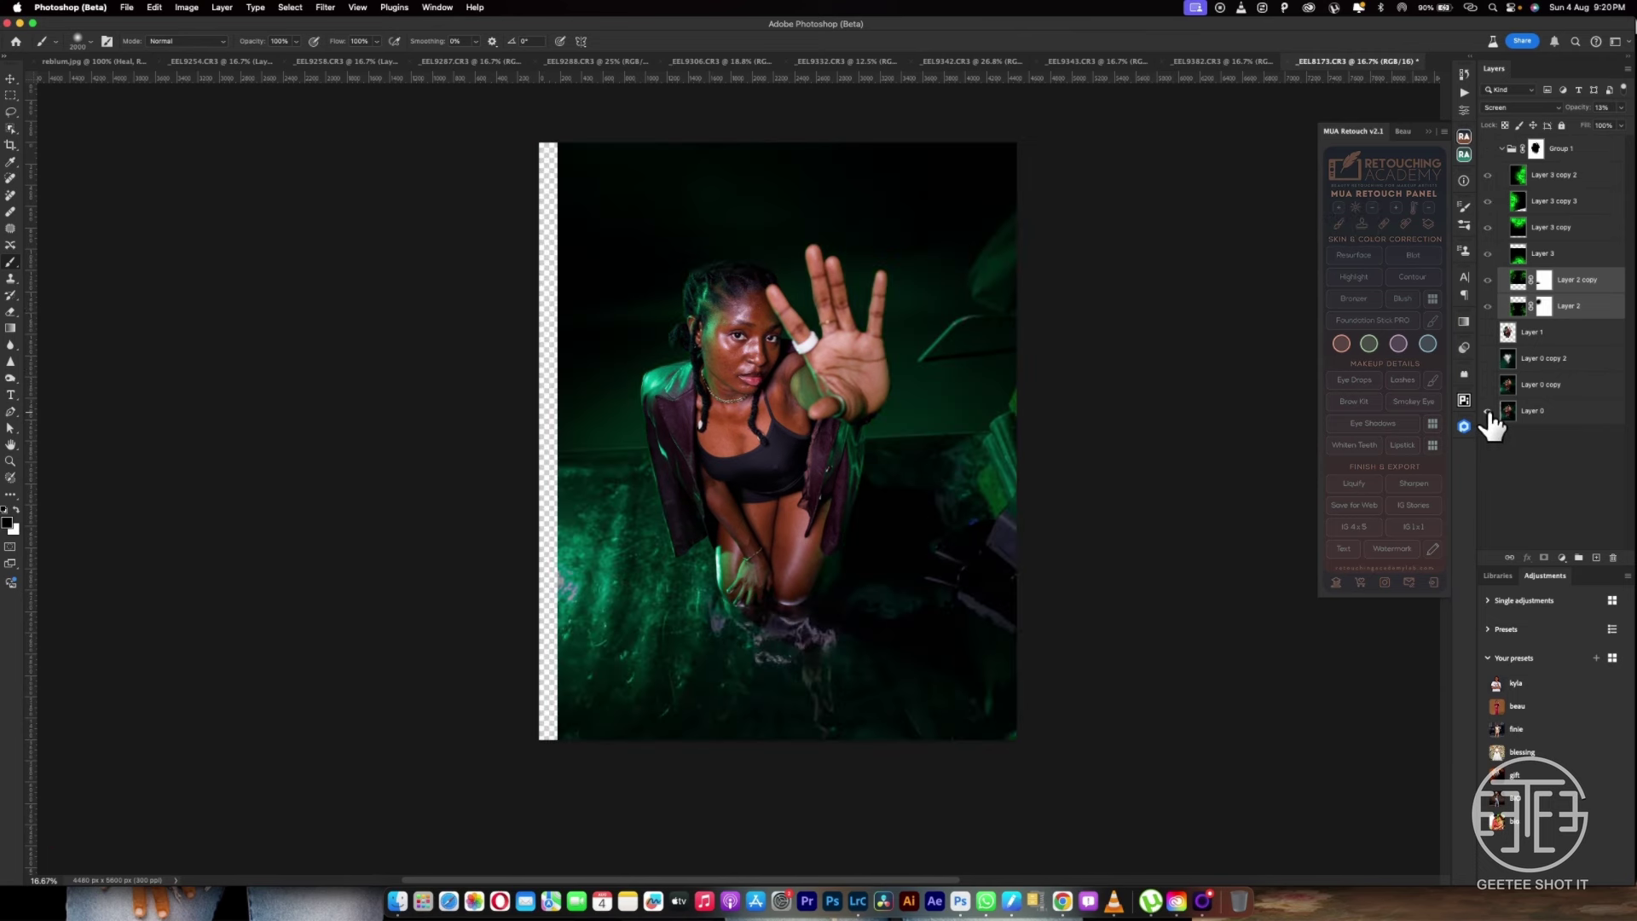
{"action": "left_click", "coordinate": [1488, 412], "text": "alt"}
{"action": "left_click", "coordinate": [1488, 411], "text": "alt"}
{"action": "left_click", "coordinate": [1487, 411], "text": "alt"}
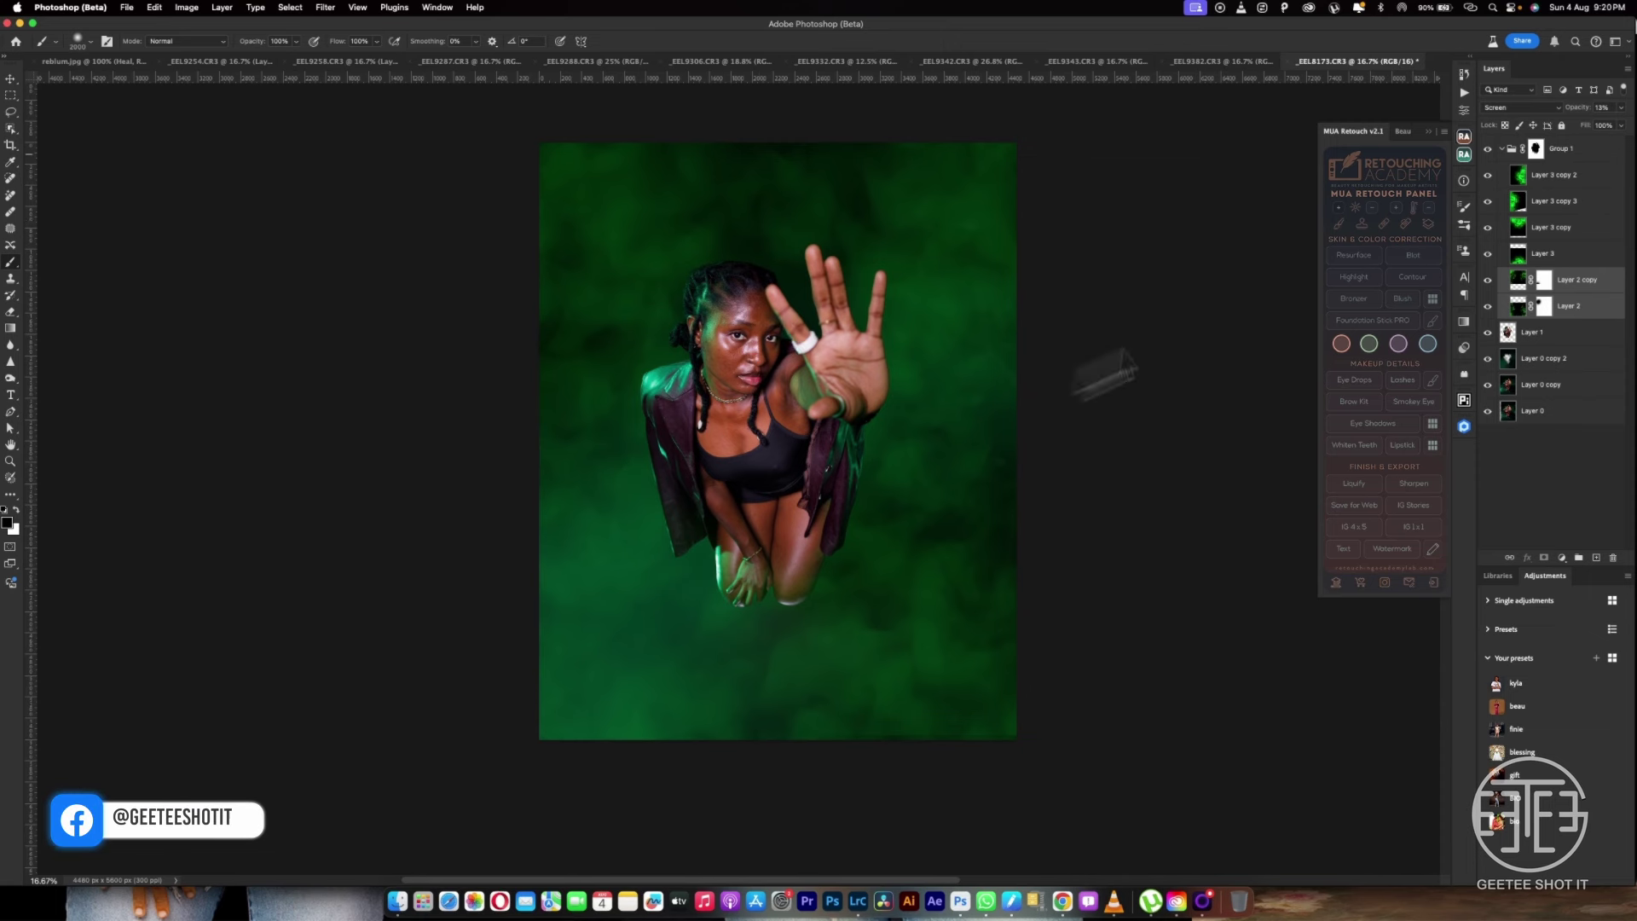
Collapse the smoke group, stamp all visible layers into a new top layer and open it in Liquify
{"action": "left_click", "coordinate": [1504, 150]}
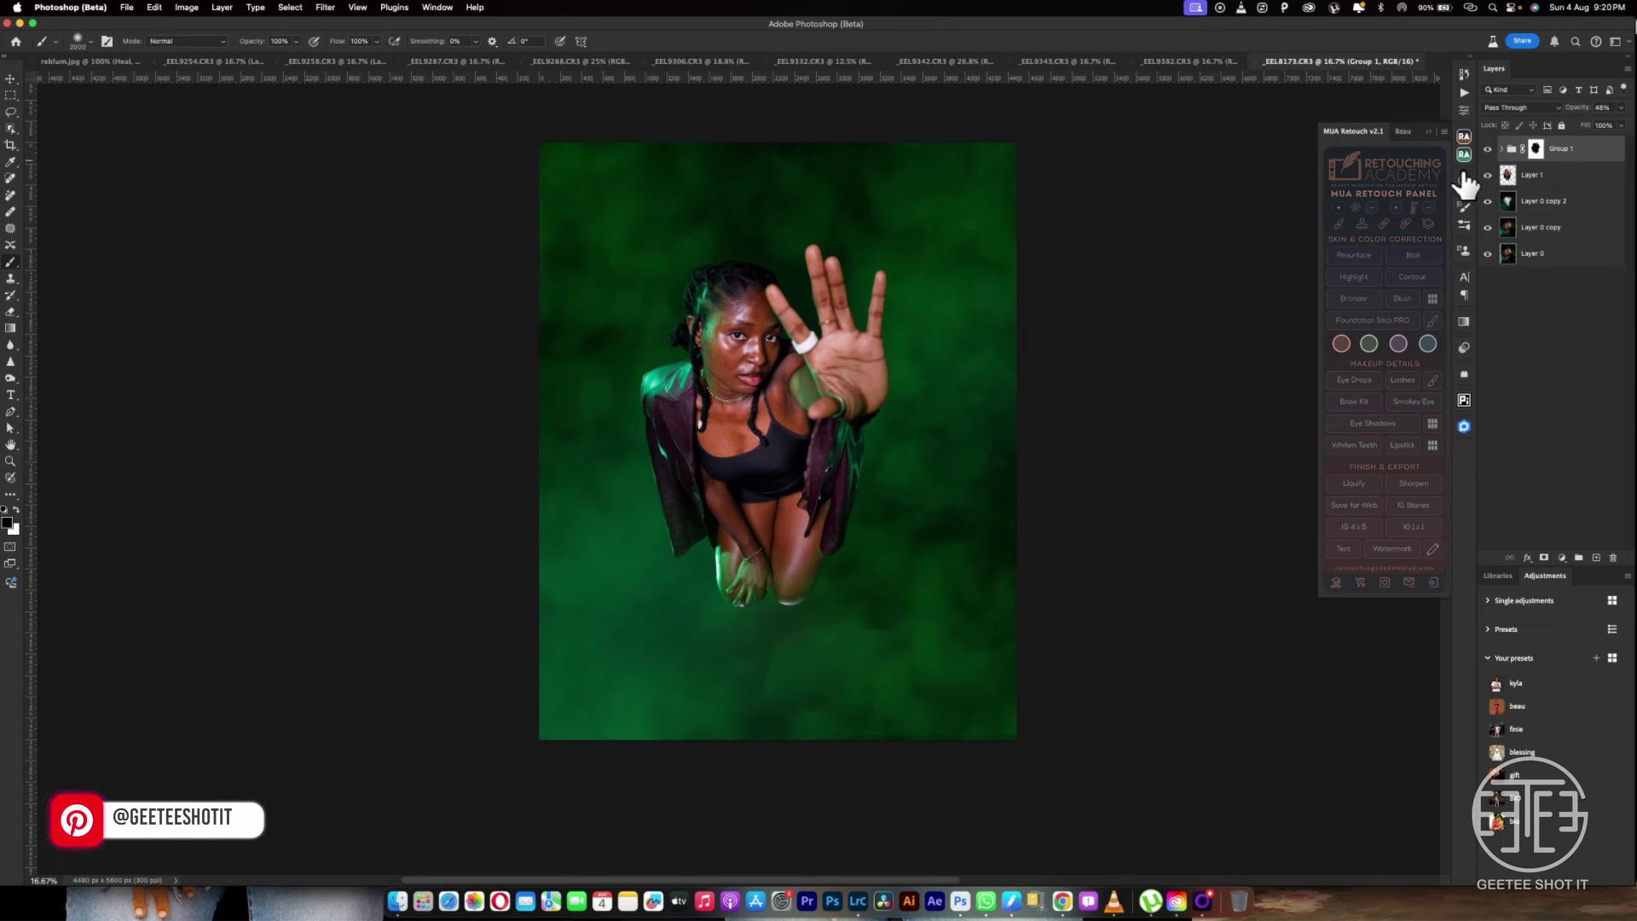
{"action": "key", "text": "super+alt+shift+e"}
{"action": "left_click", "coordinate": [324, 7]}
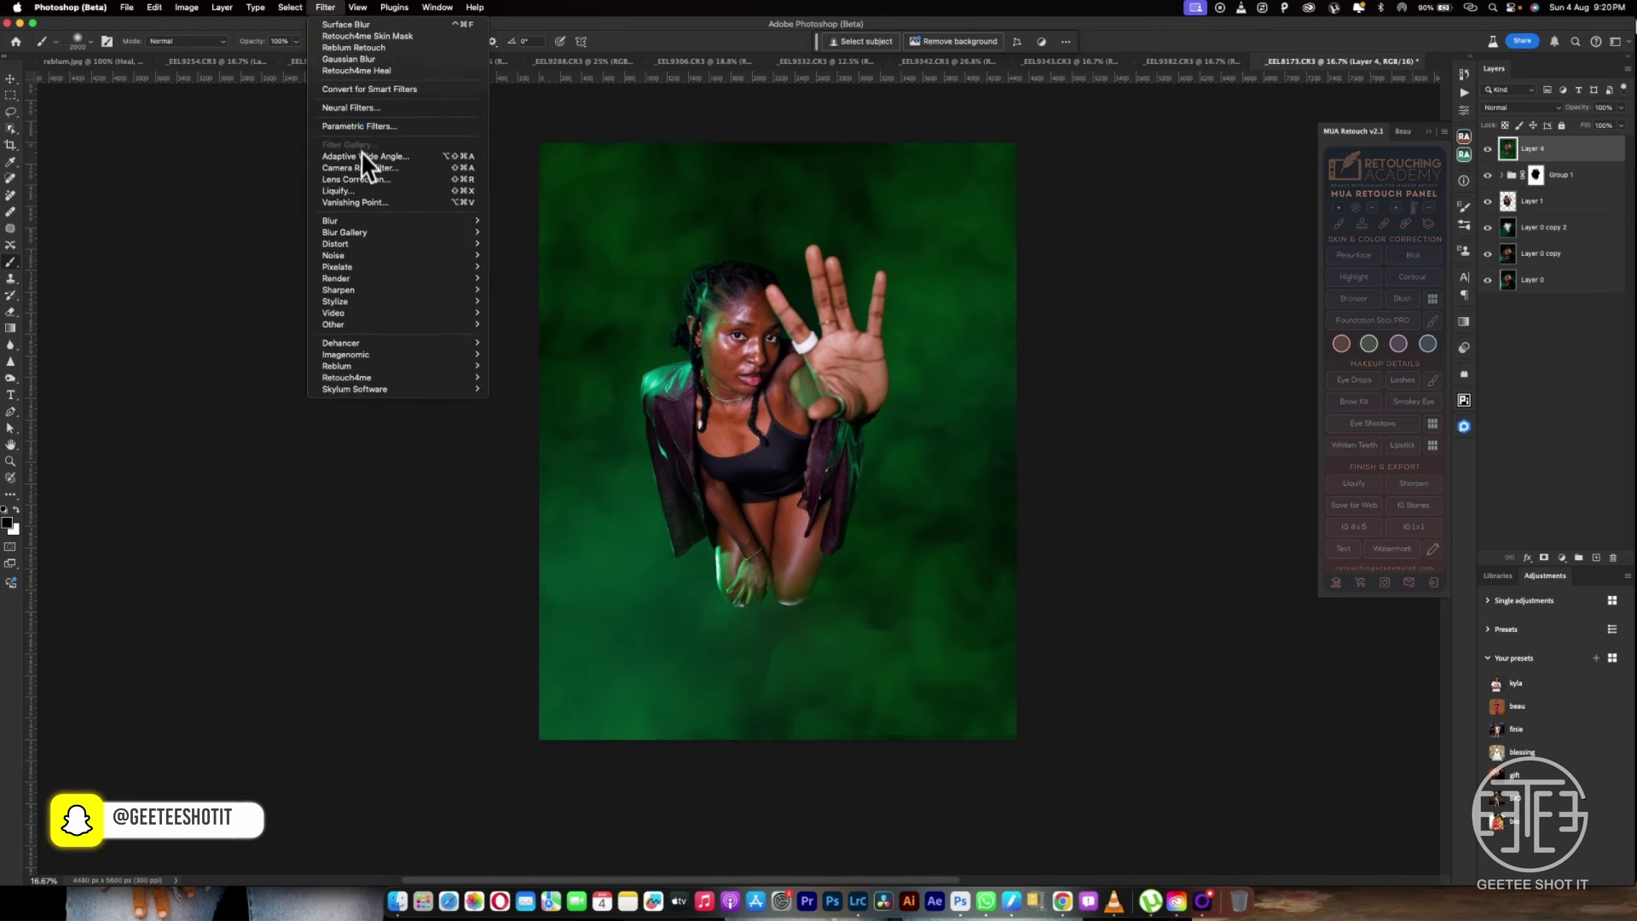
{"action": "left_click", "coordinate": [360, 193]}
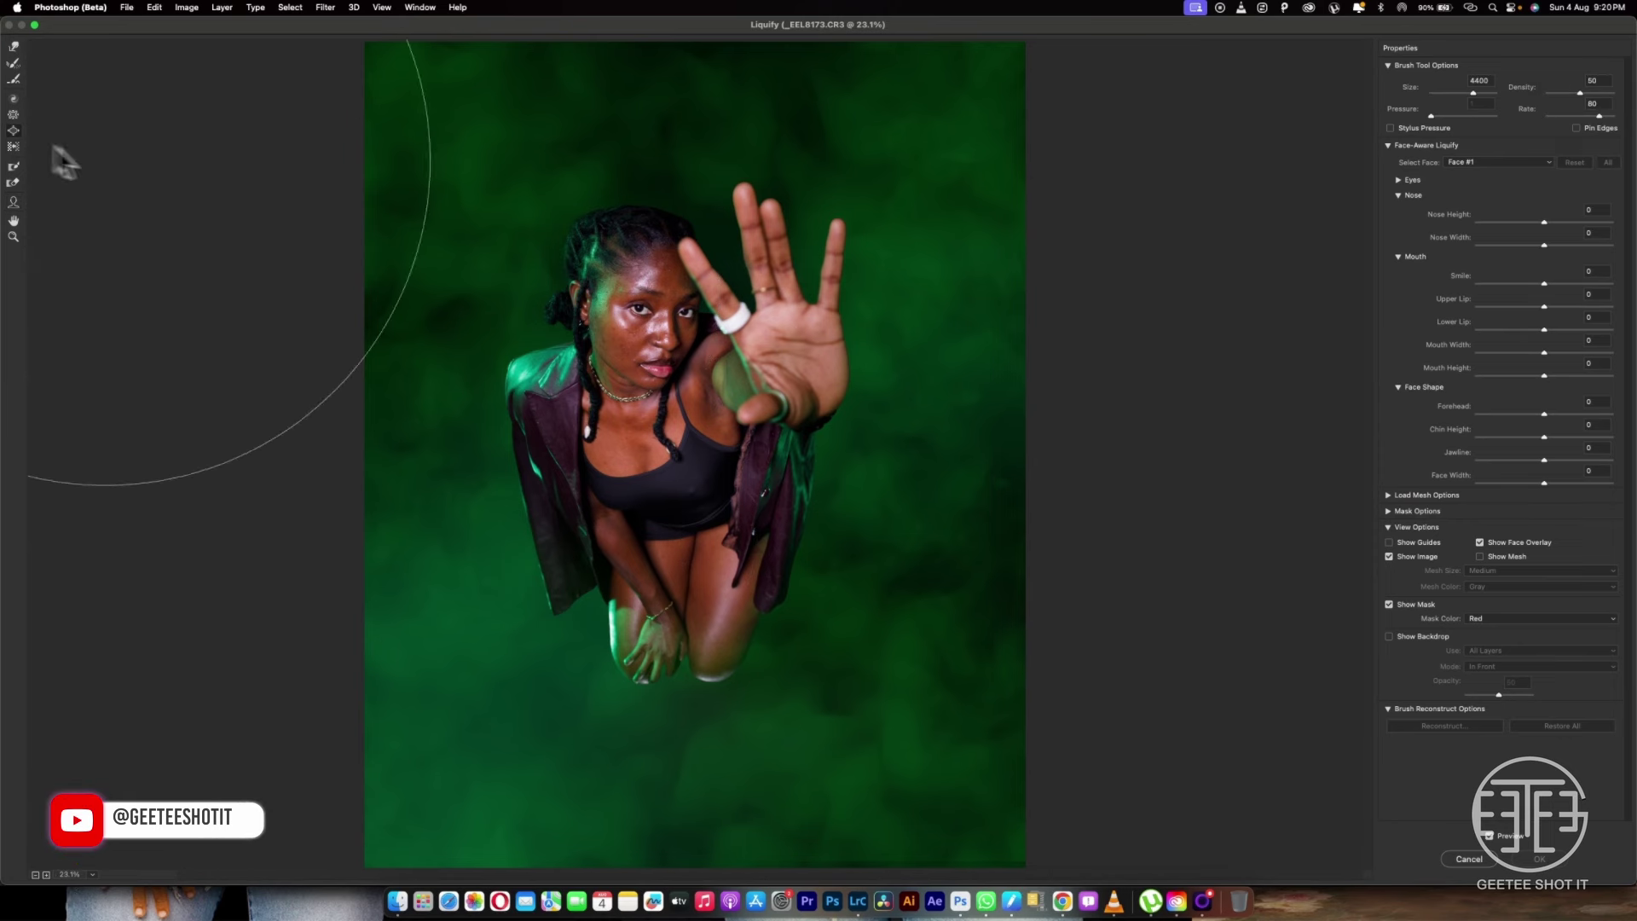
Try to enlarge the head and raised hand with the Bloat tool, reducing the brush size to 2100 in stages
{"action": "key", "text": "bracketleft"}
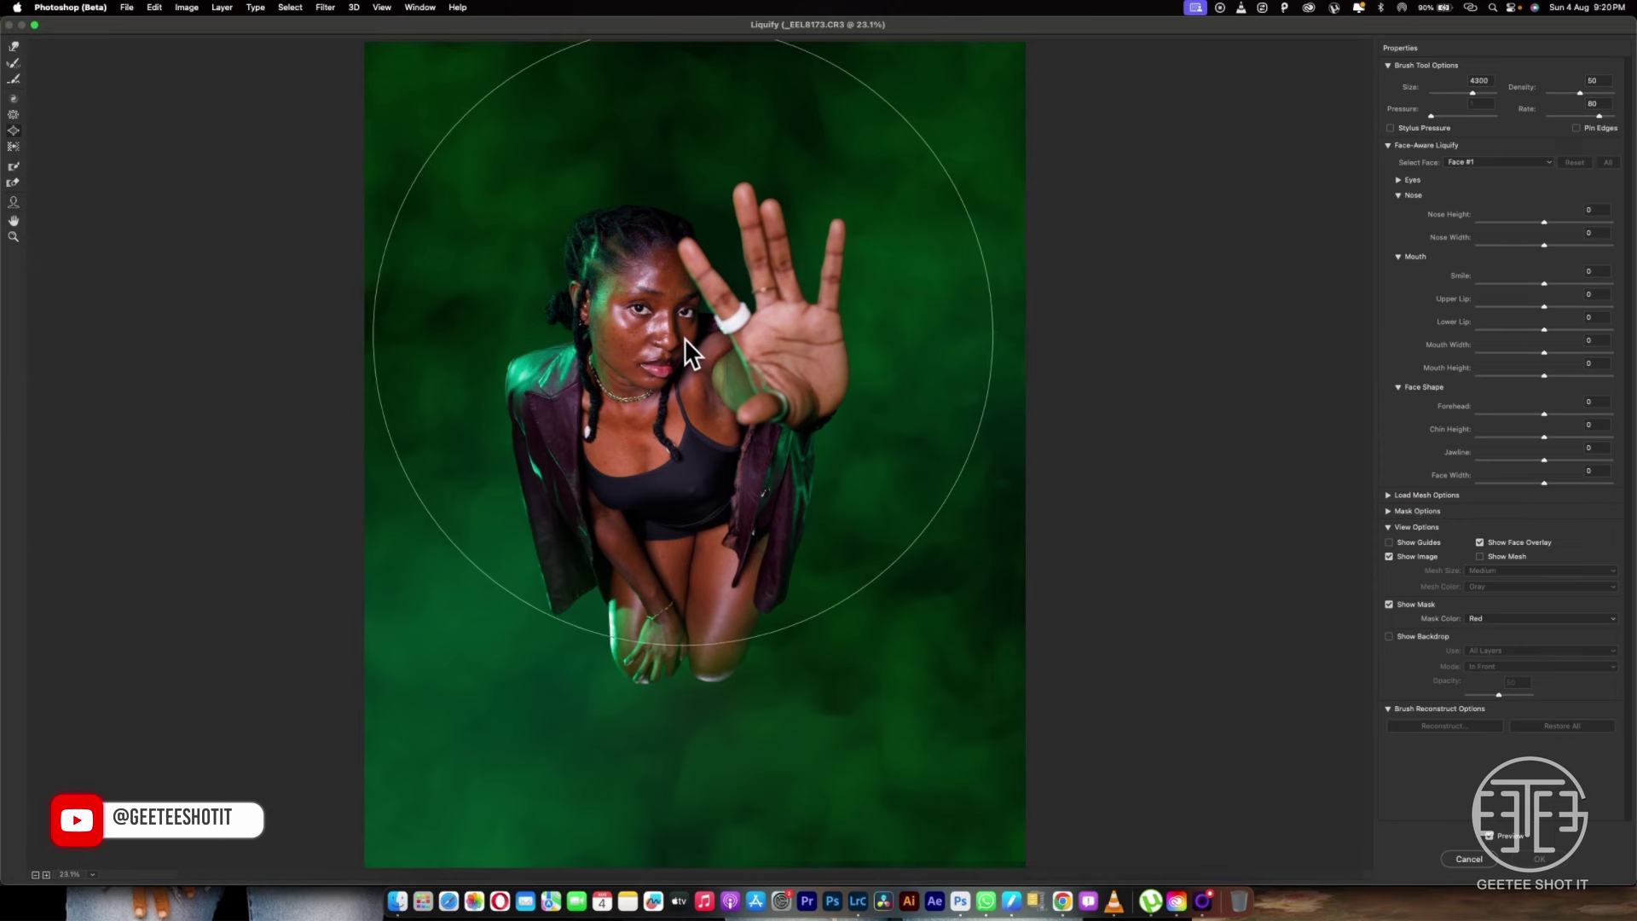
{"action": "key", "text": "bracketleft"}
{"action": "key", "text": "bracketleft"}
{"action": "key", "text": "bracketleft"}
{"action": "left_click", "coordinate": [14, 129]}
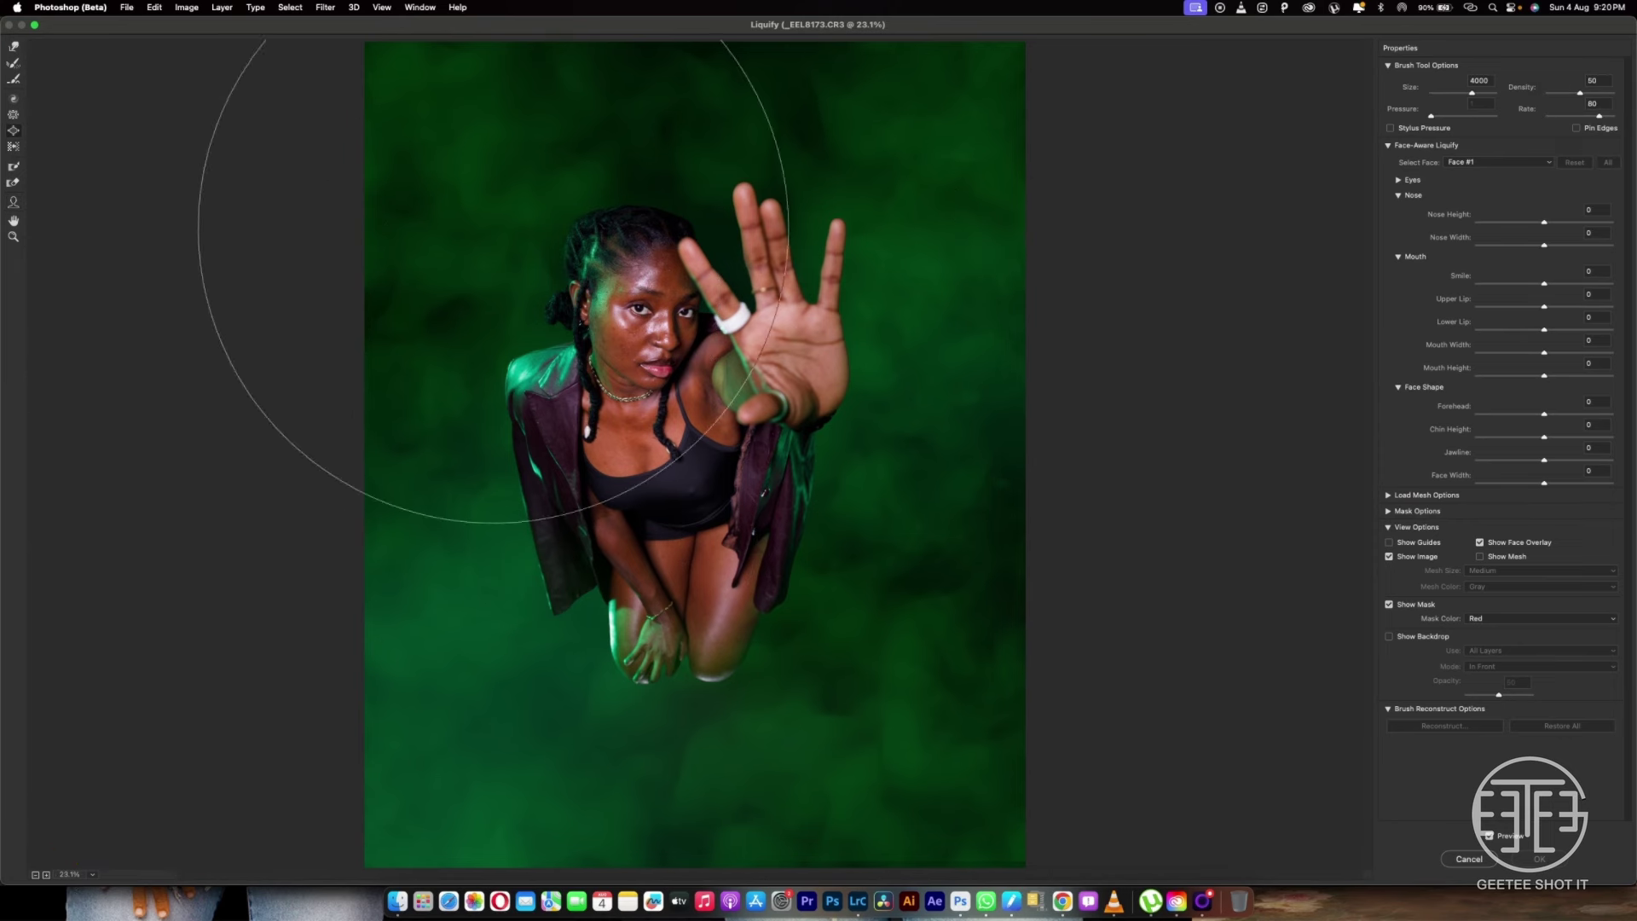
{"action": "key", "text": "bracketleft"}
{"action": "key", "text": "bracketleft"}
{"action": "key", "text": "bracketleft"}
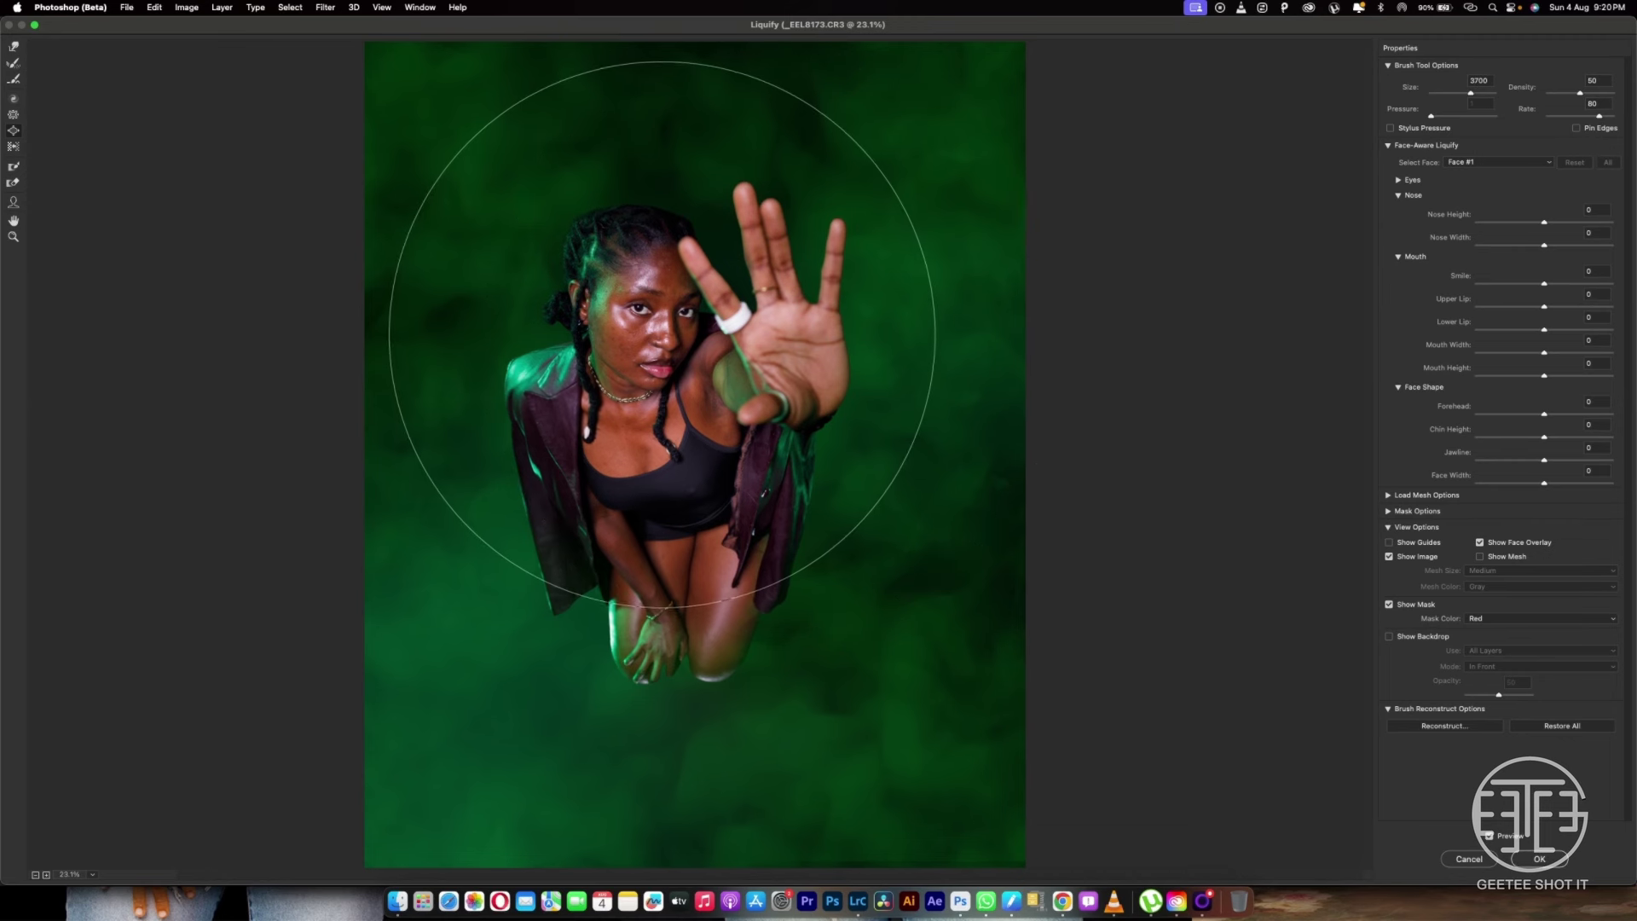
{"action": "key", "text": "bracketleft"}
{"action": "key", "text": "bracketleft"}
{"action": "key", "text": "bracketleft"}
{"action": "key", "text": "bracketleft"}
{"action": "key", "text": "bracketleft"}
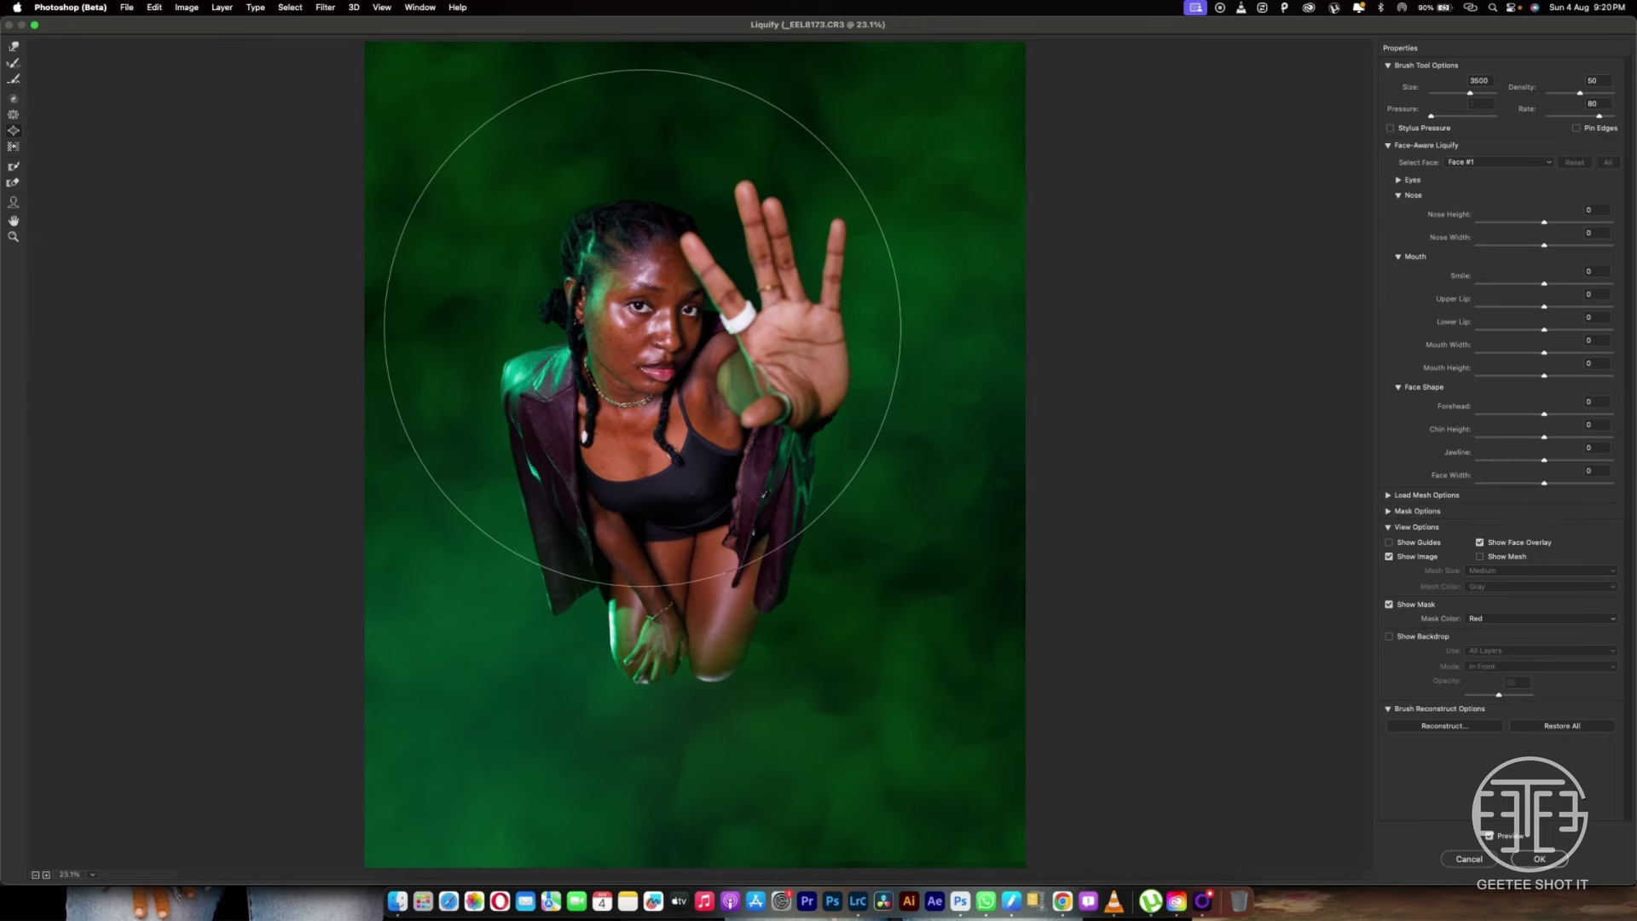
{"action": "key", "text": "bracketleft"}
{"action": "key", "text": "bracketleft"}
{"action": "key", "text": "bracketleft"}
{"action": "key", "text": "bracketleft"}
{"action": "key", "text": "bracketleft"}
{"action": "key", "text": "bracketleft"}
{"action": "key", "text": "bracketleft"}
{"action": "key", "text": "bracketleft"}
{"action": "key", "text": "bracketleft"}
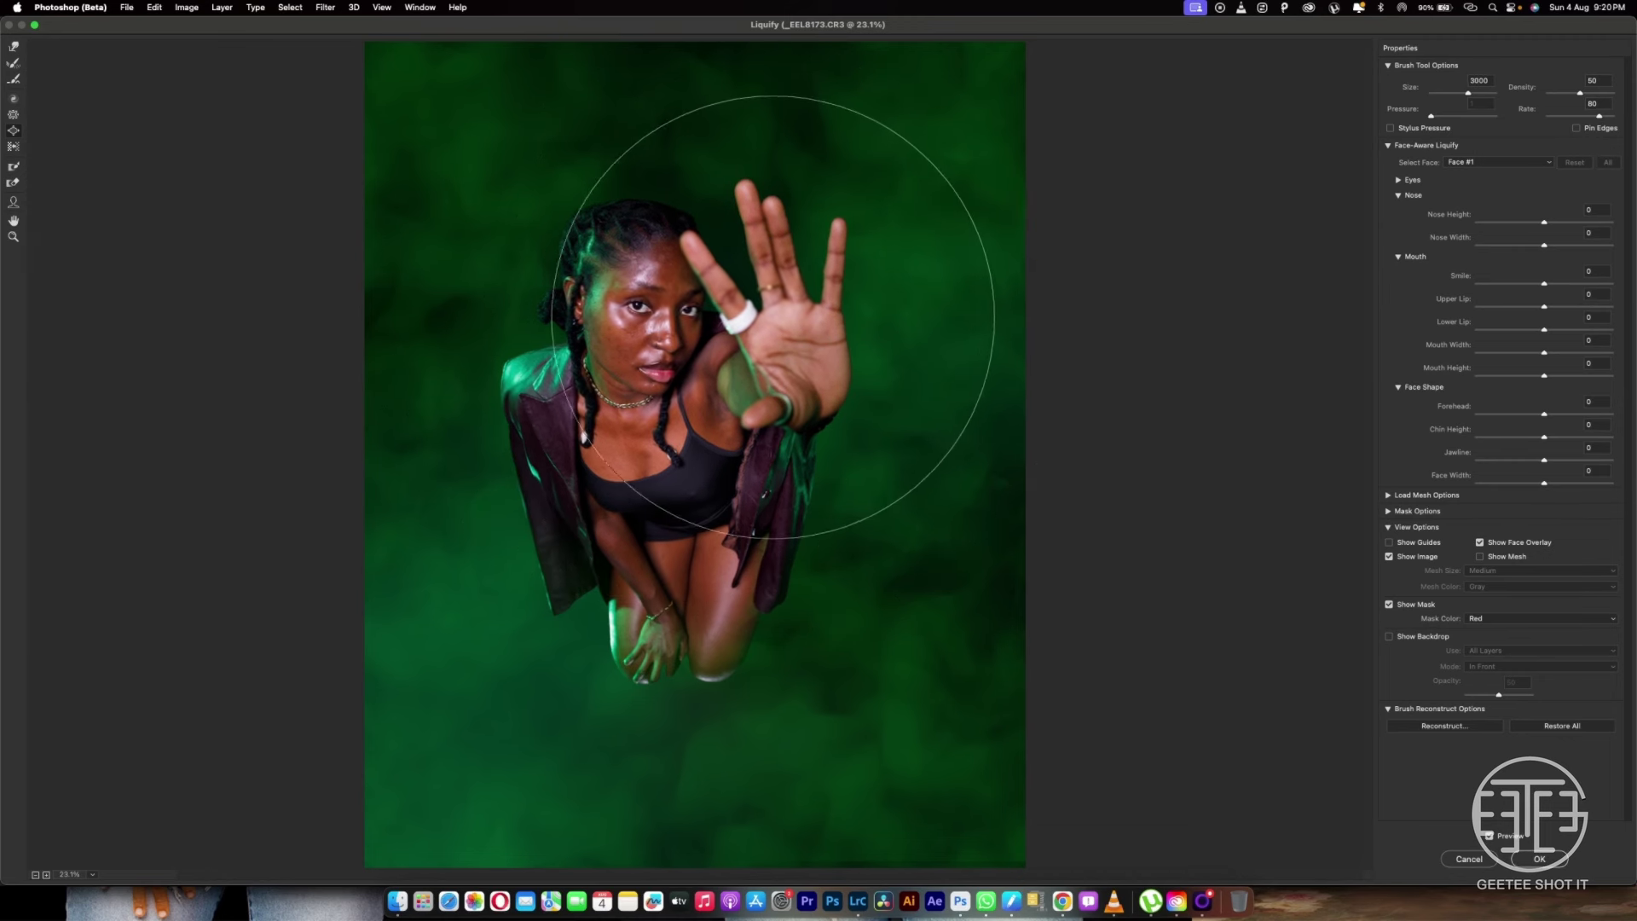
{"action": "key", "text": "bracketleft"}
{"action": "key", "text": "bracketleft"}
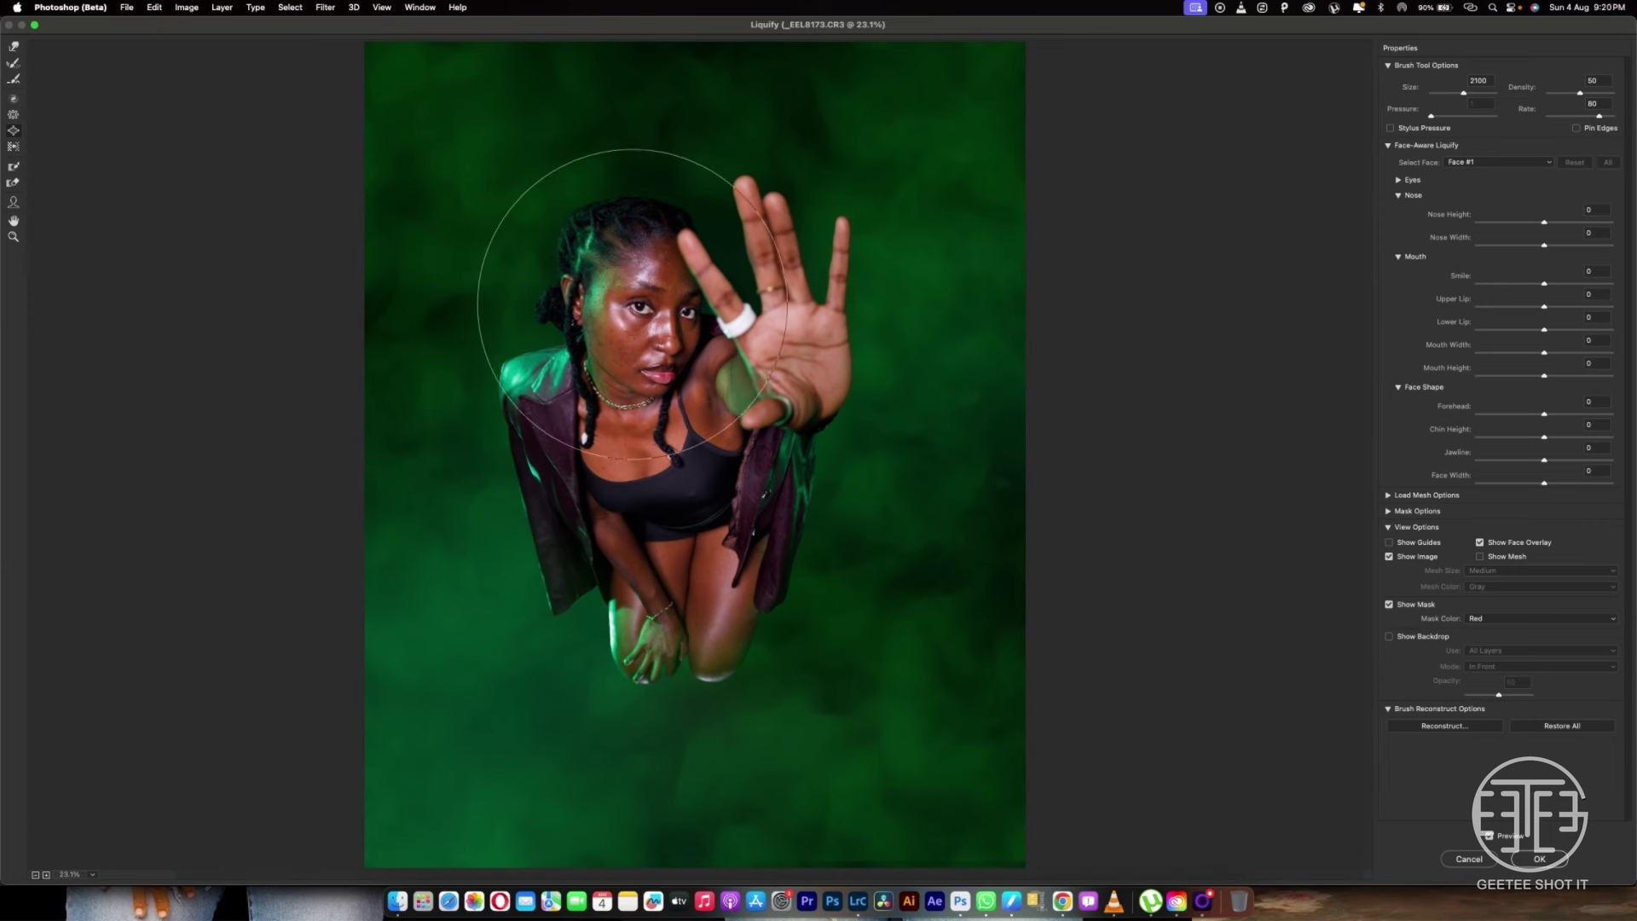
Undo all the bloat strokes made on the head and raised hand
{"action": "key", "text": "super+z"}
{"action": "key", "text": "super+z"}
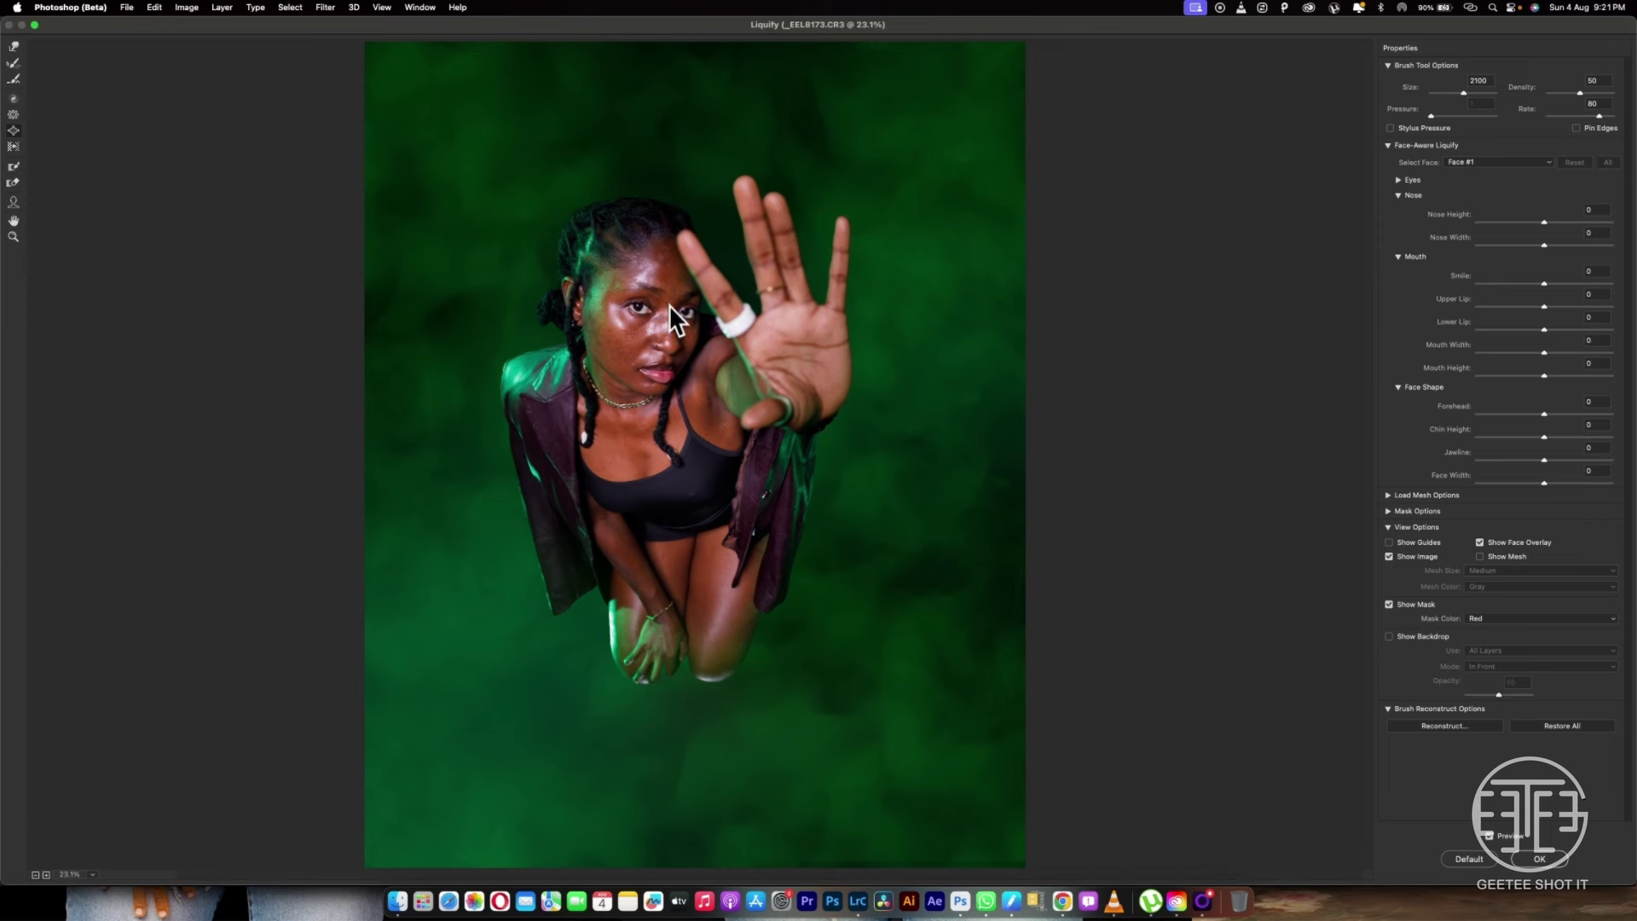
{"action": "key", "text": "super+z"}
{"action": "key", "text": "super+z"}
{"action": "key", "text": "super+z"}
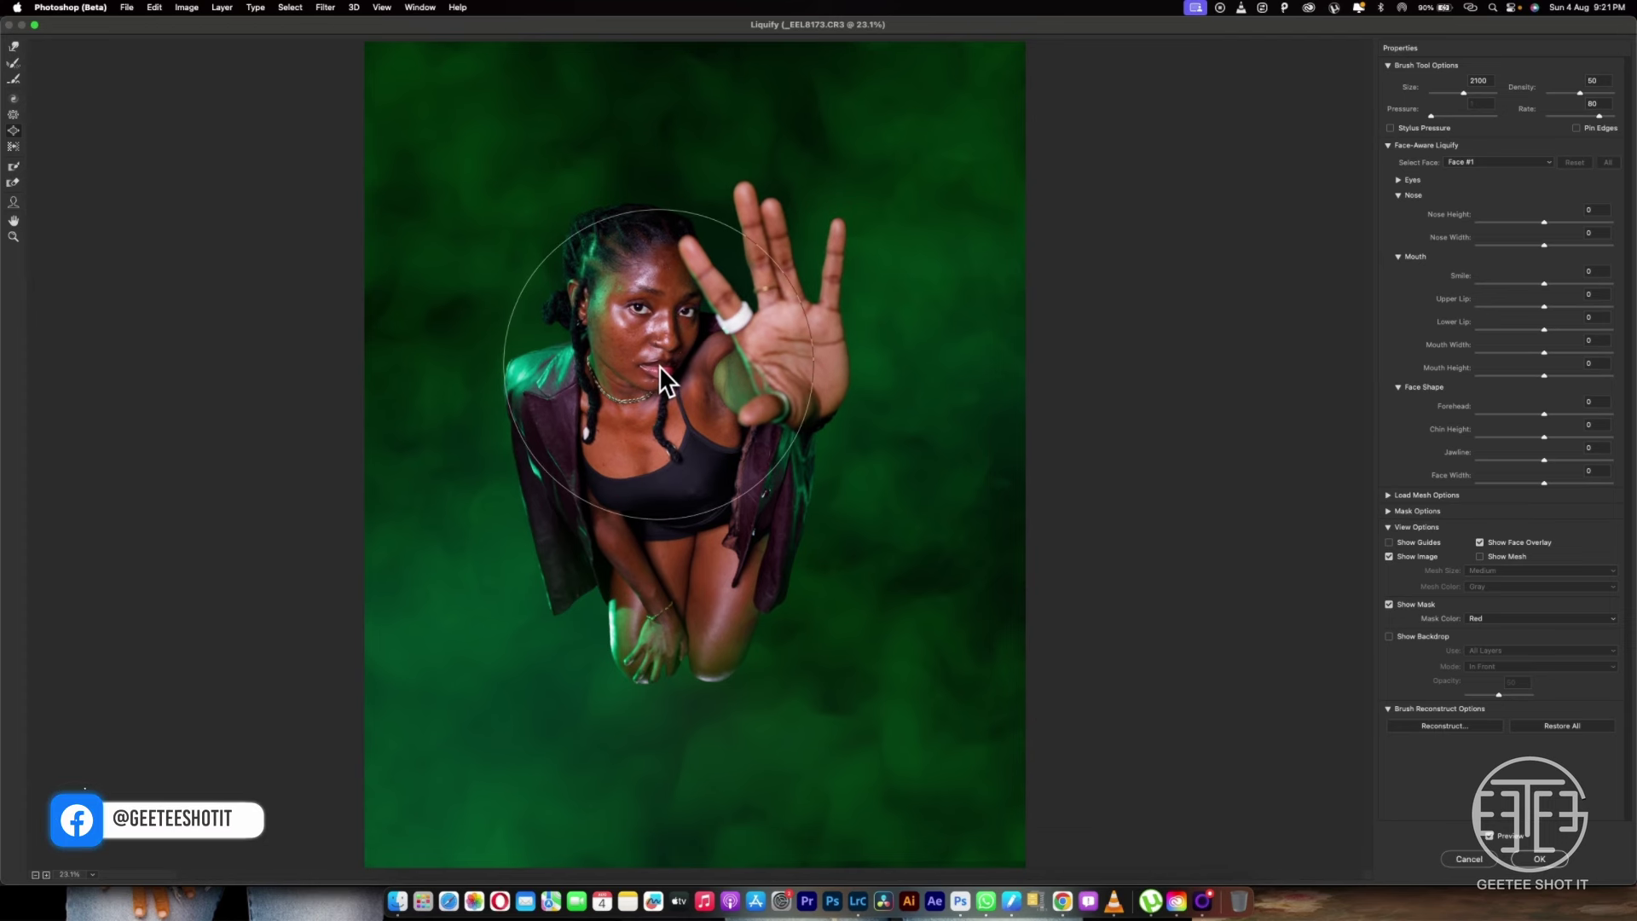
Enlarge the head and upper body slightly with the Bloat tool, using a brush size of 3800 and then 2600
{"action": "key", "text": "]"}
{"action": "key", "text": "]"}
{"action": "key", "text": "bracketright"}
{"action": "key", "text": "bracketright"}
{"action": "key", "text": "bracketright"}
{"action": "key", "text": "bracketright"}
{"action": "key", "text": "bracketright"}
{"action": "key", "text": "bracketright"}
{"action": "key", "text": "bracketright"}
{"action": "key", "text": "bracketright"}
{"action": "key", "text": "bracketright"}
{"action": "key", "text": "bracketright"}
{"action": "key", "text": "bracketright"}
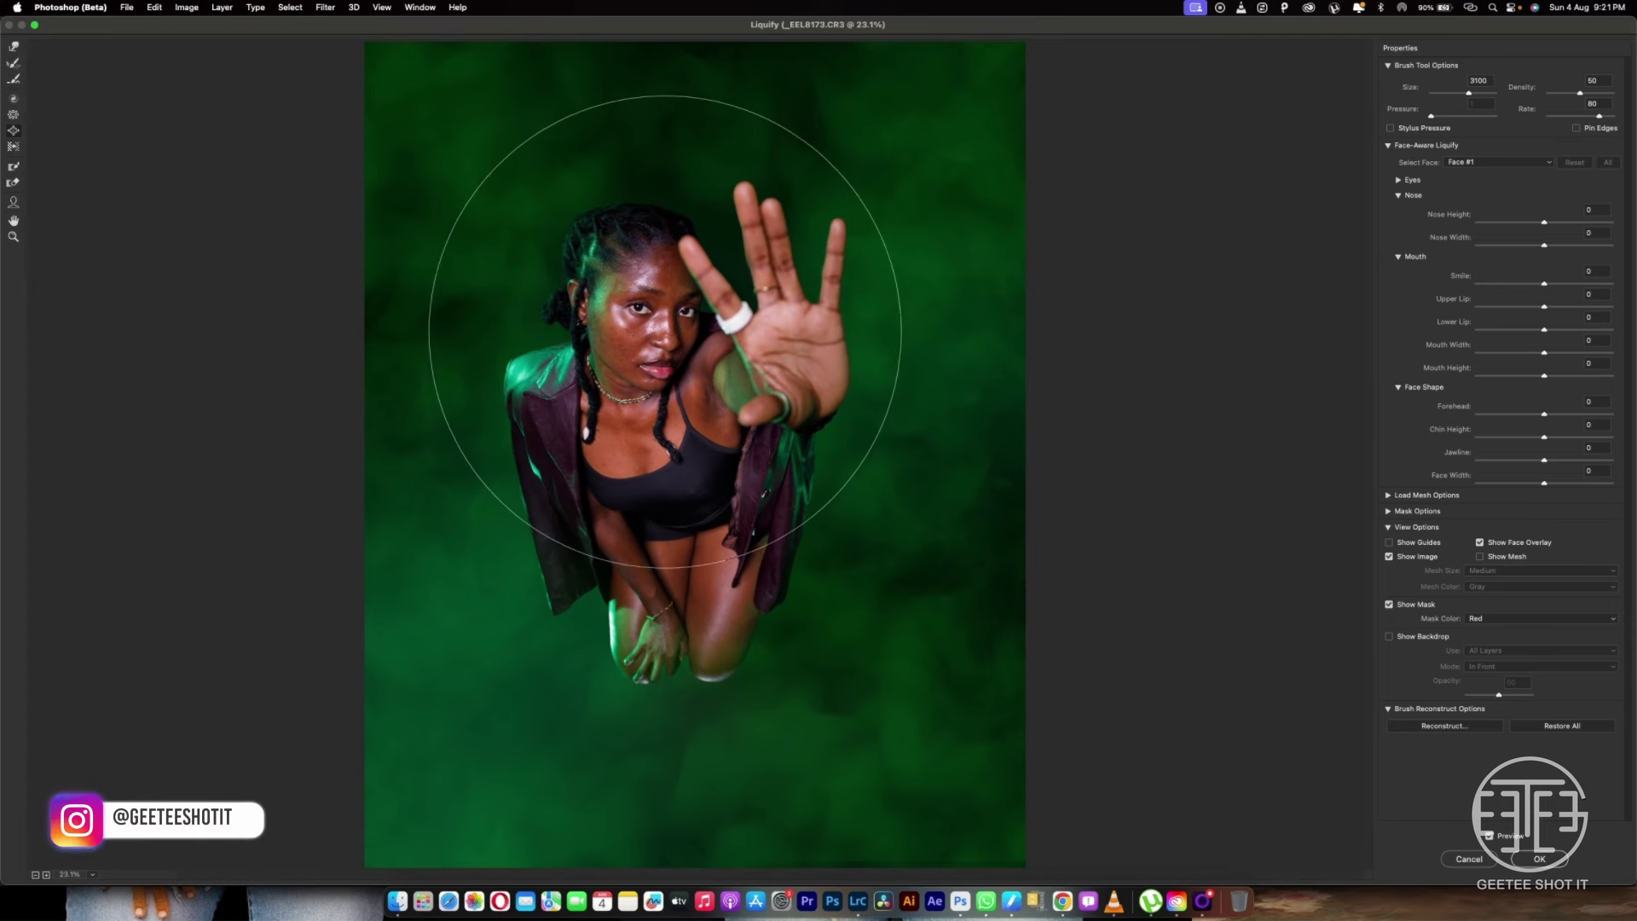
{"action": "key", "text": "bracketright"}
{"action": "key", "text": "bracketright"}
{"action": "key", "text": "bracketright"}
{"action": "key", "text": "bracketright"}
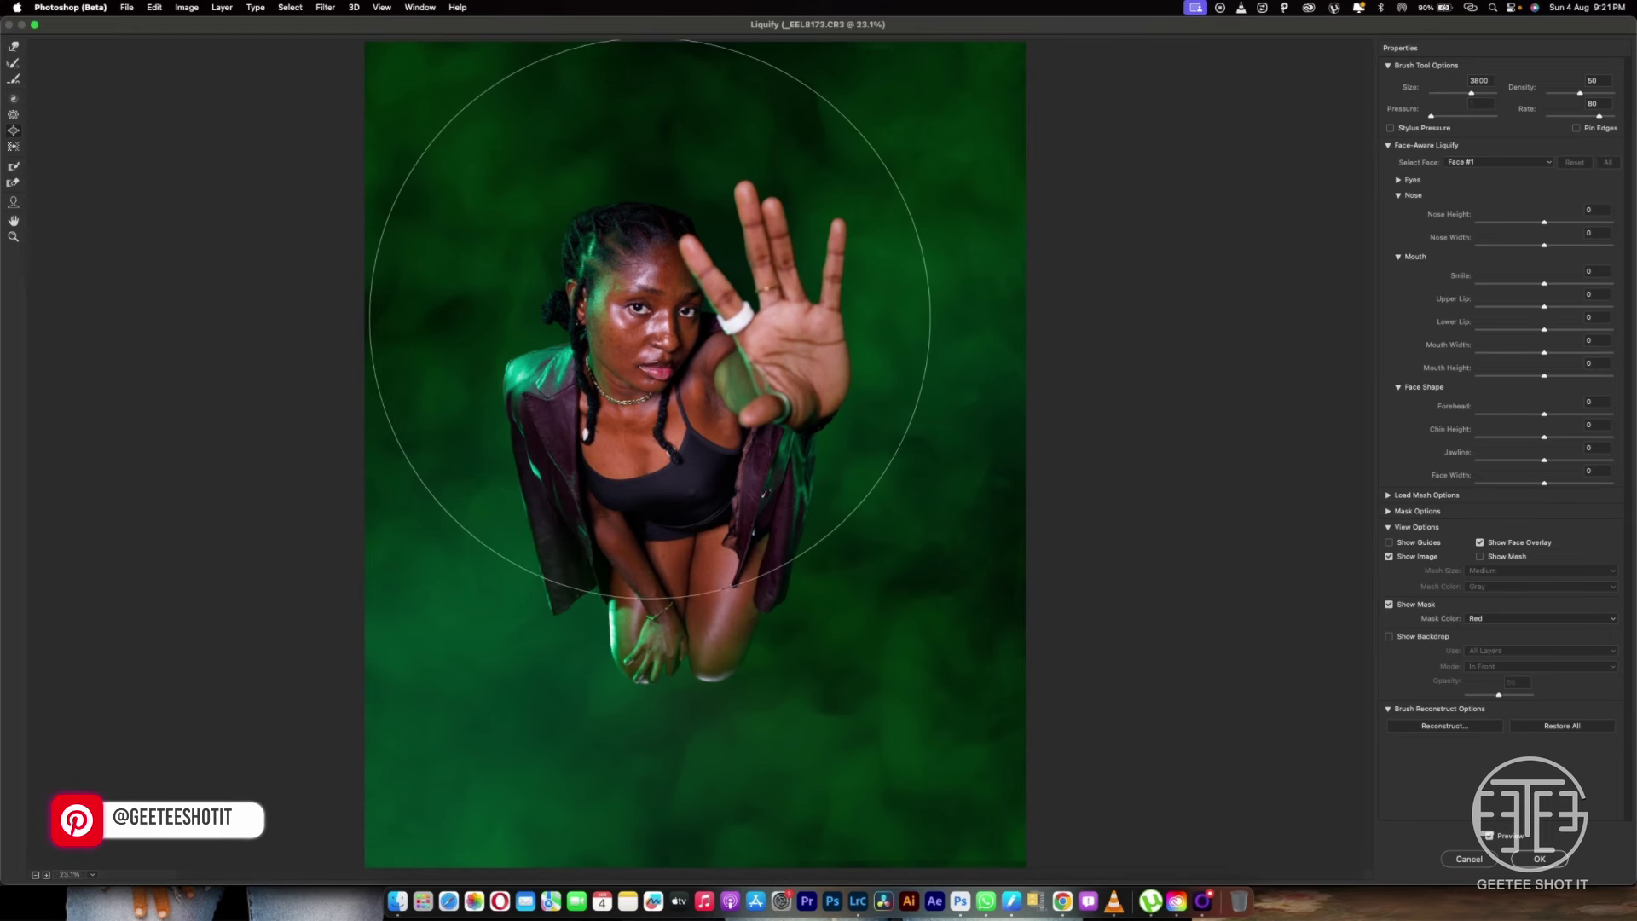
{"action": "key", "text": "bracketleft"}
{"action": "key", "text": "bracketleft"}
{"action": "key", "text": "bracketleft"}
{"action": "key", "text": "bracketleft"}
{"action": "key", "text": "bracketleft"}
{"action": "key", "text": "bracketleft"}
{"action": "key", "text": "bracketleft"}
{"action": "key", "text": "bracketleft"}
{"action": "key", "text": "bracketleft"}
{"action": "key", "text": "bracketleft"}
{"action": "key", "text": "bracketleft"}
{"action": "key", "text": "bracketleft"}
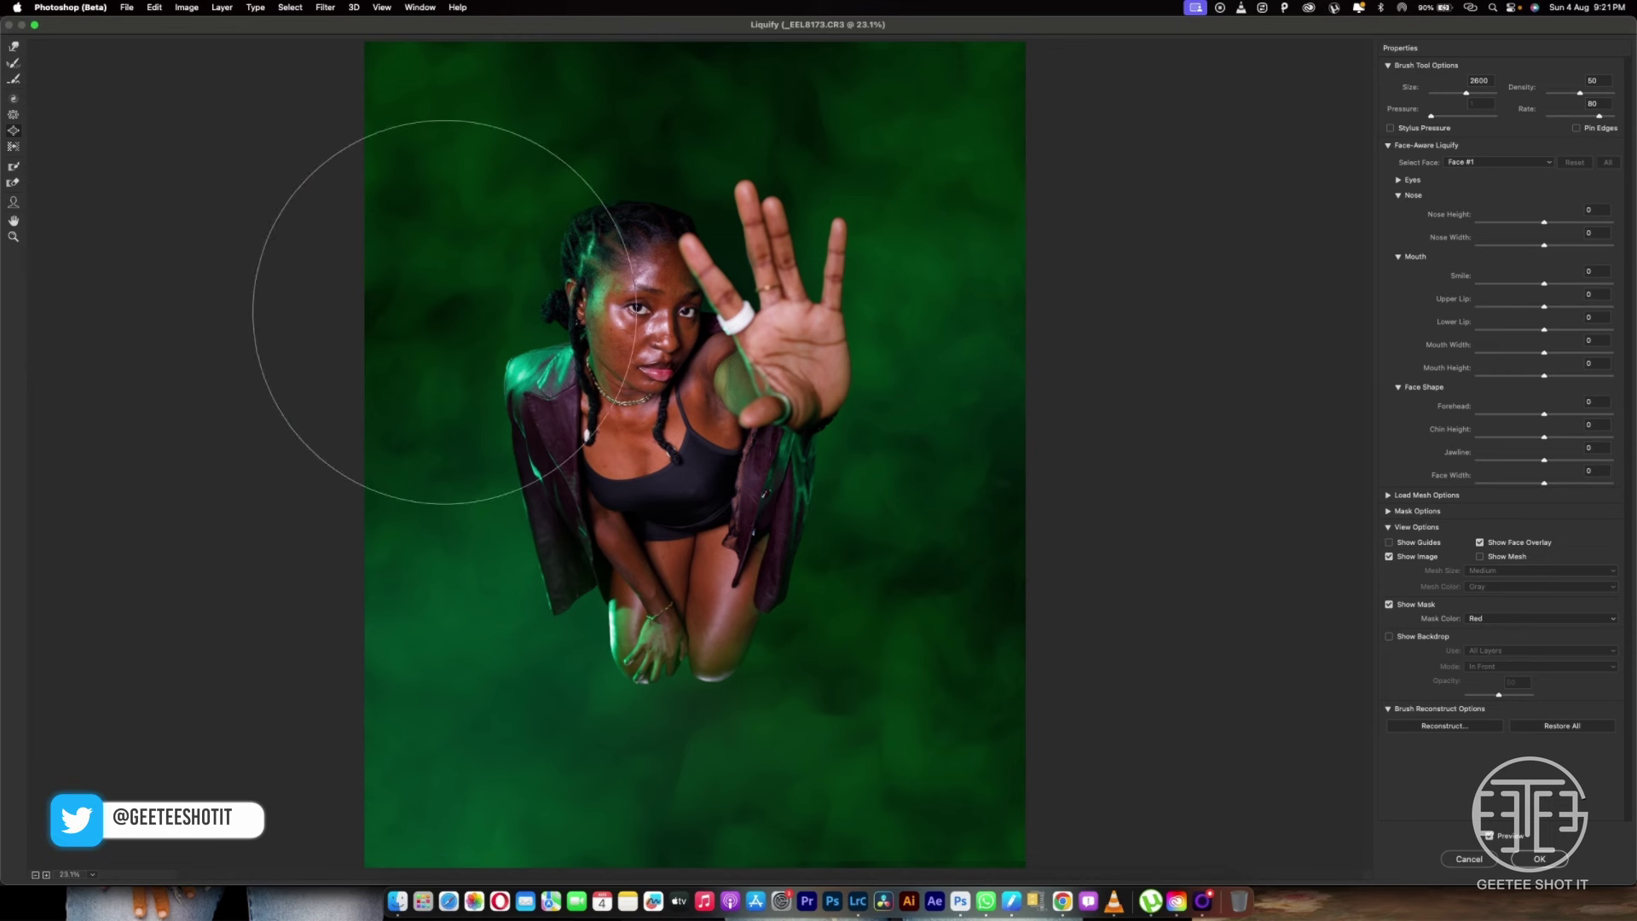
Shrink the knees with the Pucker tool at brush size 1700 and apply the Liquify changes
{"action": "key", "text": "bracketleft"}
{"action": "key", "text": "bracketleft"}
{"action": "key", "text": "bracketleft"}
{"action": "key", "text": "bracketleft"}
{"action": "key", "text": "bracketleft"}
{"action": "key", "text": "bracketleft"}
{"action": "key", "text": "bracketleft"}
{"action": "key", "text": "bracketleft"}
{"action": "key", "text": "bracketleft"}
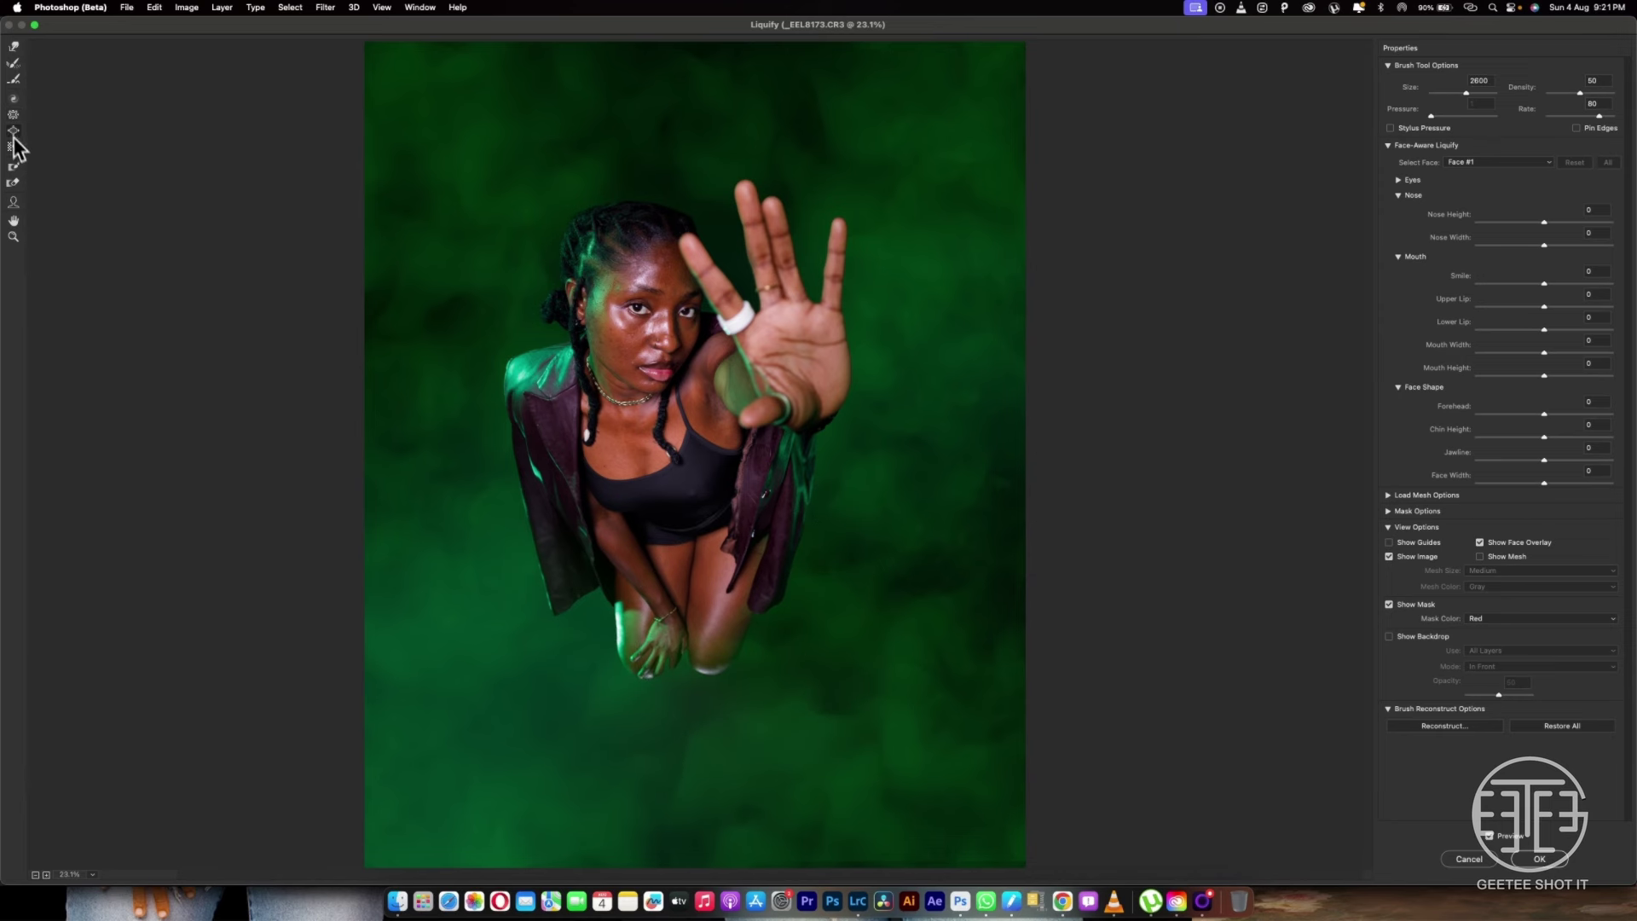
{"action": "key", "text": "bracketright"}
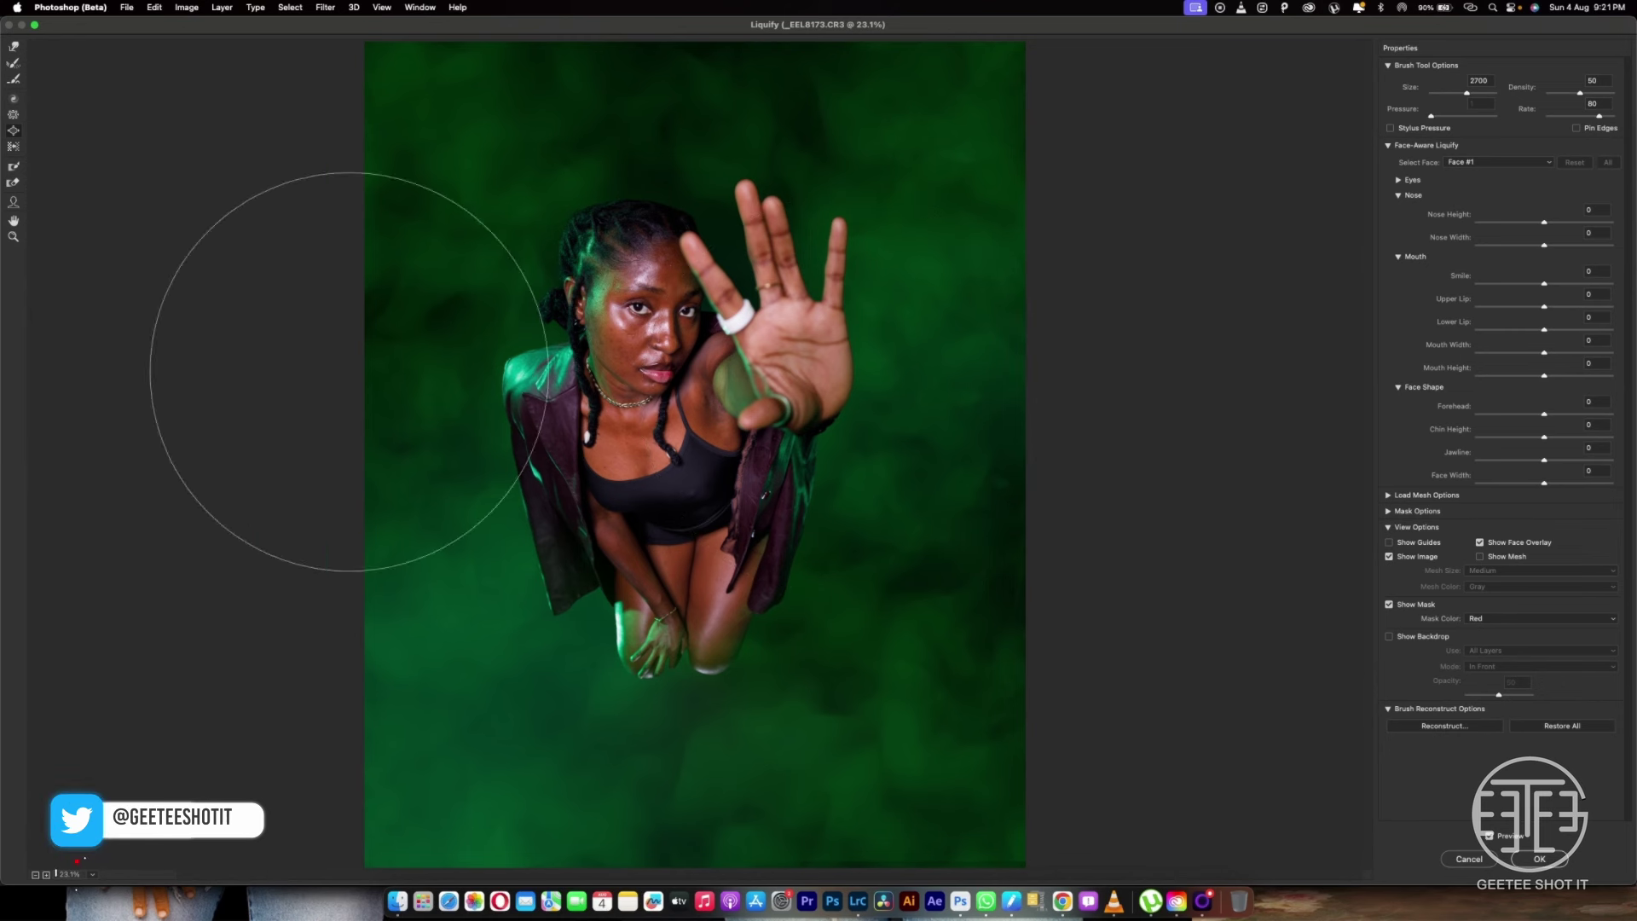
{"action": "left_click", "coordinate": [14, 114]}
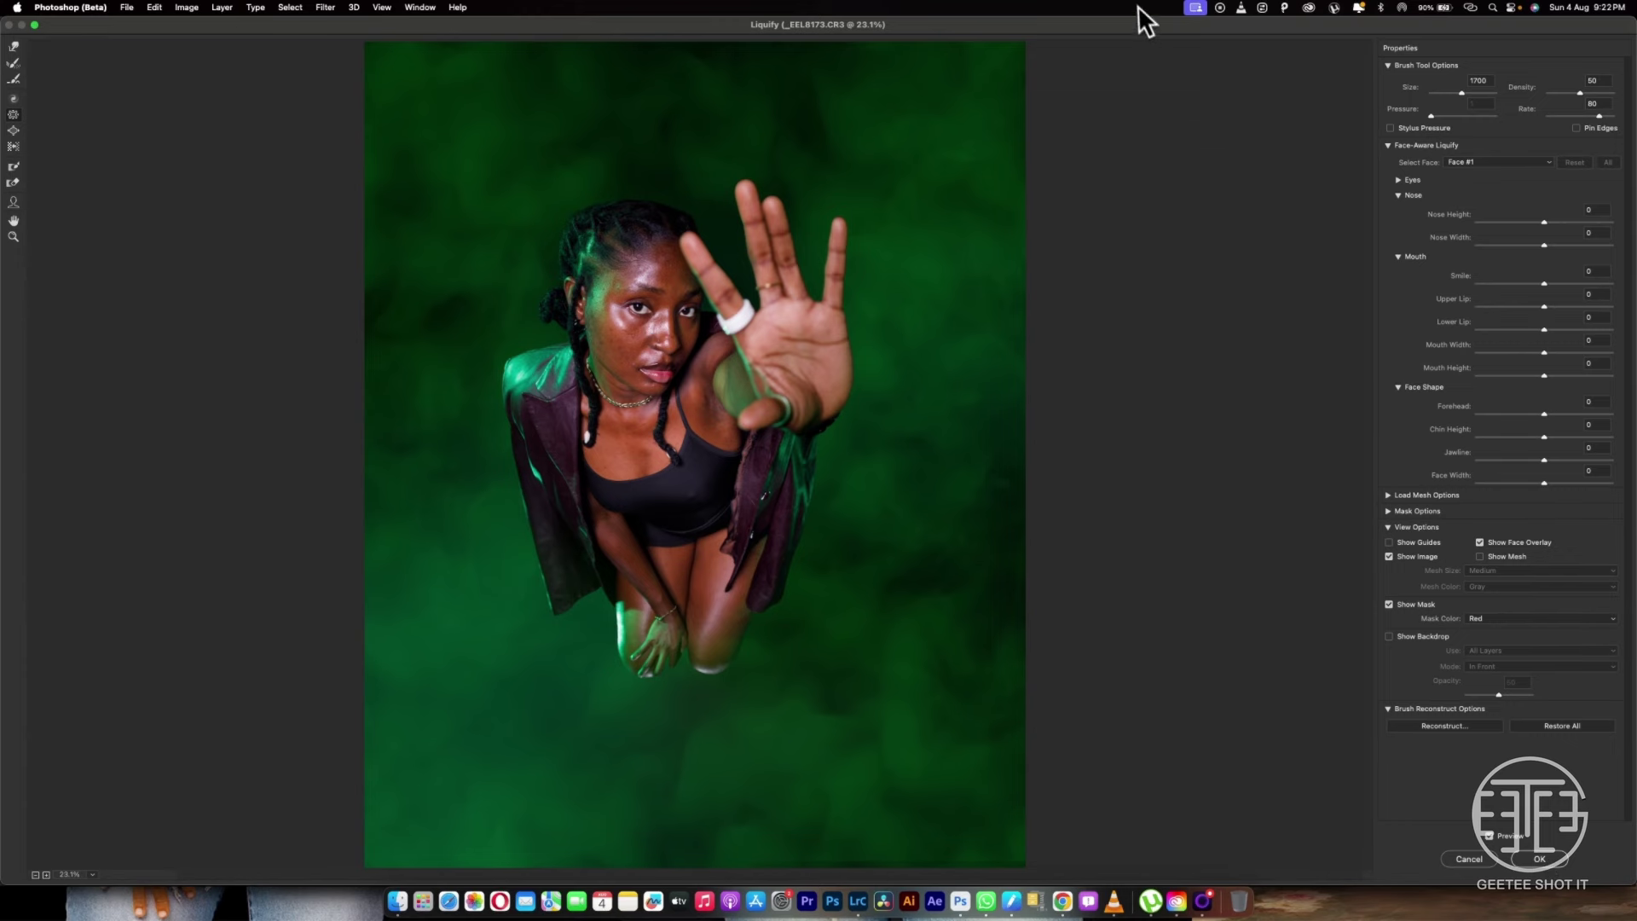
{"action": "left_click_drag", "start_coordinate": [1153, 23], "coordinate": [1066, 29]}
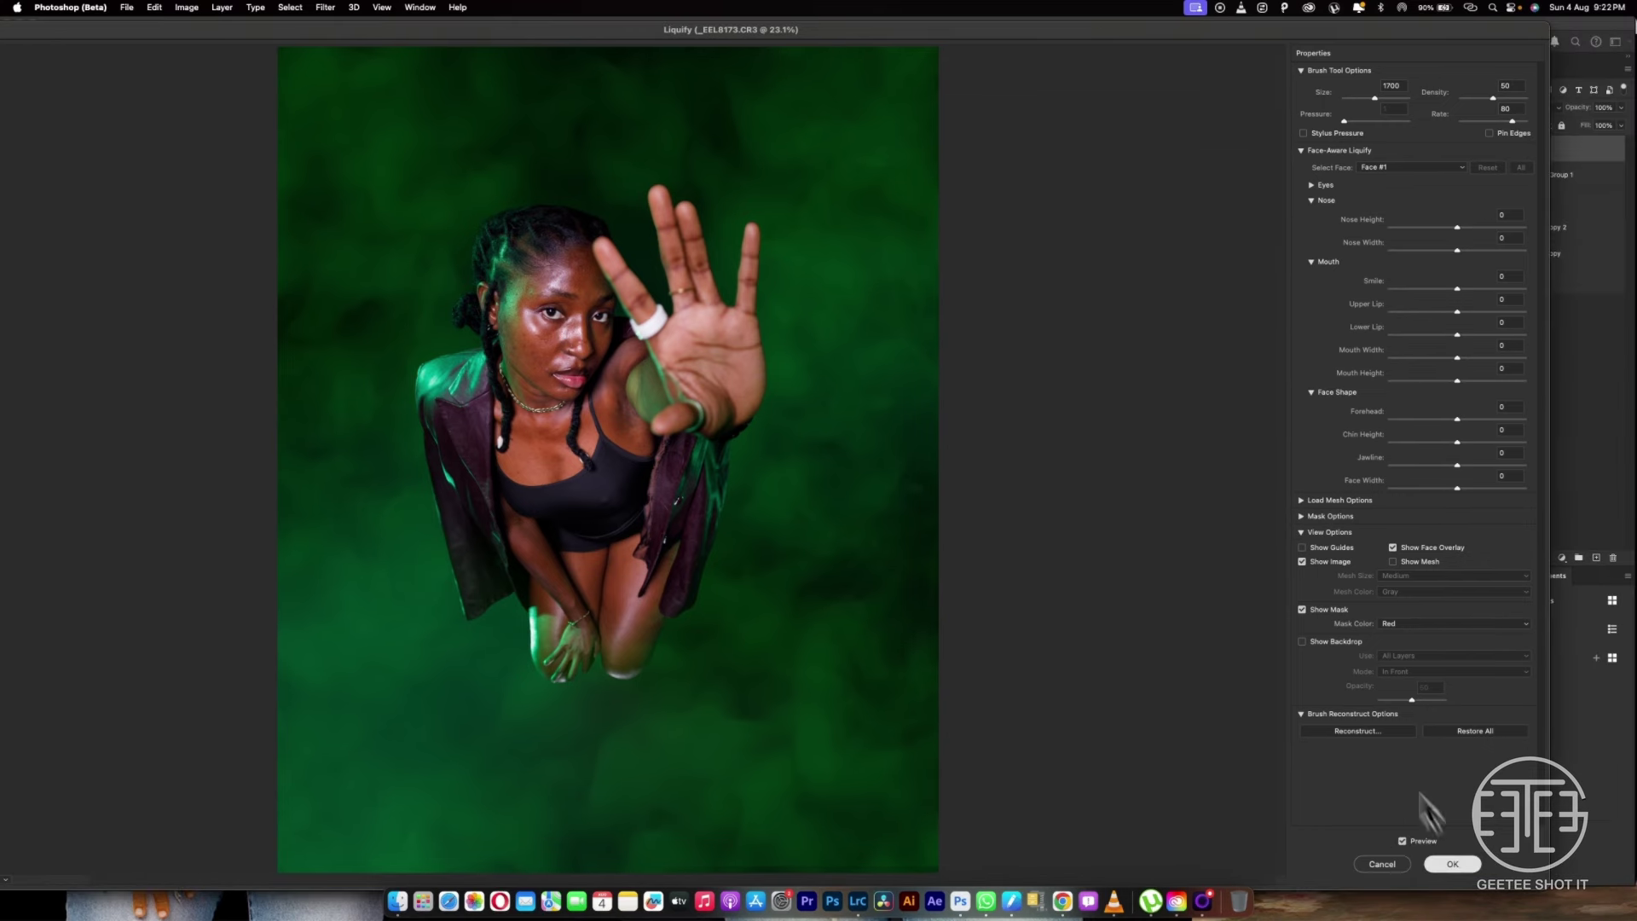
{"action": "key", "text": "Return"}
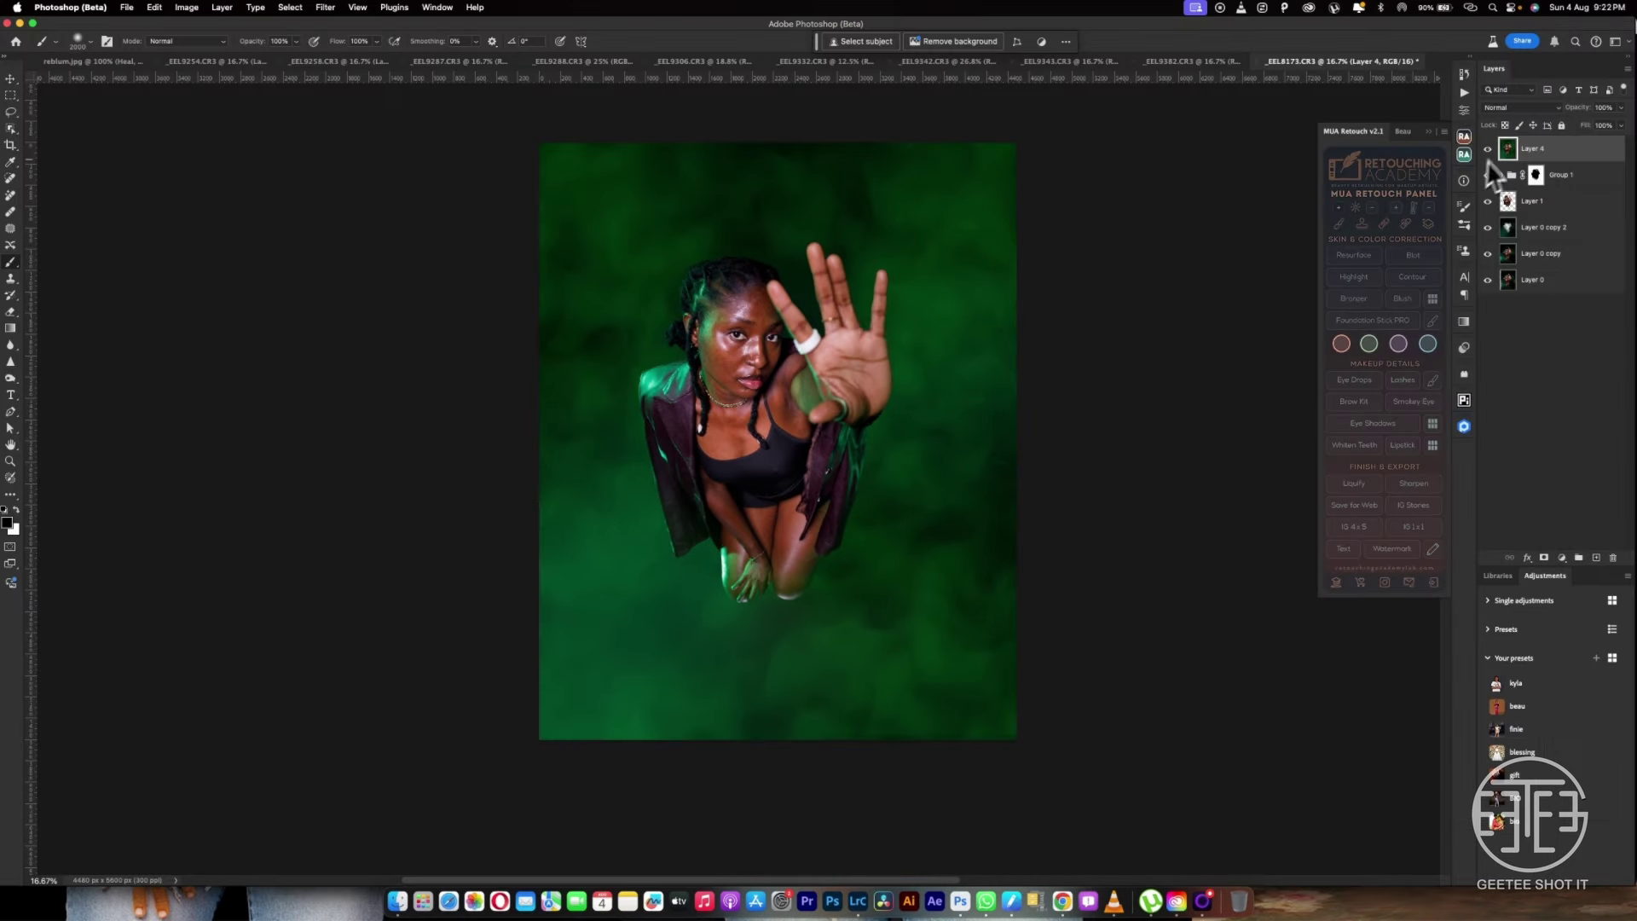
Duplicate Layer 4 and apply a Perspective transform that widens the duplicate's upper edge to about 113.5% and slightly narrows its lower edge
{"action": "key", "text": "super+j"}
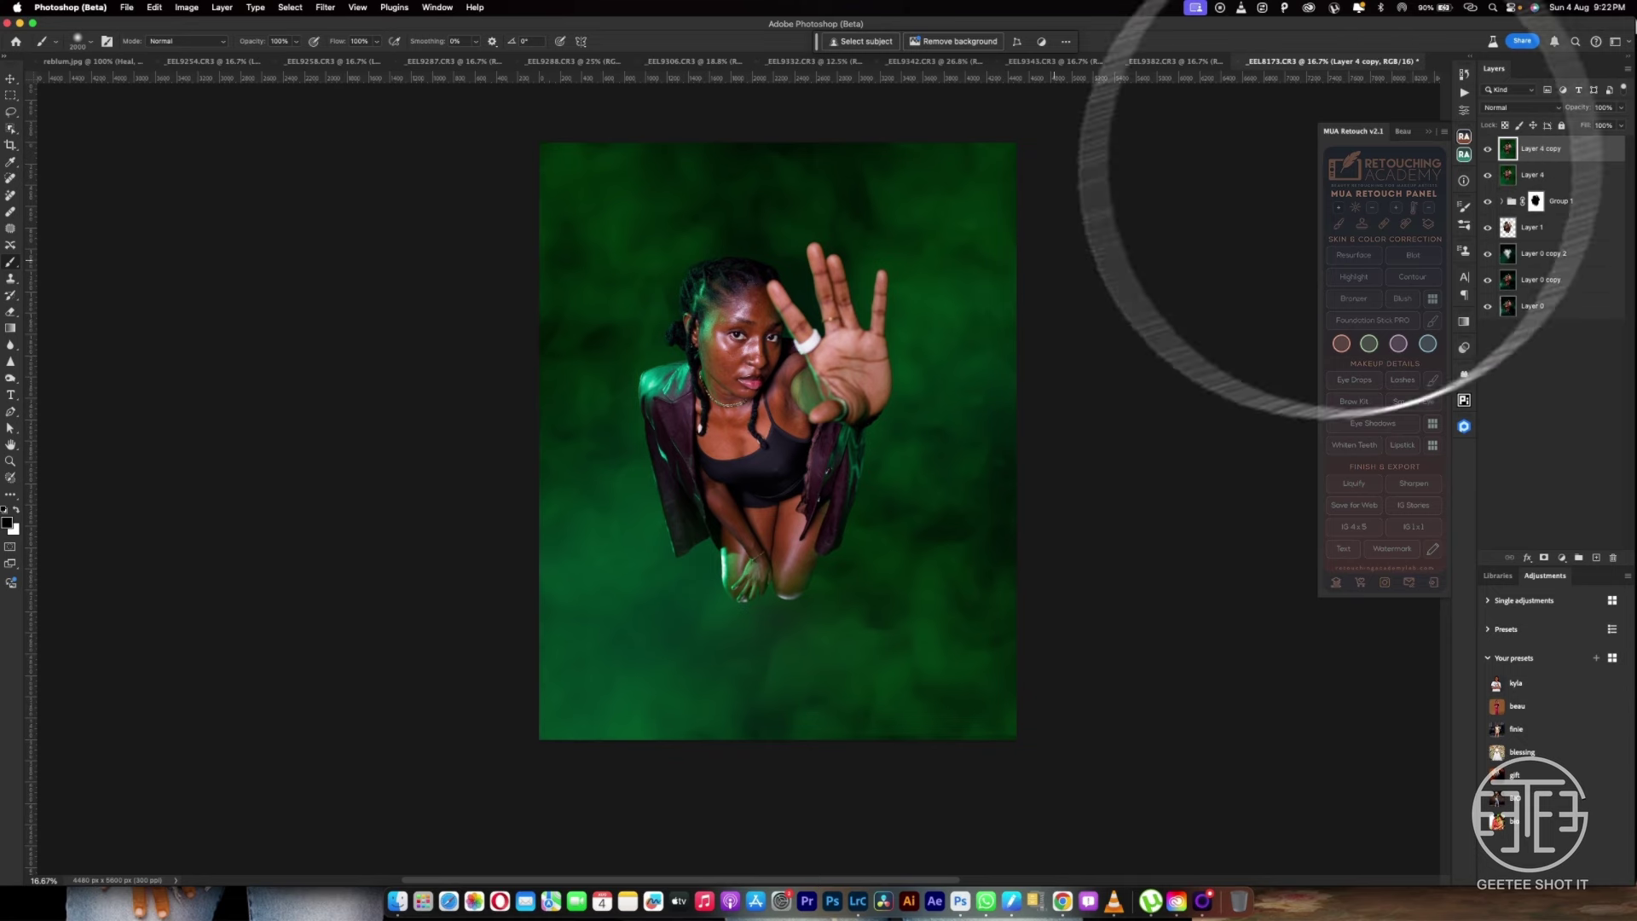
{"action": "right_click", "coordinate": [788, 371]}
{"action": "right_click", "coordinate": [756, 300]}
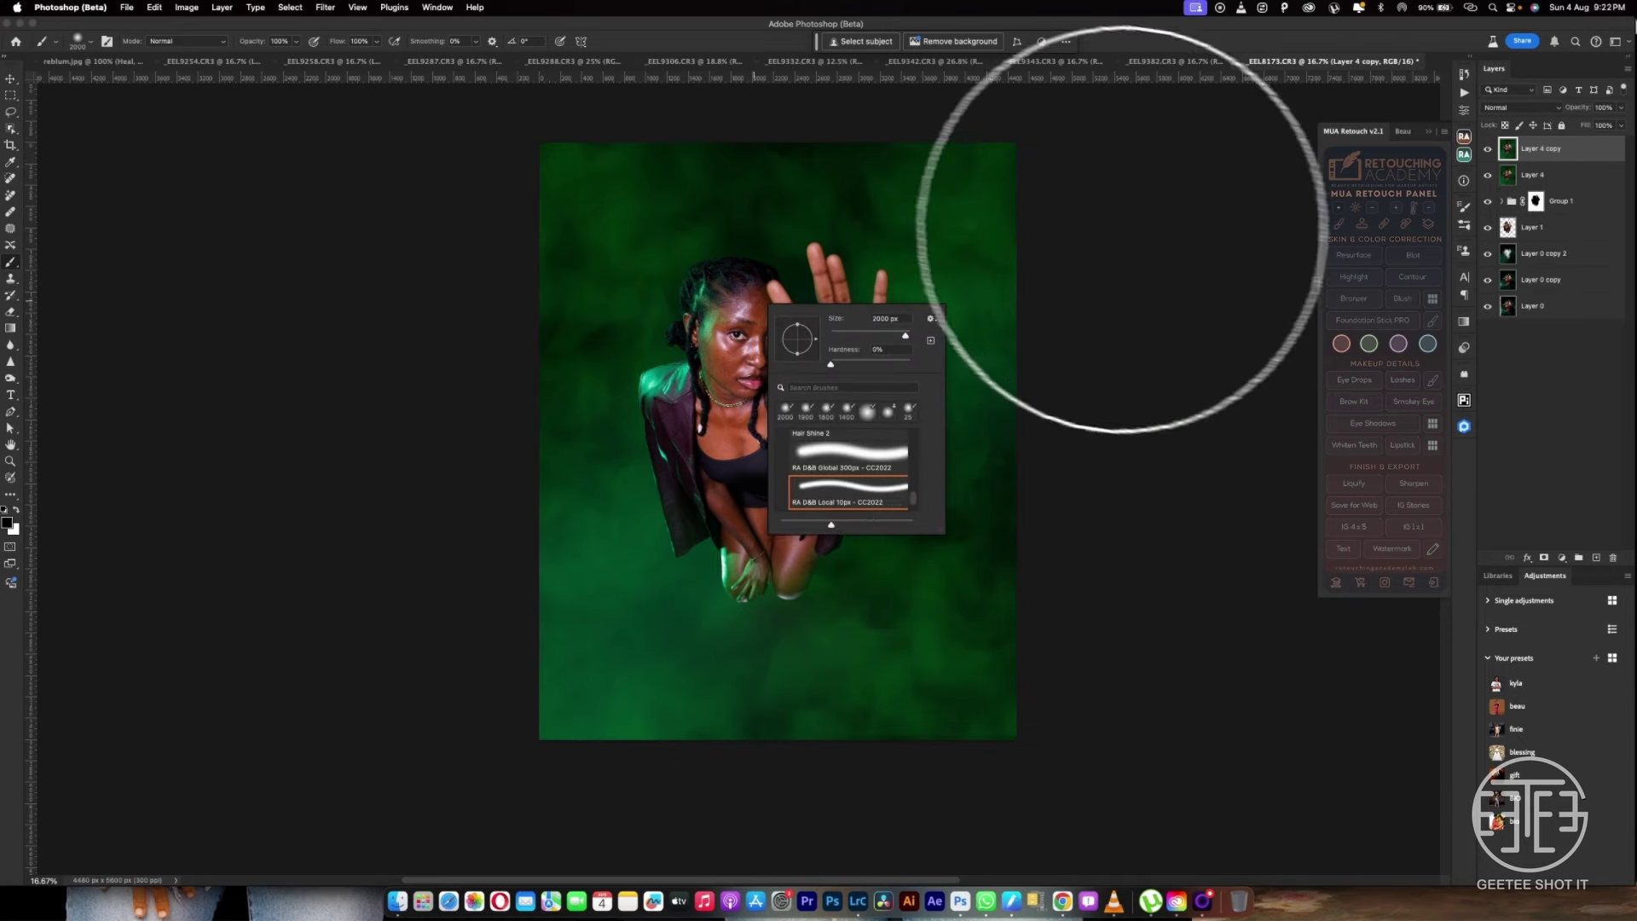
{"action": "left_click", "coordinate": [1161, 248]}
{"action": "key", "text": "super+t"}
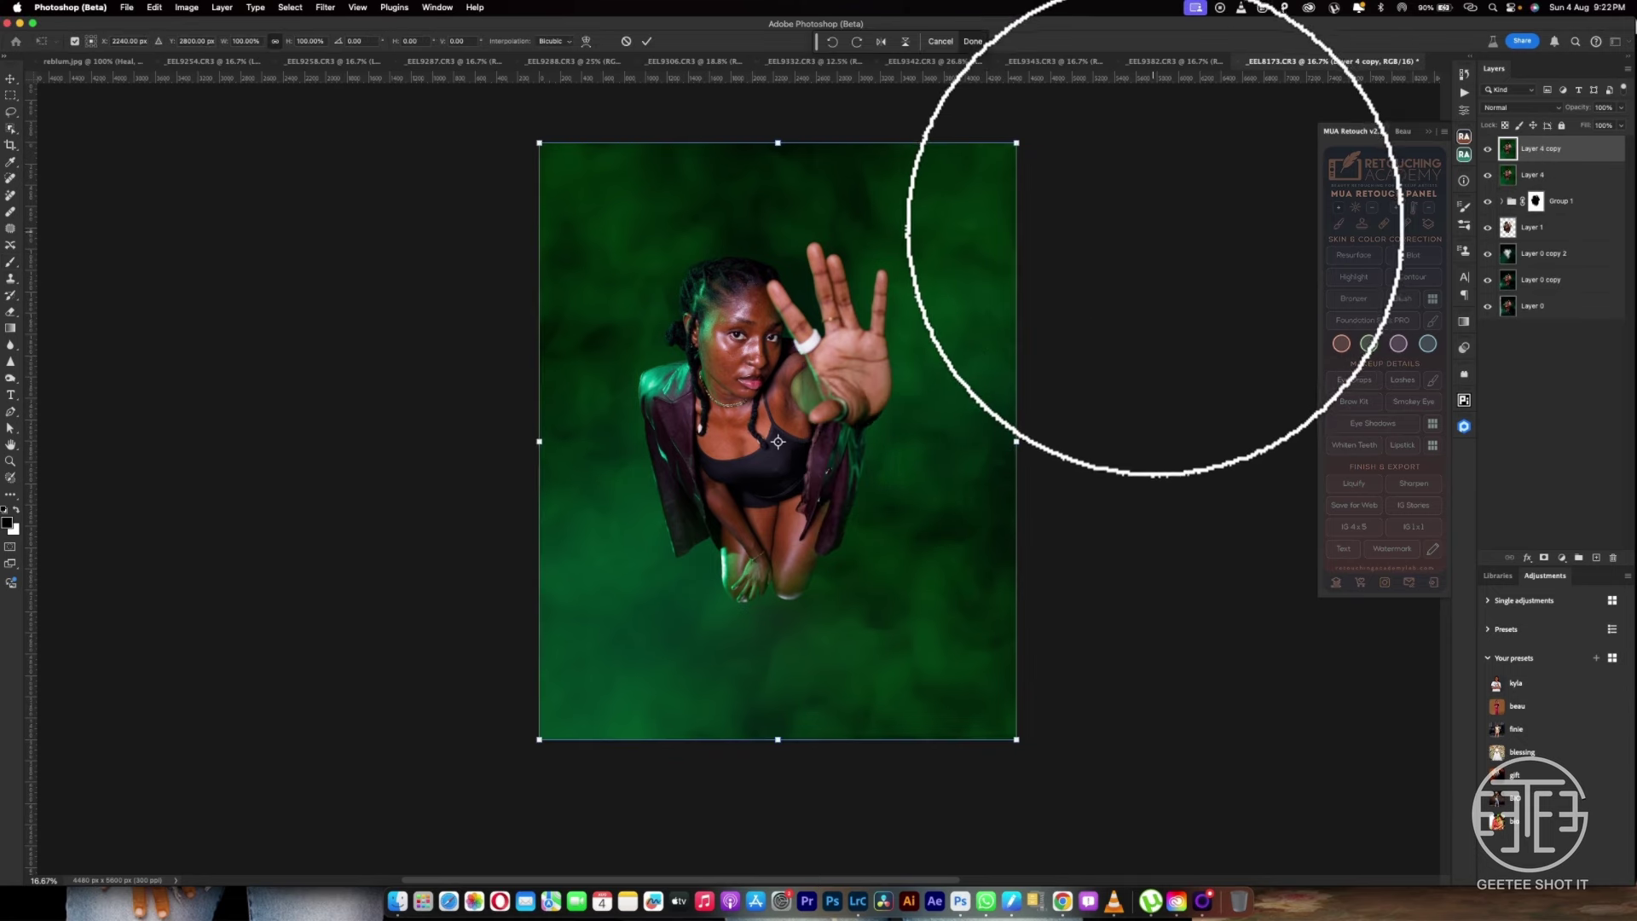
{"action": "right_click", "coordinate": [818, 385]}
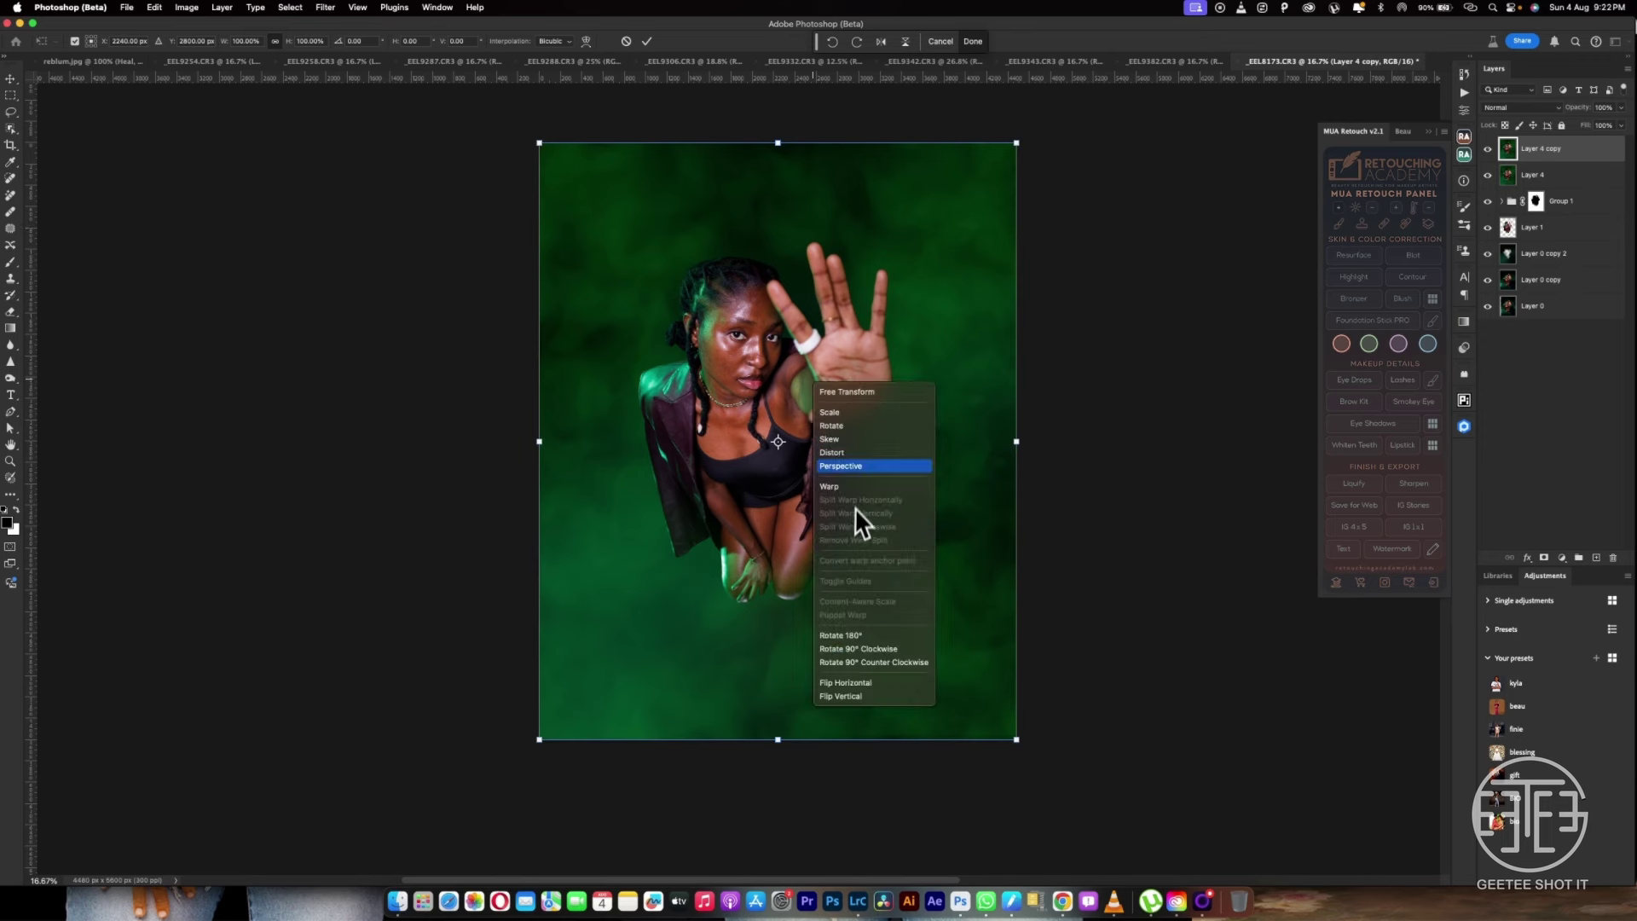
{"action": "left_click", "coordinate": [852, 455]}
{"action": "left_click_drag", "start_coordinate": [1018, 142], "coordinate": [1052, 122]}
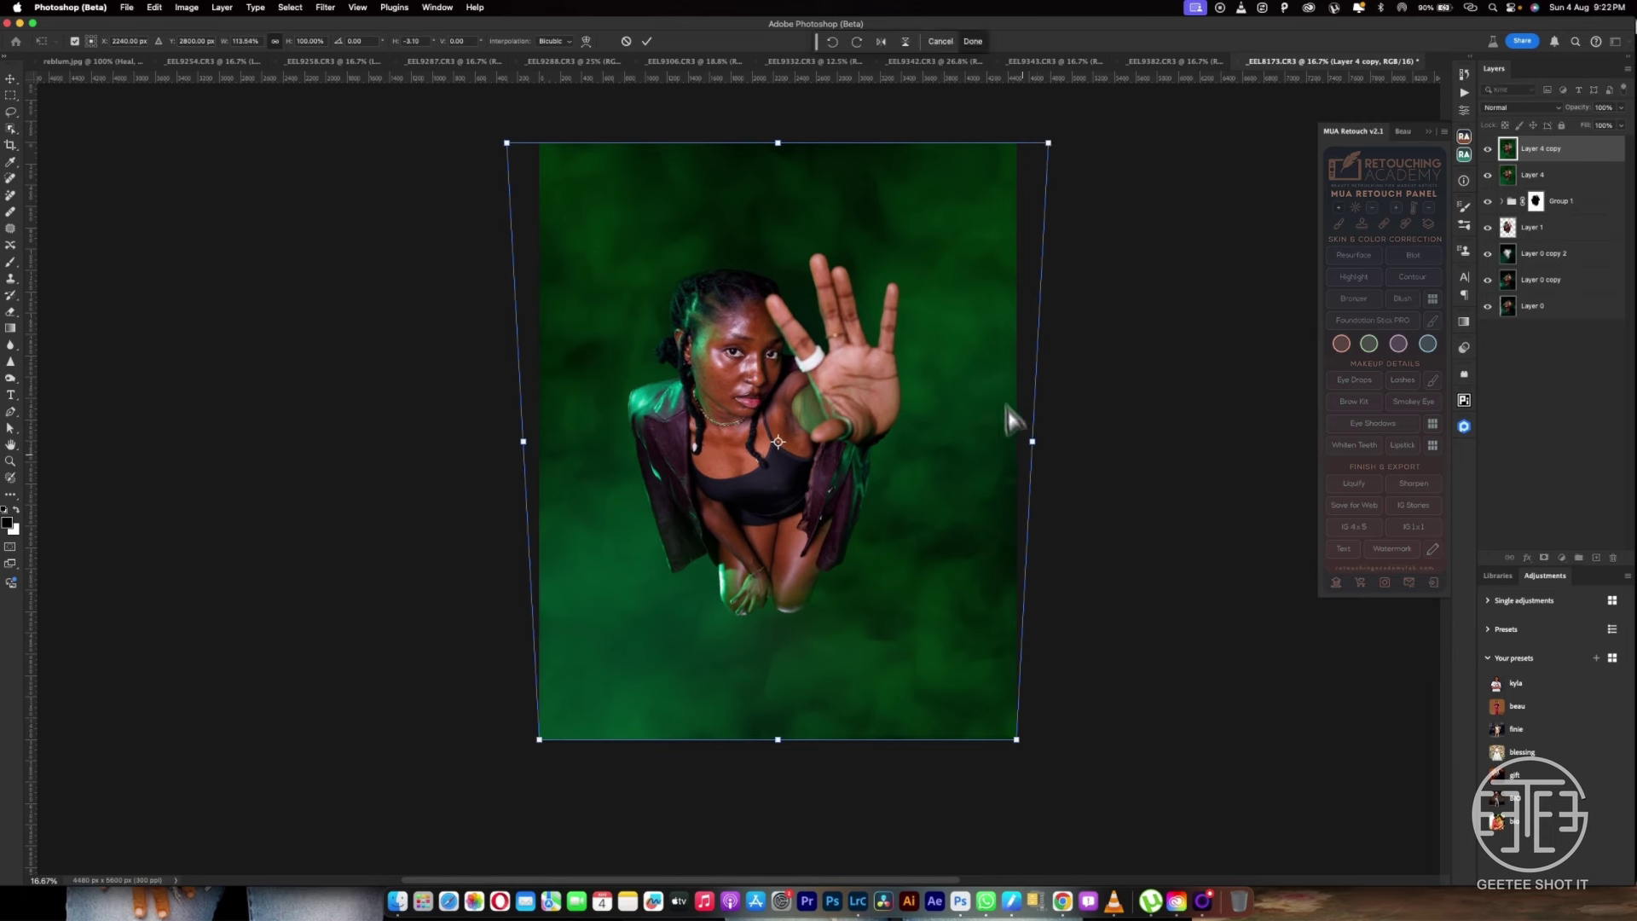
{"action": "left_click_drag", "start_coordinate": [1018, 741], "coordinate": [1014, 741]}
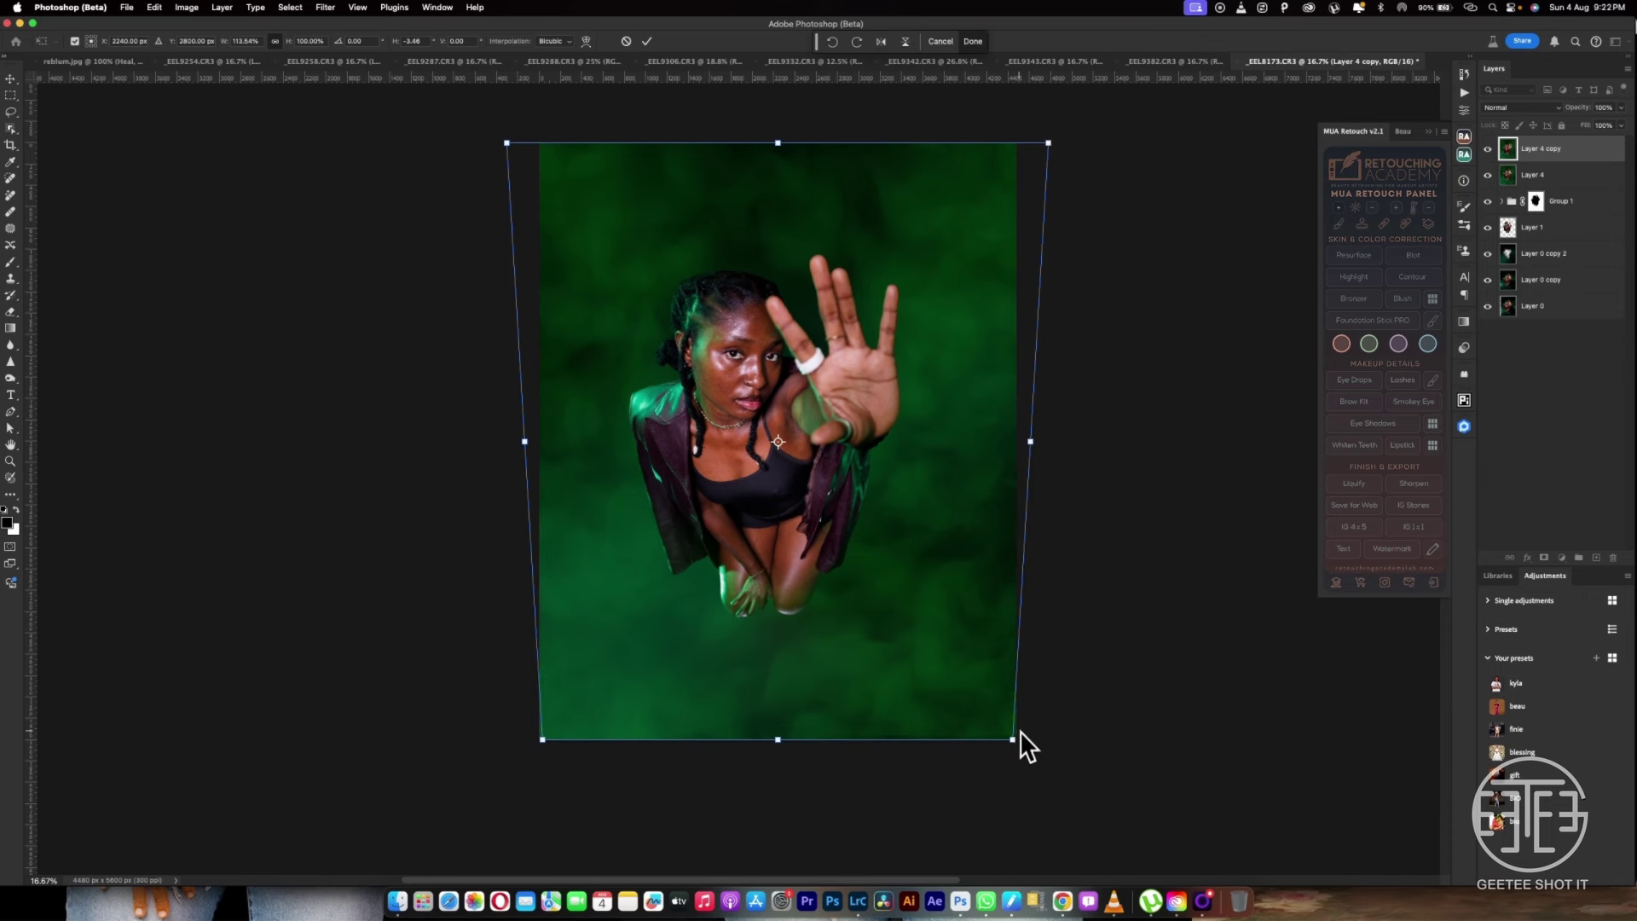
{"action": "key", "text": "Return"}
{"action": "key", "text": "b"}
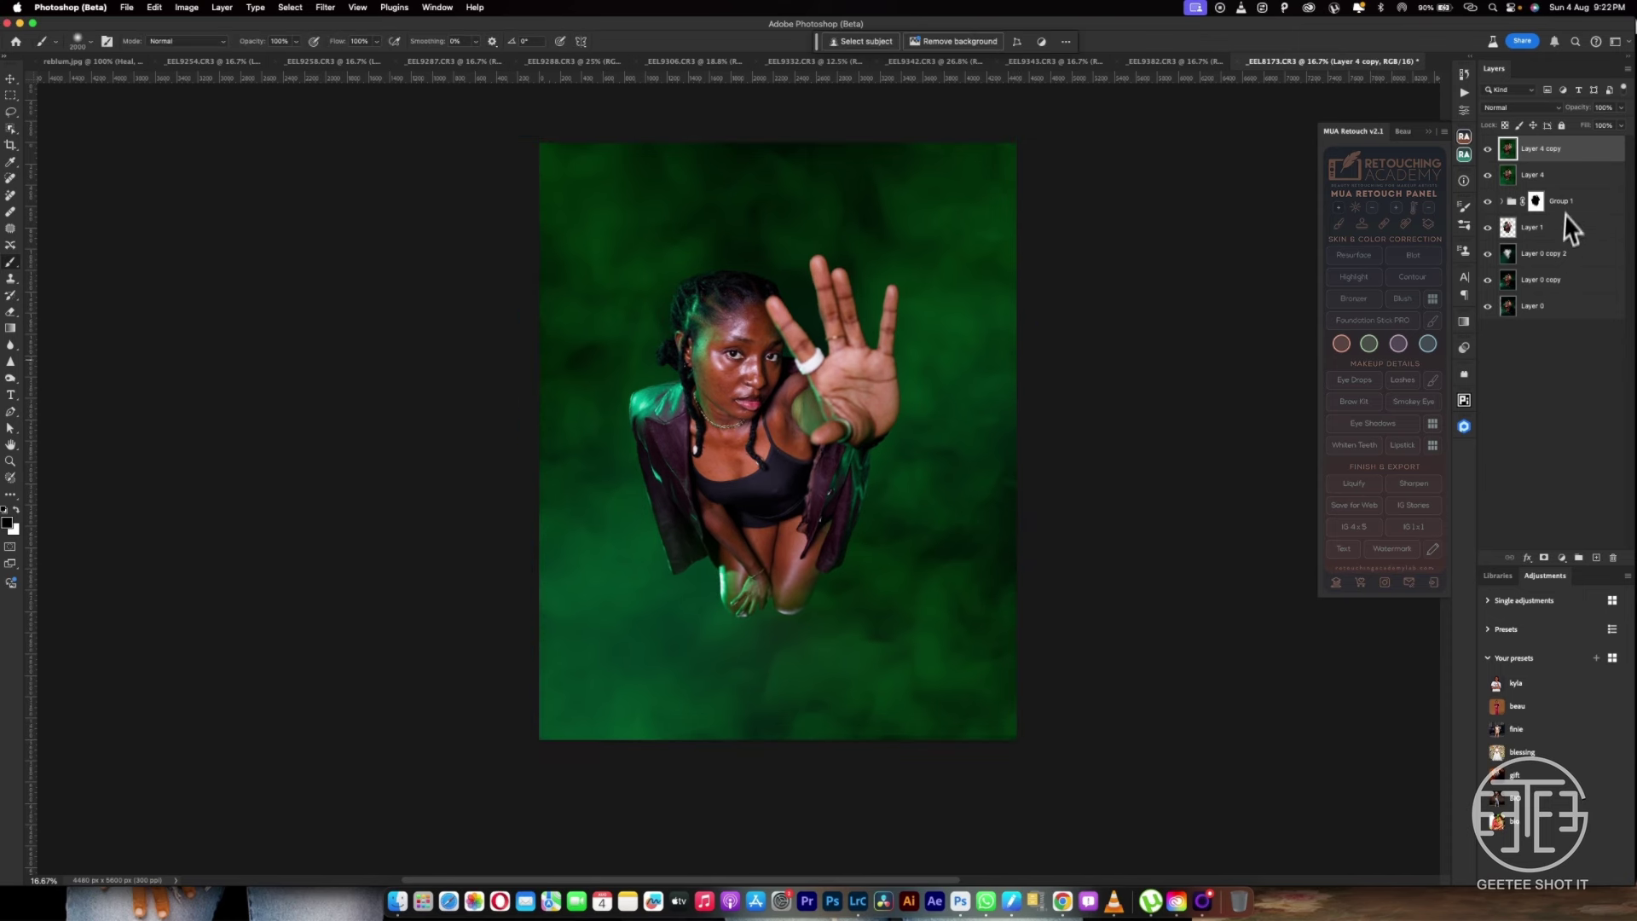
Scale Layer 4 copy up to about 102.5% from its centre and compare the result with the original photo in Layer 0
{"action": "key", "text": "super+t"}
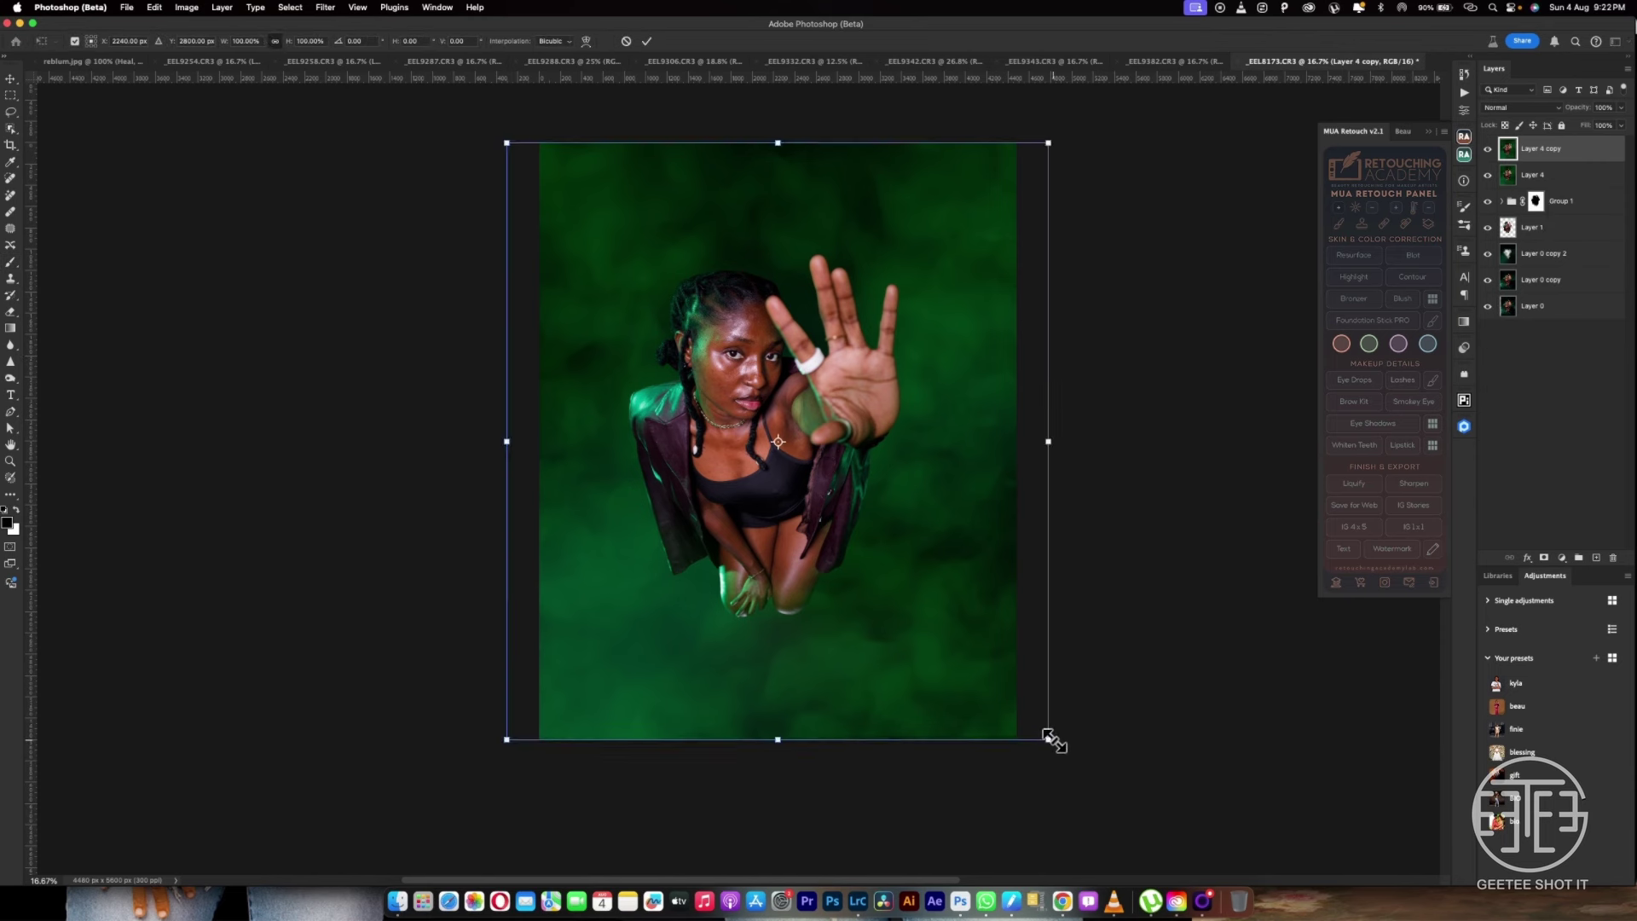
{"action": "left_click_drag", "start_coordinate": [1051, 739], "coordinate": [1058, 745]}
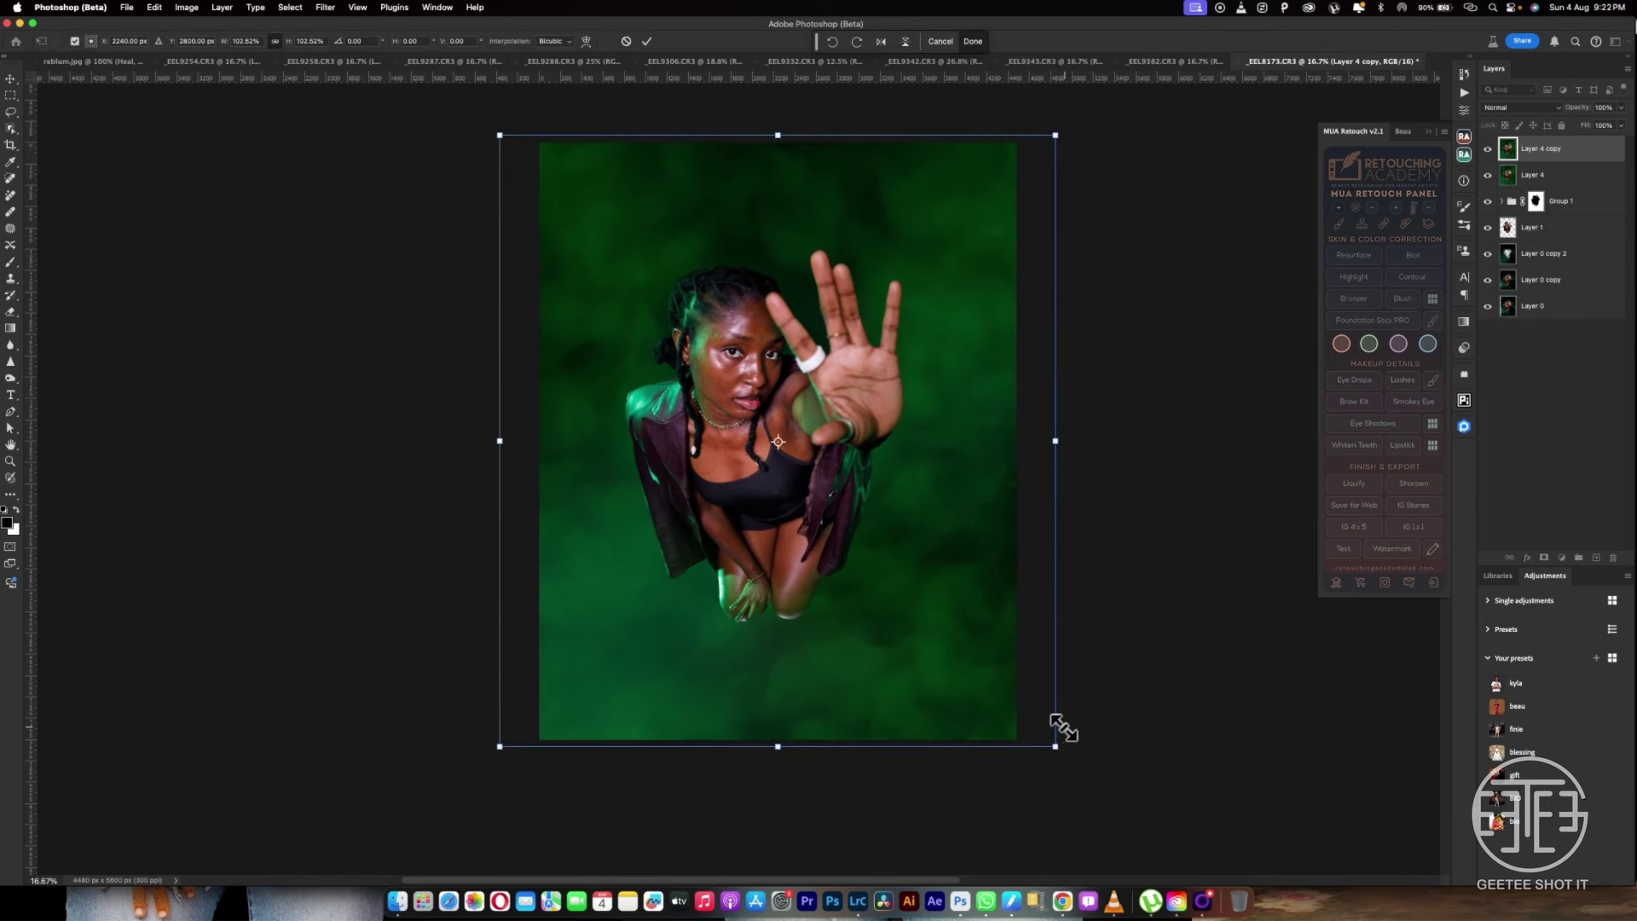
{"action": "key", "text": "Return"}
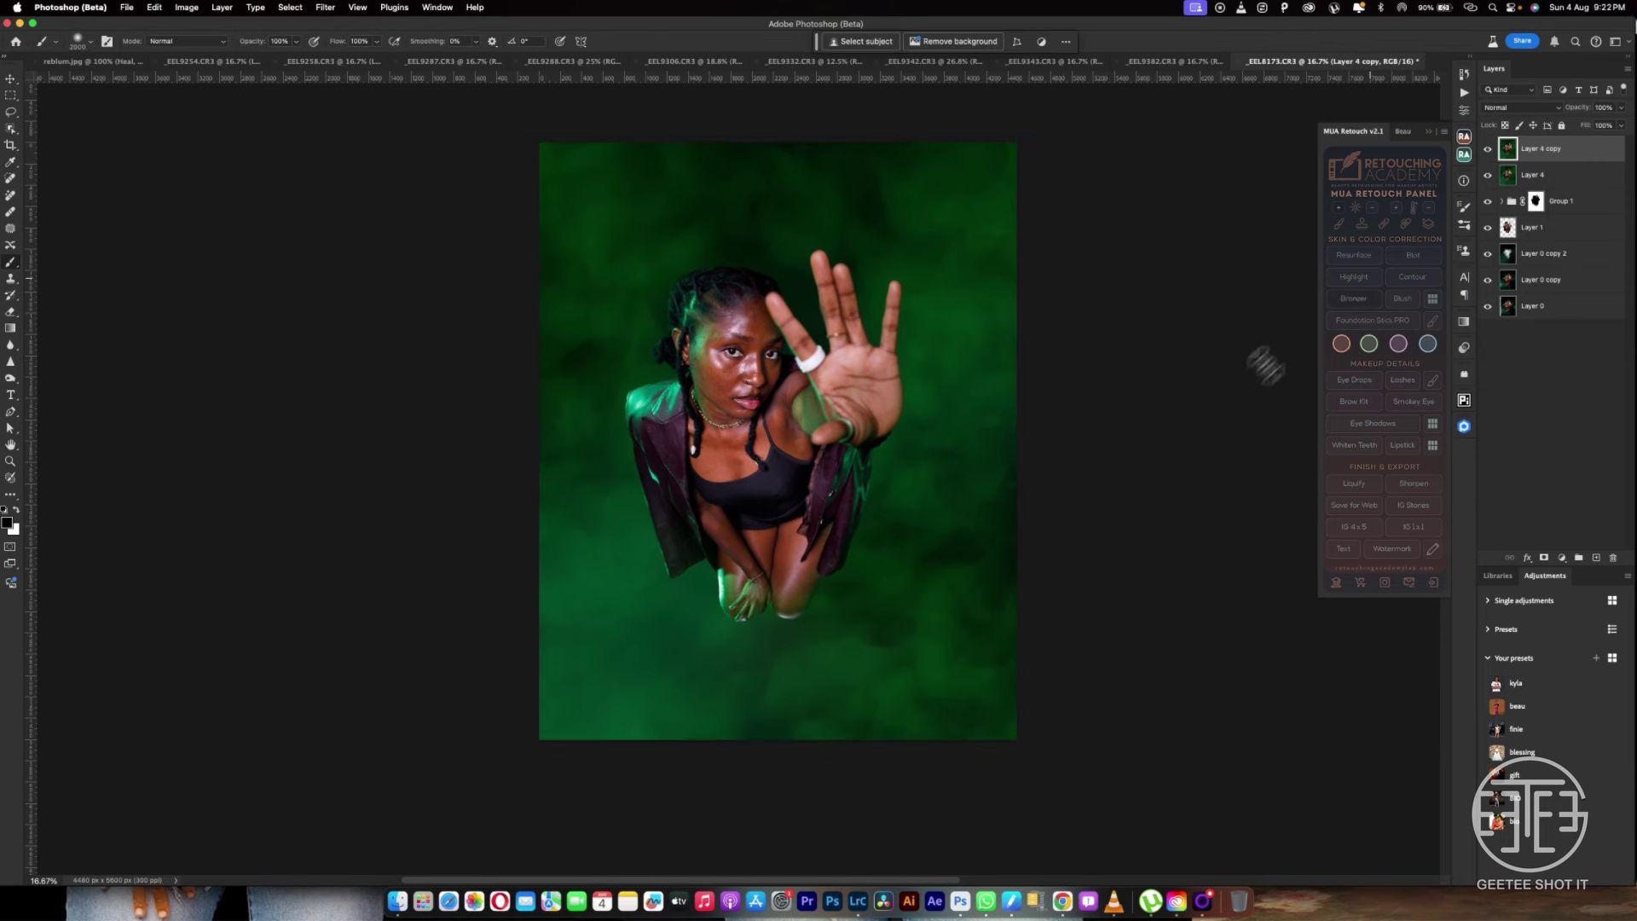
{"action": "left_click", "coordinate": [1488, 307], "text": "alt"}
{"action": "left_click", "coordinate": [1488, 307], "text": "alt"}
Soften the fingers and outline of the raised hand on Layer 4 copy with the Blur tool, enlarging the brush in stages
{"action": "key", "text": "super+equal"}
{"action": "key", "text": "super+equal"}
{"action": "key", "text": "super+equal"}
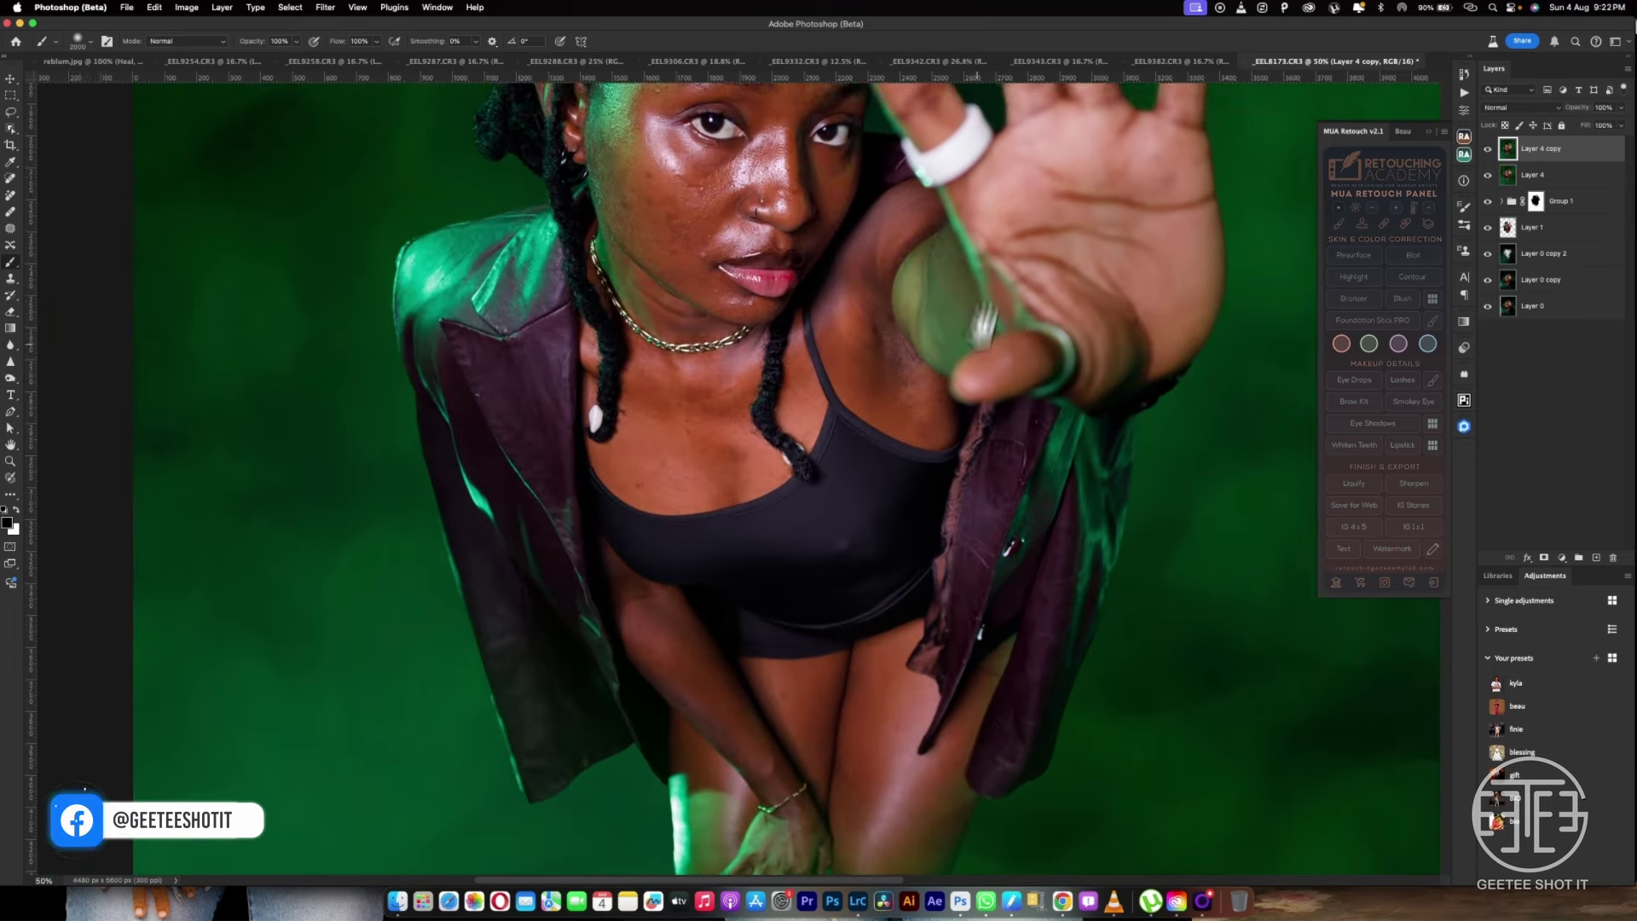
{"action": "left_click_drag", "start_coordinate": [981, 322], "coordinate": [915, 538]}
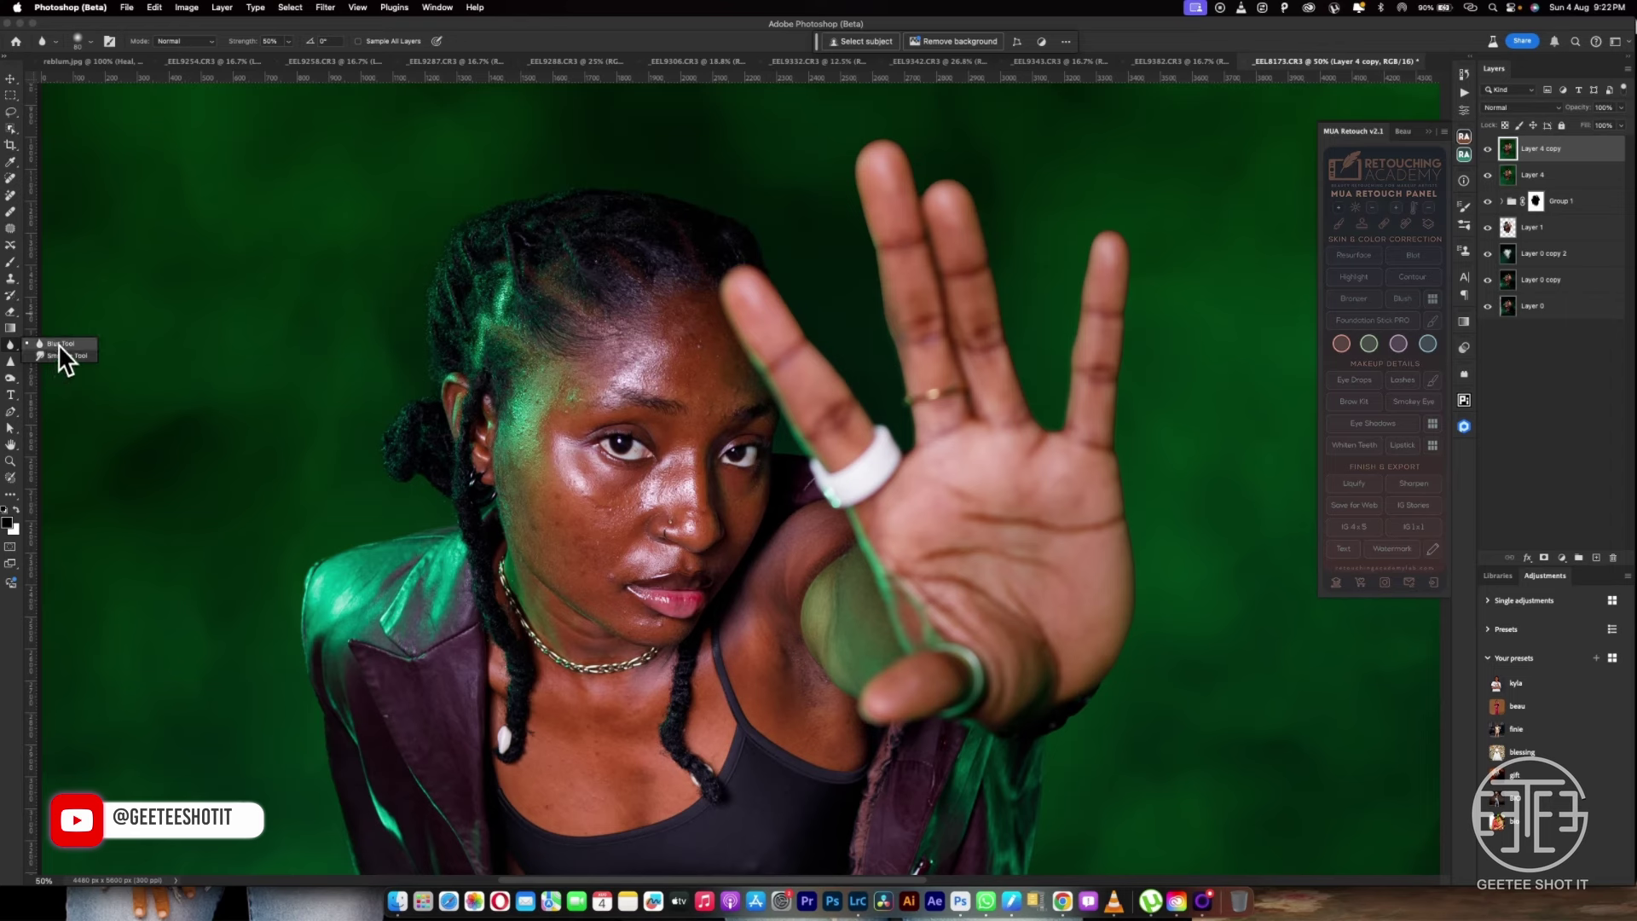
{"action": "left_click", "coordinate": [11, 344]}
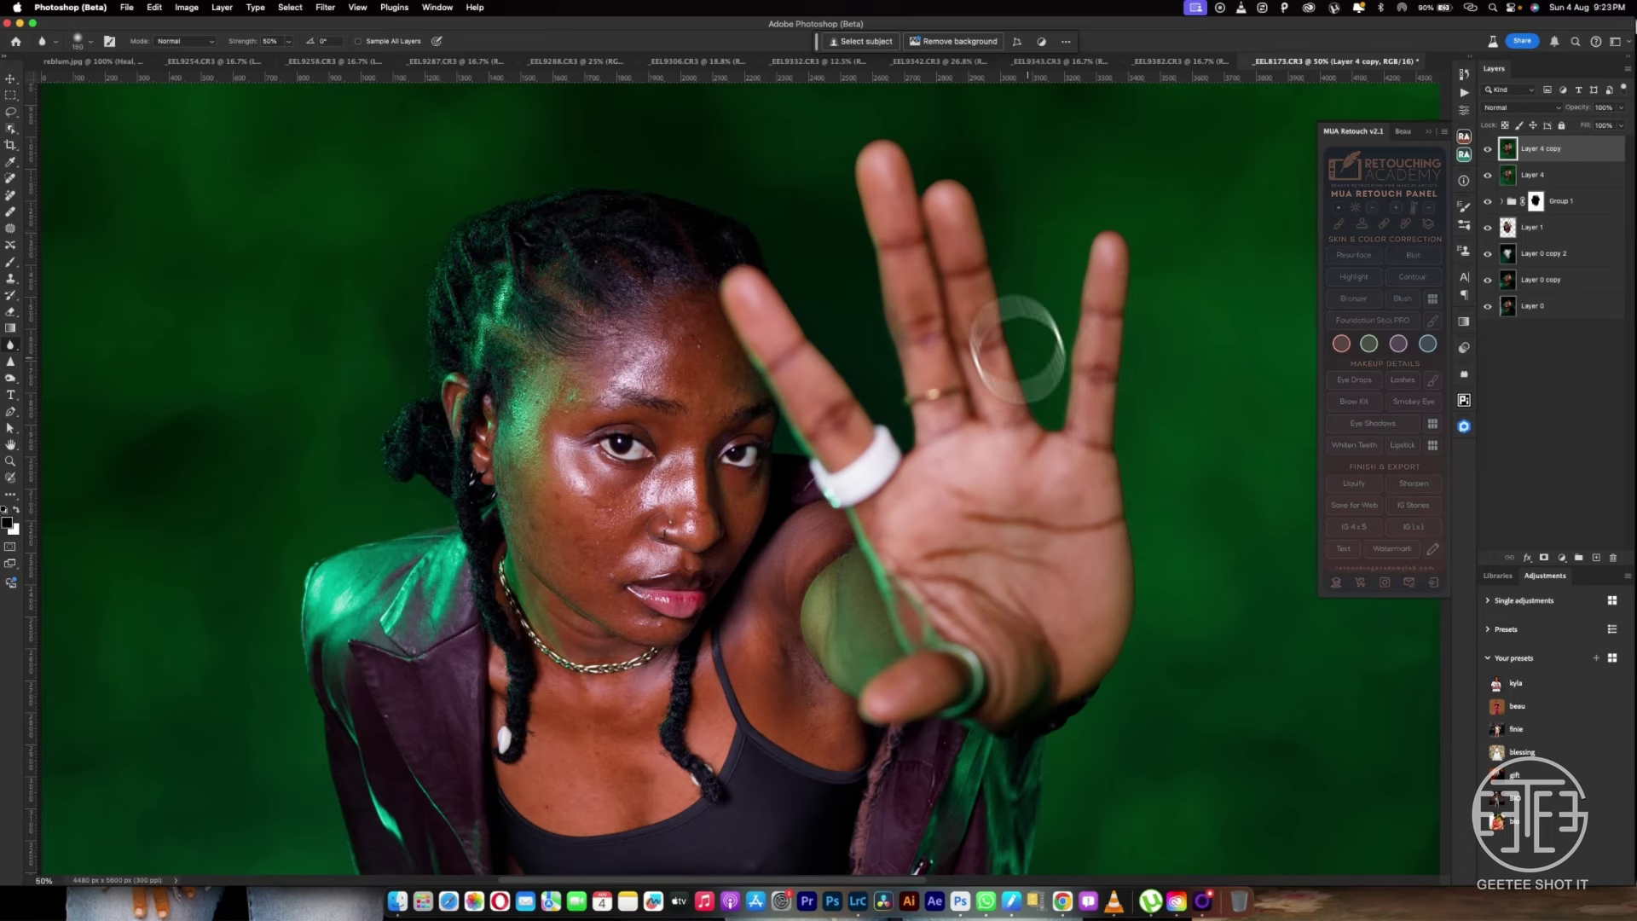
{"action": "key", "text": "]"}
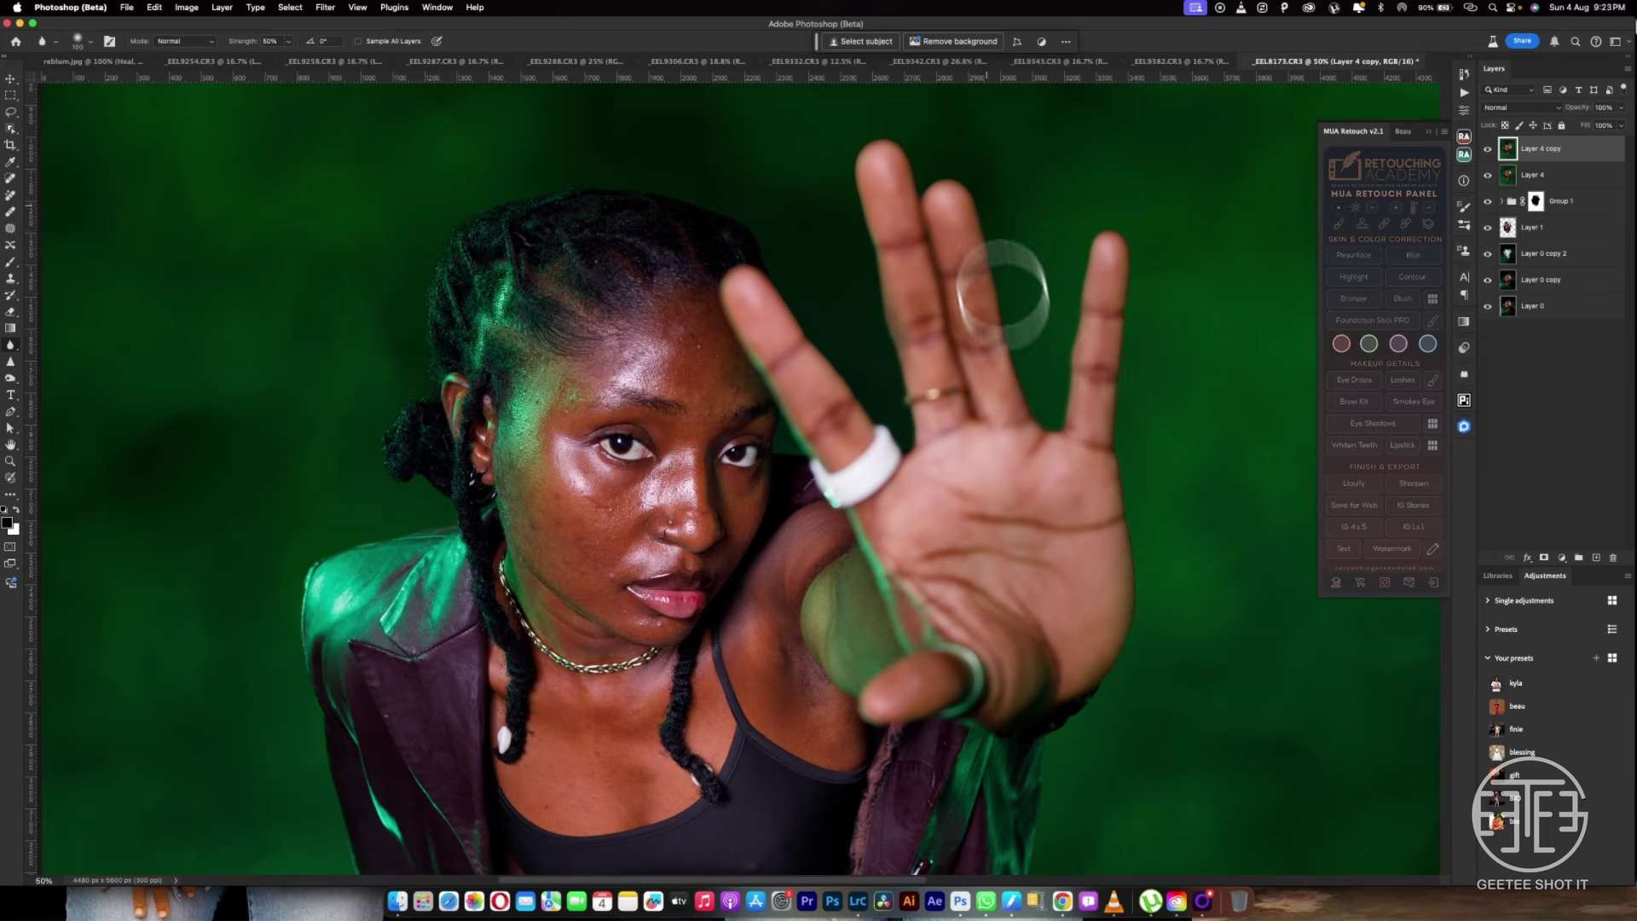
{"action": "key", "text": "bracketright"}
{"action": "key", "text": "bracketright"}
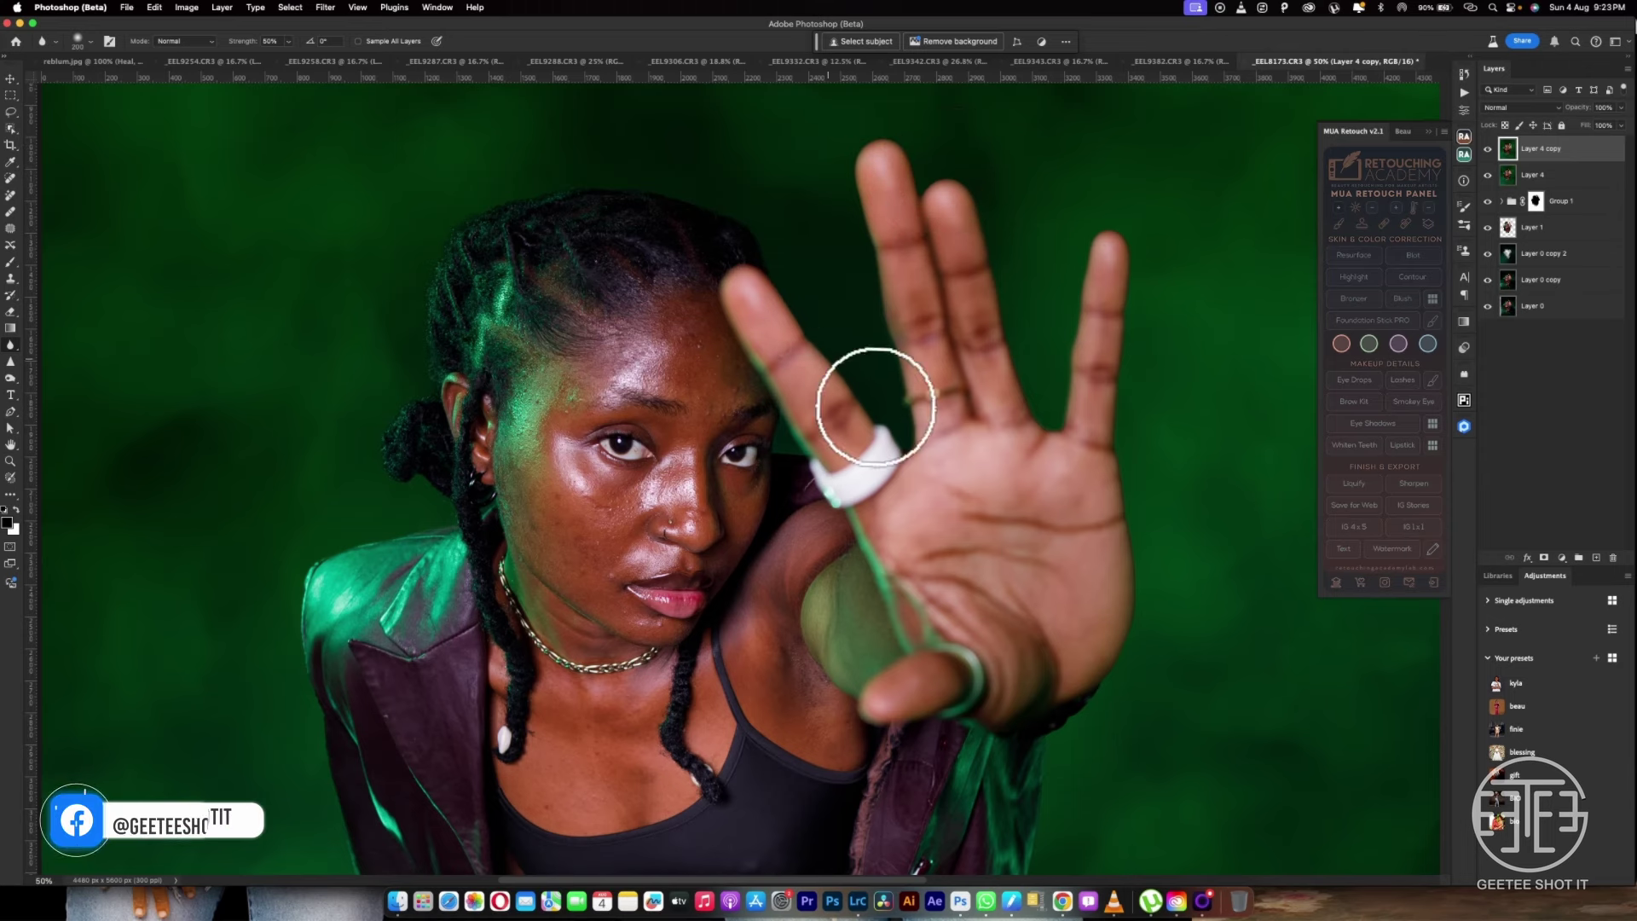
{"action": "key", "text": "bracketright"}
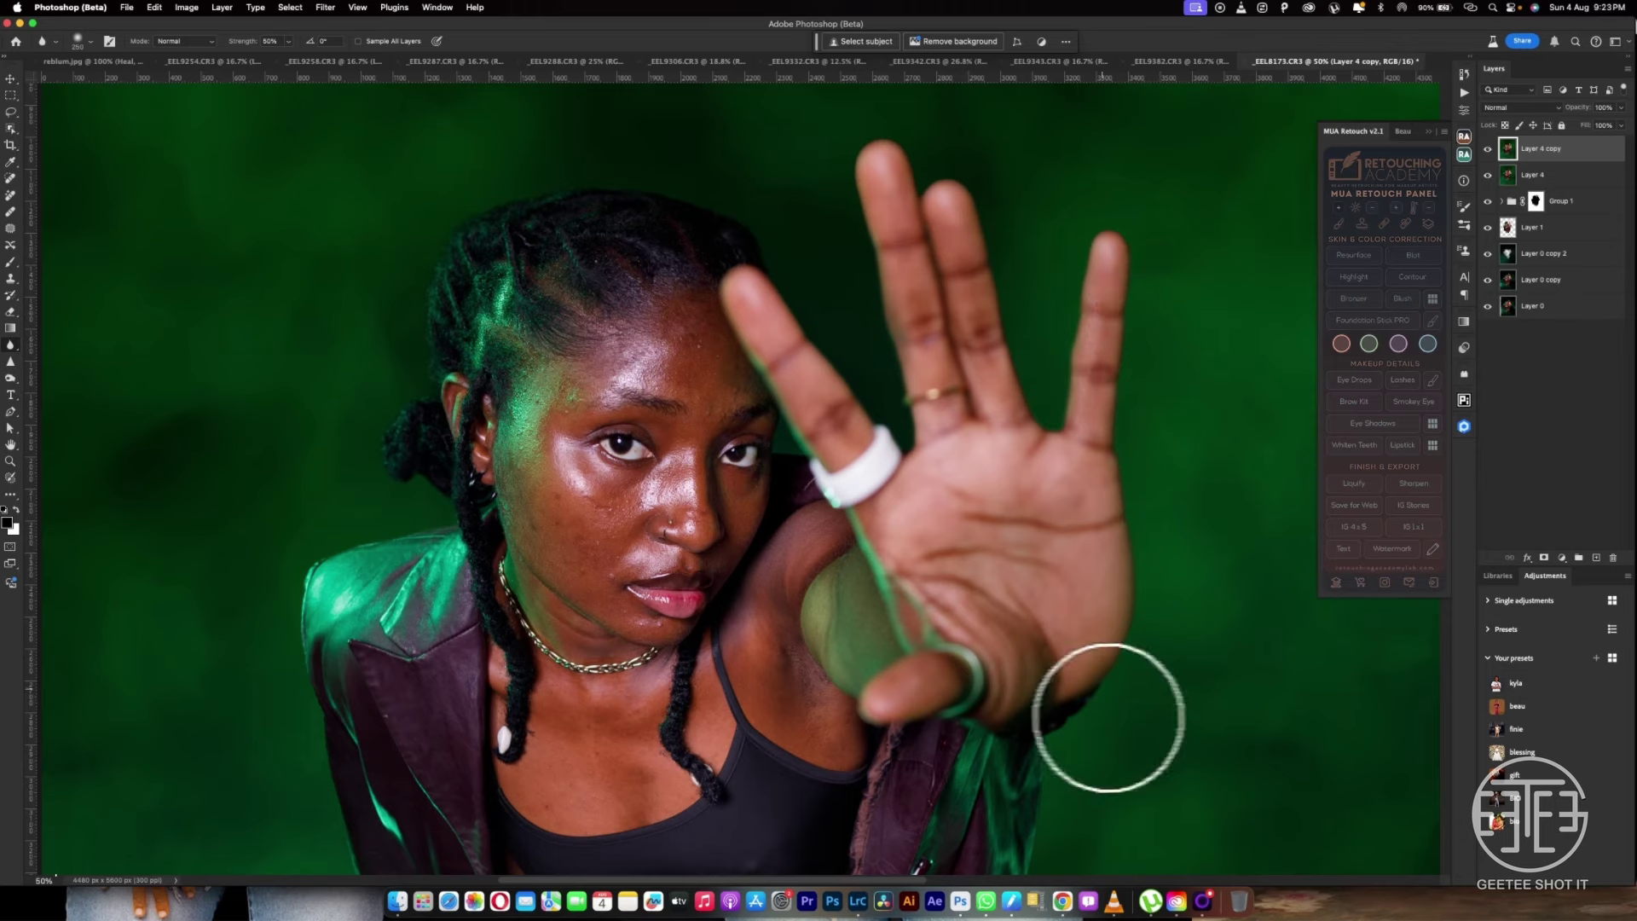
Blur the jacket's left outer edge on Layer 4 copy
{"action": "left_click_drag", "start_coordinate": [1087, 573], "coordinate": [1056, 160]}
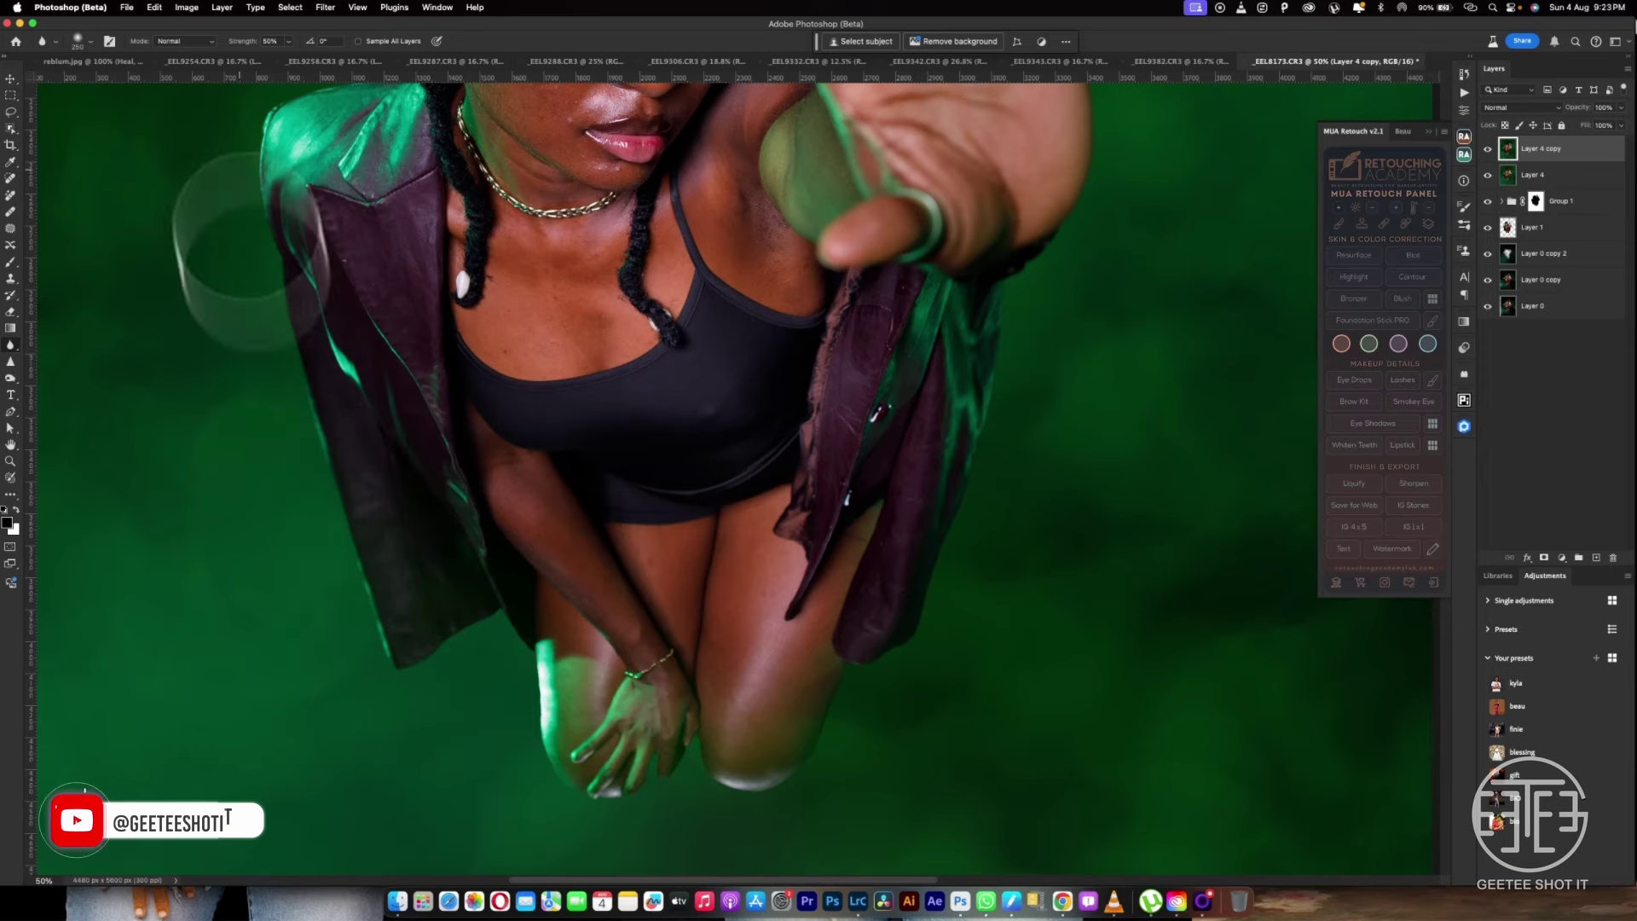
{"action": "scroll", "coordinate": [336, 530], "scroll_direction": "up", "scroll_amount": 5}
{"action": "left_click_drag", "start_coordinate": [316, 562], "coordinate": [316, 546]}
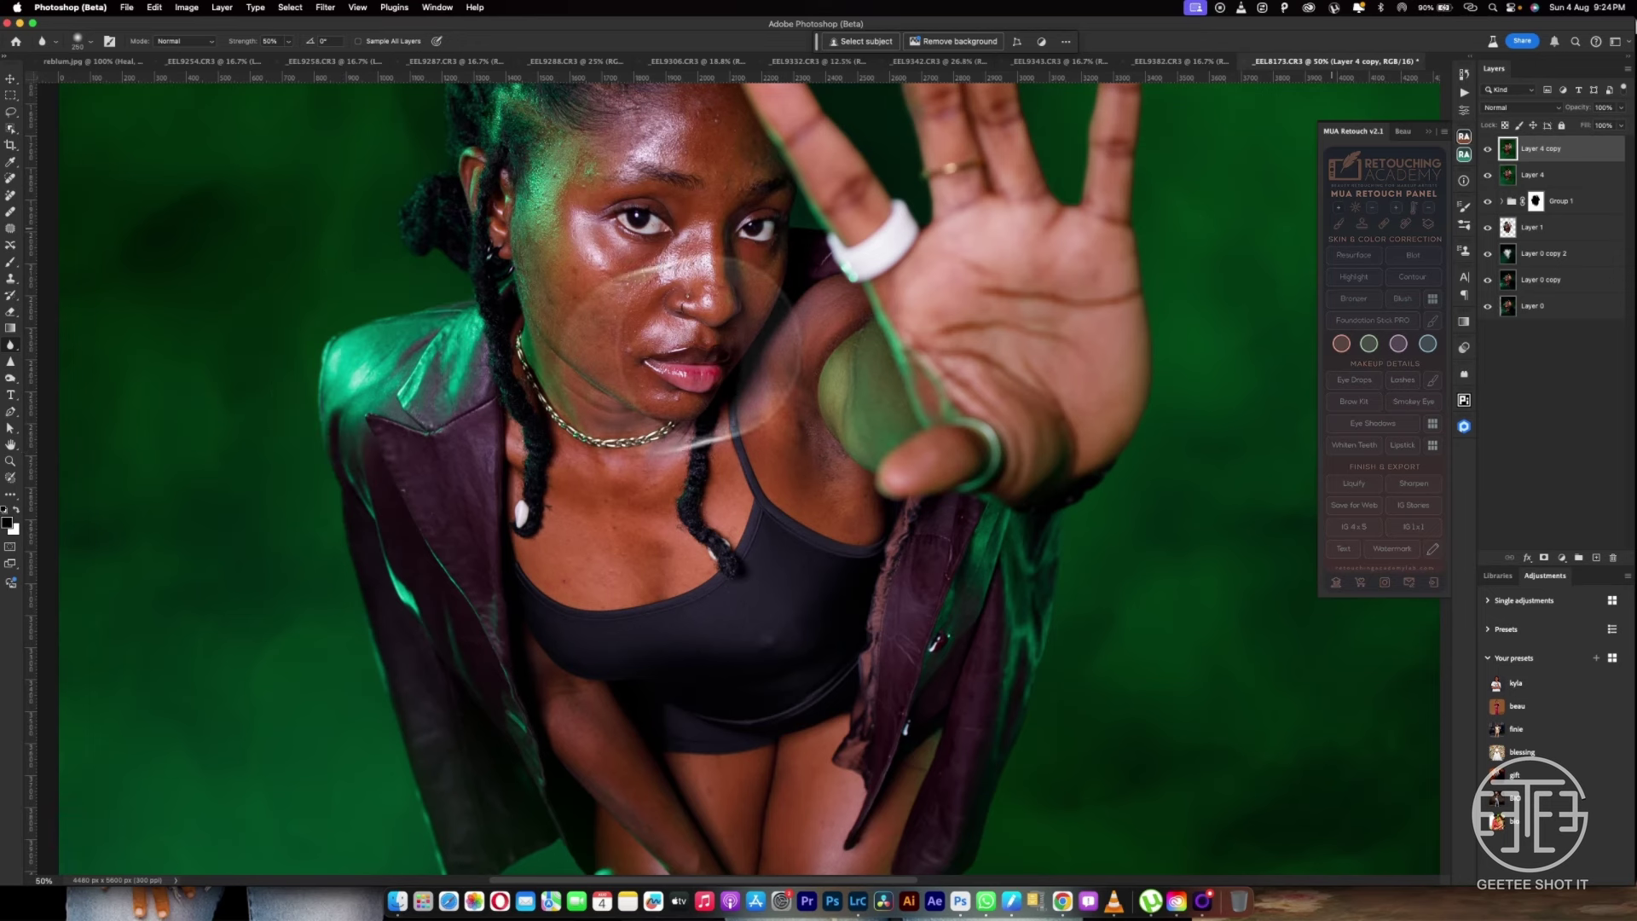
Copy a green smoke layer from Group 1 to the top of the layer stack, then duplicate it and hide the duplicate
{"action": "left_click", "coordinate": [1503, 202]}
{"action": "left_click", "coordinate": [1548, 280]}
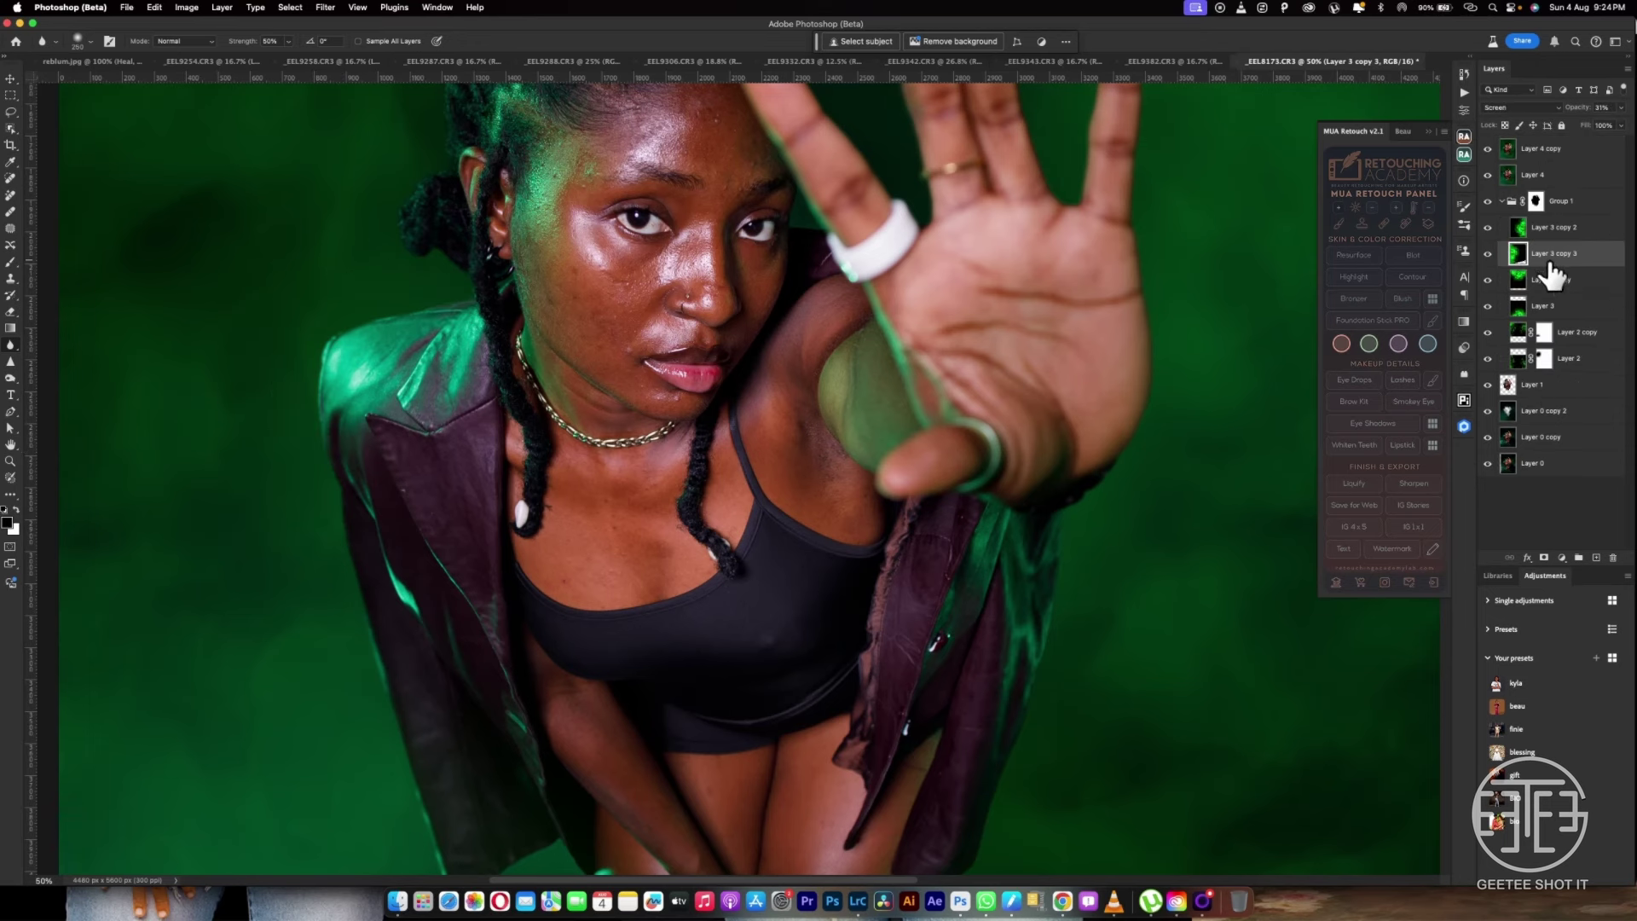
{"action": "left_click_drag", "start_coordinate": [1568, 173], "coordinate": [1571, 152]}
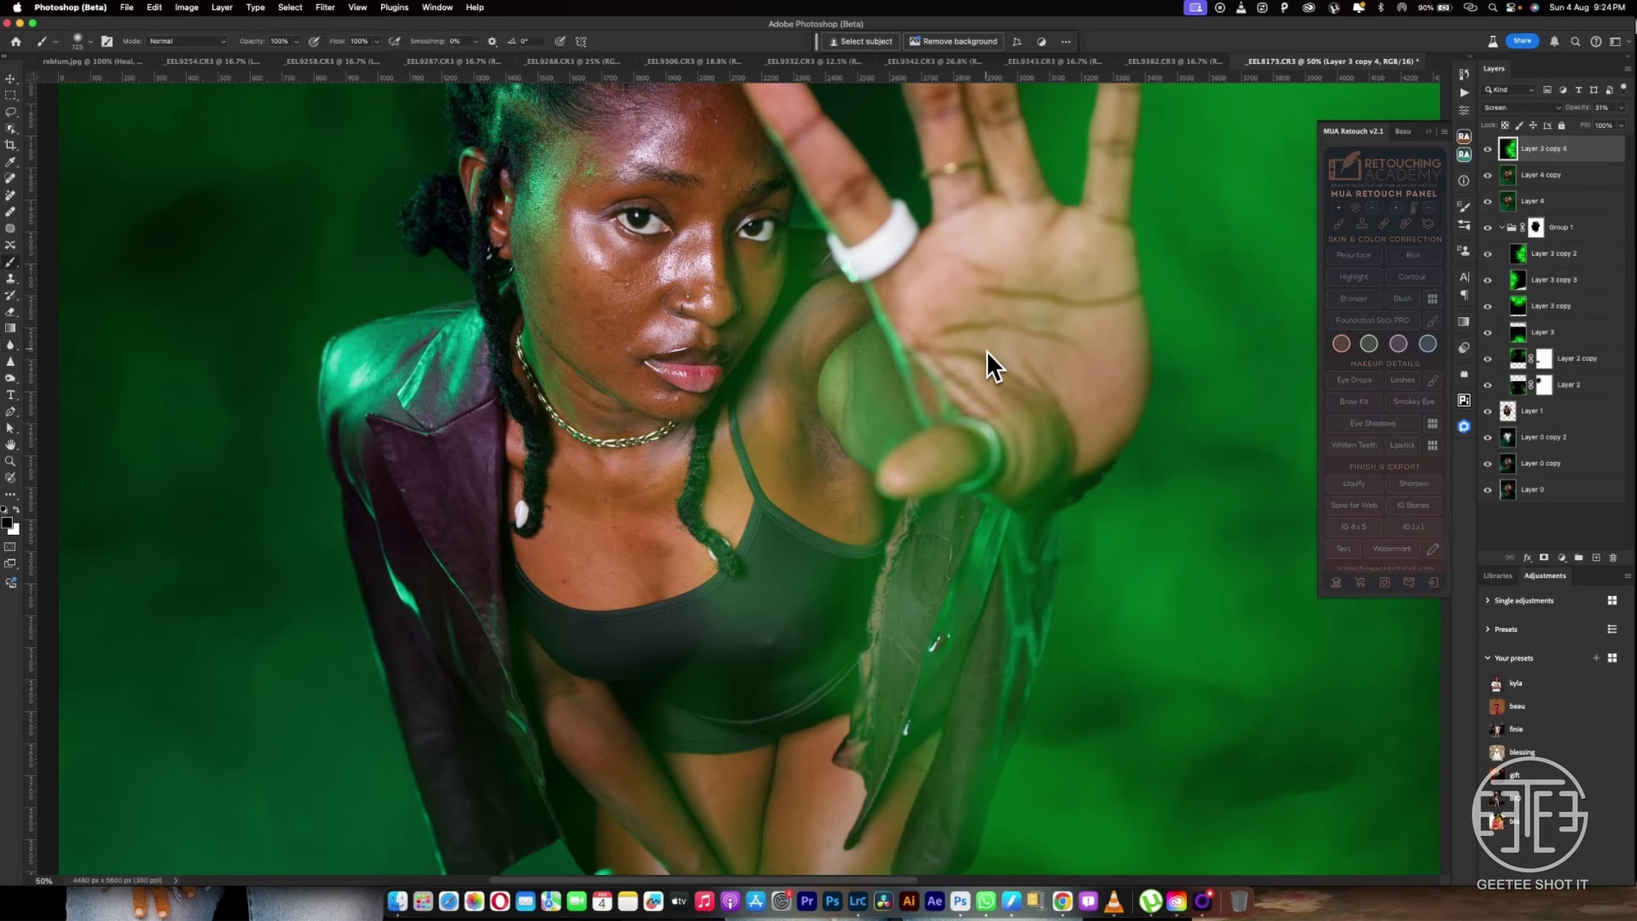
{"action": "scroll", "coordinate": [986, 351], "scroll_direction": "down", "scroll_amount": 5}
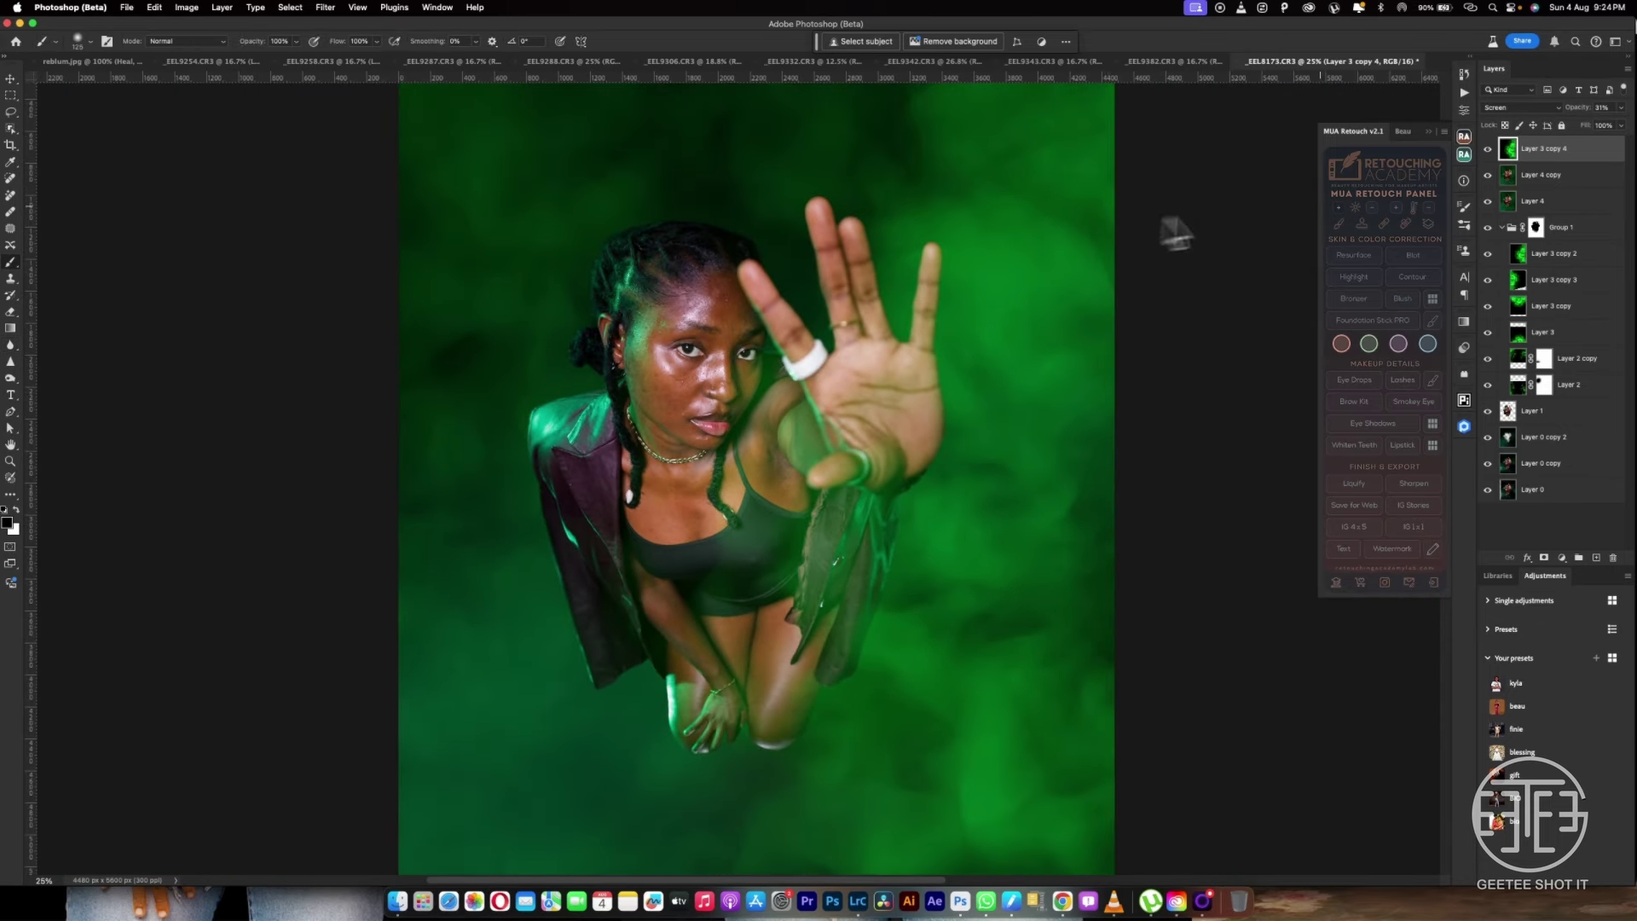
{"action": "left_click", "coordinate": [1489, 150]}
{"action": "left_click", "coordinate": [1489, 149]}
{"action": "key", "text": "super+j"}
{"action": "left_click", "coordinate": [1488, 148]}
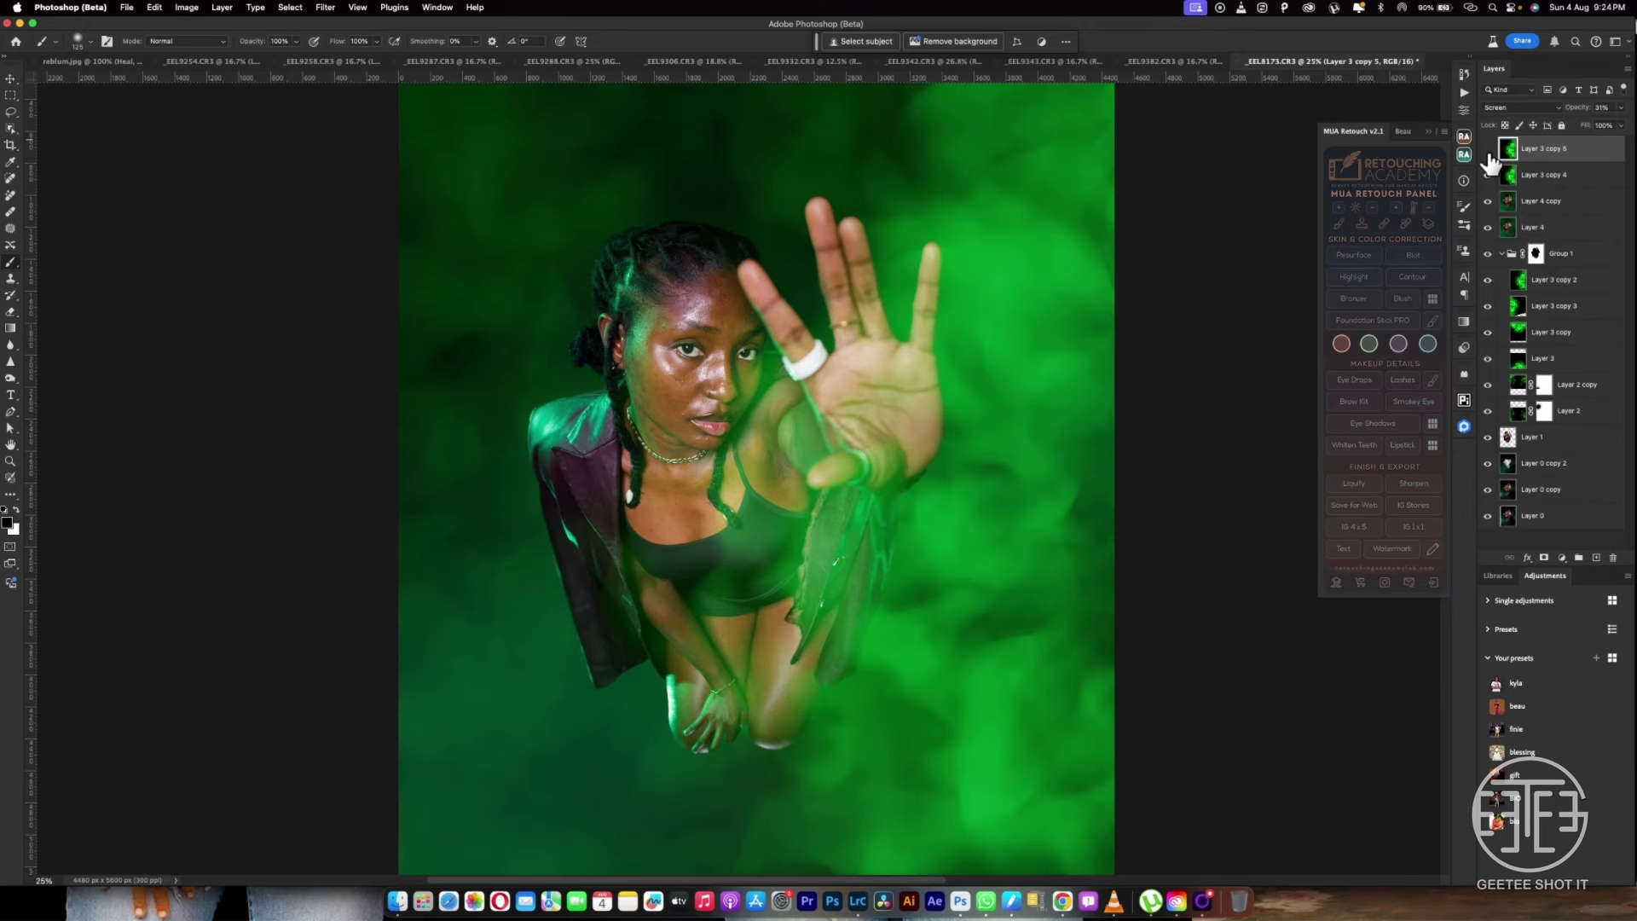
Add a layer mask to Layer 3 copy 4 and paint out the smoke over the subject's face and torso with a large brush
{"action": "left_click", "coordinate": [1538, 176]}
{"action": "left_click", "coordinate": [1545, 558]}
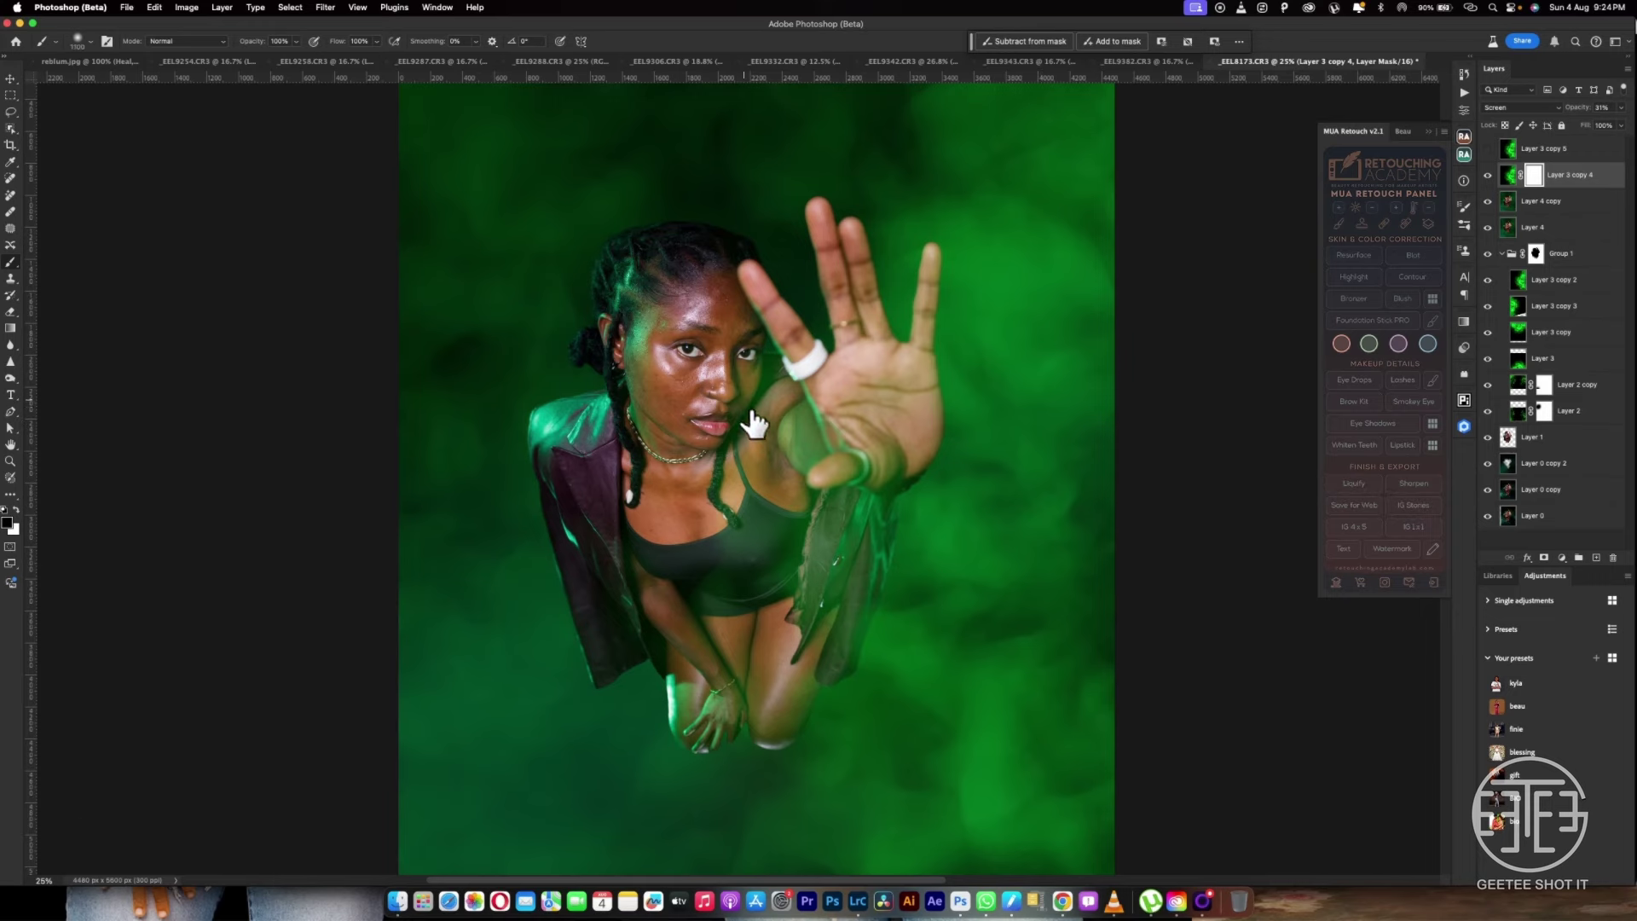
{"action": "key", "text": "bracketright"}
{"action": "key", "text": "bracketright"}
{"action": "key", "text": "bracketright"}
{"action": "key", "text": "bracketright"}
{"action": "key", "text": "bracketright"}
{"action": "key", "text": "bracketright"}
{"action": "key", "text": "bracketright"}
{"action": "key", "text": "bracketright"}
{"action": "mouse_move", "coordinate": [743, 397]}
{"action": "left_mouse_down"}
{"action": "mouse_move", "coordinate": [717, 405]}
{"action": "mouse_move", "coordinate": [732, 435]}
{"action": "mouse_move", "coordinate": [720, 503]}
{"action": "left_mouse_up"}
{"action": "key", "text": "bracketright"}
{"action": "key", "text": "bracketright"}
{"action": "key", "text": "bracketright"}
{"action": "key", "text": "bracketright"}
{"action": "key", "text": "bracketright"}
{"action": "key", "text": "bracketleft"}
{"action": "key", "text": "bracketleft"}
{"action": "key", "text": "bracketleft"}
{"action": "key", "text": "bracketleft"}
{"action": "key", "text": "bracketleft"}
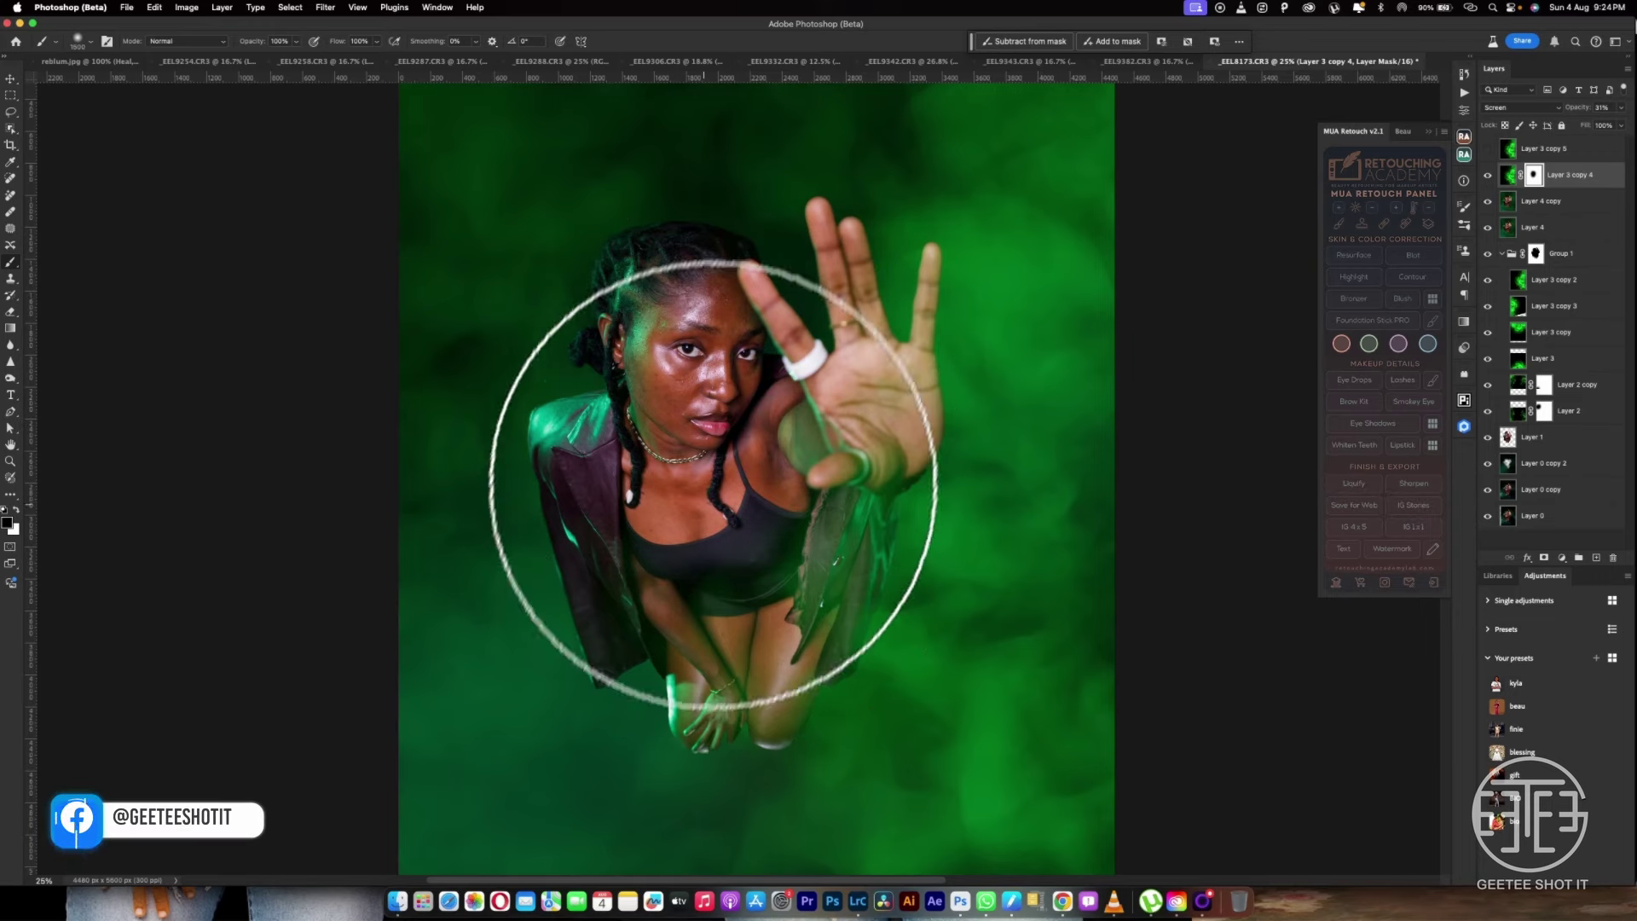
Refine the mask of Layer 3 copy 4 around the jacket and lower body with a larger brush and swapped mask colours
{"action": "key", "text": "bracketright"}
{"action": "key", "text": "bracketright"}
{"action": "key", "text": "bracketright"}
{"action": "key", "text": "bracketright"}
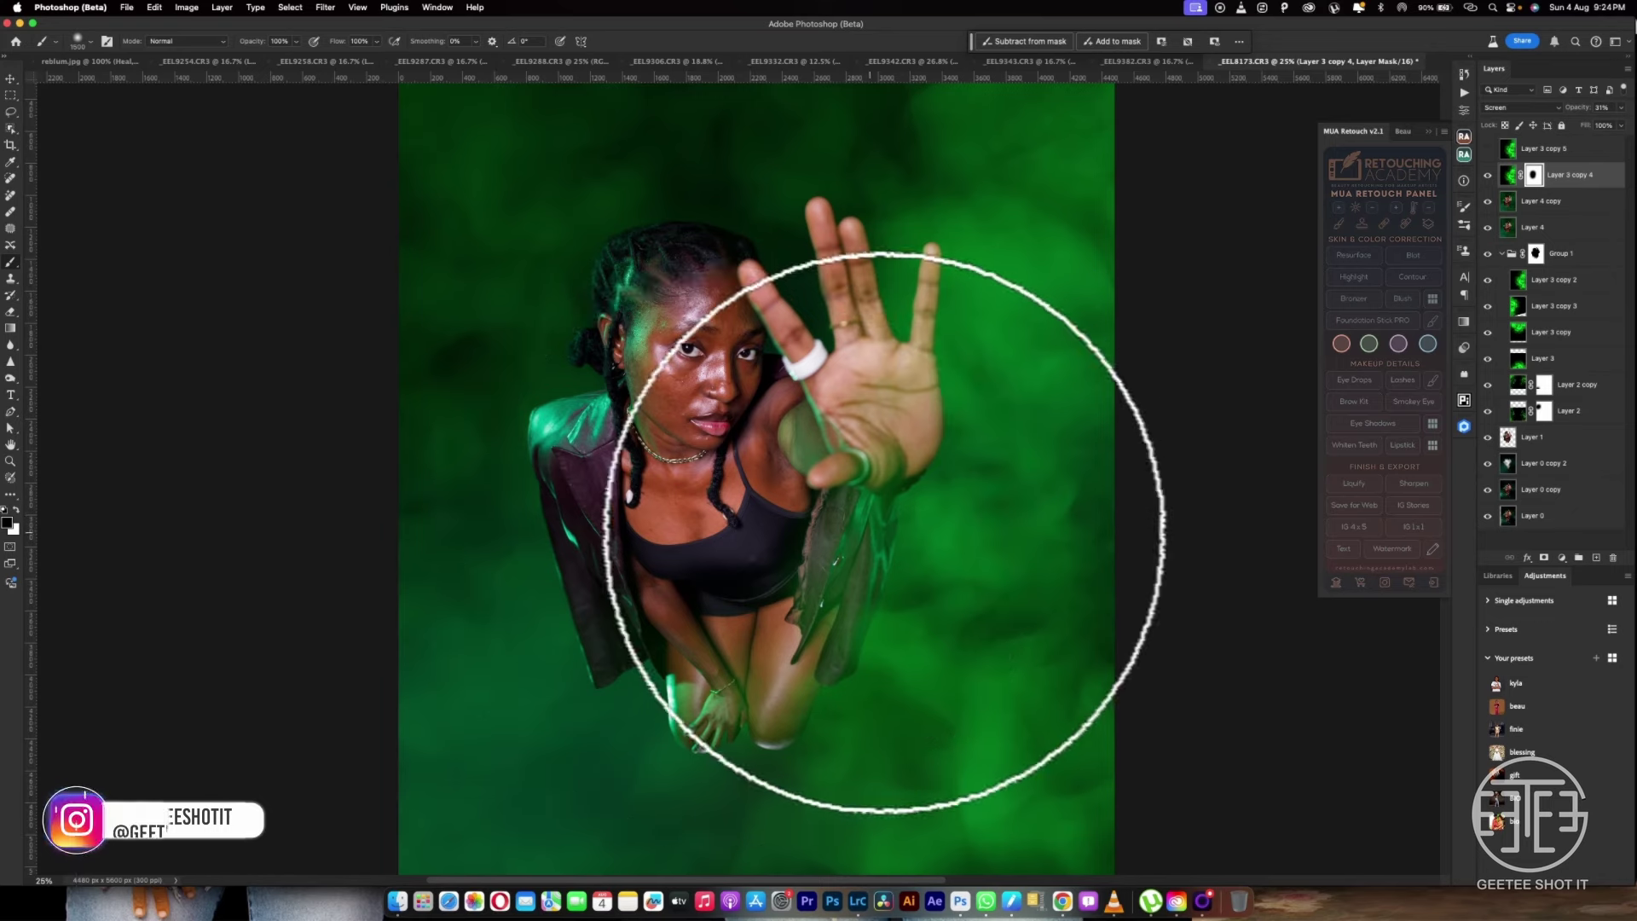
{"action": "key", "text": "x"}
{"action": "mouse_move", "coordinate": [885, 556]}
{"action": "left_mouse_down"}
{"action": "mouse_move", "coordinate": [847, 551]}
{"action": "mouse_move", "coordinate": [851, 537]}
{"action": "mouse_move", "coordinate": [709, 539]}
{"action": "mouse_move", "coordinate": [702, 568]}
{"action": "left_mouse_up"}
{"action": "key", "text": "x"}
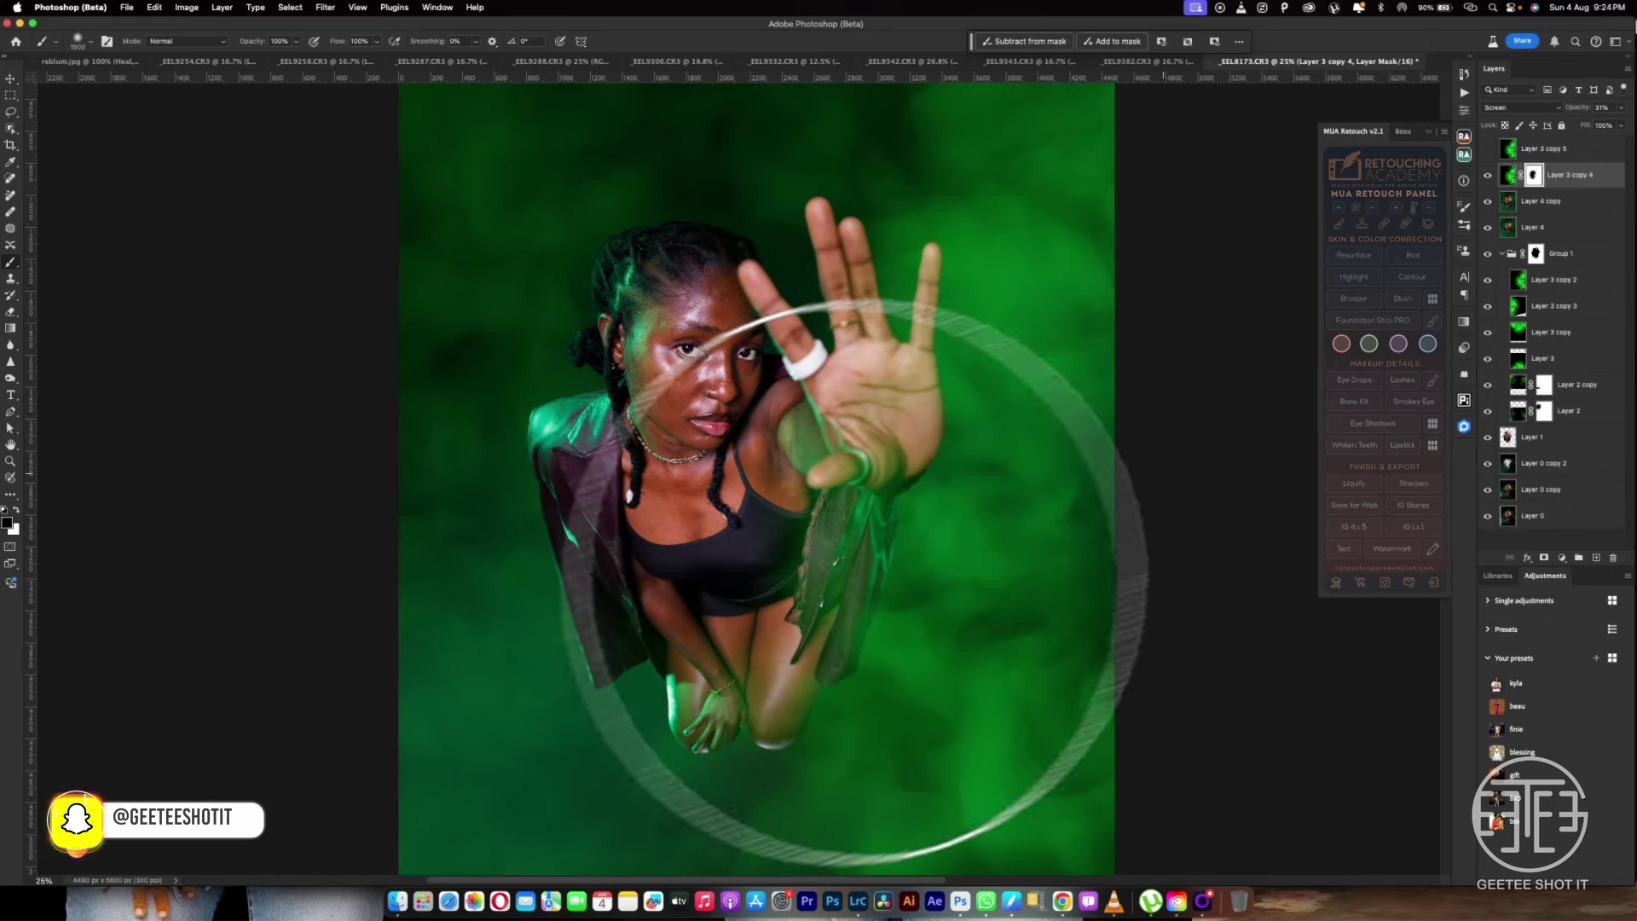
Show Layer 3 copy 5 and flip it horizontally so its smoke falls on the opposite side of the subject
{"action": "left_click", "coordinate": [1535, 151]}
{"action": "left_click", "coordinate": [1488, 149]}
{"action": "key", "text": "super+t"}
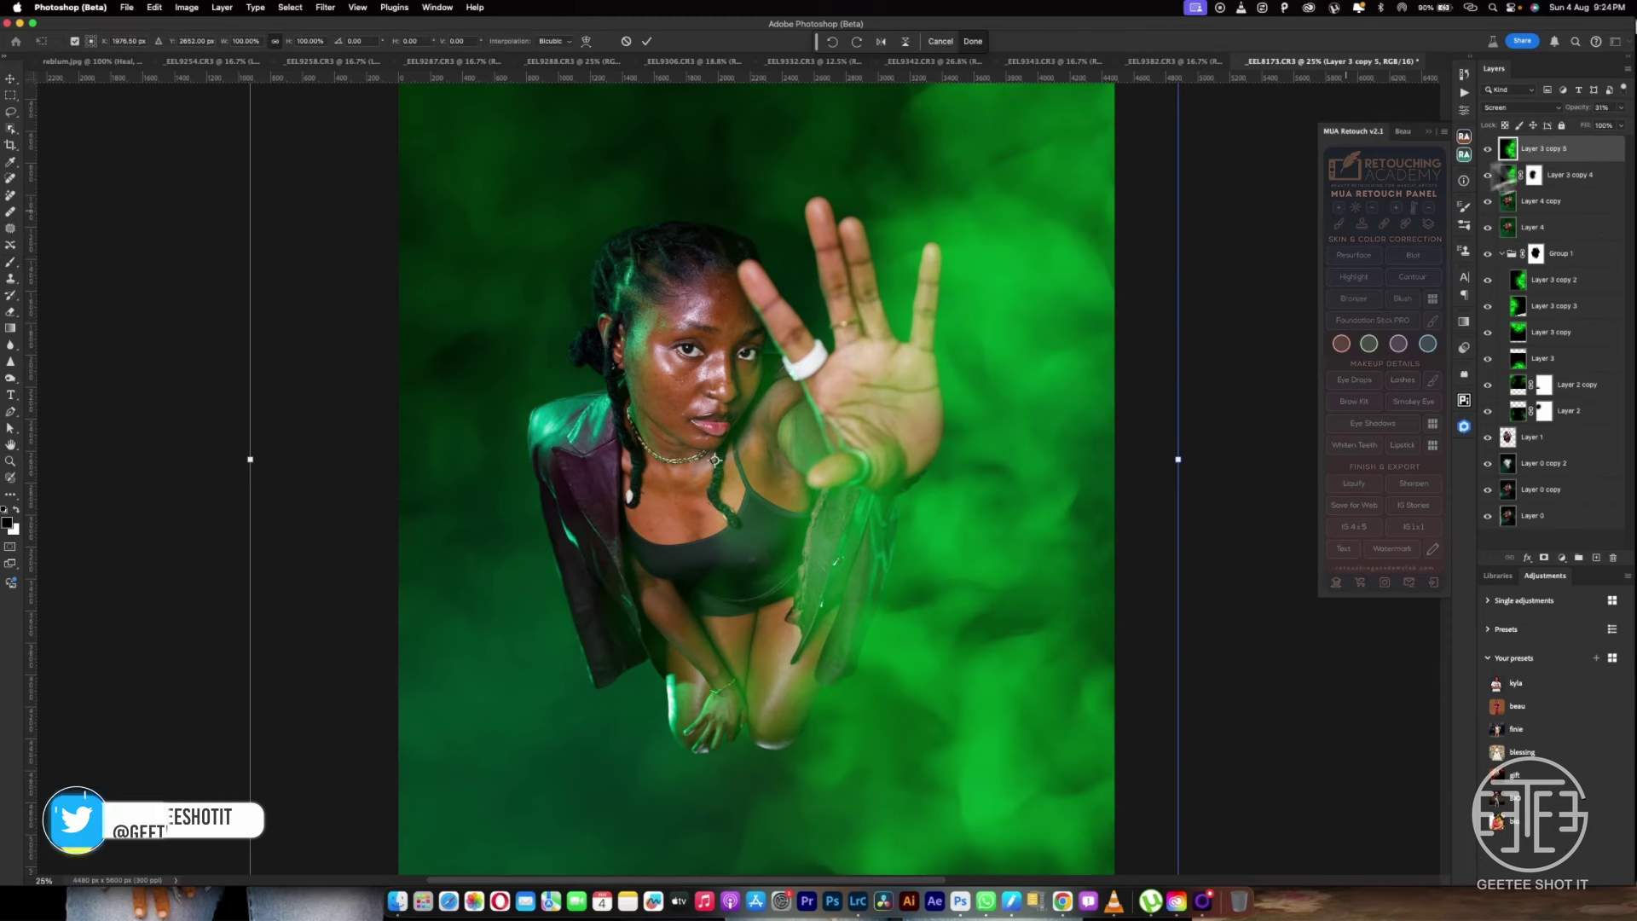
{"action": "right_click", "coordinate": [849, 356]}
{"action": "left_click", "coordinate": [895, 647]}
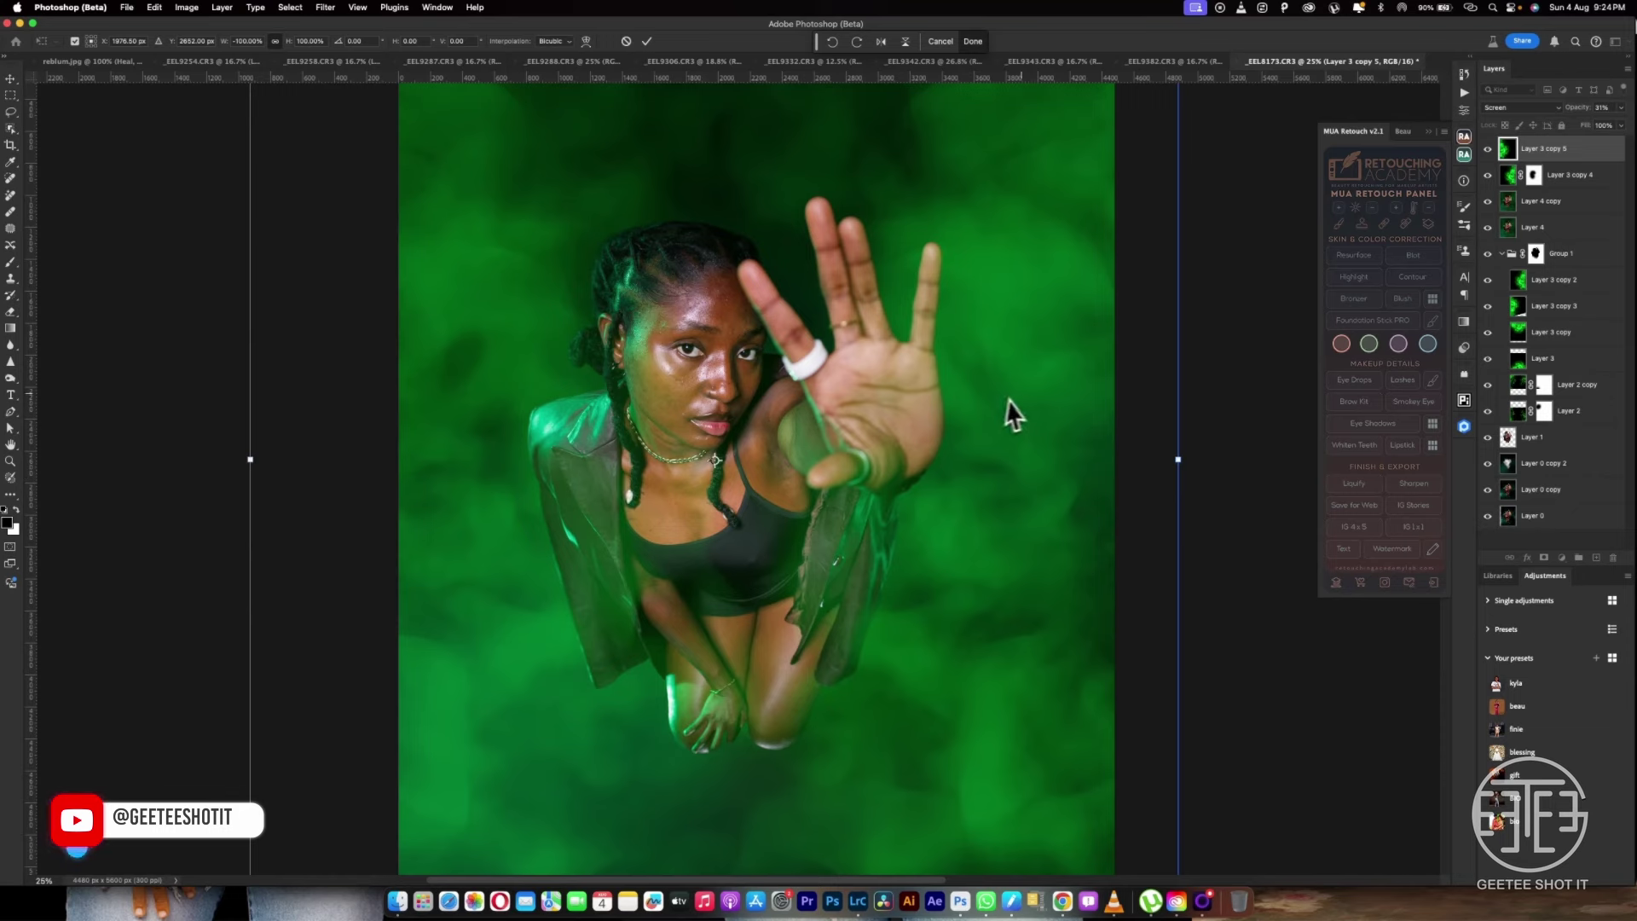
{"action": "key", "text": "Return"}
Add a layer mask to Layer 3 copy 5 and paint out the smoke over the subject's face and body
{"action": "left_click", "coordinate": [1544, 558]}
{"action": "key", "text": "b"}
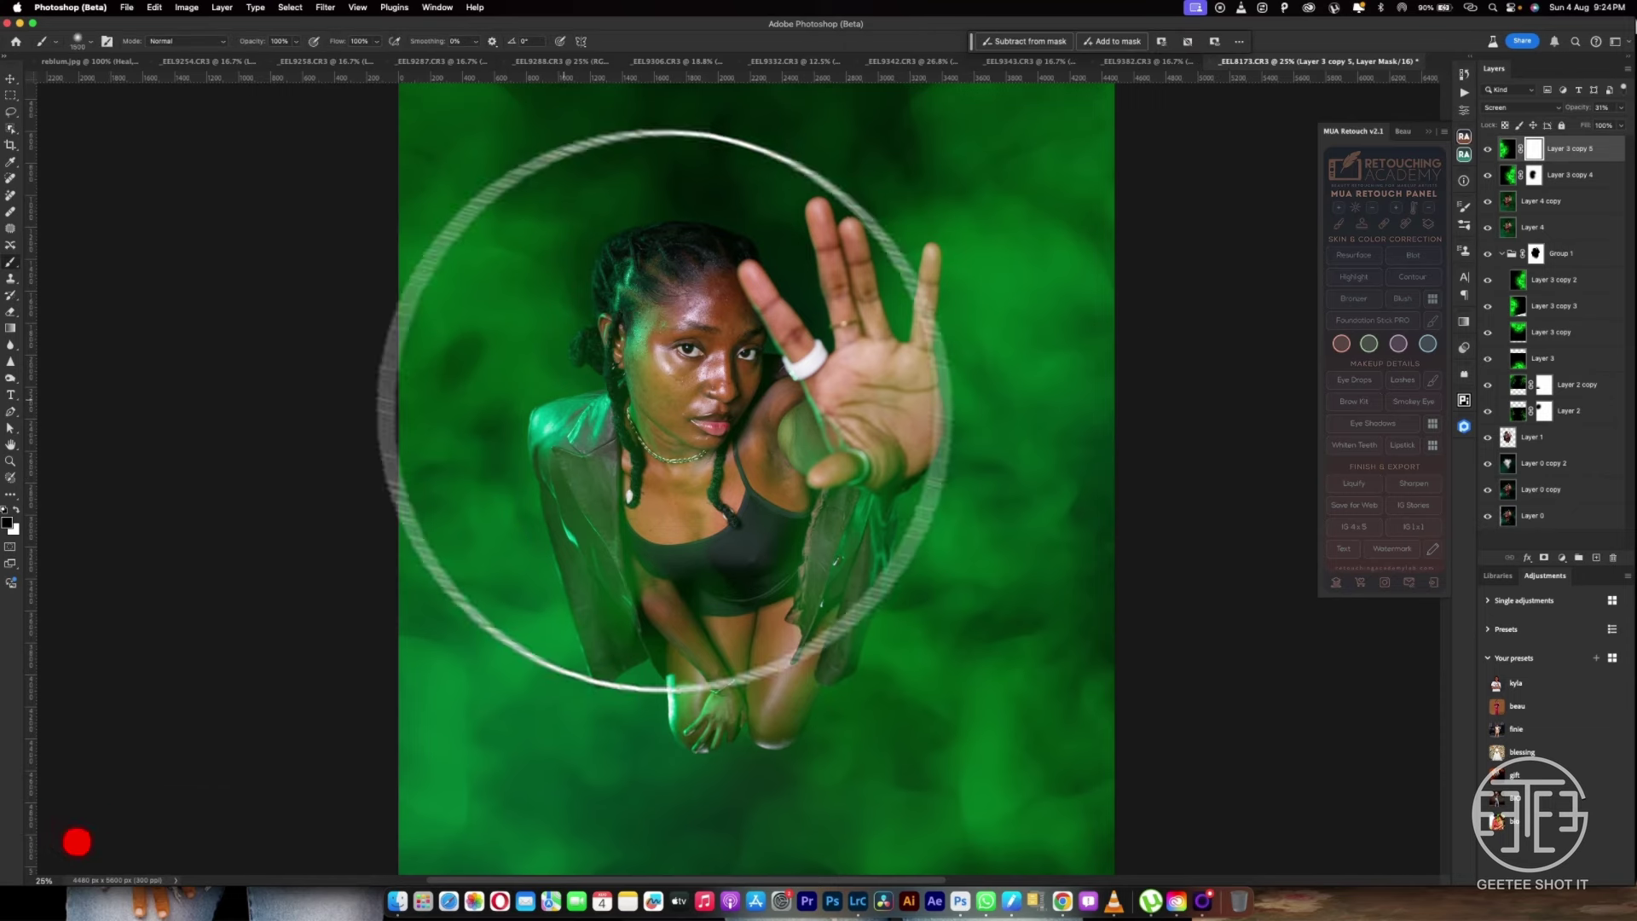
{"action": "mouse_move", "coordinate": [616, 416]}
{"action": "left_mouse_down"}
{"action": "mouse_move", "coordinate": [618, 384]}
{"action": "mouse_move", "coordinate": [677, 395]}
{"action": "mouse_move", "coordinate": [708, 548]}
{"action": "mouse_move", "coordinate": [706, 529]}
{"action": "mouse_move", "coordinate": [750, 508]}
{"action": "mouse_move", "coordinate": [746, 577]}
{"action": "mouse_move", "coordinate": [763, 516]}
{"action": "mouse_move", "coordinate": [665, 267]}
{"action": "mouse_move", "coordinate": [752, 313]}
{"action": "mouse_move", "coordinate": [746, 508]}
{"action": "left_mouse_up"}
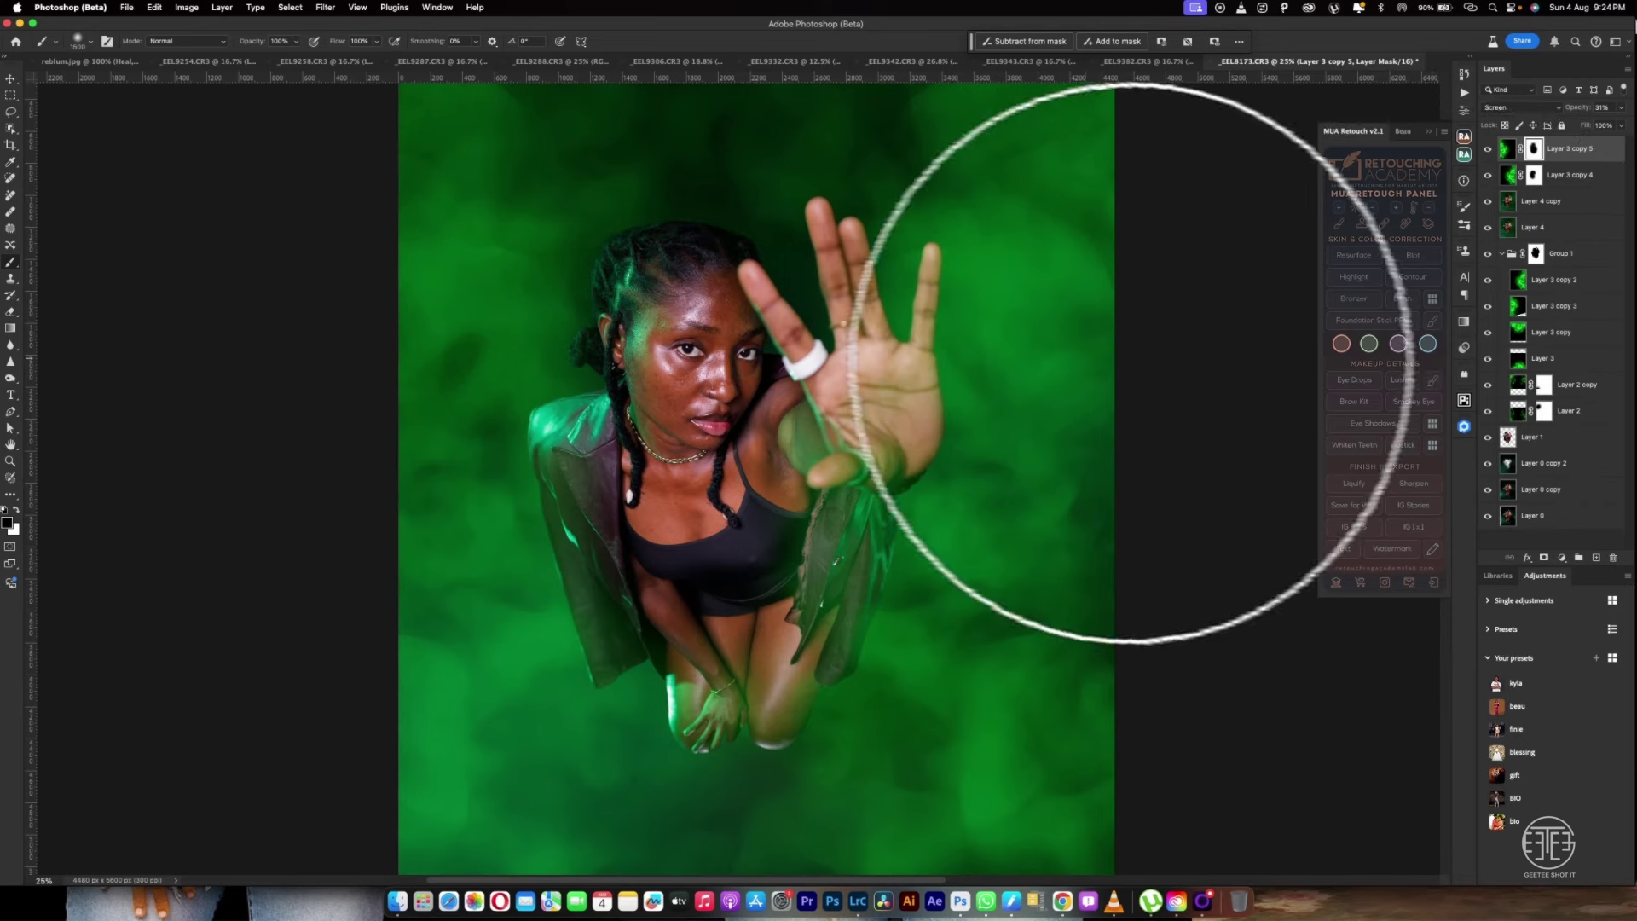
Lower the opacity of Layer 3 copy 4 and Layer 3 copy 5 together to 23% and check the image without the upper smoke layer
{"action": "key", "text": "super+minus"}
{"action": "key", "text": "super+minus"}
{"action": "key", "text": "super+minus"}
{"action": "key", "text": "super+minus"}
{"action": "key", "text": "super+plus"}
{"action": "key", "text": "super+plus"}
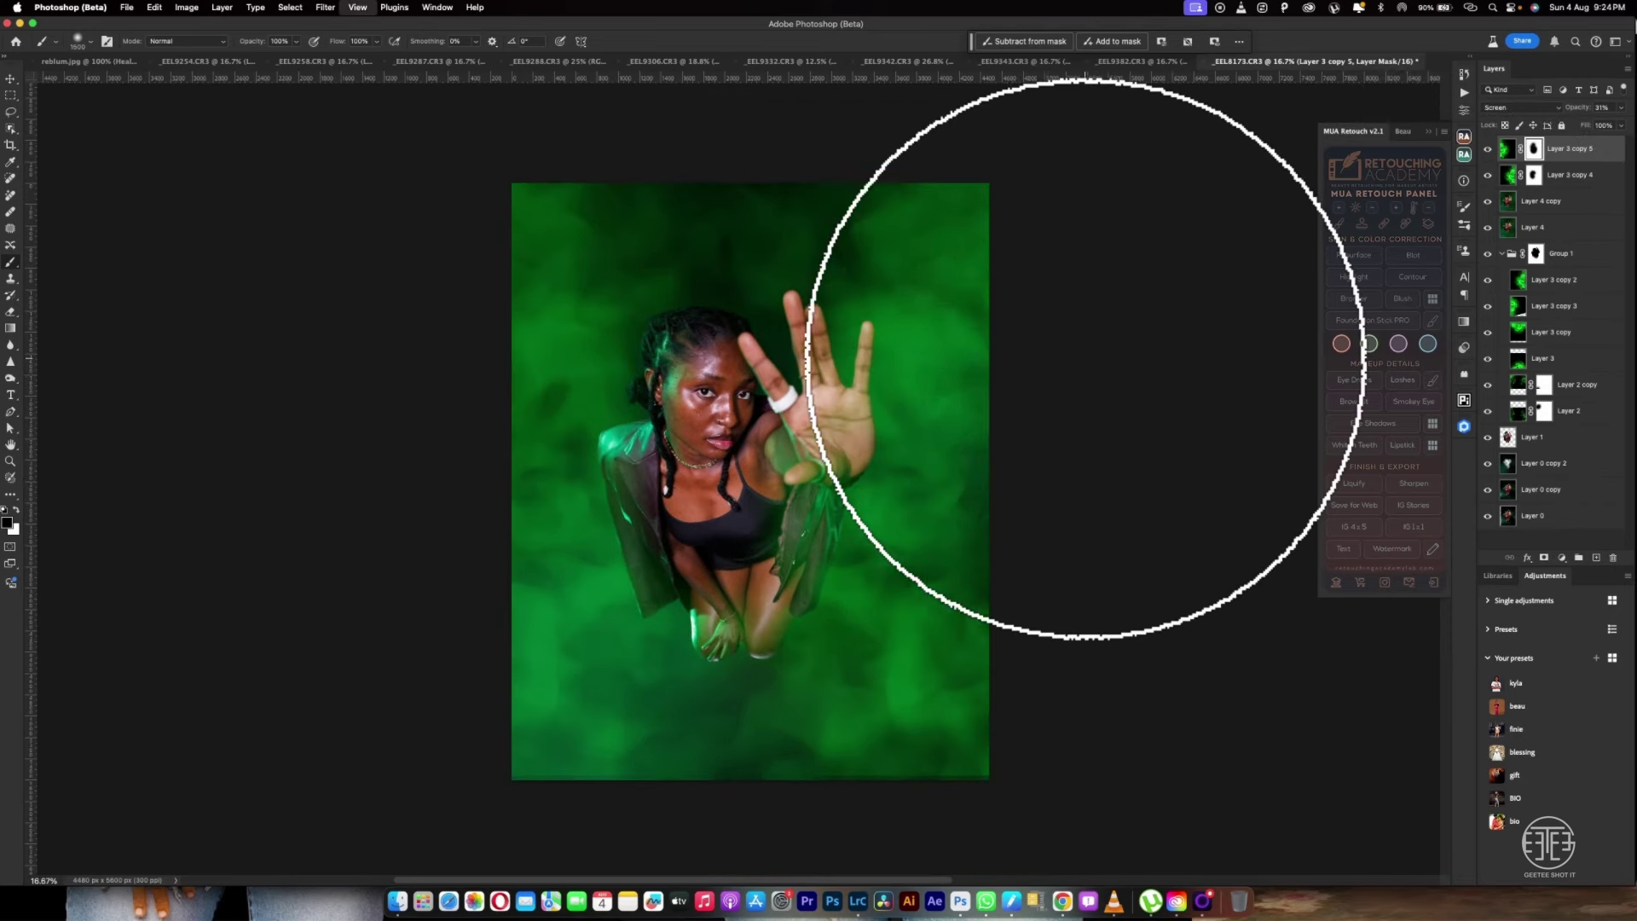
{"action": "left_click", "coordinate": [1569, 174], "text": "shift"}
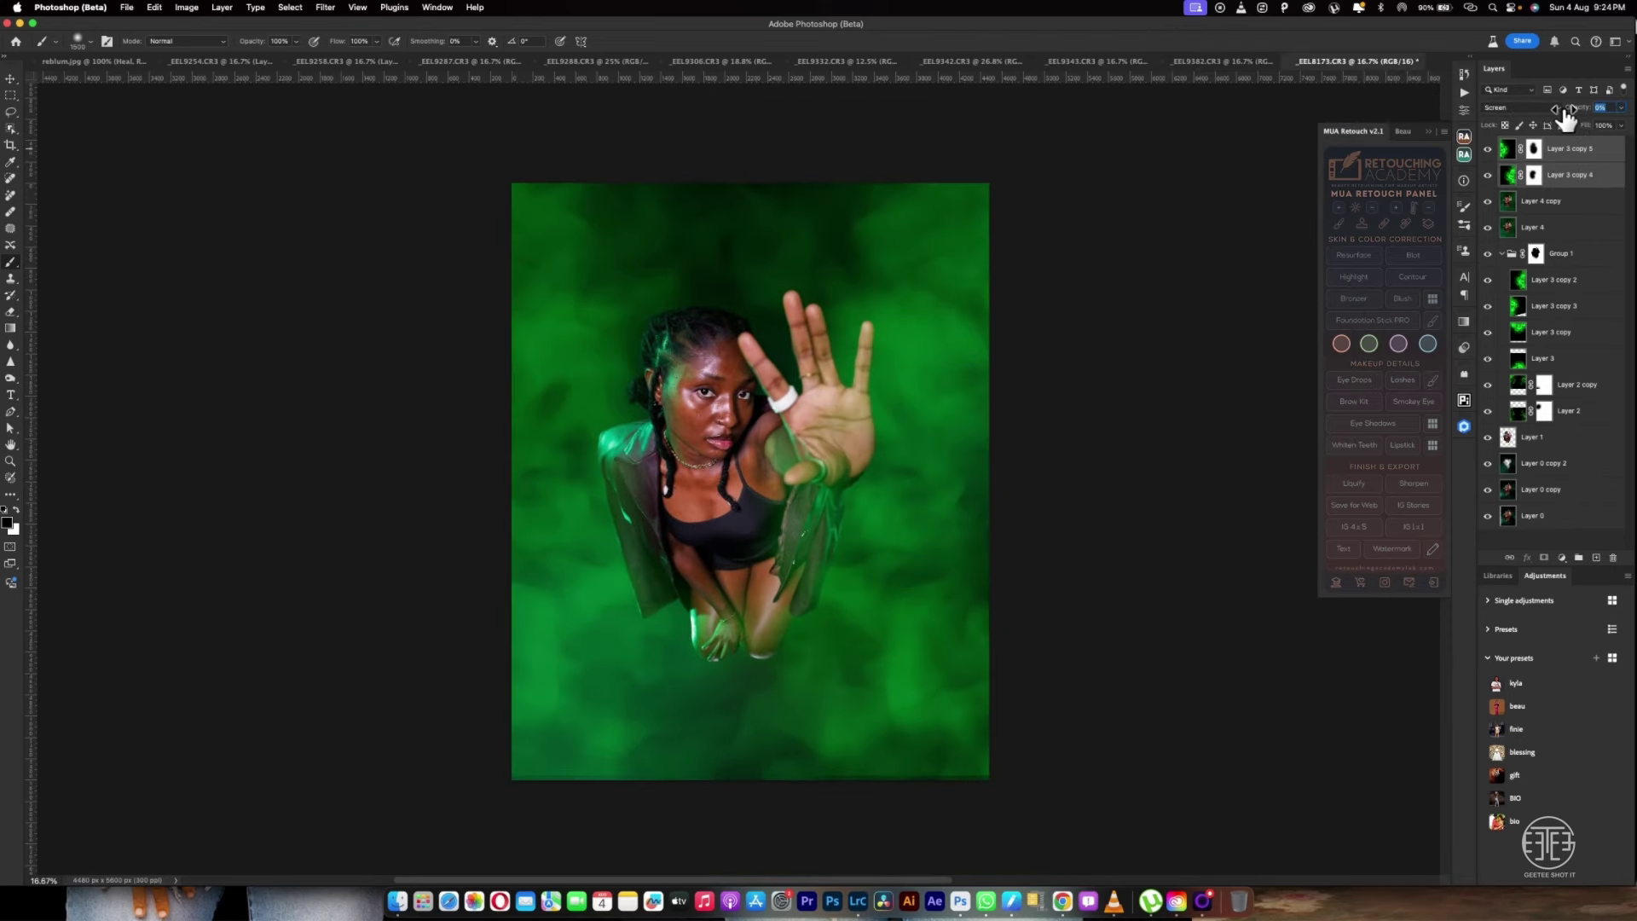
{"action": "left_click_drag", "start_coordinate": [1566, 110], "coordinate": [1572, 108]}
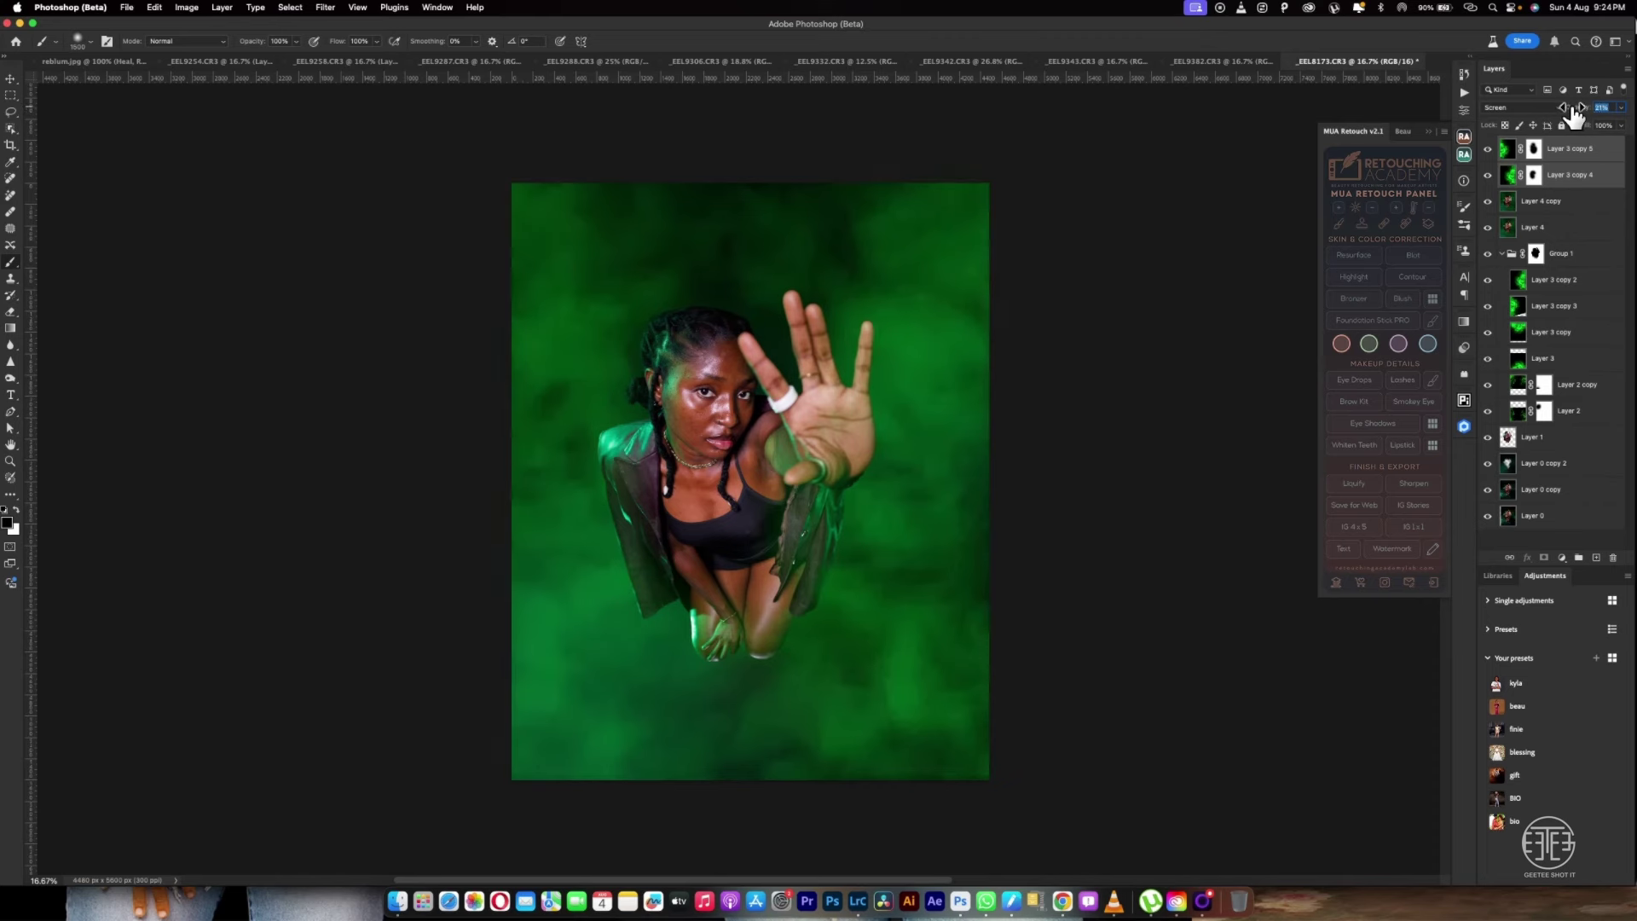
{"action": "left_click", "coordinate": [1488, 148]}
{"action": "left_click", "coordinate": [1488, 148]}
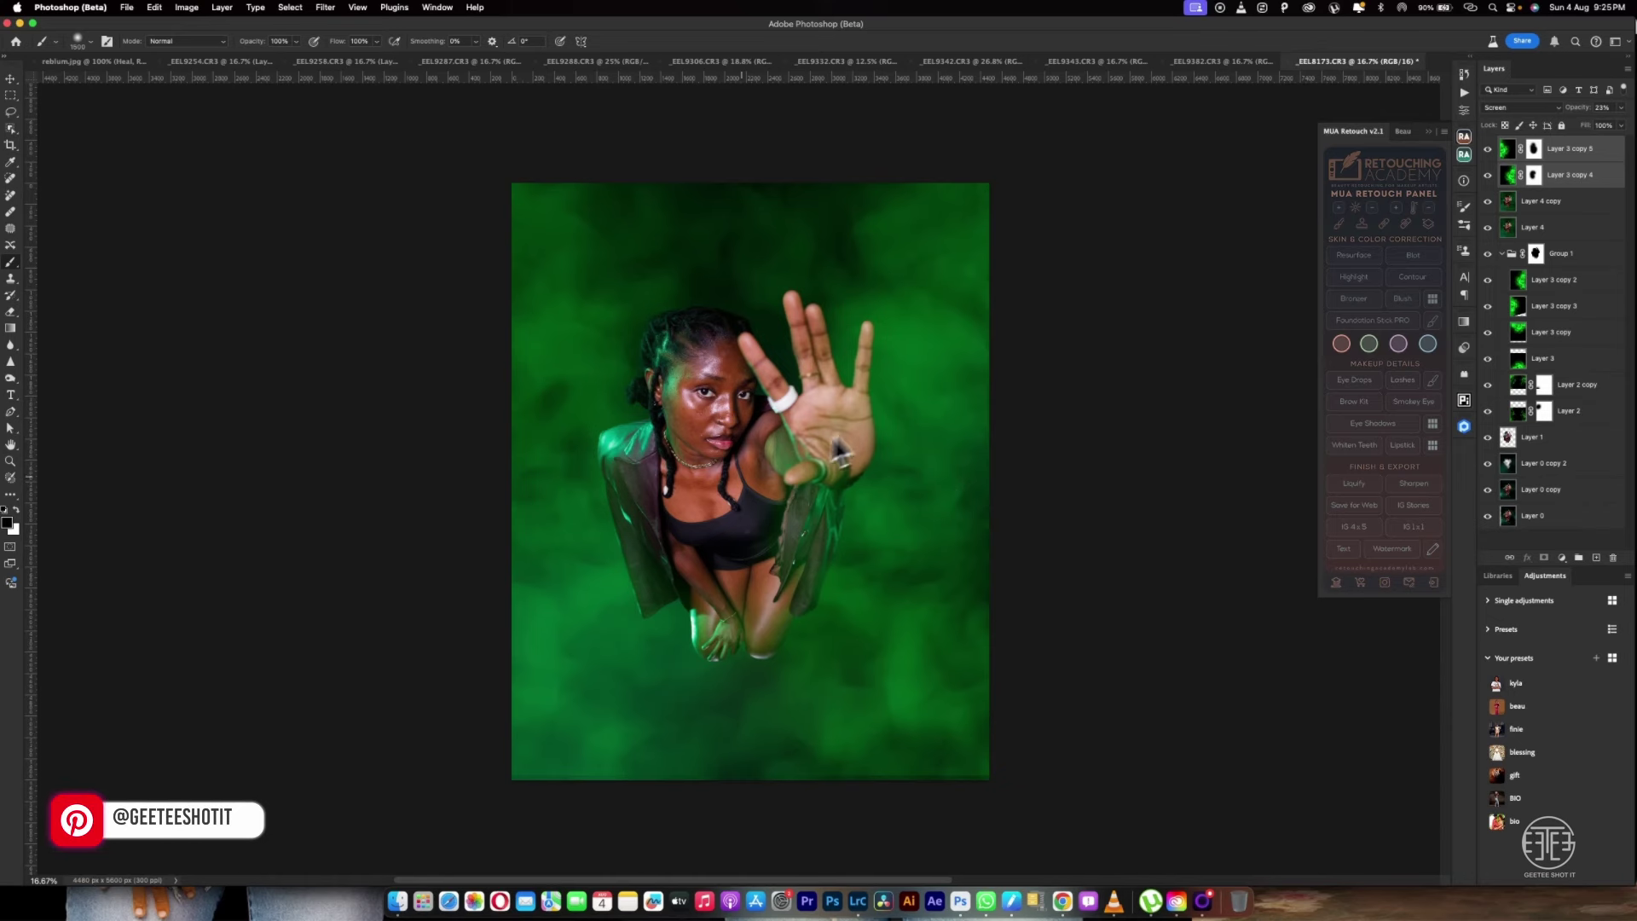
Compare the full composite with the original photo in Layer 0
{"action": "left_click", "coordinate": [1489, 516], "text": "alt"}
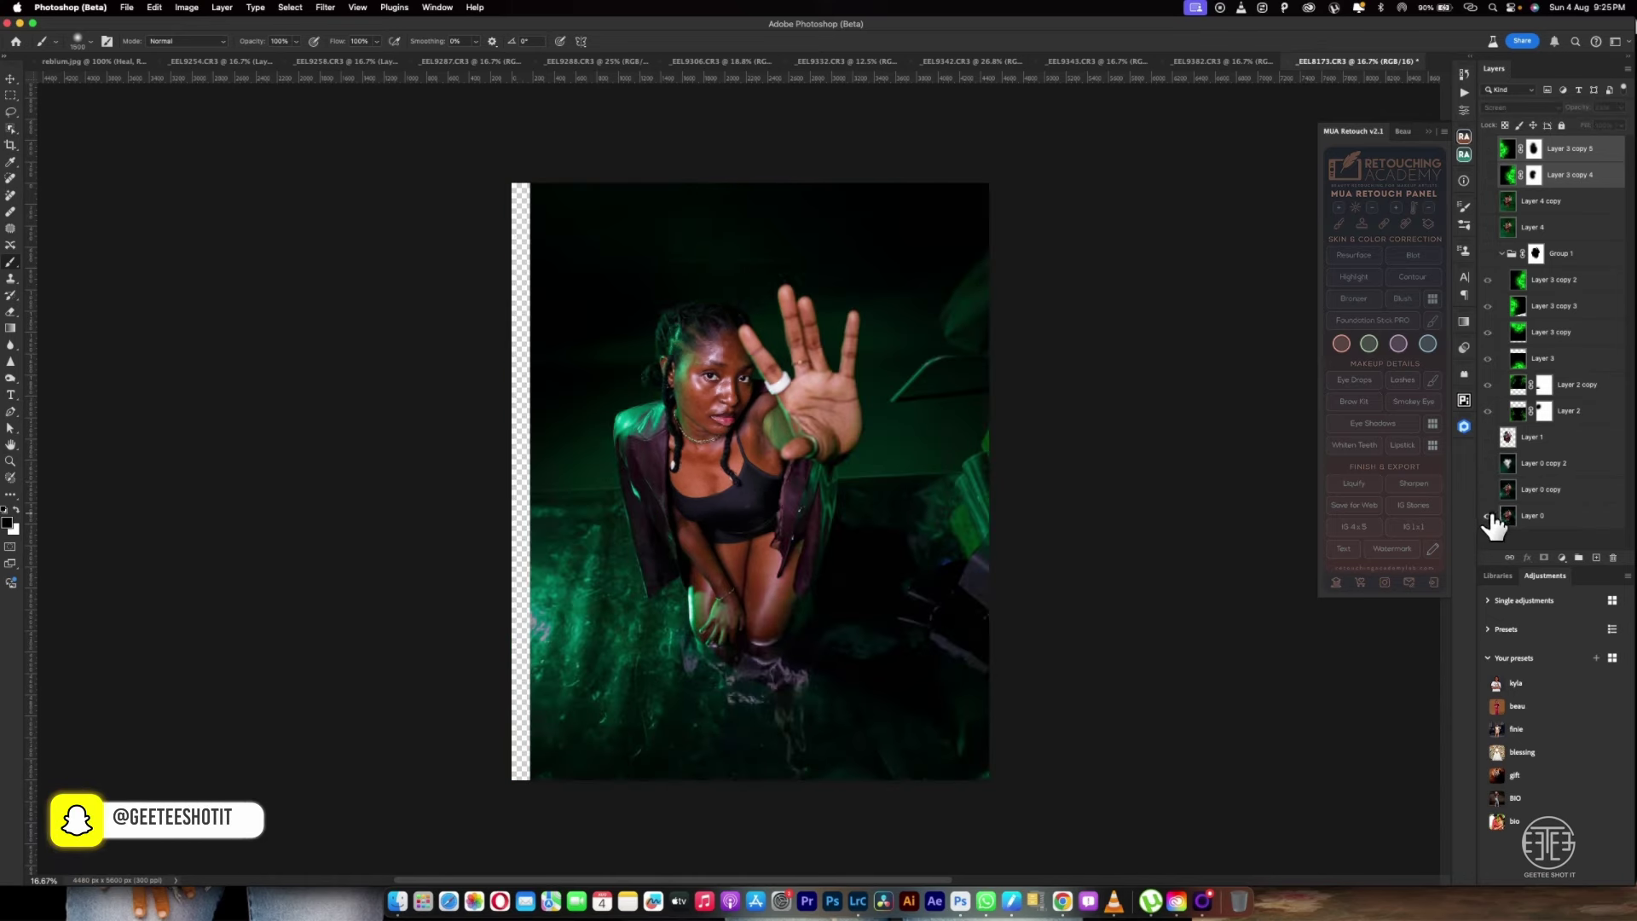
{"action": "left_click", "coordinate": [1488, 516], "text": "alt"}
{"action": "left_click", "coordinate": [1489, 516], "text": "alt"}
{"action": "left_click", "coordinate": [1488, 516], "text": "alt"}
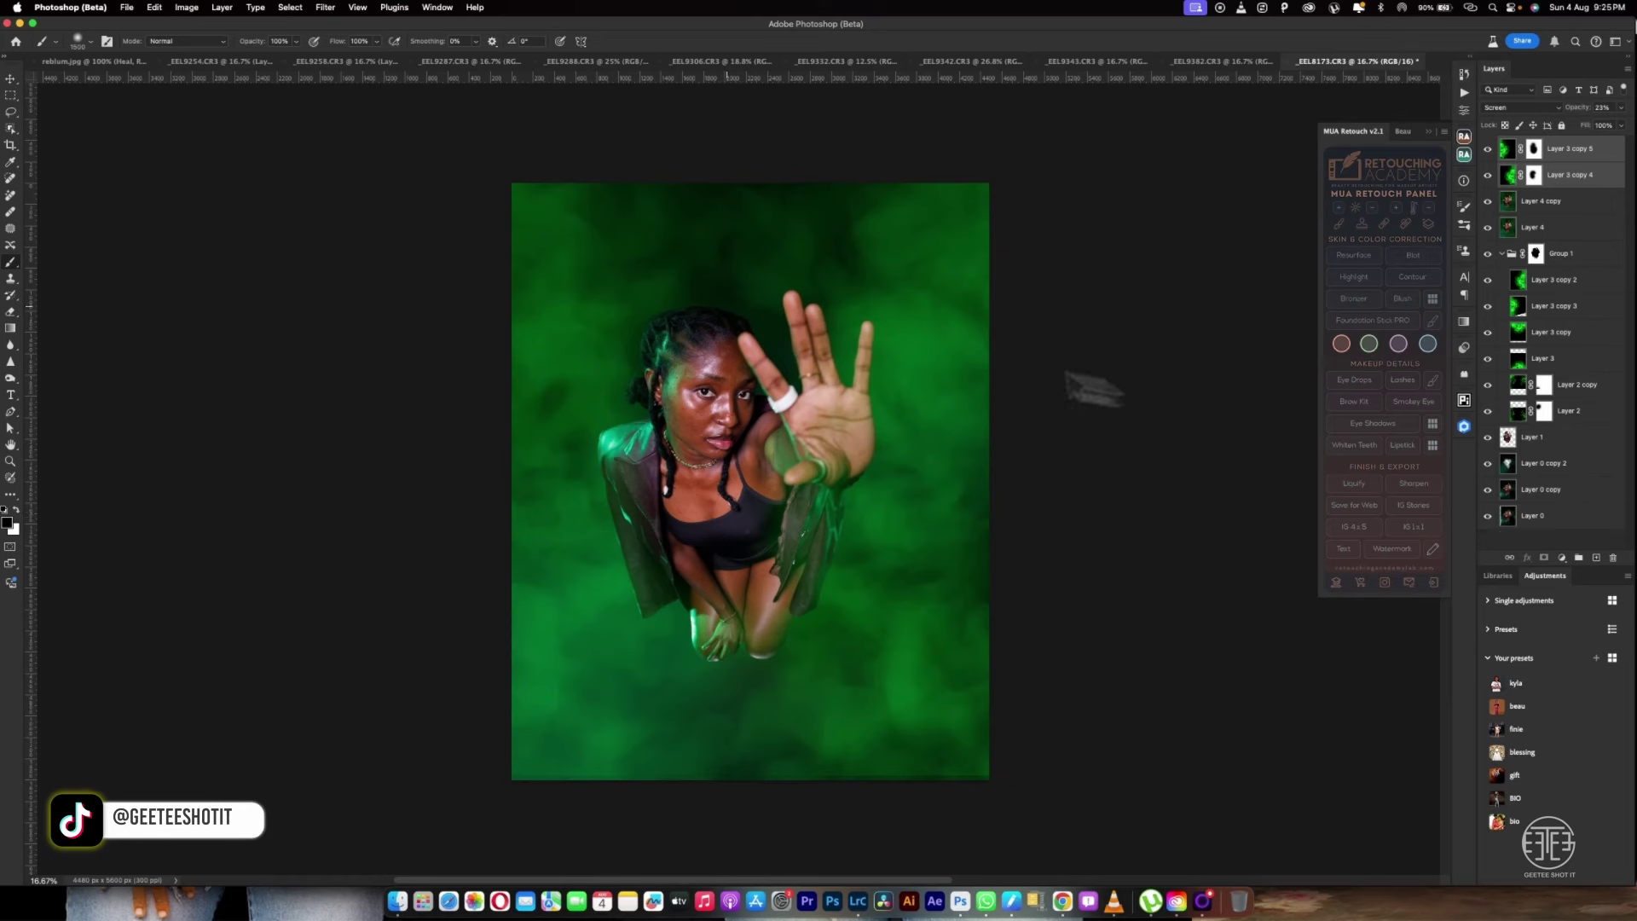
{"action": "left_click", "coordinate": [767, 385]}
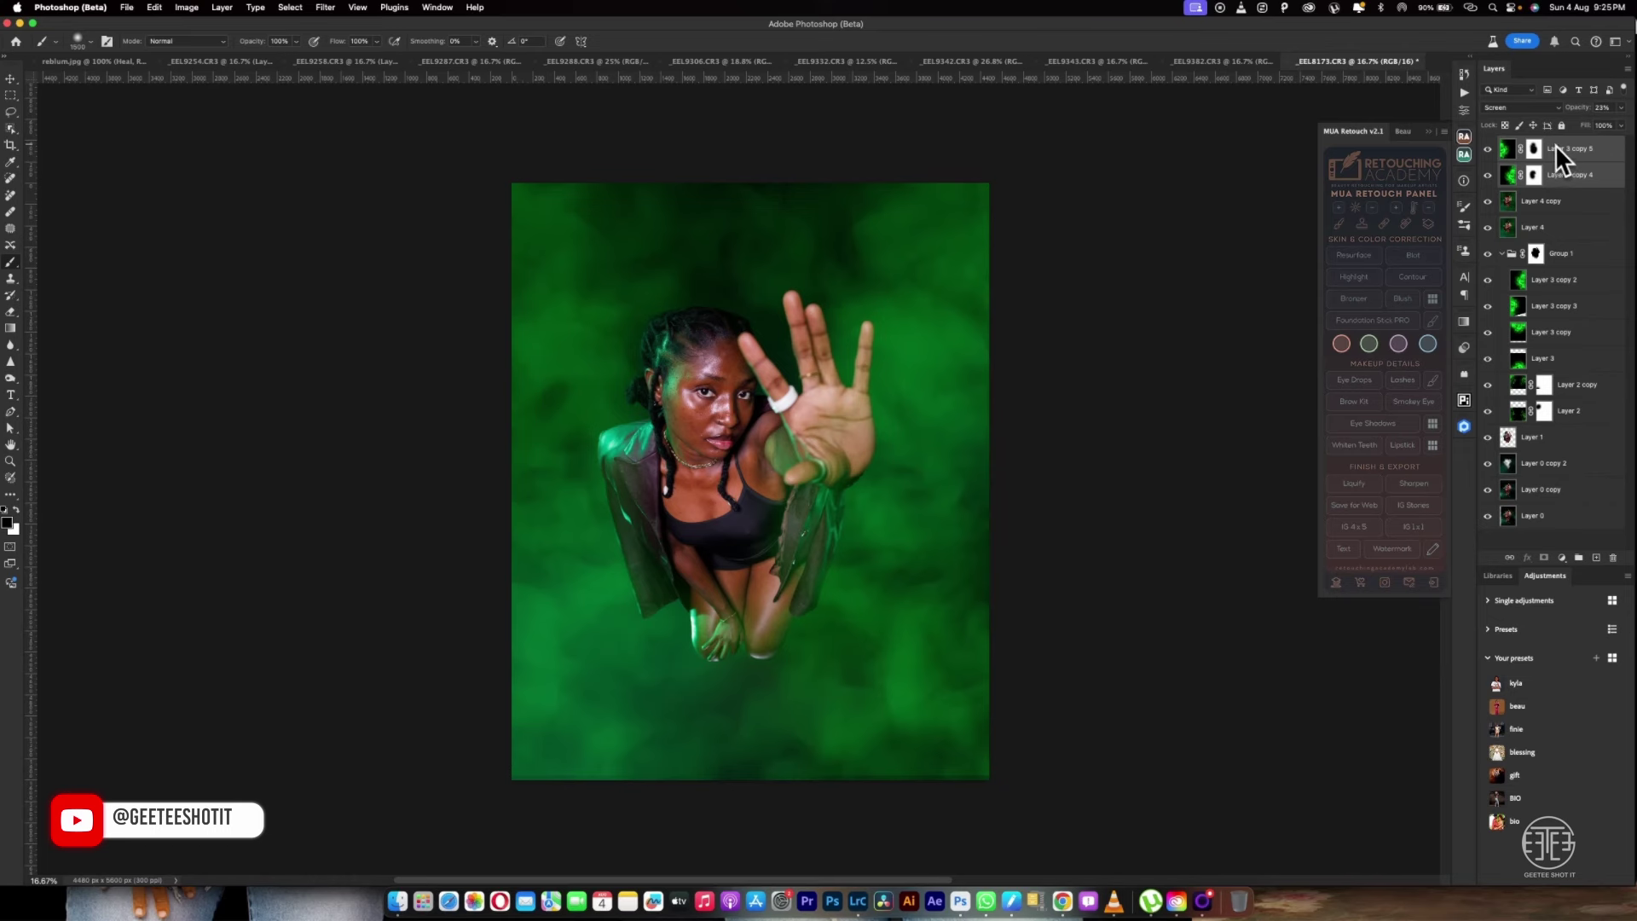
Stamp all visible layers into a new top layer and run Retouch4me's on-device Heal on it with Skin Mask switched off
{"action": "key", "text": "super+alt+shift+e"}
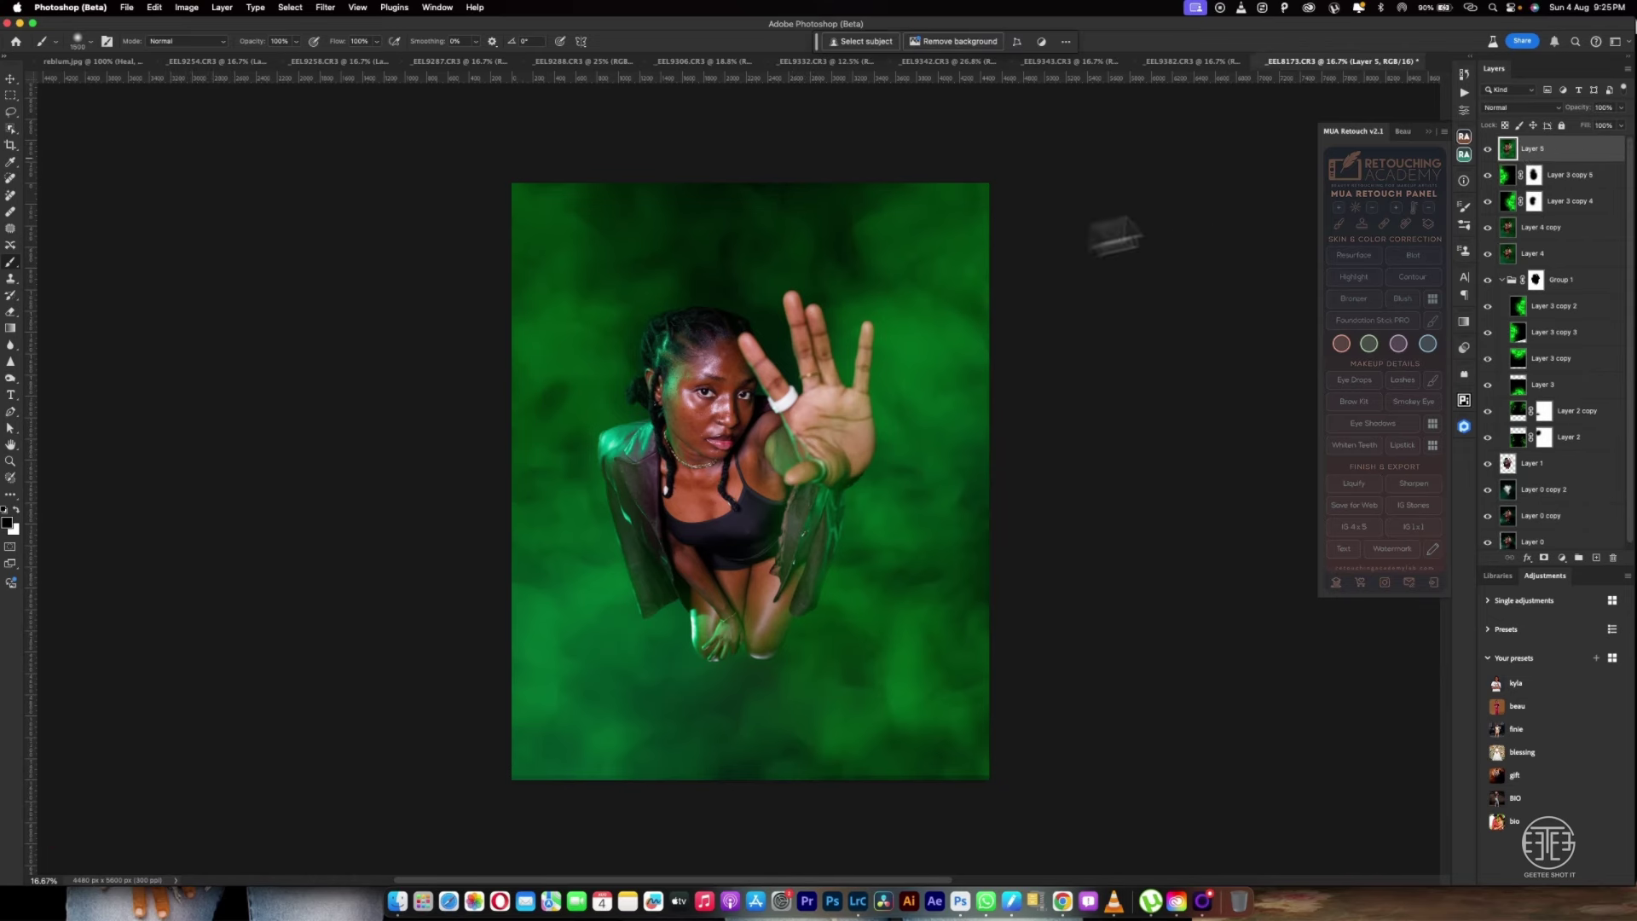
{"action": "left_click", "coordinate": [1464, 426]}
{"action": "key", "text": "super+equal"}
{"action": "key", "text": "super+equal"}
{"action": "key", "text": "super+equal"}
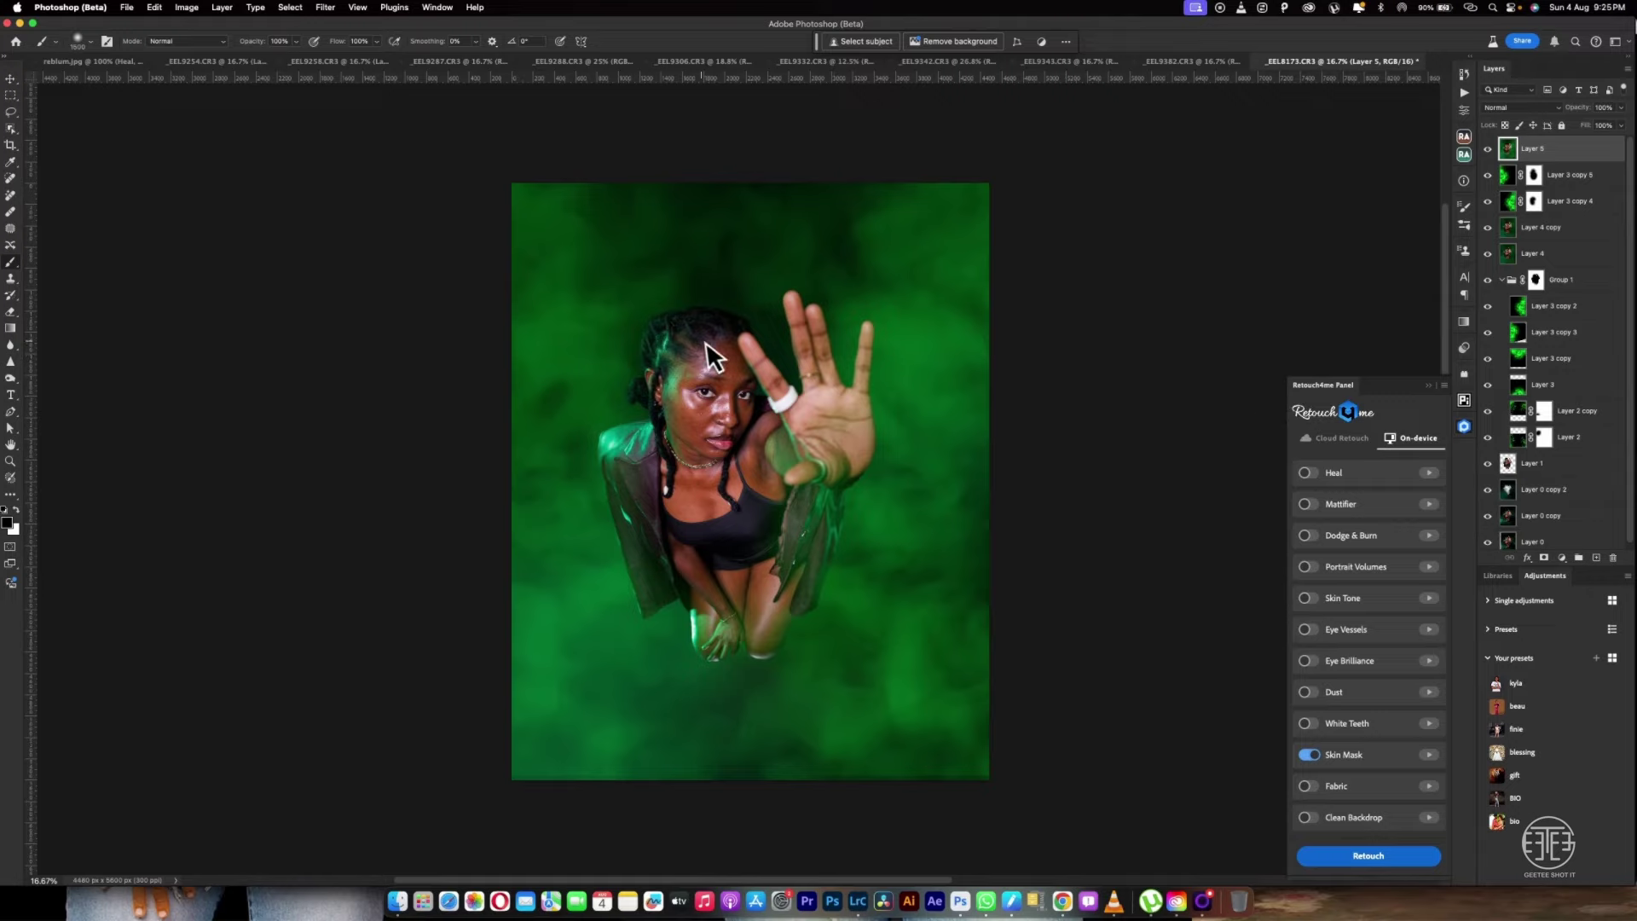
{"action": "key", "text": "super+equal"}
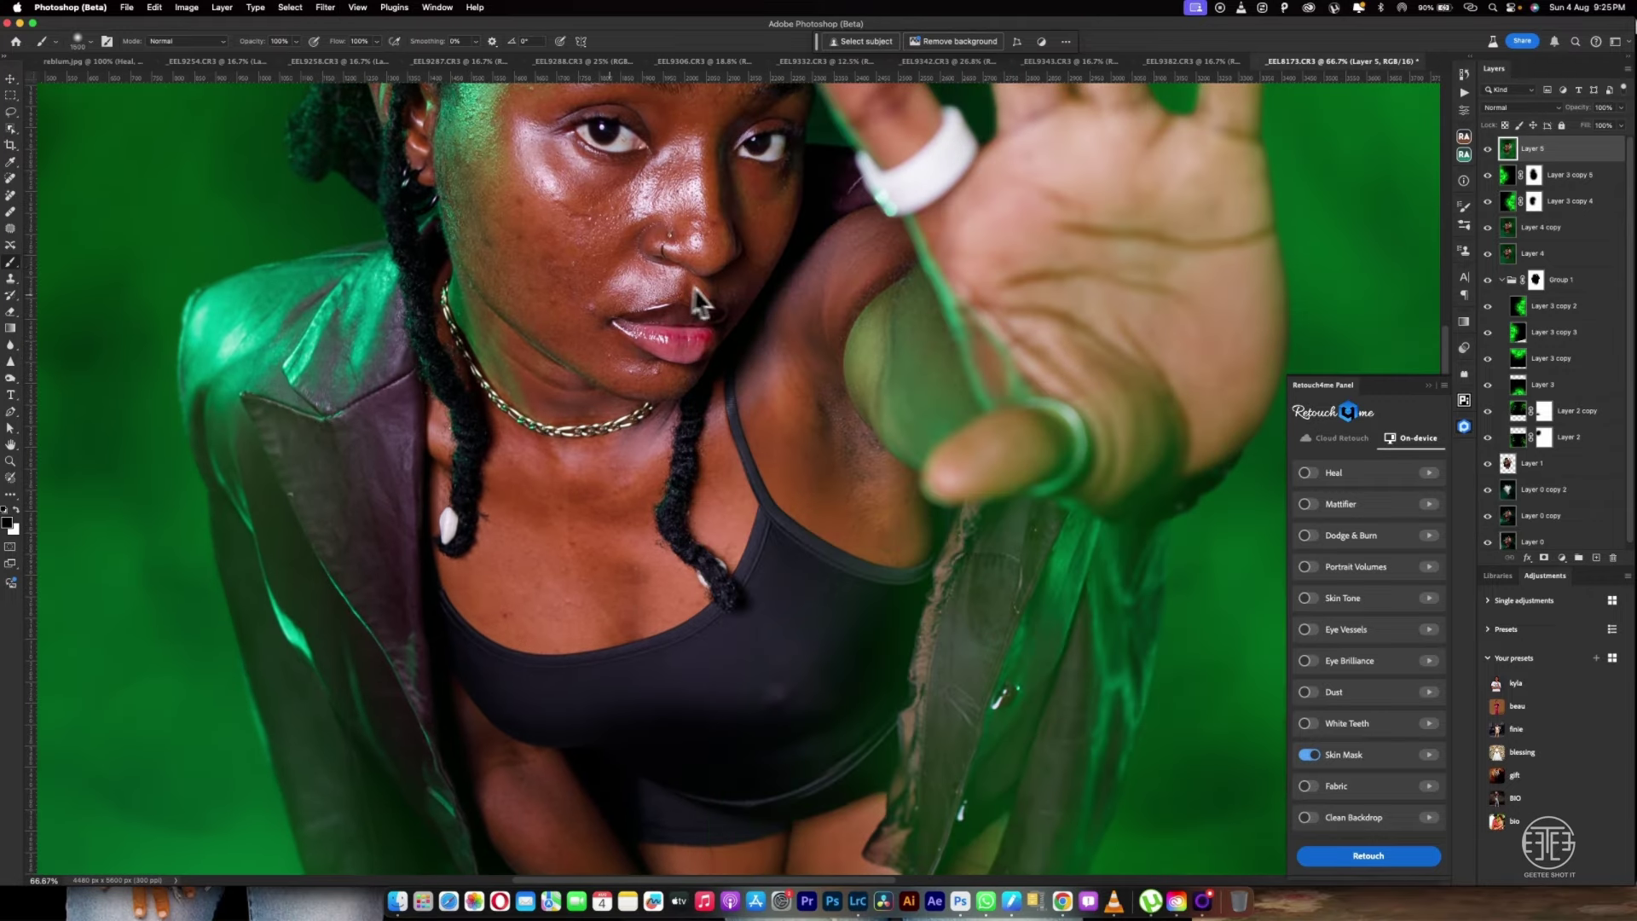
{"action": "left_click_drag", "start_coordinate": [733, 317], "coordinate": [786, 499]}
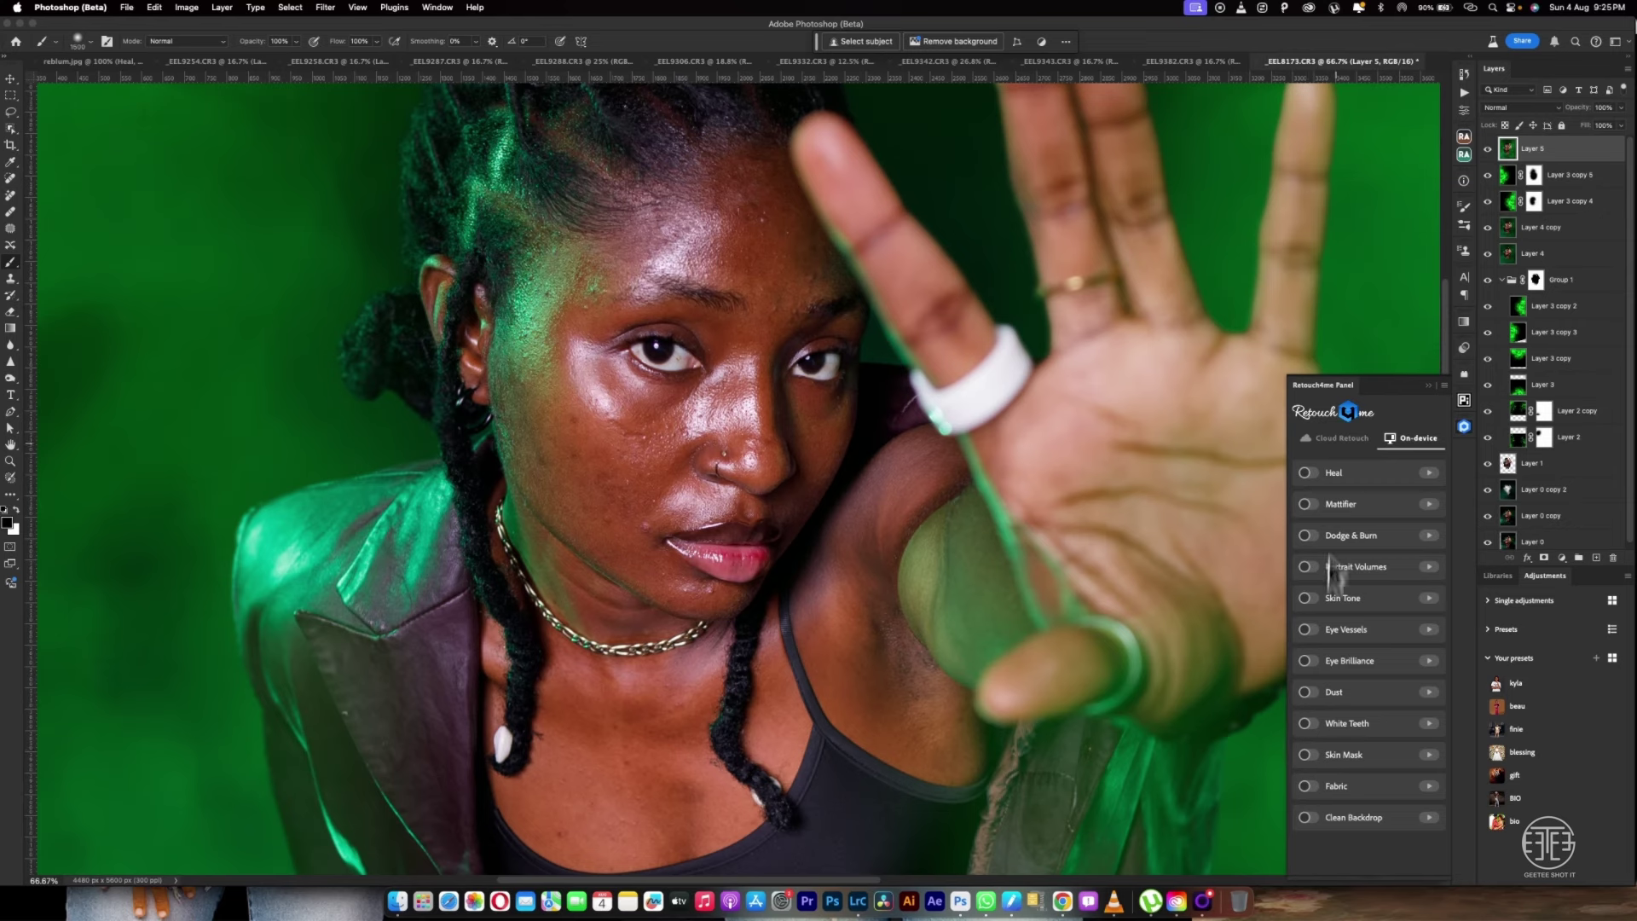
{"action": "left_click", "coordinate": [1309, 473]}
{"action": "left_click", "coordinate": [1365, 856]}
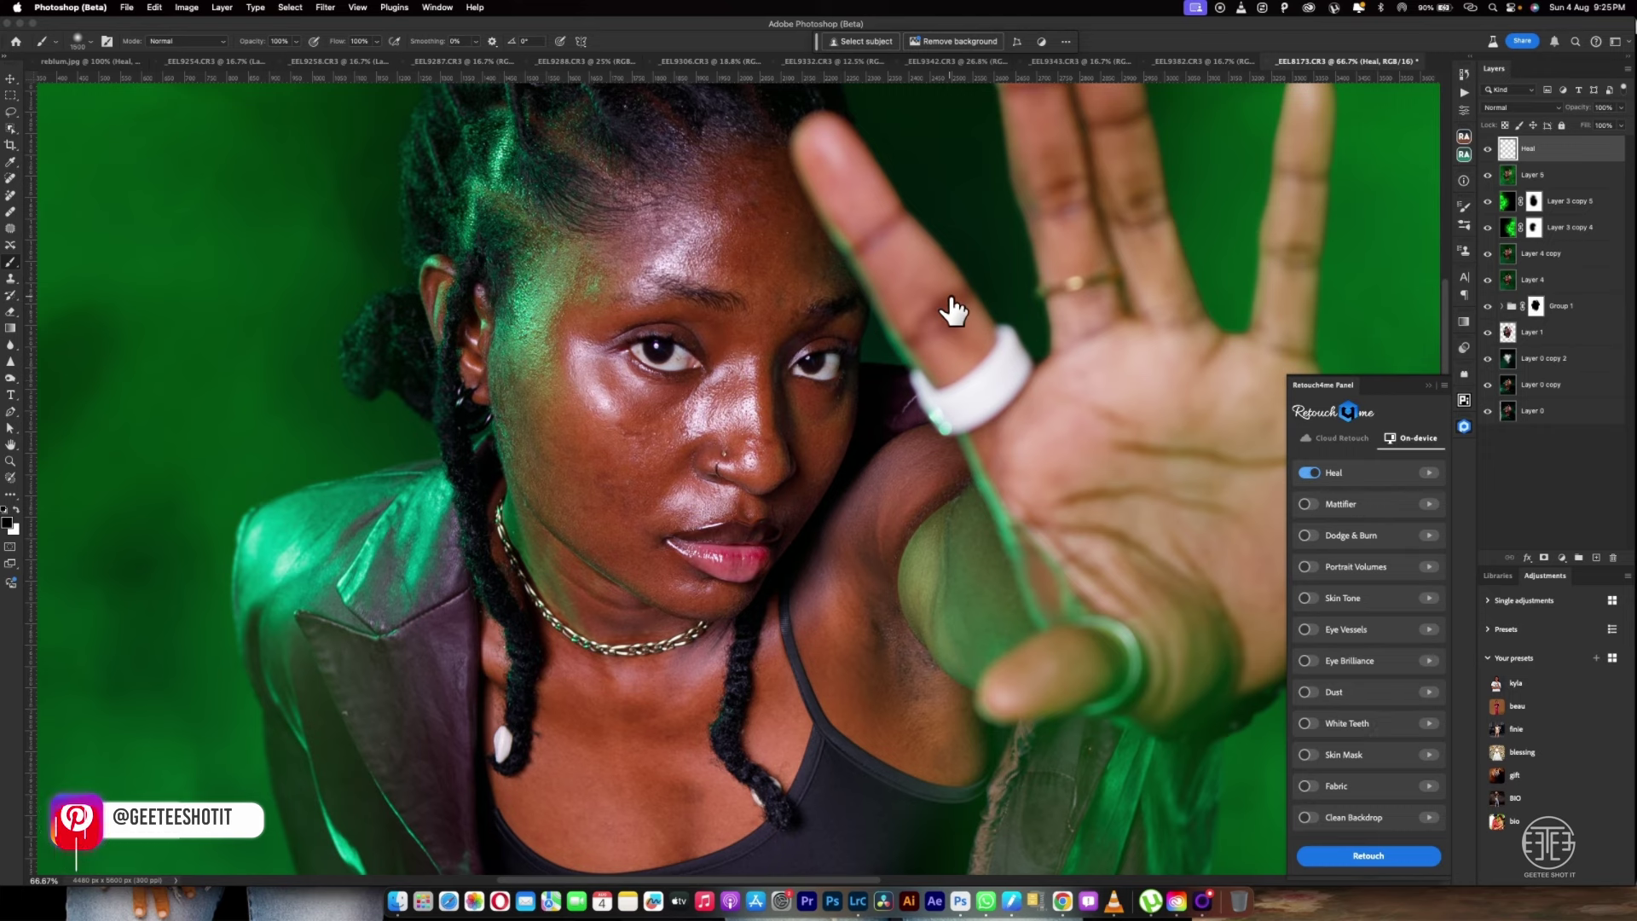
Compare the skin with and without the Heal layer
{"action": "key", "text": "super+equal"}
{"action": "key", "text": "super+minus"}
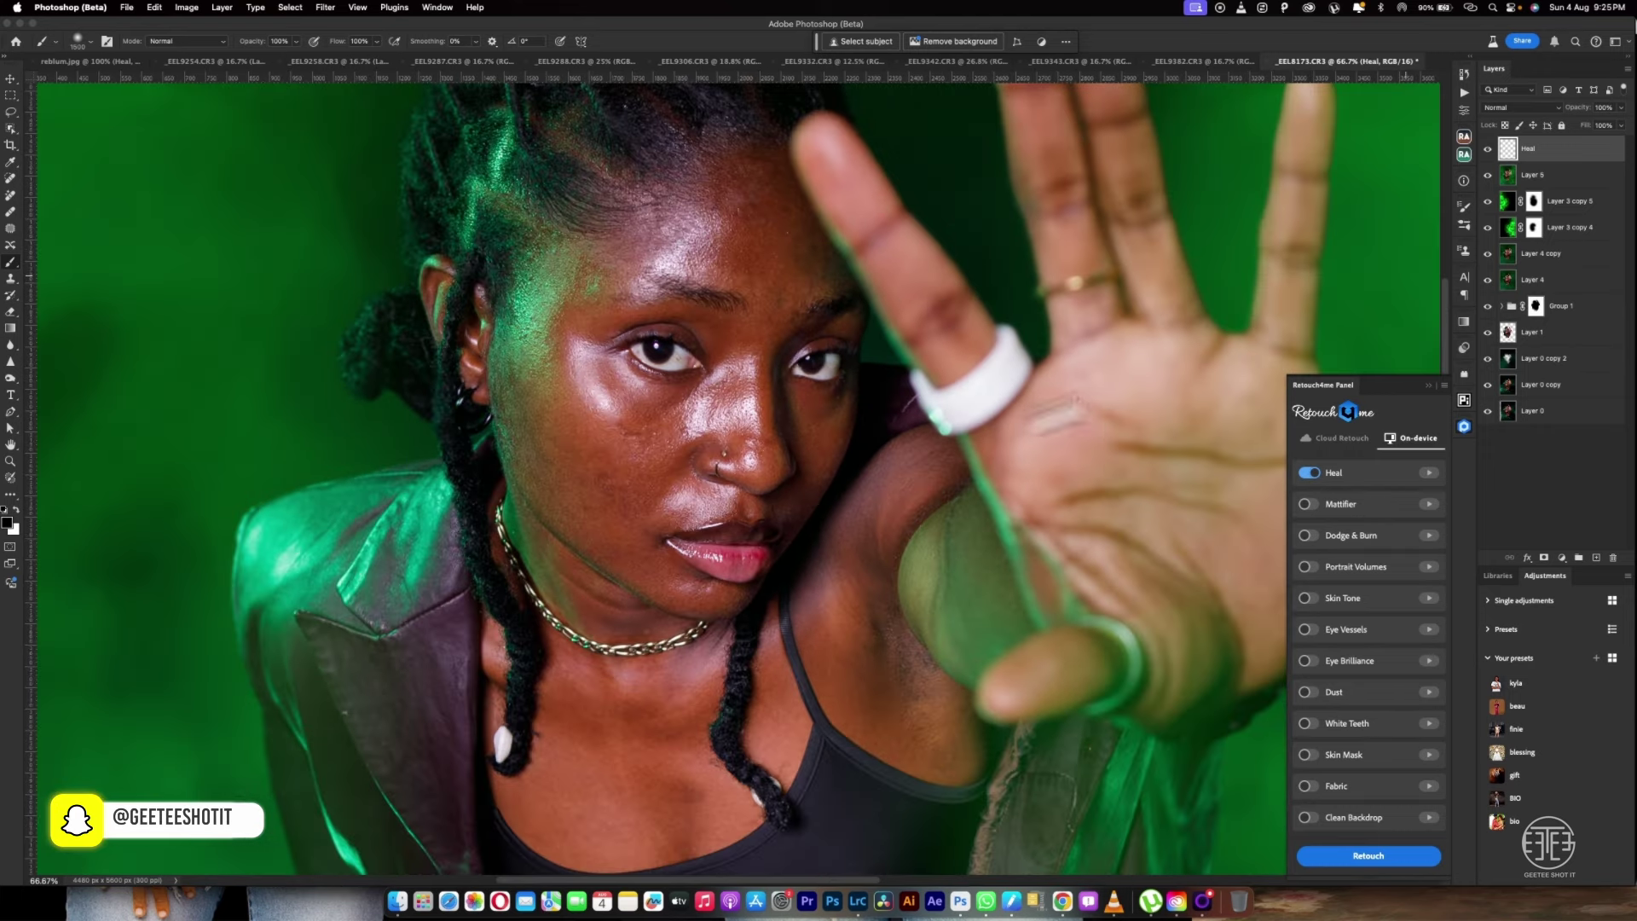
{"action": "left_click", "coordinate": [1488, 148]}
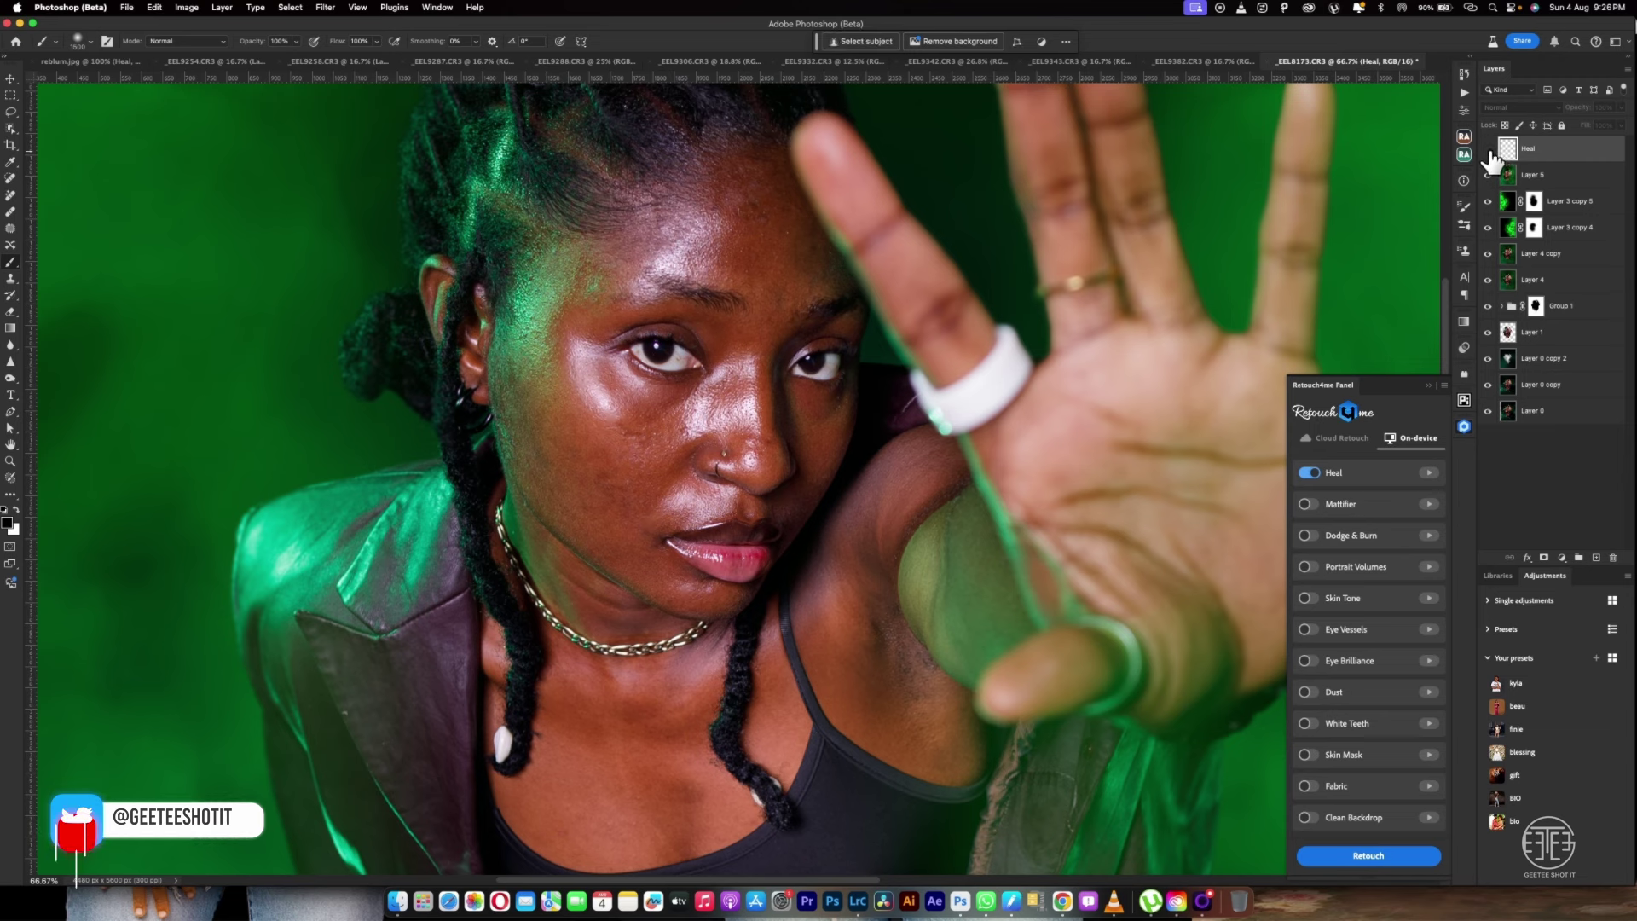
{"action": "left_click", "coordinate": [1491, 152]}
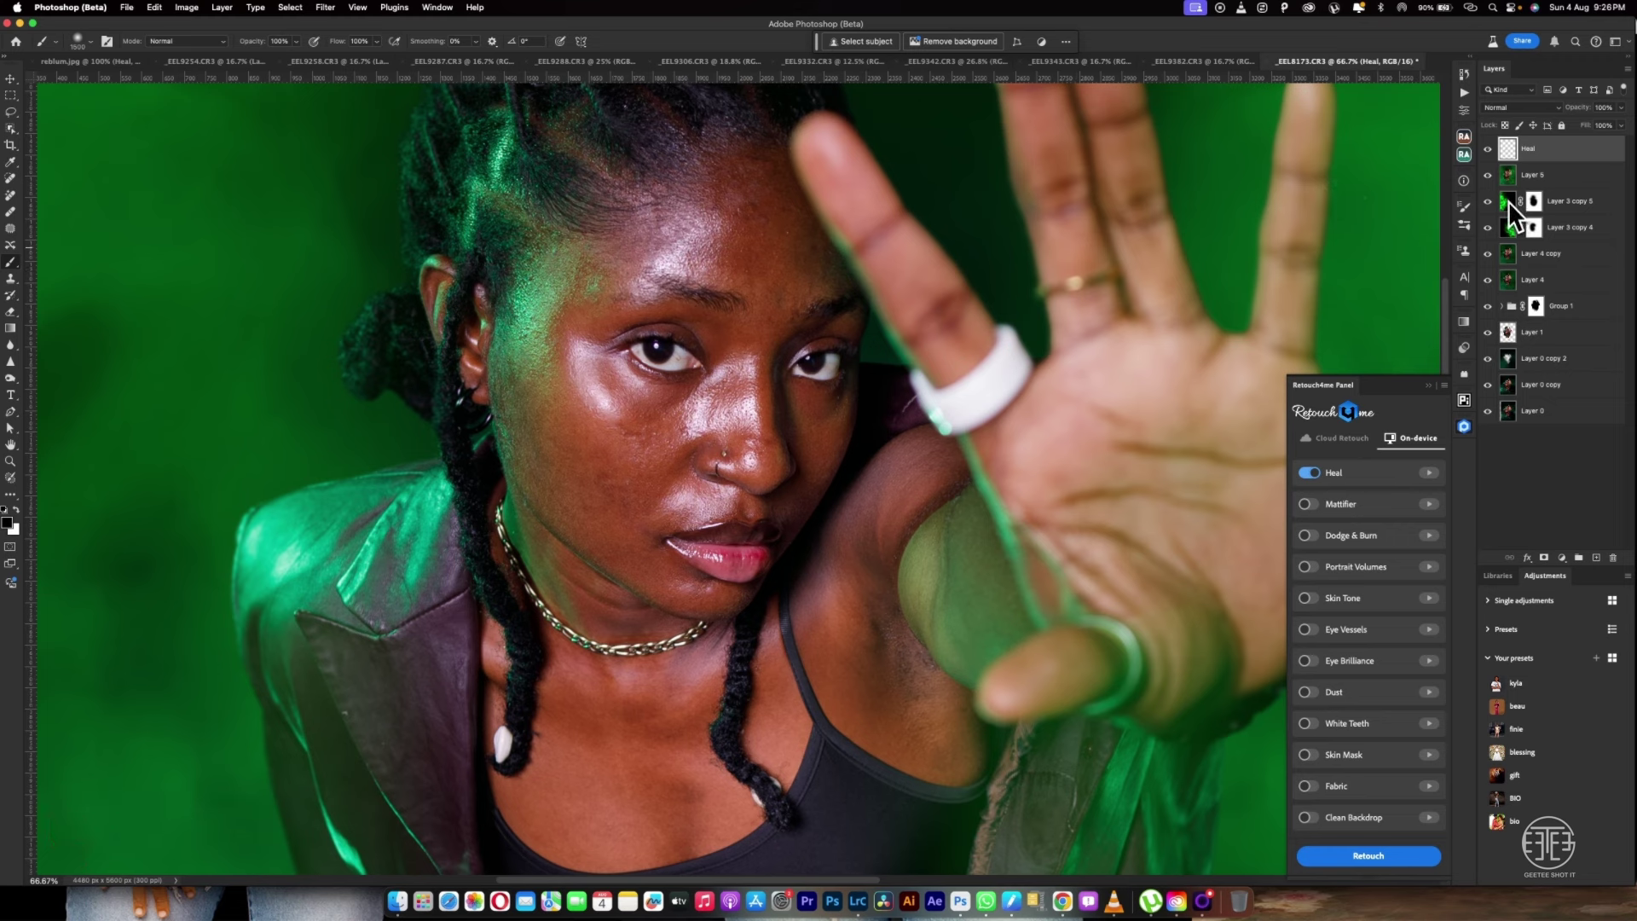
Stamp the visible layers into a new top layer and apply frequency separation via Gaussian Blur, accepting the offered radius
{"action": "key", "text": "alt+shift+super+n"}
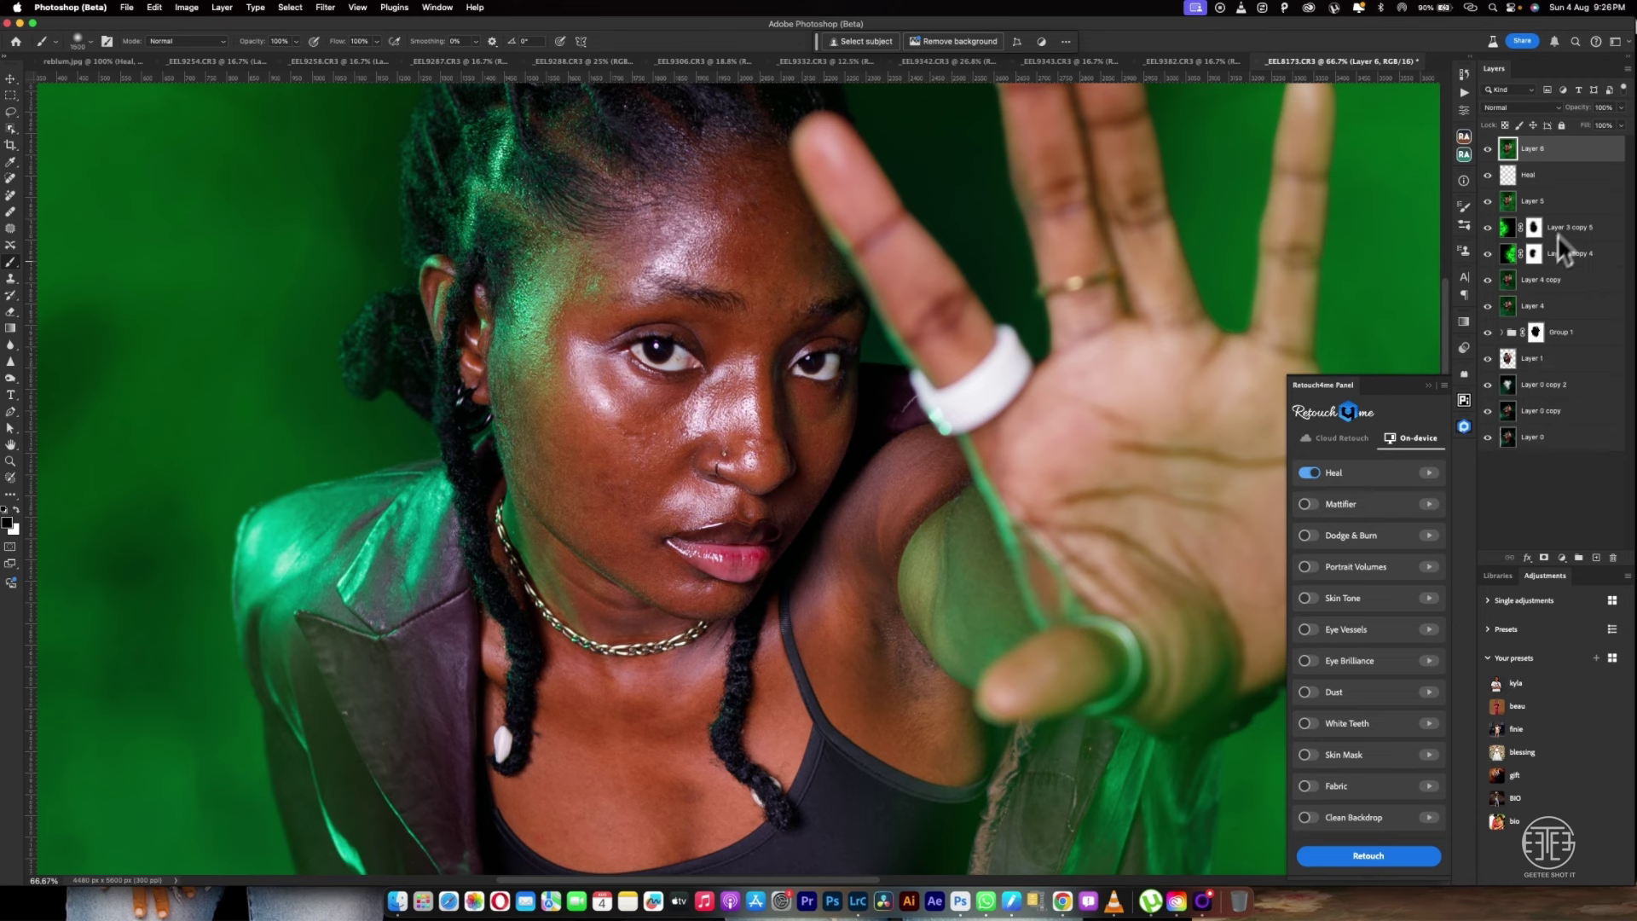
{"action": "left_click", "coordinate": [1463, 156]}
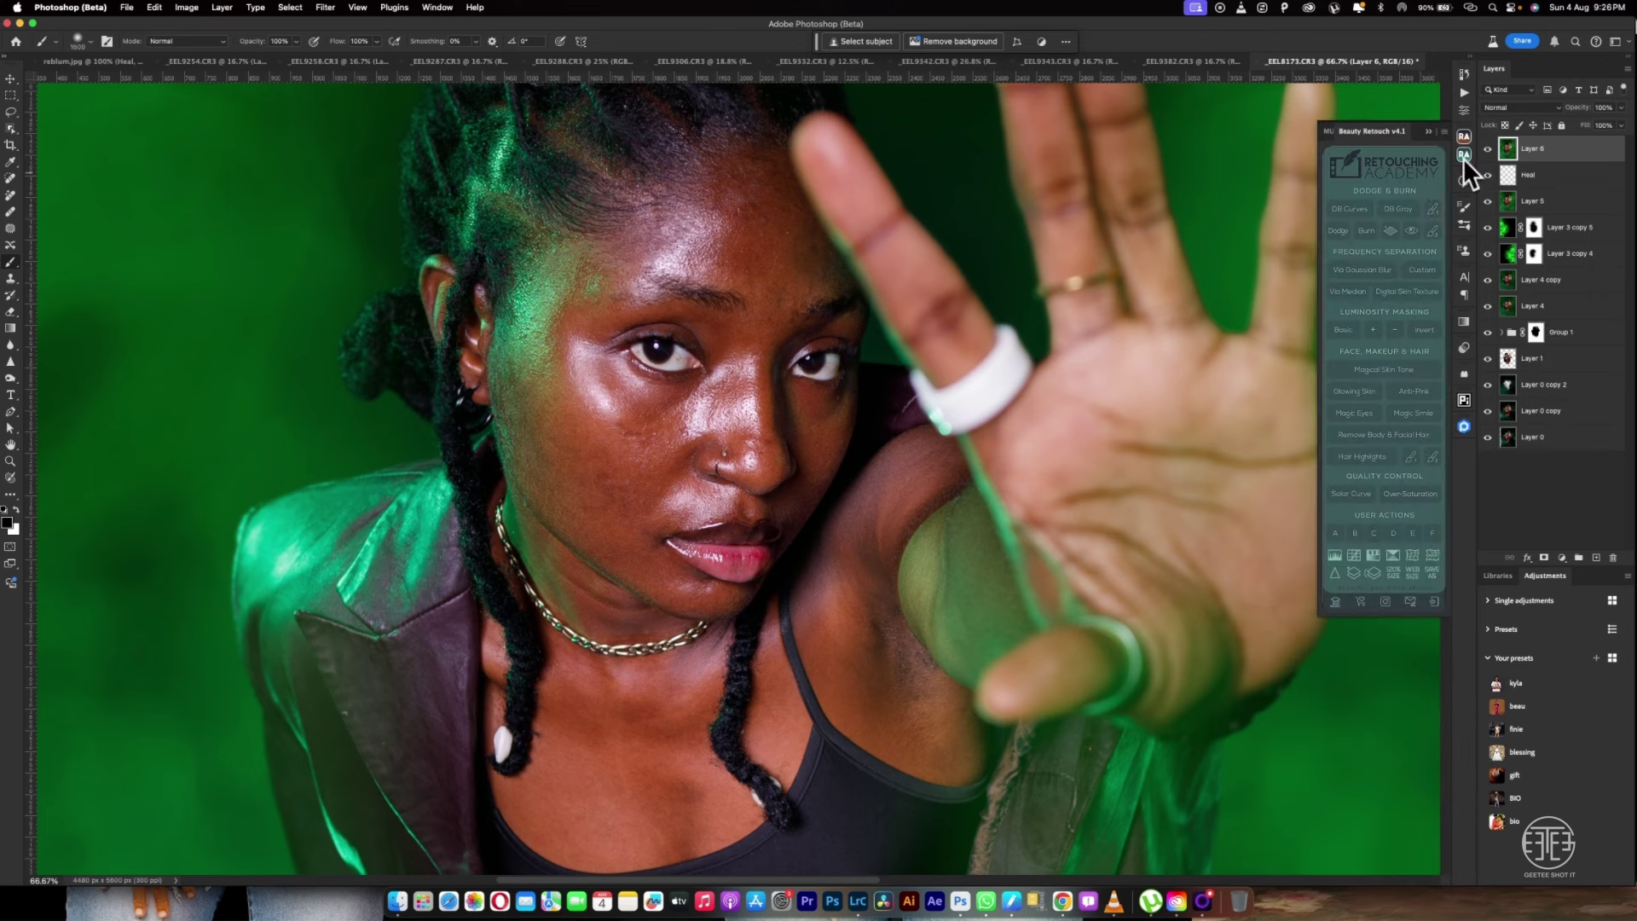
{"action": "left_click", "coordinate": [1350, 278]}
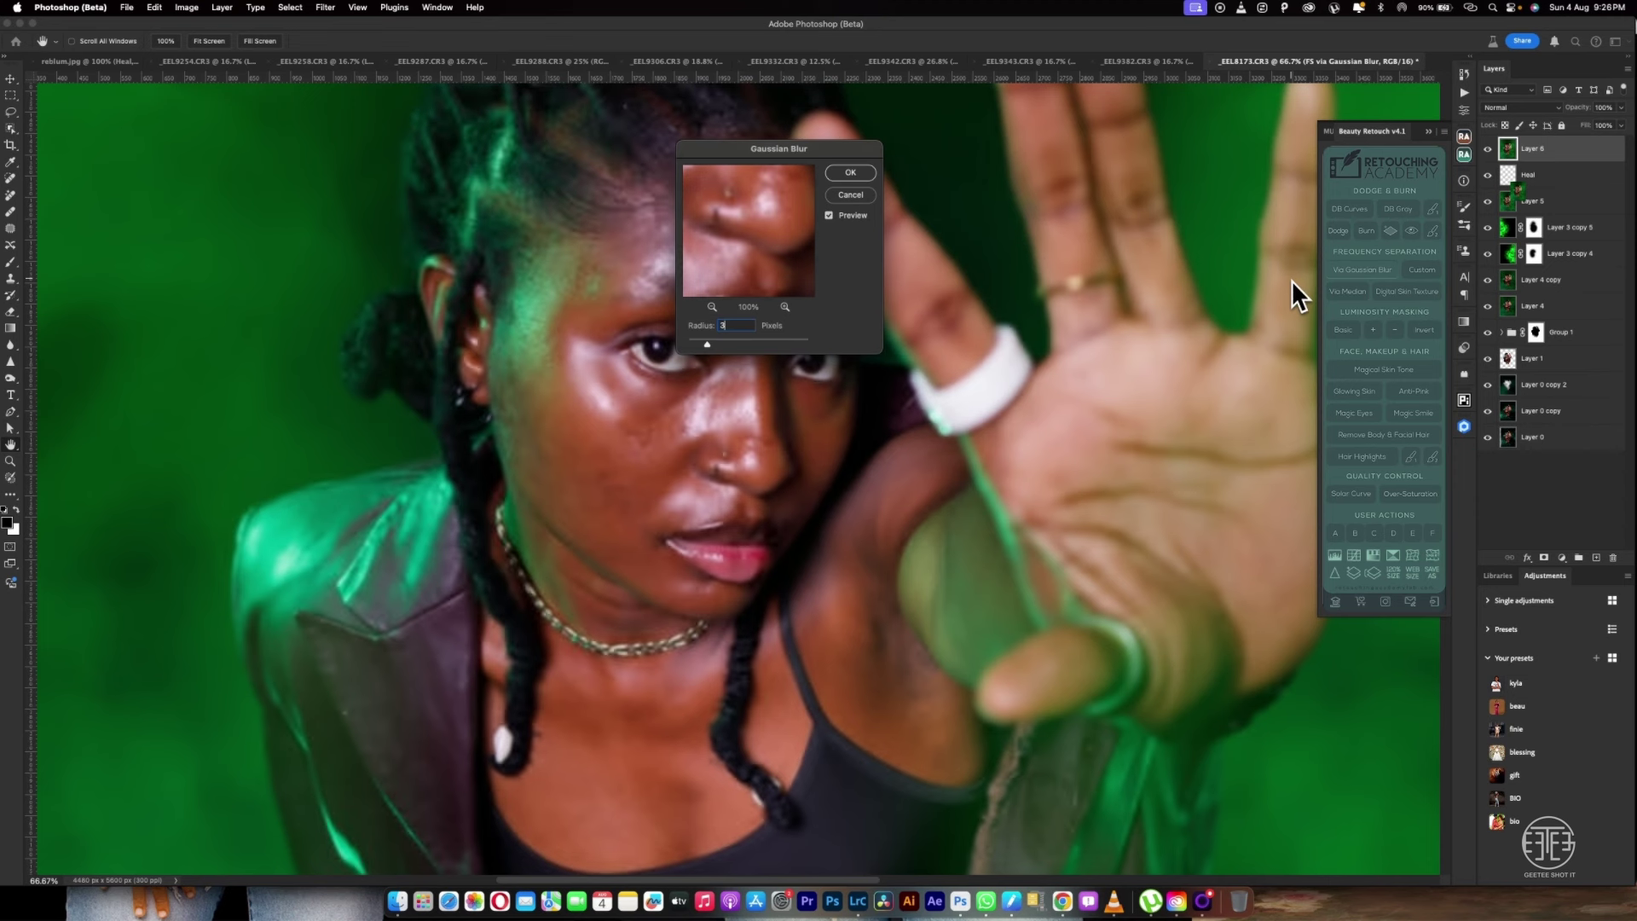
{"action": "key", "text": "Return"}
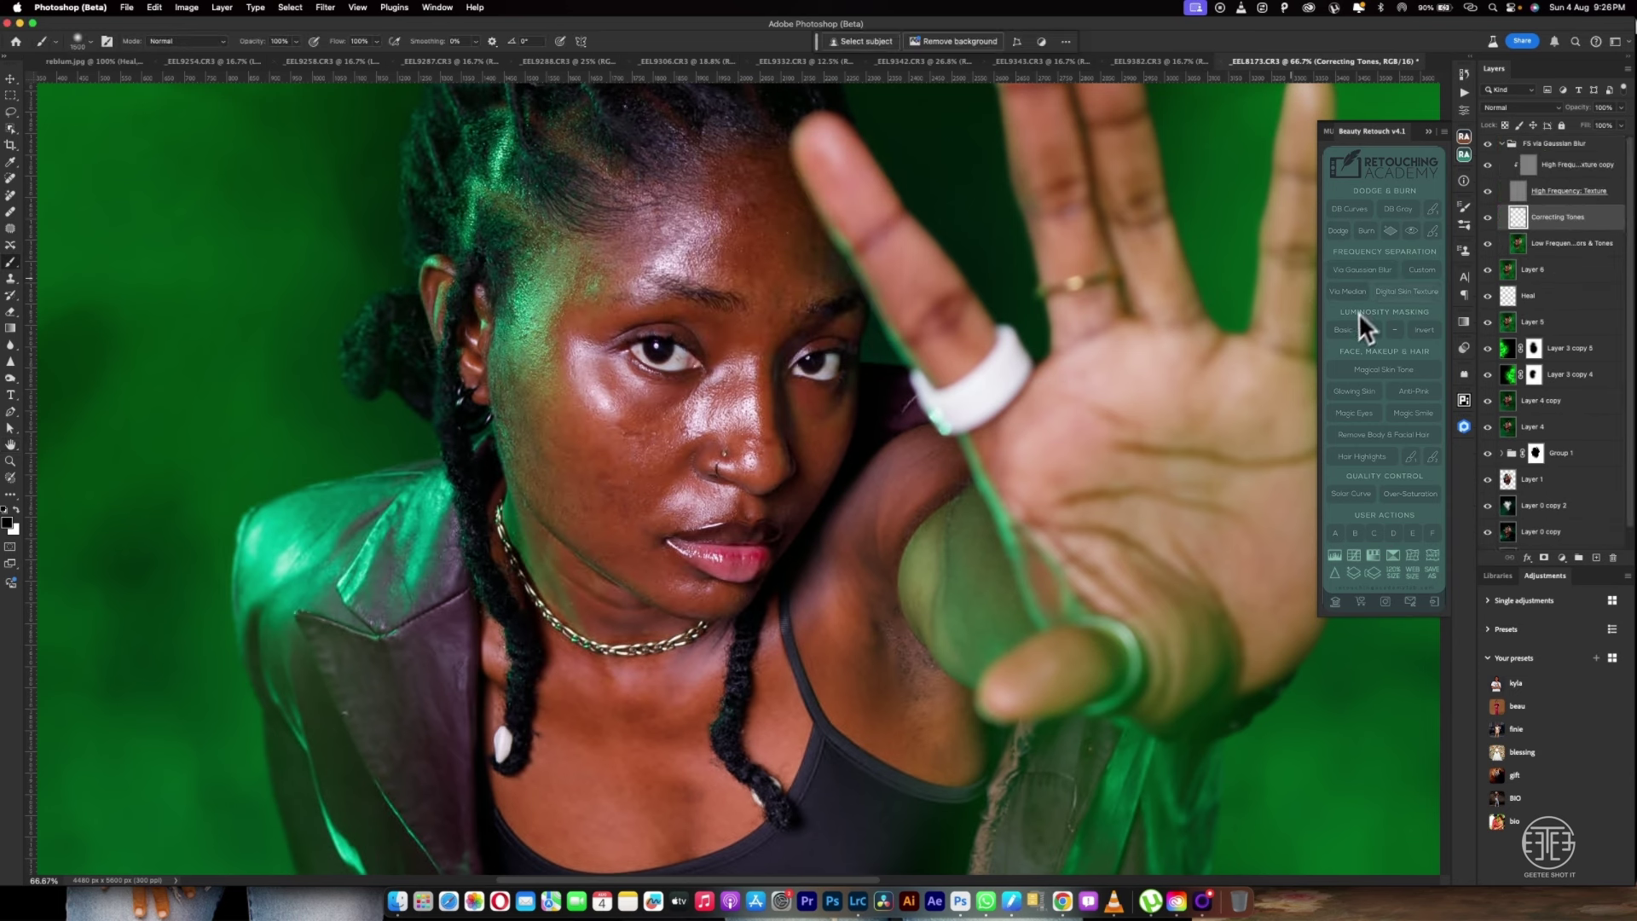
Smooth the tones of the subject's cheek beside the nose on the Low Frequency layer with the Mixer Brush
{"action": "left_click", "coordinate": [1517, 247]}
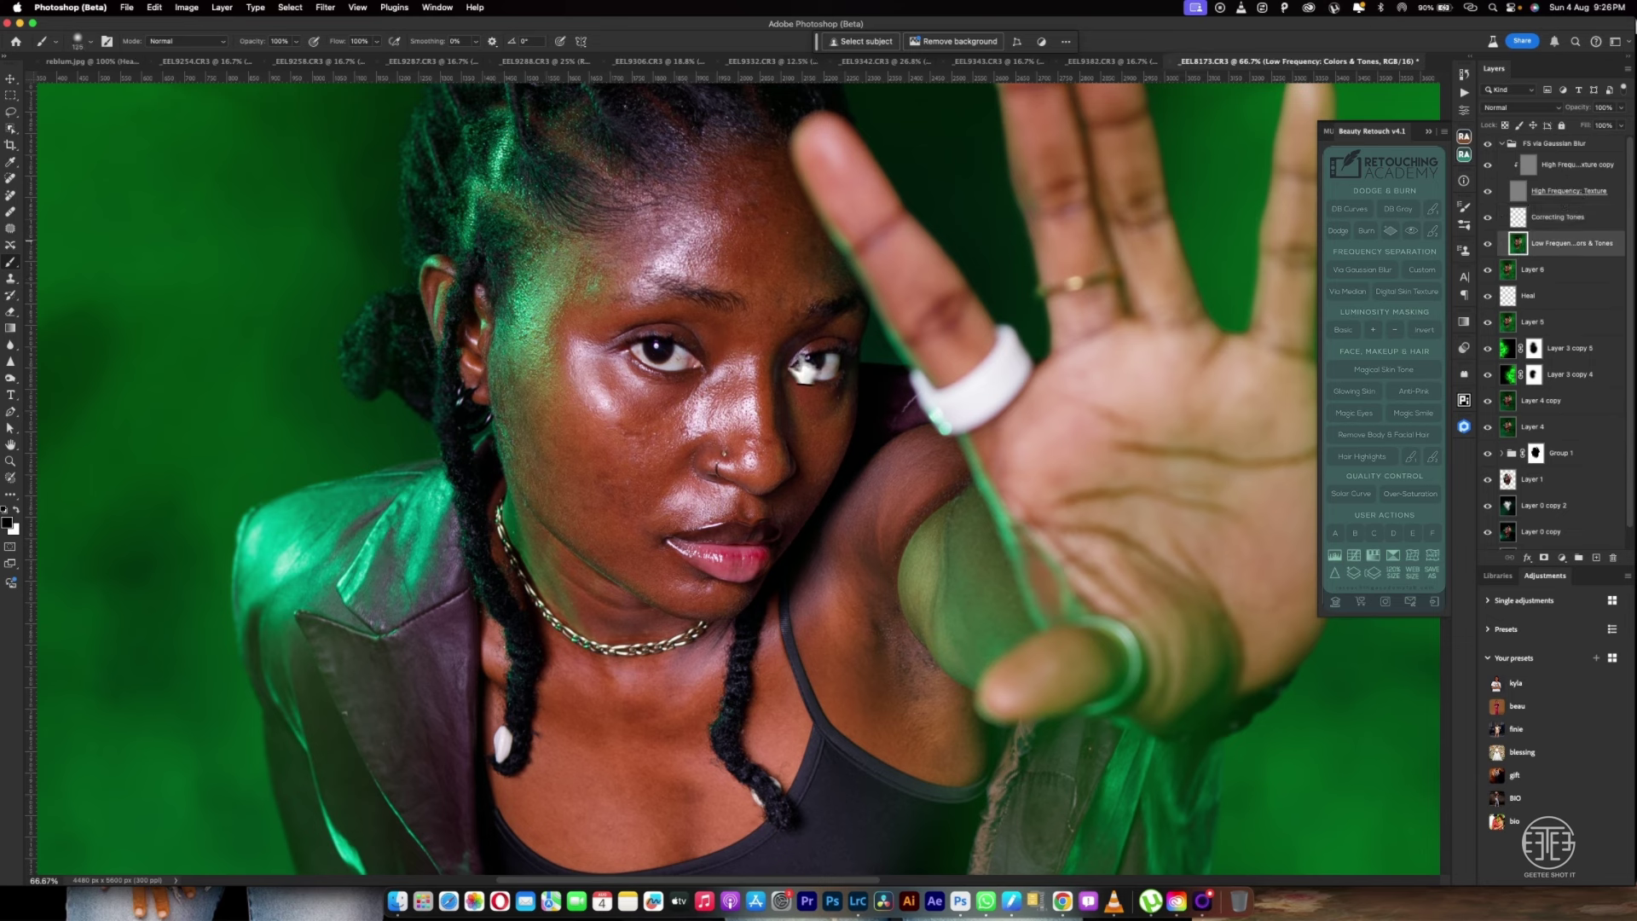
{"action": "key", "text": "shift+b"}
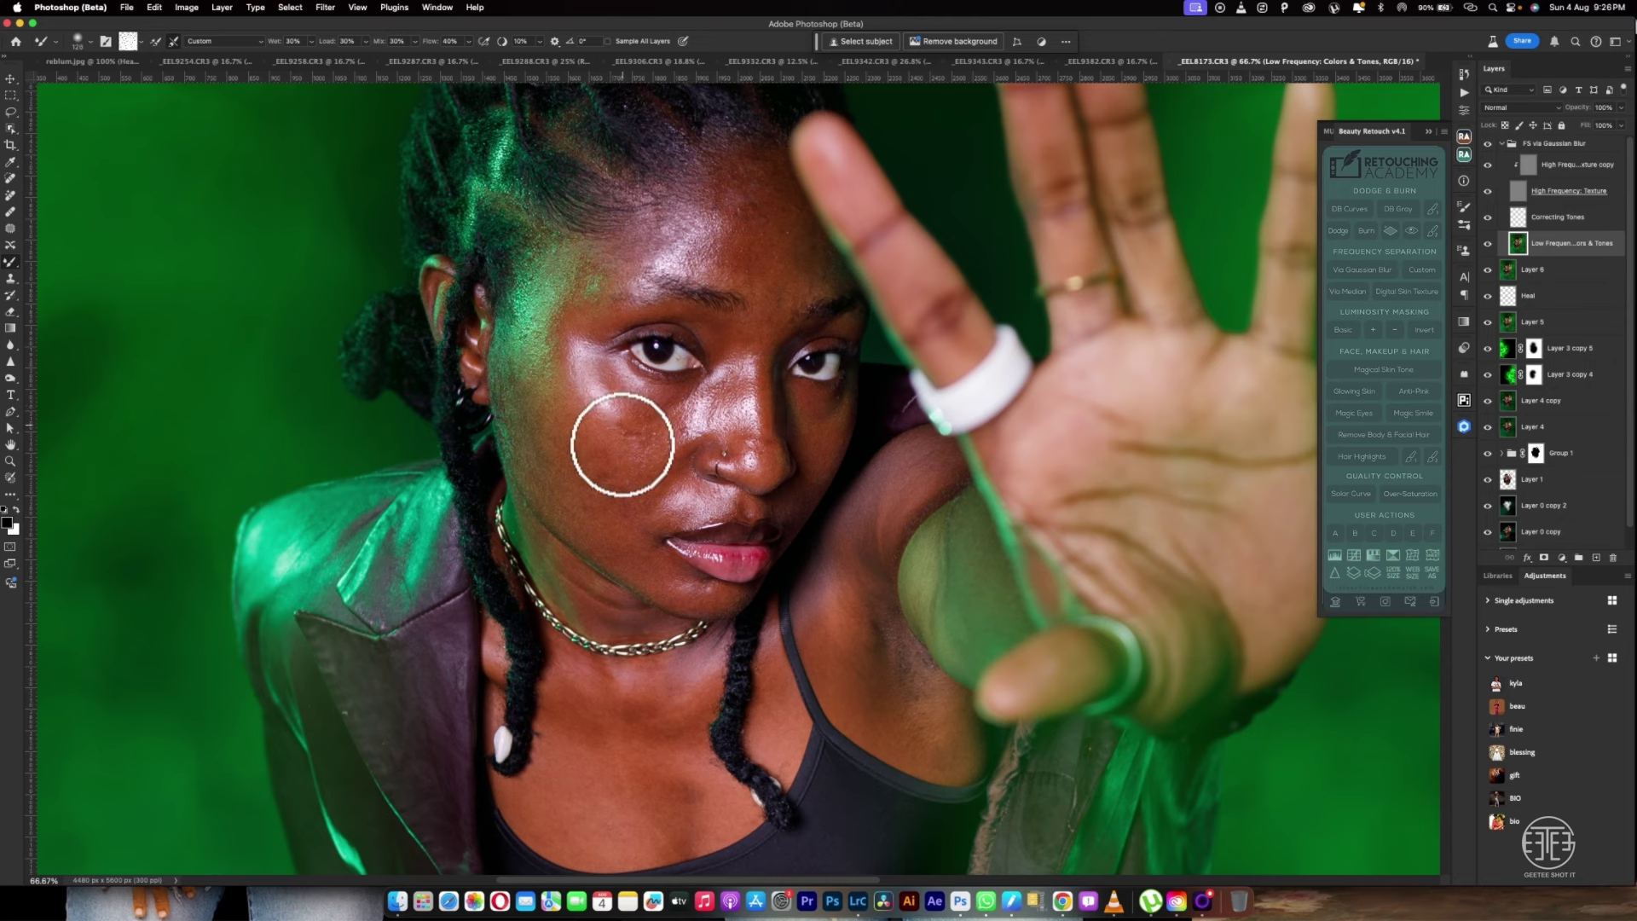
{"action": "mouse_move", "coordinate": [623, 444]}
{"action": "left_mouse_down"}
{"action": "mouse_move", "coordinate": [670, 437]}
{"action": "mouse_move", "coordinate": [636, 518]}
{"action": "mouse_move", "coordinate": [627, 494]}
{"action": "mouse_move", "coordinate": [641, 537]}
{"action": "mouse_move", "coordinate": [542, 439]}
{"action": "mouse_move", "coordinate": [585, 504]}
{"action": "mouse_move", "coordinate": [548, 433]}
{"action": "left_mouse_up"}
Smooth the tones across the subject's forehead on the Low Frequency layer with a larger Mixer Brush
{"action": "key", "text": "bracketright"}
{"action": "key", "text": "bracketright"}
{"action": "key", "text": "bracketright"}
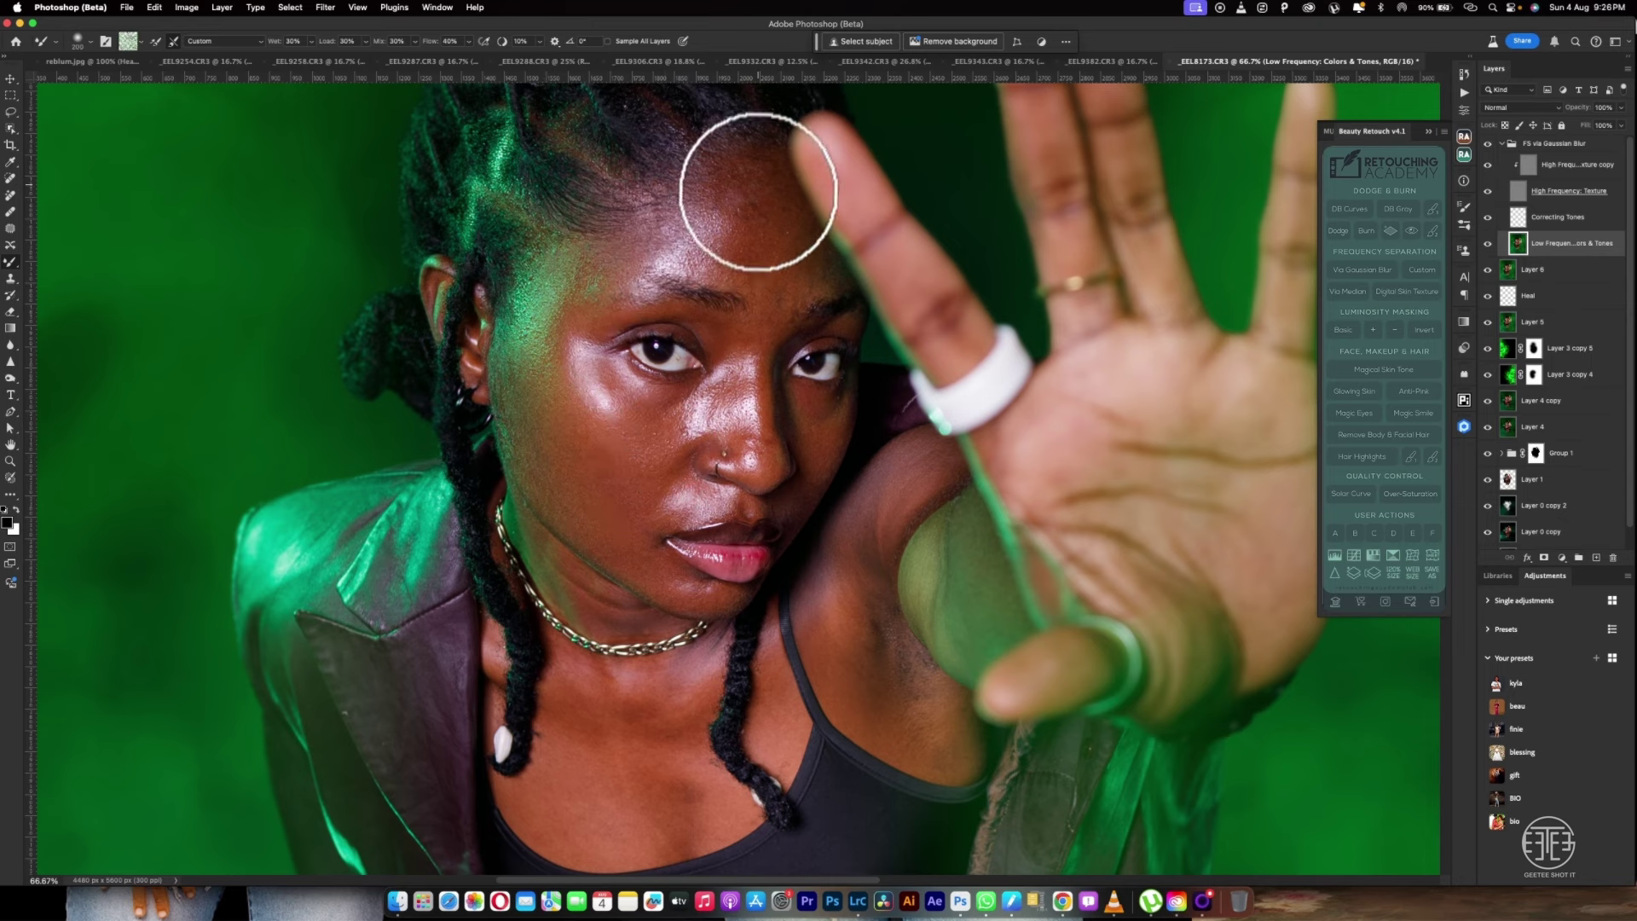
{"action": "mouse_move", "coordinate": [760, 193]}
{"action": "left_mouse_down"}
{"action": "mouse_move", "coordinate": [798, 266]}
{"action": "mouse_move", "coordinate": [789, 223]}
{"action": "mouse_move", "coordinate": [768, 271]}
{"action": "mouse_move", "coordinate": [759, 244]}
{"action": "mouse_move", "coordinate": [728, 256]}
{"action": "mouse_move", "coordinate": [729, 227]}
{"action": "mouse_move", "coordinate": [693, 238]}
{"action": "mouse_move", "coordinate": [746, 260]}
{"action": "mouse_move", "coordinate": [766, 302]}
{"action": "mouse_move", "coordinate": [787, 248]}
{"action": "mouse_move", "coordinate": [746, 181]}
{"action": "mouse_move", "coordinate": [579, 284]}
{"action": "left_mouse_up"}
{"action": "key", "text": "bracketleft"}
{"action": "key", "text": "bracketleft"}
{"action": "key", "text": "bracketleft"}
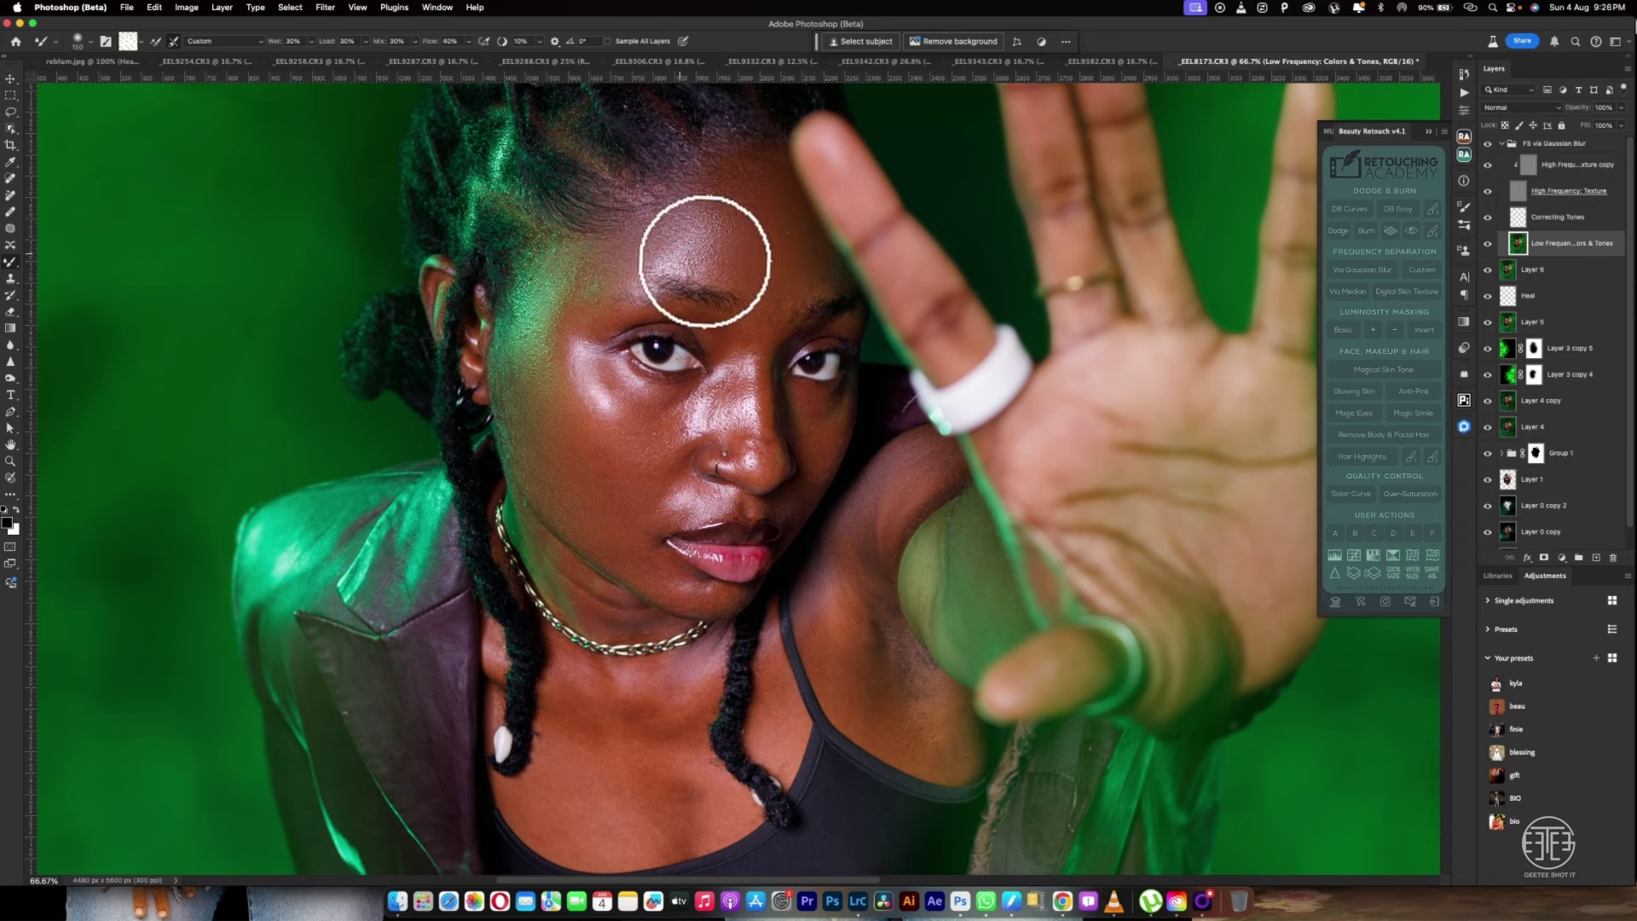
Blend the tones around the nose, the cheek nearer the raised hand and the skin beside the mouth
{"action": "mouse_move", "coordinate": [669, 411]}
{"action": "left_mouse_down"}
{"action": "mouse_move", "coordinate": [723, 376]}
{"action": "mouse_move", "coordinate": [742, 424]}
{"action": "mouse_move", "coordinate": [759, 409]}
{"action": "left_mouse_up"}
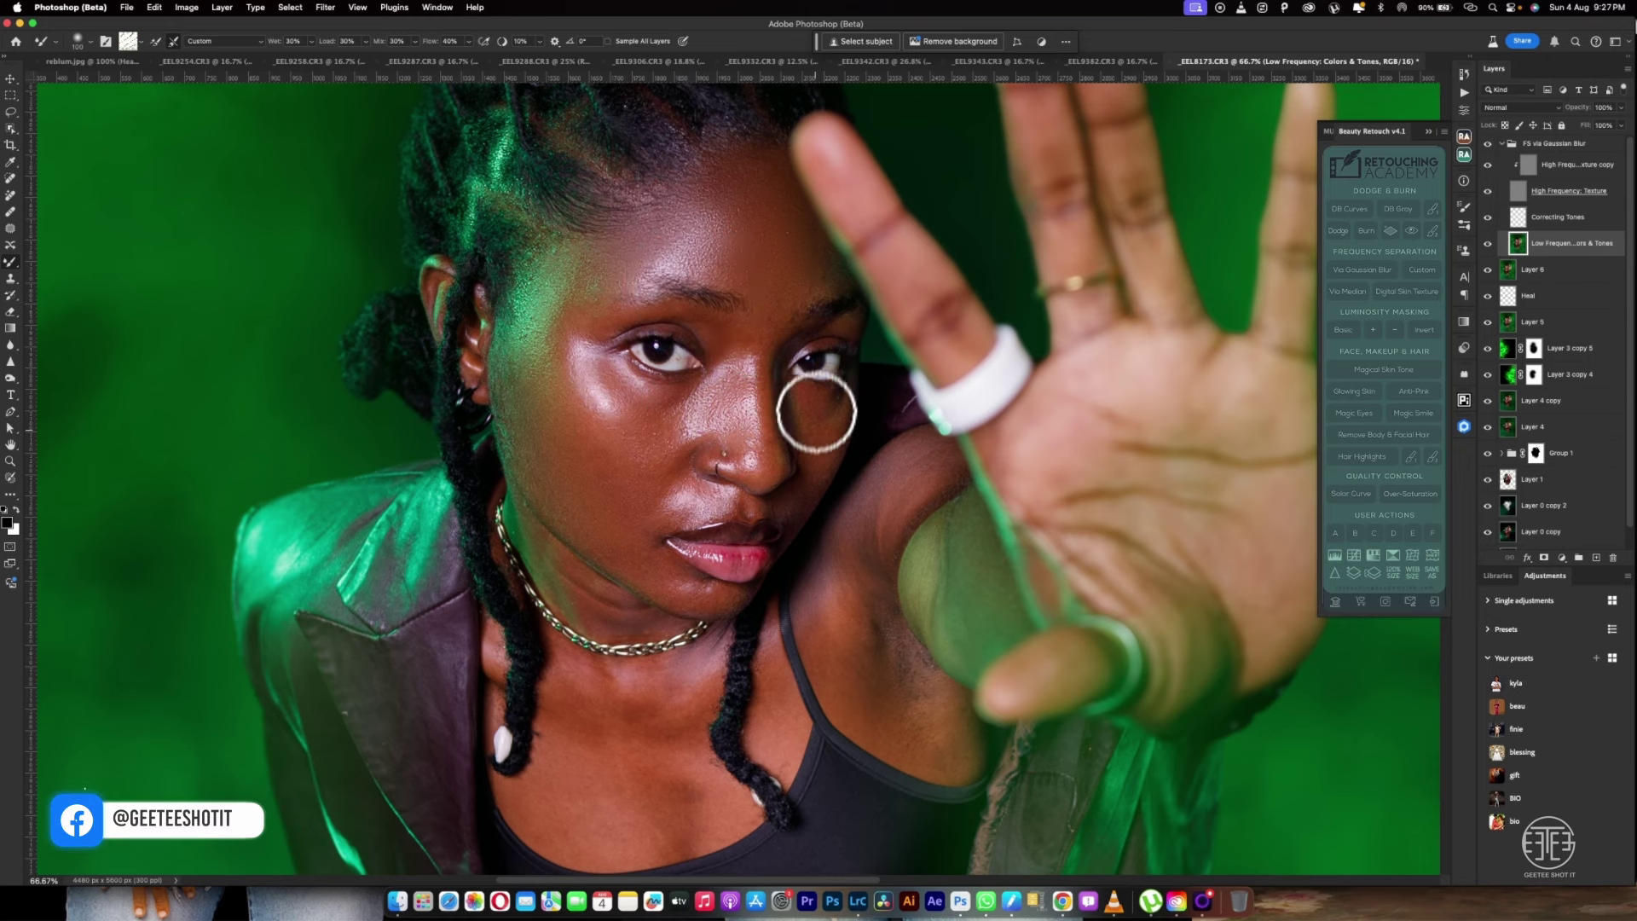
{"action": "key", "text": "bracketleft"}
{"action": "key", "text": "bracketleft"}
{"action": "left_click_drag", "start_coordinate": [796, 505], "coordinate": [801, 428]}
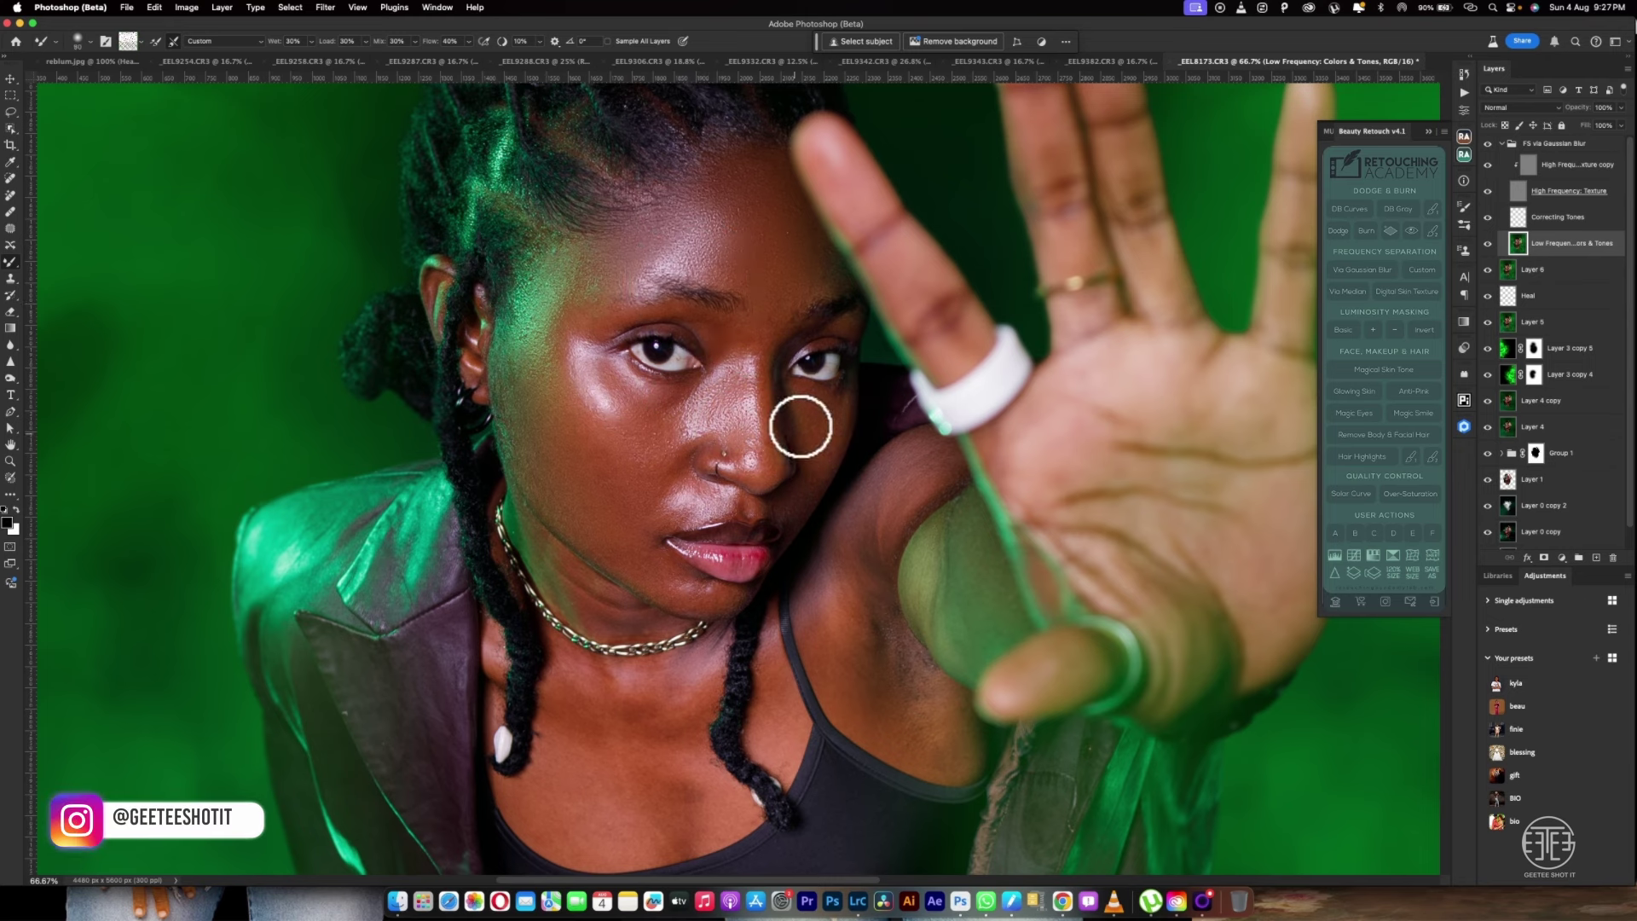
{"action": "mouse_move", "coordinate": [688, 507]}
{"action": "left_mouse_down"}
{"action": "mouse_move", "coordinate": [716, 502]}
{"action": "mouse_move", "coordinate": [672, 517]}
{"action": "left_mouse_up"}
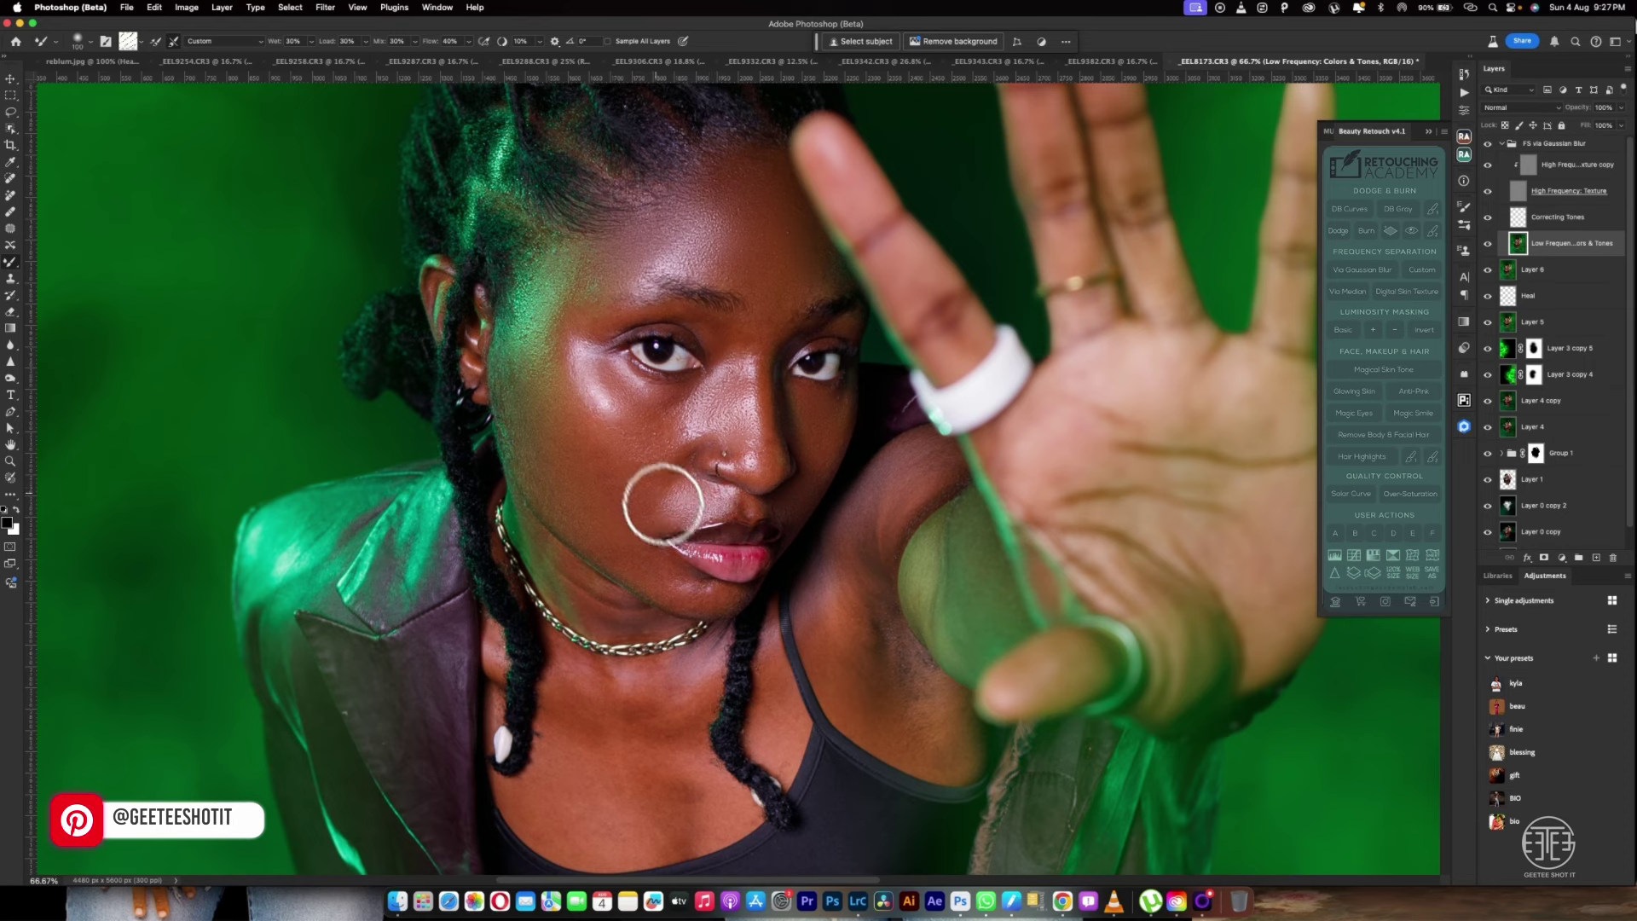
Even out the broad cheek area and the chin below the lips, adapting the brush size to each
{"action": "key", "text": "bracketright"}
{"action": "key", "text": "bracketright"}
{"action": "key", "text": "bracketright"}
{"action": "key", "text": "bracketright"}
{"action": "key", "text": "bracketright"}
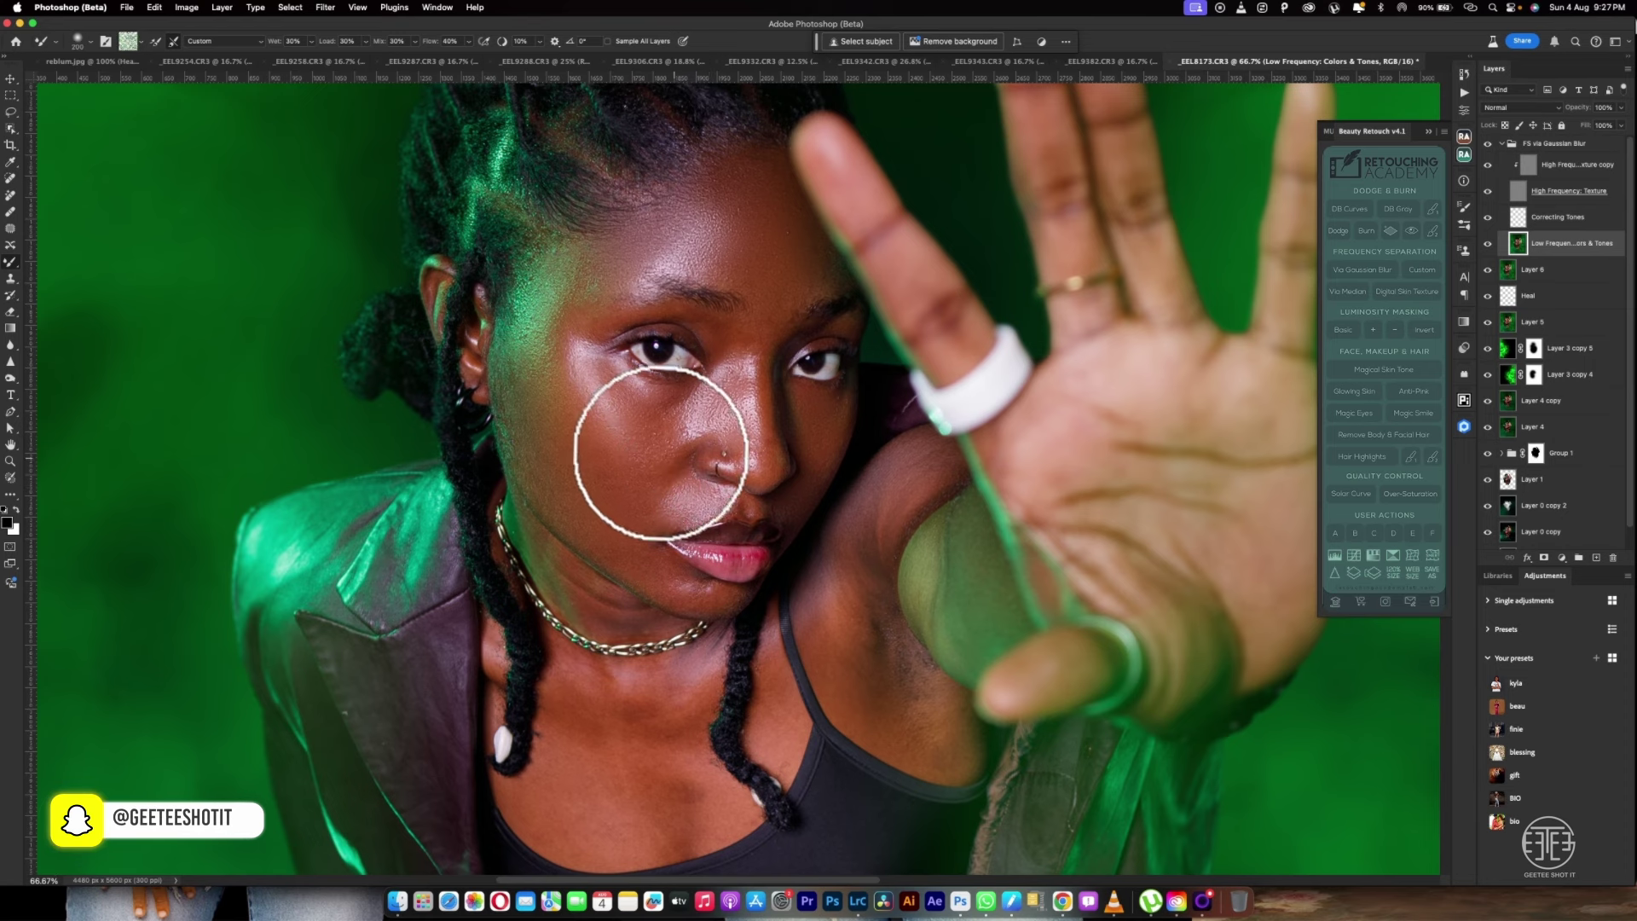
{"action": "key", "text": "bracketleft"}
{"action": "key", "text": "bracketleft"}
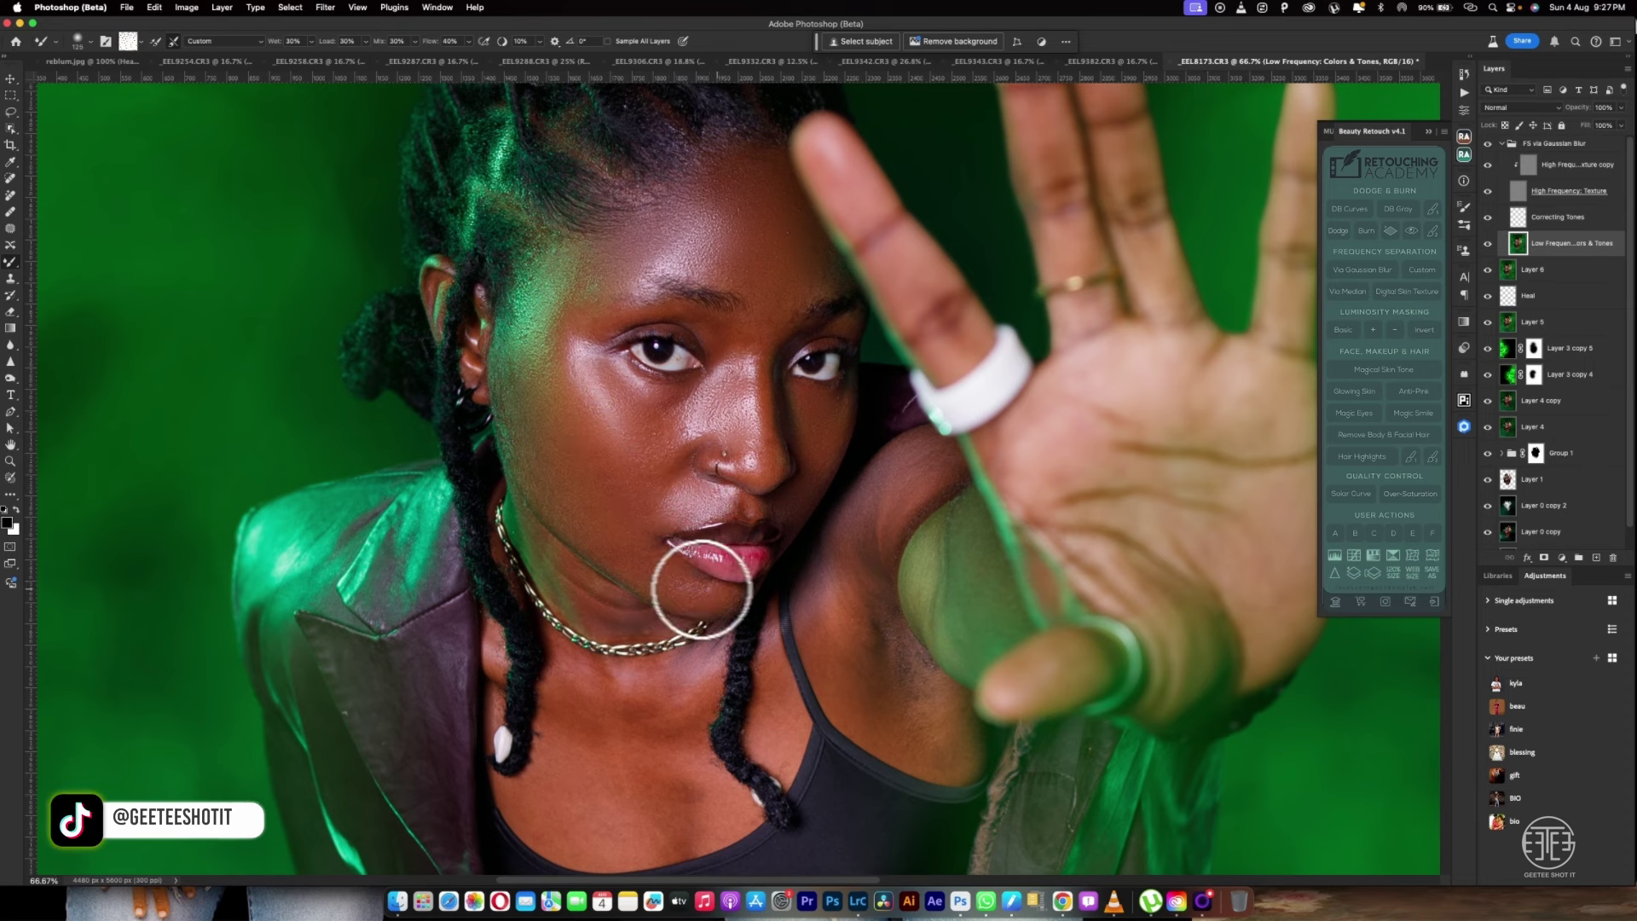
Smooth the skin tones of the raised arm's shoulder and the upper chest below the necklace
{"action": "mouse_move", "coordinate": [866, 532]}
{"action": "left_mouse_down"}
{"action": "mouse_move", "coordinate": [833, 607]}
{"action": "mouse_move", "coordinate": [860, 691]}
{"action": "mouse_move", "coordinate": [937, 715]}
{"action": "mouse_move", "coordinate": [839, 632]}
{"action": "mouse_move", "coordinate": [859, 584]}
{"action": "left_mouse_up"}
{"action": "key", "text": "bracketright"}
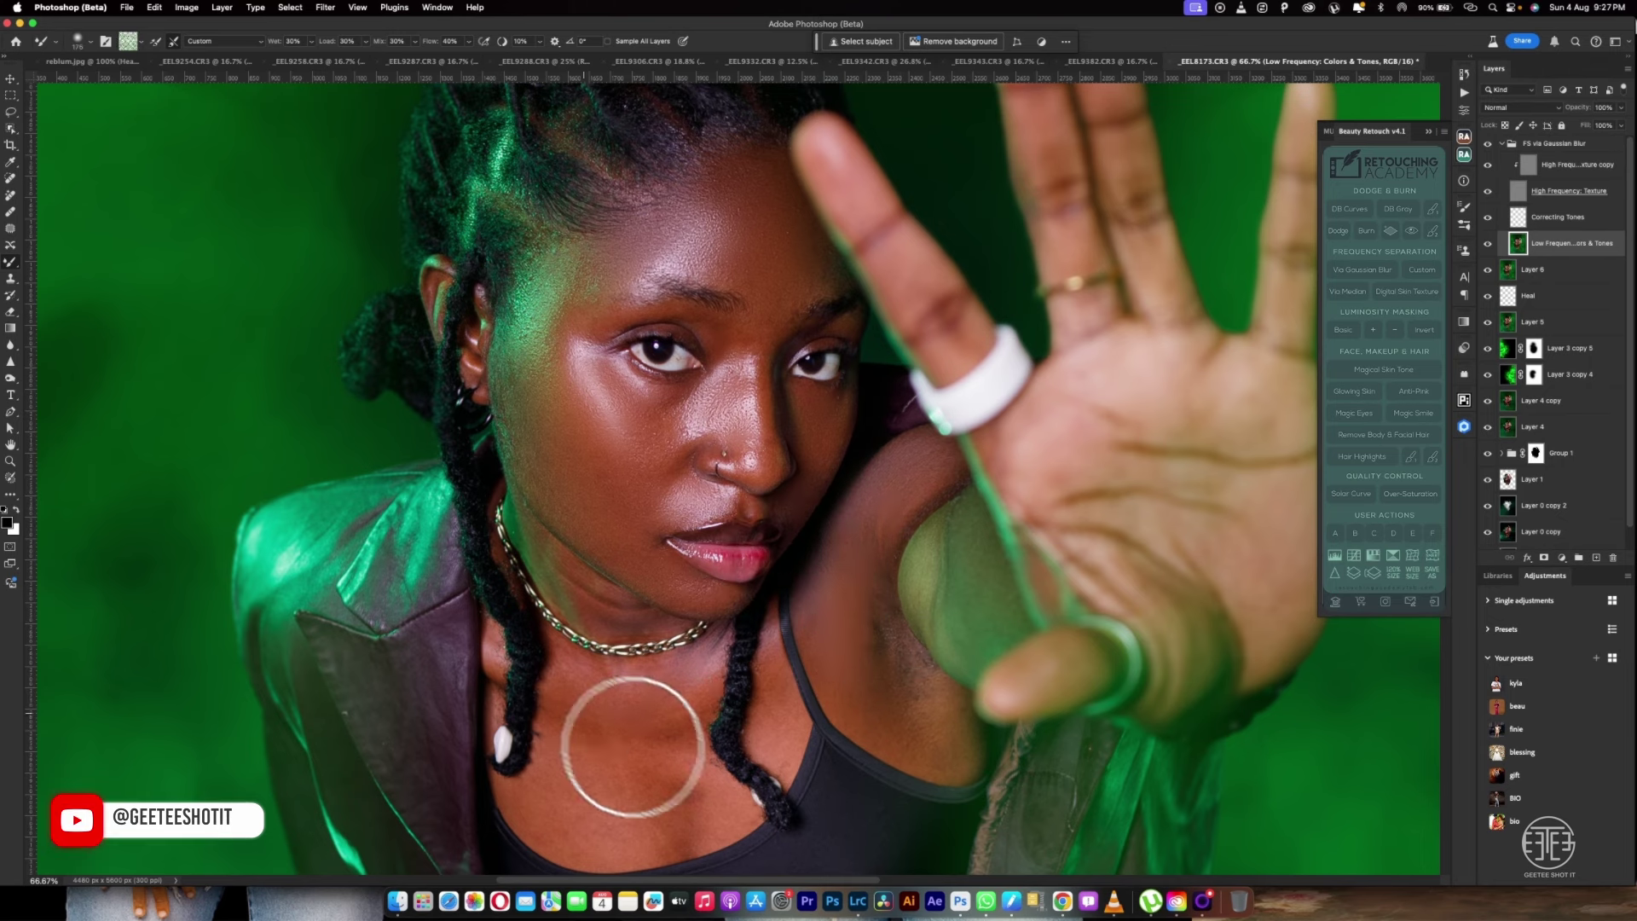
{"action": "key", "text": "bracketright"}
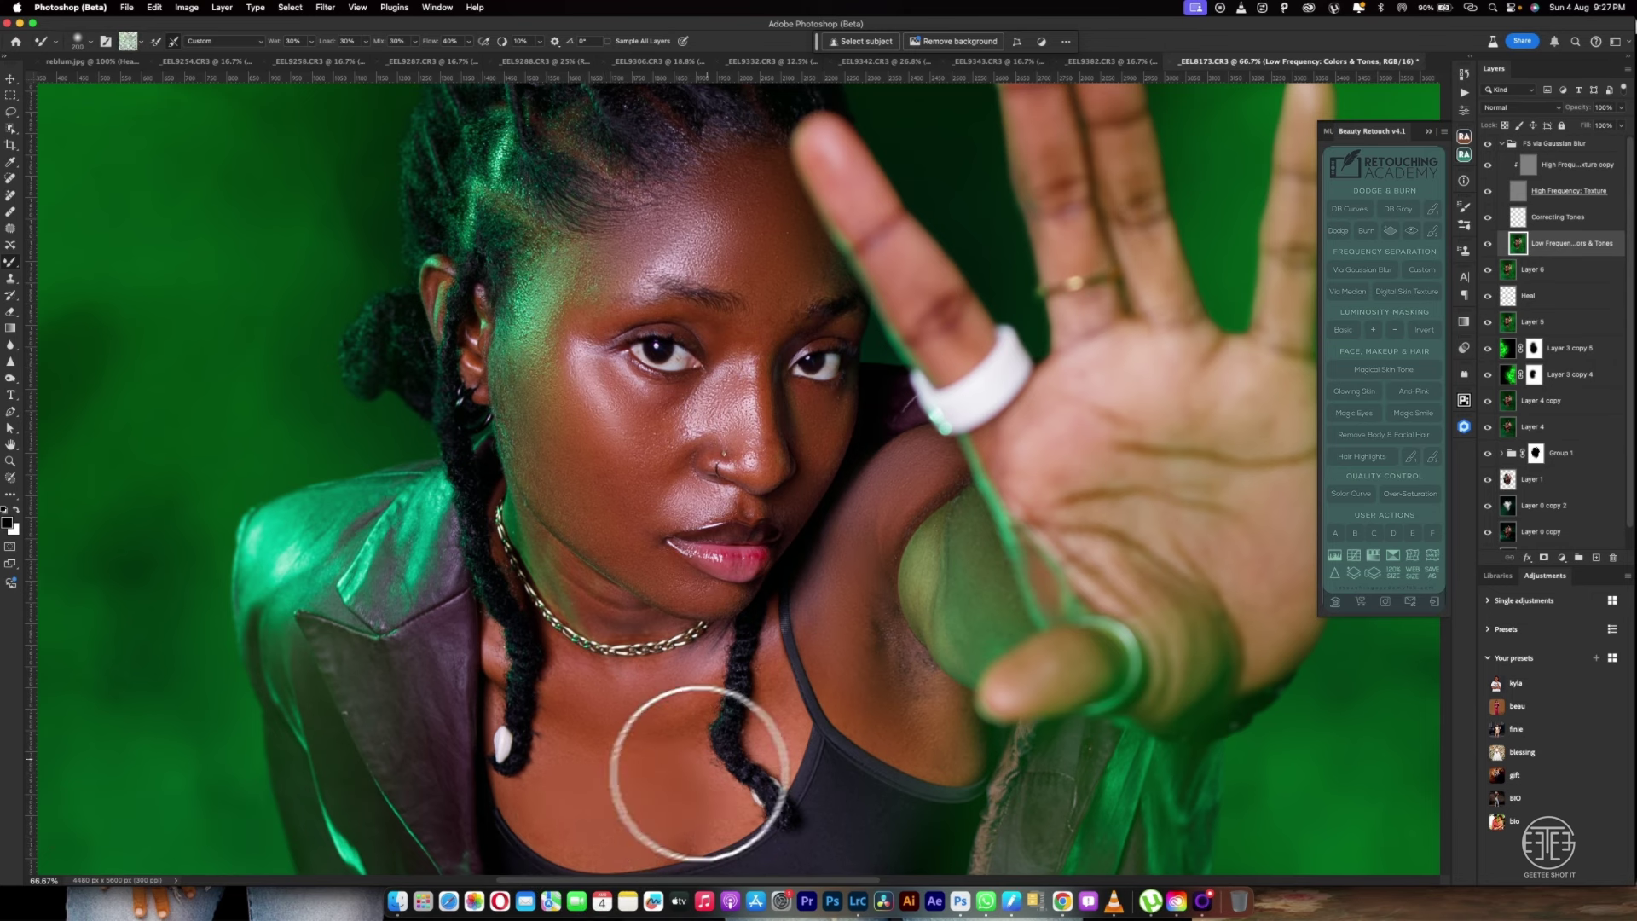
{"action": "key", "text": "bracketleft"}
{"action": "key", "text": "bracketleft"}
{"action": "key", "text": "bracketleft"}
{"action": "key", "text": "bracketleft"}
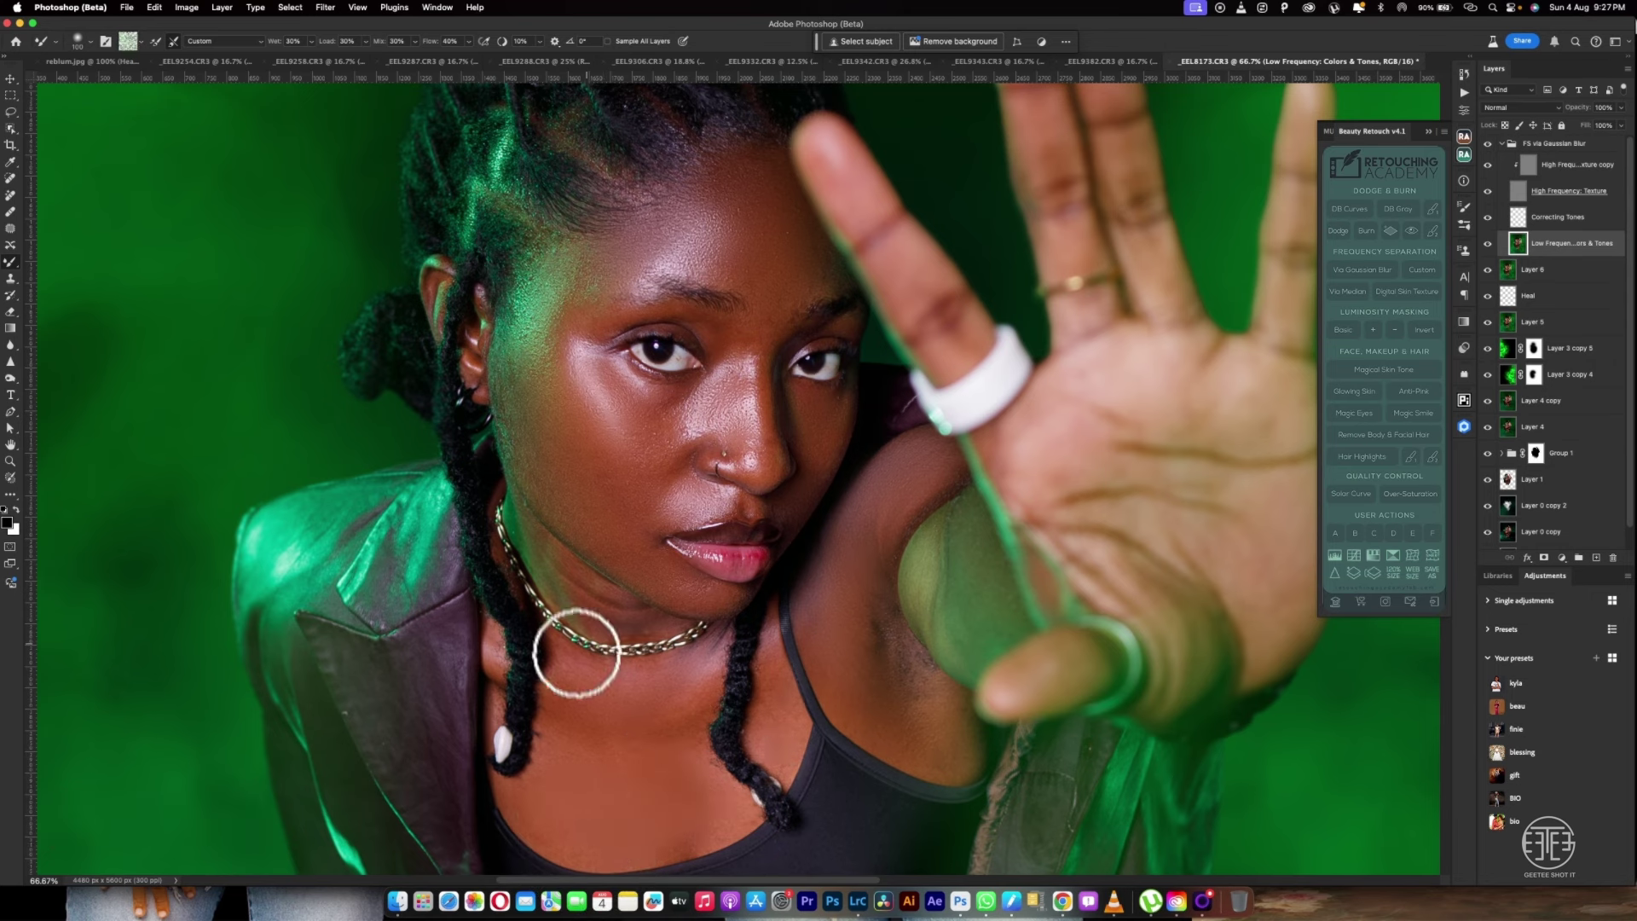
Blend the green-lit side of the face near the ear and the raised upper arm with a larger brush
{"action": "key", "text": "bracketright"}
{"action": "key", "text": "bracketright"}
{"action": "key", "text": "bracketright"}
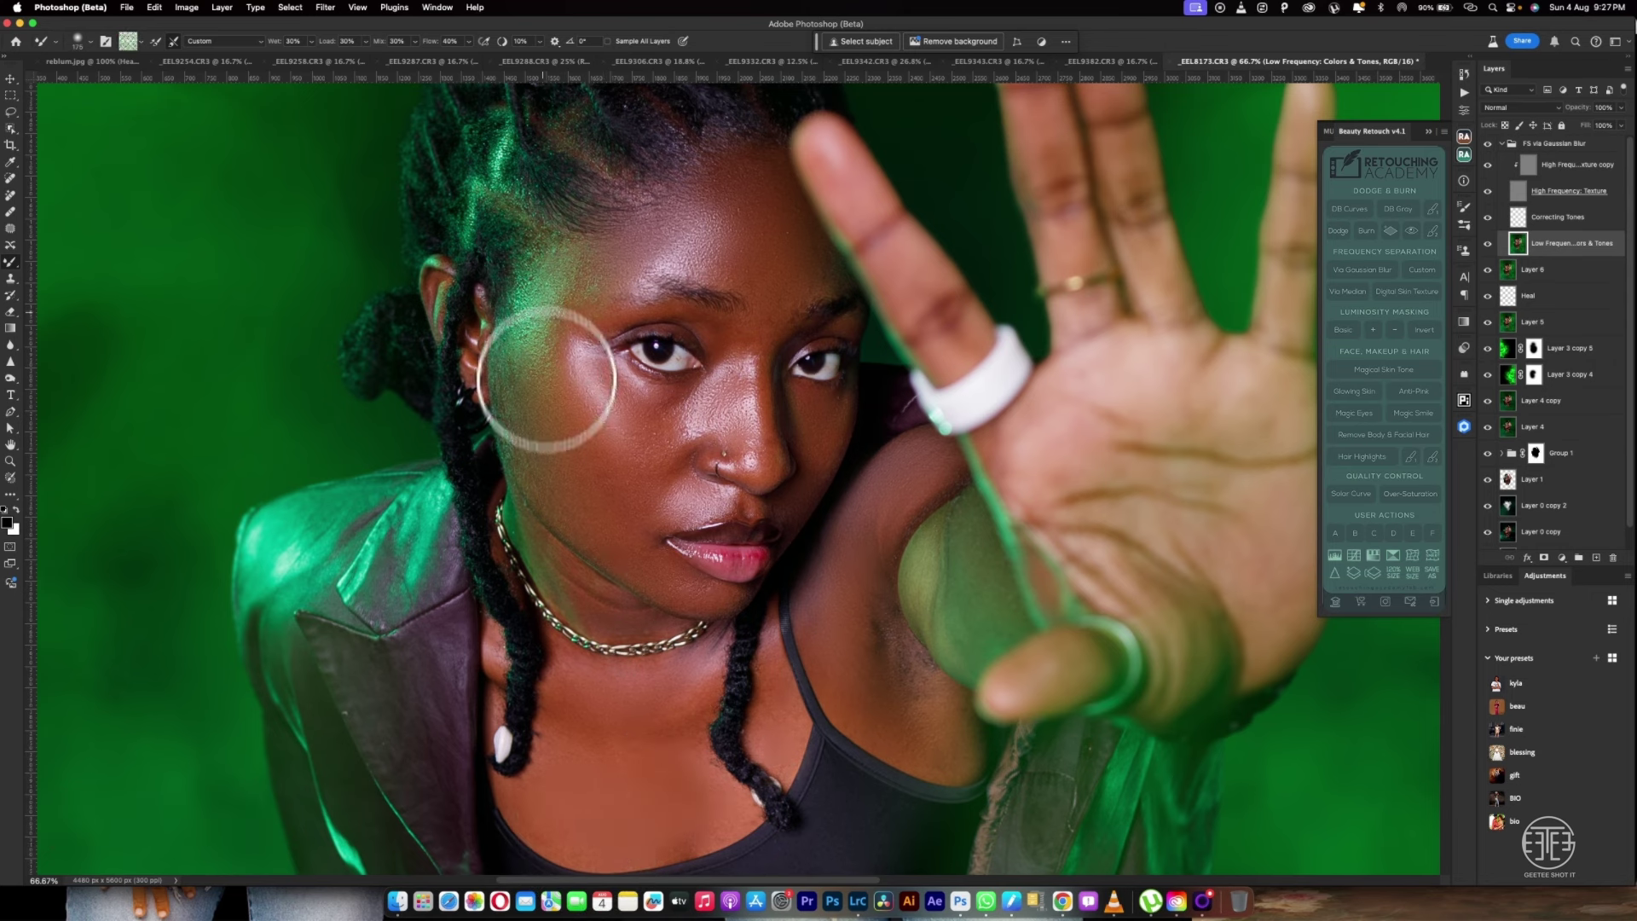
{"action": "key", "text": "bracketright"}
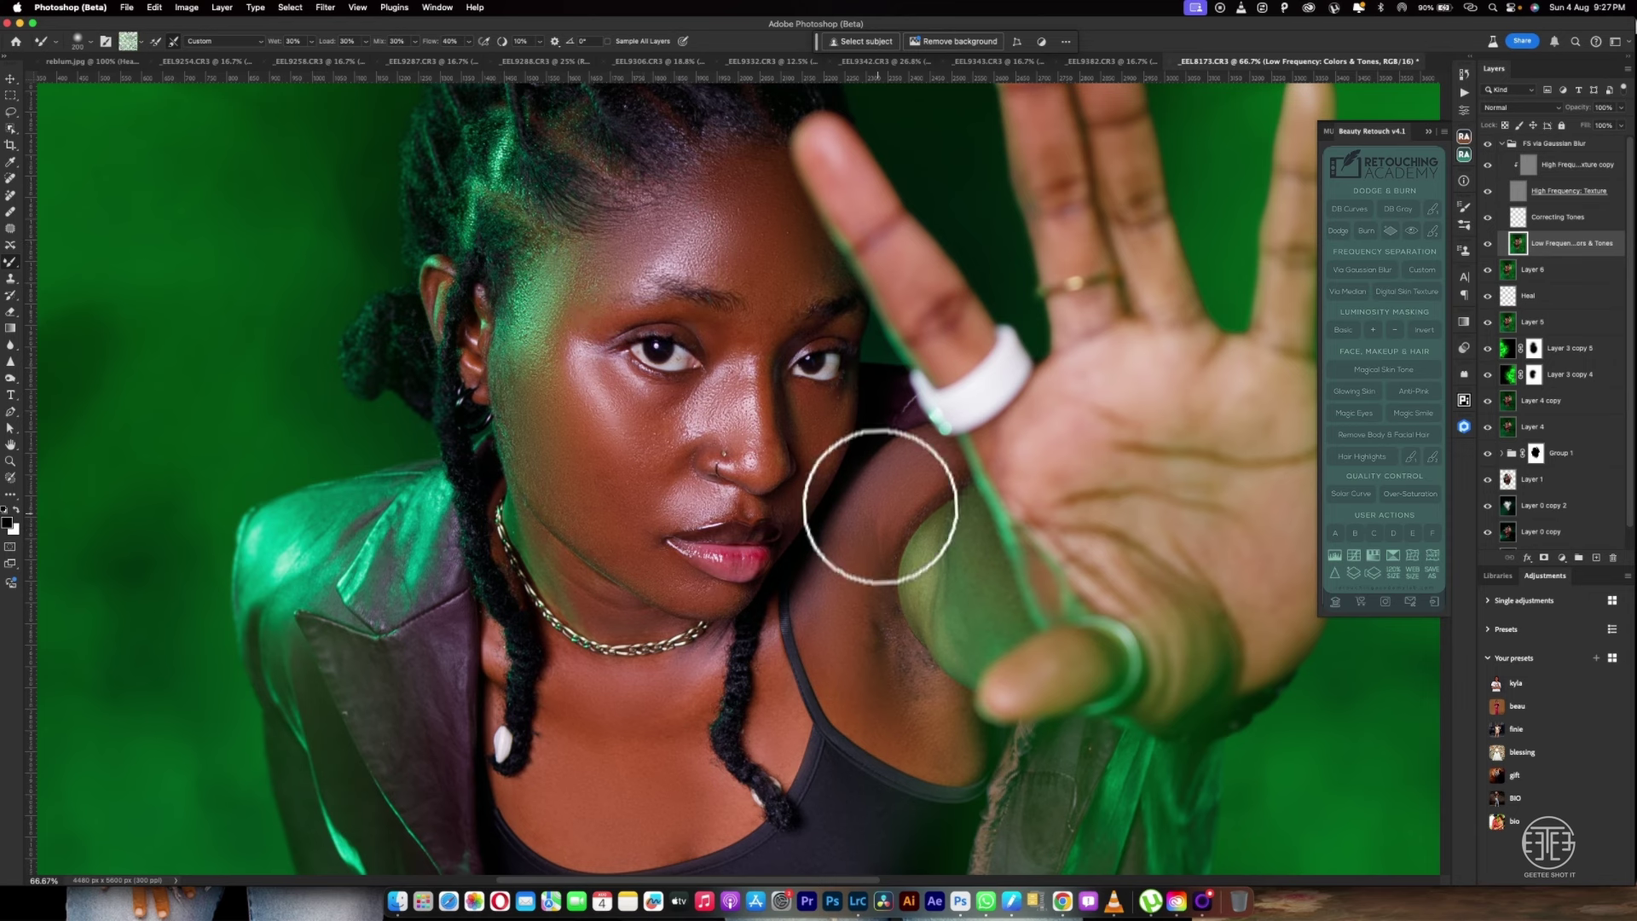
Smooth the remaining chest skin between the braids and above the black top's neckline
{"action": "left_click_drag", "start_coordinate": [859, 621], "coordinate": [876, 382]}
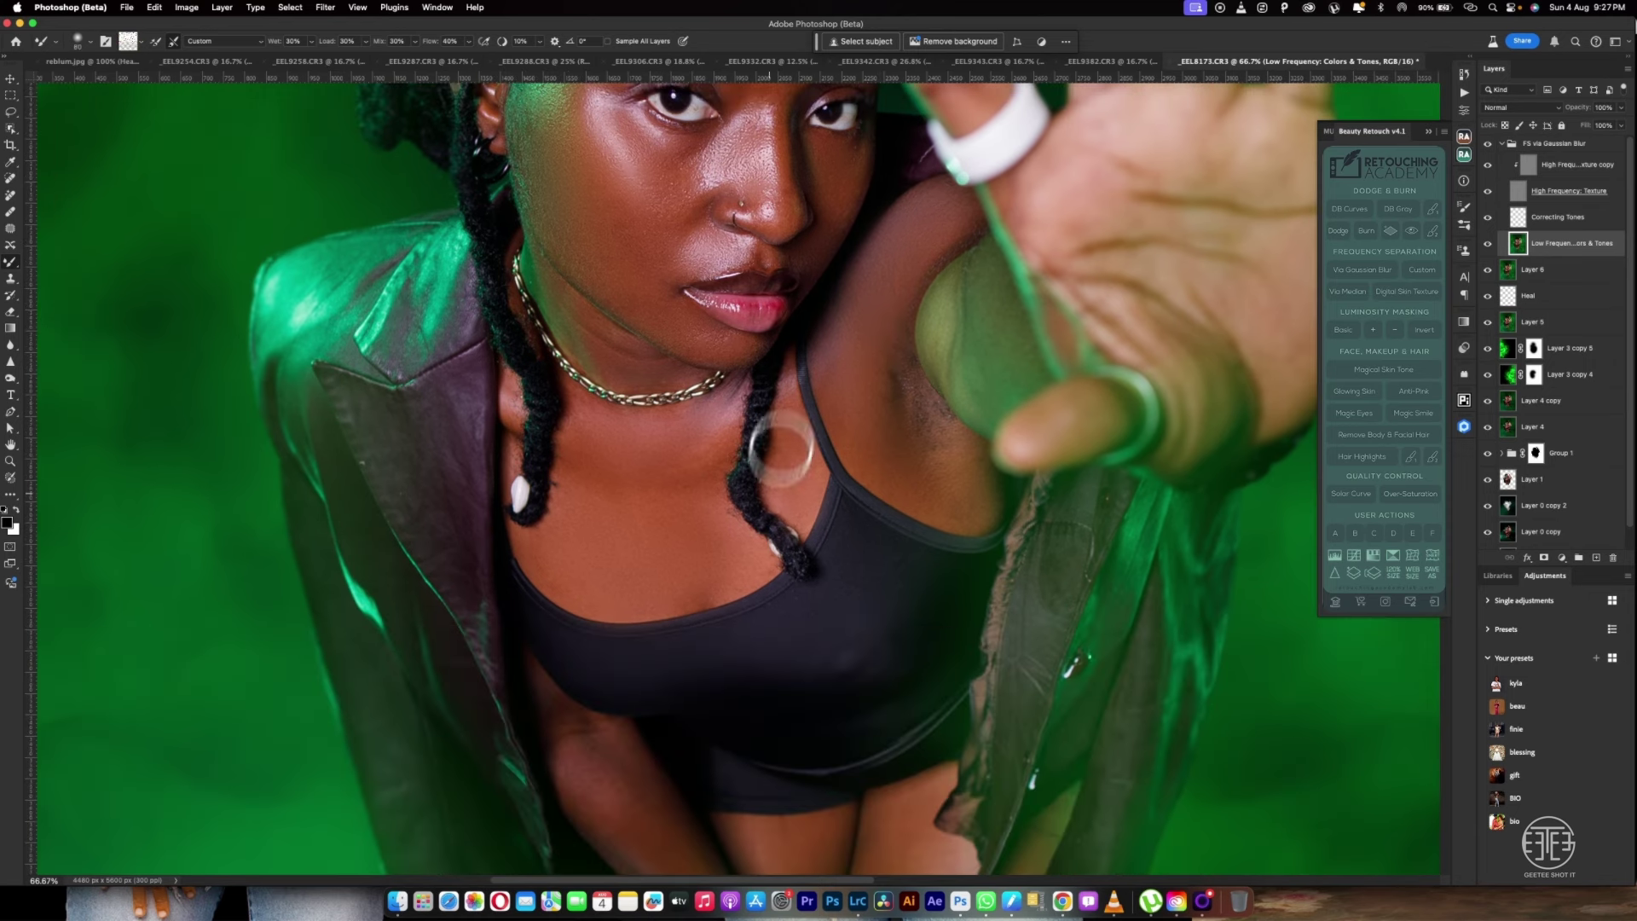
{"action": "key", "text": "bracketright"}
{"action": "key", "text": "bracketright"}
{"action": "key", "text": "bracketright"}
{"action": "mouse_move", "coordinate": [592, 419]}
{"action": "left_mouse_down"}
{"action": "mouse_move", "coordinate": [666, 486]}
{"action": "mouse_move", "coordinate": [628, 427]}
{"action": "mouse_move", "coordinate": [599, 448]}
{"action": "mouse_move", "coordinate": [607, 478]}
{"action": "left_mouse_up"}
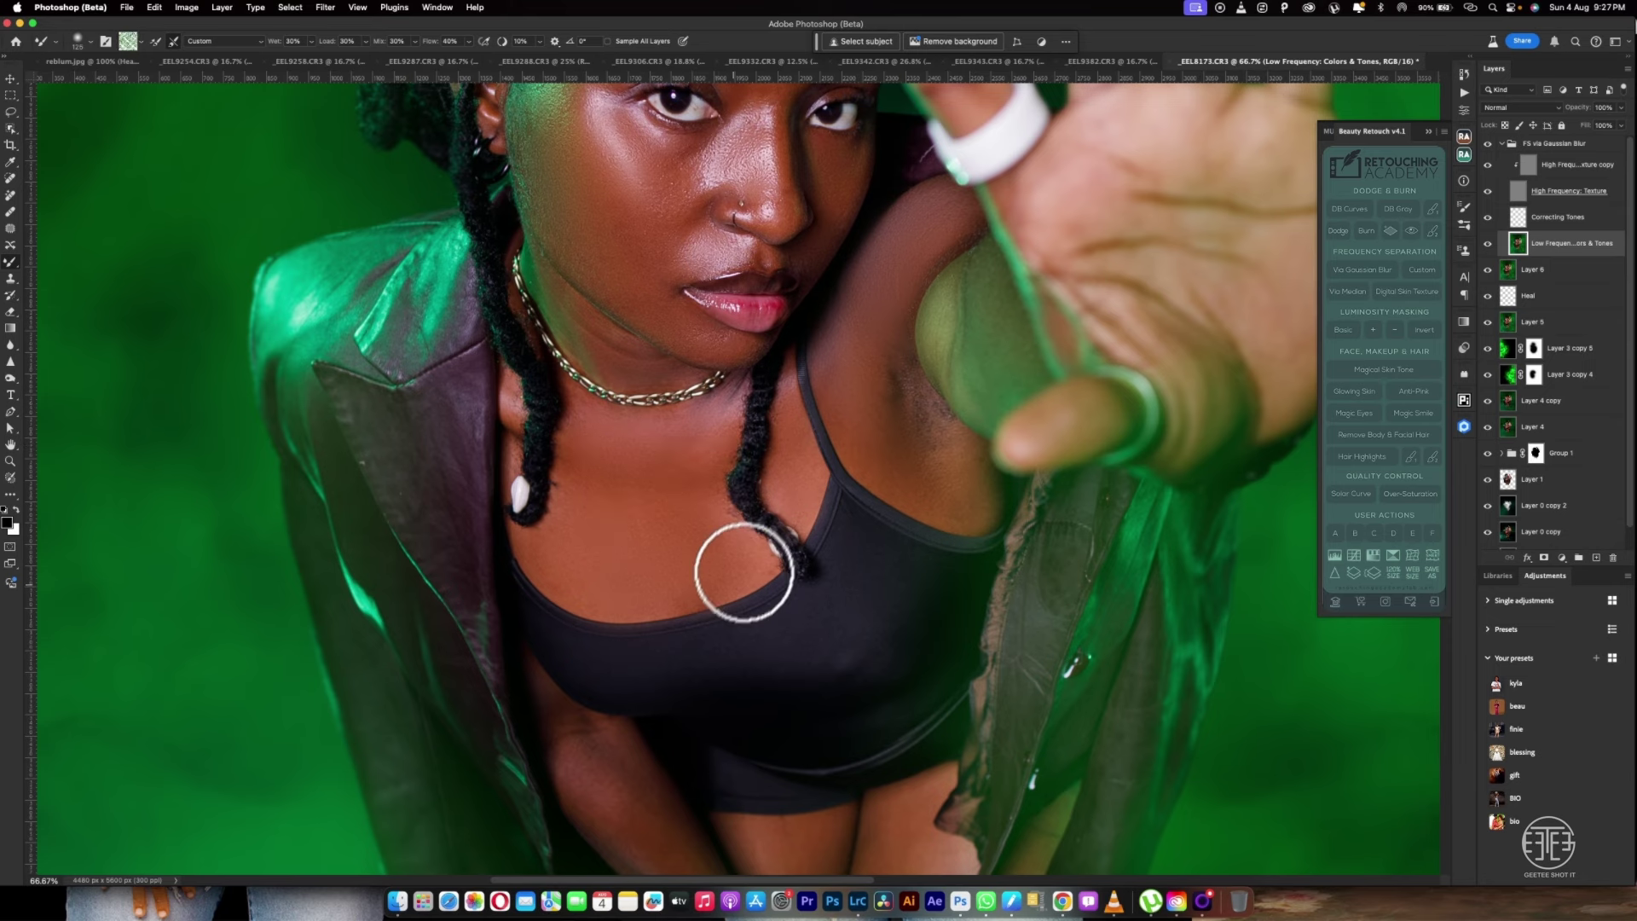
Smooth the tones of the lowered arm from the elbow along the forearm
{"action": "left_click_drag", "start_coordinate": [739, 601], "coordinate": [753, 267]}
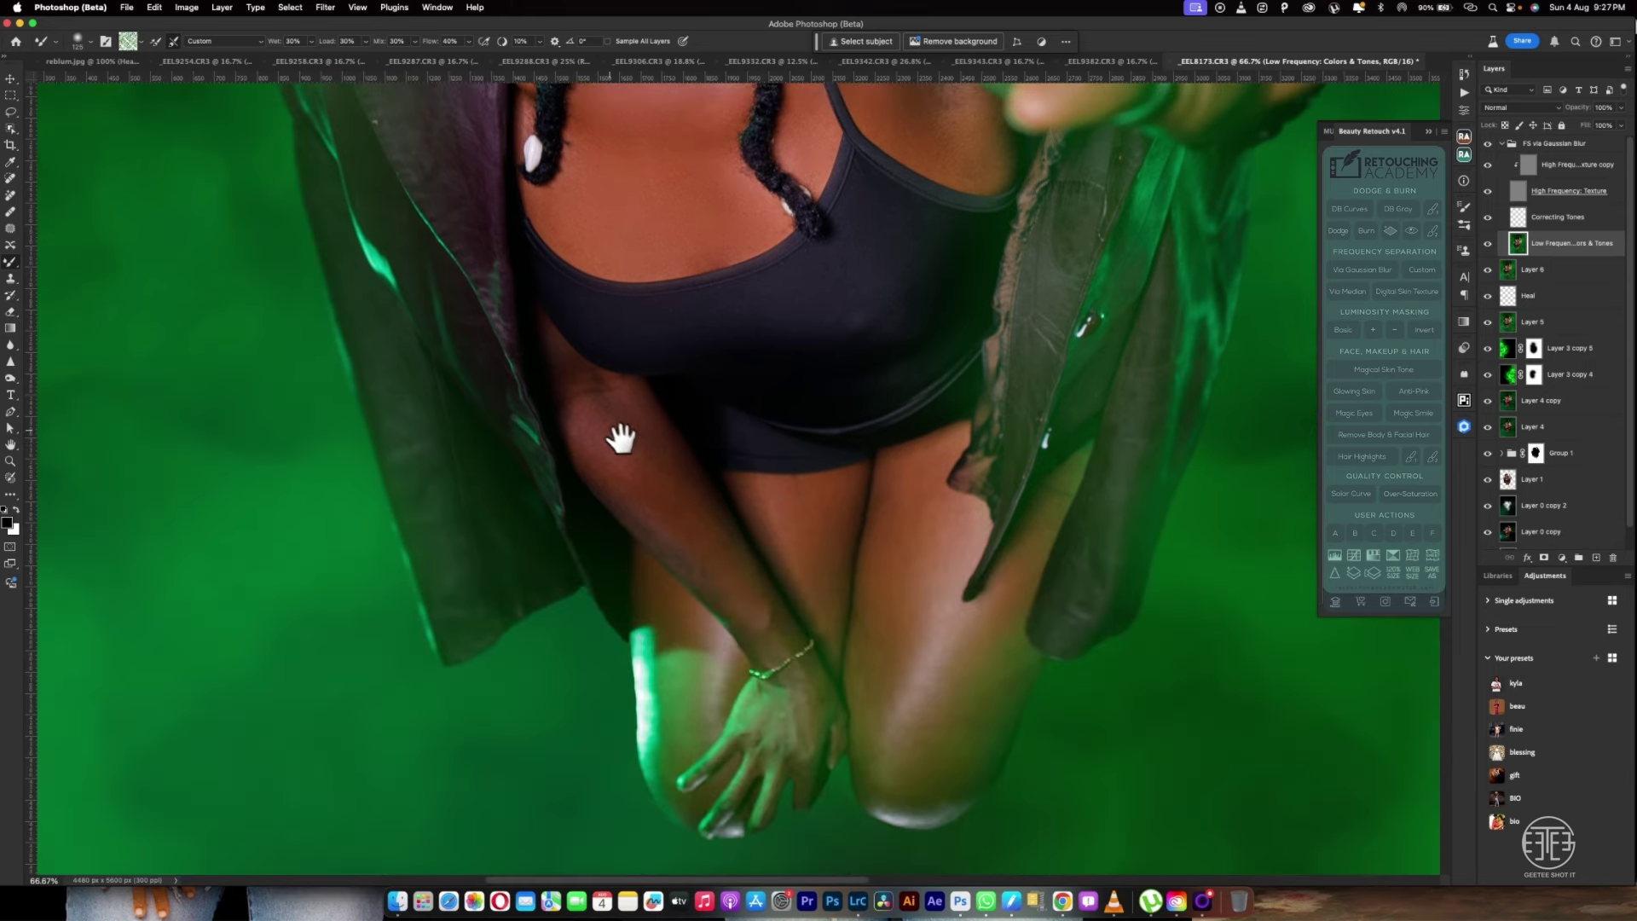
{"action": "key", "text": "]"}
{"action": "mouse_move", "coordinate": [584, 397]}
{"action": "left_mouse_down"}
{"action": "mouse_move", "coordinate": [660, 528]}
{"action": "mouse_move", "coordinate": [674, 510]}
{"action": "mouse_move", "coordinate": [774, 647]}
{"action": "mouse_move", "coordinate": [659, 462]}
{"action": "mouse_move", "coordinate": [671, 512]}
{"action": "mouse_move", "coordinate": [628, 493]}
{"action": "mouse_move", "coordinate": [757, 616]}
{"action": "mouse_move", "coordinate": [656, 463]}
{"action": "left_mouse_up"}
{"action": "key", "text": "["}
{"action": "key", "text": "["}
Blend the skin tones of both thighs down to the knee with a progressively larger brush
{"action": "key", "text": "bracketright"}
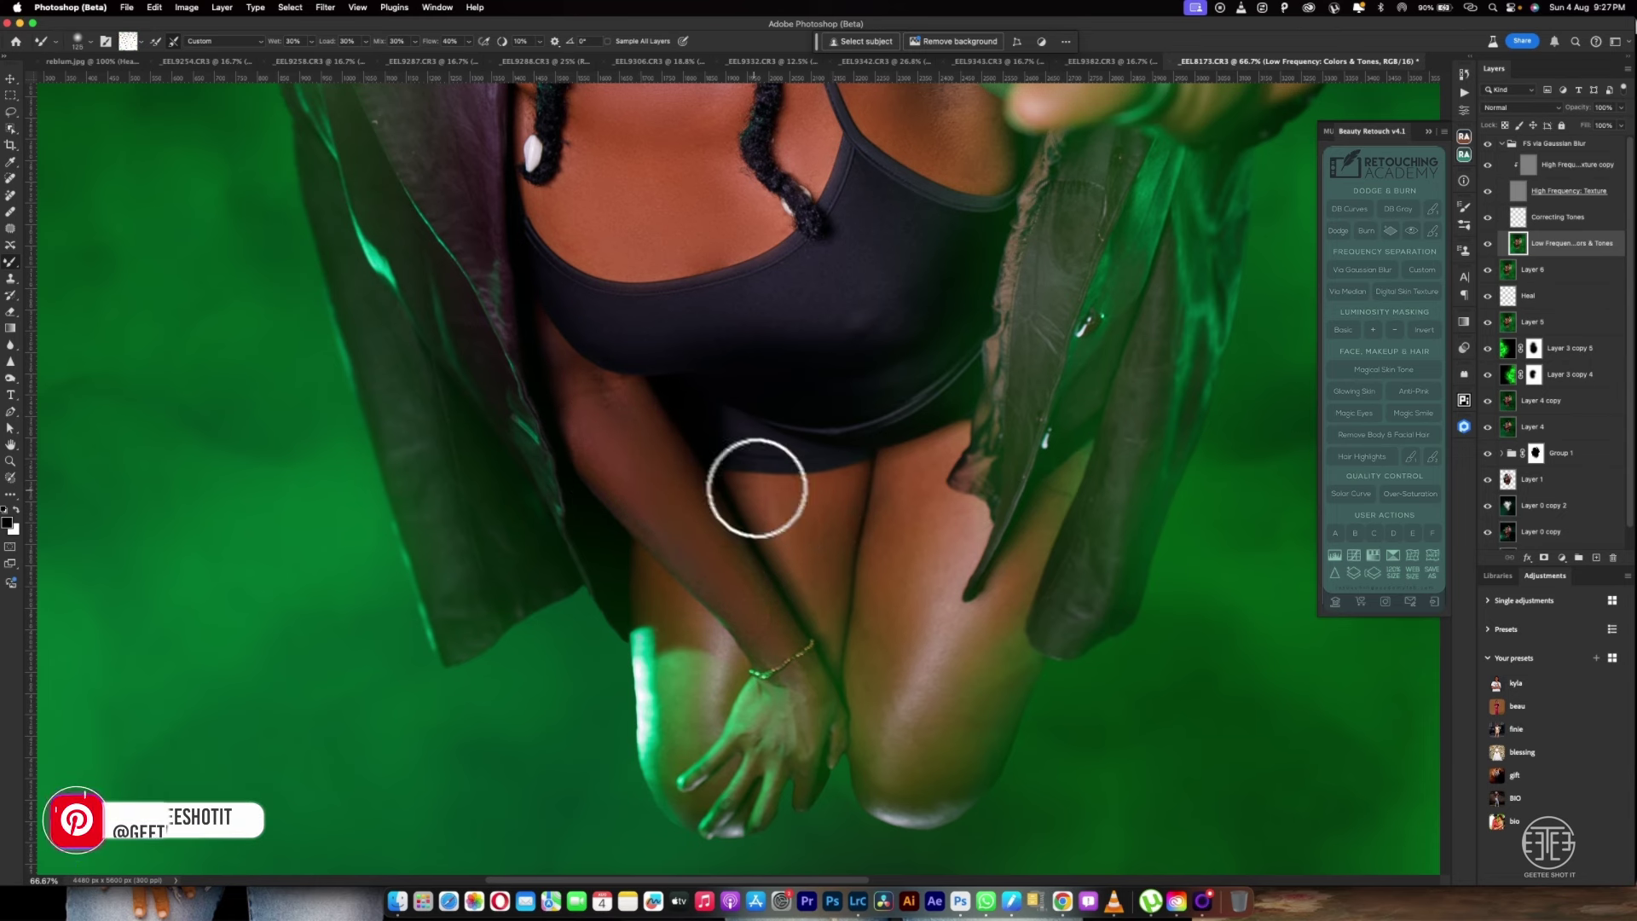
{"action": "key", "text": "bracketright"}
{"action": "key", "text": "bracketright"}
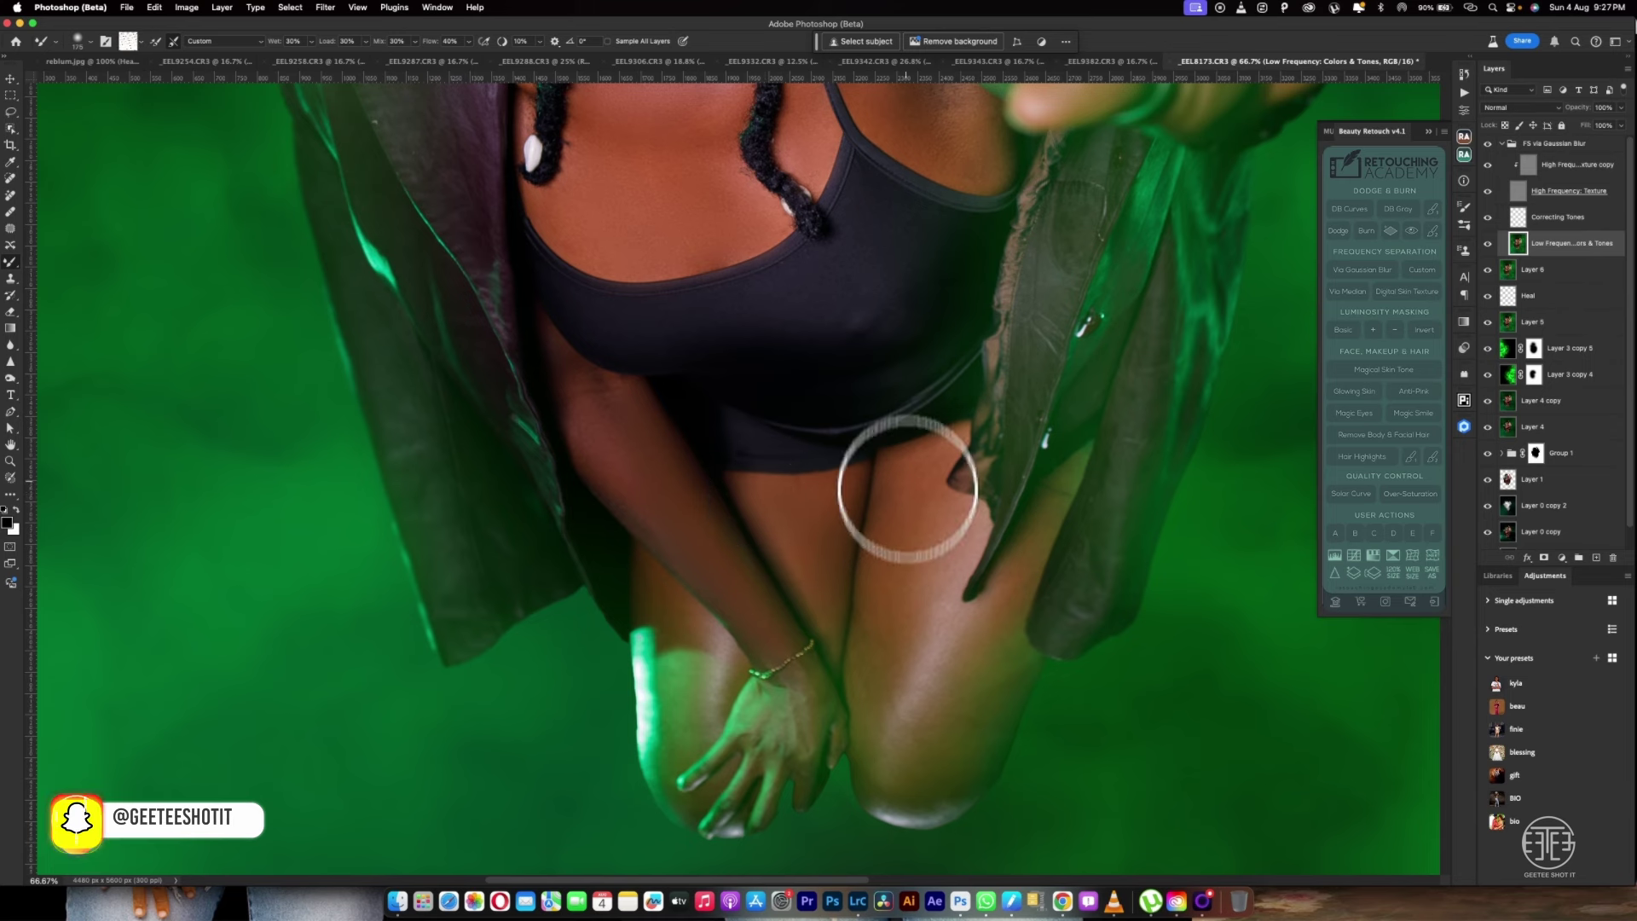
{"action": "mouse_move", "coordinate": [890, 695]}
{"action": "left_mouse_down"}
{"action": "mouse_move", "coordinate": [932, 671]}
{"action": "mouse_move", "coordinate": [975, 683]}
{"action": "mouse_move", "coordinate": [905, 747]}
{"action": "left_mouse_up"}
{"action": "key", "text": "bracketright"}
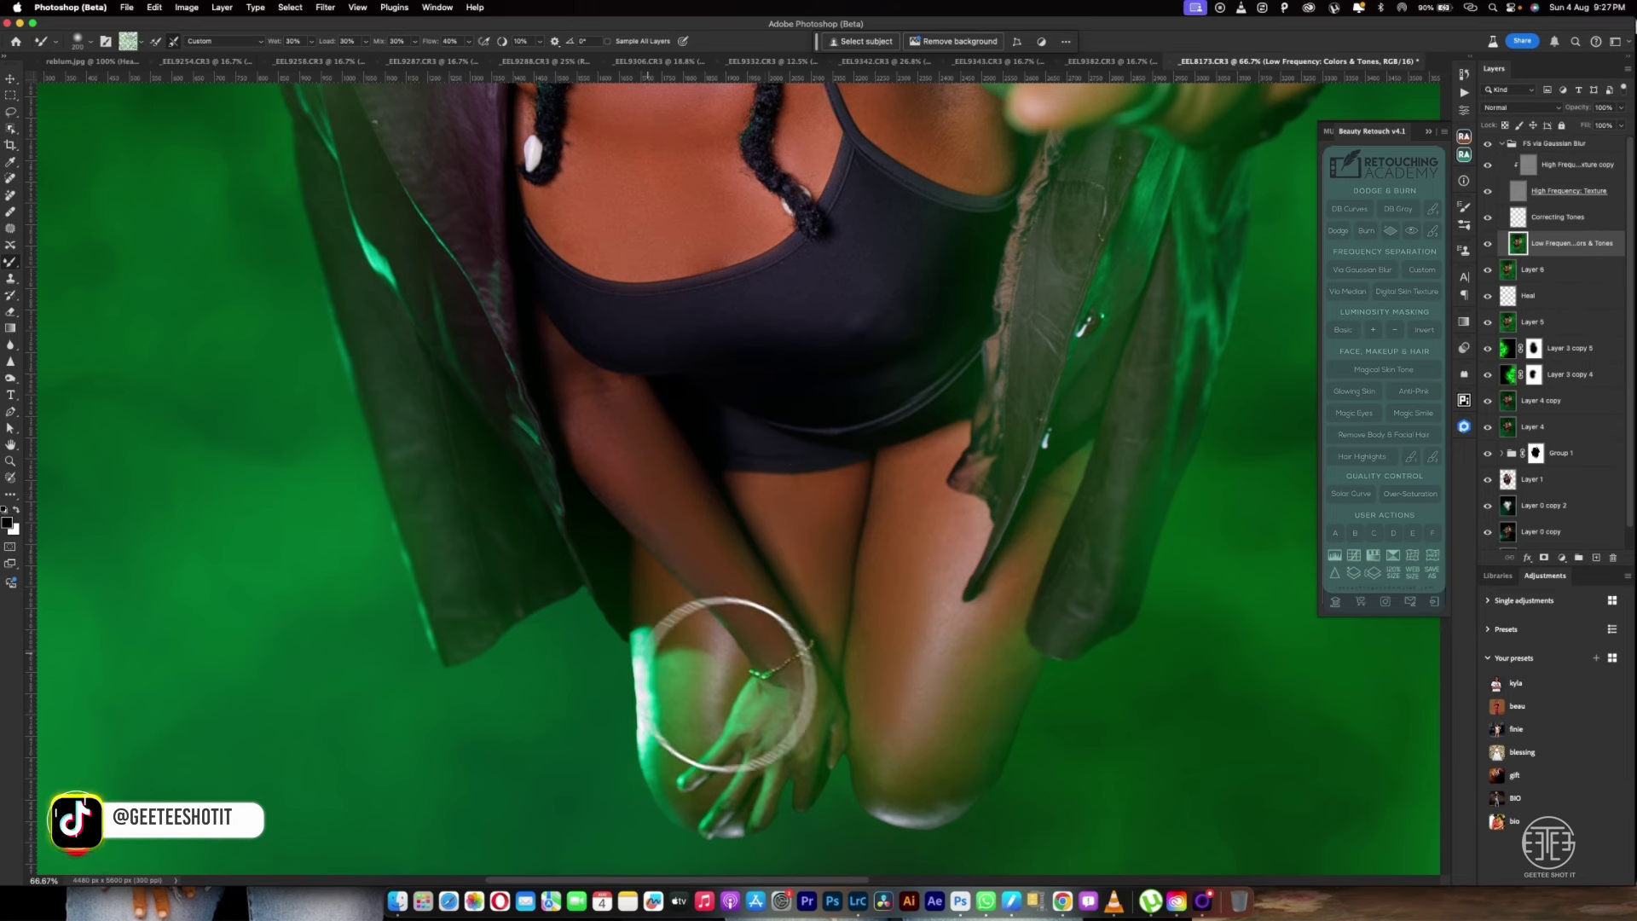
Soften the tones on the green-lit knee beside the resting hand, reducing the brush size for its edge
{"action": "left_click_drag", "start_coordinate": [728, 683], "coordinate": [679, 691]}
{"action": "key", "text": "bracketleft"}
{"action": "key", "text": "bracketleft"}
{"action": "key", "text": "bracketleft"}
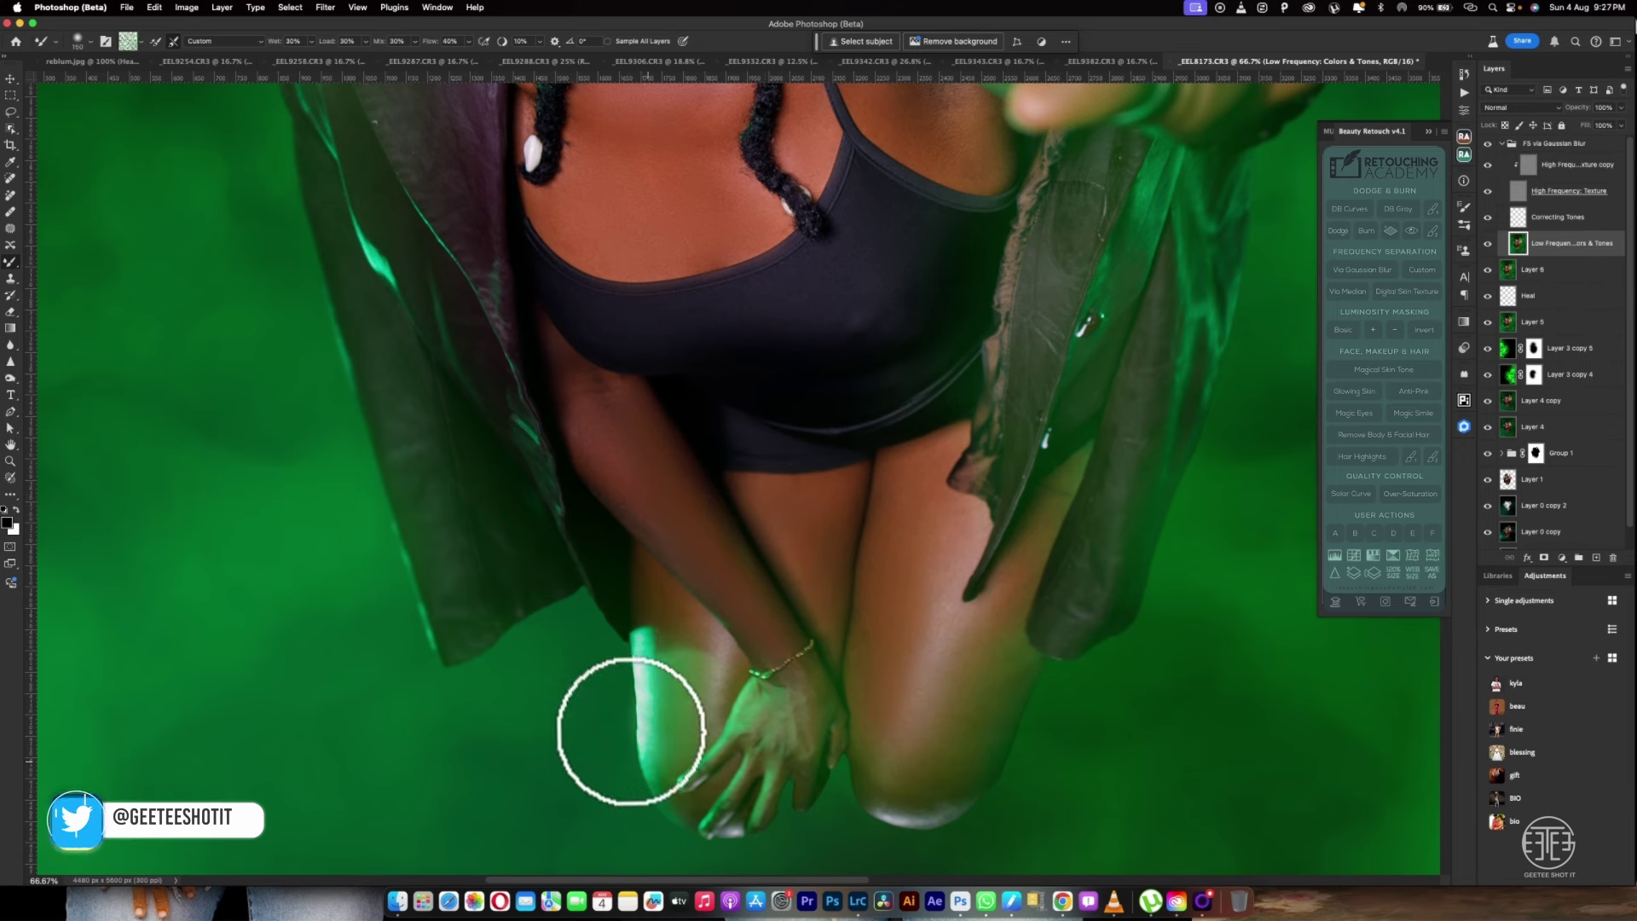
{"action": "key", "text": "bracketleft"}
{"action": "key", "text": "bracketleft"}
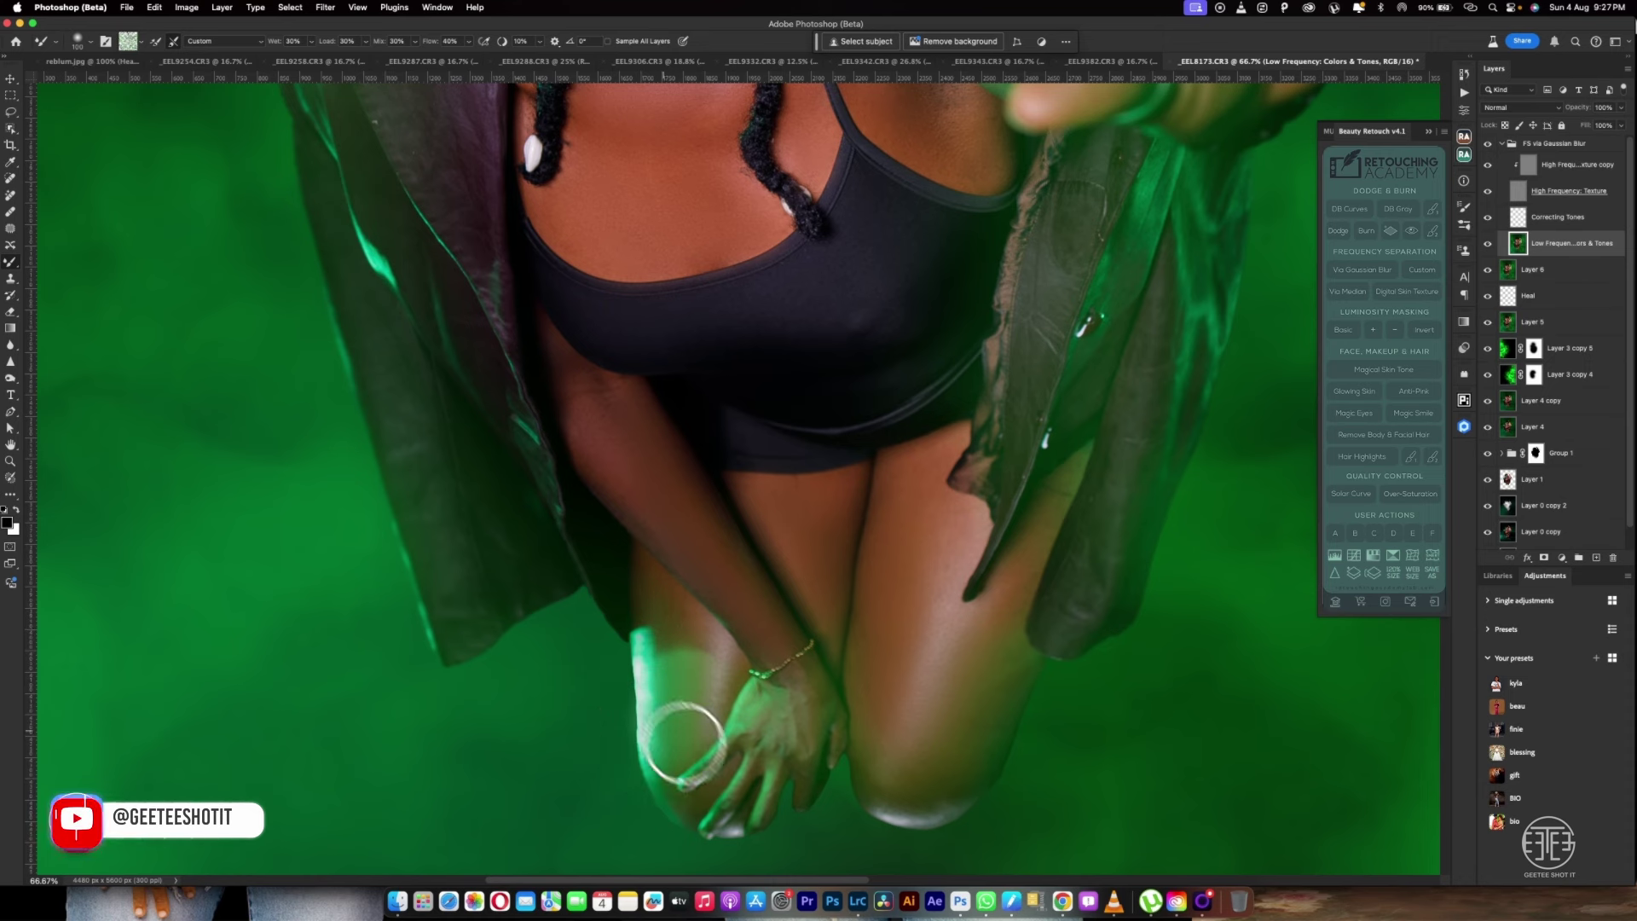
Smooth the back of the hand resting on the knee with a smaller brush
{"action": "mouse_move", "coordinate": [778, 726]}
{"action": "left_mouse_down"}
{"action": "mouse_move", "coordinate": [804, 697]}
{"action": "mouse_move", "coordinate": [756, 759]}
{"action": "mouse_move", "coordinate": [808, 769]}
{"action": "left_mouse_up"}
{"action": "key", "text": "bracketleft"}
{"action": "key", "text": "bracketleft"}
{"action": "key", "text": "bracketleft"}
{"action": "key", "text": "bracketleft"}
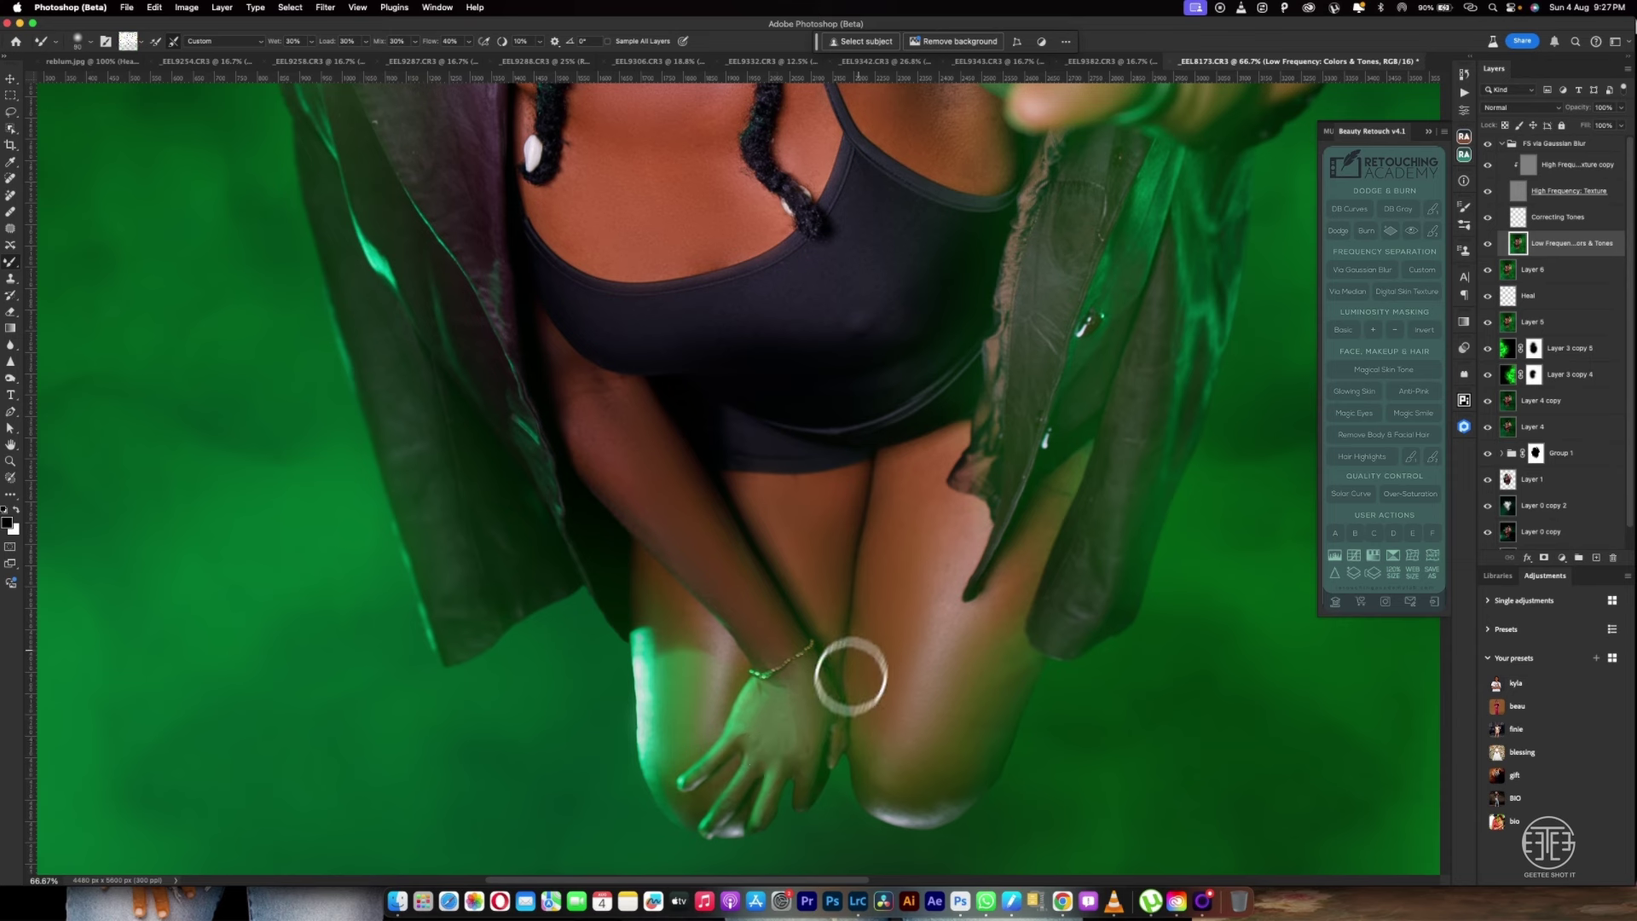
Undo the last brush stroke and blend the inner thigh beside the forearm with a larger brush
{"action": "key", "text": "bracketright"}
{"action": "key", "text": "bracketright"}
{"action": "key", "text": "bracketright"}
{"action": "key", "text": "super+z"}
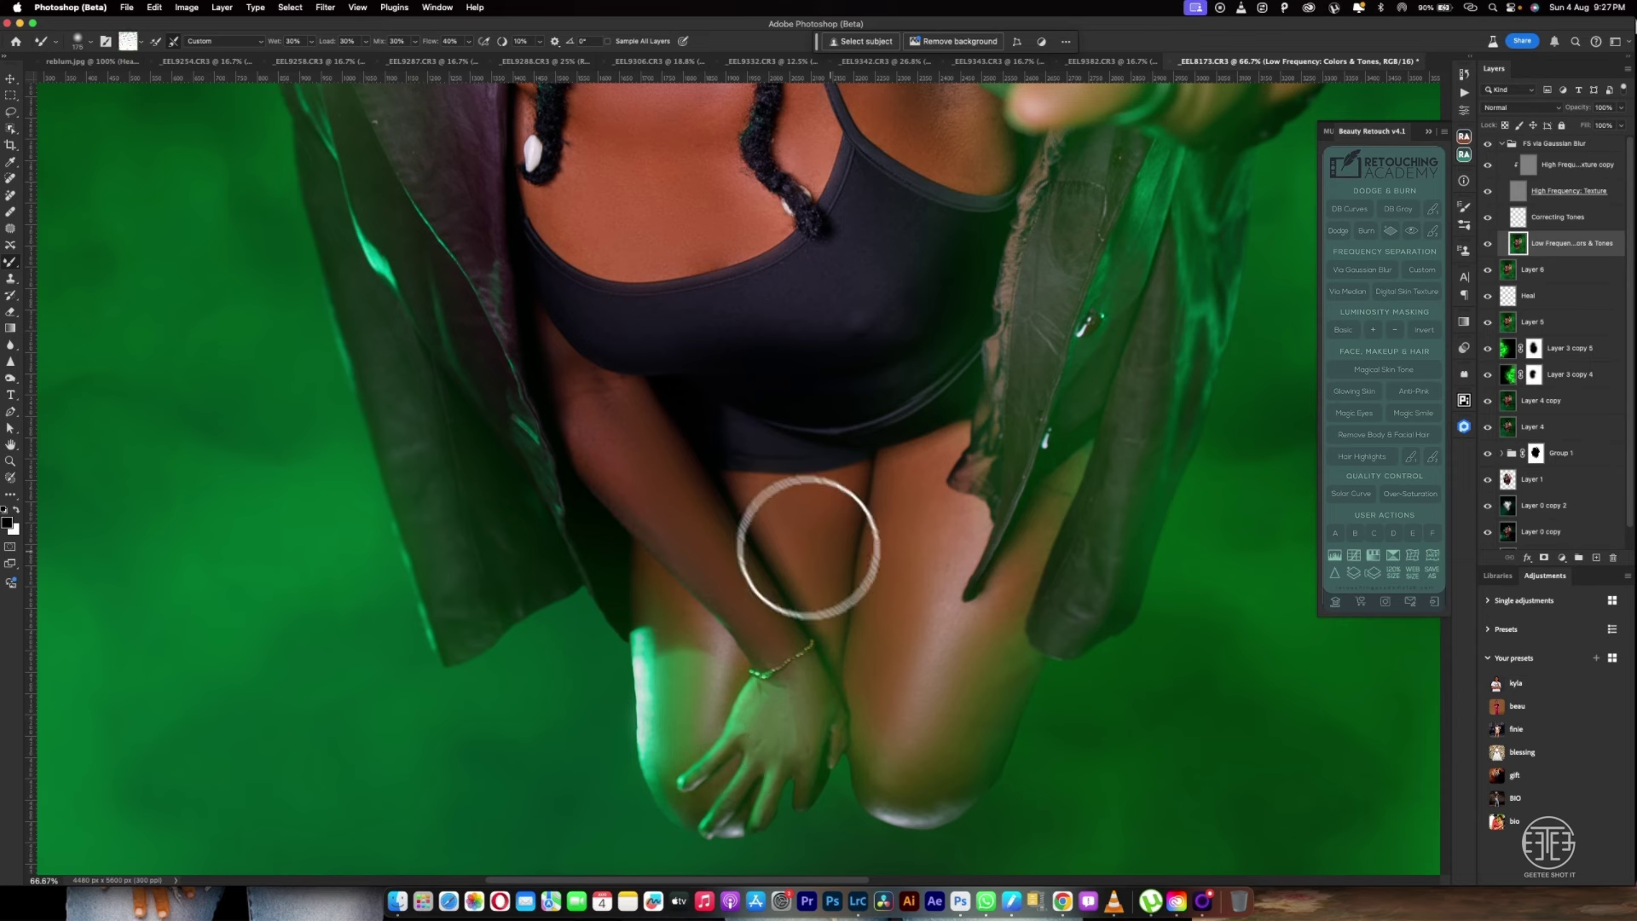
{"action": "mouse_move", "coordinate": [807, 548]}
{"action": "left_mouse_down"}
{"action": "mouse_move", "coordinate": [767, 503]}
{"action": "mouse_move", "coordinate": [816, 537]}
{"action": "mouse_move", "coordinate": [802, 529]}
{"action": "left_mouse_up"}
Even out the lowered forearm's tones between the elbow and the bracelet with a larger brush
{"action": "key", "text": "bracketleft"}
{"action": "key", "text": "bracketright"}
{"action": "key", "text": "bracketright"}
{"action": "key", "text": "bracketright"}
{"action": "mouse_move", "coordinate": [650, 524]}
{"action": "left_mouse_down"}
{"action": "mouse_move", "coordinate": [742, 611]}
{"action": "mouse_move", "coordinate": [723, 573]}
{"action": "left_mouse_up"}
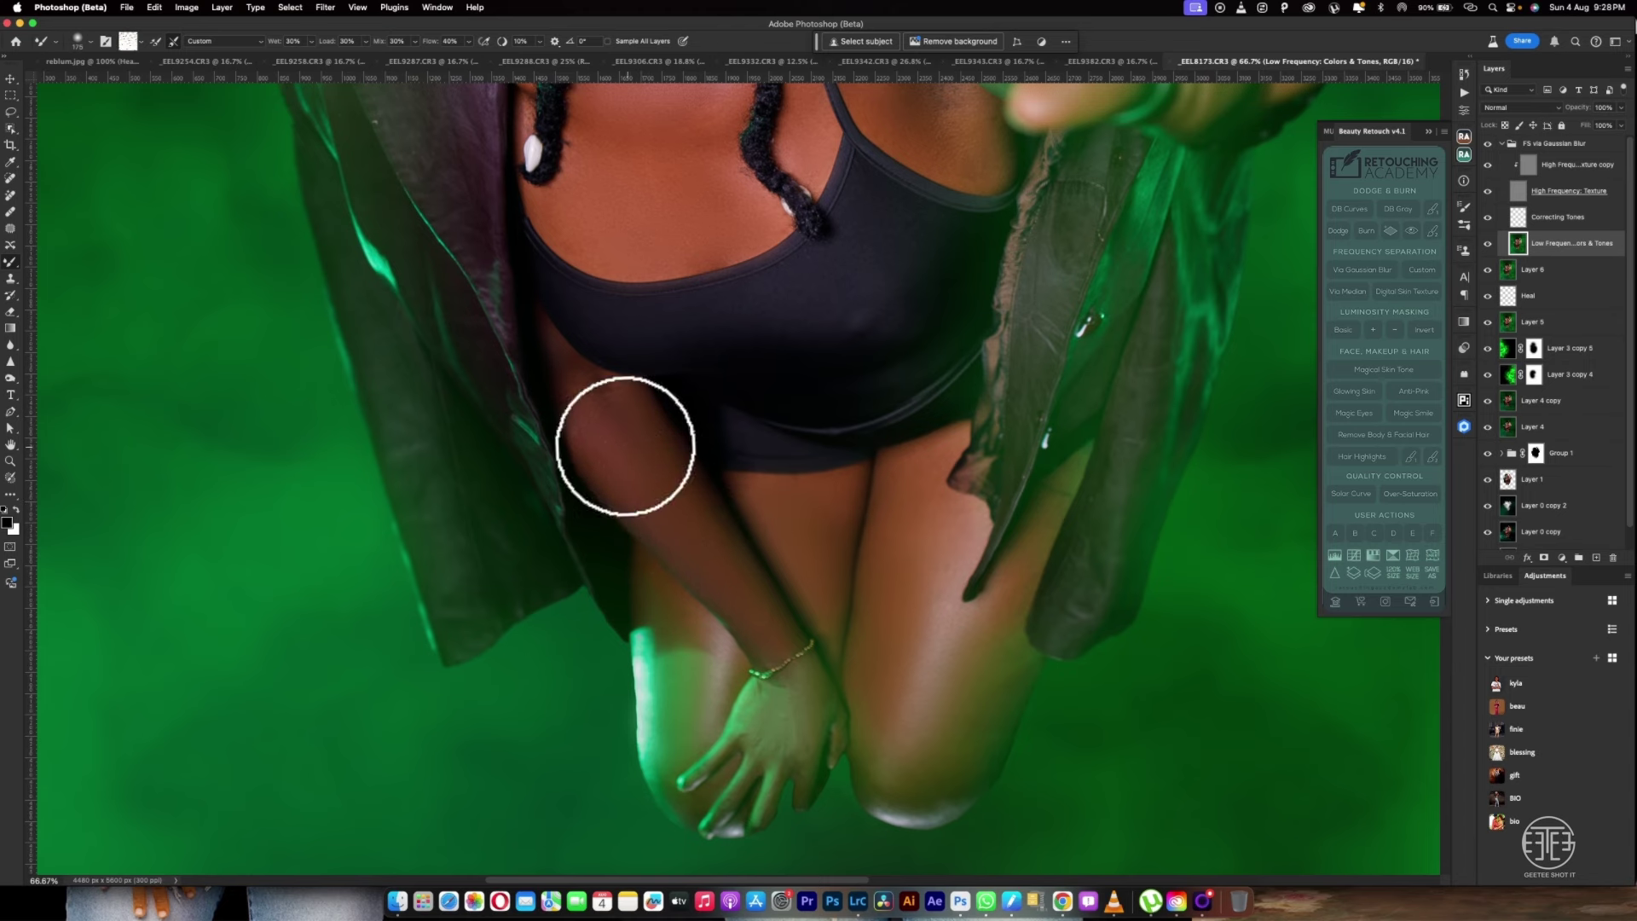
{"action": "key", "text": "bracketright"}
Examine the smoothed skin on the face and body, including the portrait as a whole
{"action": "mouse_move", "coordinate": [958, 219]}
{"action": "left_mouse_down"}
{"action": "mouse_move", "coordinate": [927, 424]}
{"action": "mouse_move", "coordinate": [940, 535]}
{"action": "left_mouse_up"}
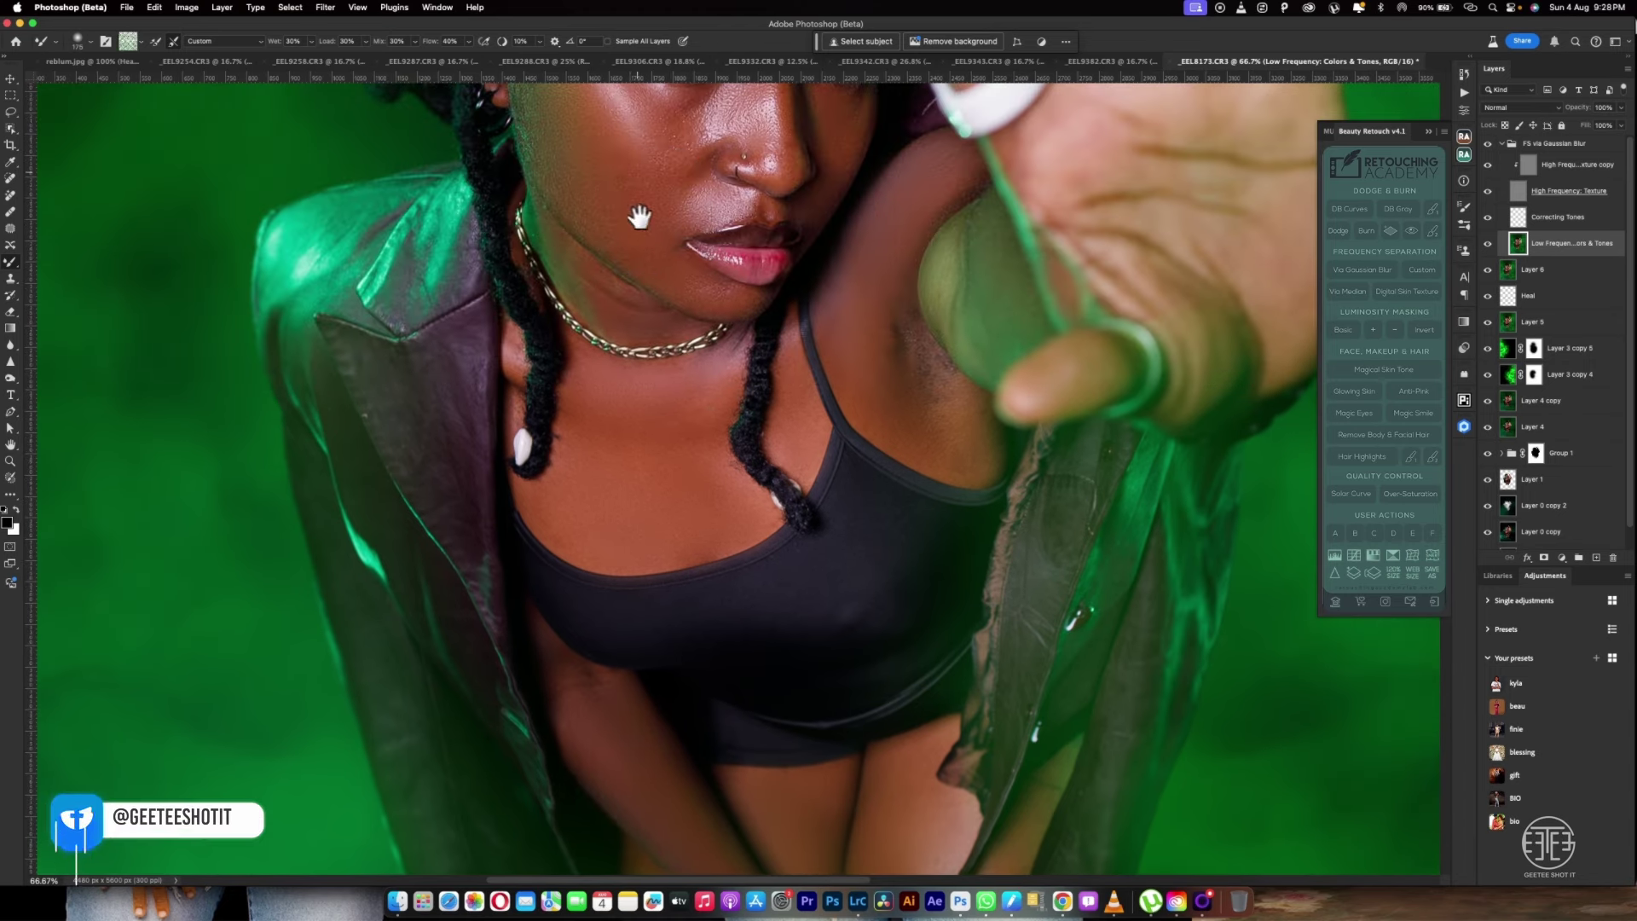
{"action": "left_click_drag", "start_coordinate": [639, 212], "coordinate": [688, 340]}
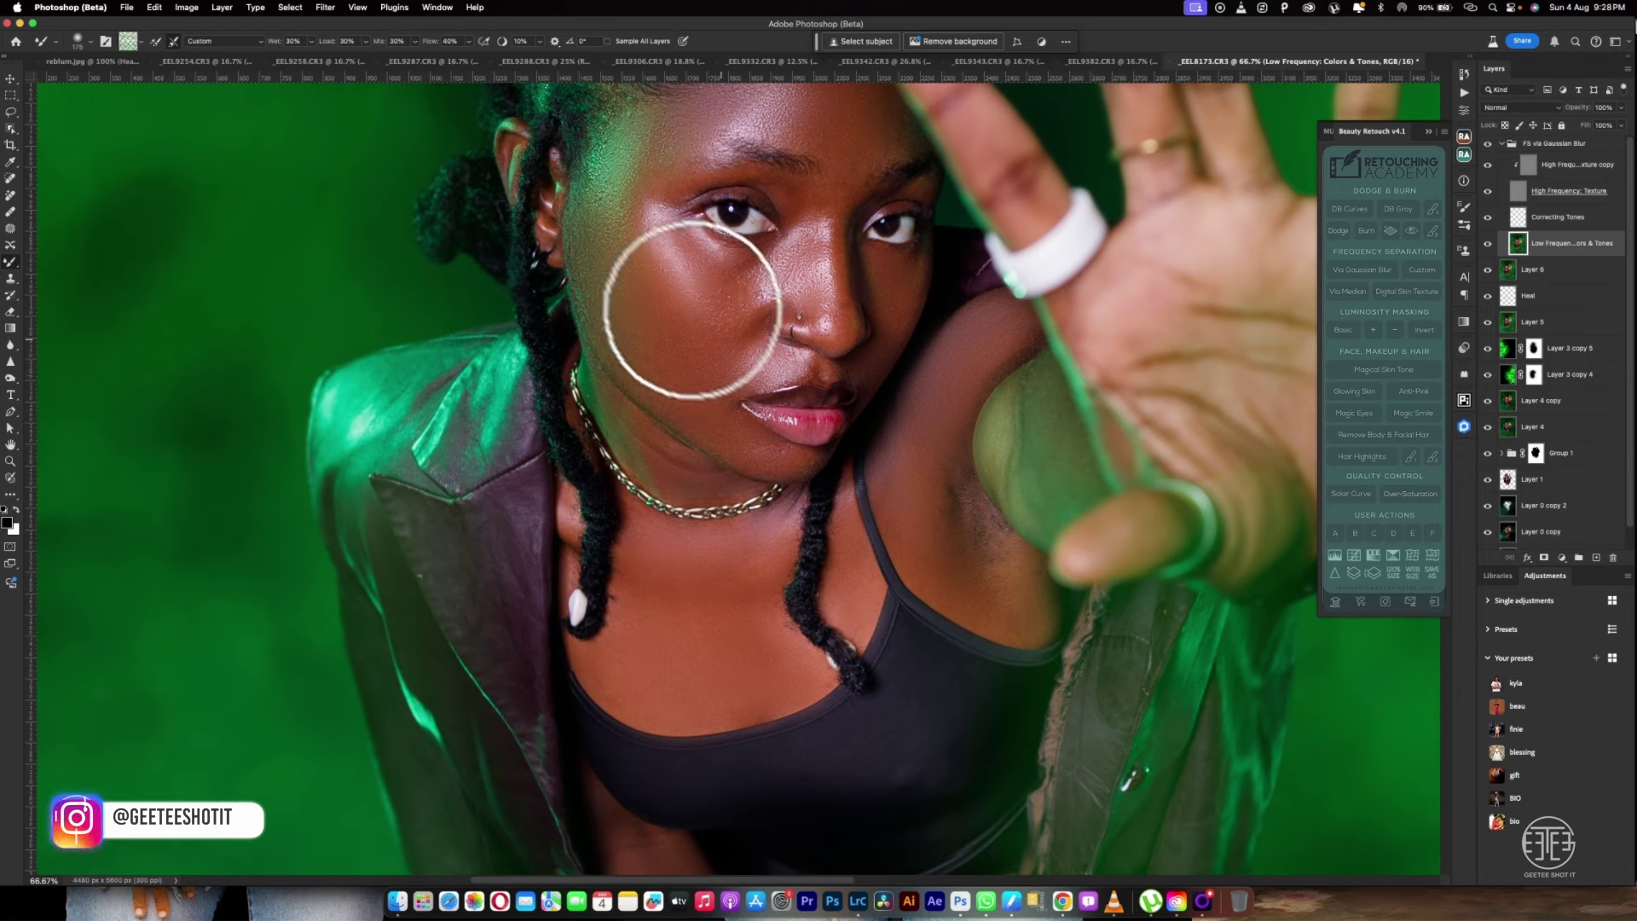
{"action": "key", "text": "super+minus"}
{"action": "key", "text": "super+minus"}
{"action": "key", "text": "super+minus"}
{"action": "key", "text": "super+minus"}
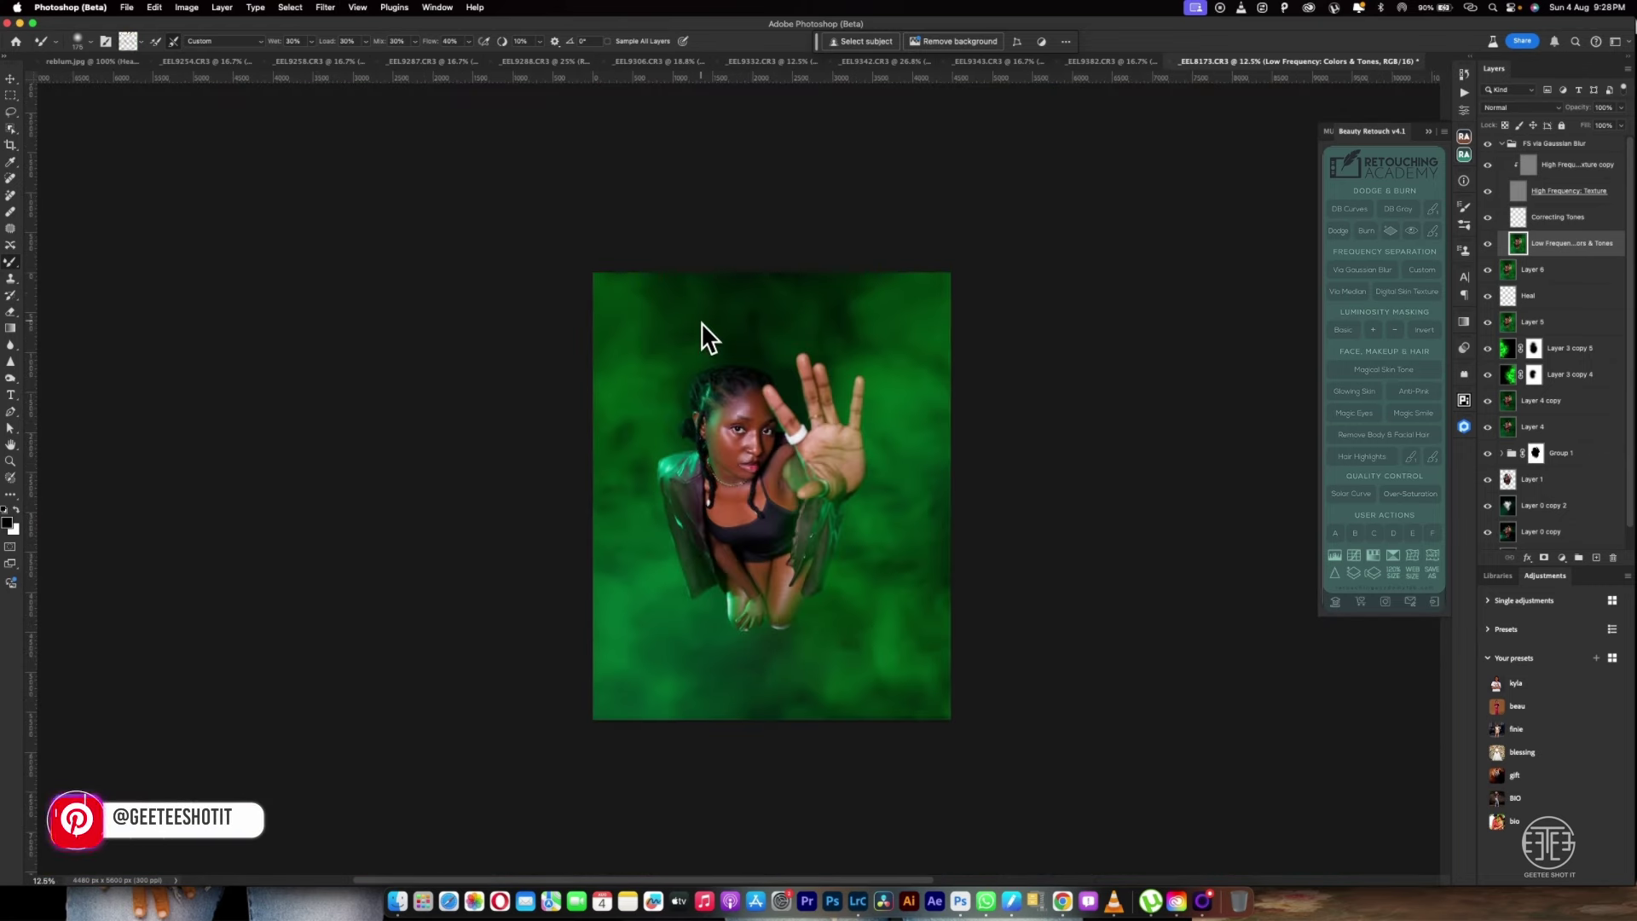
{"action": "key", "text": "super+plus"}
{"action": "key", "text": "super+plus"}
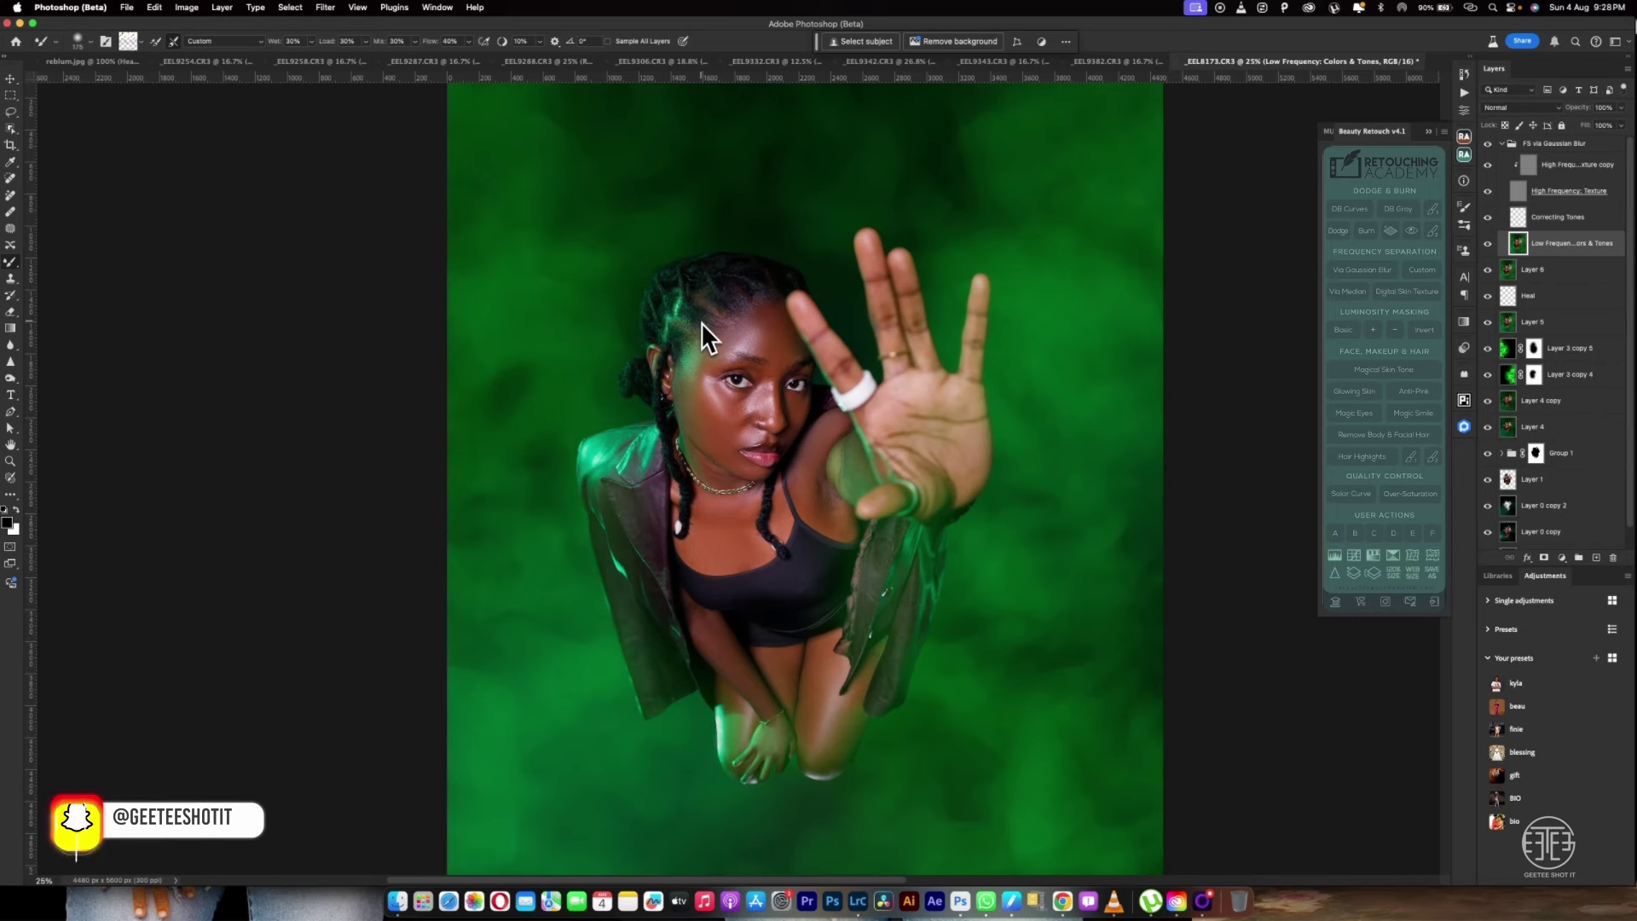
Refine the forehead and nose tones at full-portrait view, using a large and then a smaller Mixer Brush
{"action": "key", "text": "bracketright"}
{"action": "key", "text": "bracketright"}
{"action": "key", "text": "bracketright"}
{"action": "key", "text": "bracketright"}
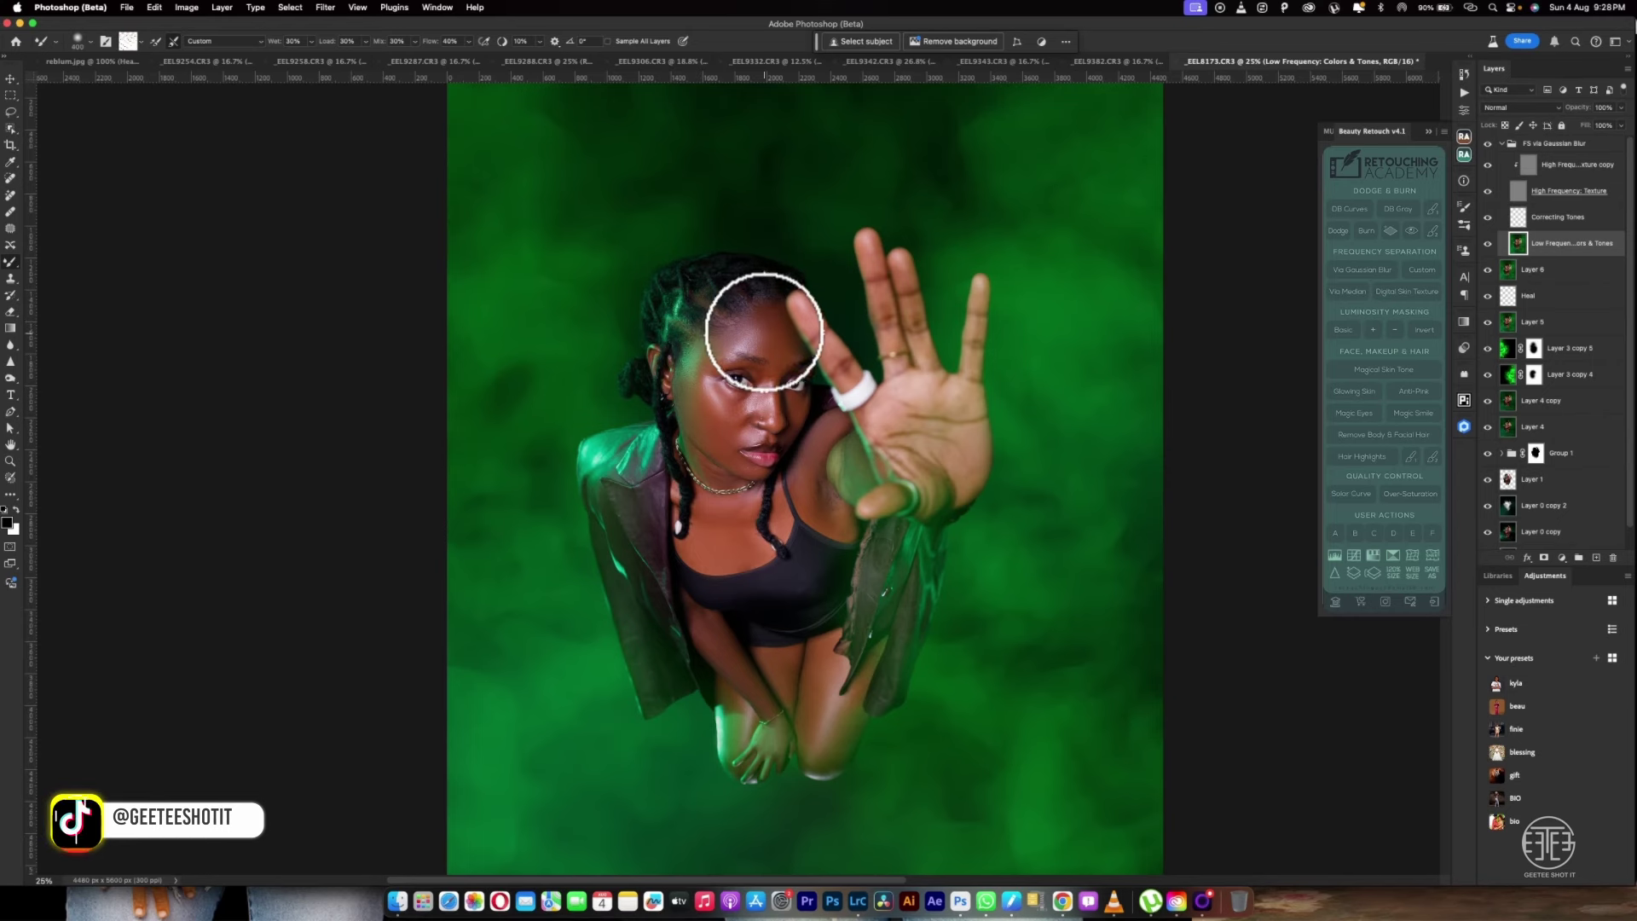
{"action": "key", "text": "bracketleft"}
{"action": "key", "text": "bracketleft"}
{"action": "key", "text": "bracketleft"}
{"action": "key", "text": "bracketleft"}
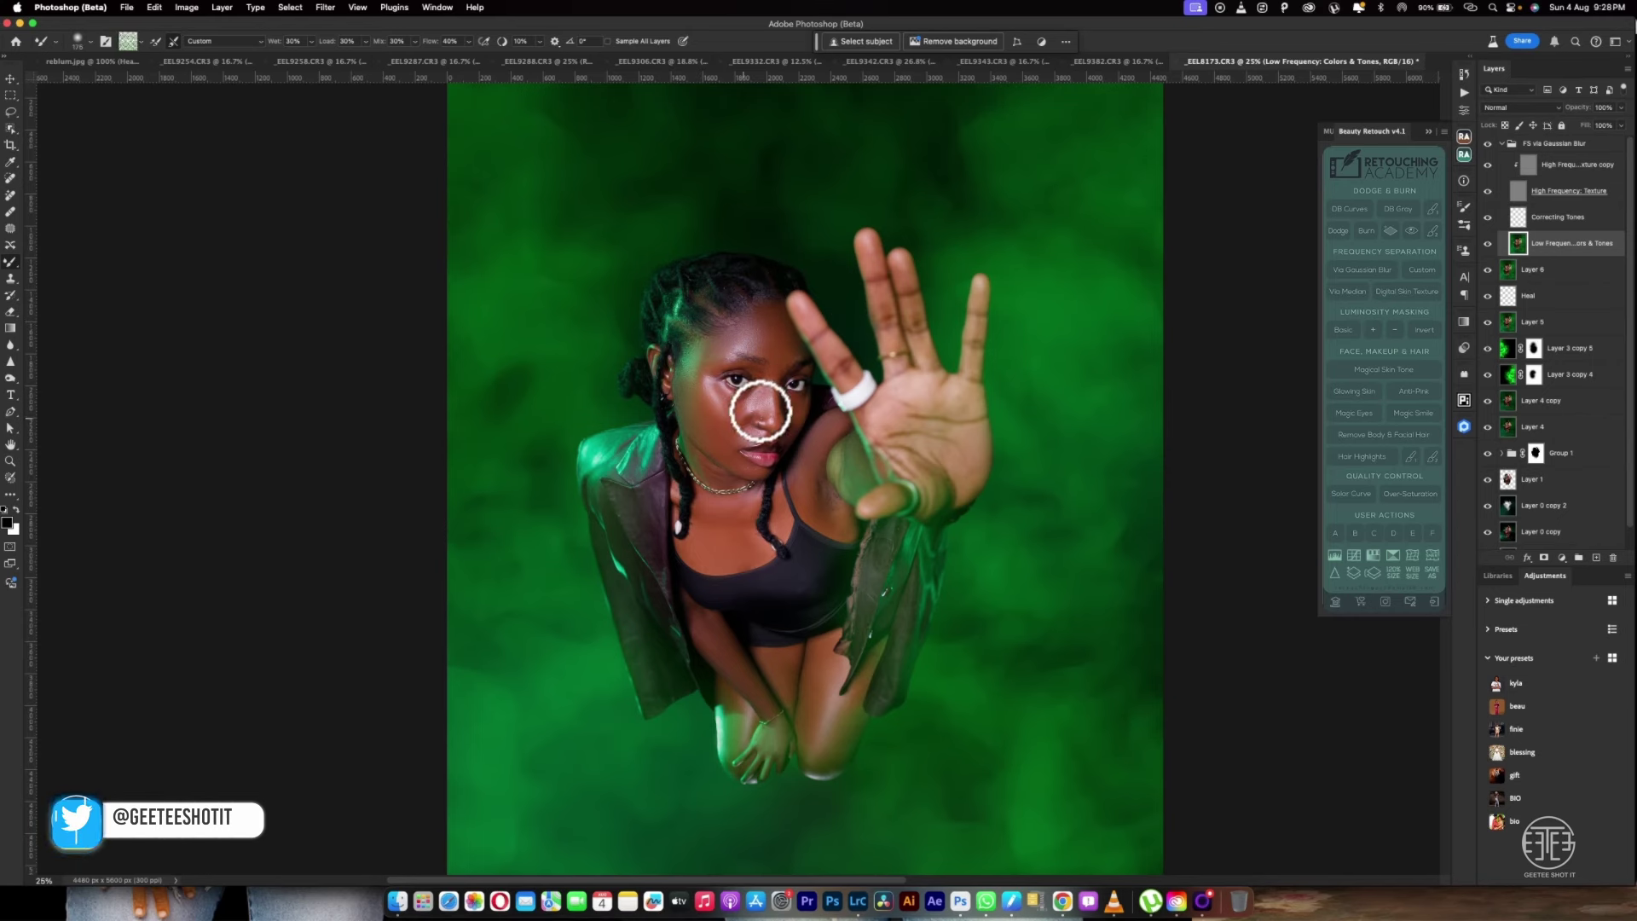
Blend the neck and chest area with a large brush and refine the cheek with a smaller one
{"action": "key", "text": "bracketright"}
{"action": "key", "text": "bracketright"}
{"action": "key", "text": "bracketright"}
{"action": "key", "text": "bracketright"}
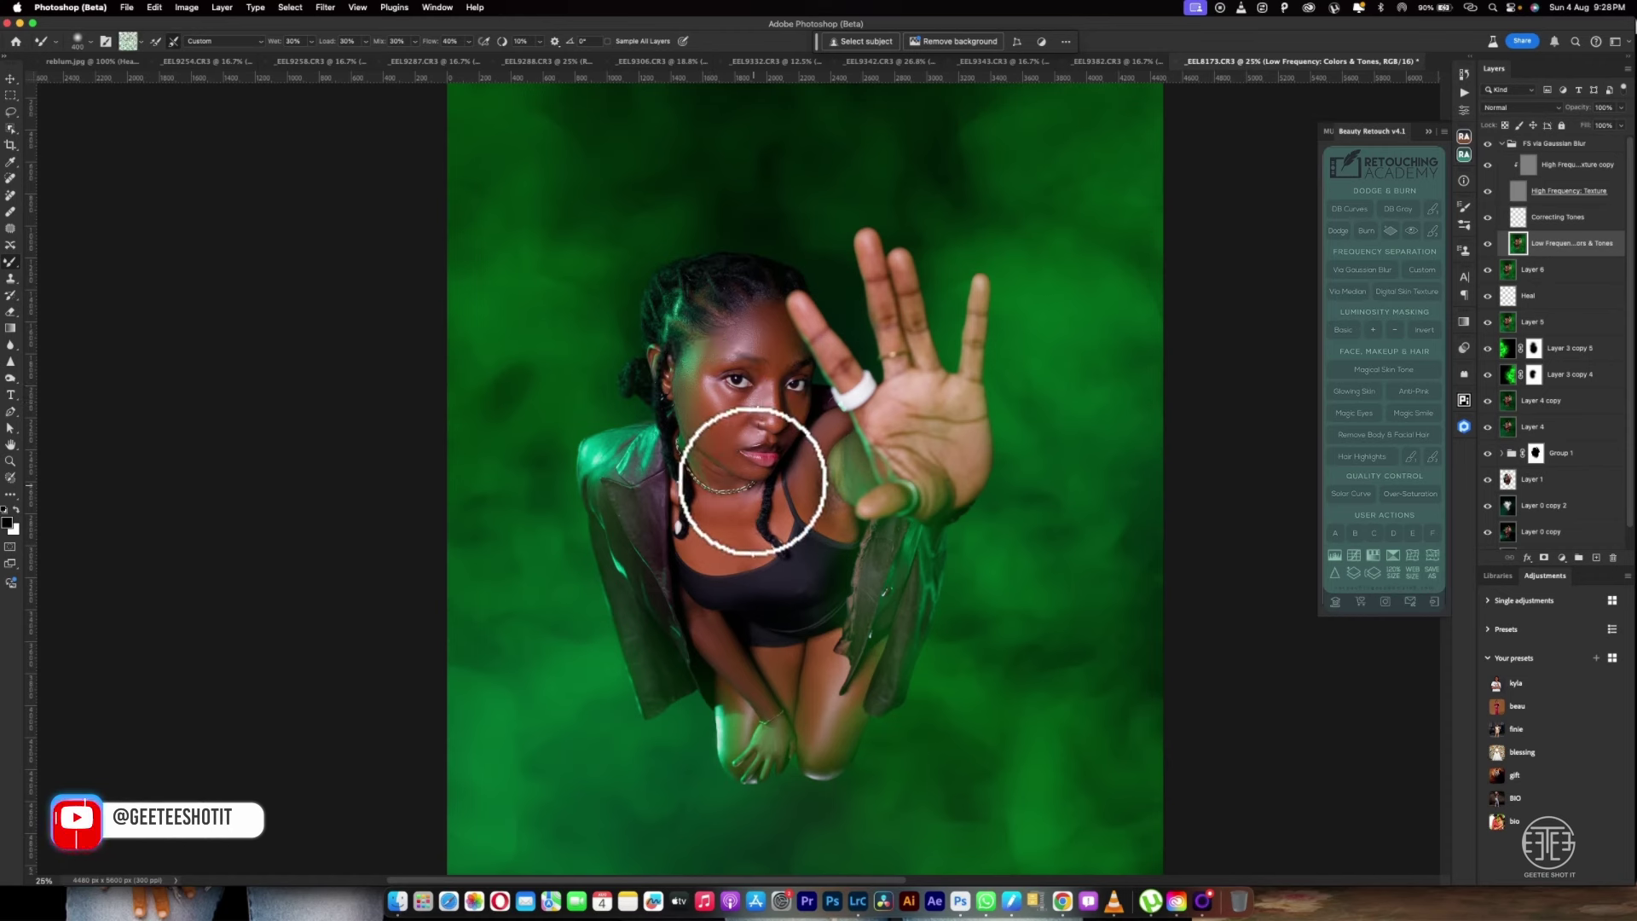
{"action": "key", "text": "bracketleft"}
{"action": "key", "text": "bracketleft"}
{"action": "key", "text": "bracketleft"}
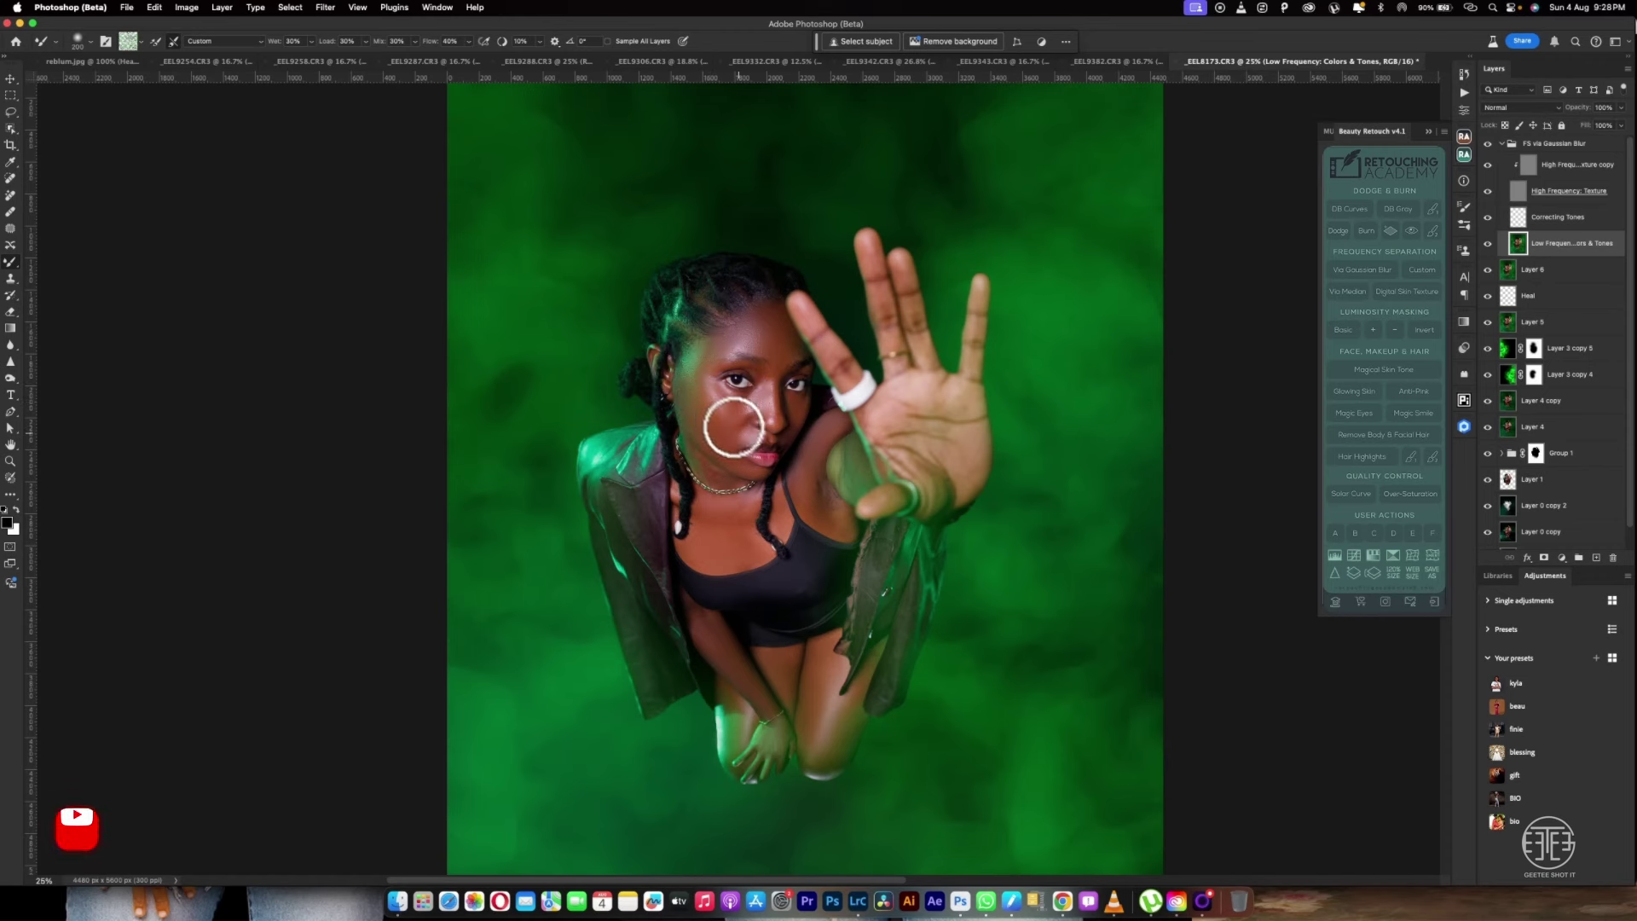
{"action": "key", "text": "bracketright"}
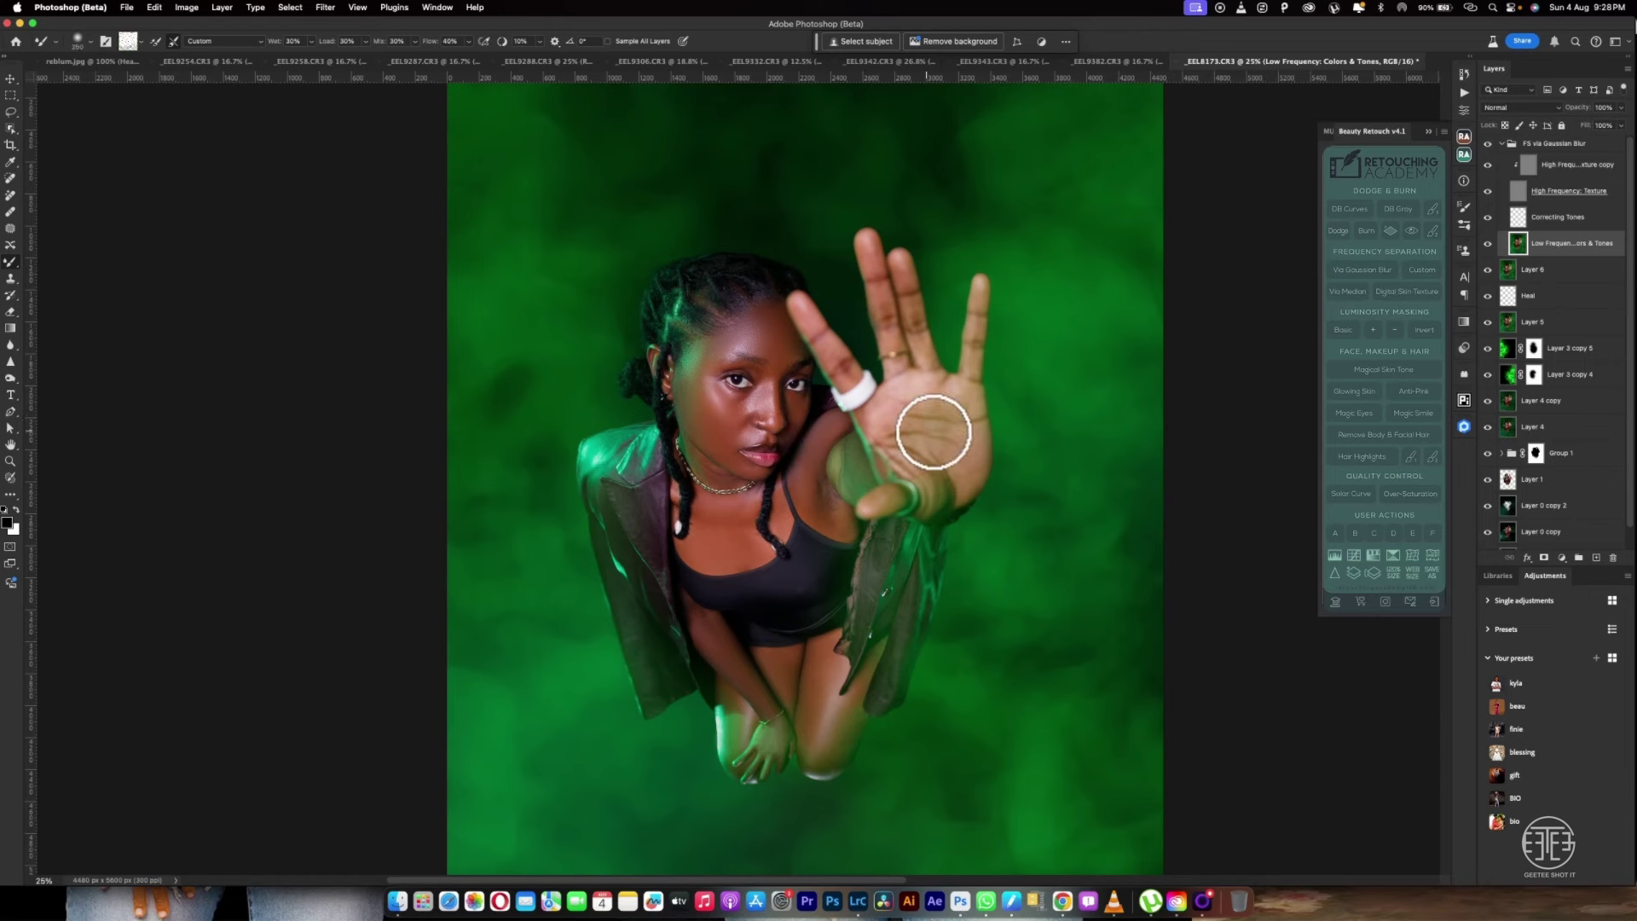
Smooth the remaining tones on the chest, the knees with the resting hand, and the outstretched palm
{"action": "mouse_move", "coordinate": [745, 530]}
{"action": "left_mouse_down"}
{"action": "mouse_move", "coordinate": [727, 552]}
{"action": "mouse_move", "coordinate": [767, 522]}
{"action": "left_mouse_up"}
{"action": "key", "text": "bracketleft"}
{"action": "key", "text": "bracketleft"}
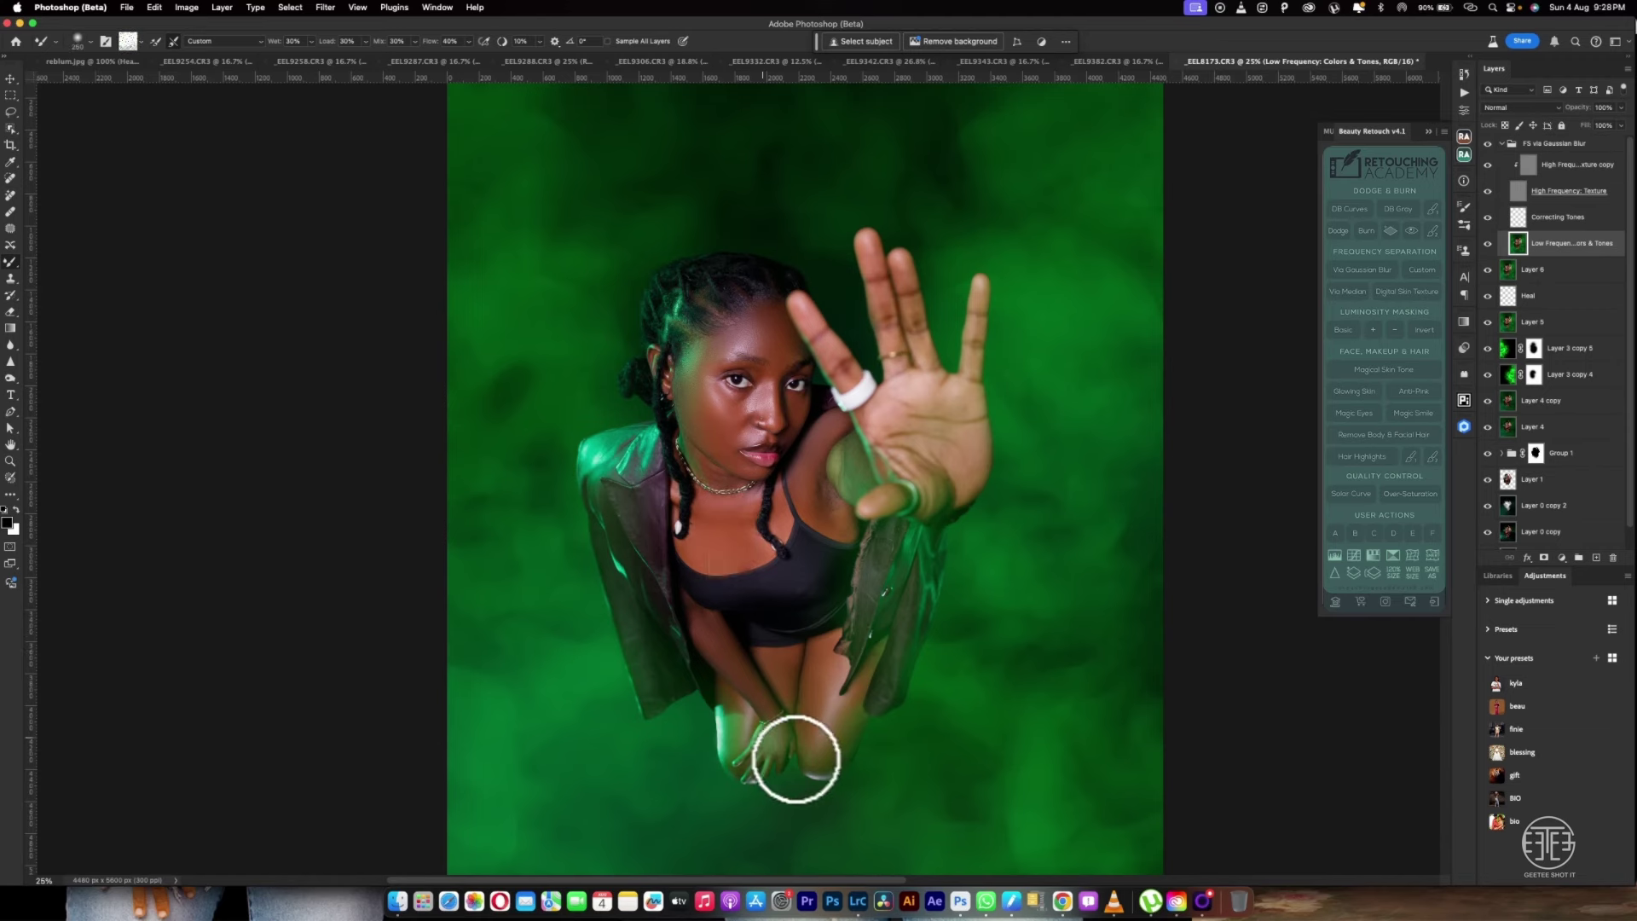
{"action": "left_click_drag", "start_coordinate": [745, 728], "coordinate": [753, 724]}
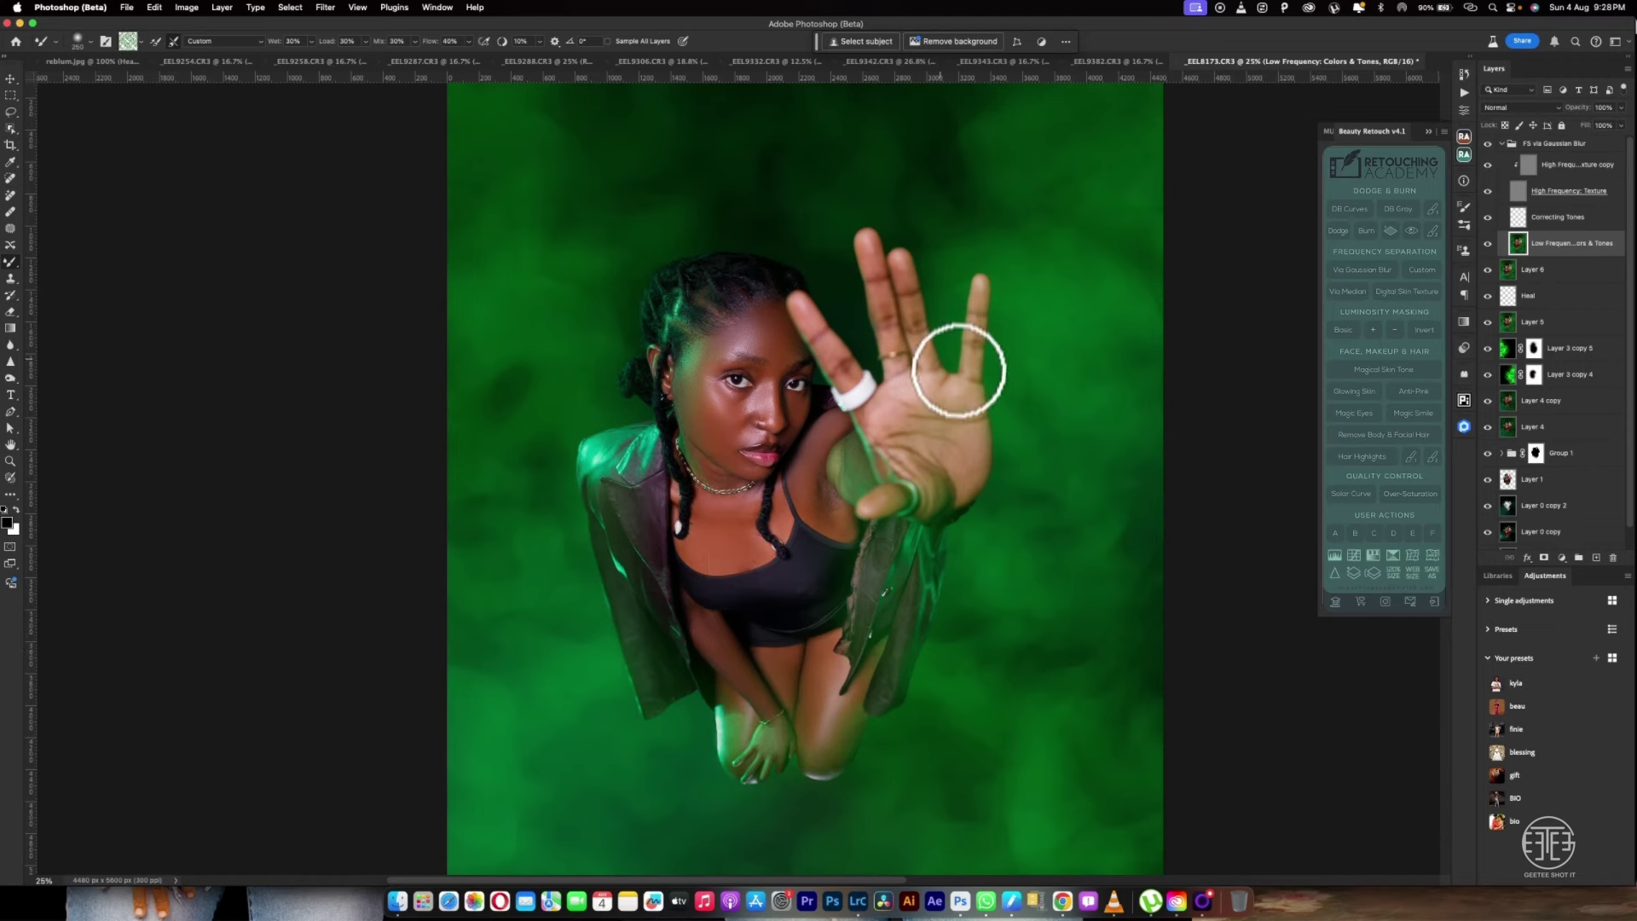
{"action": "key", "text": "bracketleft"}
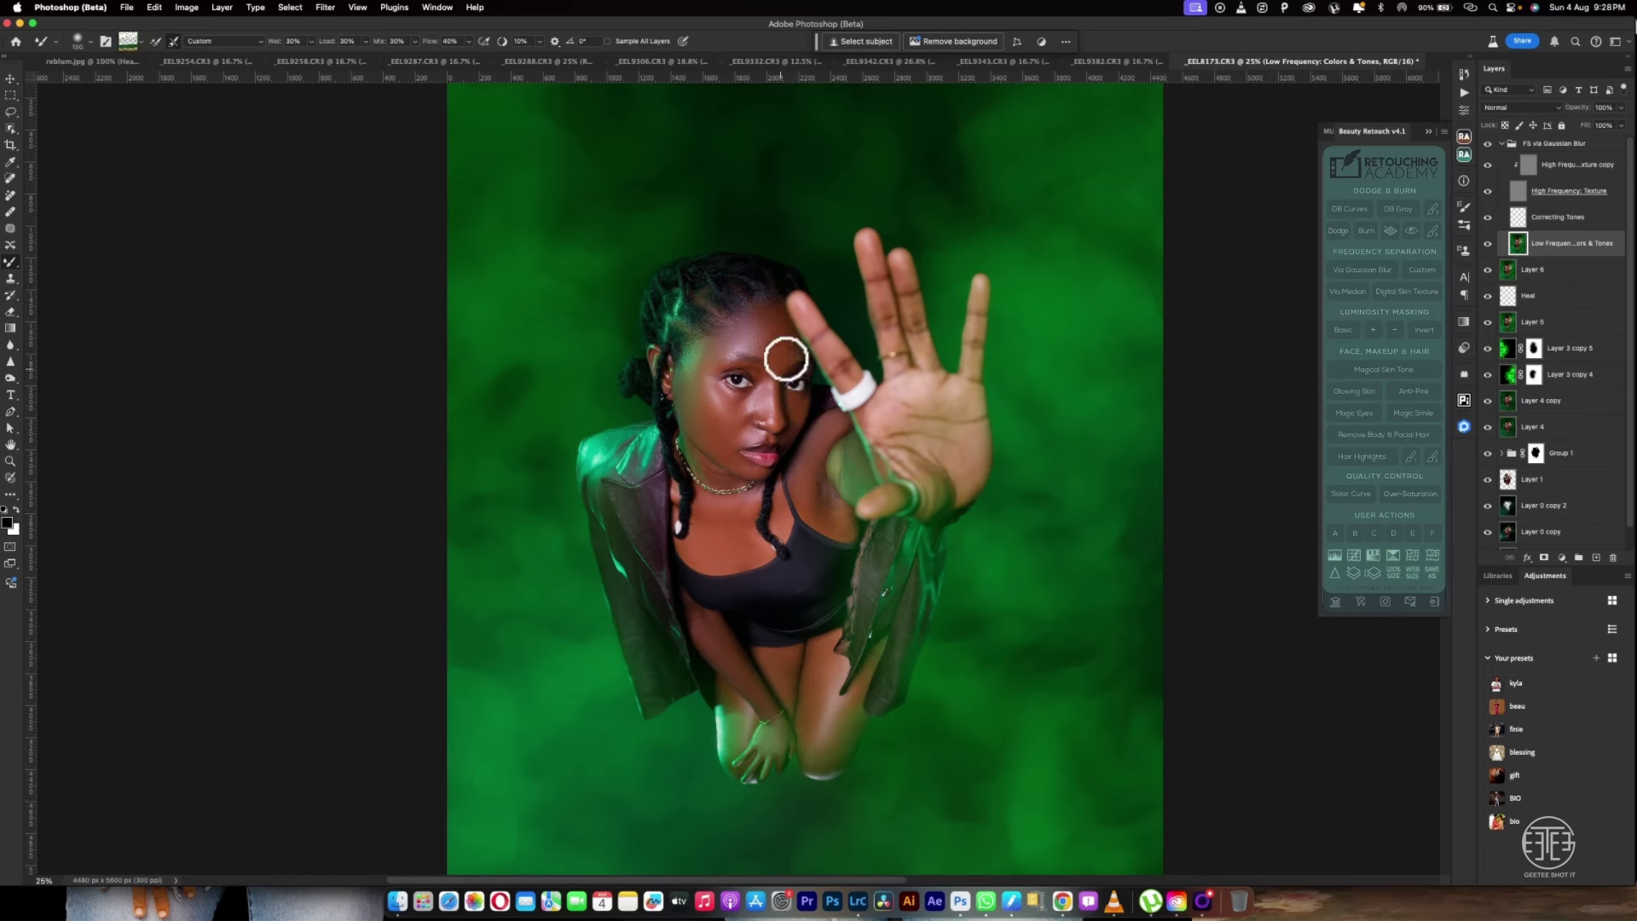
Collapse the frequency separation group and stamp all visible layers into a new layer at the top of the stack
{"action": "key", "text": "bracketright"}
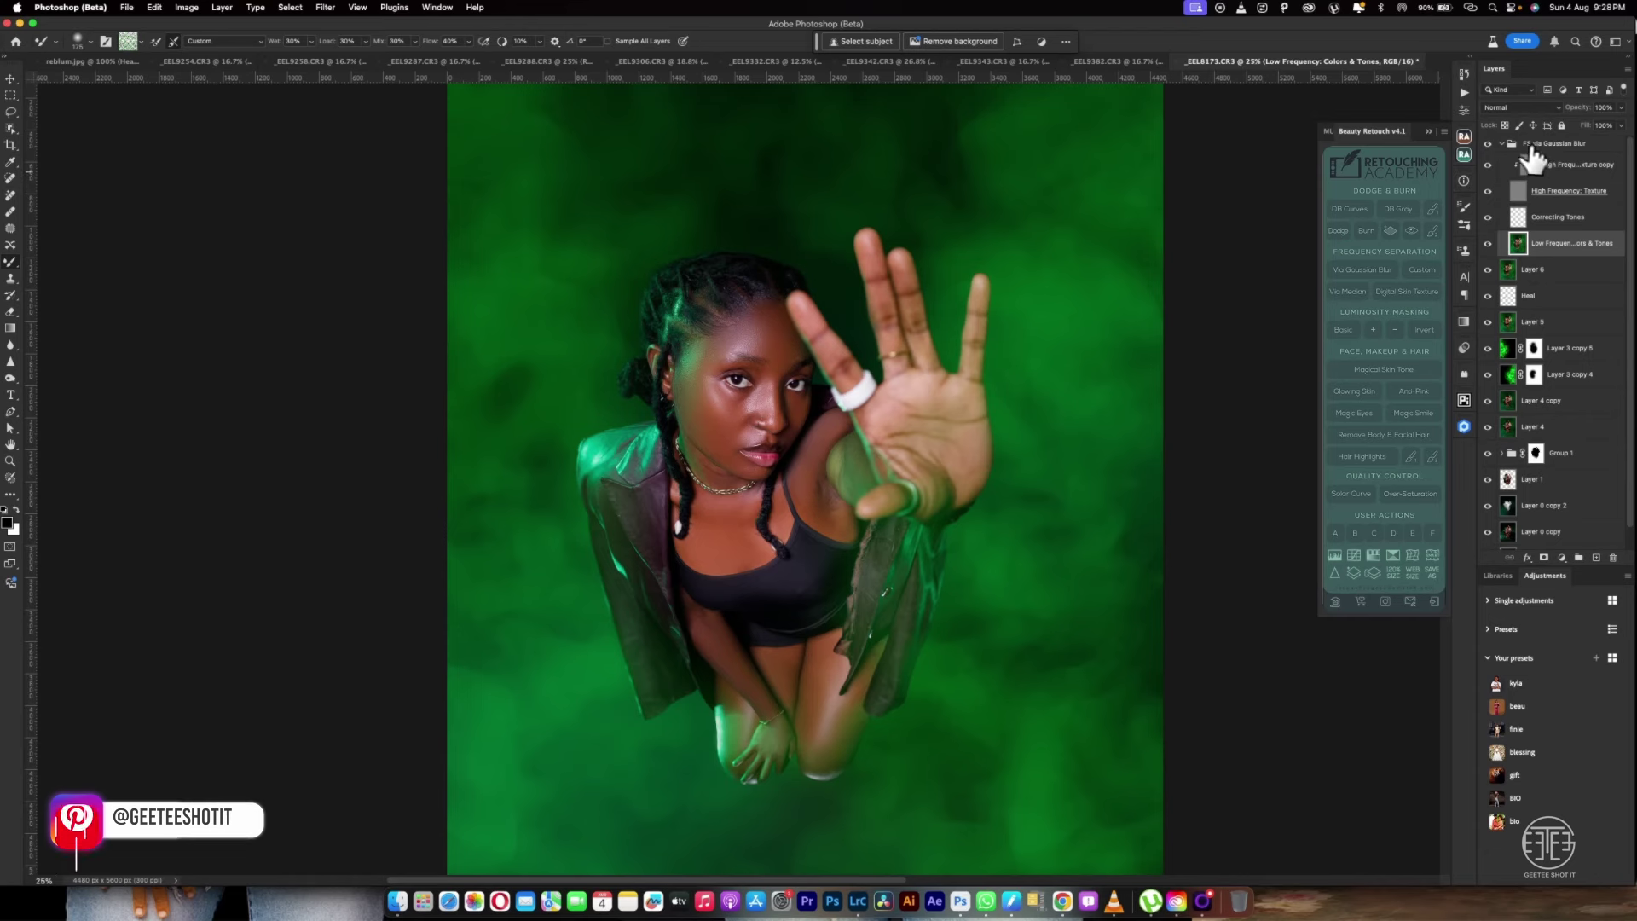
{"action": "left_click", "coordinate": [1505, 144]}
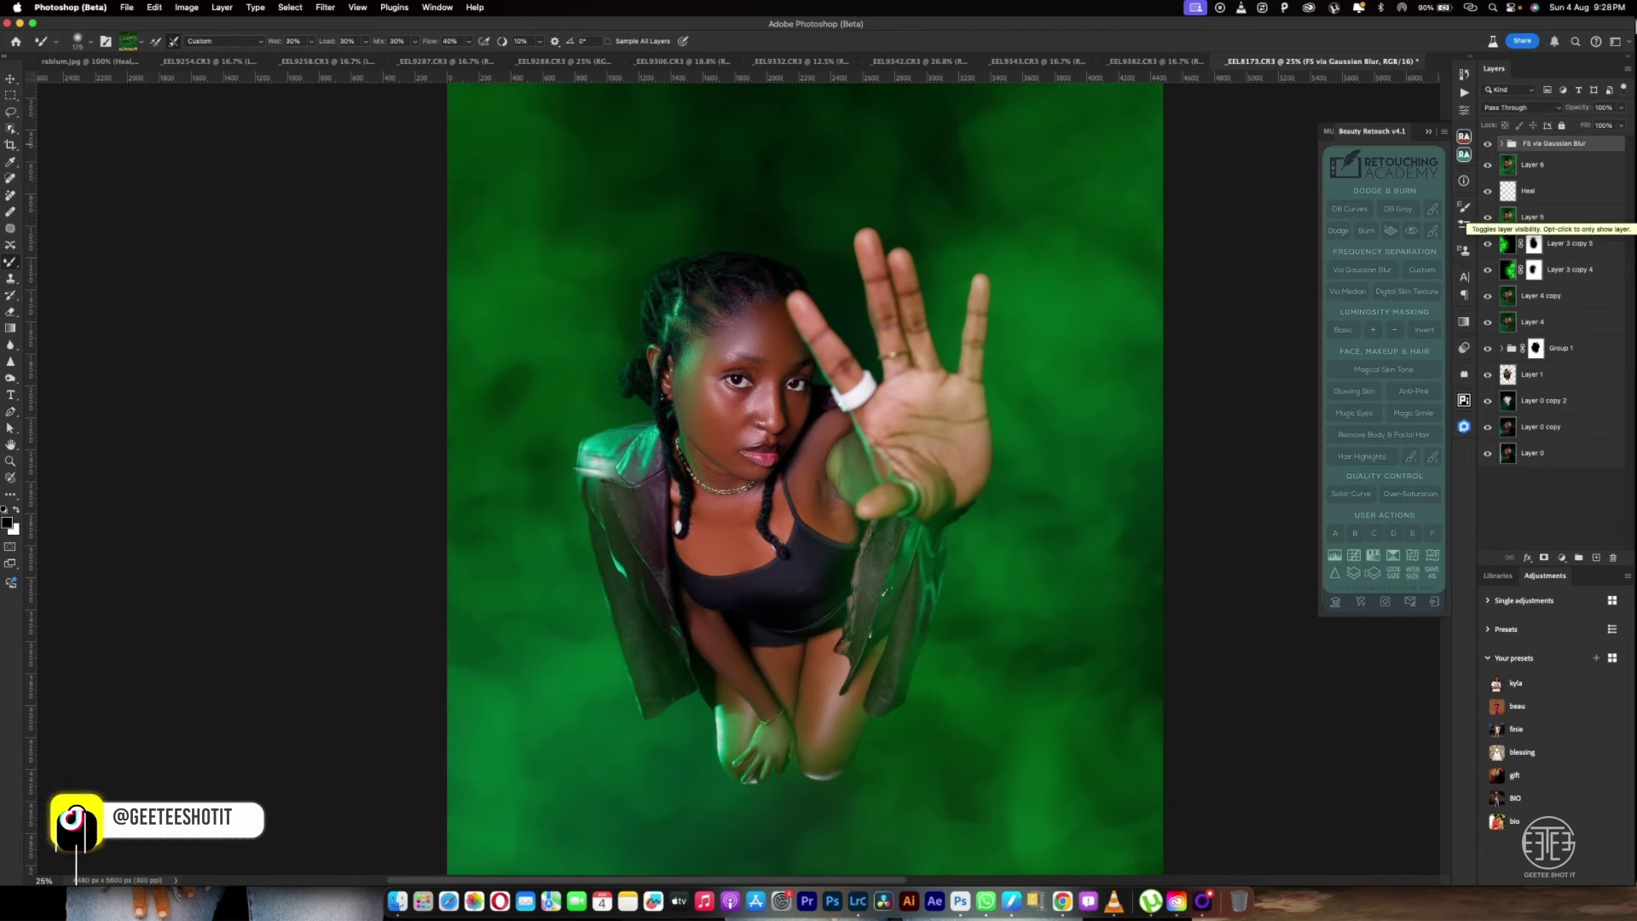
{"action": "key", "text": "super+alt+shift+e"}
Soften the edges of the knees, thighs and the jacket panel below the raised hand with the Blur tool at 50% strength
{"action": "left_click", "coordinate": [11, 346]}
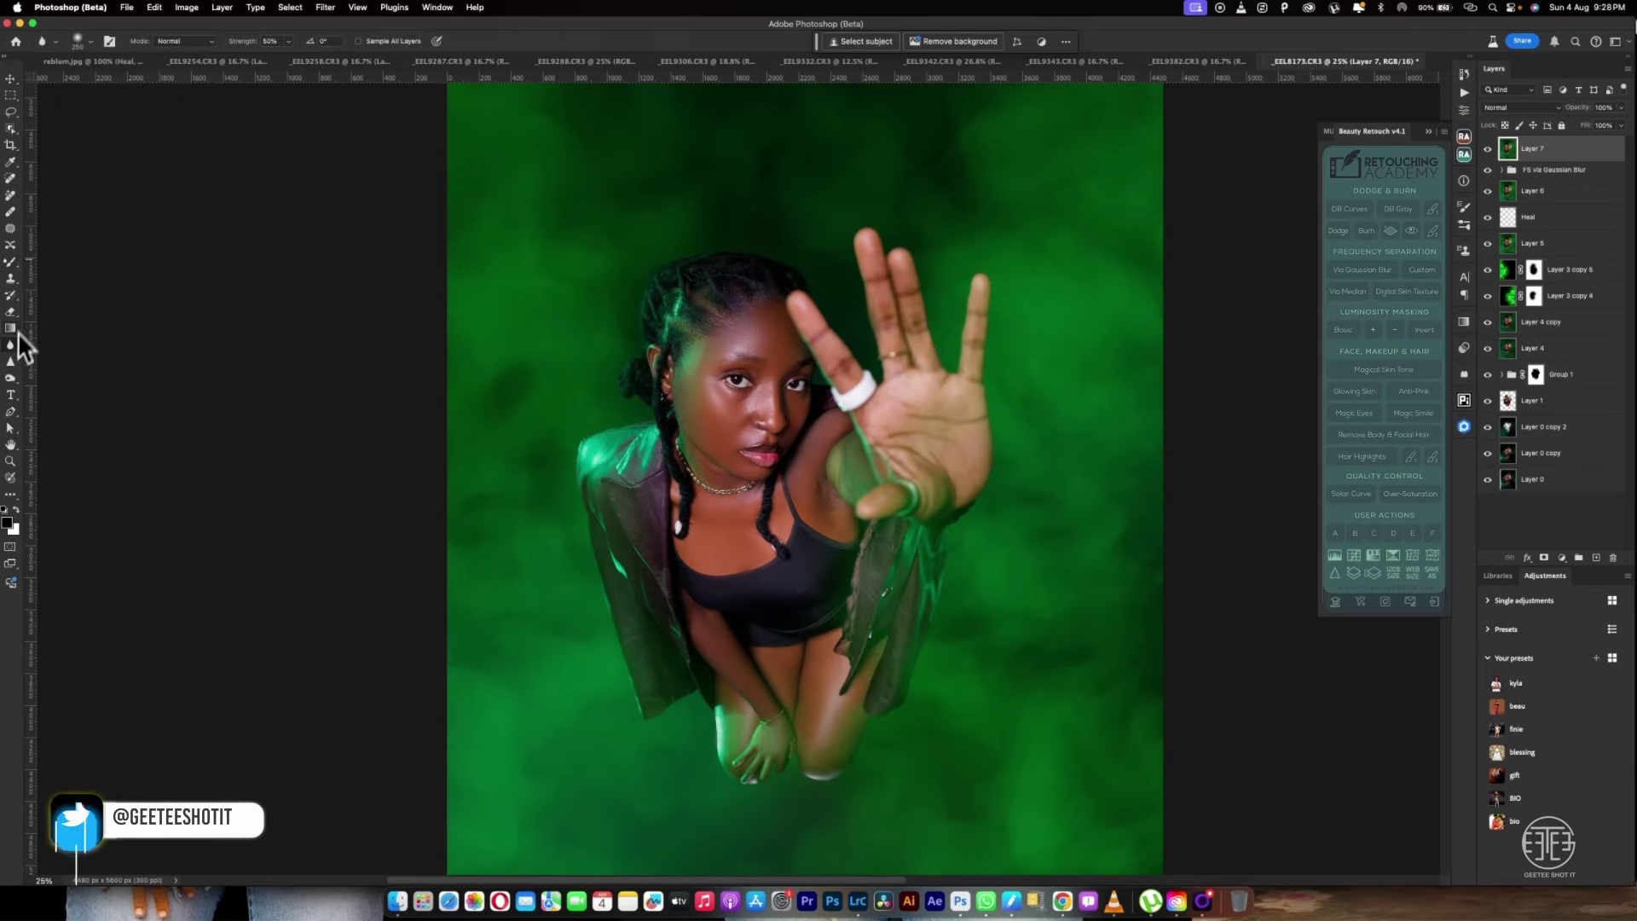
{"action": "key", "text": "super+equal"}
{"action": "key", "text": "super+equal"}
{"action": "key", "text": "super+equal"}
{"action": "left_click_drag", "start_coordinate": [767, 550], "coordinate": [864, 128]}
{"action": "left_click_drag", "start_coordinate": [833, 550], "coordinate": [841, 315]}
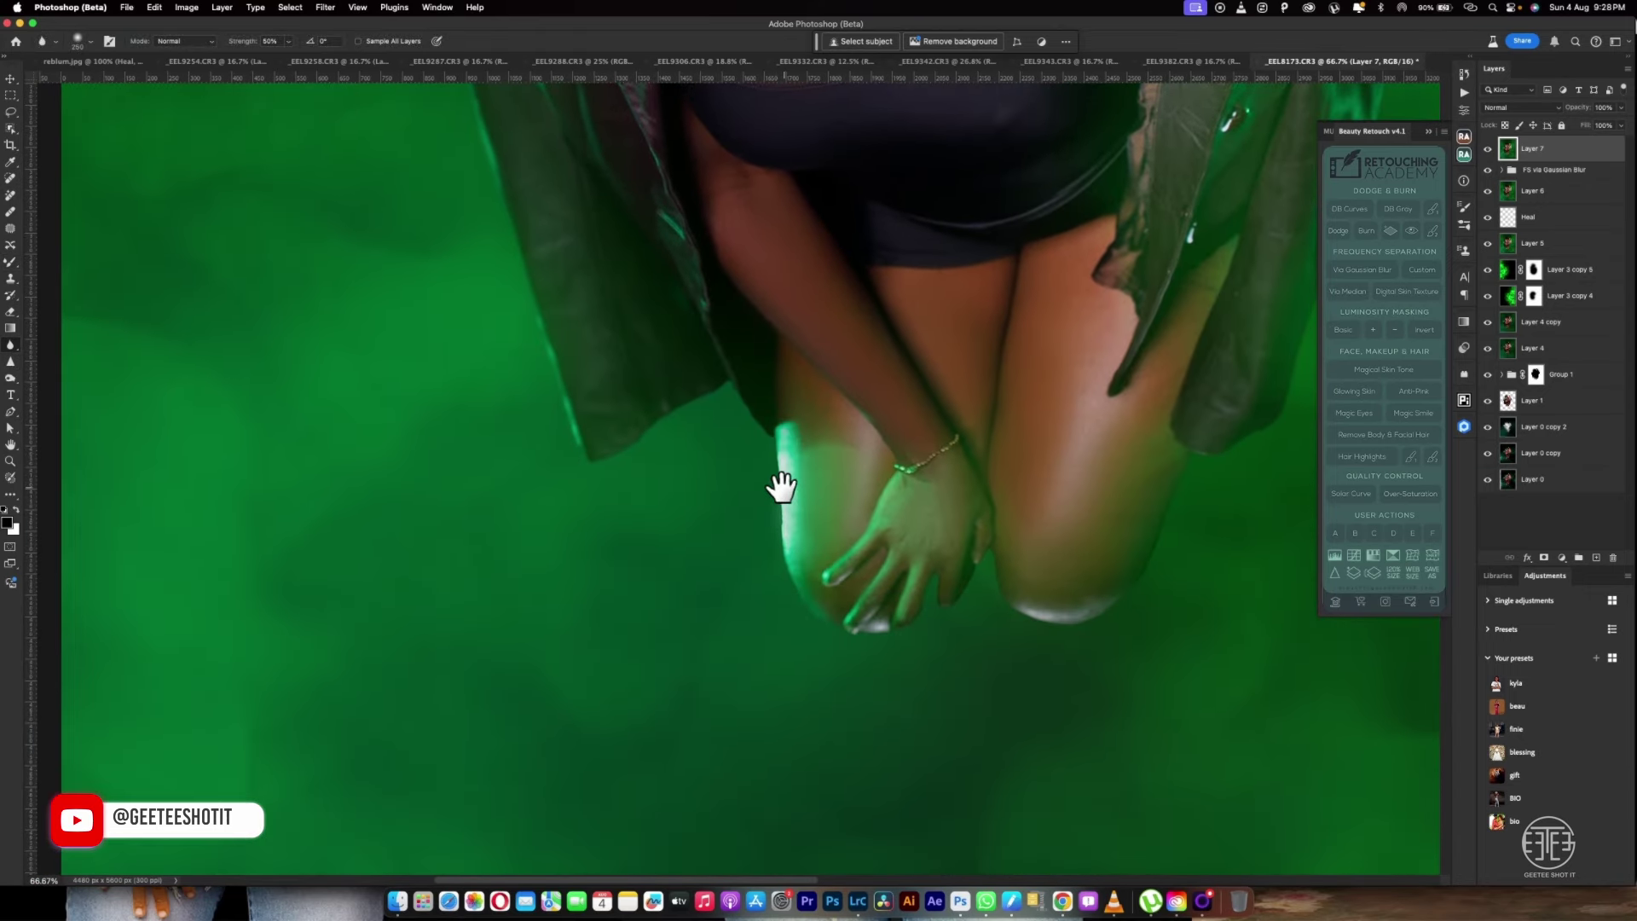
{"action": "mouse_move", "coordinate": [770, 461]}
{"action": "left_mouse_down"}
{"action": "mouse_move", "coordinate": [778, 530]}
{"action": "mouse_move", "coordinate": [783, 495]}
{"action": "mouse_move", "coordinate": [790, 577]}
{"action": "mouse_move", "coordinate": [813, 618]}
{"action": "left_mouse_up"}
{"action": "mouse_move", "coordinate": [1007, 589]}
{"action": "left_mouse_down"}
{"action": "mouse_move", "coordinate": [1032, 630]}
{"action": "mouse_move", "coordinate": [1098, 629]}
{"action": "mouse_move", "coordinate": [1176, 483]}
{"action": "mouse_move", "coordinate": [1144, 594]}
{"action": "mouse_move", "coordinate": [1182, 484]}
{"action": "mouse_move", "coordinate": [1120, 604]}
{"action": "mouse_move", "coordinate": [1077, 628]}
{"action": "mouse_move", "coordinate": [1035, 598]}
{"action": "mouse_move", "coordinate": [1005, 601]}
{"action": "mouse_move", "coordinate": [1015, 620]}
{"action": "mouse_move", "coordinate": [1001, 602]}
{"action": "mouse_move", "coordinate": [928, 620]}
{"action": "mouse_move", "coordinate": [930, 637]}
{"action": "mouse_move", "coordinate": [945, 568]}
{"action": "mouse_move", "coordinate": [921, 619]}
{"action": "mouse_move", "coordinate": [945, 569]}
{"action": "mouse_move", "coordinate": [936, 619]}
{"action": "mouse_move", "coordinate": [953, 594]}
{"action": "mouse_move", "coordinate": [938, 619]}
{"action": "mouse_move", "coordinate": [942, 582]}
{"action": "mouse_move", "coordinate": [927, 590]}
{"action": "mouse_move", "coordinate": [921, 631]}
{"action": "mouse_move", "coordinate": [962, 583]}
{"action": "mouse_move", "coordinate": [898, 651]}
{"action": "mouse_move", "coordinate": [812, 621]}
{"action": "mouse_move", "coordinate": [810, 566]}
{"action": "mouse_move", "coordinate": [771, 528]}
{"action": "mouse_move", "coordinate": [799, 577]}
{"action": "mouse_move", "coordinate": [906, 629]}
{"action": "mouse_move", "coordinate": [1187, 537]}
{"action": "mouse_move", "coordinate": [1176, 503]}
{"action": "mouse_move", "coordinate": [1135, 613]}
{"action": "mouse_move", "coordinate": [1009, 596]}
{"action": "mouse_move", "coordinate": [986, 566]}
{"action": "mouse_move", "coordinate": [939, 628]}
{"action": "mouse_move", "coordinate": [804, 596]}
{"action": "mouse_move", "coordinate": [779, 537]}
{"action": "mouse_move", "coordinate": [921, 622]}
{"action": "mouse_move", "coordinate": [1086, 541]}
{"action": "mouse_move", "coordinate": [1187, 461]}
{"action": "mouse_move", "coordinate": [949, 628]}
{"action": "left_mouse_up"}
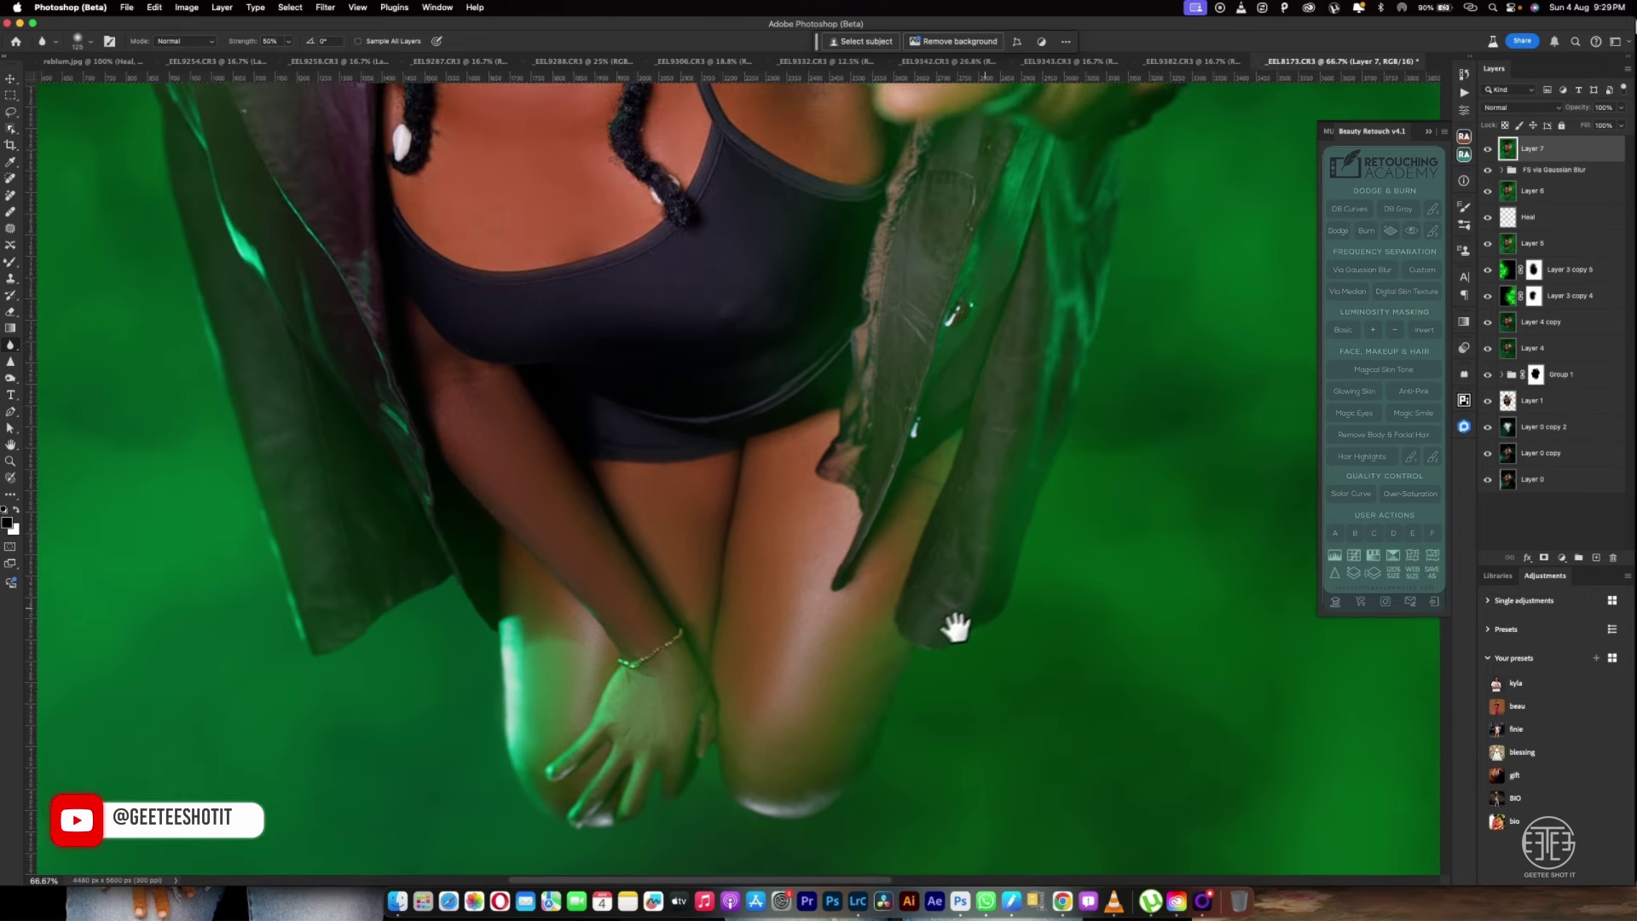
{"action": "mouse_move", "coordinate": [1090, 394]}
{"action": "left_mouse_down"}
{"action": "mouse_move", "coordinate": [1112, 225]}
{"action": "mouse_move", "coordinate": [1100, 308]}
{"action": "mouse_move", "coordinate": [968, 551]}
{"action": "left_mouse_up"}
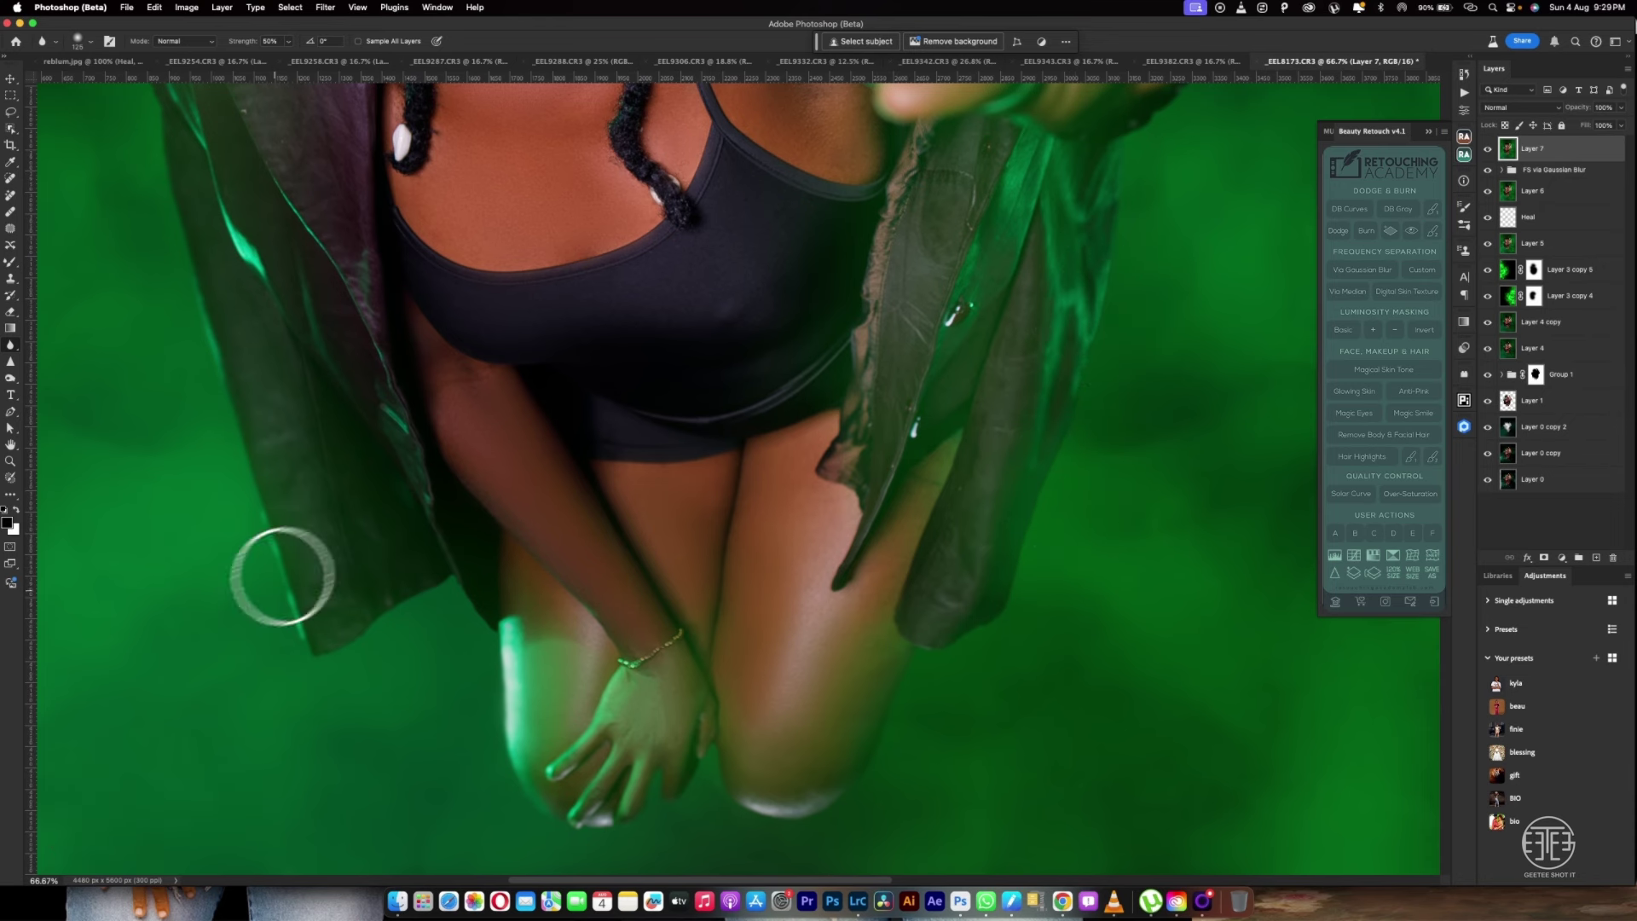
Blur the outer edge of the other jacket side up over the shoulder and around the hair bun
{"action": "mouse_move", "coordinate": [282, 574]}
{"action": "left_mouse_down"}
{"action": "mouse_move", "coordinate": [318, 706]}
{"action": "mouse_move", "coordinate": [292, 596]}
{"action": "mouse_move", "coordinate": [325, 668]}
{"action": "mouse_move", "coordinate": [355, 640]}
{"action": "mouse_move", "coordinate": [285, 548]}
{"action": "mouse_move", "coordinate": [299, 610]}
{"action": "mouse_move", "coordinate": [228, 380]}
{"action": "mouse_move", "coordinate": [382, 713]}
{"action": "left_mouse_up"}
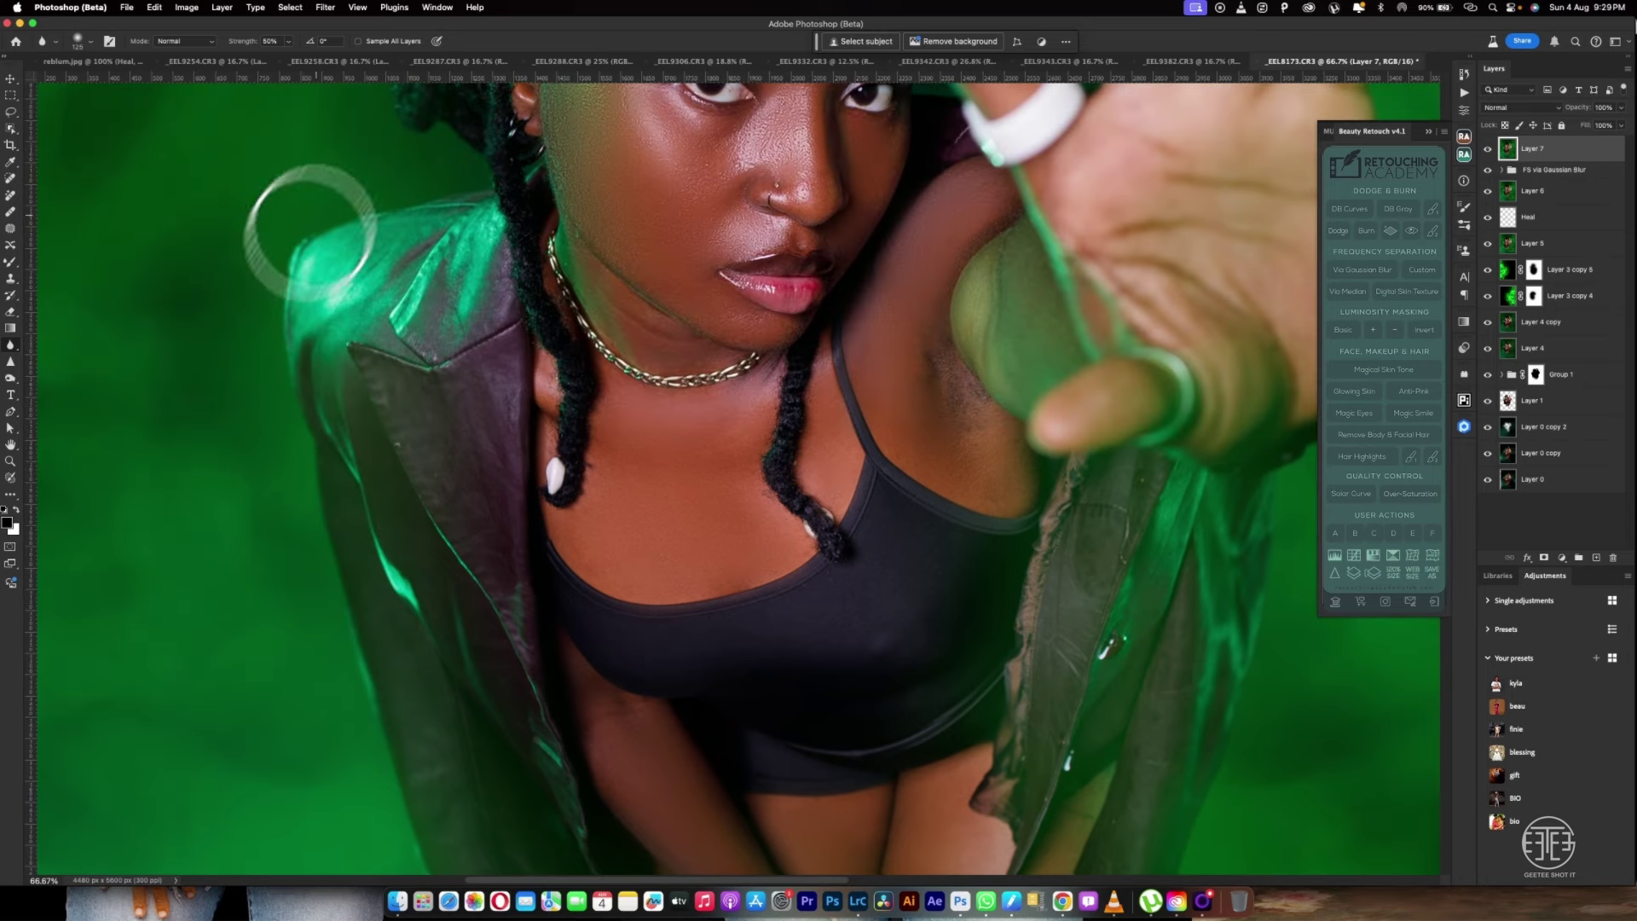
{"action": "mouse_move", "coordinate": [420, 209]}
{"action": "left_mouse_down"}
{"action": "mouse_move", "coordinate": [478, 333]}
{"action": "mouse_move", "coordinate": [559, 422]}
{"action": "left_mouse_up"}
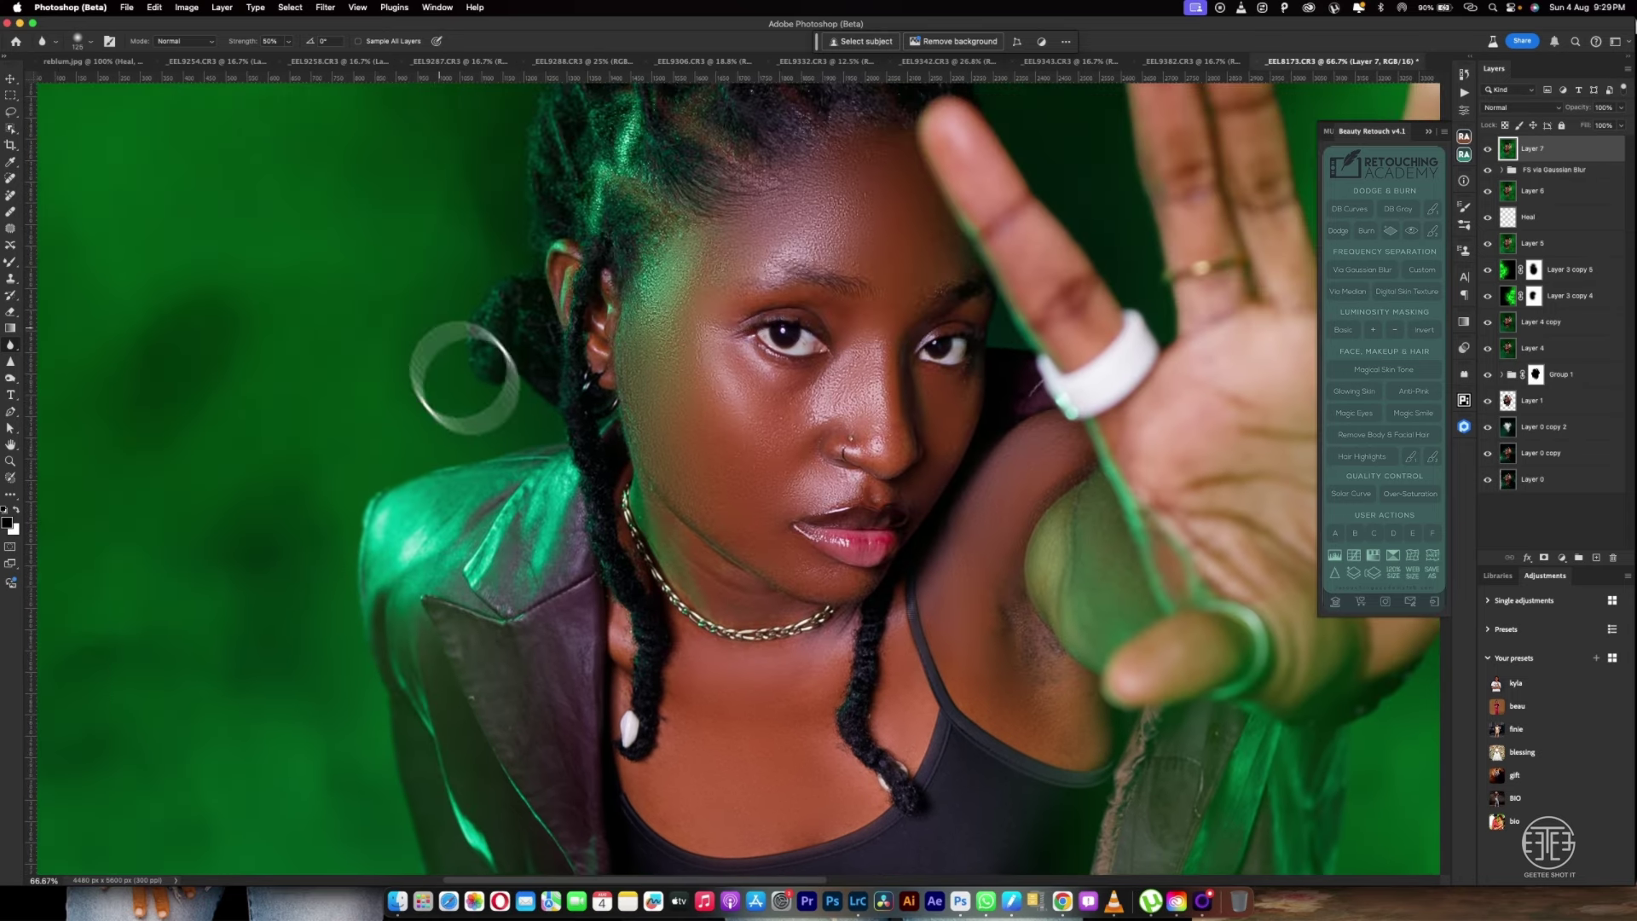
{"action": "mouse_move", "coordinate": [464, 377]}
{"action": "left_mouse_down"}
{"action": "mouse_move", "coordinate": [521, 222]}
{"action": "mouse_move", "coordinate": [484, 302]}
{"action": "mouse_move", "coordinate": [497, 366]}
{"action": "left_mouse_up"}
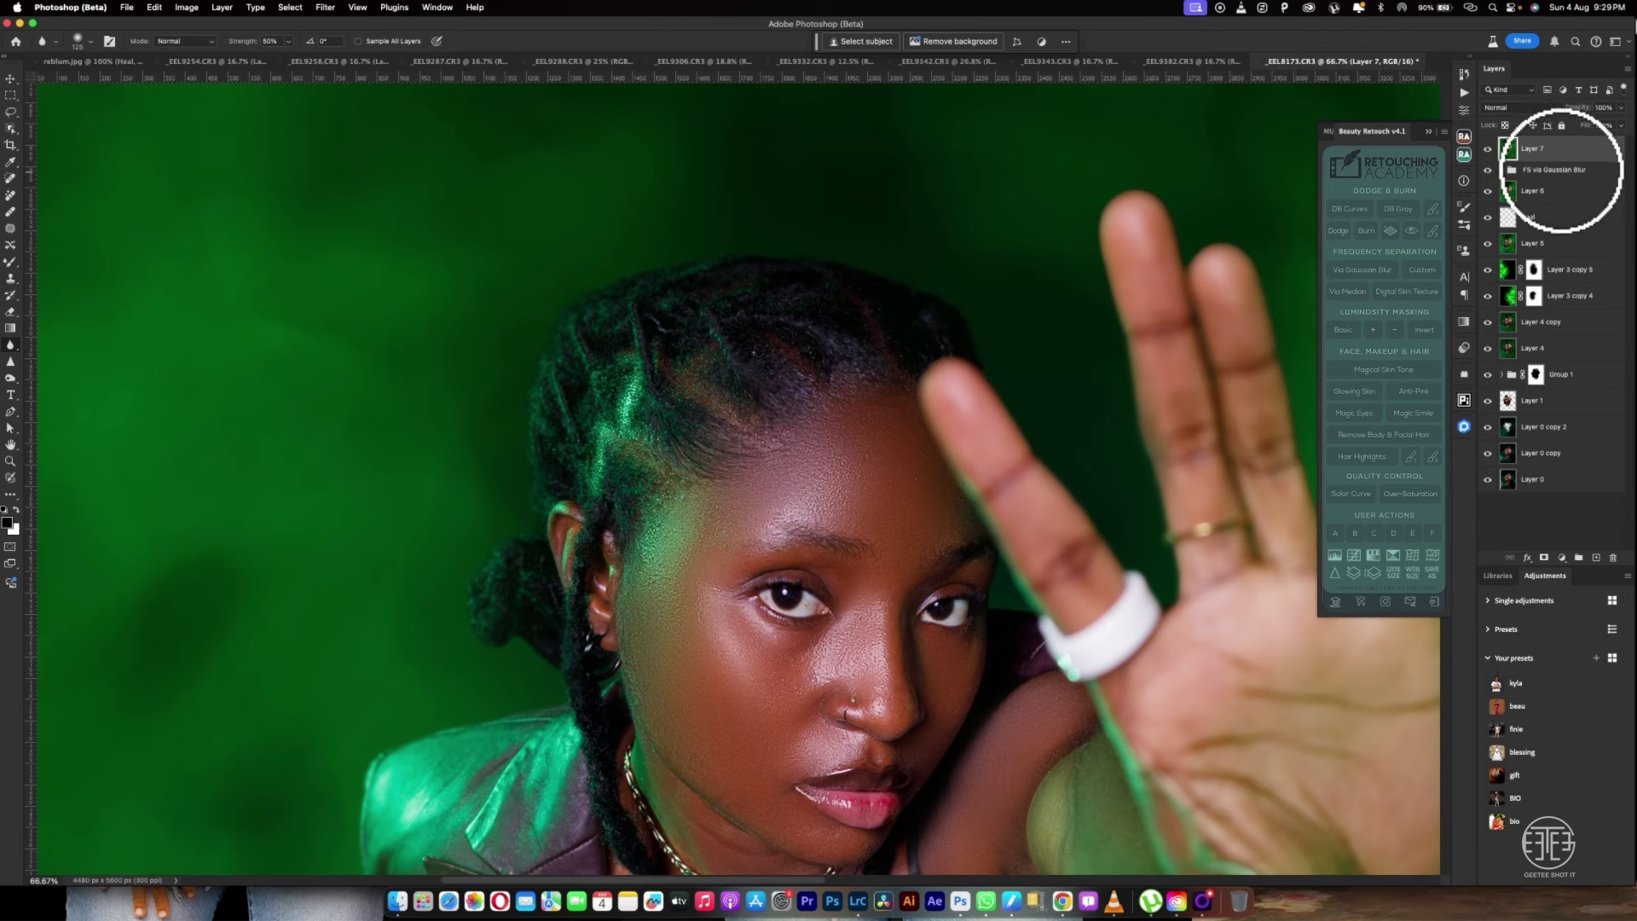
Refine the subject's shape in Liquify with a Forward Warp brush of size 250 and pressure 100, and apply it
{"action": "key", "text": "super+shift+x"}
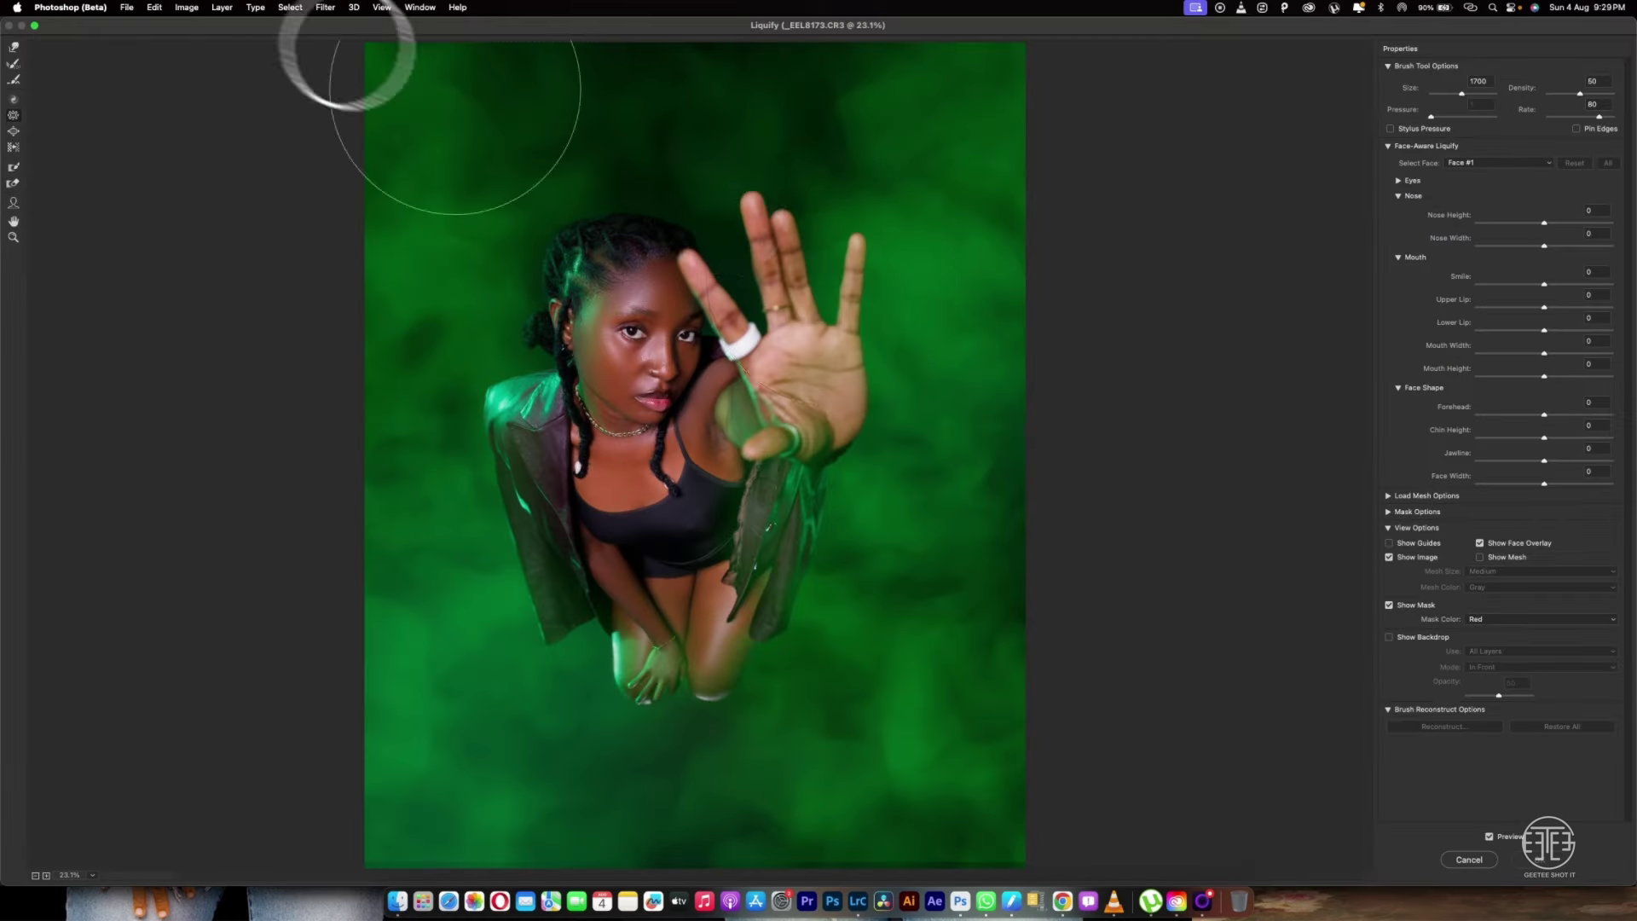
{"action": "key", "text": "super+="}
{"action": "key", "text": "super+="}
{"action": "key", "text": "super+="}
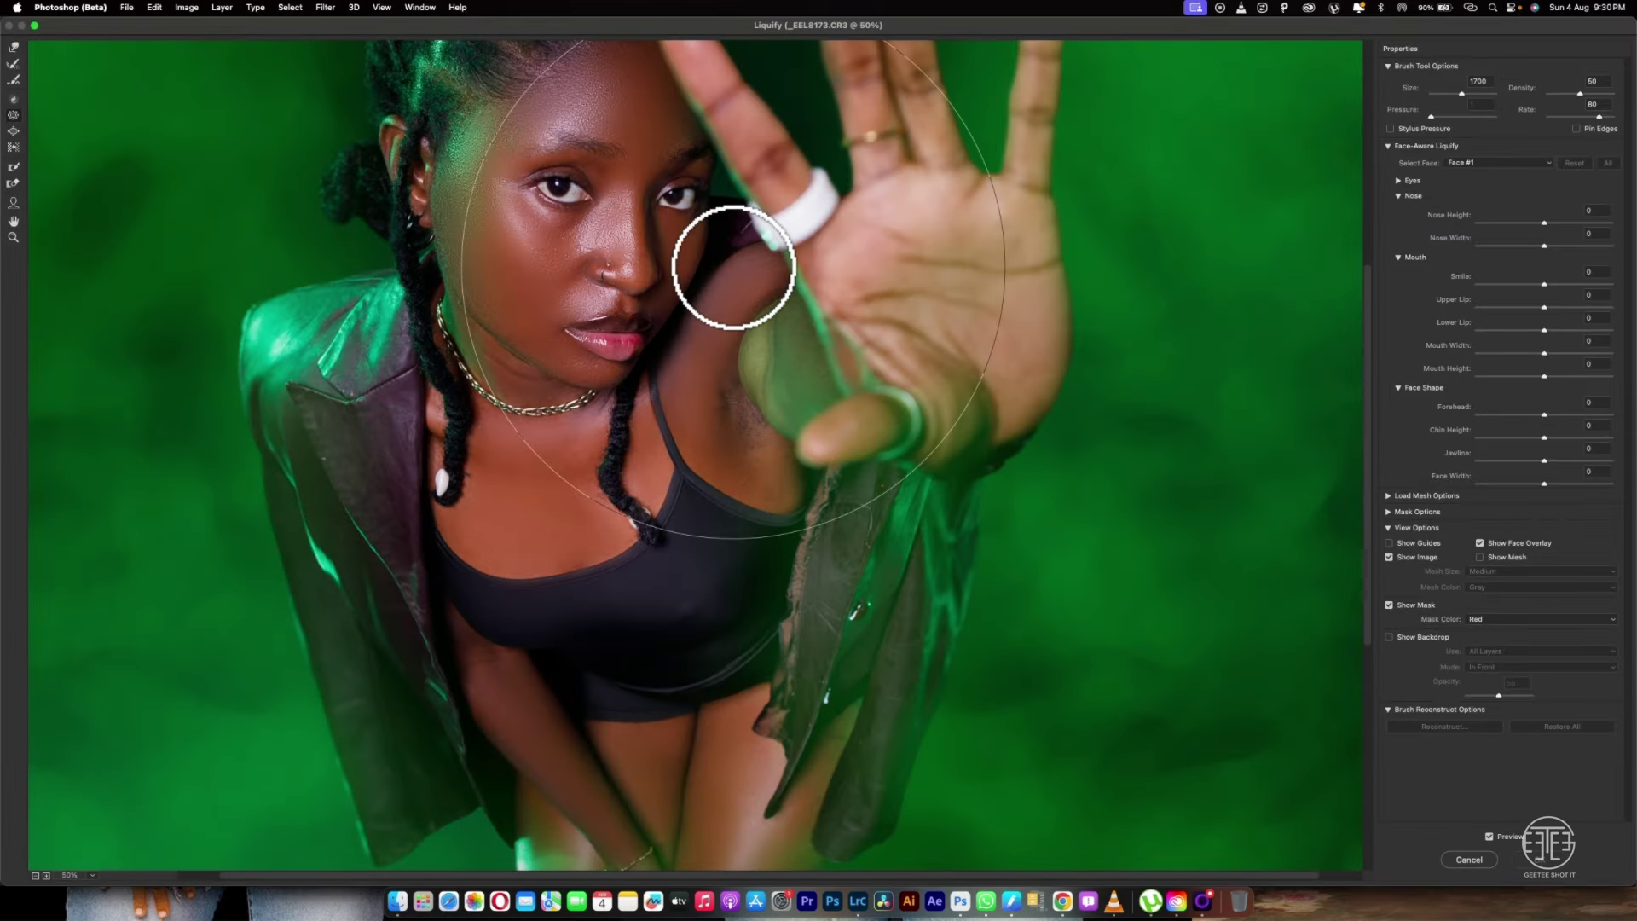
{"action": "left_click_drag", "start_coordinate": [771, 308], "coordinate": [791, 533]}
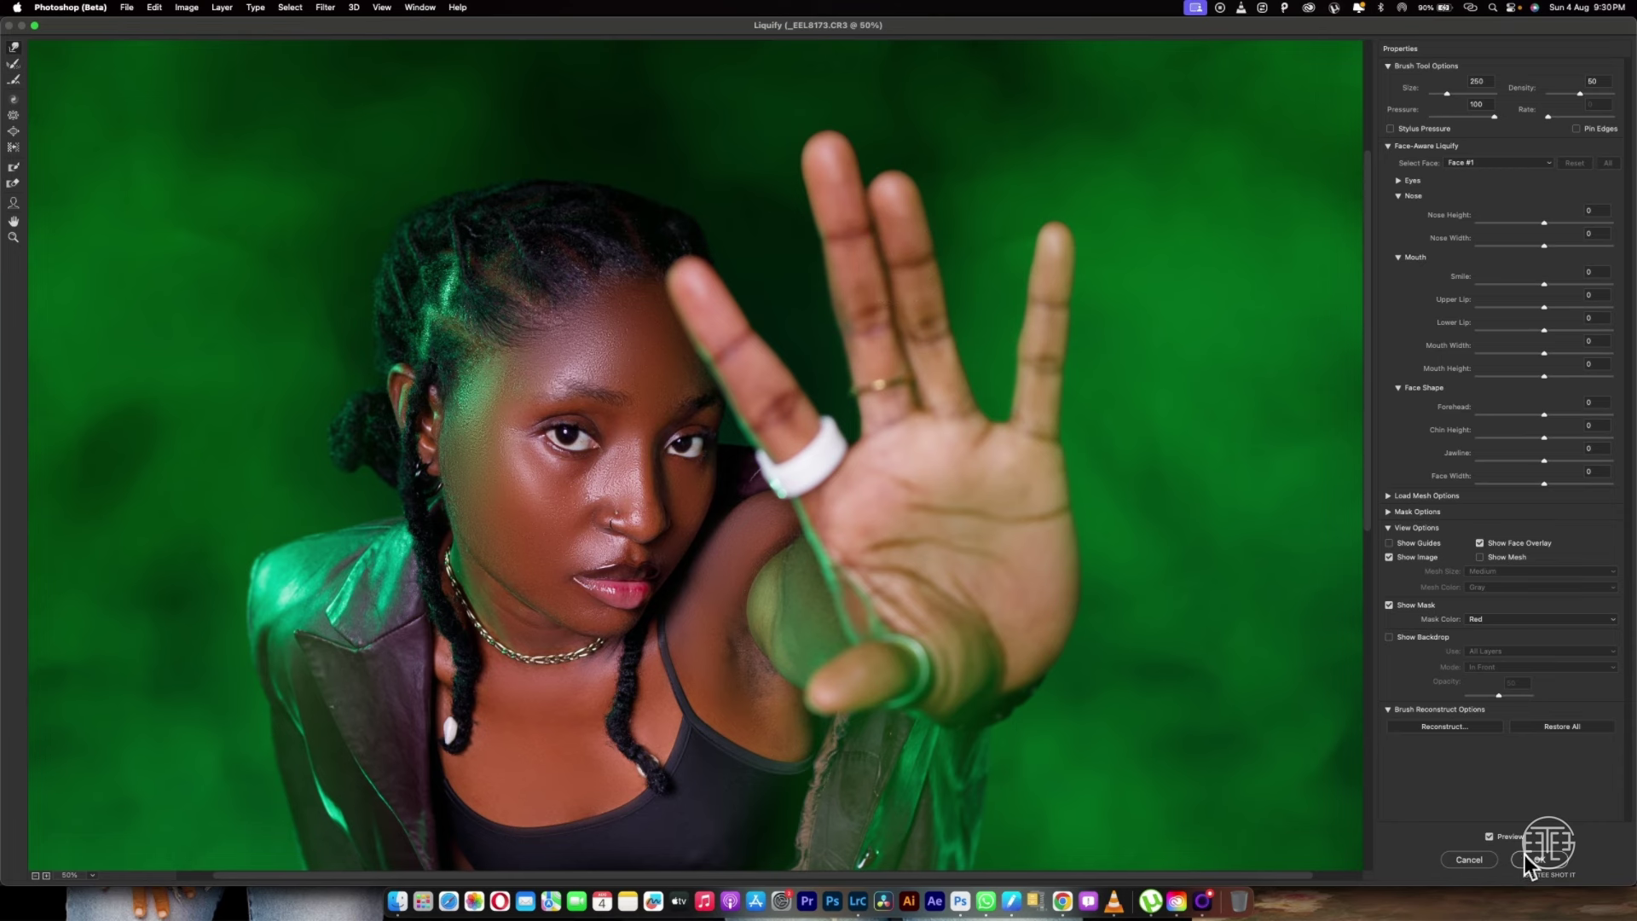
{"action": "left_click_drag", "start_coordinate": [1067, 25], "coordinate": [969, 38]}
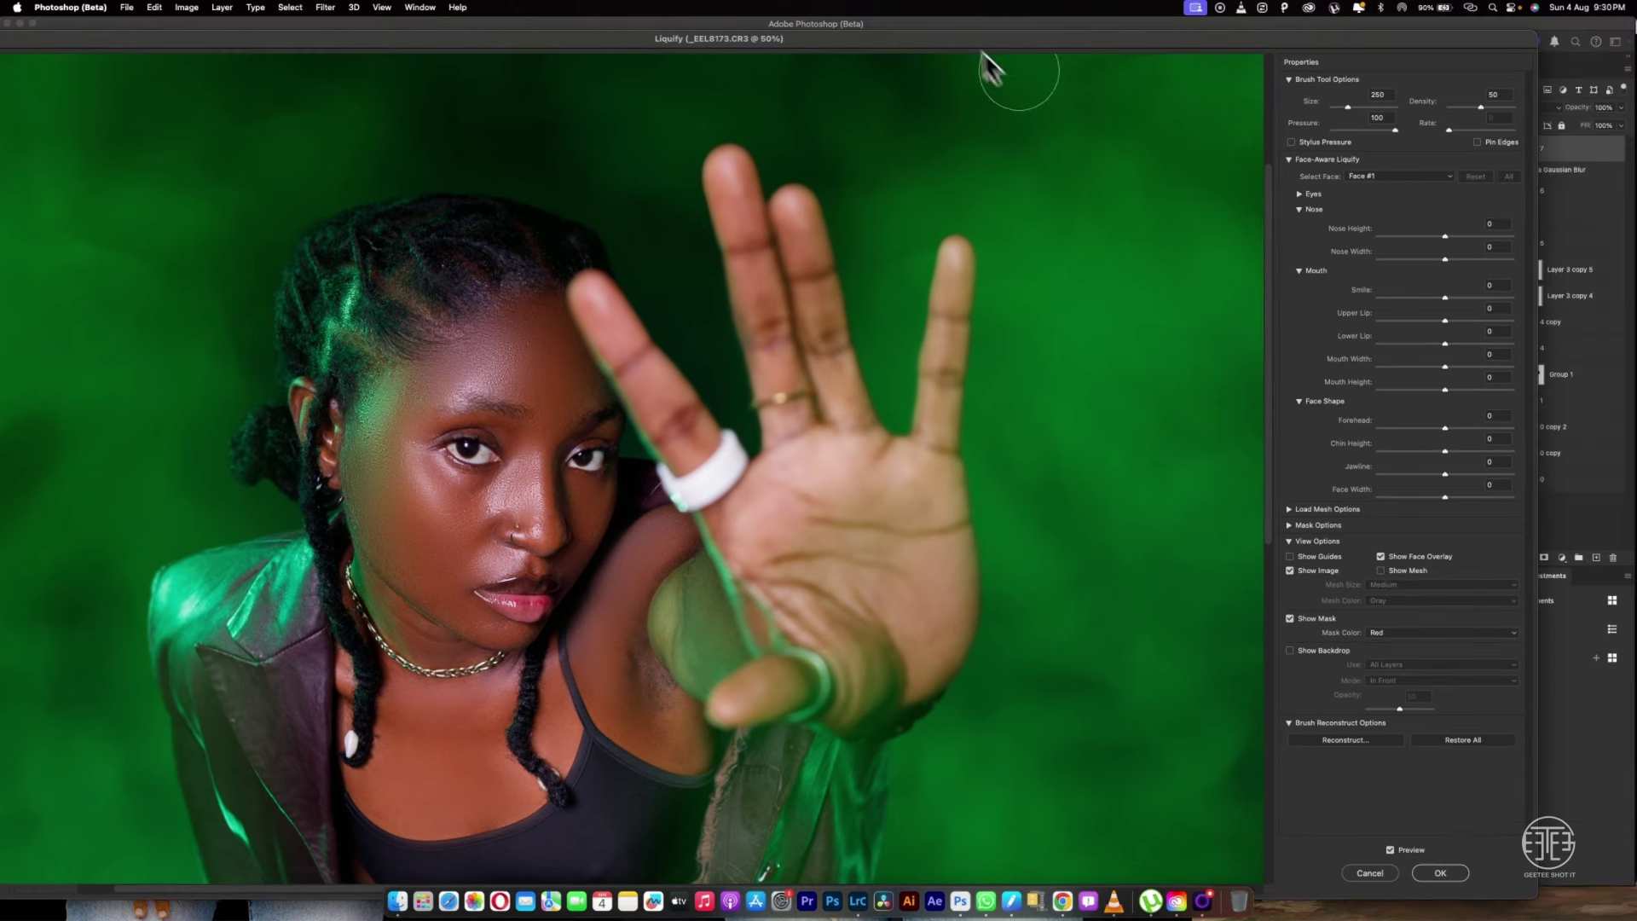
{"action": "left_click", "coordinate": [1438, 875]}
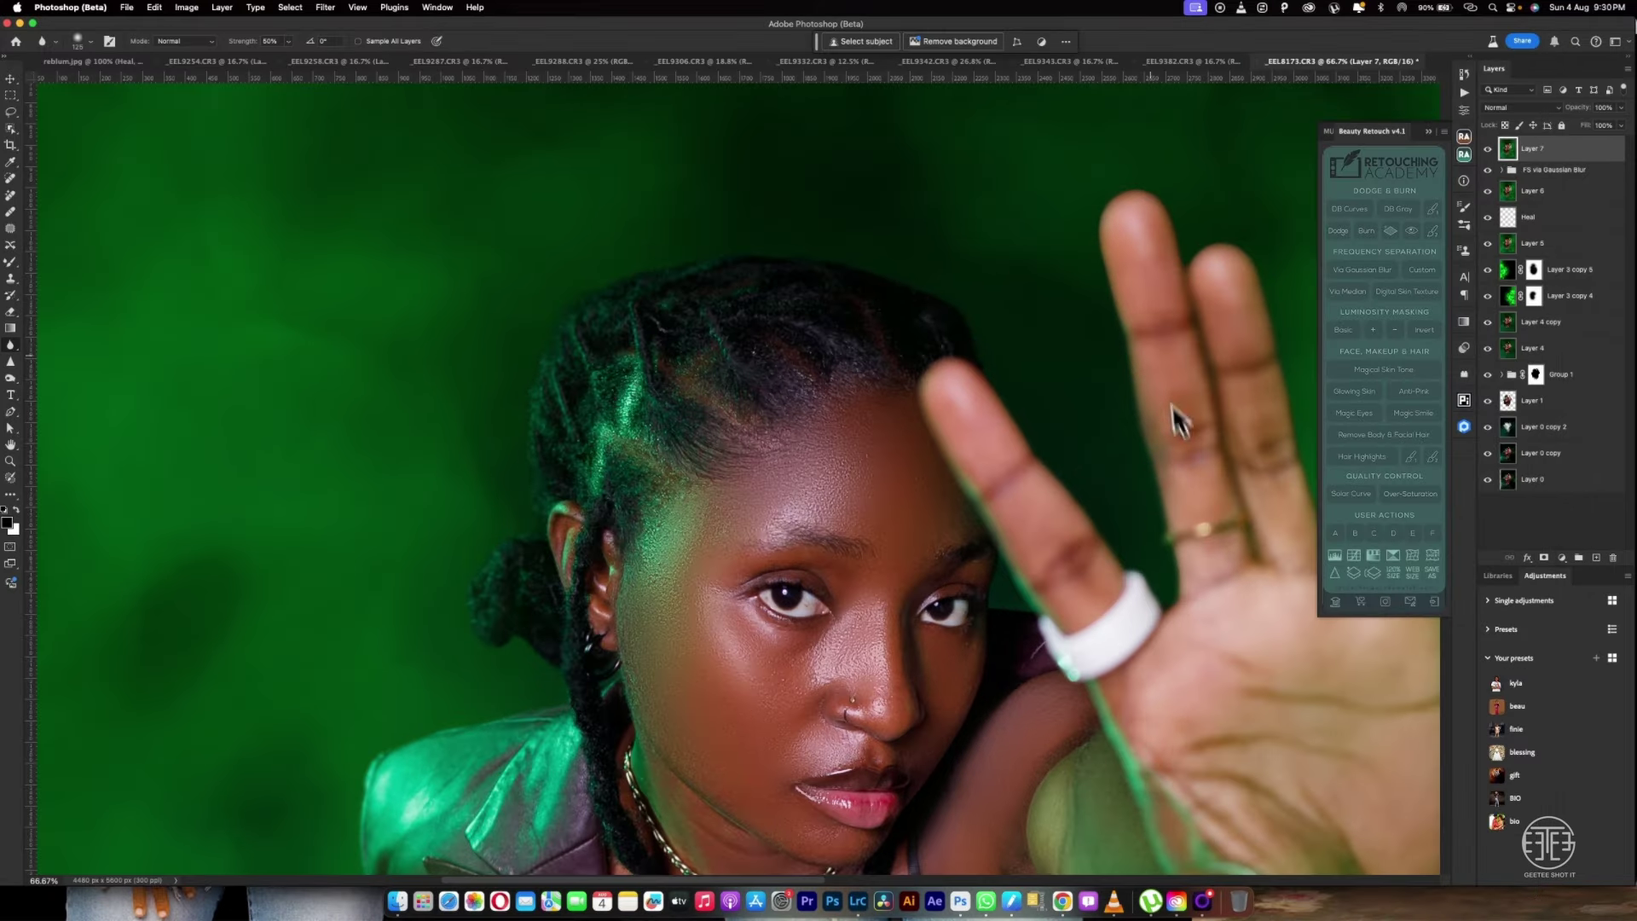
Soften the outline of the raised hand and its fingers with the Blur tool
{"action": "mouse_move", "coordinate": [1143, 364]}
{"action": "left_mouse_down"}
{"action": "mouse_move", "coordinate": [1133, 346]}
{"action": "mouse_move", "coordinate": [797, 294]}
{"action": "left_mouse_up"}
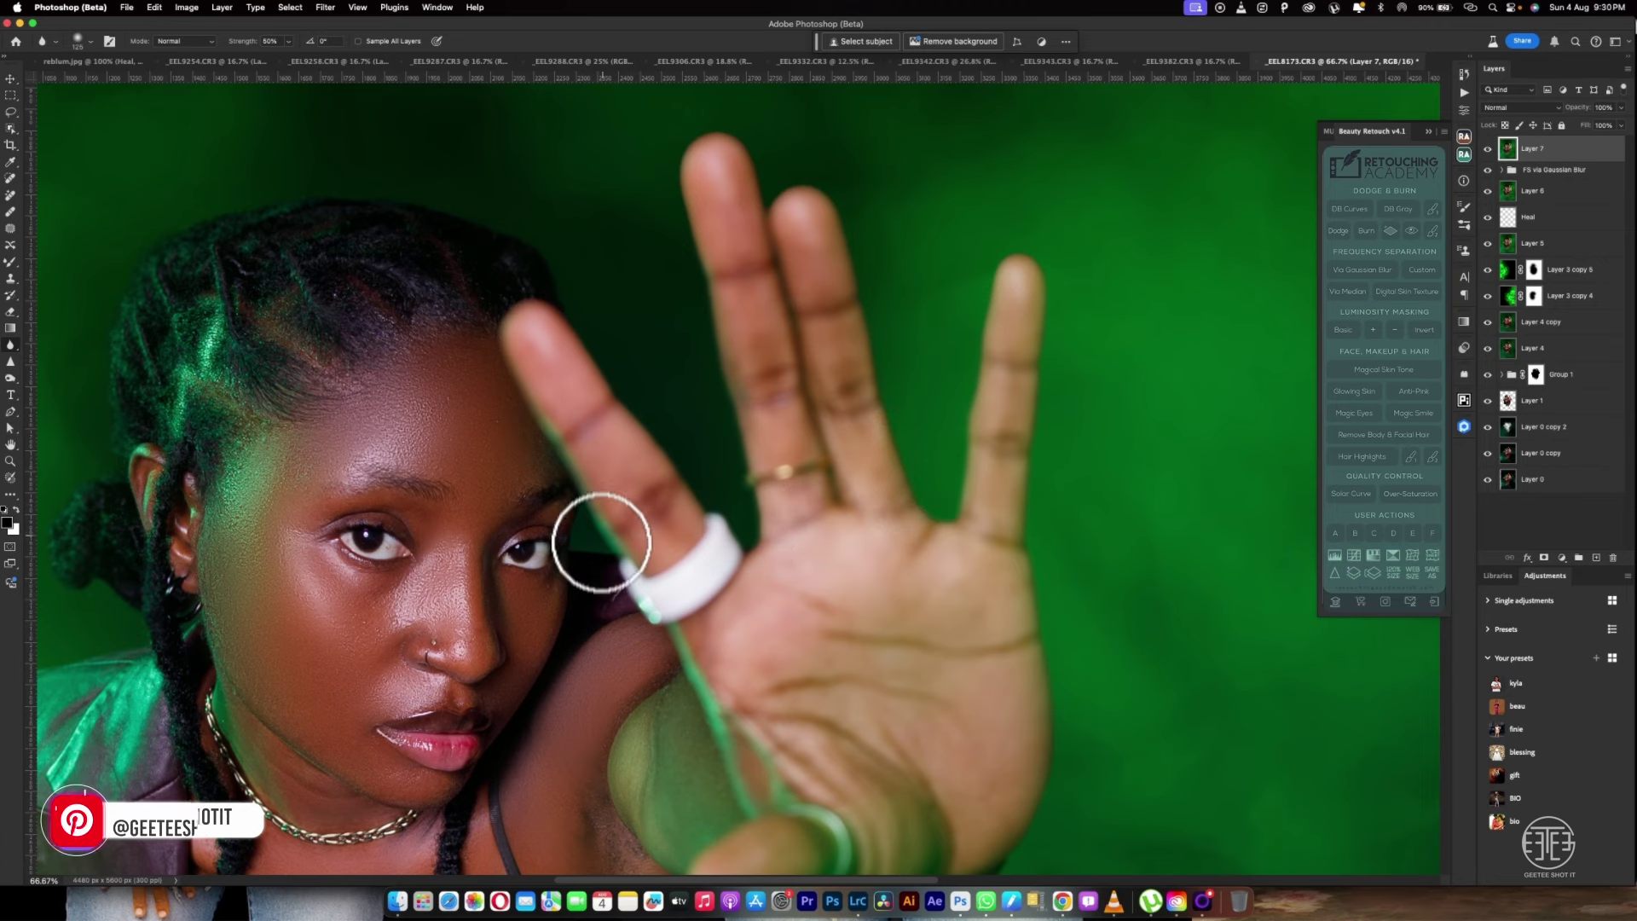
{"action": "left_click_drag", "start_coordinate": [621, 574], "coordinate": [924, 168]}
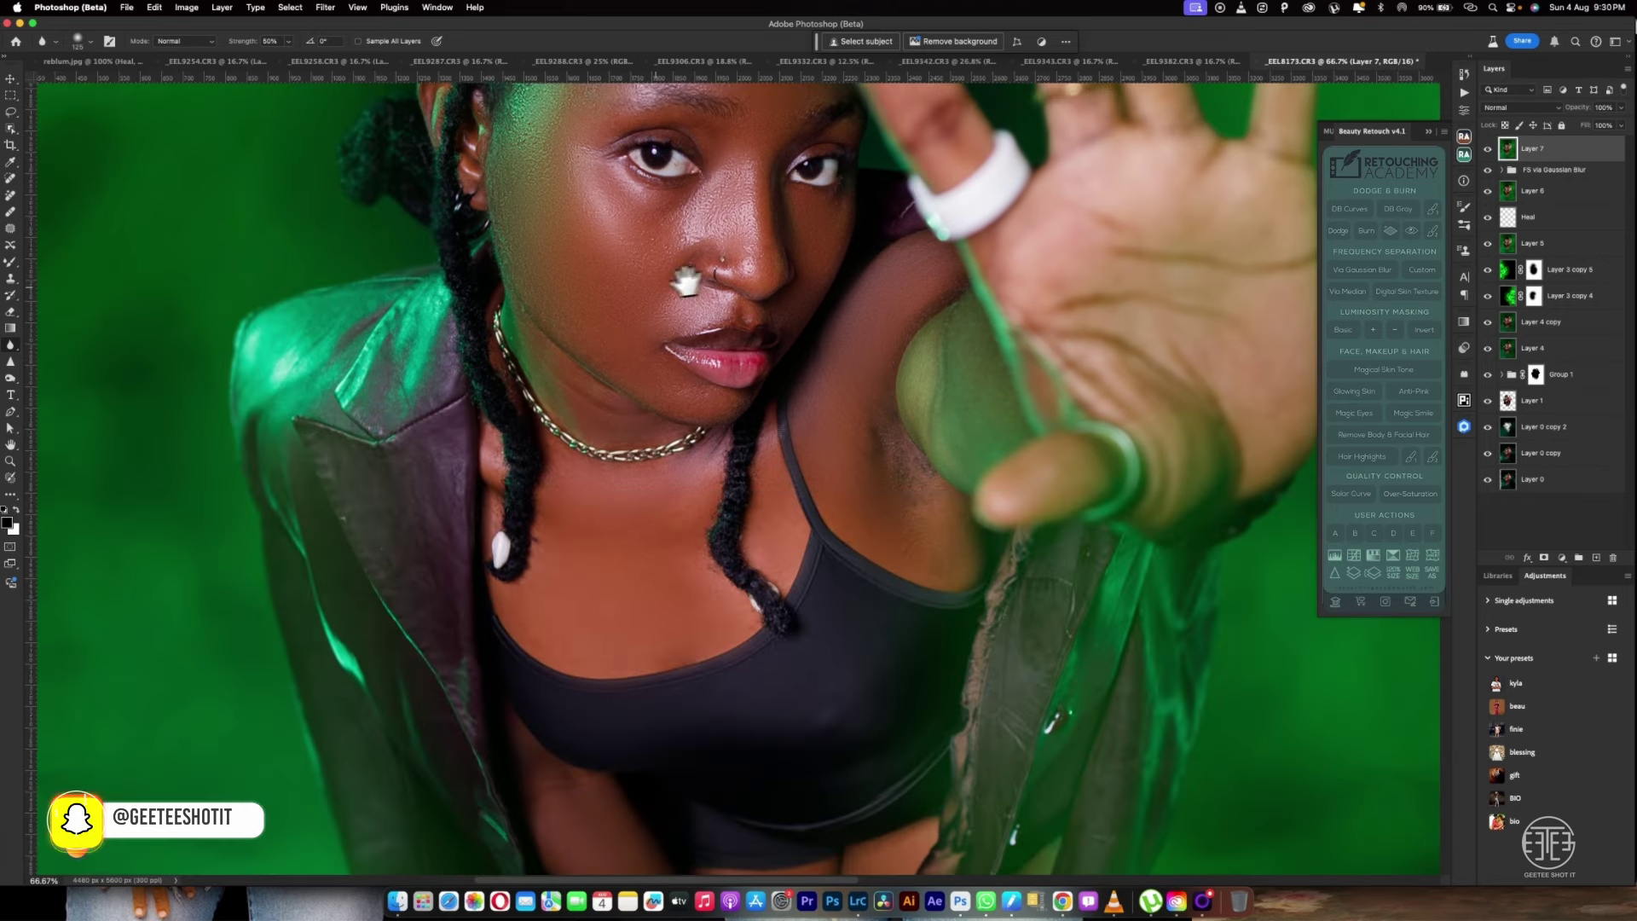
{"action": "key", "text": "super+minus"}
{"action": "scroll", "coordinate": [656, 285], "scroll_direction": "down", "scroll_amount": 3}
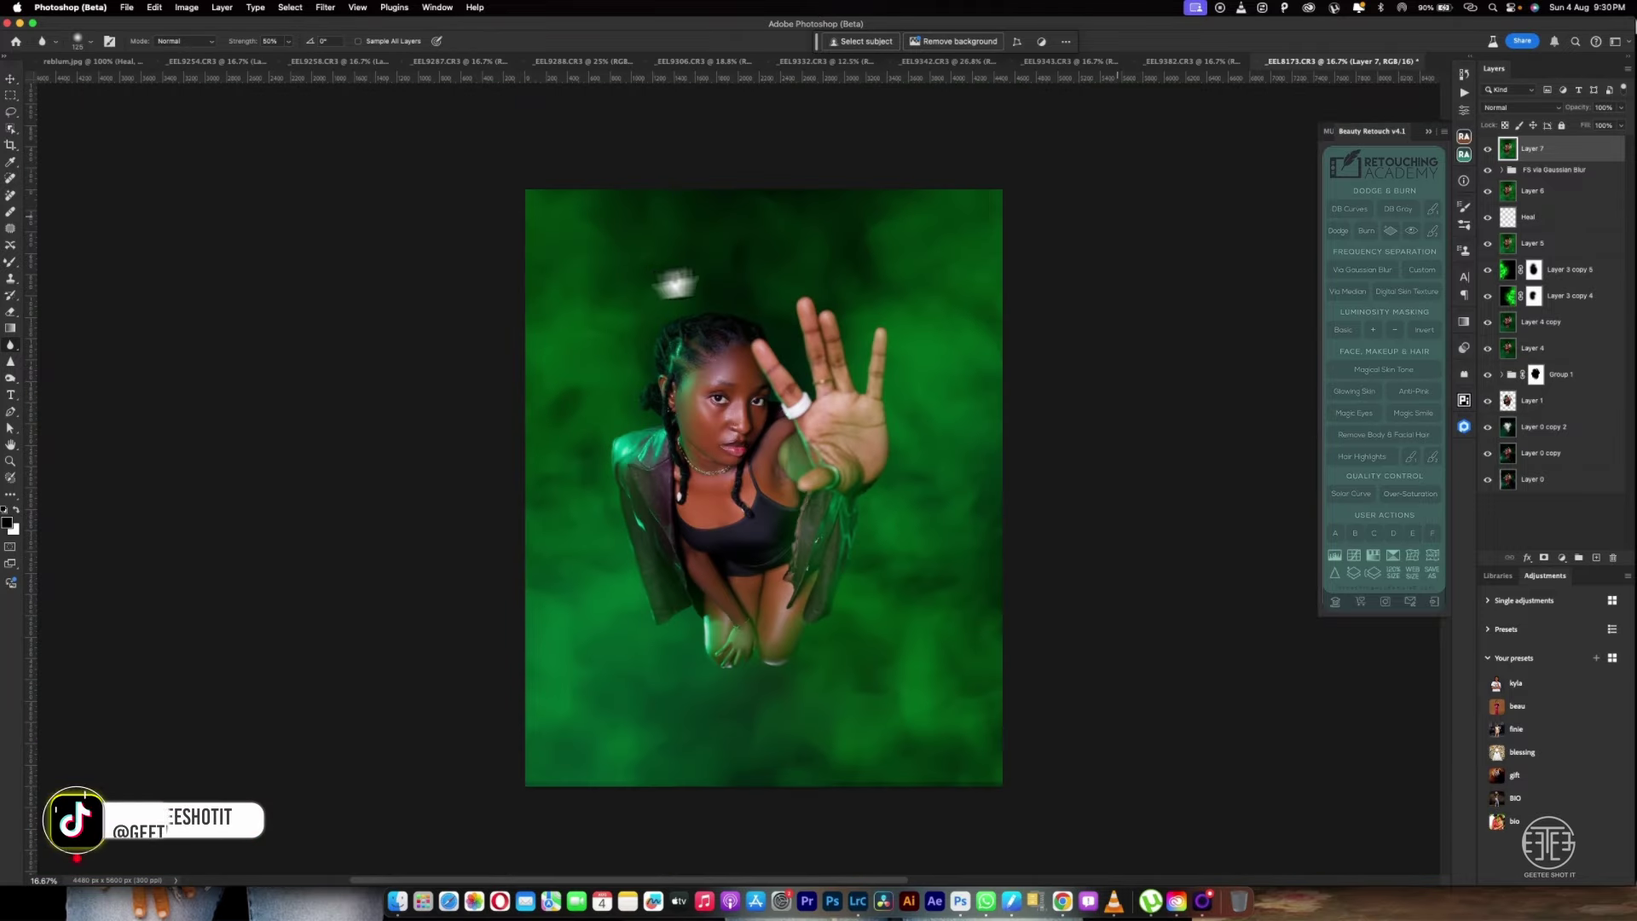
Duplicate the top layer and apply the Reblum filter to the copy with the Fashion style, full General intensity and minimum Texture
{"action": "left_click", "coordinate": [325, 8]}
{"action": "left_click", "coordinate": [1539, 156]}
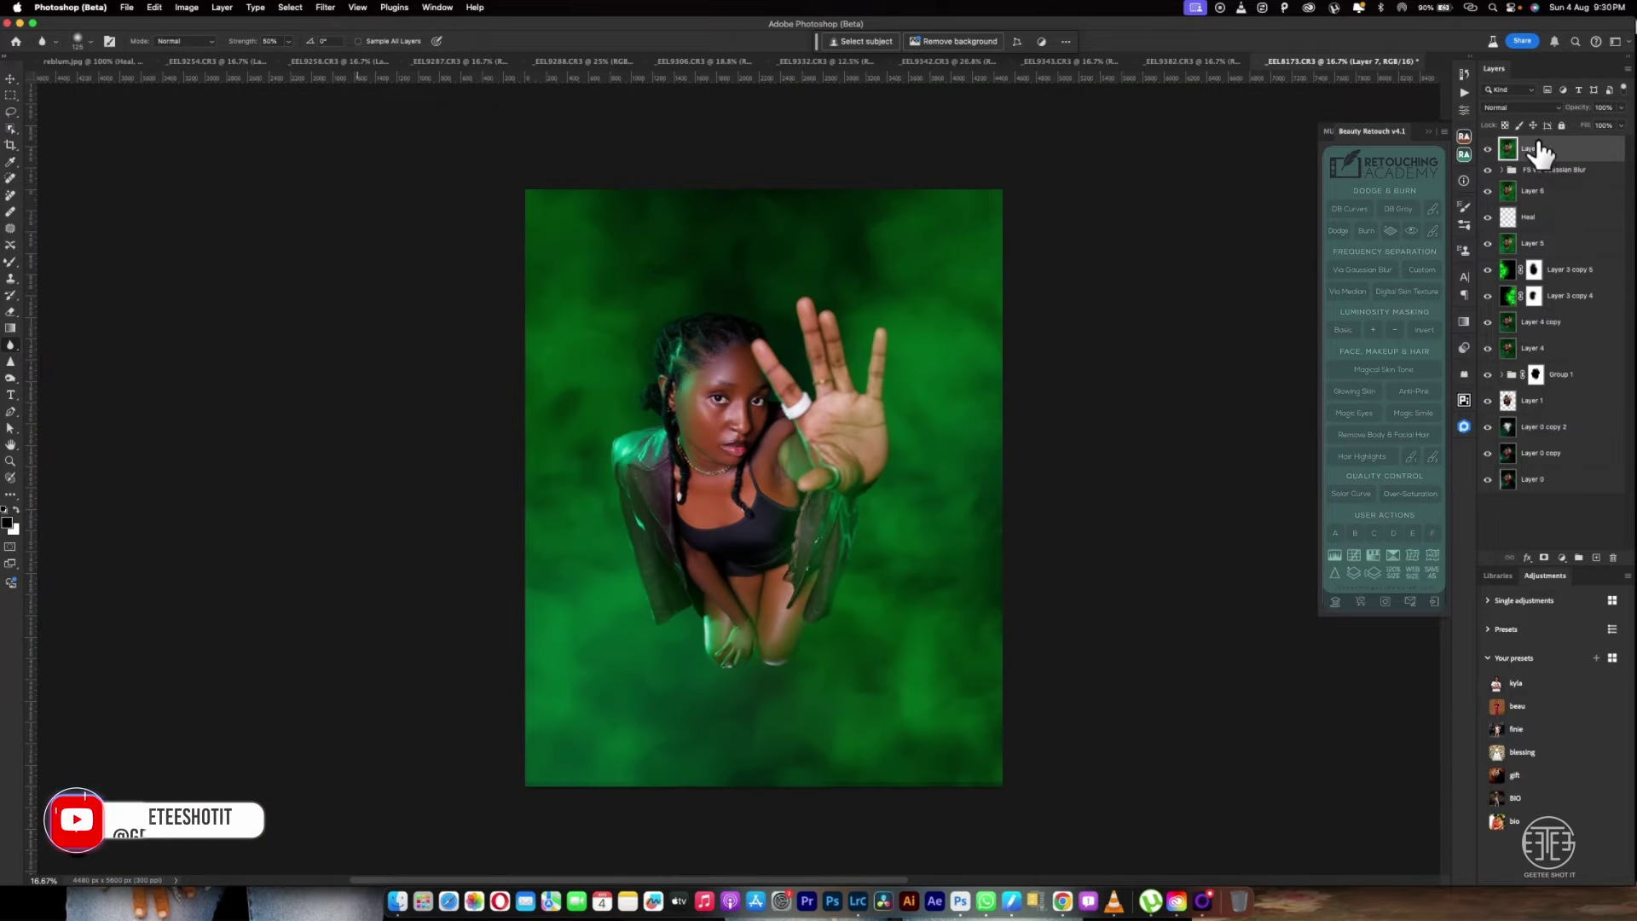
{"action": "key", "text": "super+j"}
{"action": "left_click", "coordinate": [325, 8]}
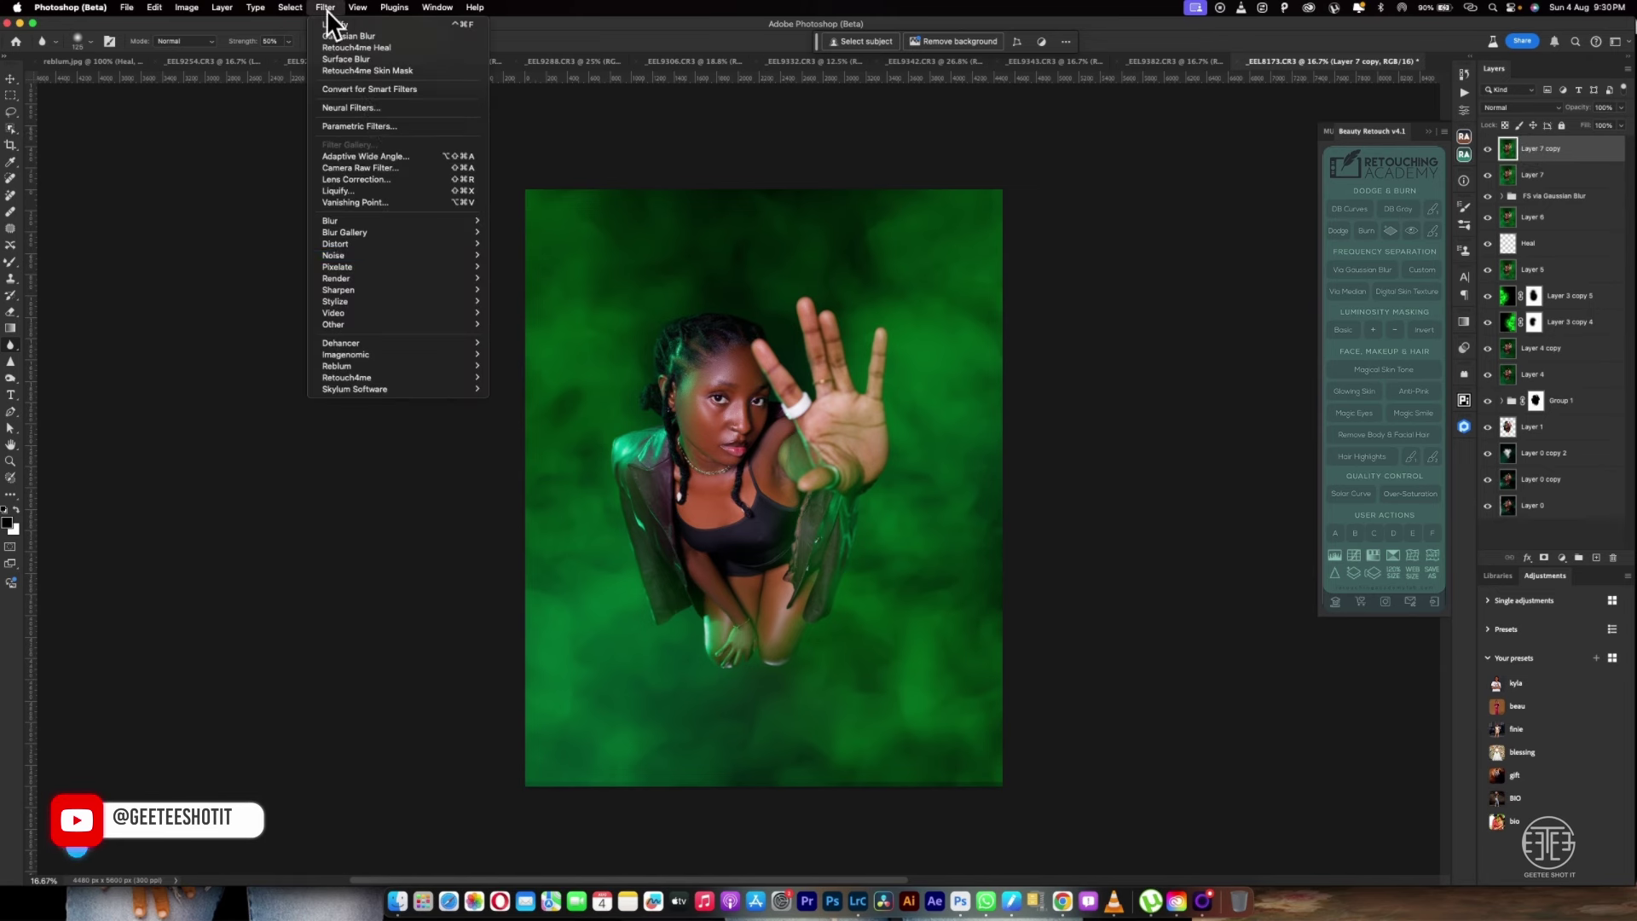
{"action": "left_click", "coordinate": [565, 368]}
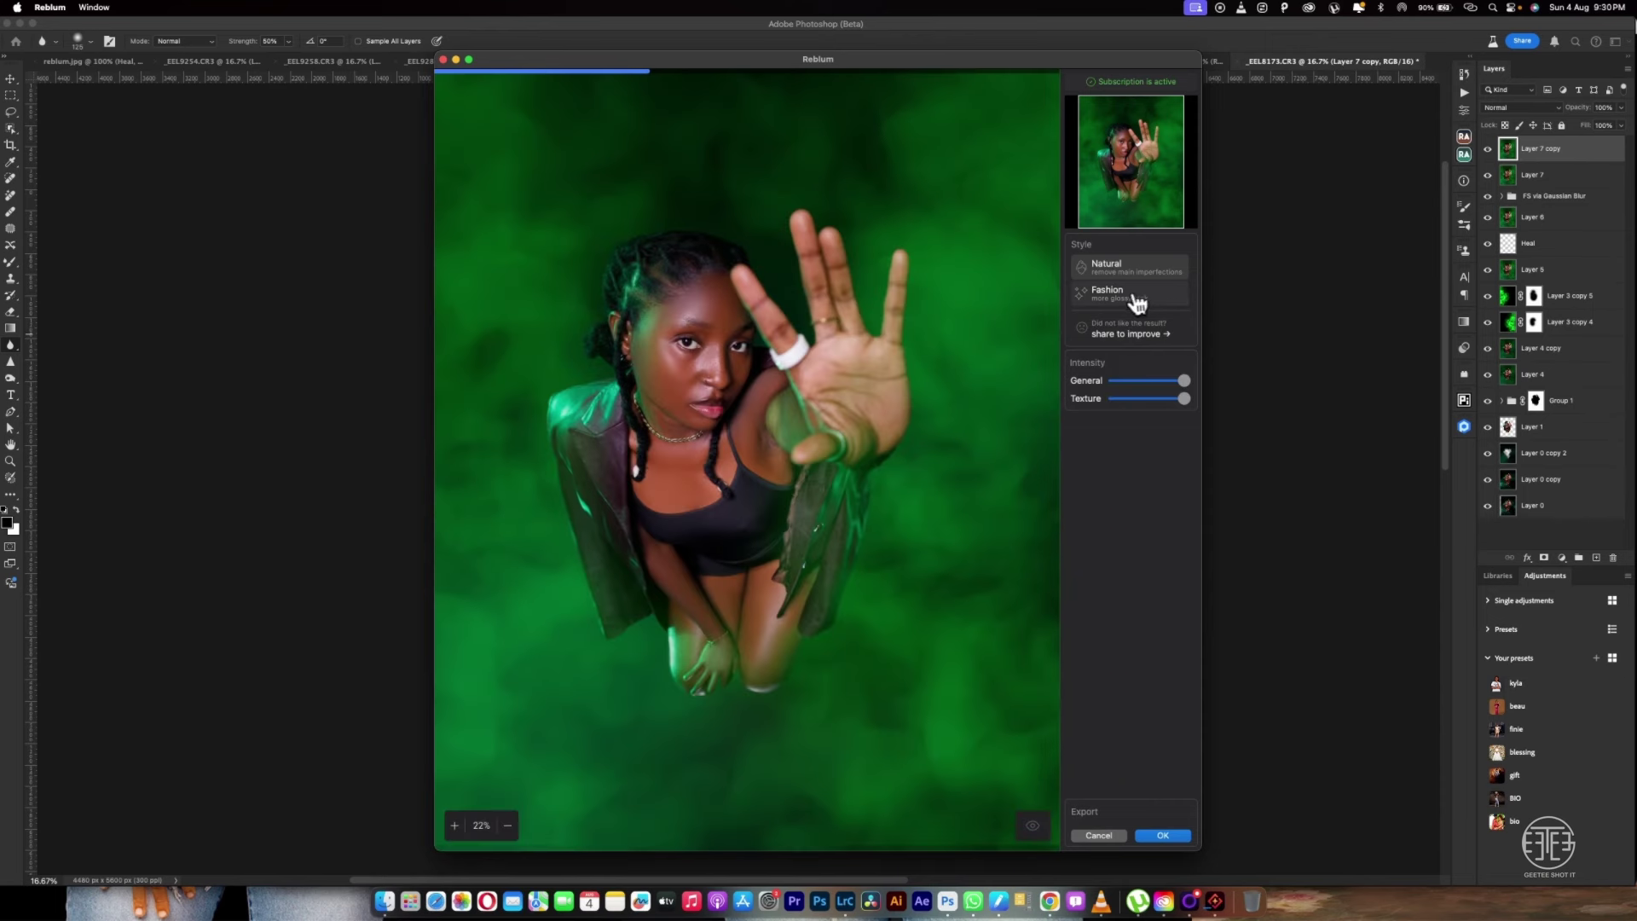
{"action": "left_click", "coordinate": [1139, 300]}
{"action": "left_click_drag", "start_coordinate": [1185, 399], "coordinate": [1097, 406]}
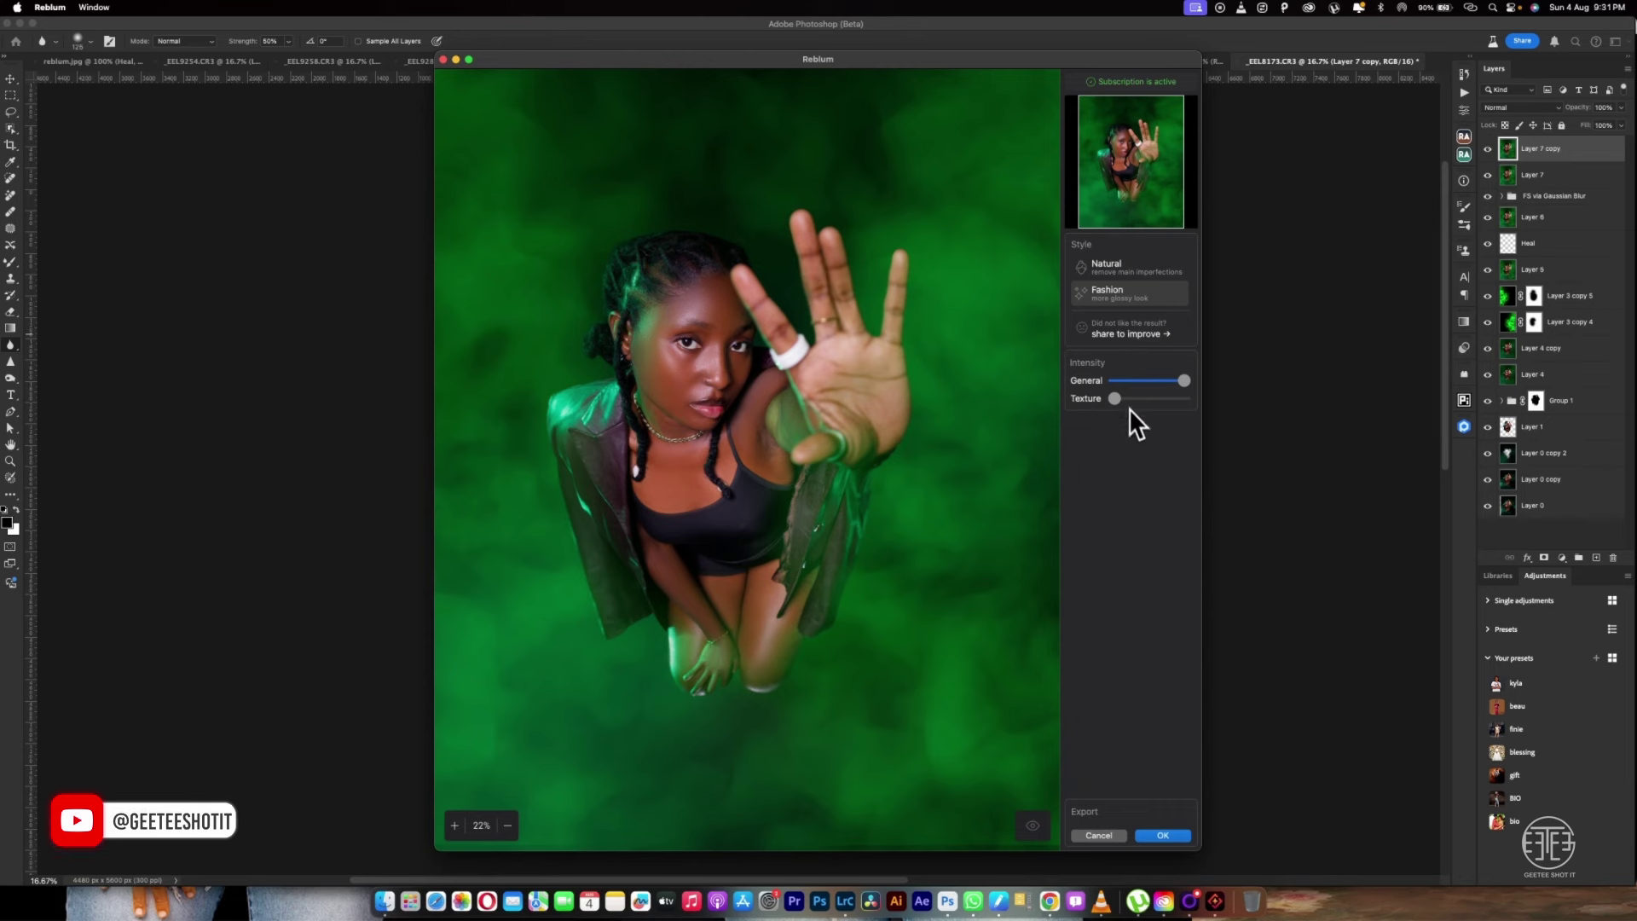
{"action": "left_click", "coordinate": [1162, 834]}
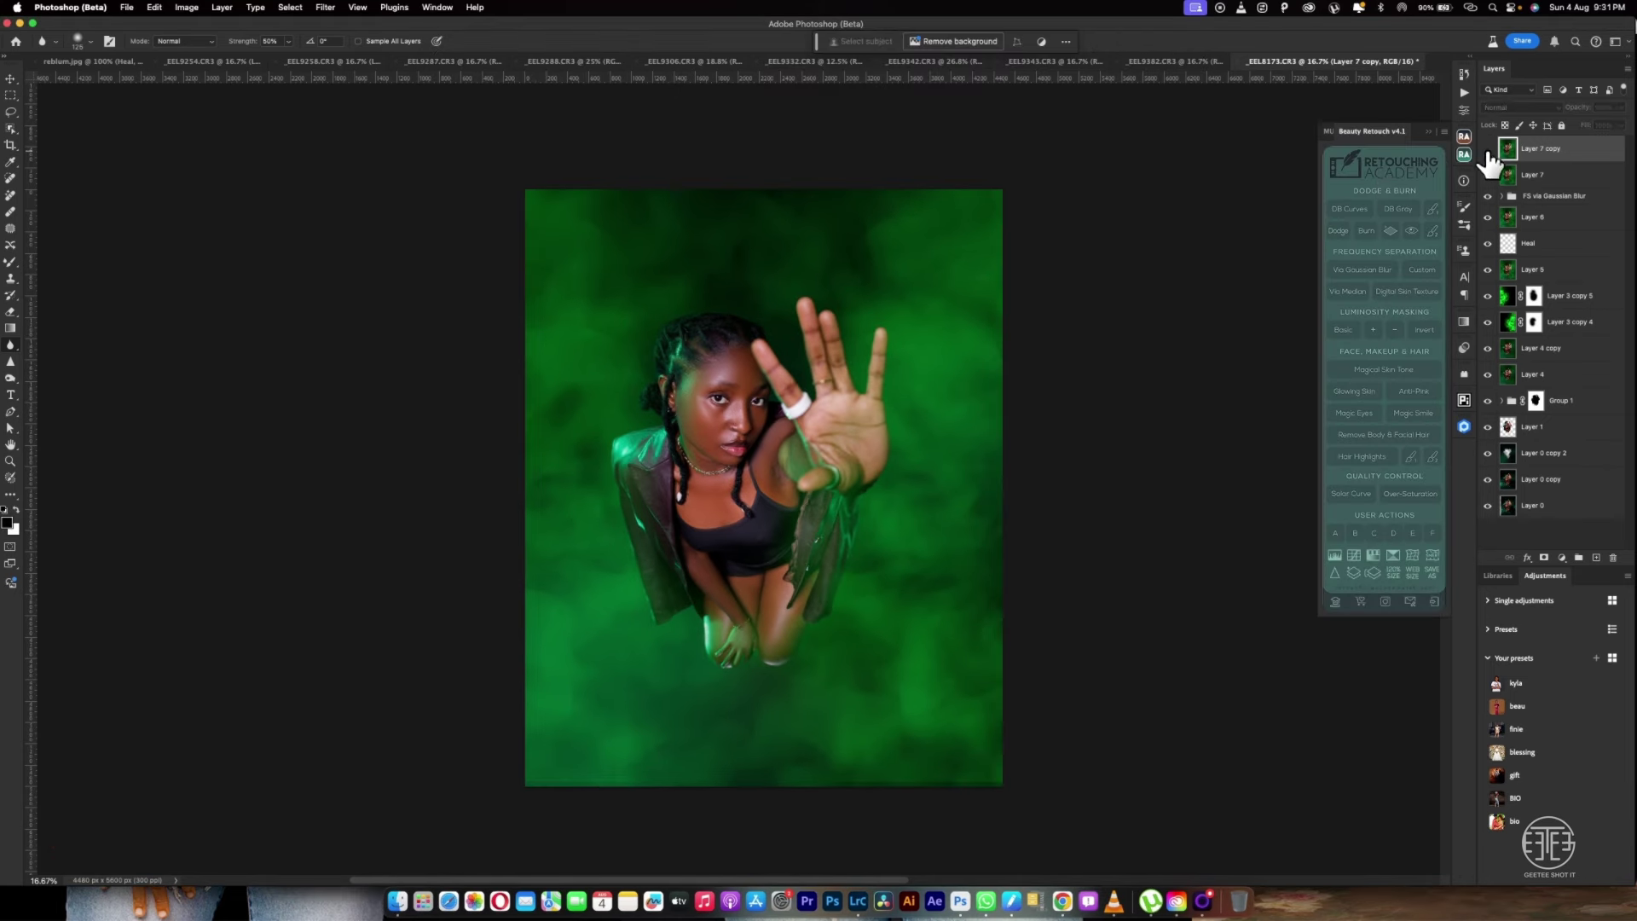
Compare the portrait with and without the Reblum-retouched layer and add a white layer mask to it, with the Brush tool active
{"action": "left_click", "coordinate": [1488, 150]}
{"action": "key", "text": "super+minus"}
{"action": "key", "text": "super+minus"}
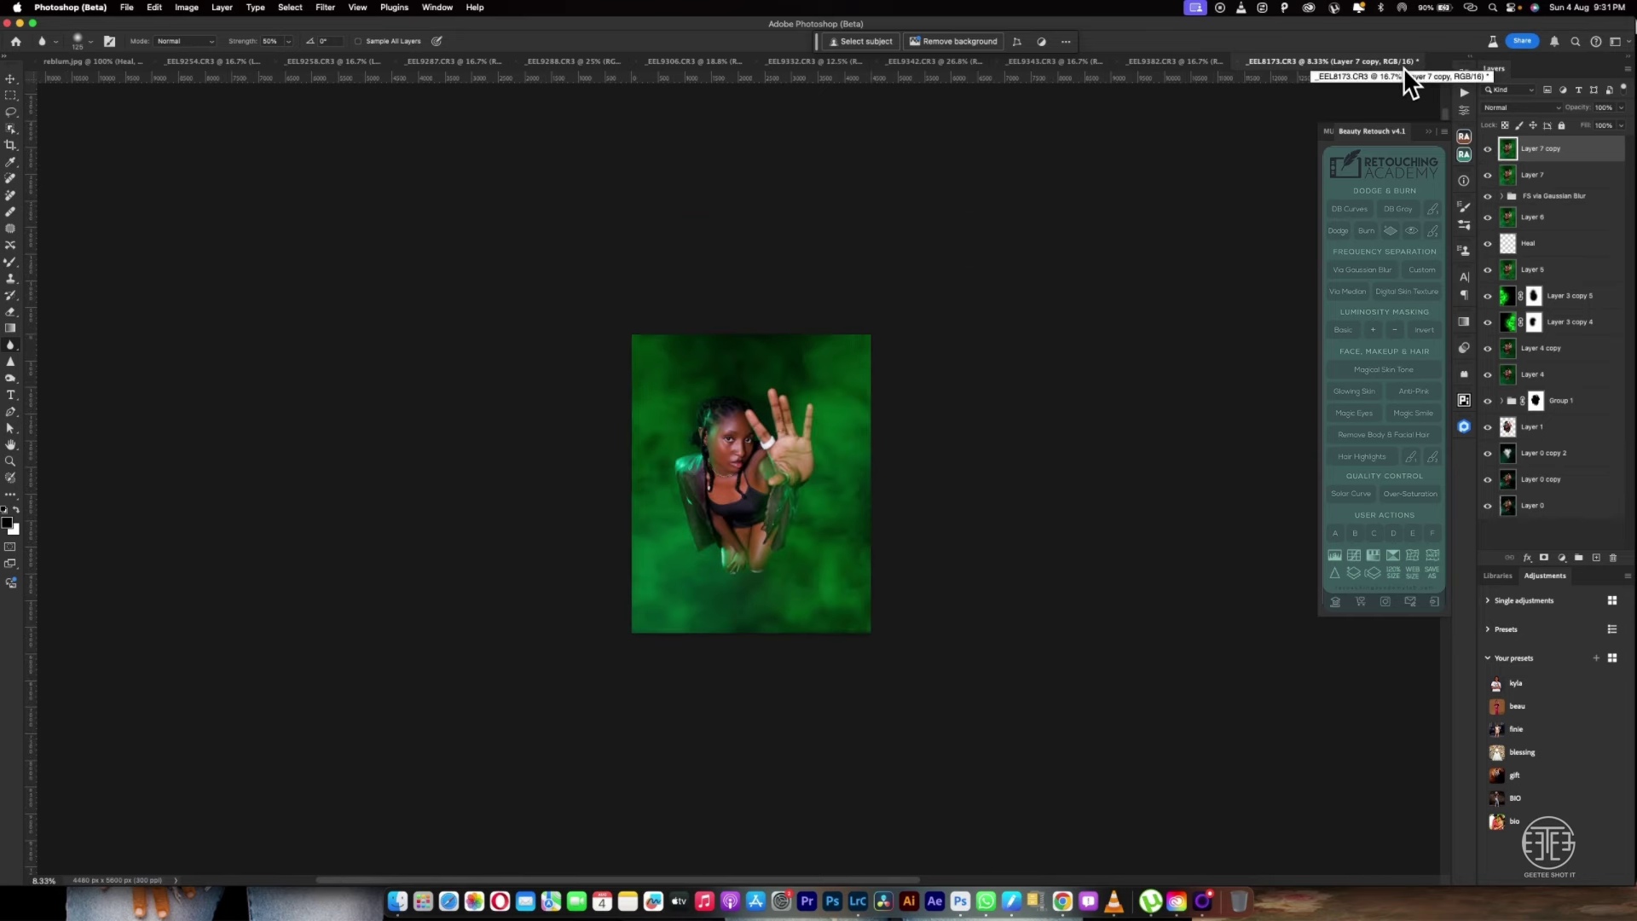
{"action": "key", "text": "super+plus"}
{"action": "key", "text": "super+plus"}
{"action": "key", "text": "super+plus"}
{"action": "key", "text": "super+equal"}
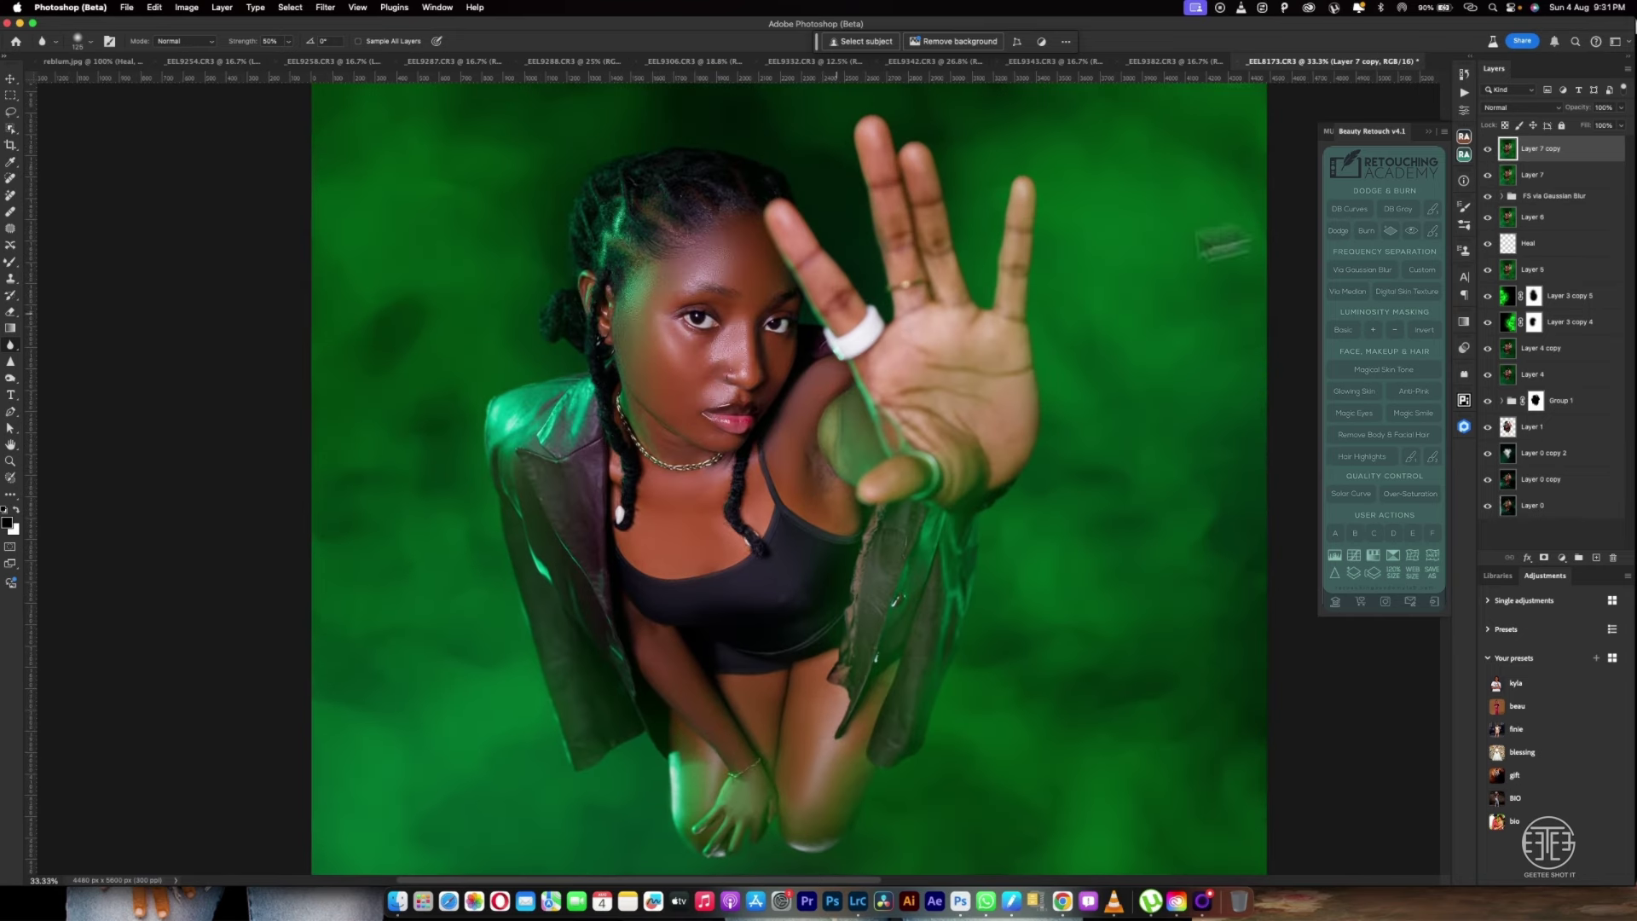
{"action": "left_click", "coordinate": [1544, 558]}
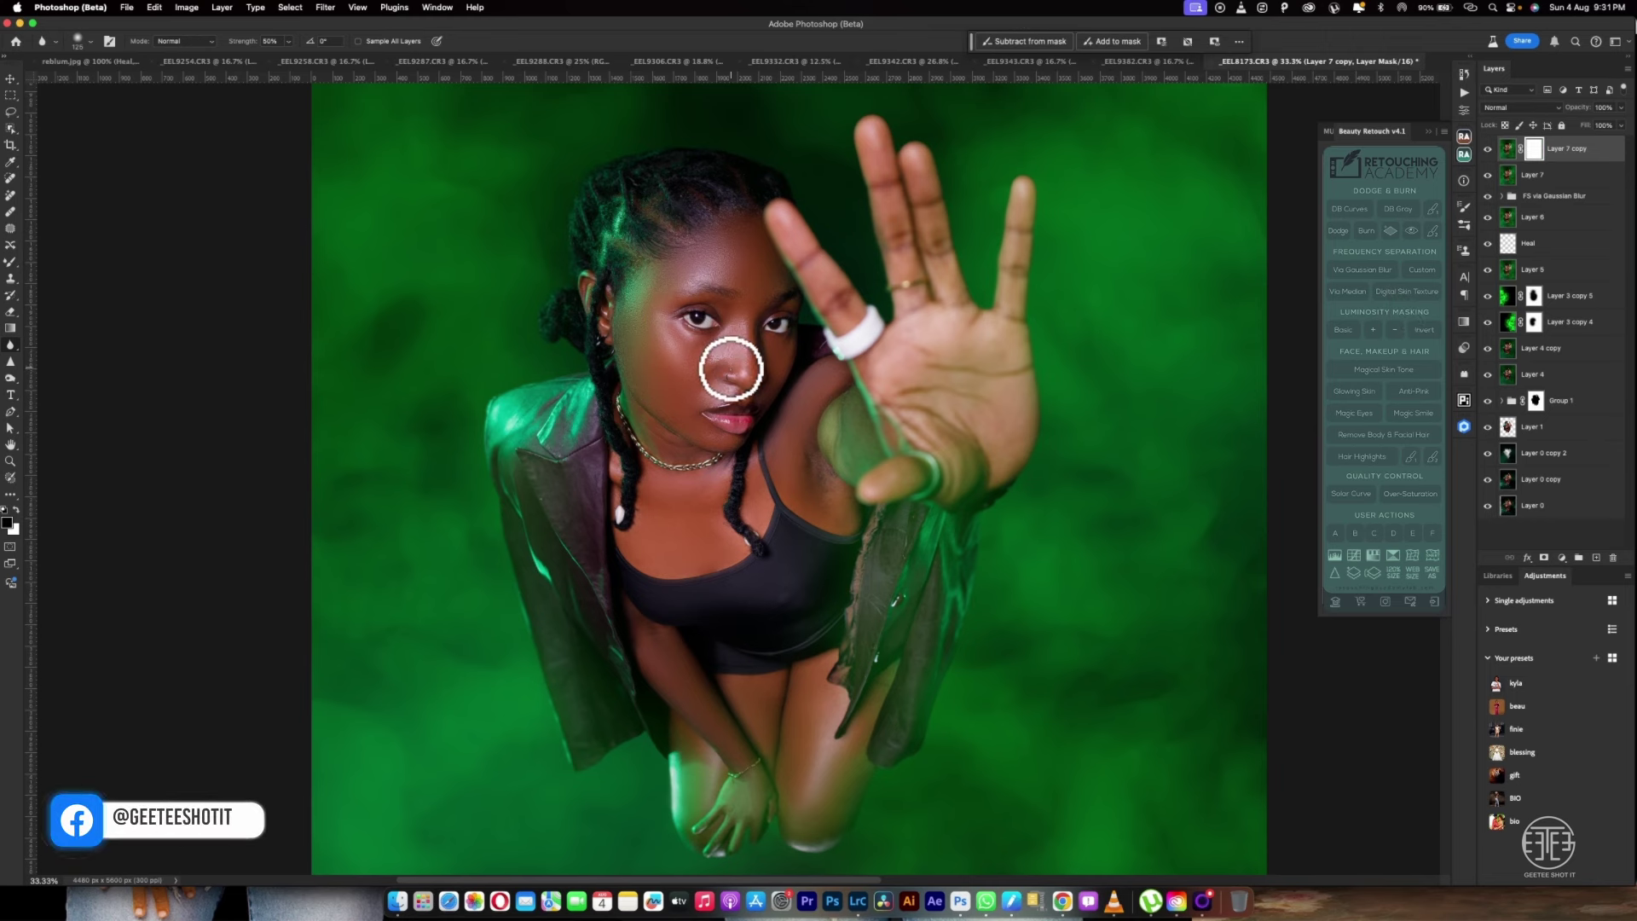
{"action": "key", "text": "b"}
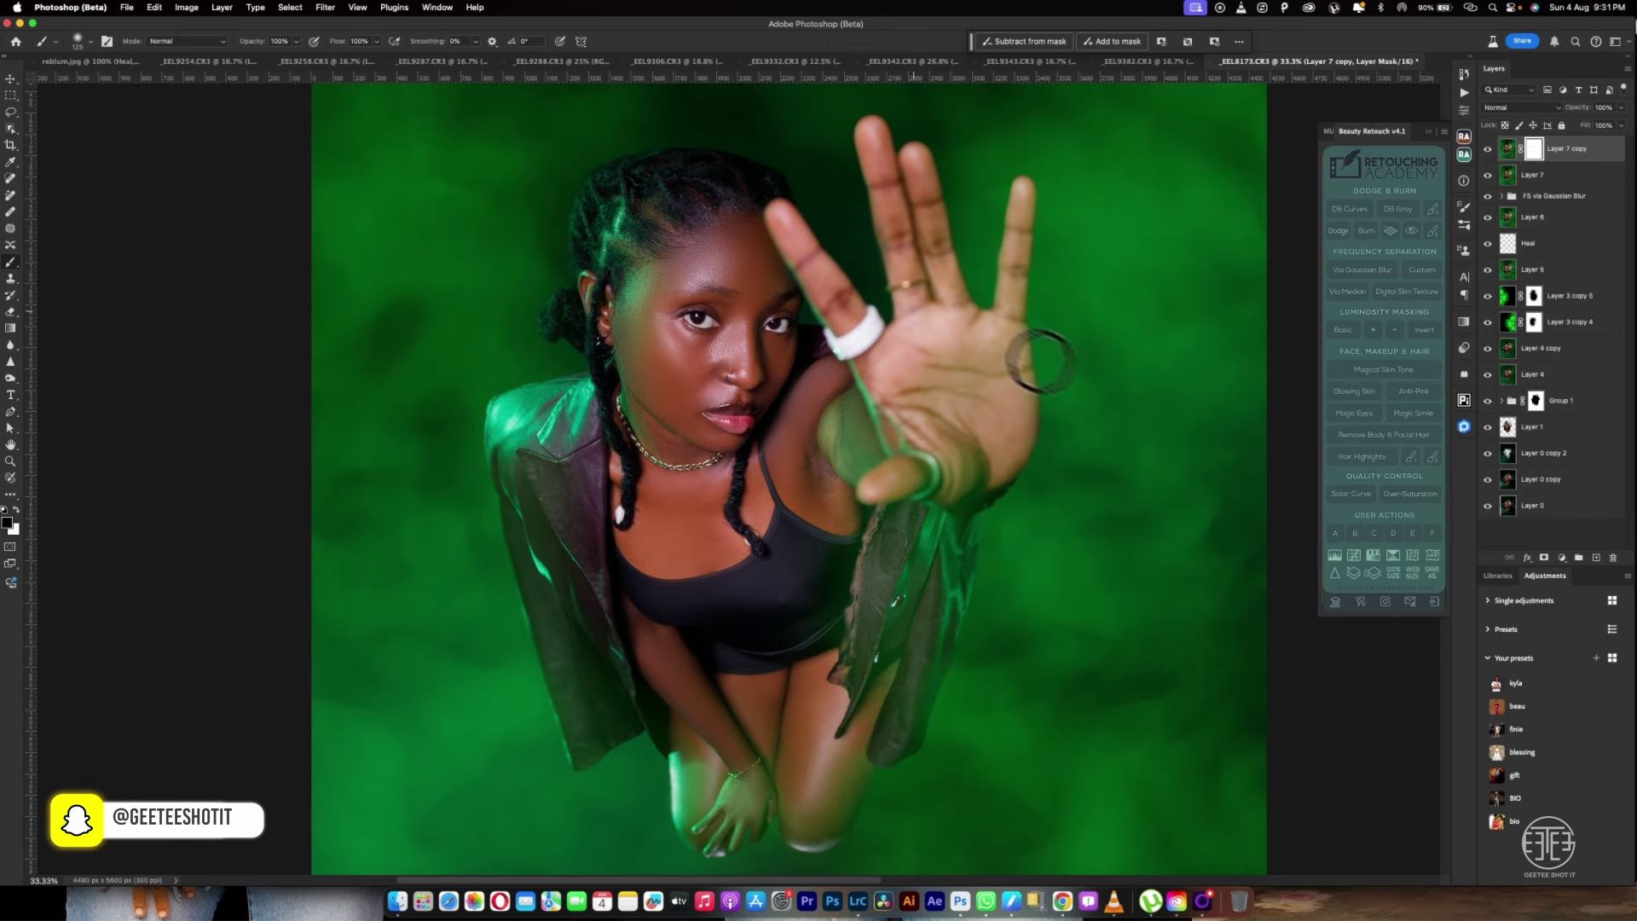
Compare the whole edited portrait with the original photo by isolating Layer 0 and restoring all layers
{"action": "key", "text": "super+minus"}
{"action": "key", "text": "super+minus"}
{"action": "key", "text": "super+minus"}
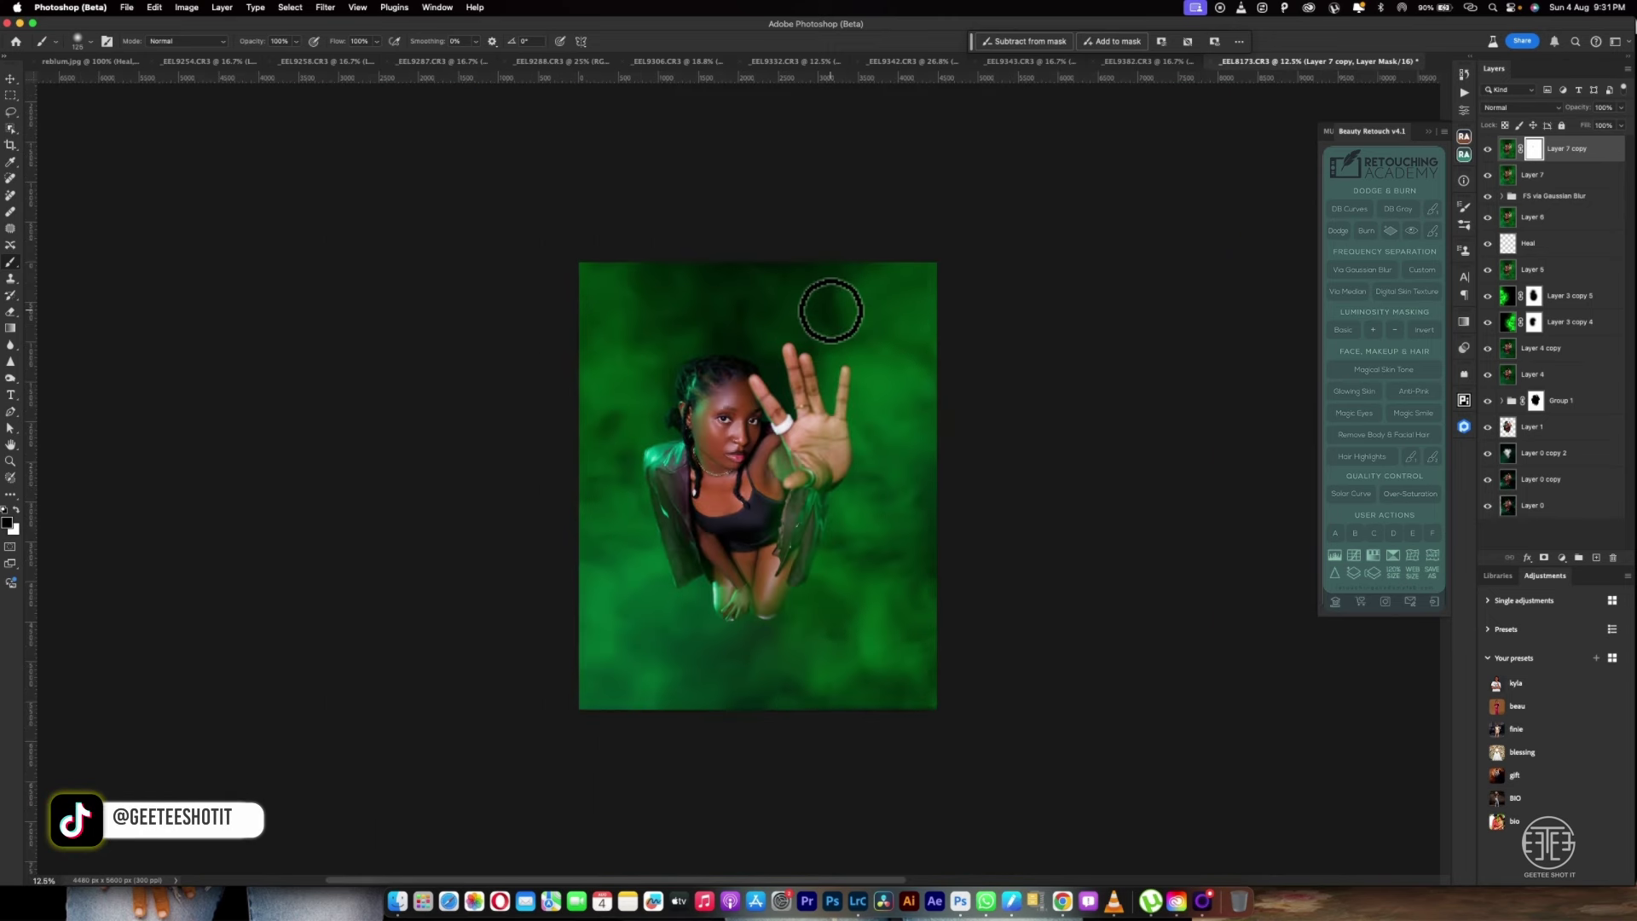
{"action": "left_click", "coordinate": [1488, 506], "text": "alt"}
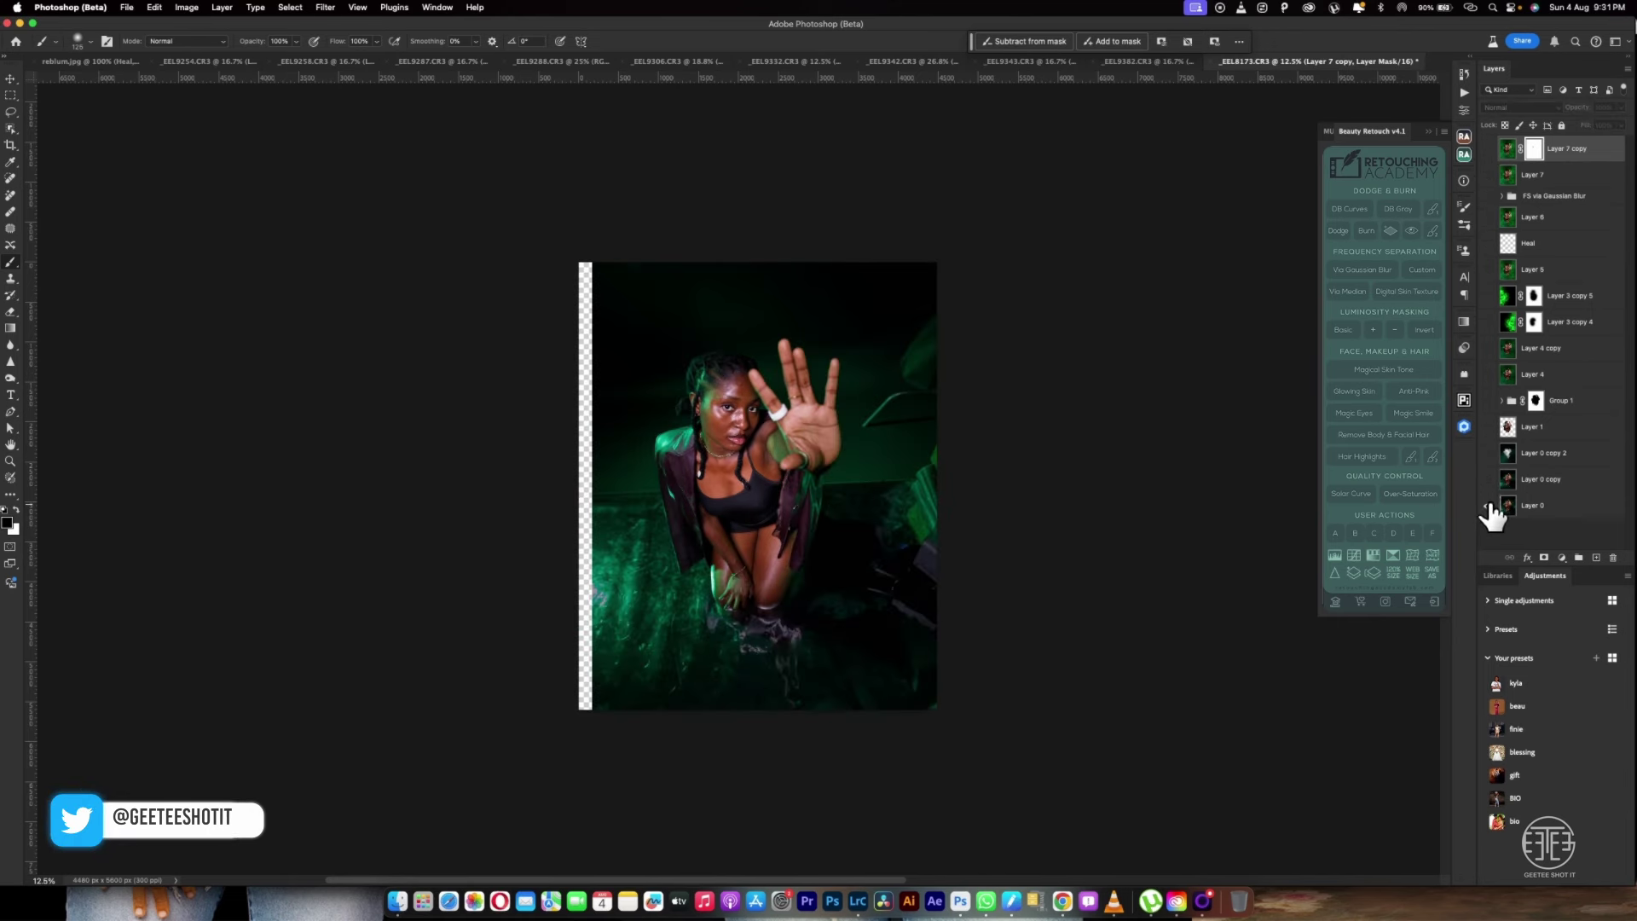
{"action": "left_click", "coordinate": [1489, 506], "text": "alt"}
{"action": "left_click", "coordinate": [1489, 505], "text": "alt"}
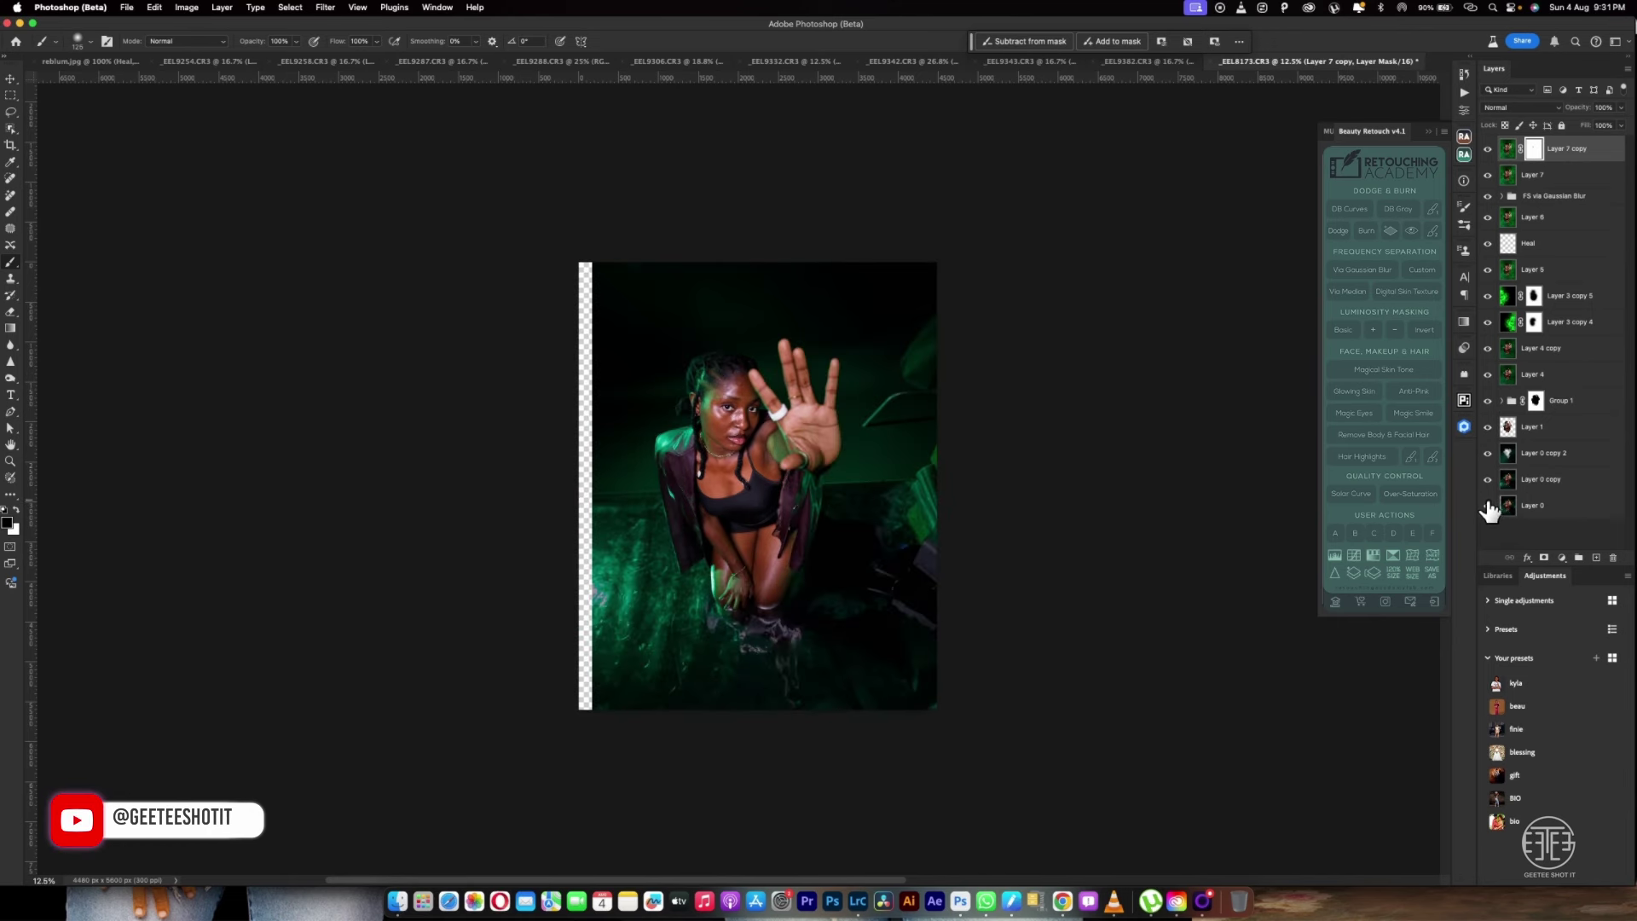
{"action": "left_click", "coordinate": [1489, 505], "text": "alt"}
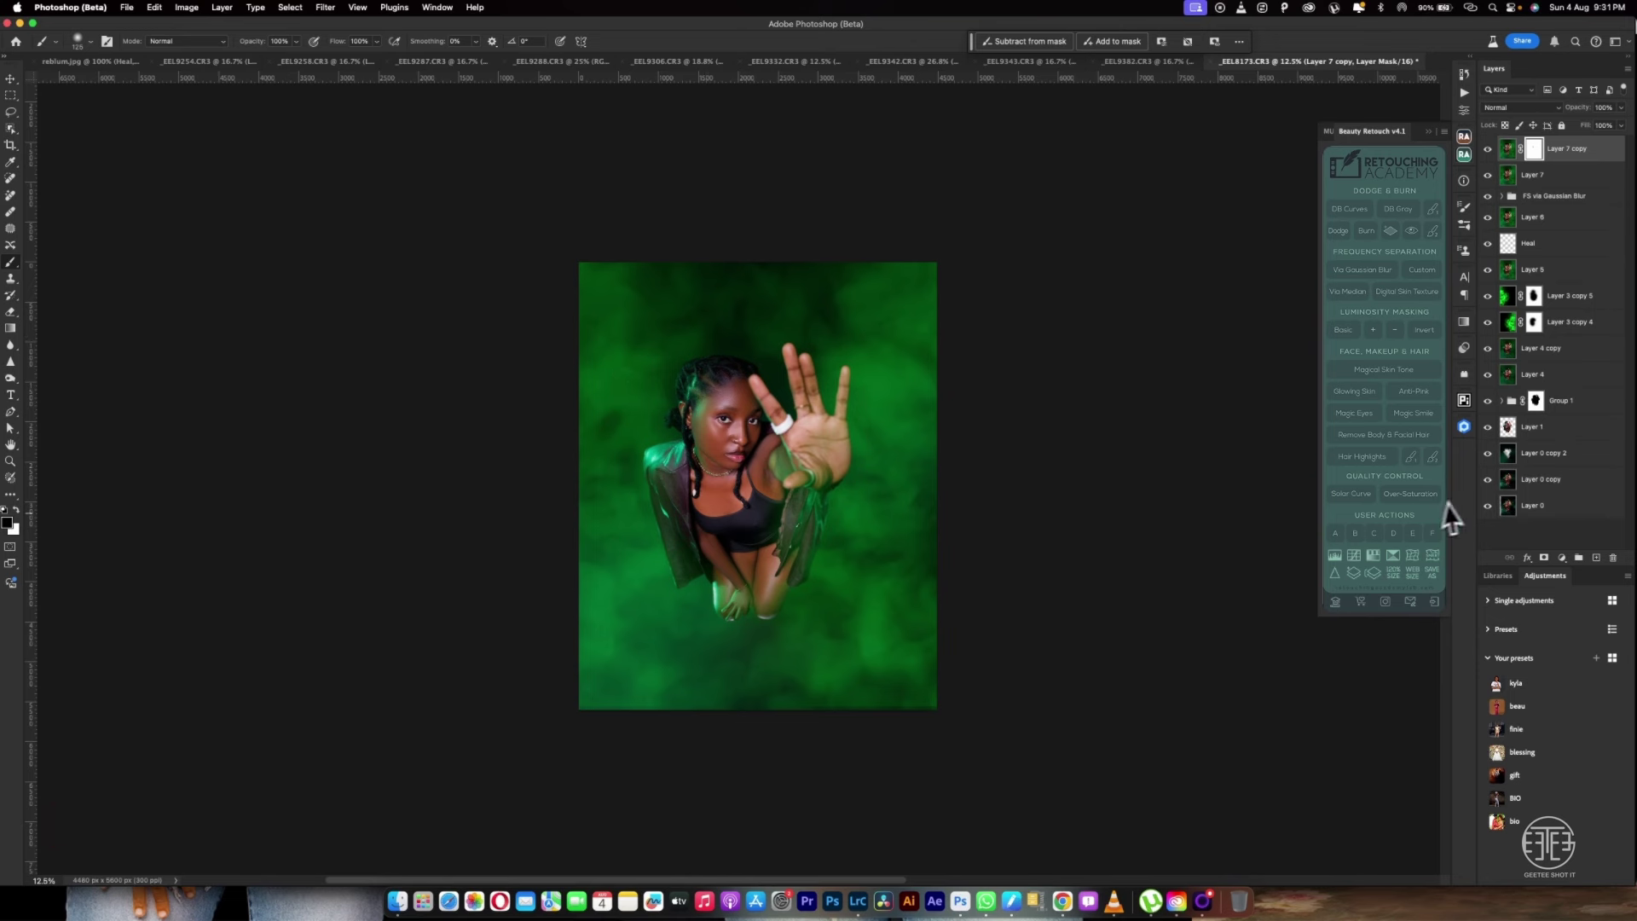
{"action": "left_click", "coordinate": [1489, 506], "text": "alt"}
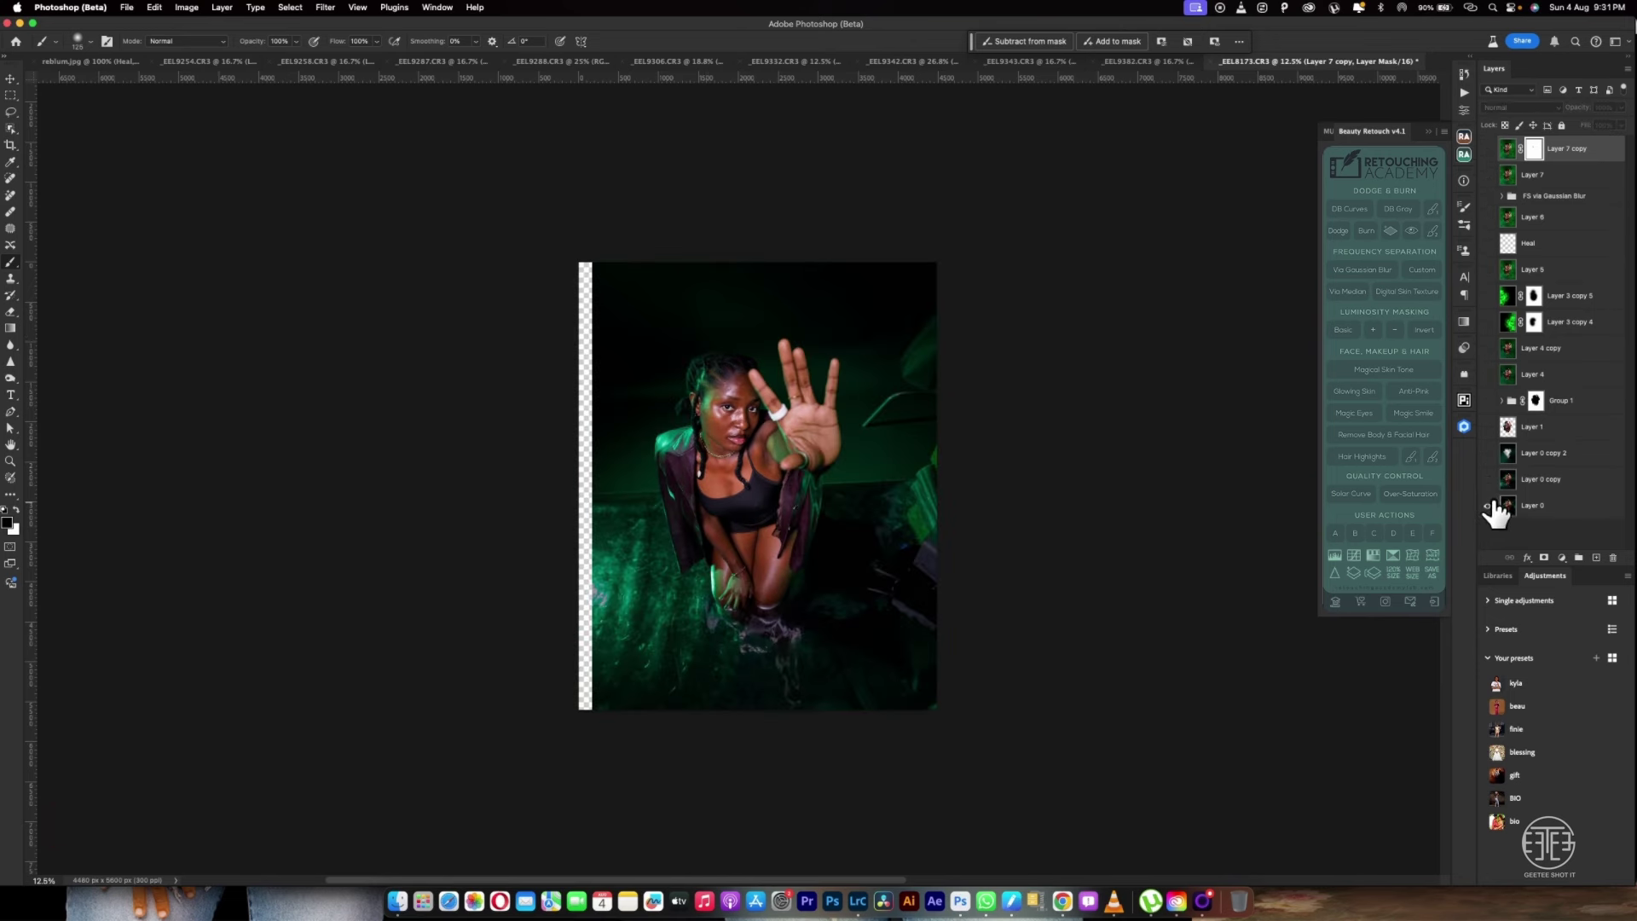
{"action": "left_click", "coordinate": [1488, 505], "text": "alt"}
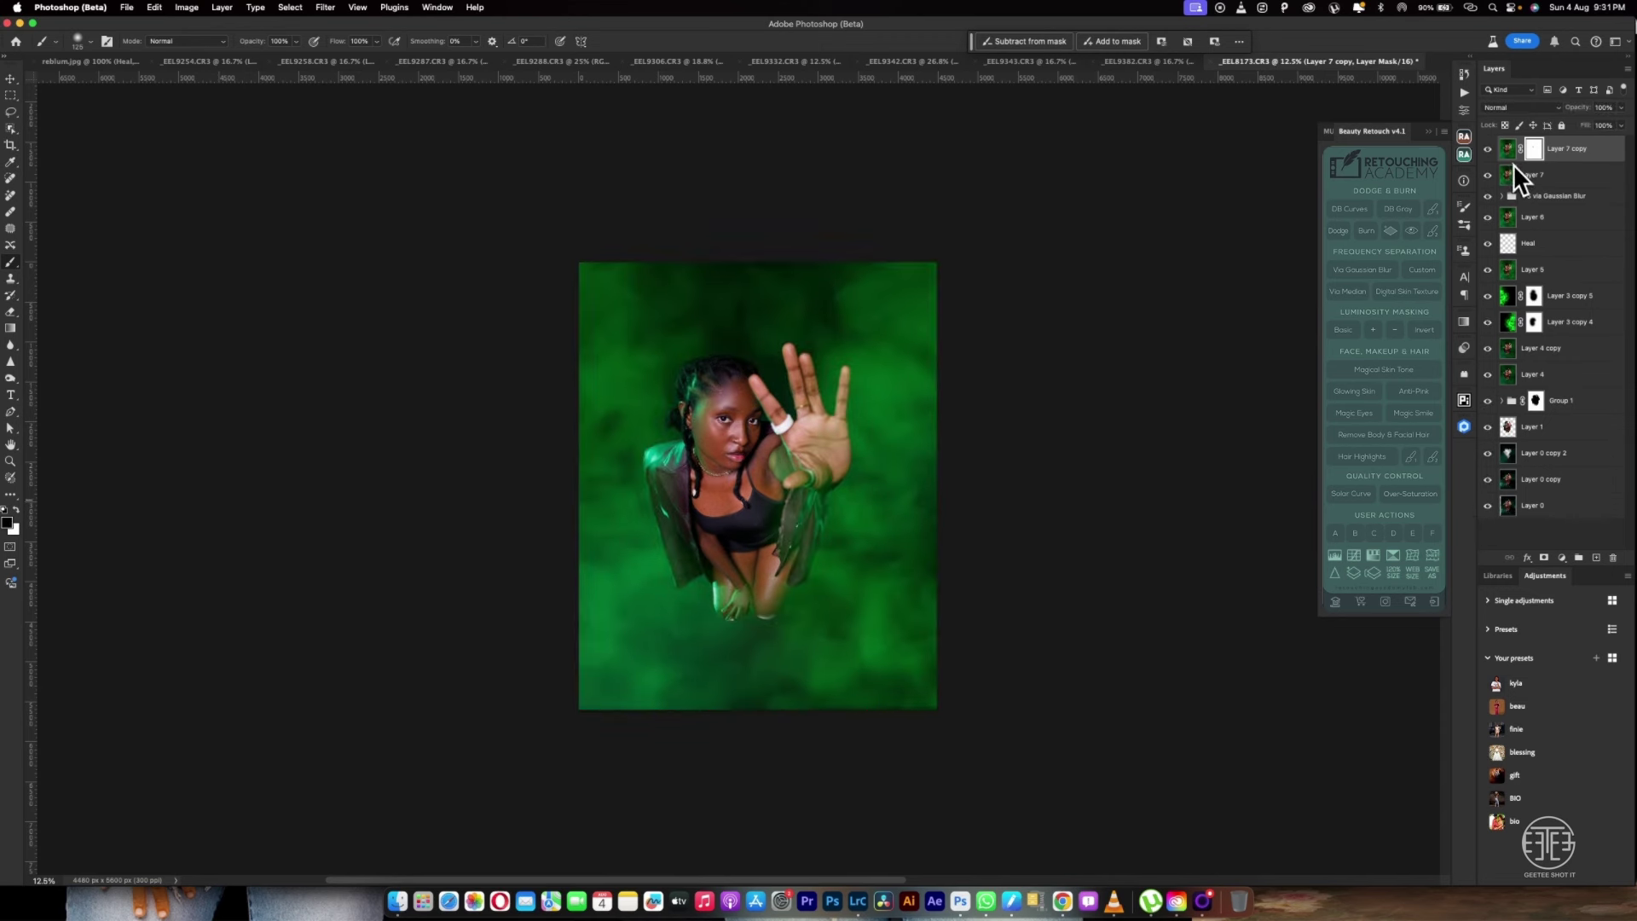
Stamp all visible layers into a new layer at the top of the stack
{"action": "key", "text": "super+alt+shift+e"}
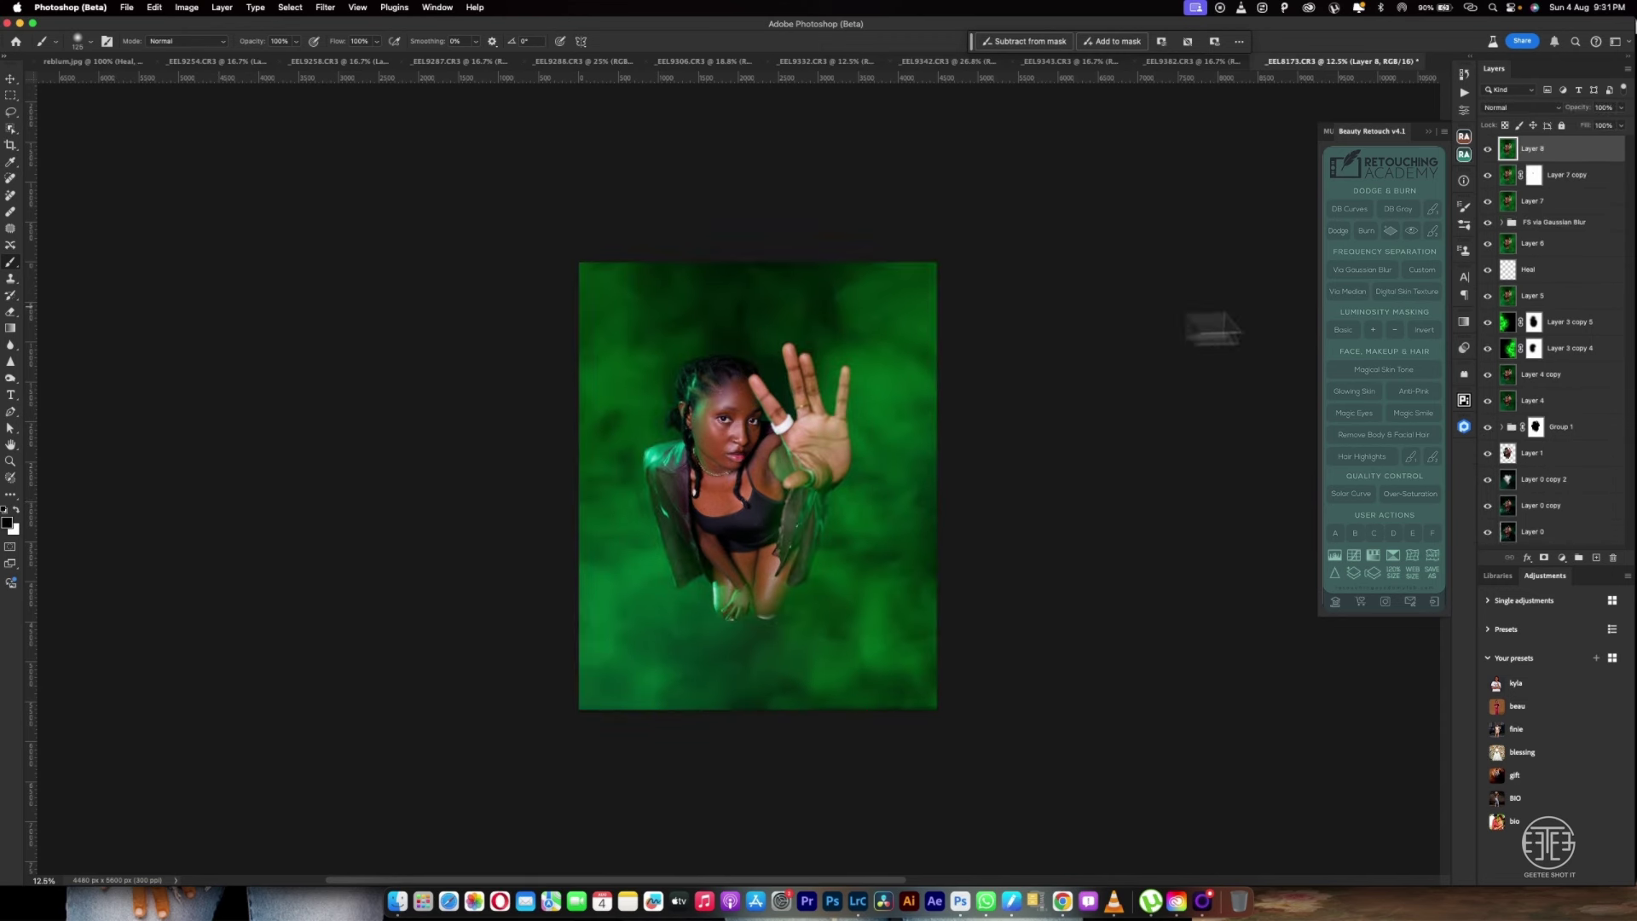
{"action": "left_click", "coordinate": [1378, 375]}
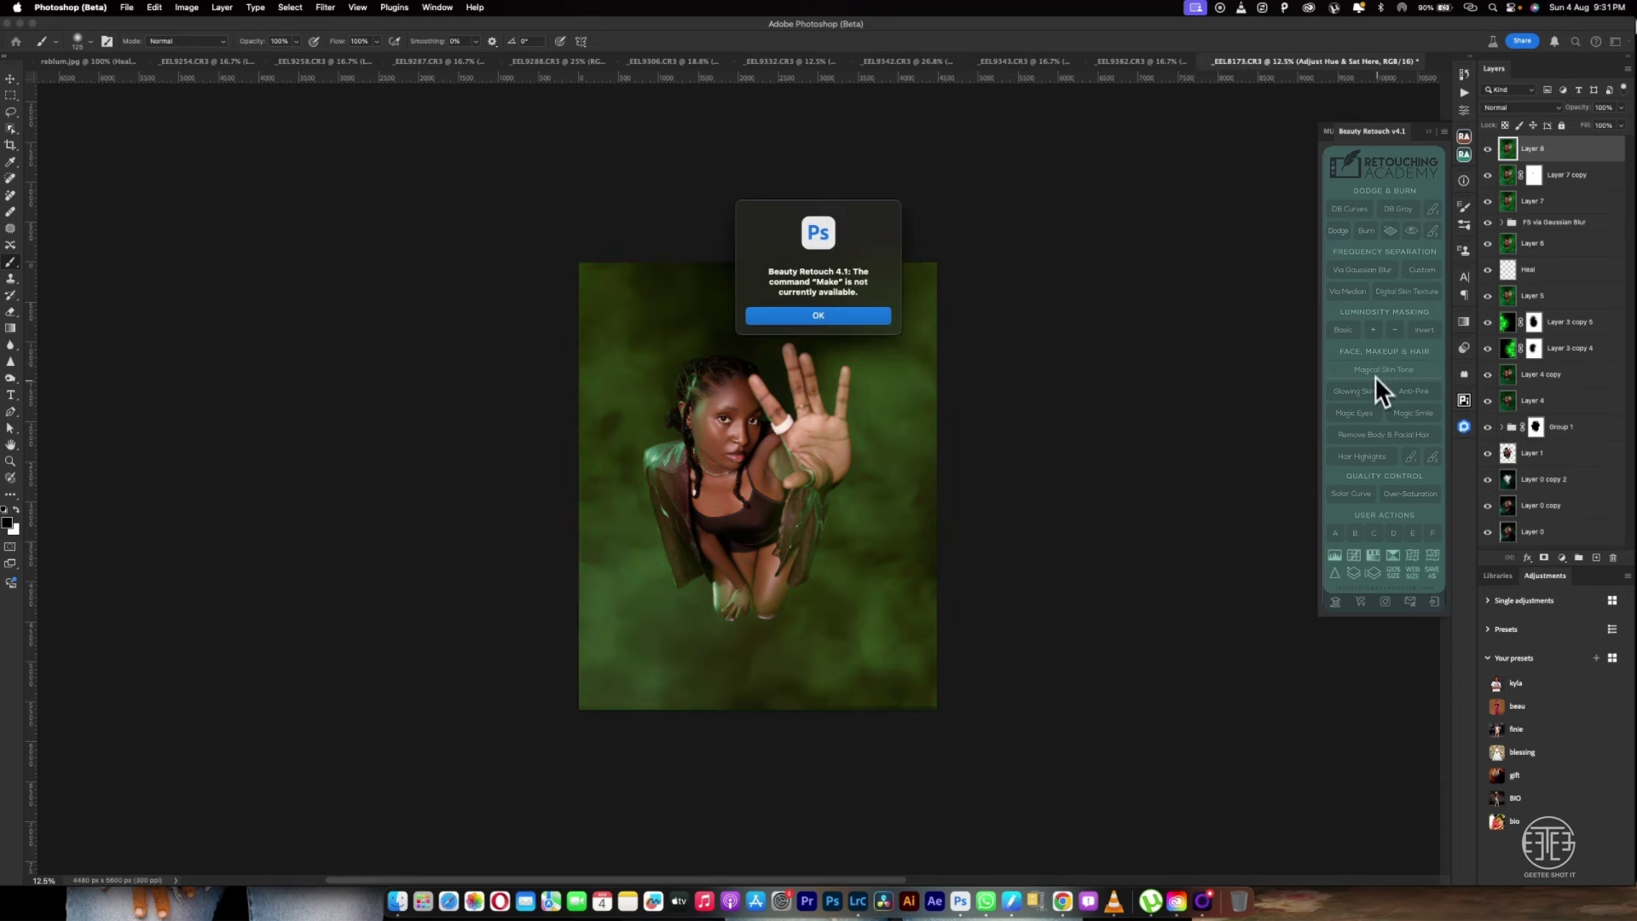
{"action": "left_click", "coordinate": [844, 316]}
{"action": "key", "text": "BackSpace"}
{"action": "key", "text": "BackSpace"}
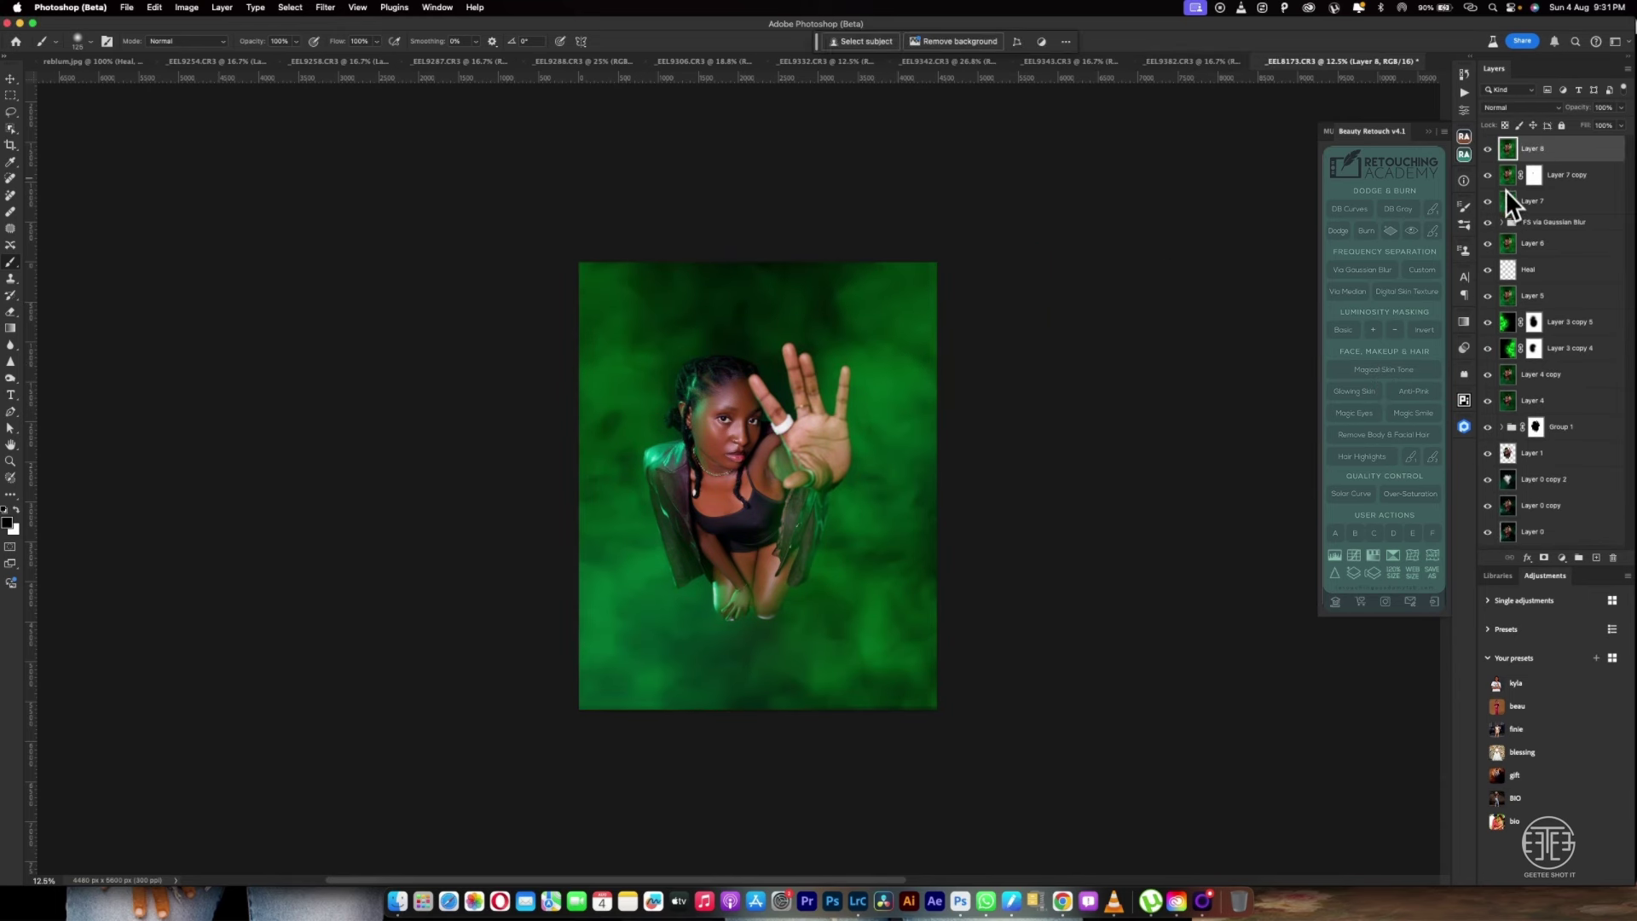
Run Magical Skin Tone, recolour its midtones and highlights fill to reddish brown at slightly lower opacity, and collapse the group with its mask selected
{"action": "left_click", "coordinate": [1382, 375]}
{"action": "double_click", "coordinate": [1532, 176]}
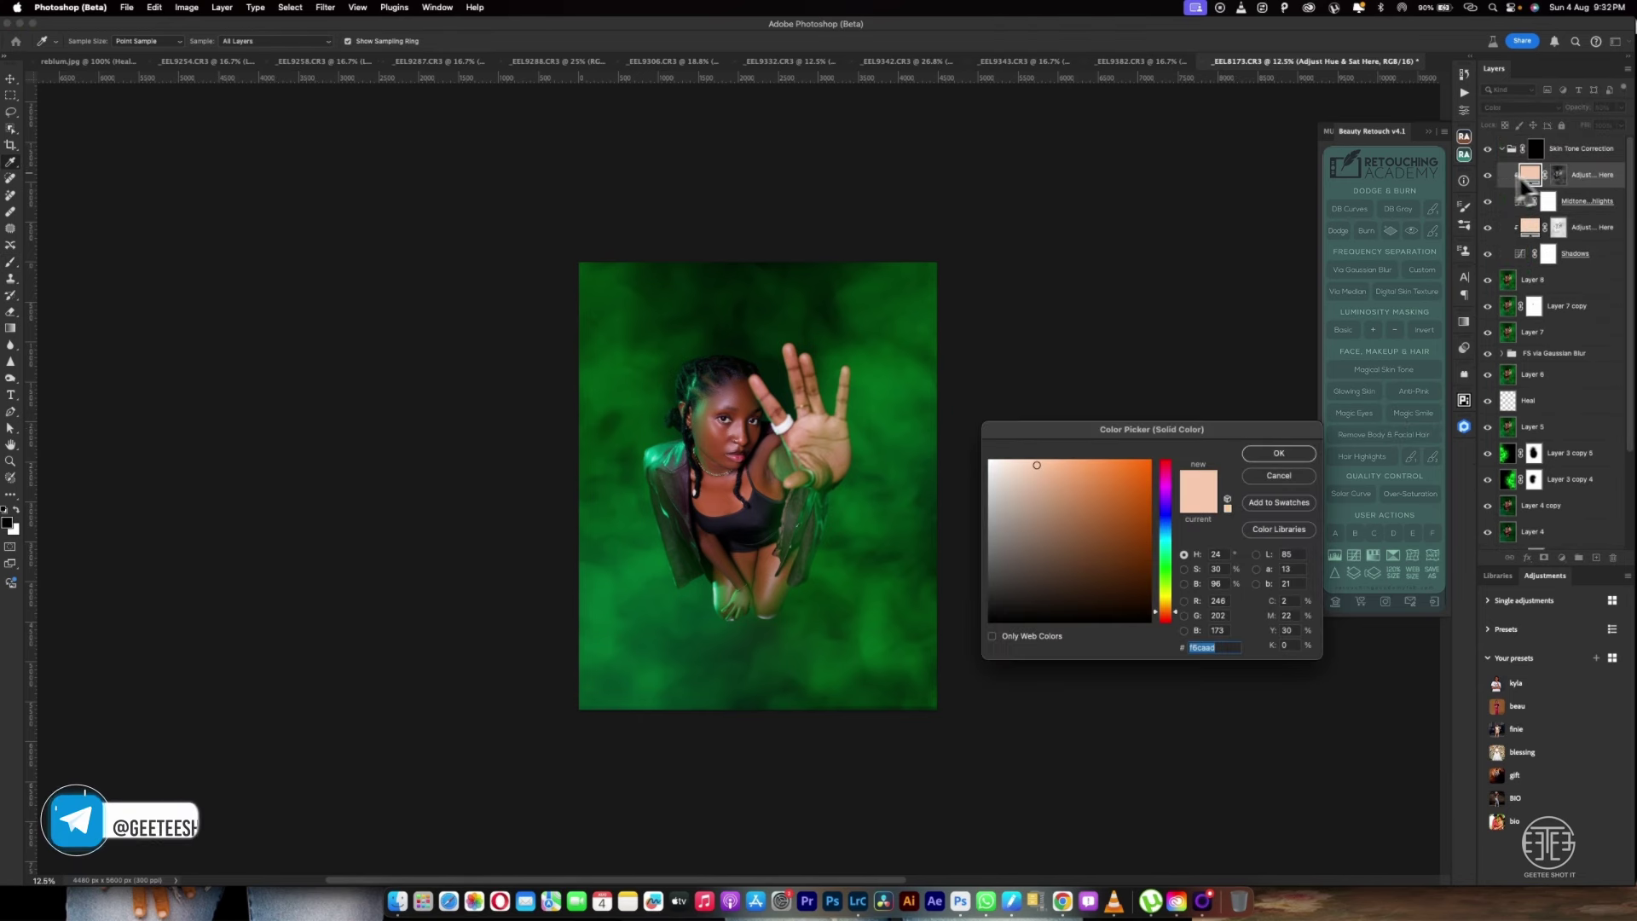
{"action": "left_click", "coordinate": [1279, 452]}
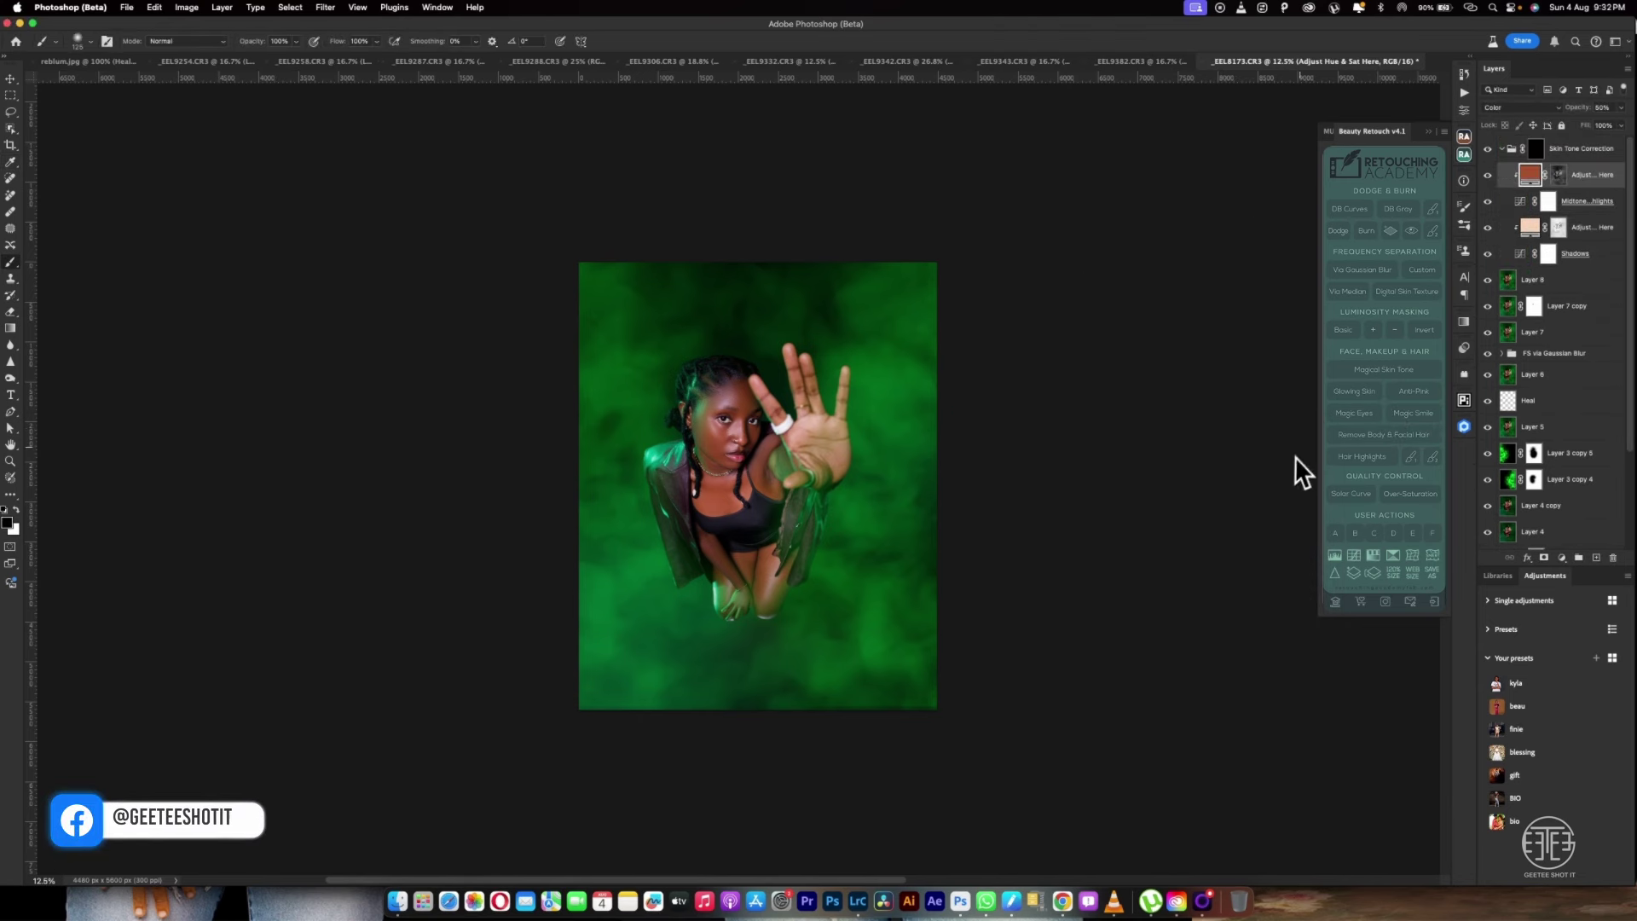
{"action": "left_click_drag", "start_coordinate": [1592, 108], "coordinate": [1564, 125]}
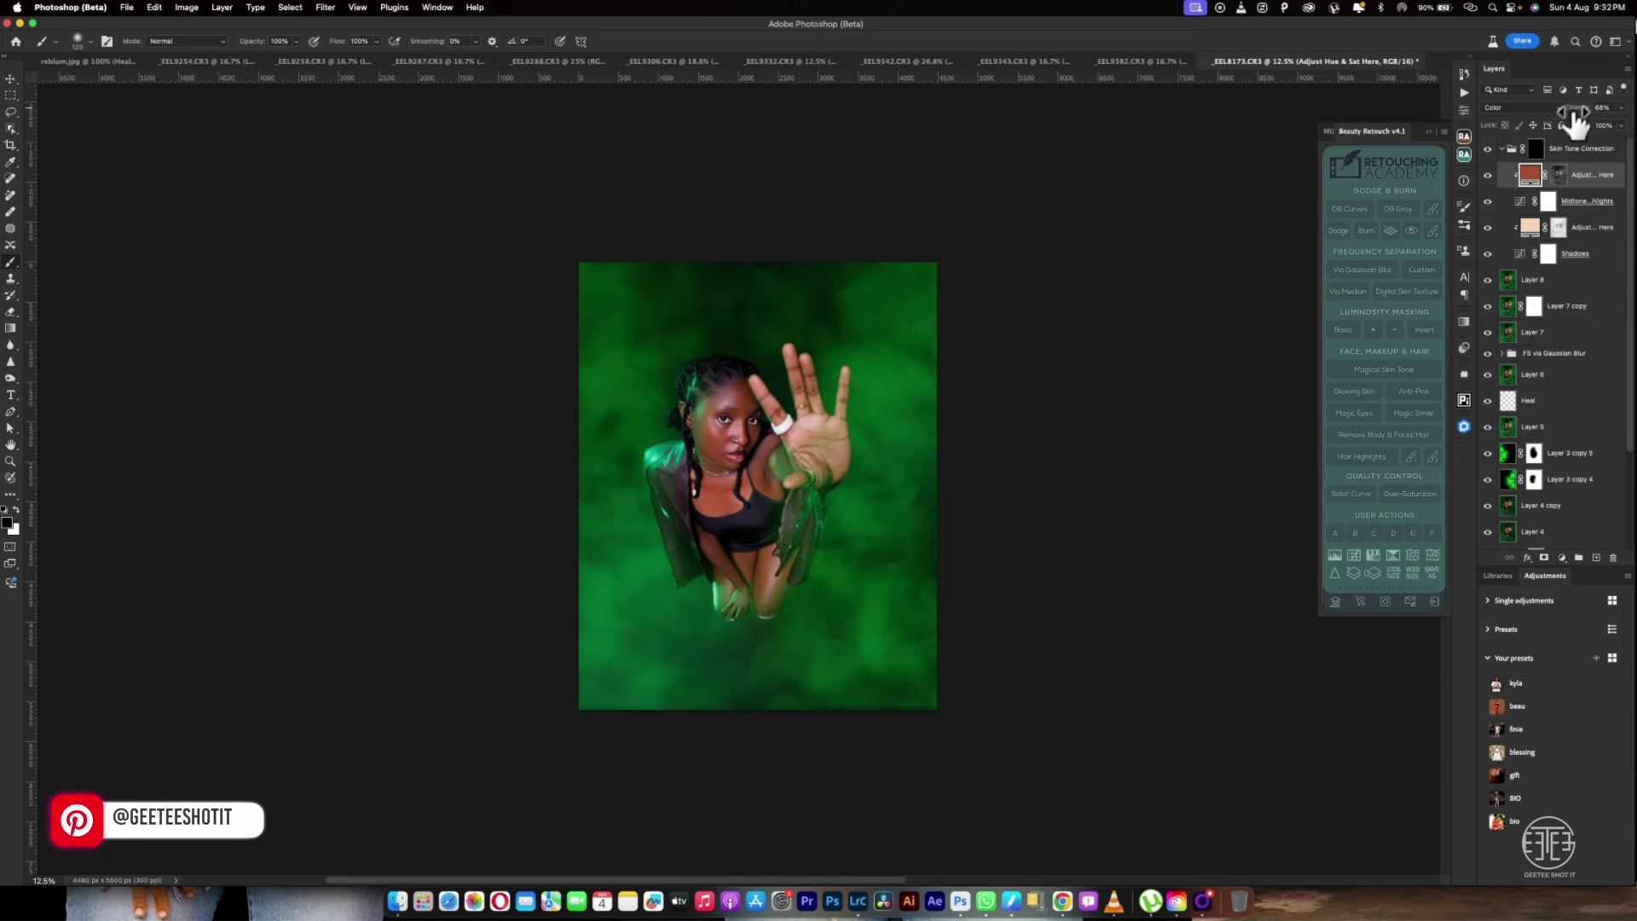
{"action": "left_click", "coordinate": [1536, 150]}
{"action": "left_click", "coordinate": [1502, 148]}
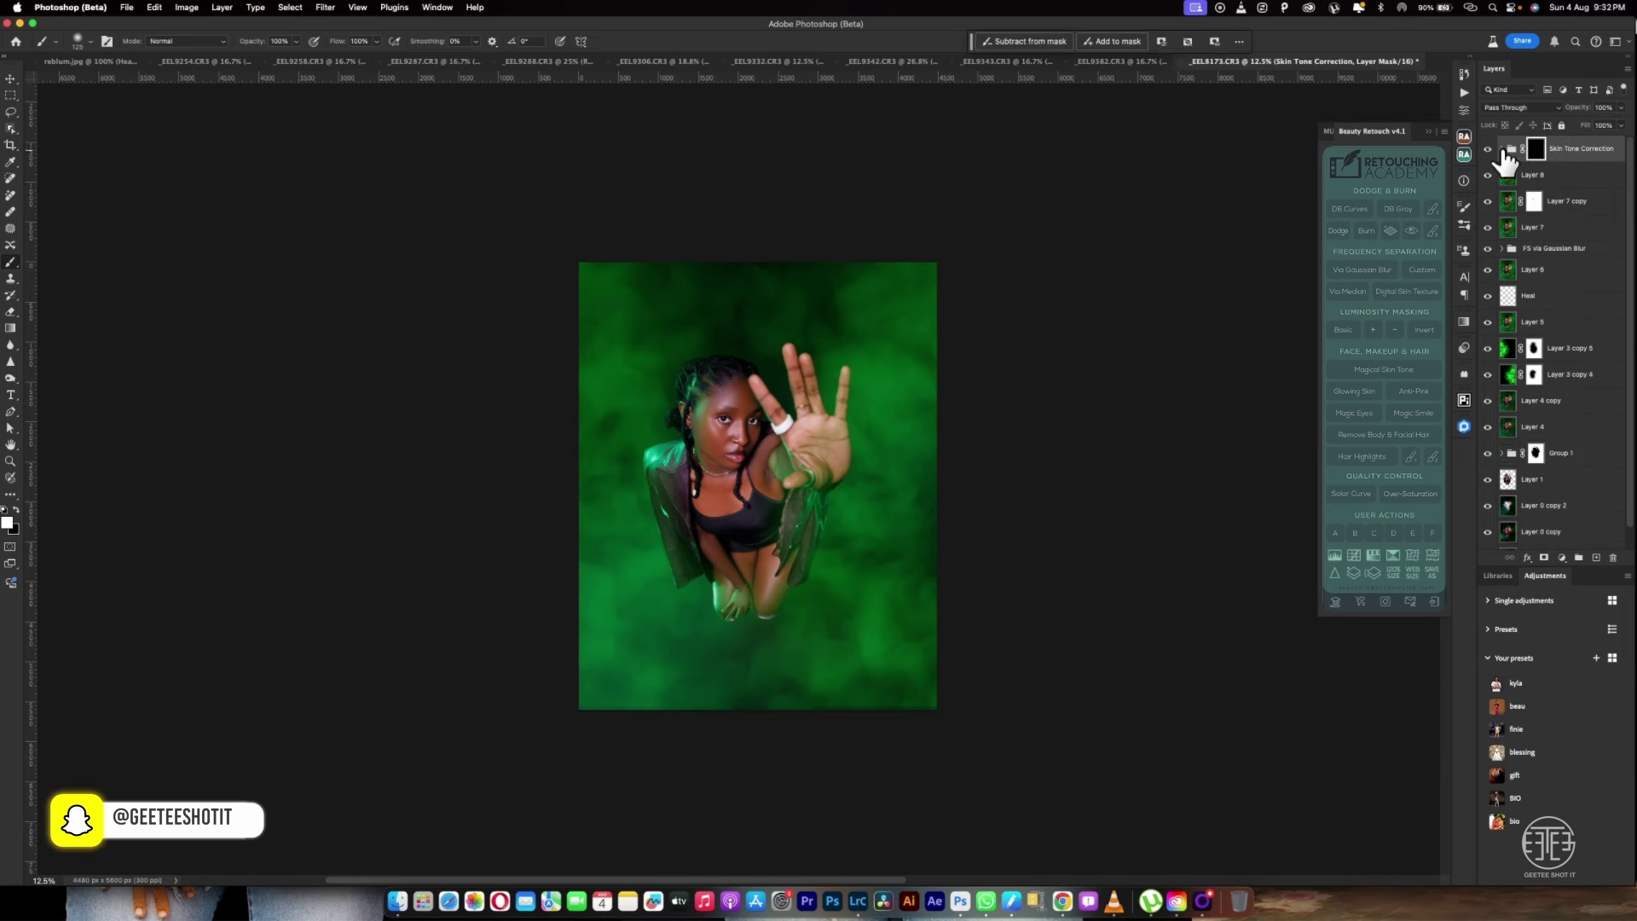
Hide the Skin Tone Correction group and run Retouch4me's on-device Skin Mask on the stamped layer beneath it
{"action": "key", "text": "super+equal"}
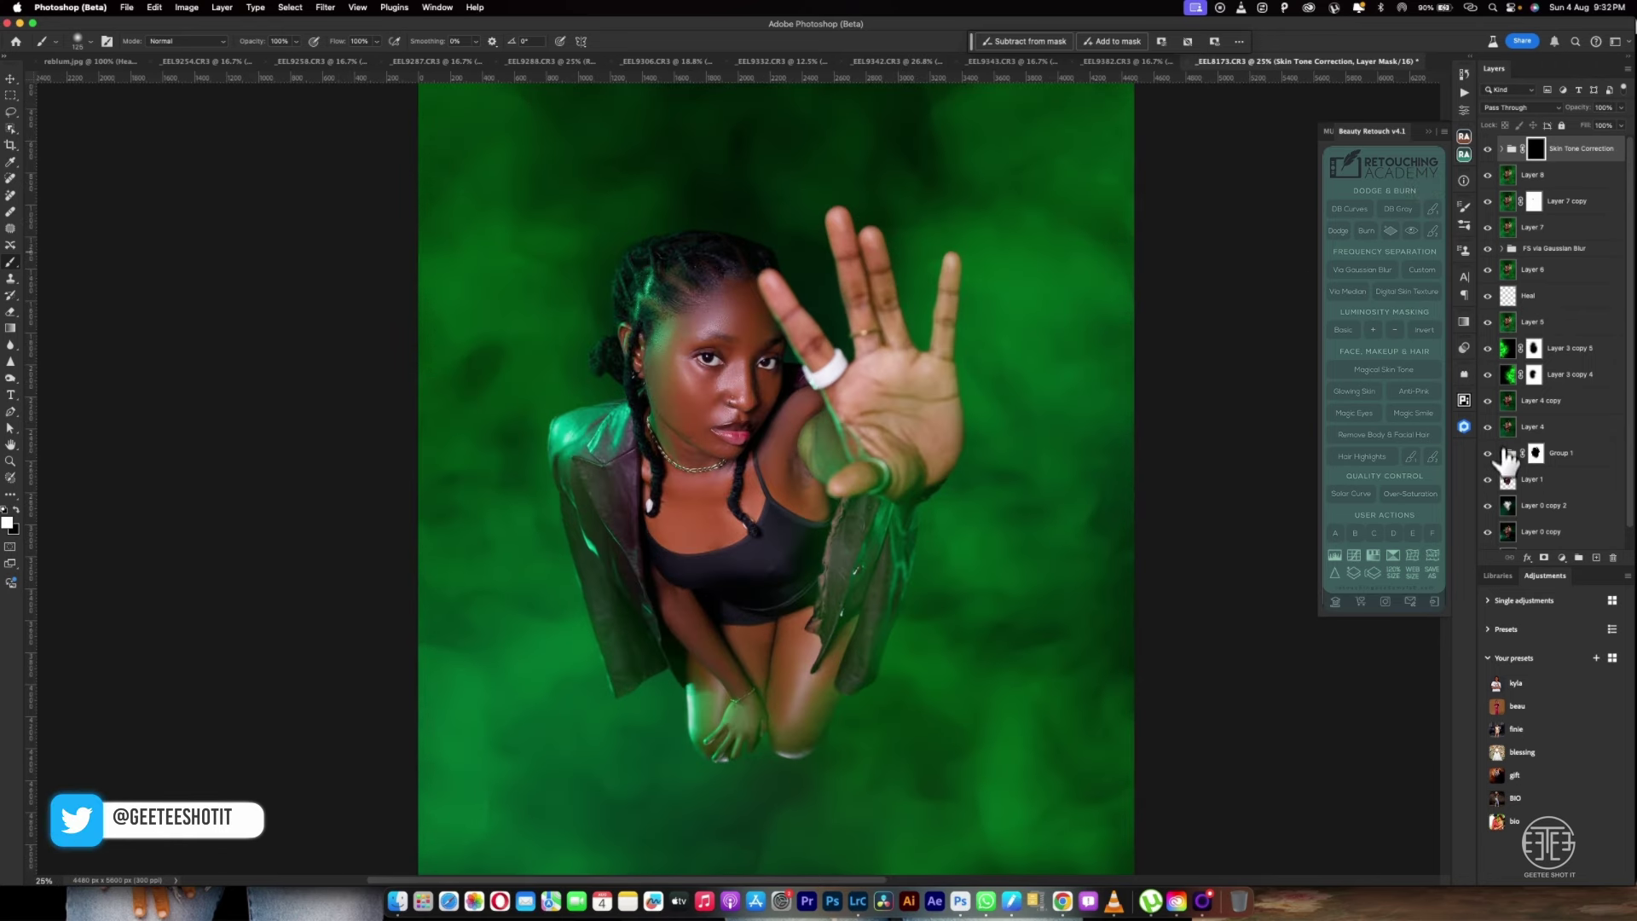
{"action": "left_click", "coordinate": [1488, 148]}
{"action": "left_click", "coordinate": [1510, 175]}
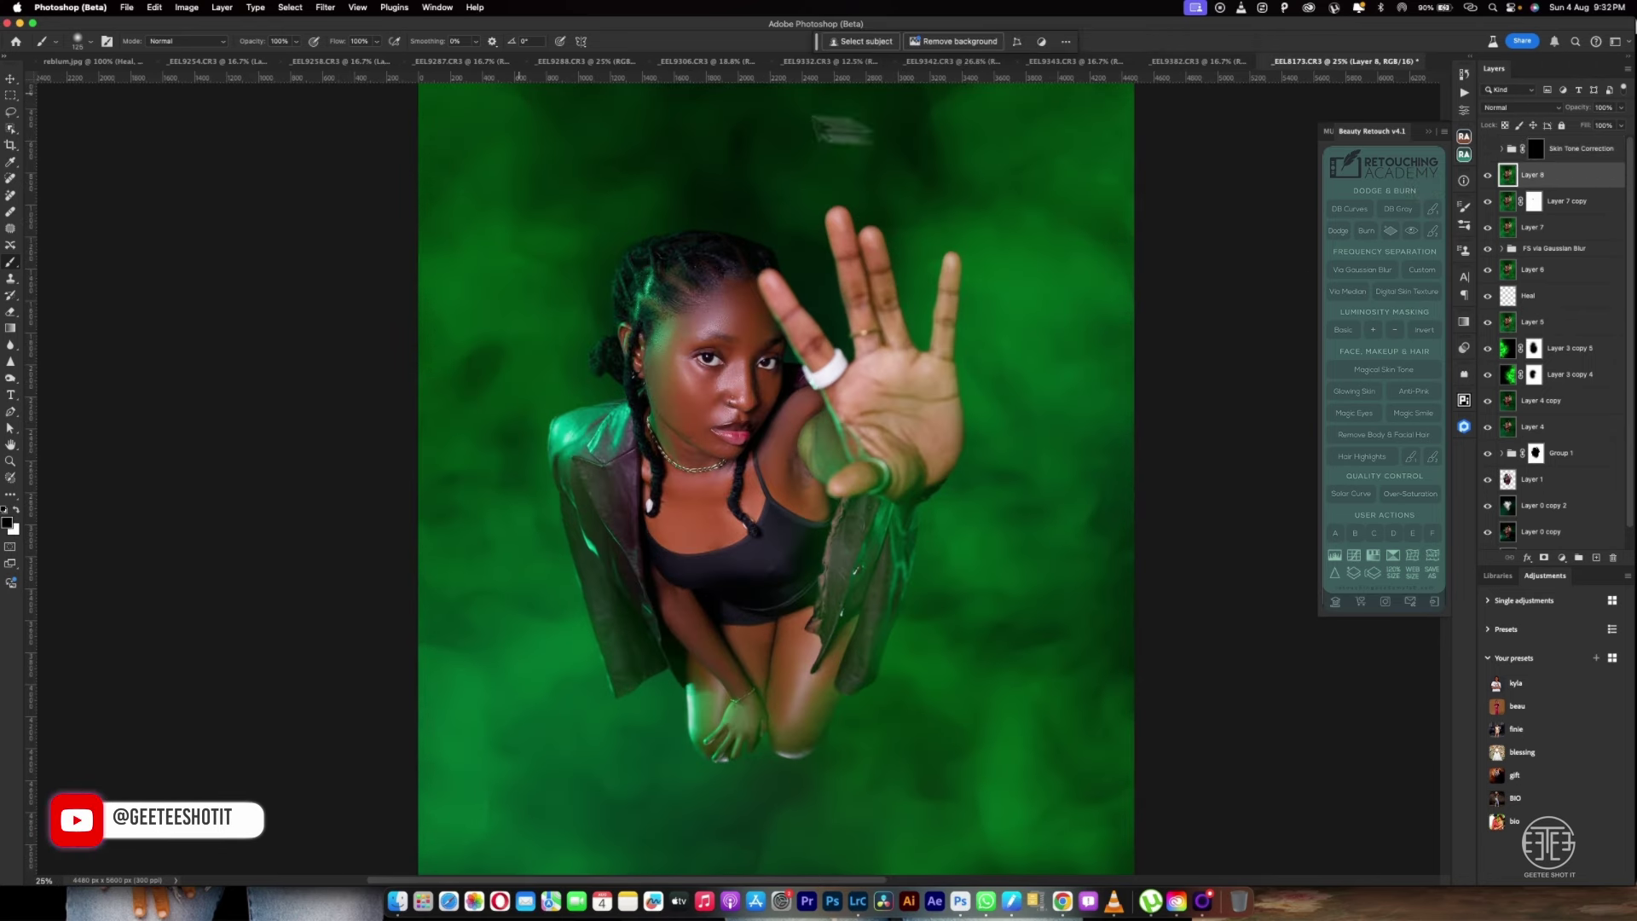
{"action": "left_click", "coordinate": [1464, 426]}
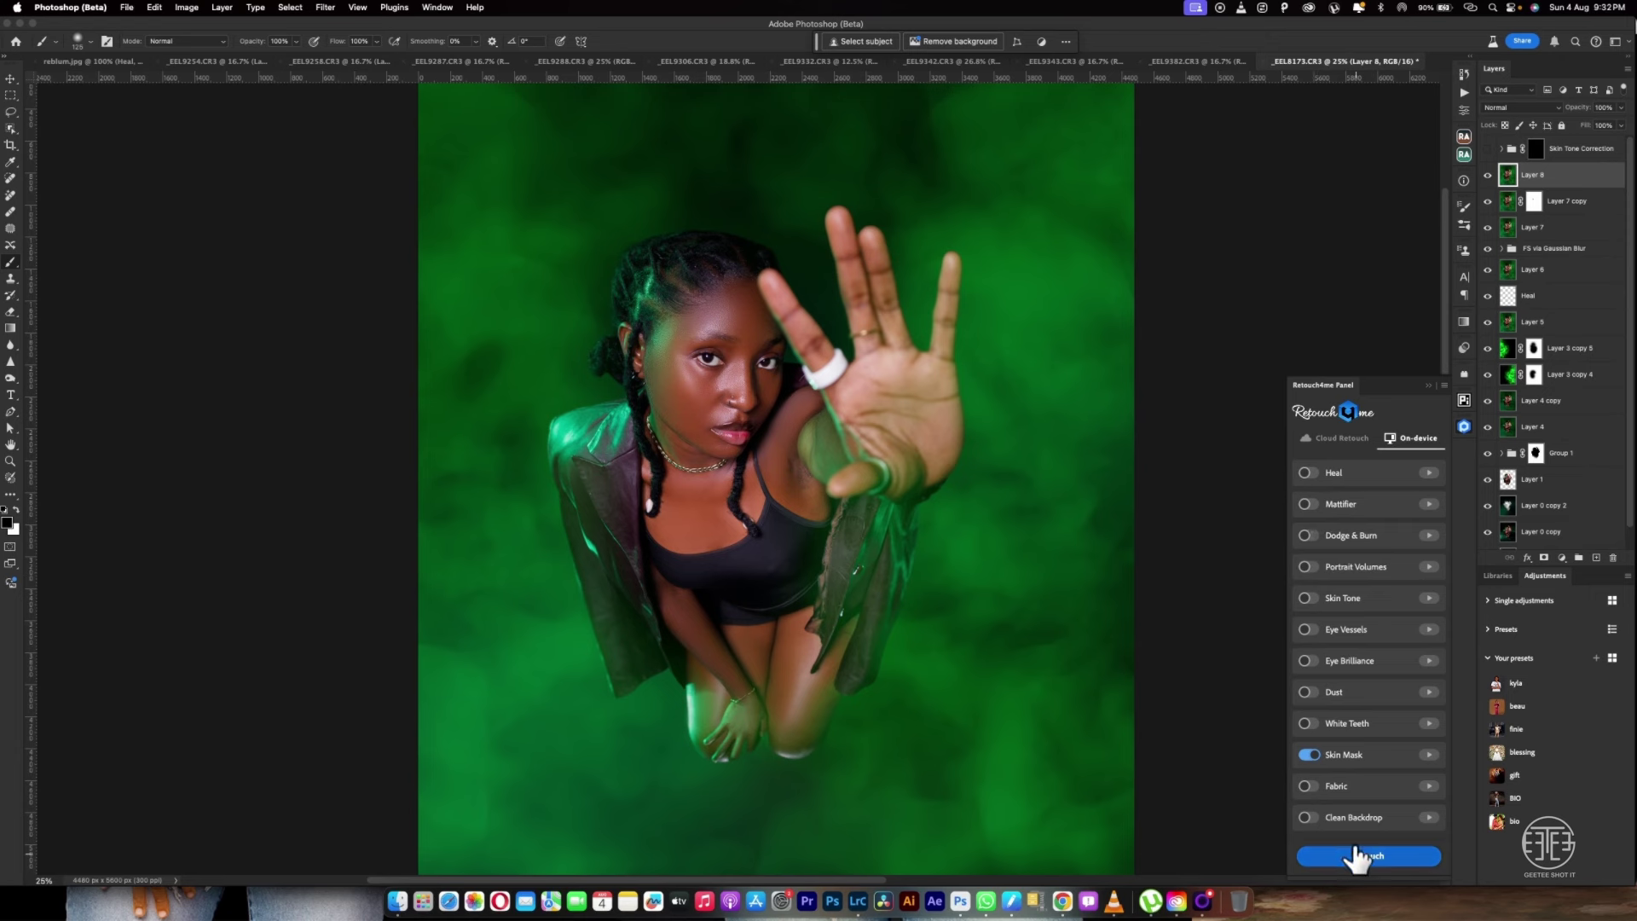
{"action": "left_click", "coordinate": [1361, 861]}
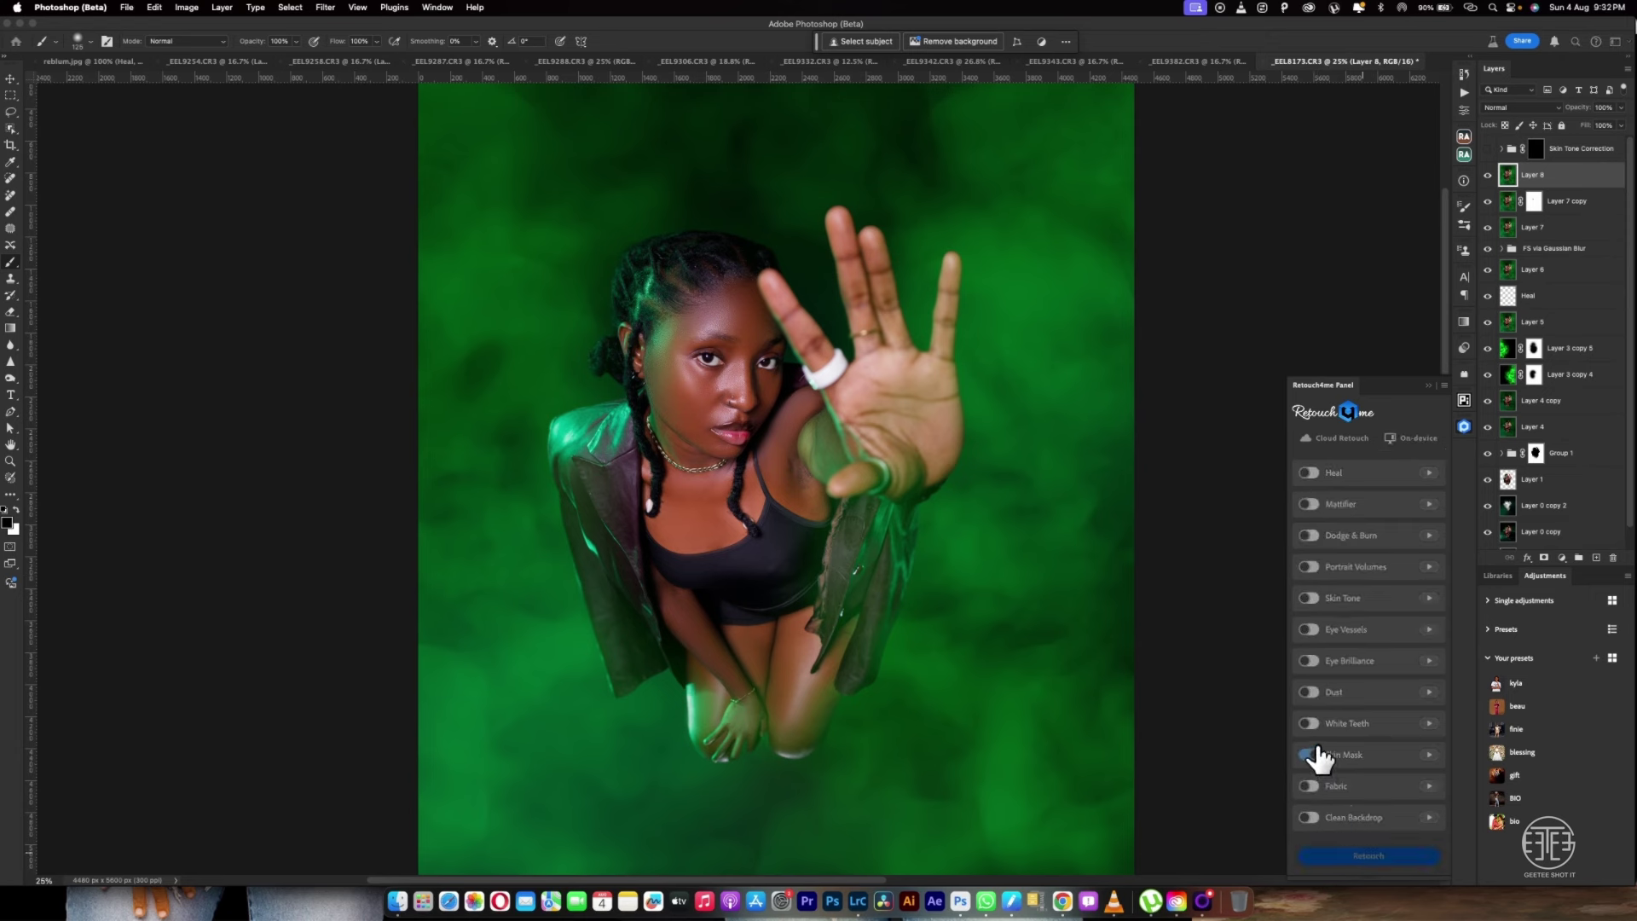
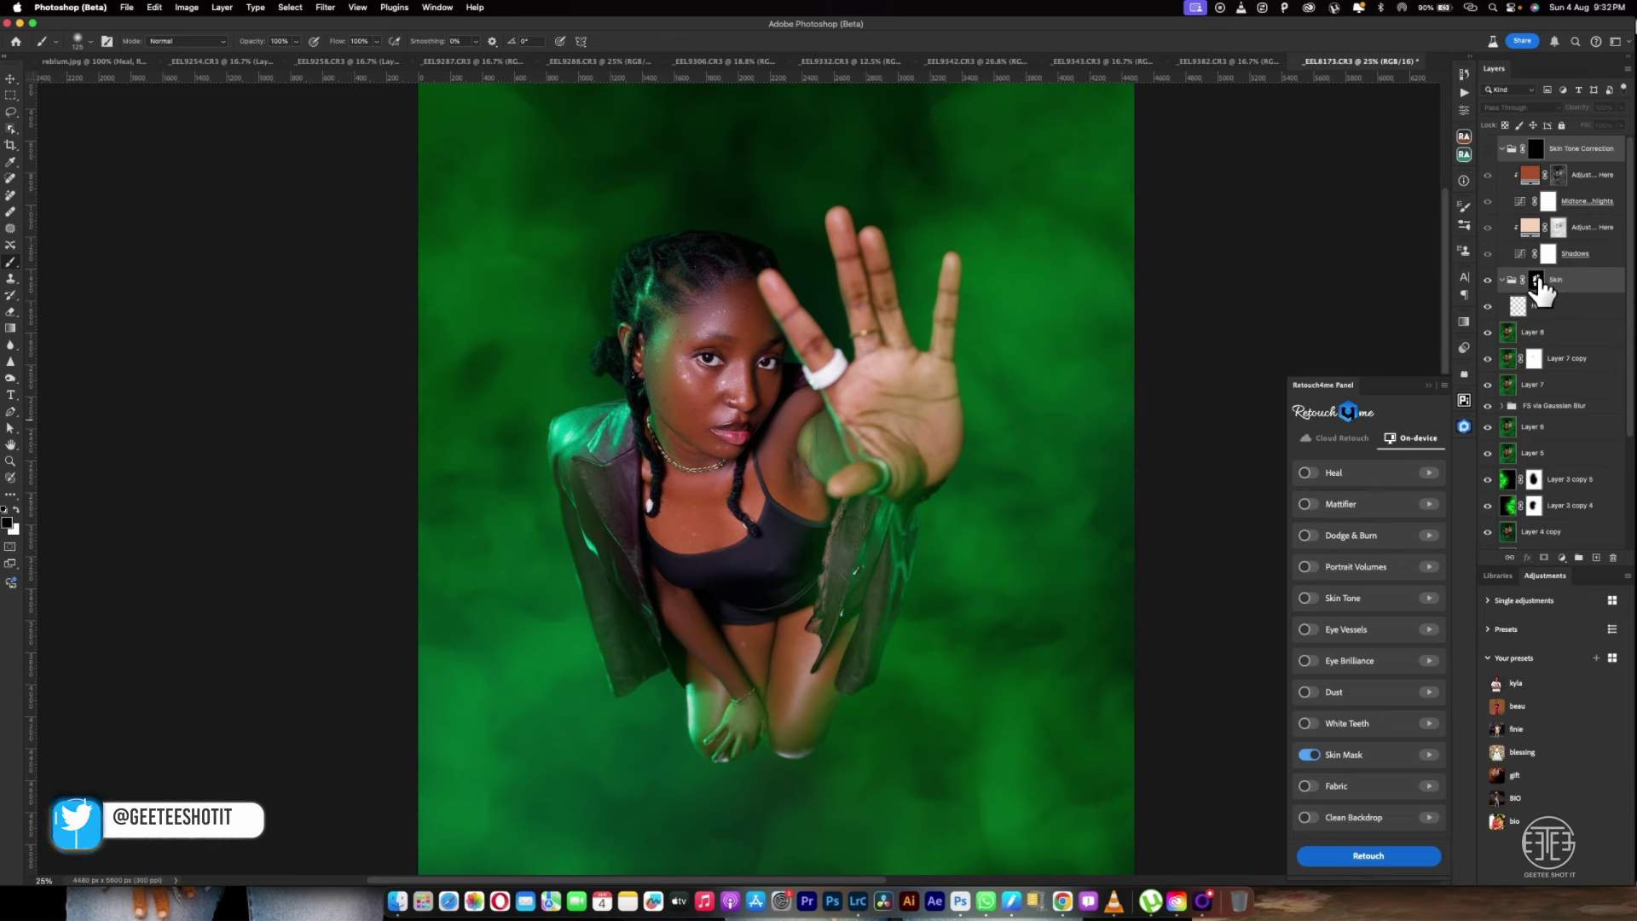
Copy the Skin group's mask onto the Skin Tone Correction group, delete the Skin group and show the correction
{"action": "left_click_drag", "start_coordinate": [1541, 290], "coordinate": [1538, 153]}
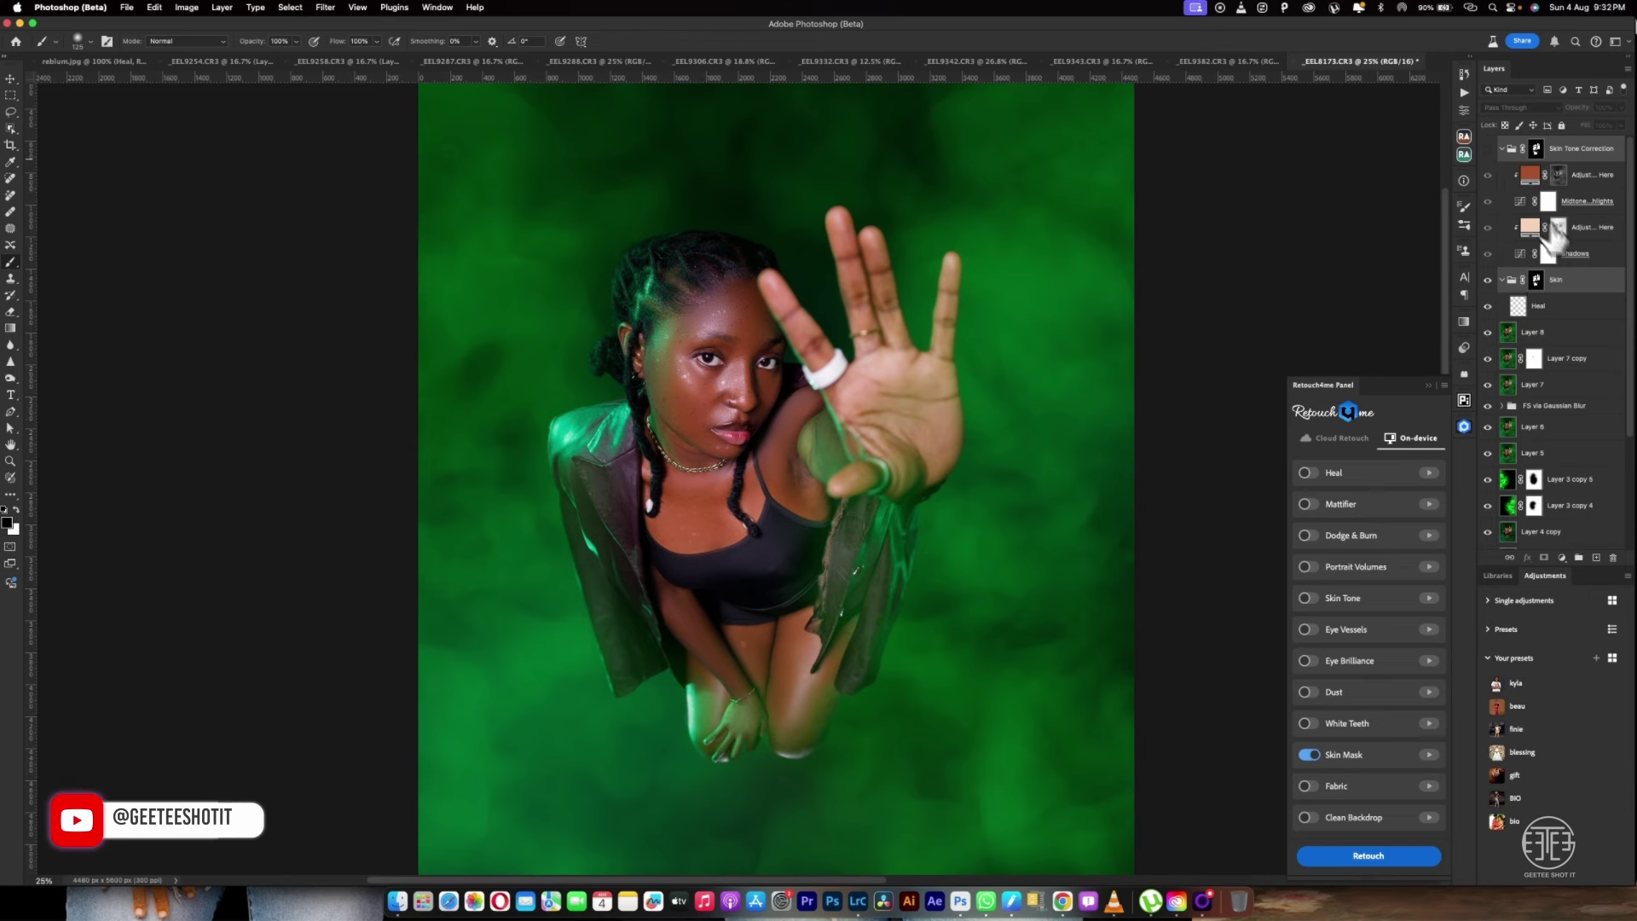
{"action": "left_click_drag", "start_coordinate": [1565, 288], "coordinate": [1612, 556]}
{"action": "left_click", "coordinate": [1588, 284]}
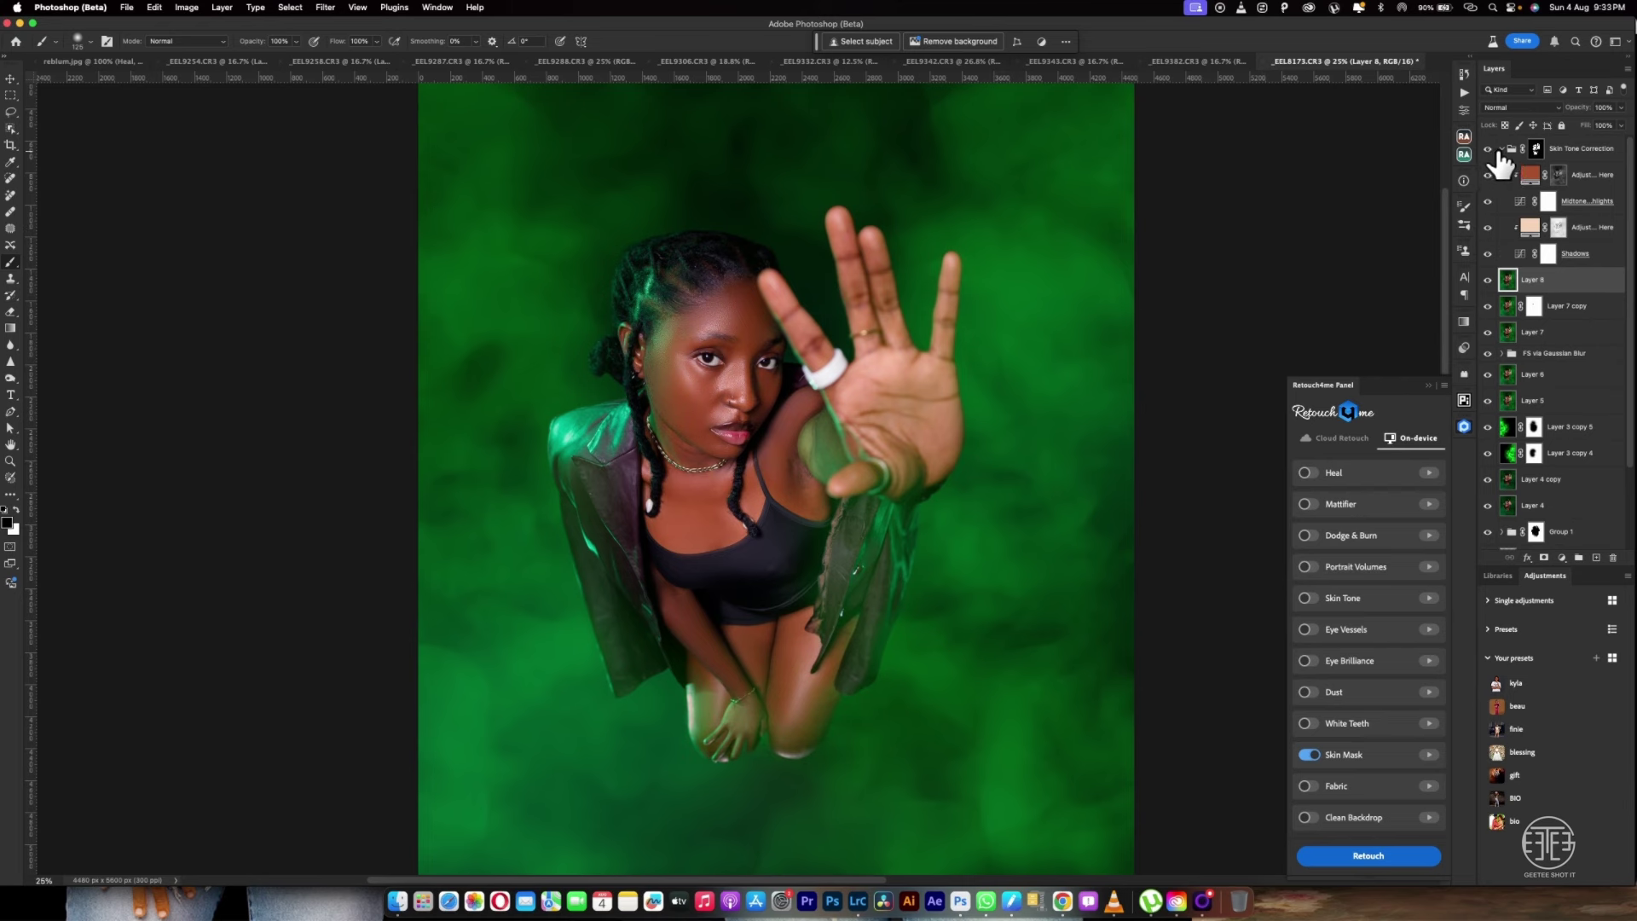
Display the Skin Tone Correction mask as a red overlay, touch up the mask around the ear, and hide the overlay
{"action": "left_click", "coordinate": [1535, 150]}
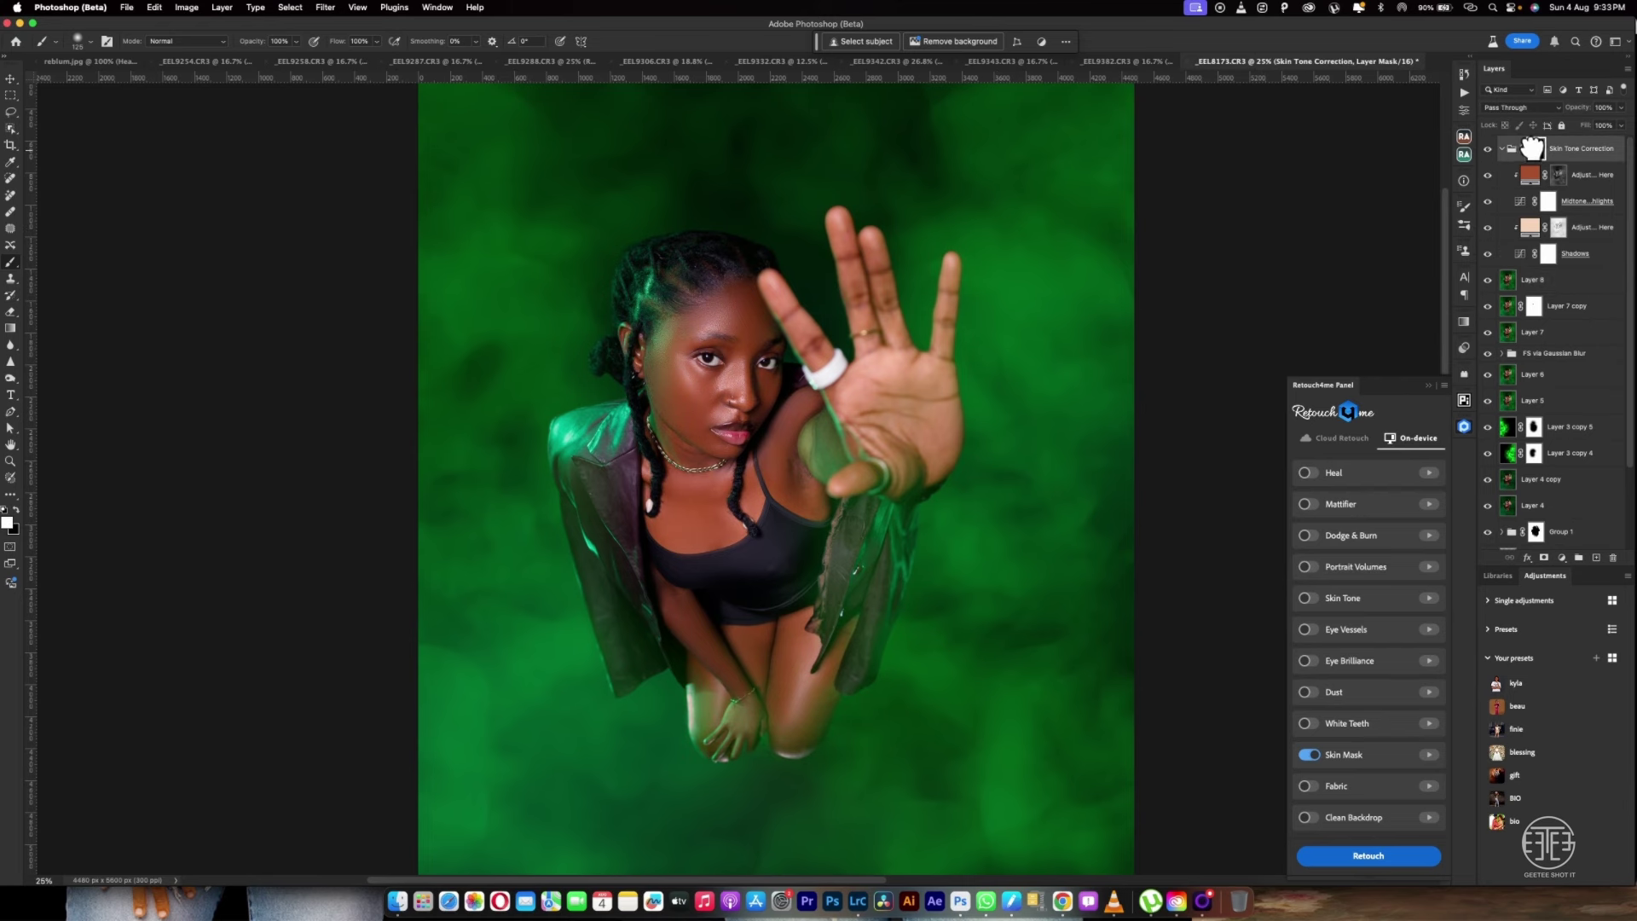
{"action": "left_click", "coordinate": [1536, 150], "text": "alt+shift"}
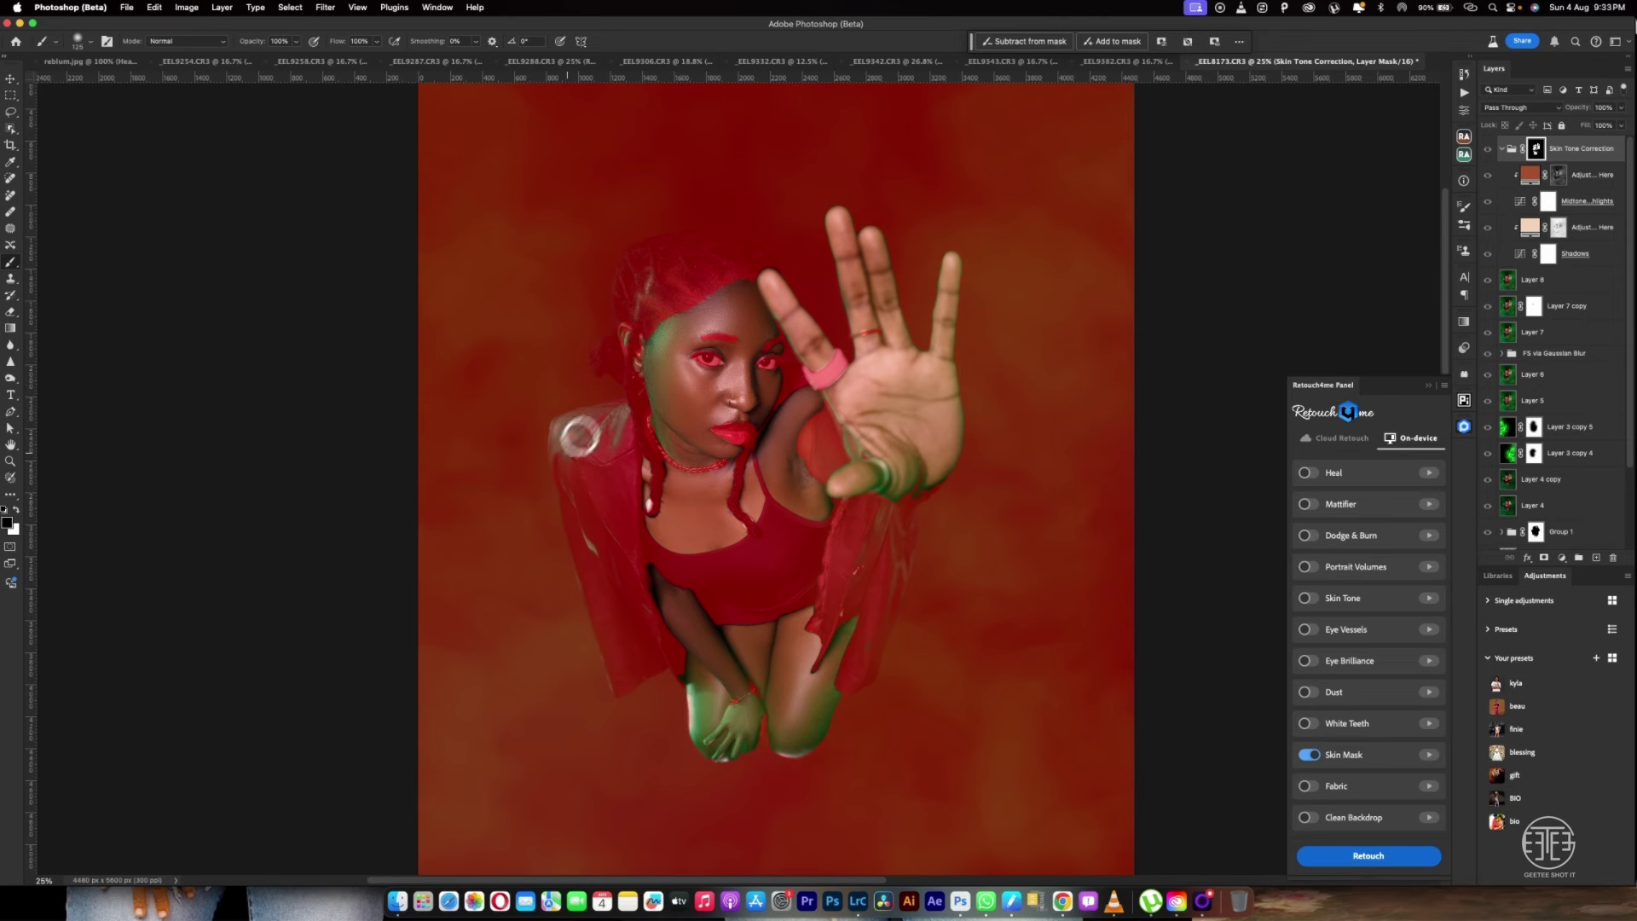
{"action": "key", "text": "x"}
{"action": "left_click_drag", "start_coordinate": [586, 425], "coordinate": [627, 415]}
{"action": "key", "text": "x"}
{"action": "key", "text": "x"}
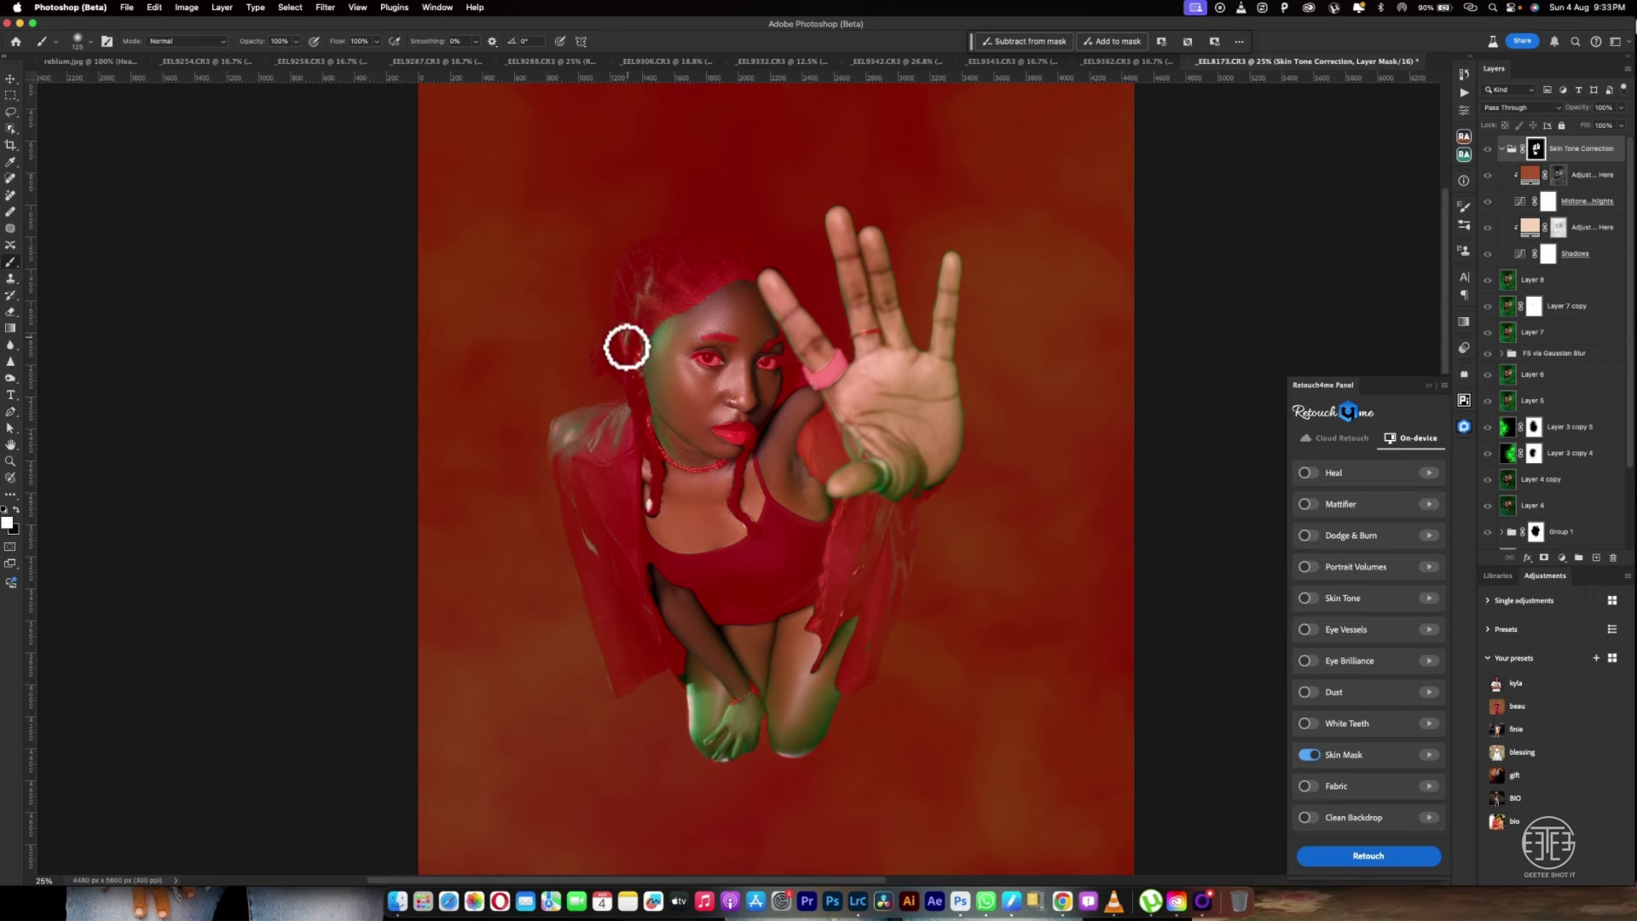
{"action": "key", "text": "x"}
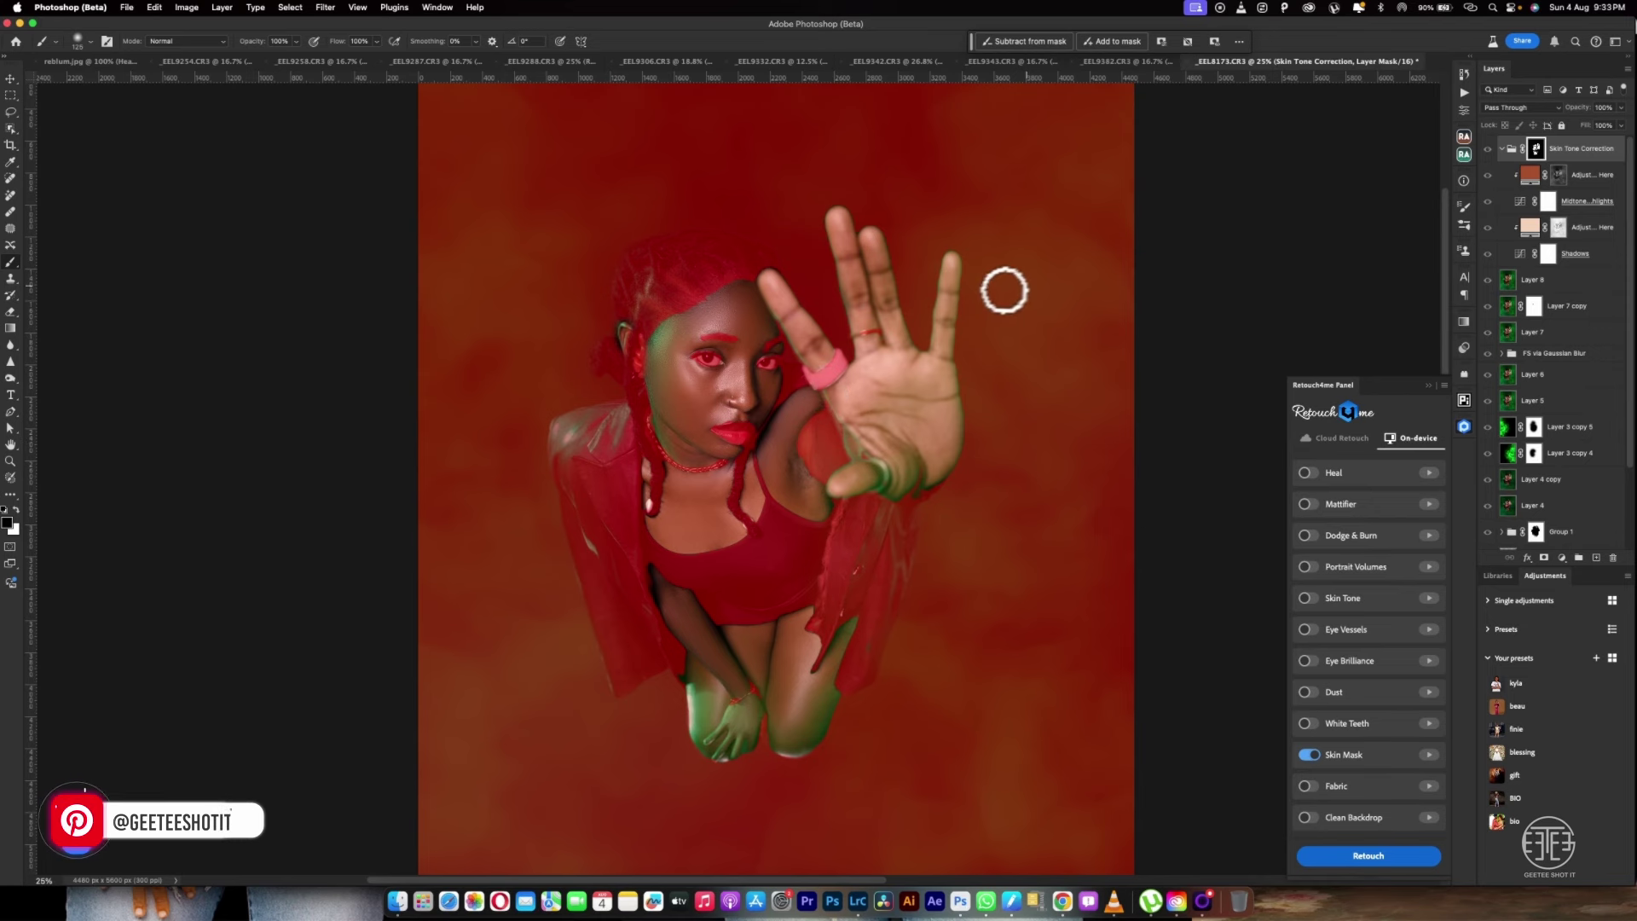
{"action": "left_click", "coordinate": [1536, 152]}
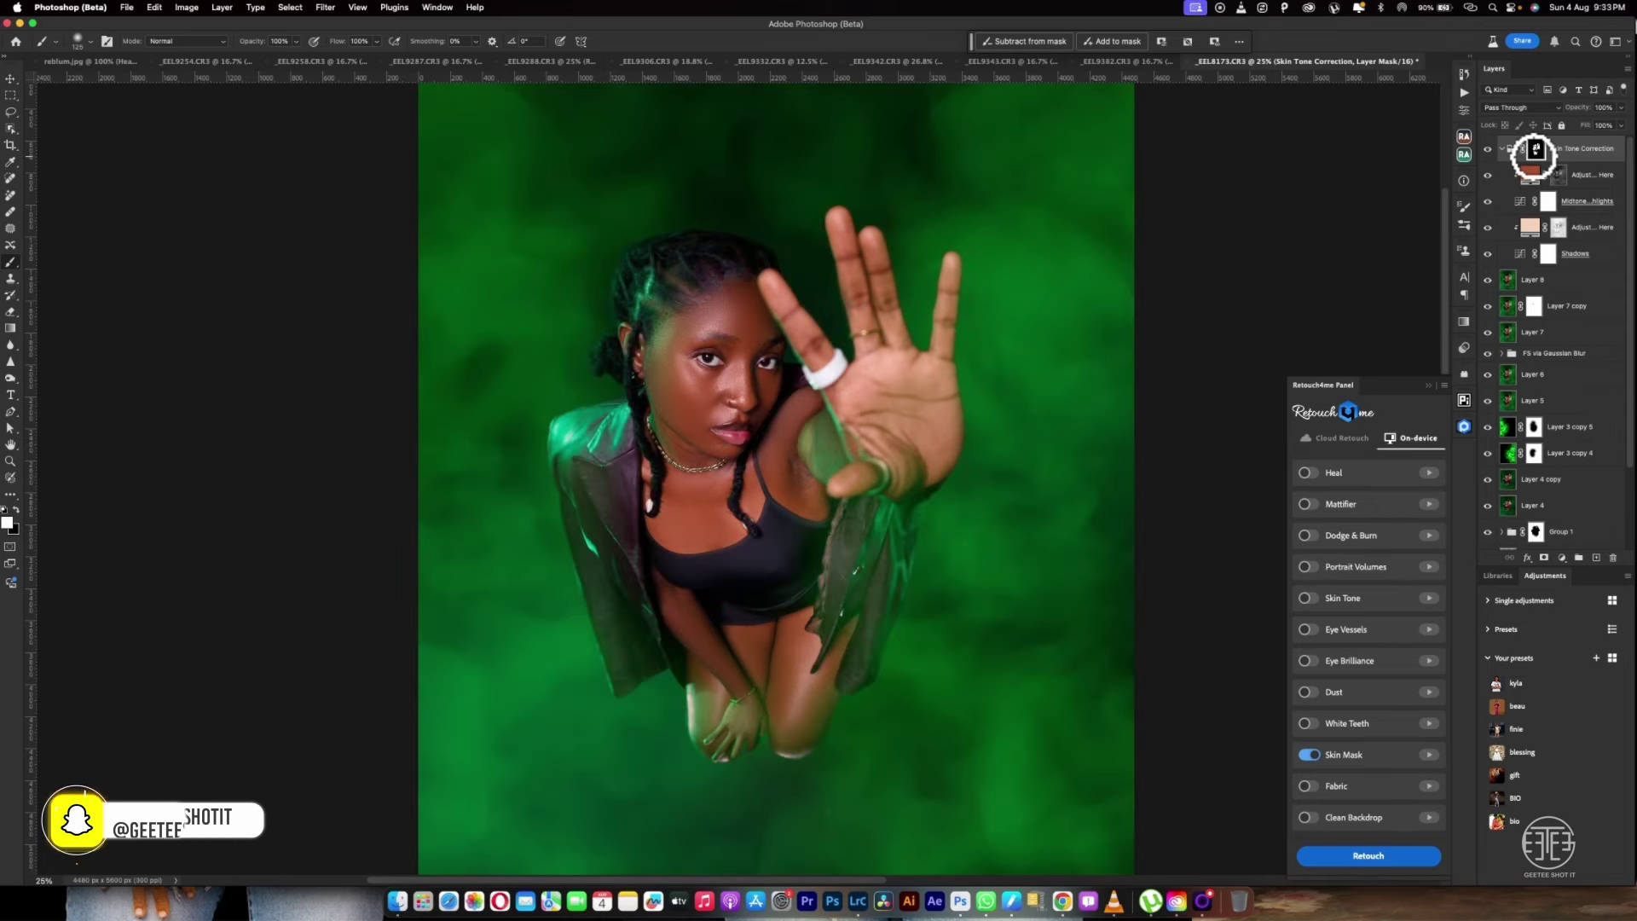
Fine-tune the opacity of the reddish-brown midtones and highlights fill, and collapse the Skin Tone Correction group
{"action": "left_click", "coordinate": [1585, 114]}
{"action": "left_click", "coordinate": [1596, 174]}
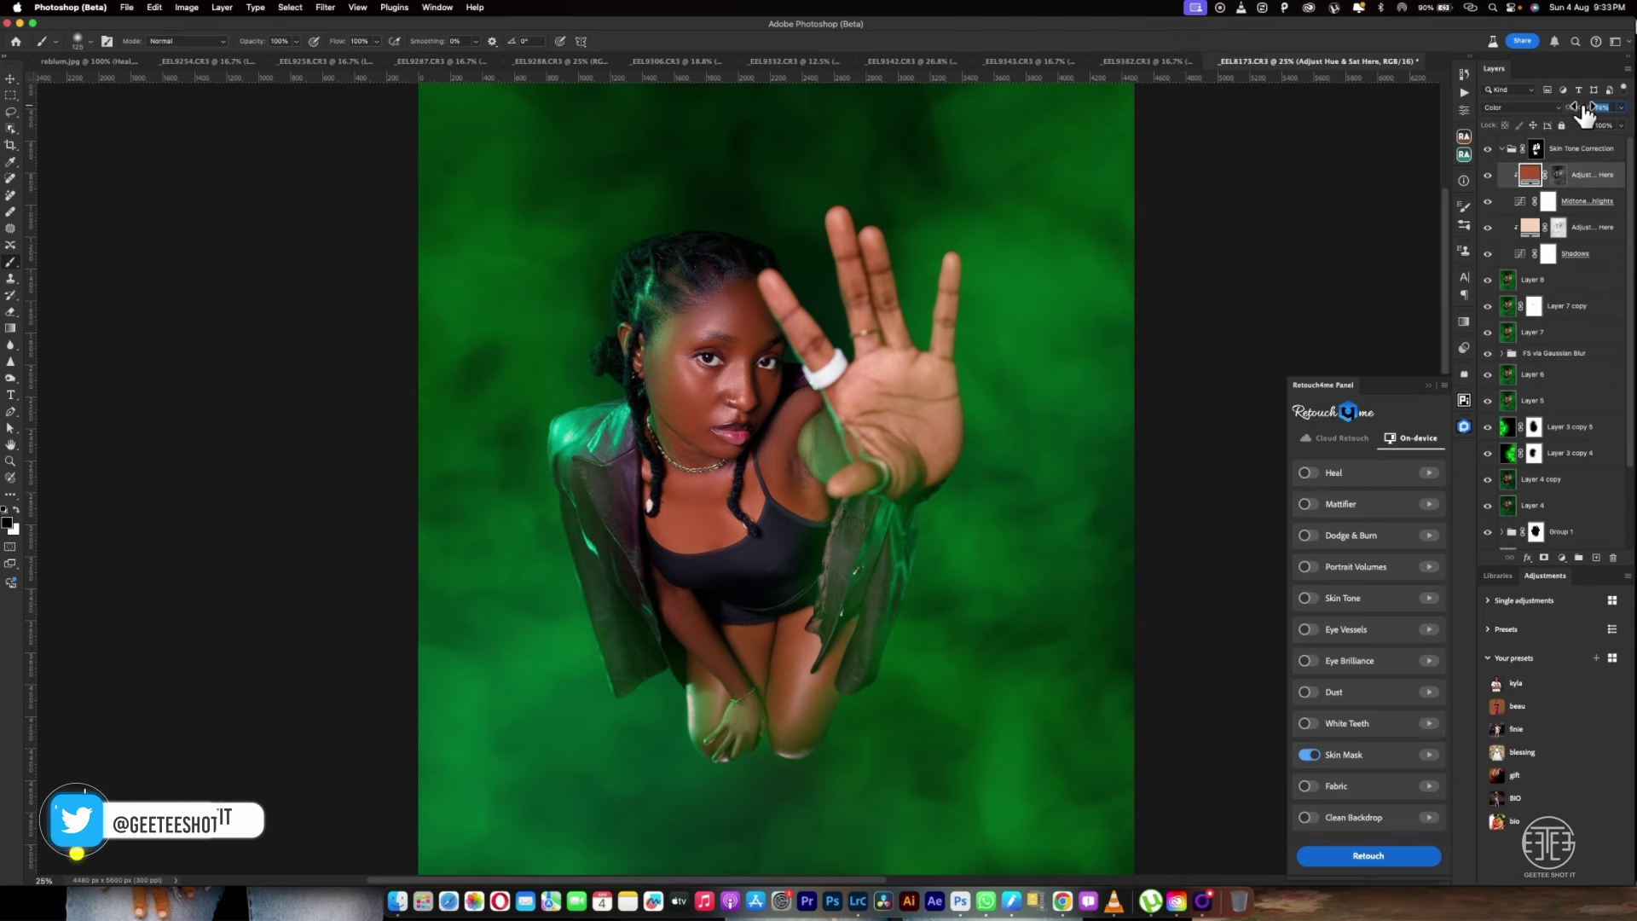
{"action": "left_click", "coordinate": [1584, 113]}
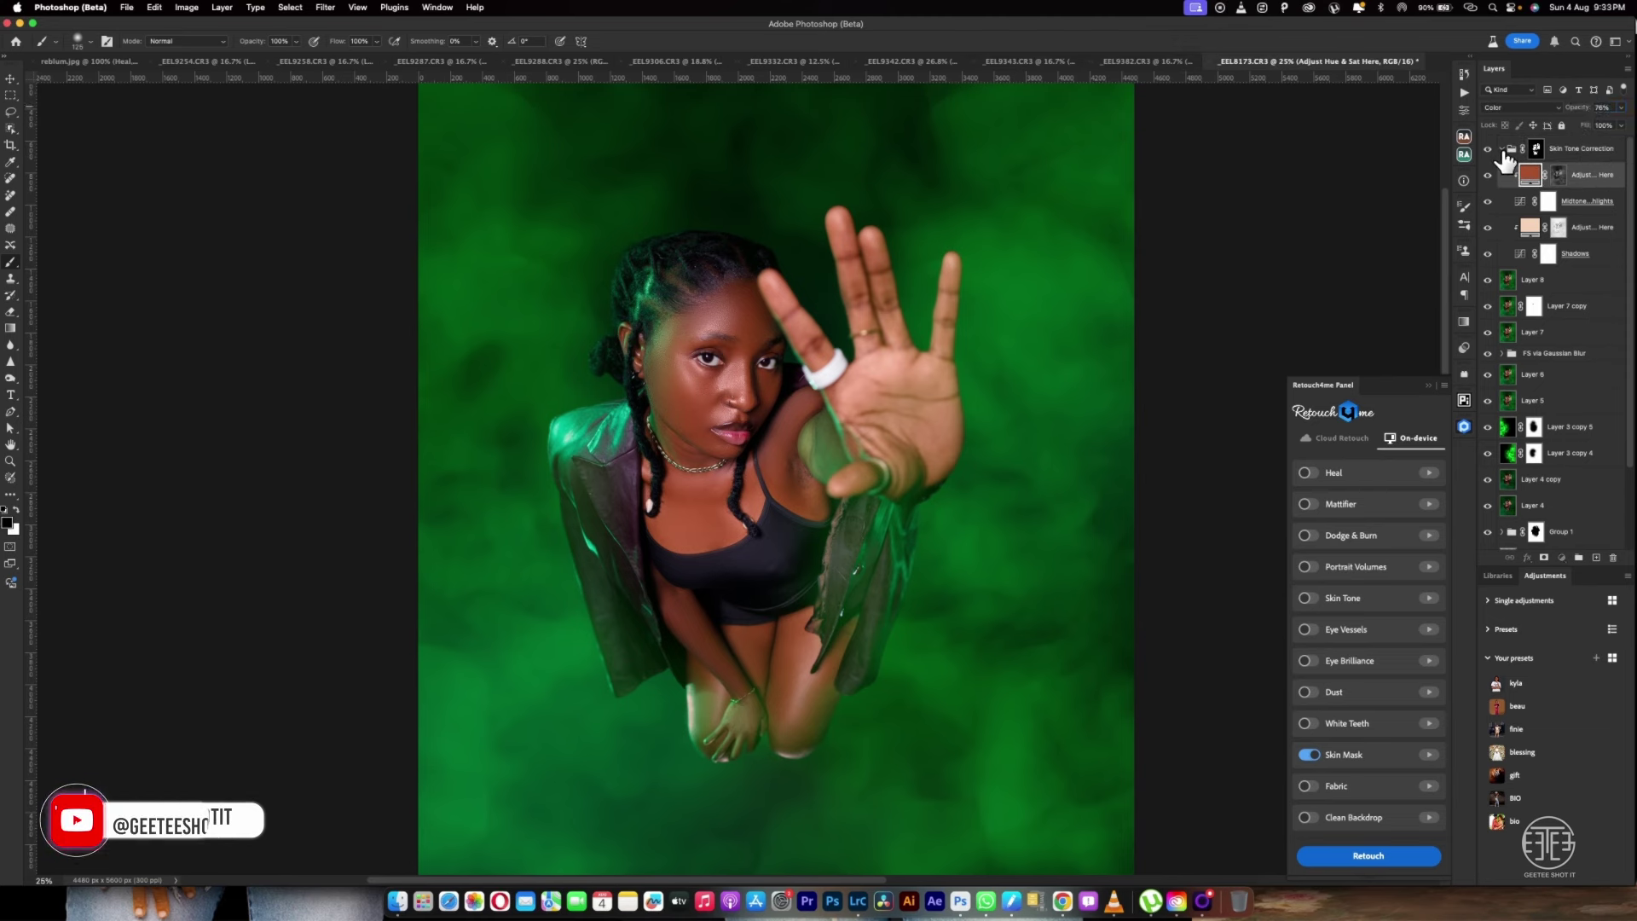
{"action": "left_click", "coordinate": [1501, 149]}
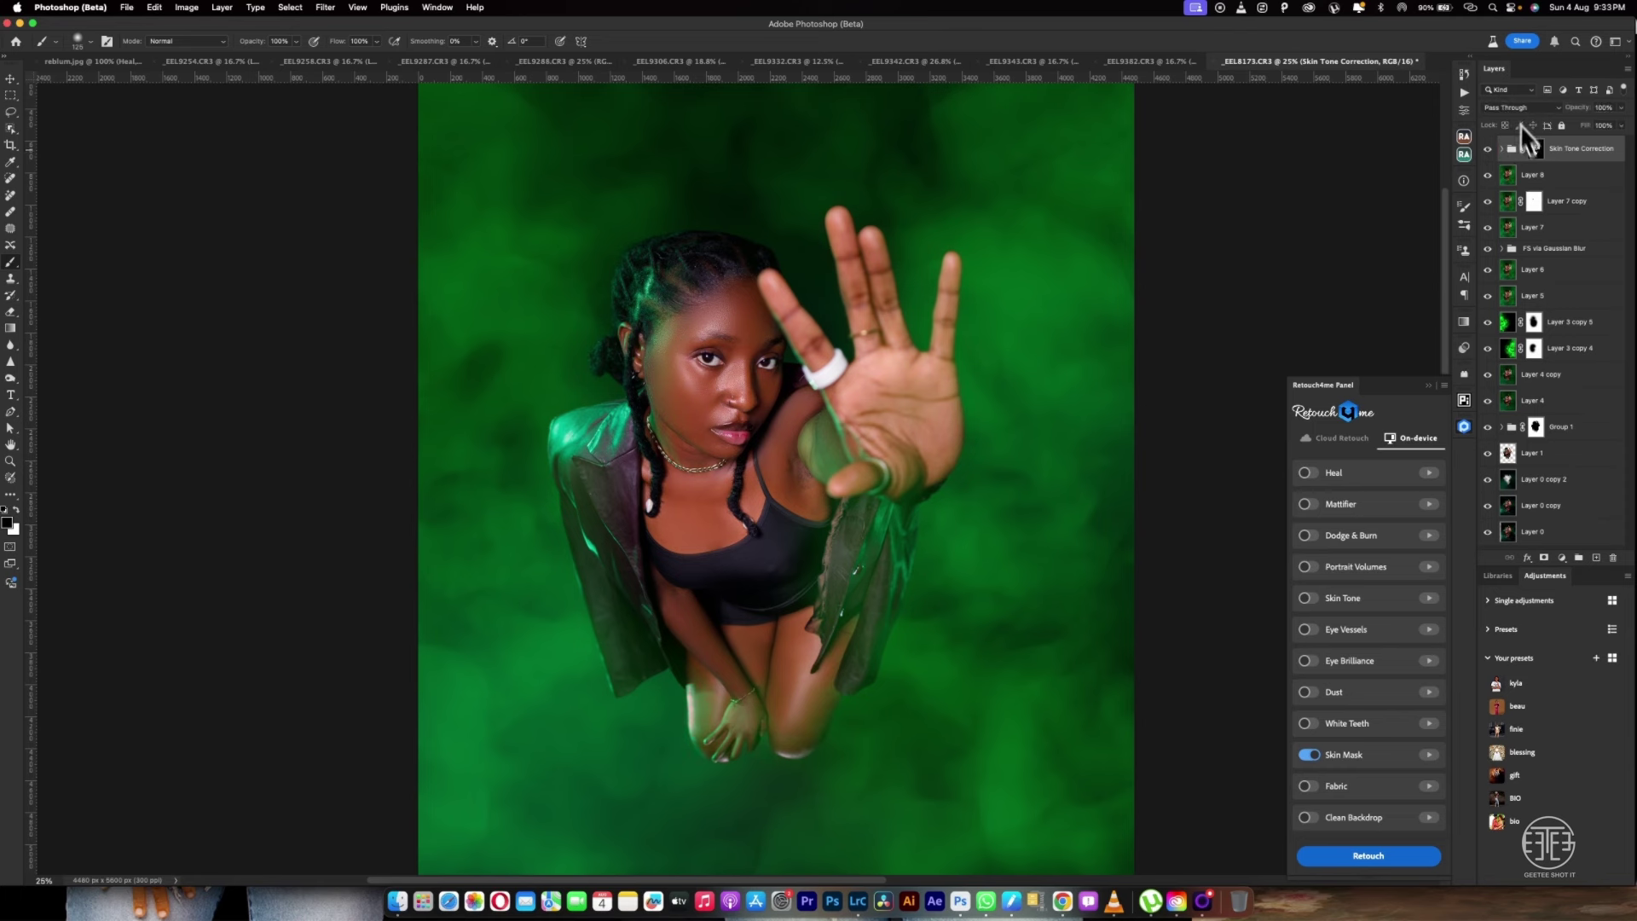
Add a Selective Color adjustment above the Skin Tone Correction group, setting cyan to -9 and magenta to -2 in the reds
{"action": "left_click", "coordinate": [1563, 556]}
{"action": "left_click", "coordinate": [1553, 843]}
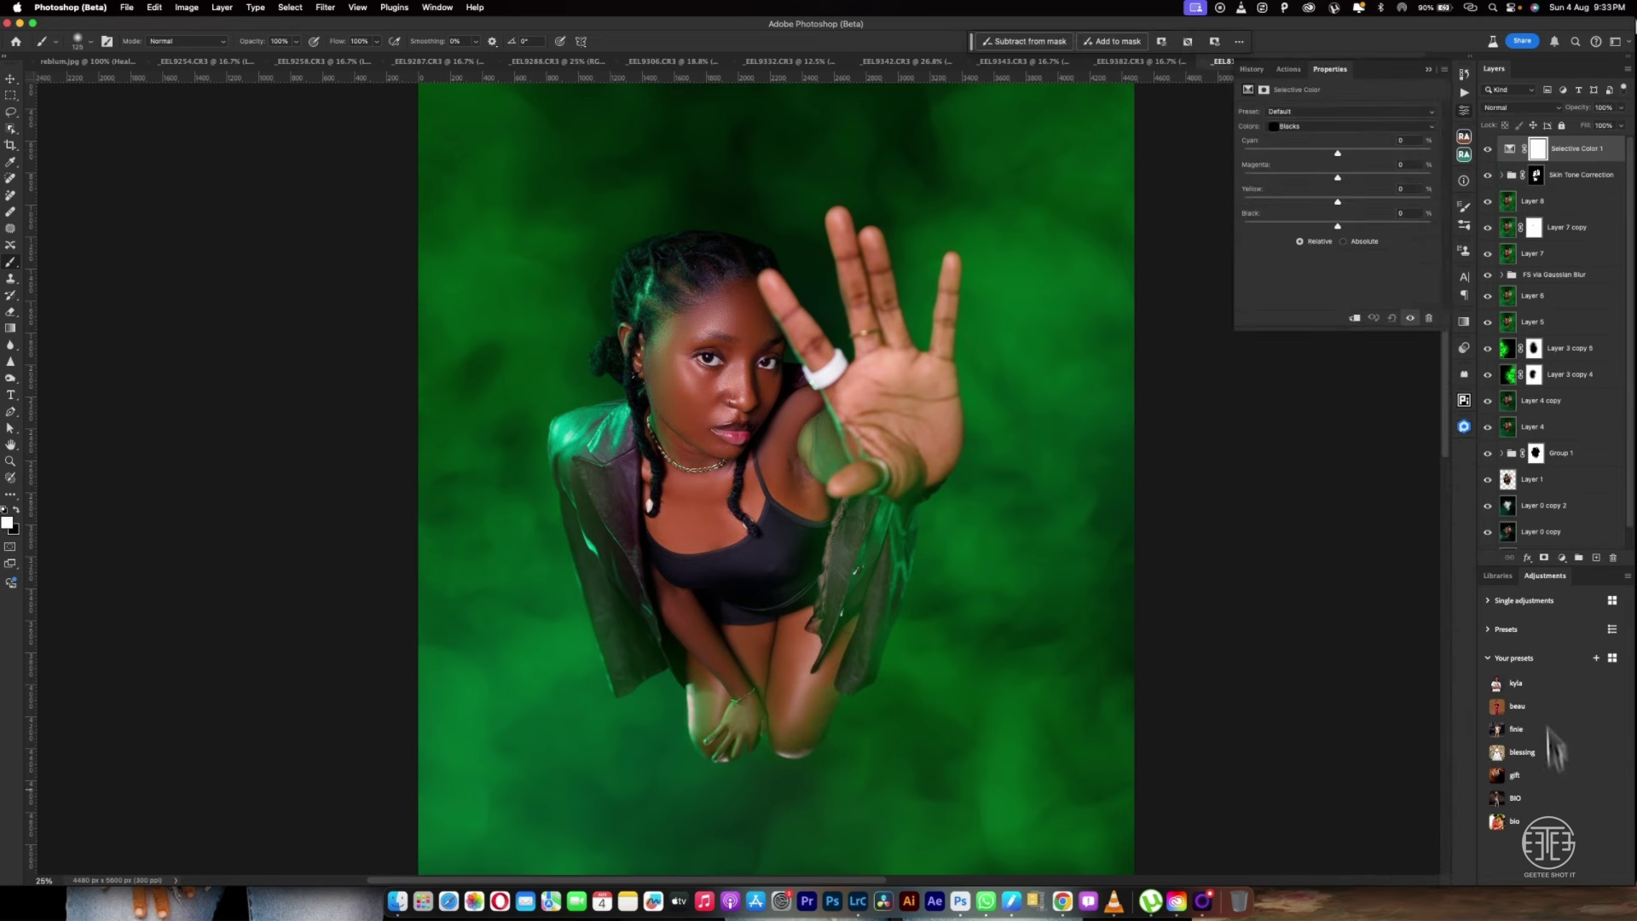
{"action": "left_click", "coordinate": [1332, 125]}
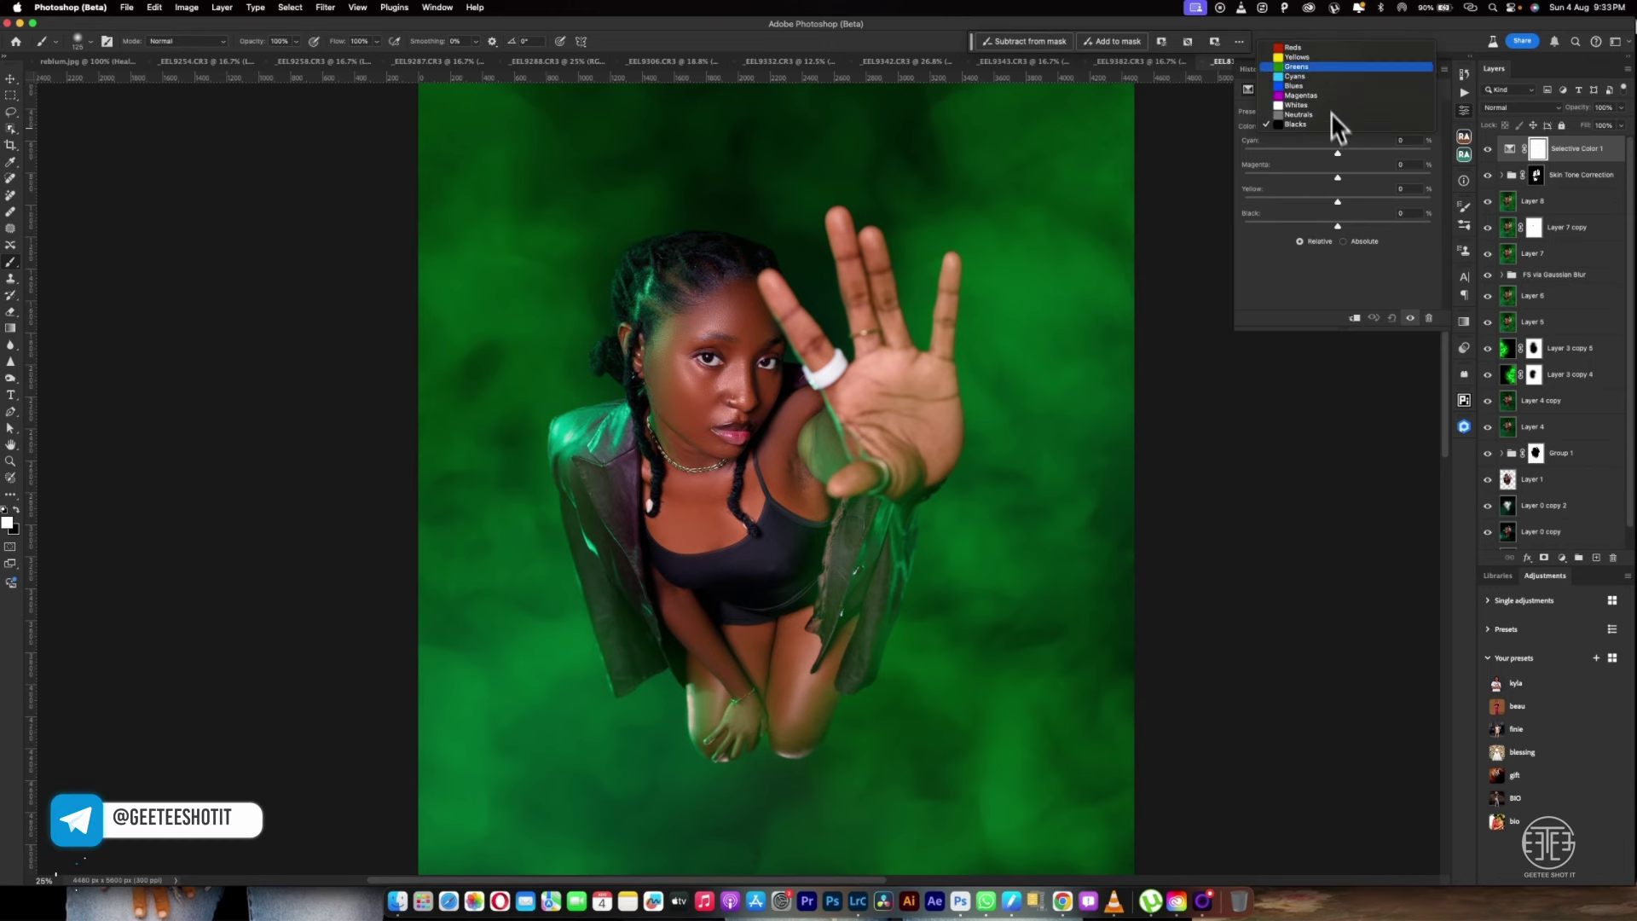
{"action": "left_click", "coordinate": [1318, 49]}
{"action": "left_click_drag", "start_coordinate": [1337, 227], "coordinate": [1336, 228]}
{"action": "left_click_drag", "start_coordinate": [1337, 152], "coordinate": [1324, 152]}
{"action": "left_click_drag", "start_coordinate": [1336, 227], "coordinate": [1336, 157]}
{"action": "left_click_drag", "start_coordinate": [1343, 228], "coordinate": [1337, 227]}
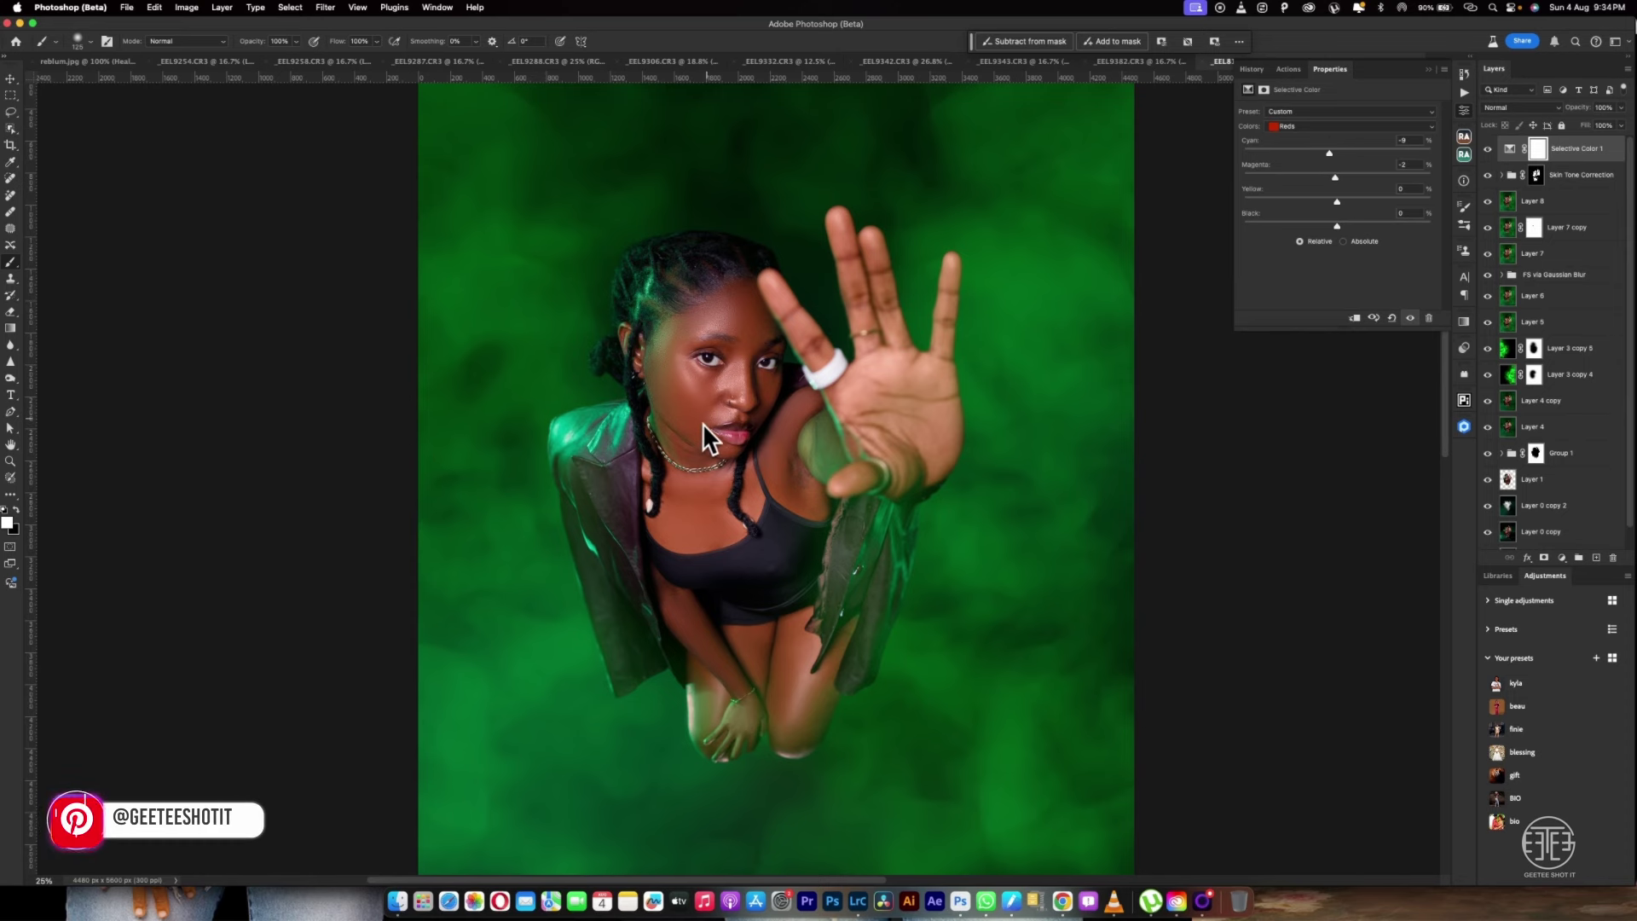
Adjust the yellows in Selective Color, setting cyan to -24 and yellow to -1
{"action": "scroll", "coordinate": [707, 420], "scroll_direction": "up", "scroll_amount": 3}
{"action": "scroll", "coordinate": [708, 419], "scroll_direction": "down", "scroll_amount": 5}
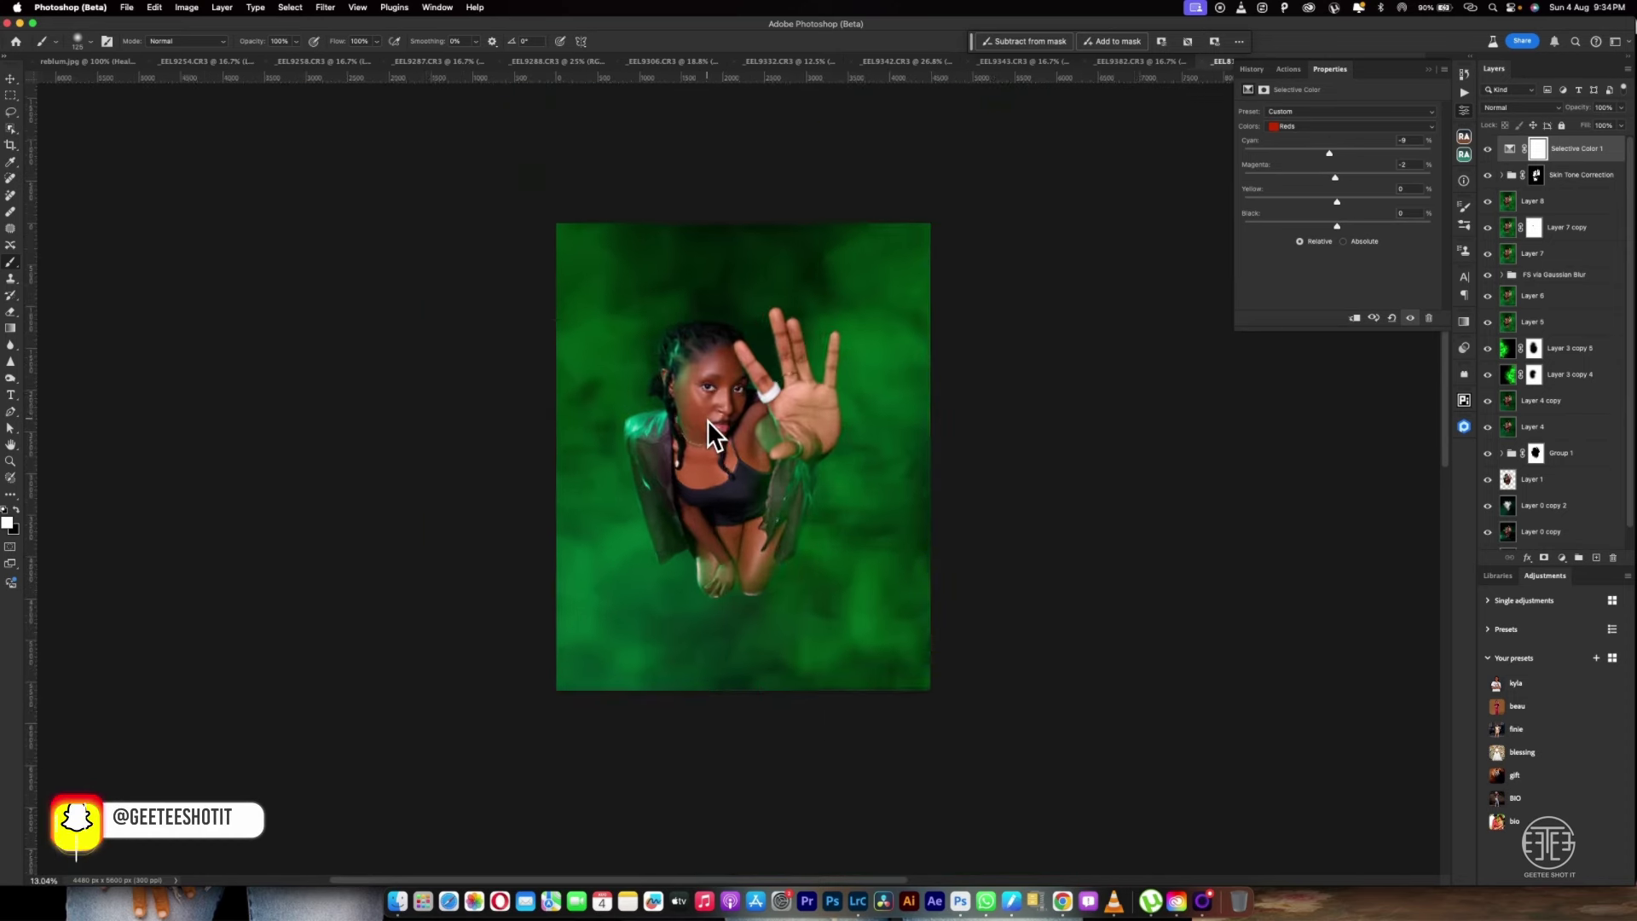
{"action": "scroll", "coordinate": [708, 420], "scroll_direction": "up", "scroll_amount": 2}
{"action": "left_click", "coordinate": [1344, 126]}
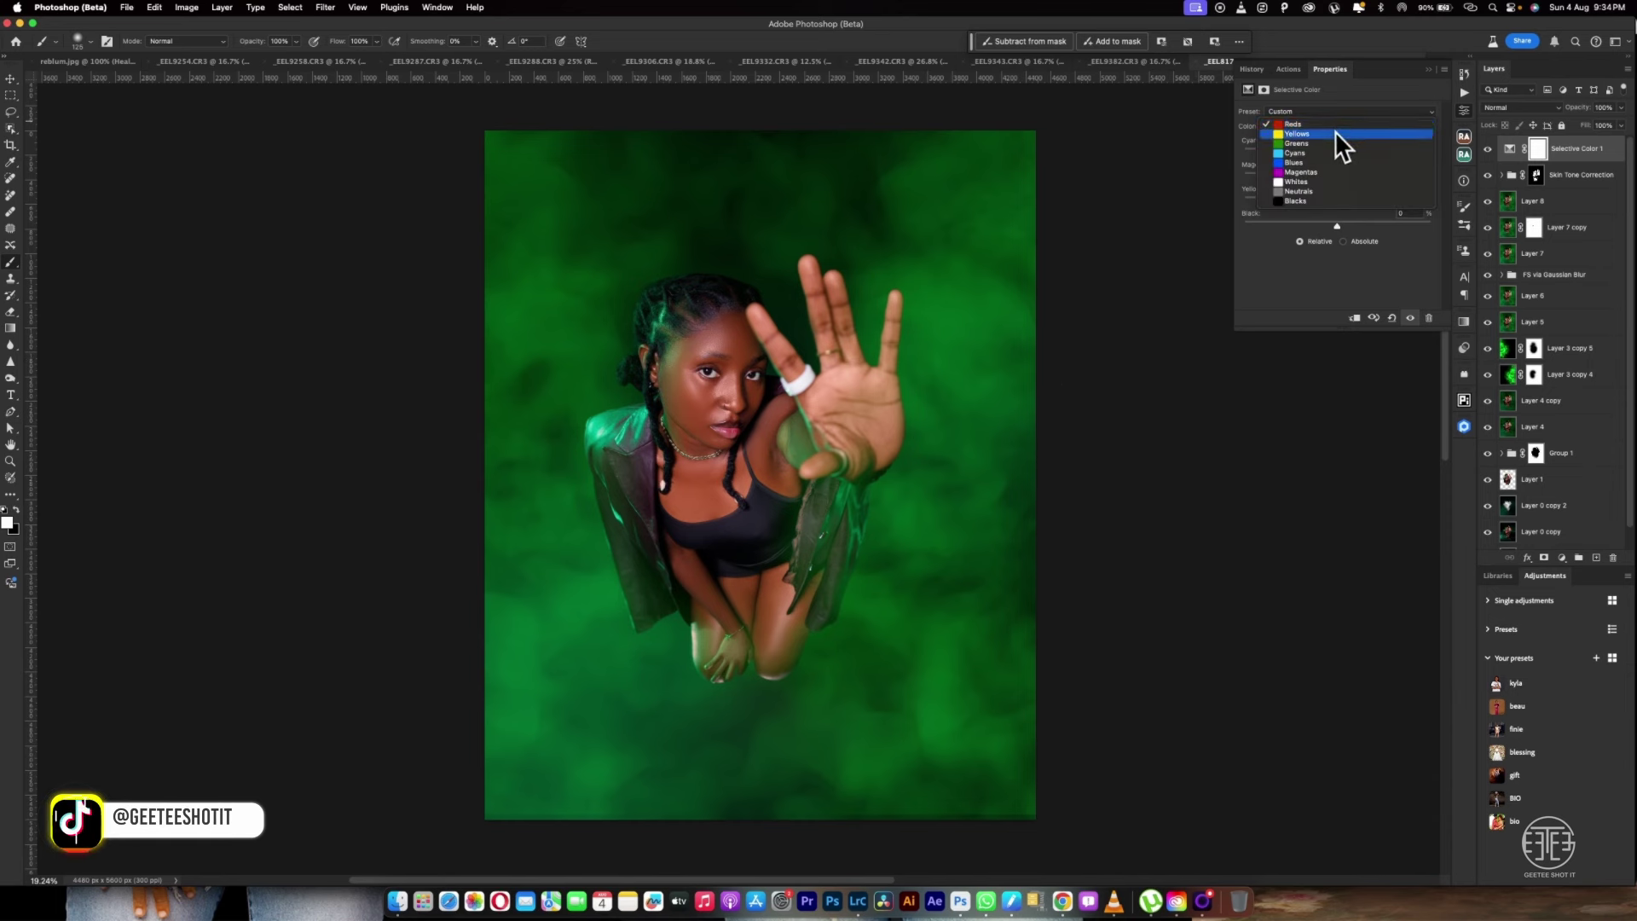
{"action": "left_click", "coordinate": [1334, 134]}
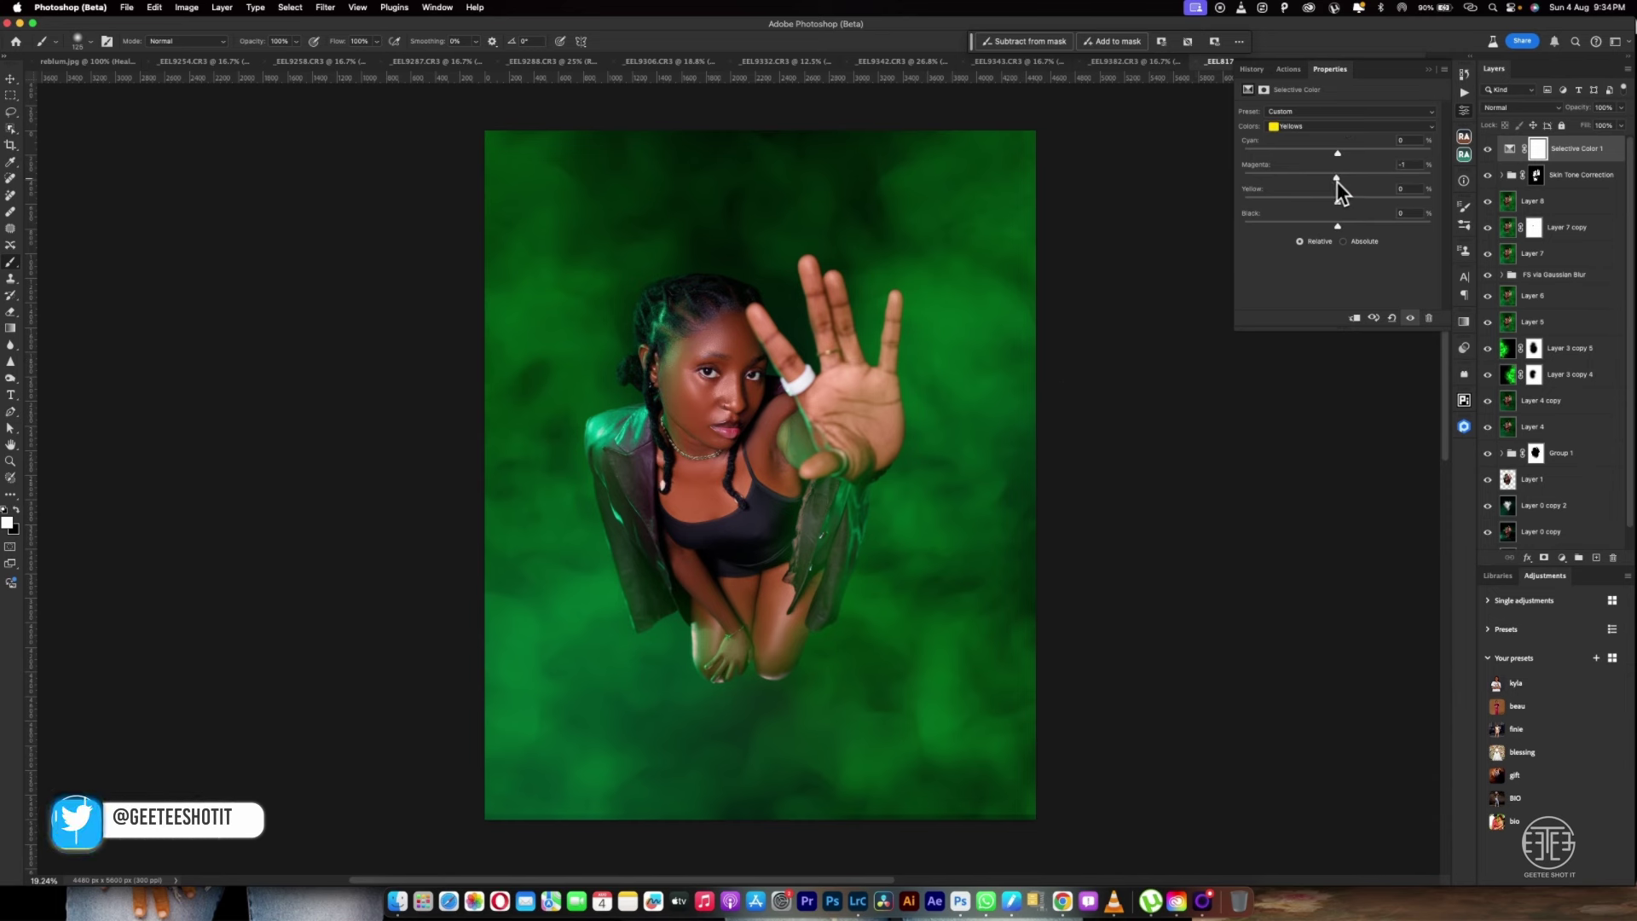
{"action": "mouse_move", "coordinate": [1337, 182]}
{"action": "left_mouse_down"}
{"action": "mouse_move", "coordinate": [1316, 156]}
{"action": "mouse_move", "coordinate": [1337, 207]}
{"action": "mouse_move", "coordinate": [1327, 178]}
{"action": "left_mouse_up"}
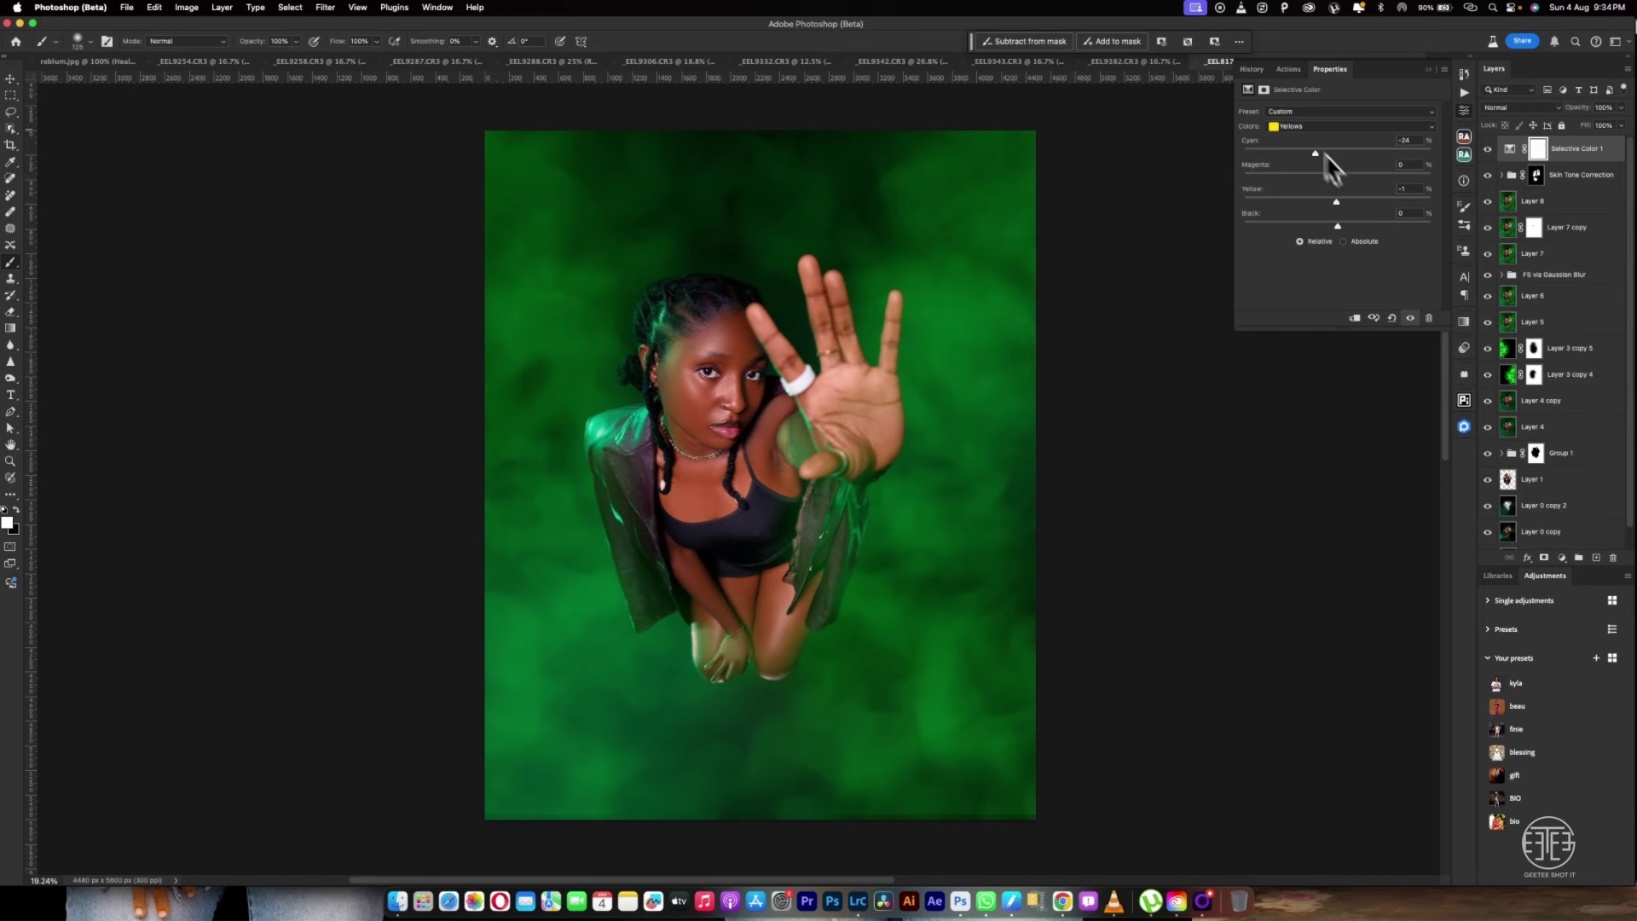
Adjust the blacks in Selective Color, setting yellow to -4 and black to +4
{"action": "left_click", "coordinate": [1317, 126]}
{"action": "left_click", "coordinate": [1308, 193]}
{"action": "scroll", "coordinate": [793, 545], "scroll_direction": "down", "scroll_amount": 5}
{"action": "scroll", "coordinate": [793, 546], "scroll_direction": "up", "scroll_amount": 10}
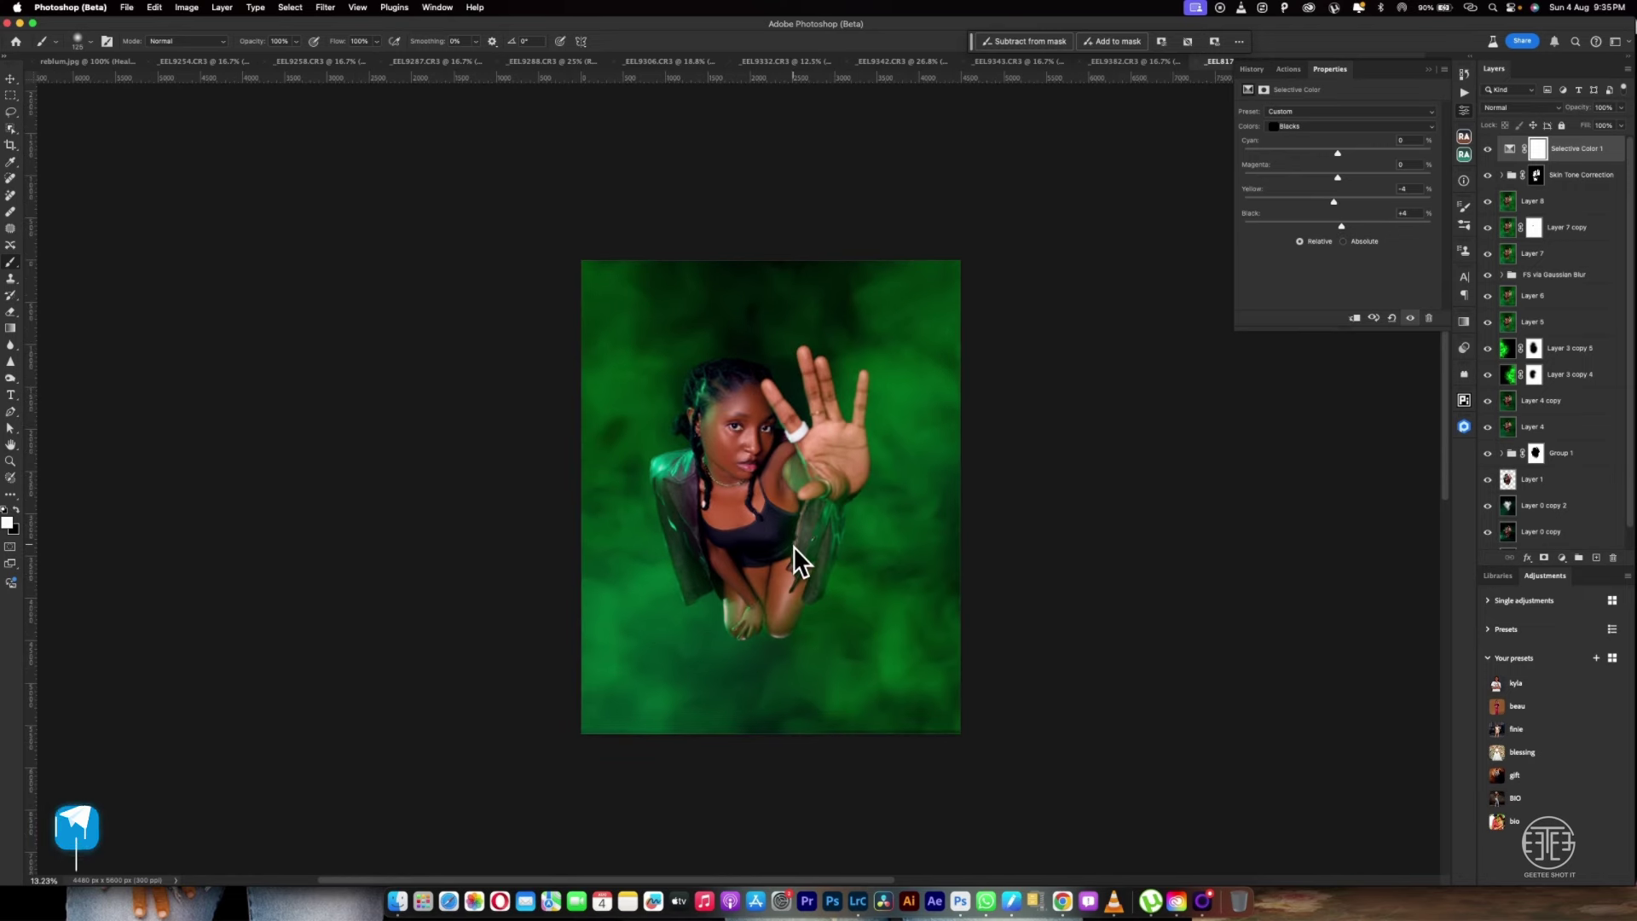
{"action": "scroll", "coordinate": [793, 546], "scroll_direction": "down", "scroll_amount": 5}
{"action": "scroll", "coordinate": [793, 546], "scroll_direction": "up", "scroll_amount": 3}
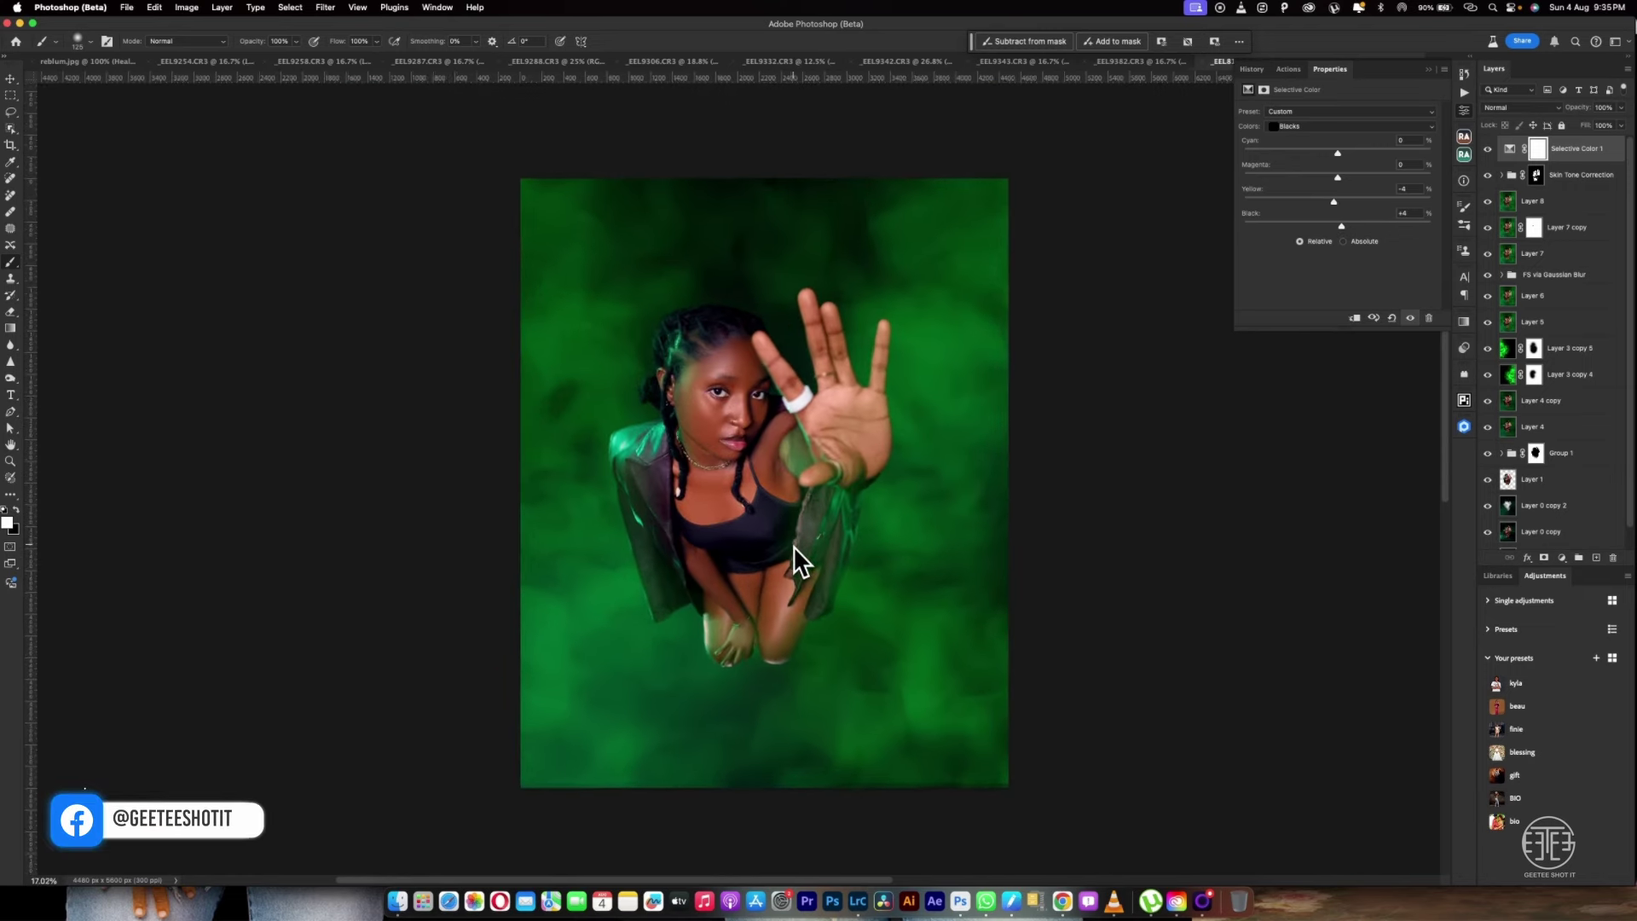
Add a Curves adjustment with a contrast S-curve, set its blend mode to Luminosity, and compare its effect
{"action": "left_click", "coordinate": [1563, 558]}
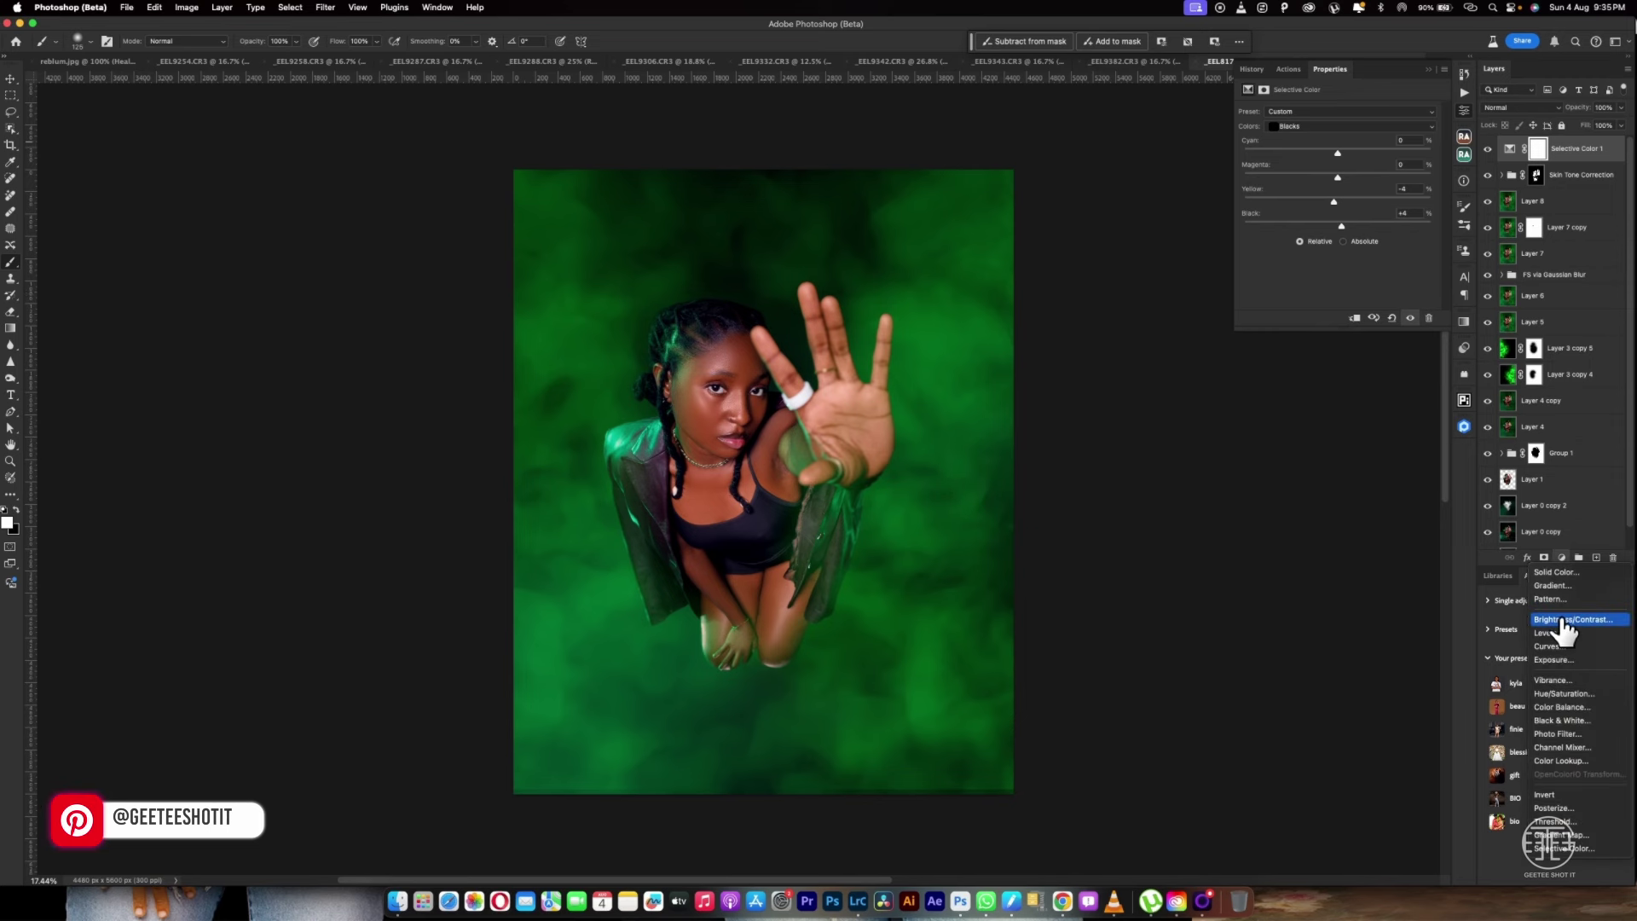
{"action": "left_click", "coordinate": [1545, 647]}
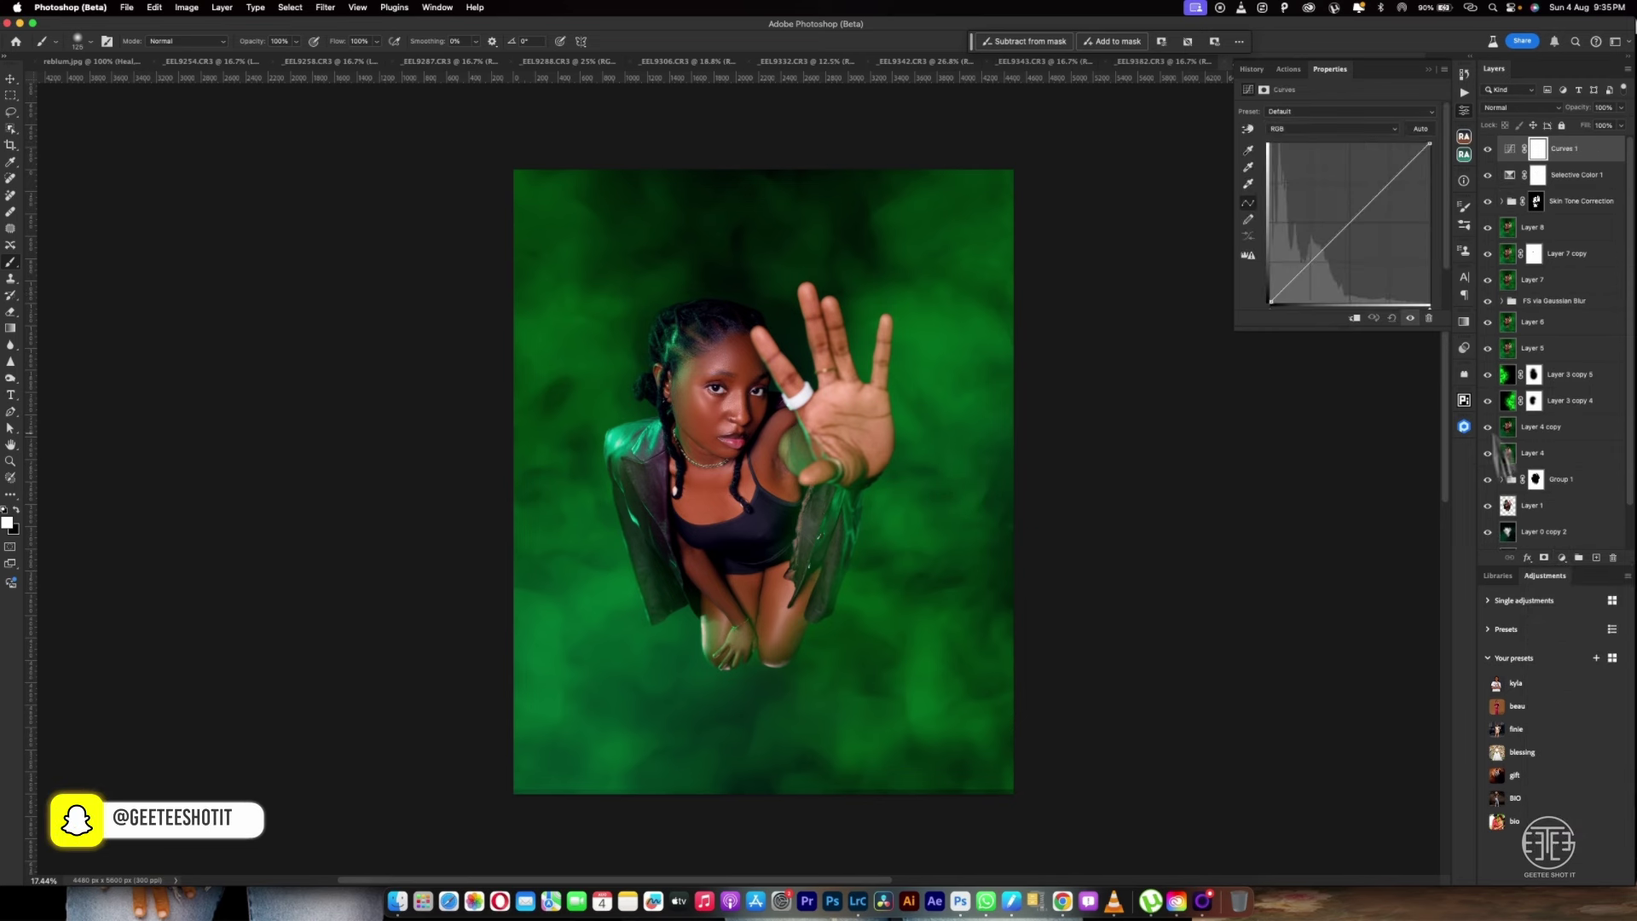
{"action": "left_click_drag", "start_coordinate": [1406, 162], "coordinate": [1392, 170]}
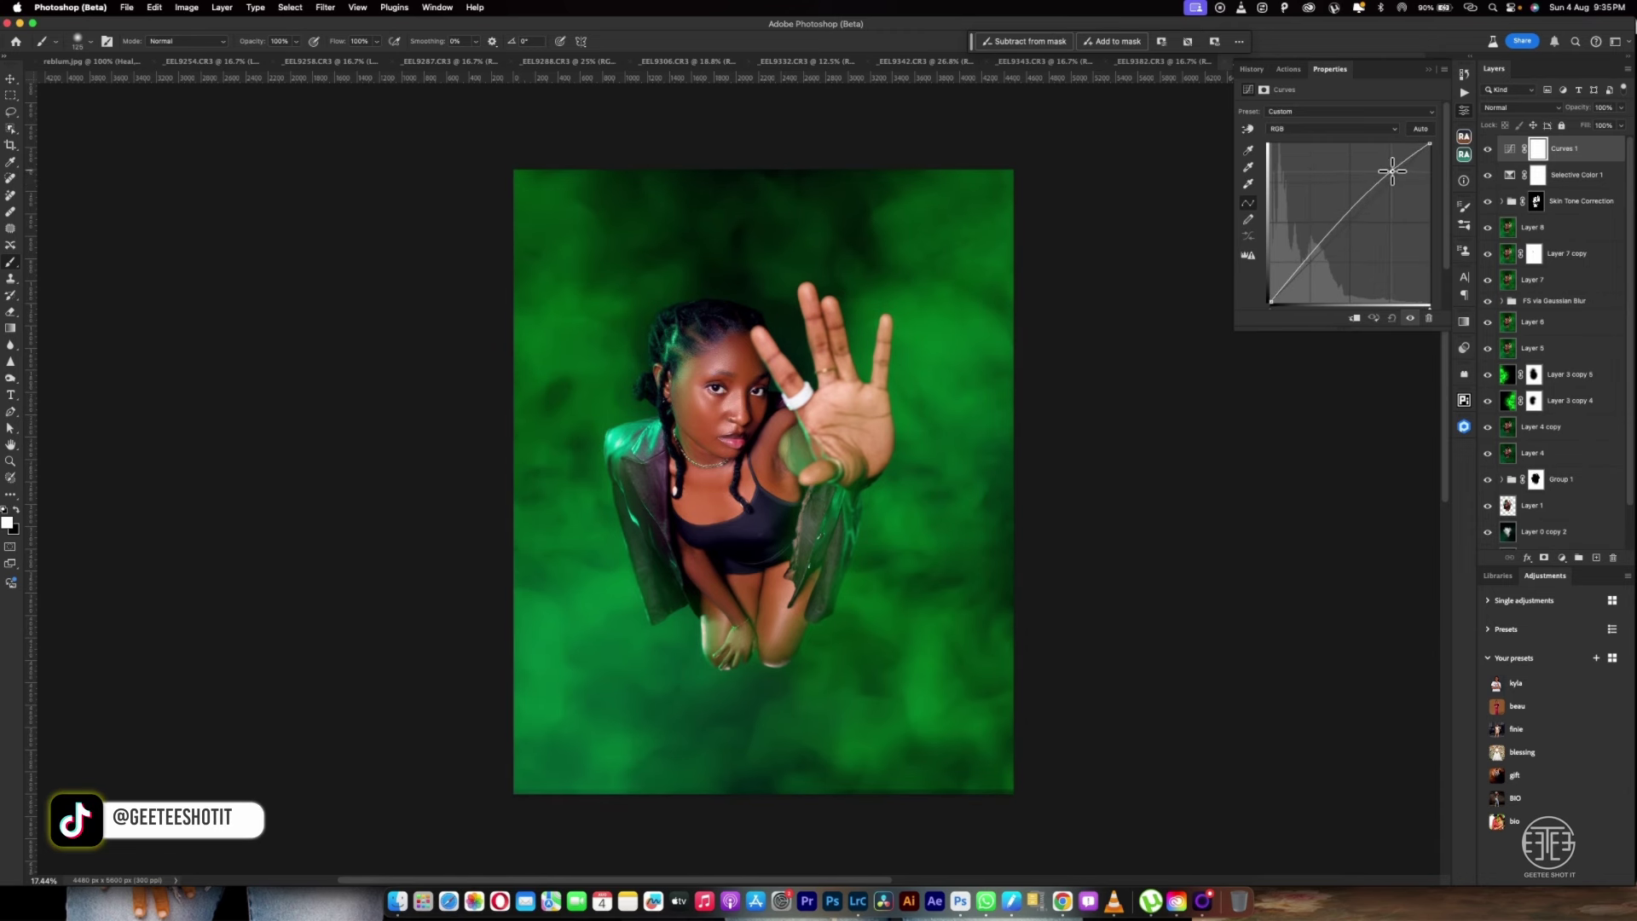
{"action": "left_click_drag", "start_coordinate": [1297, 270], "coordinate": [1291, 292]}
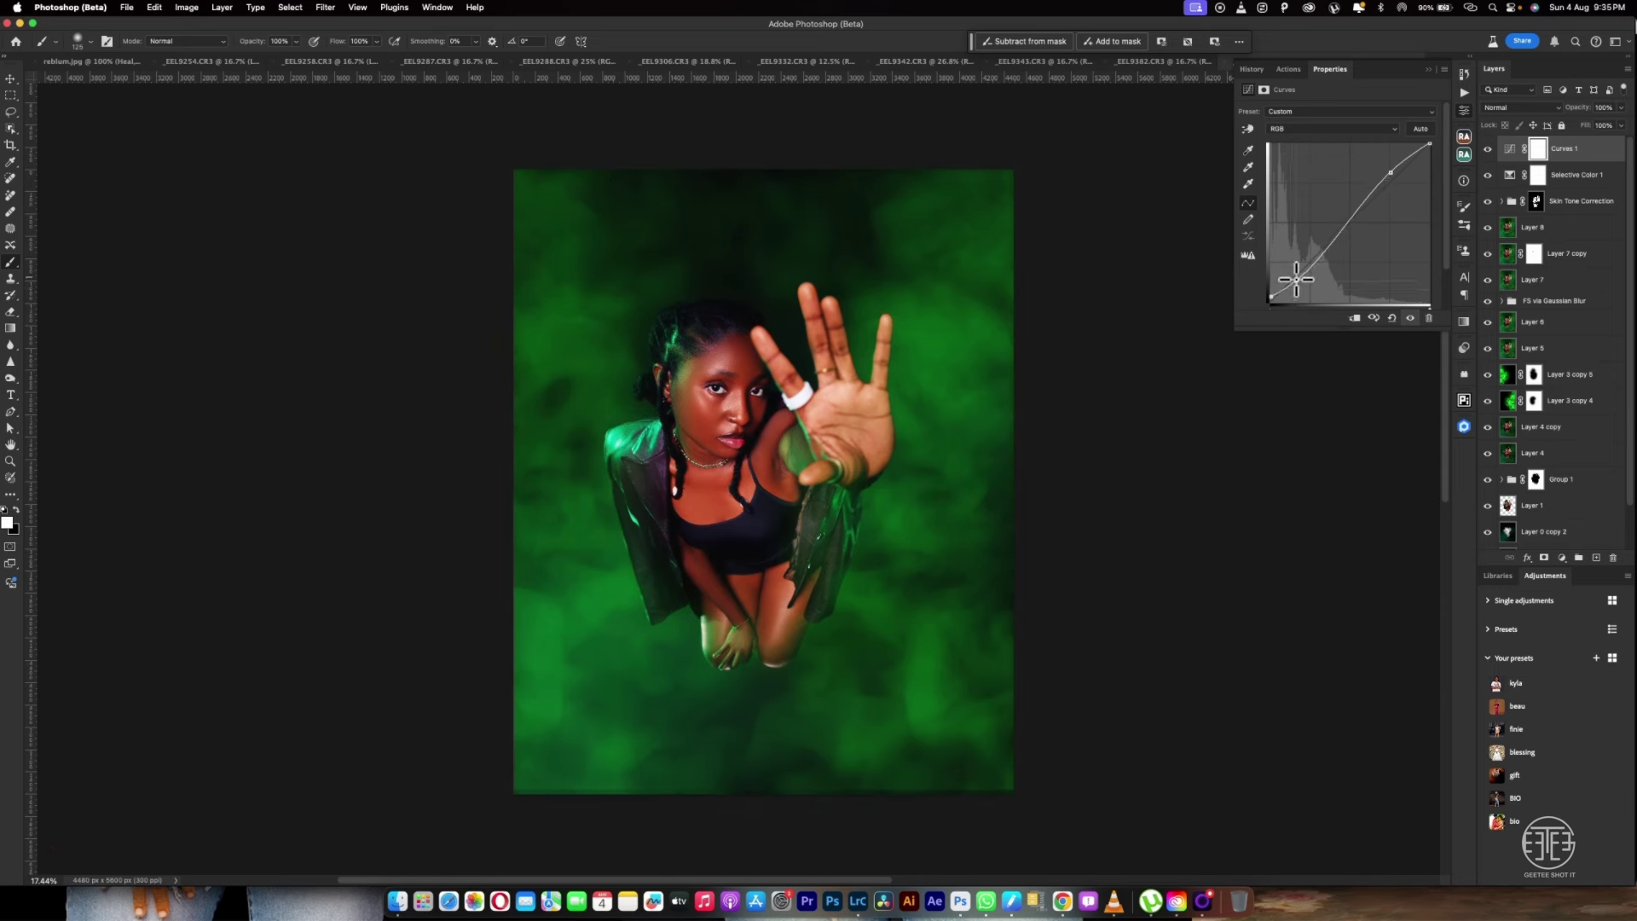
{"action": "left_click", "coordinate": [1504, 109]}
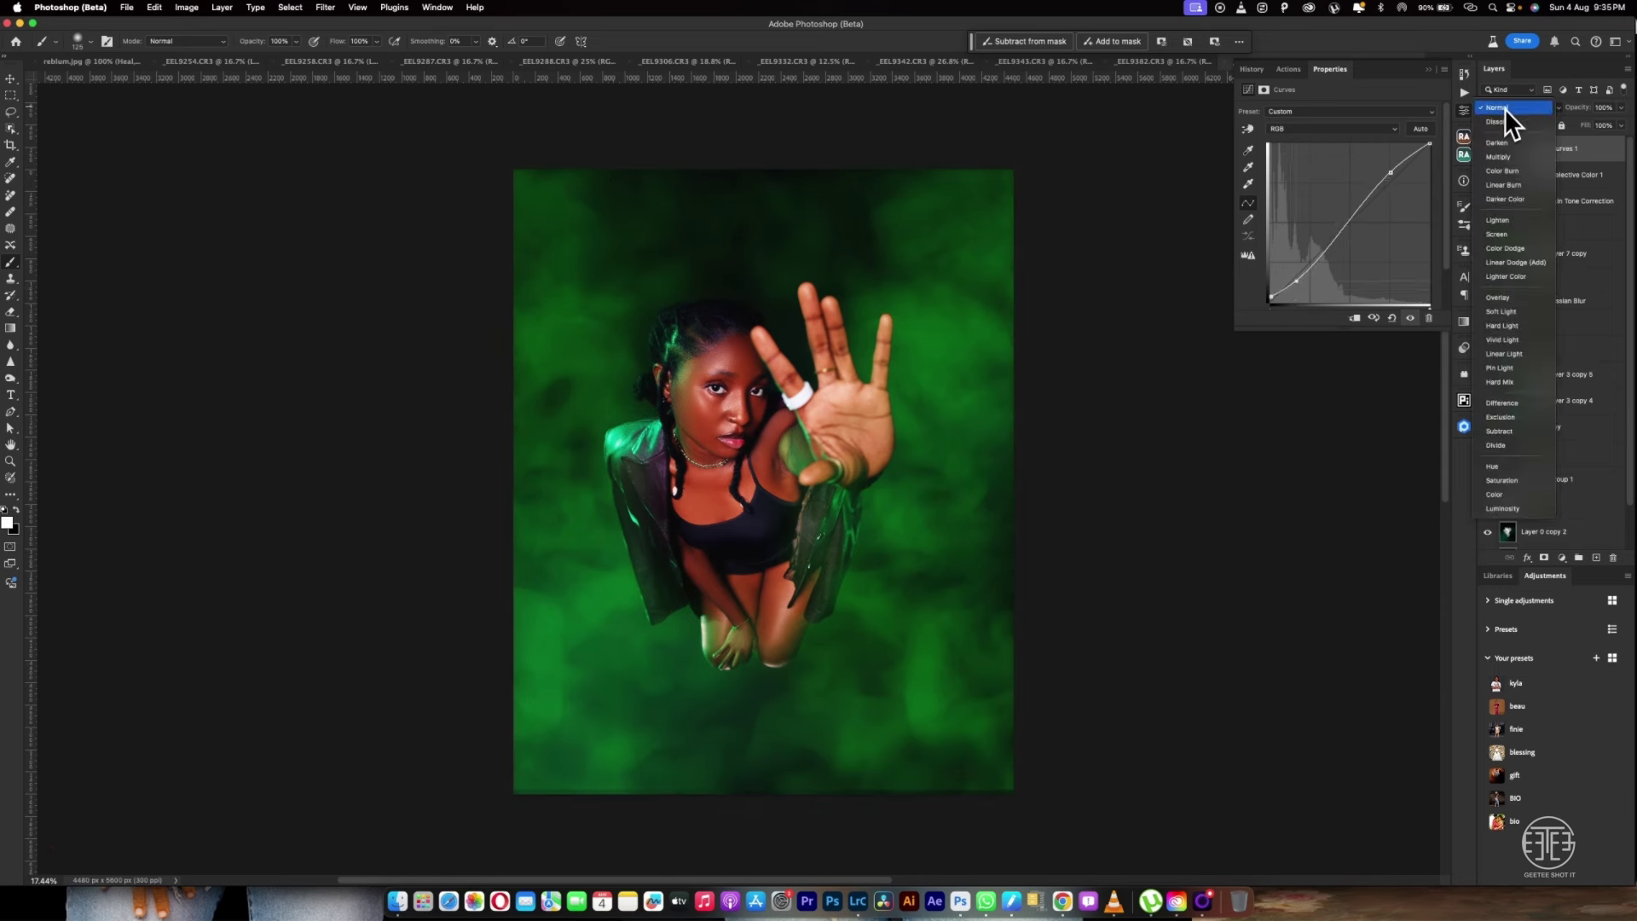
{"action": "left_click", "coordinate": [1501, 508]}
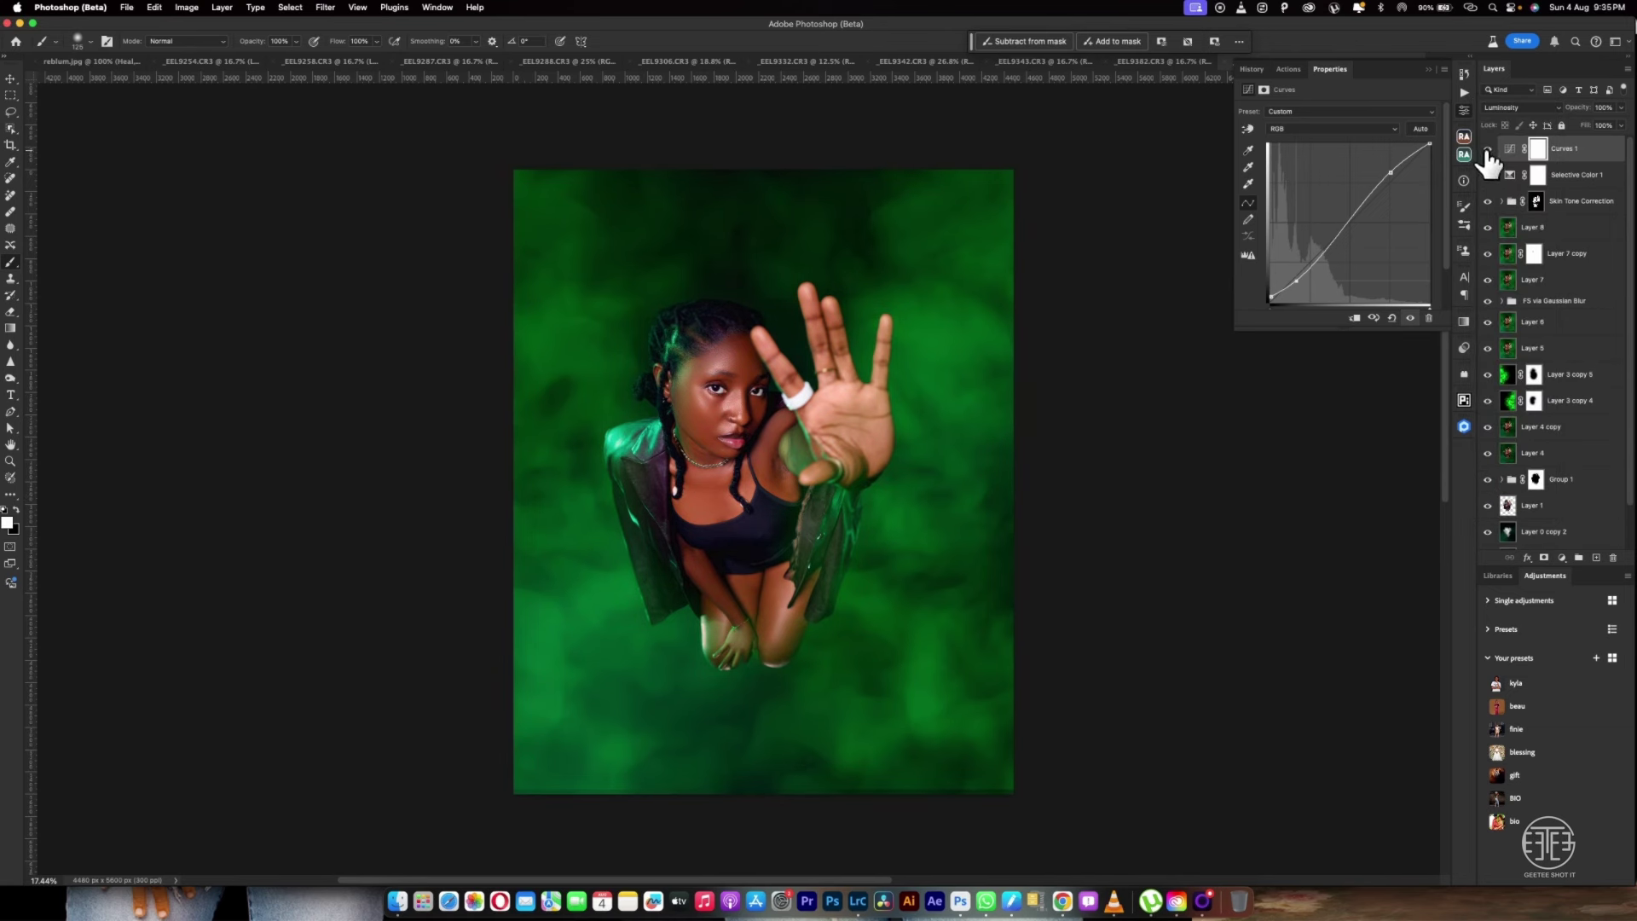
{"action": "left_click", "coordinate": [1488, 149]}
Set the reds' cyan to -24 in the Selective Color layer and slightly lower the Curves contrast layer's opacity
{"action": "left_click", "coordinate": [1522, 175]}
{"action": "left_click", "coordinate": [1291, 128]}
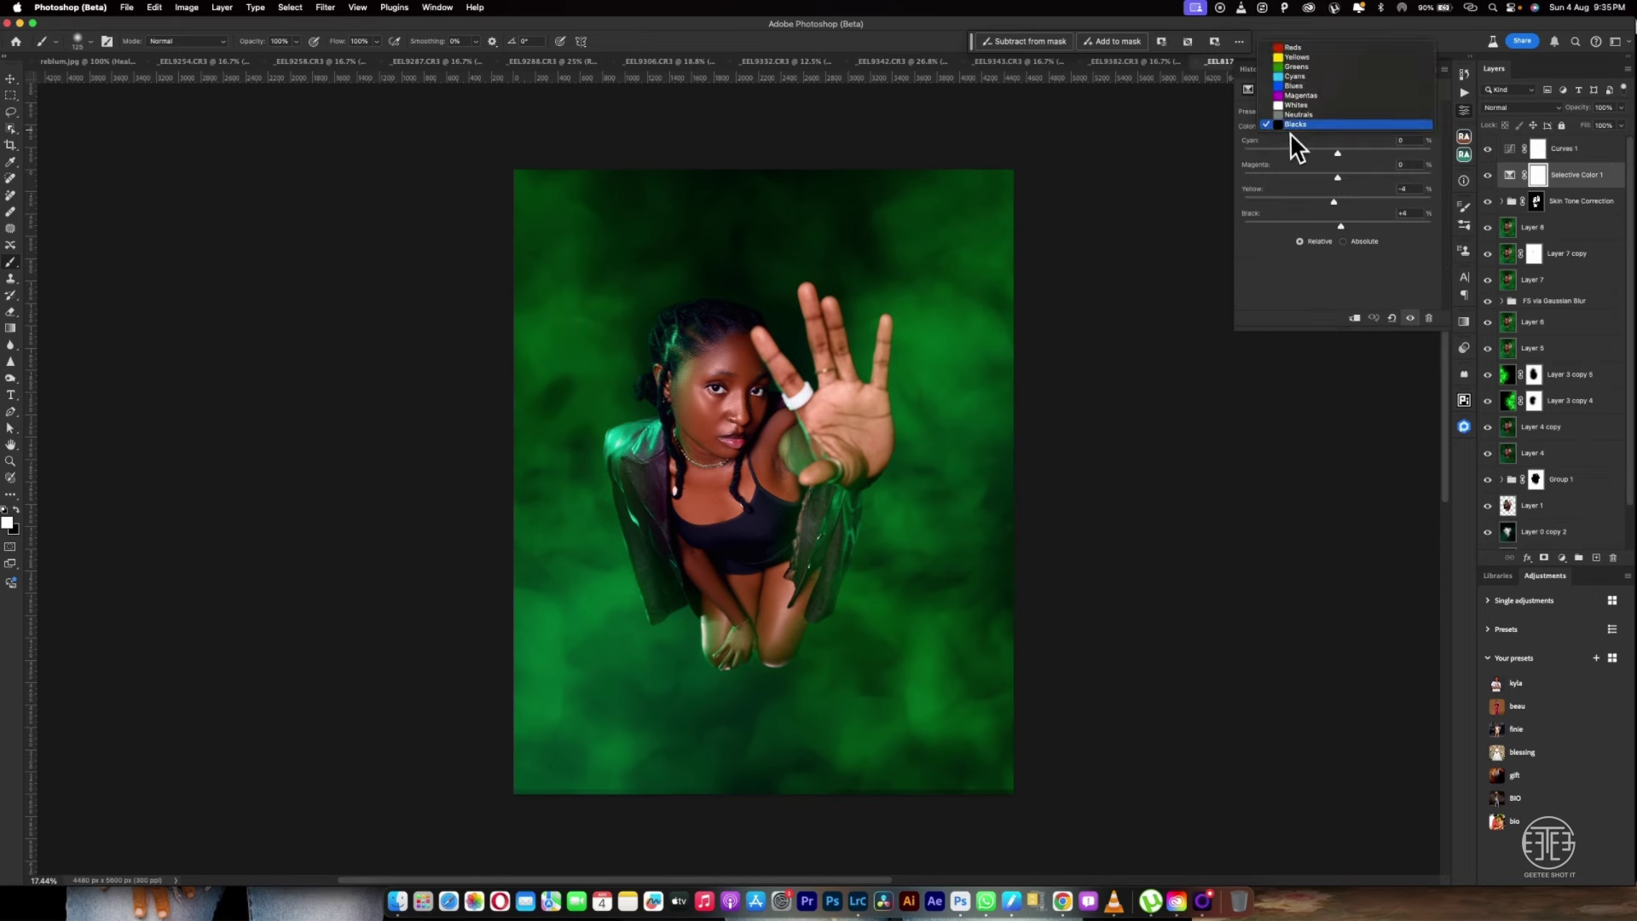
{"action": "left_click", "coordinate": [1296, 48]}
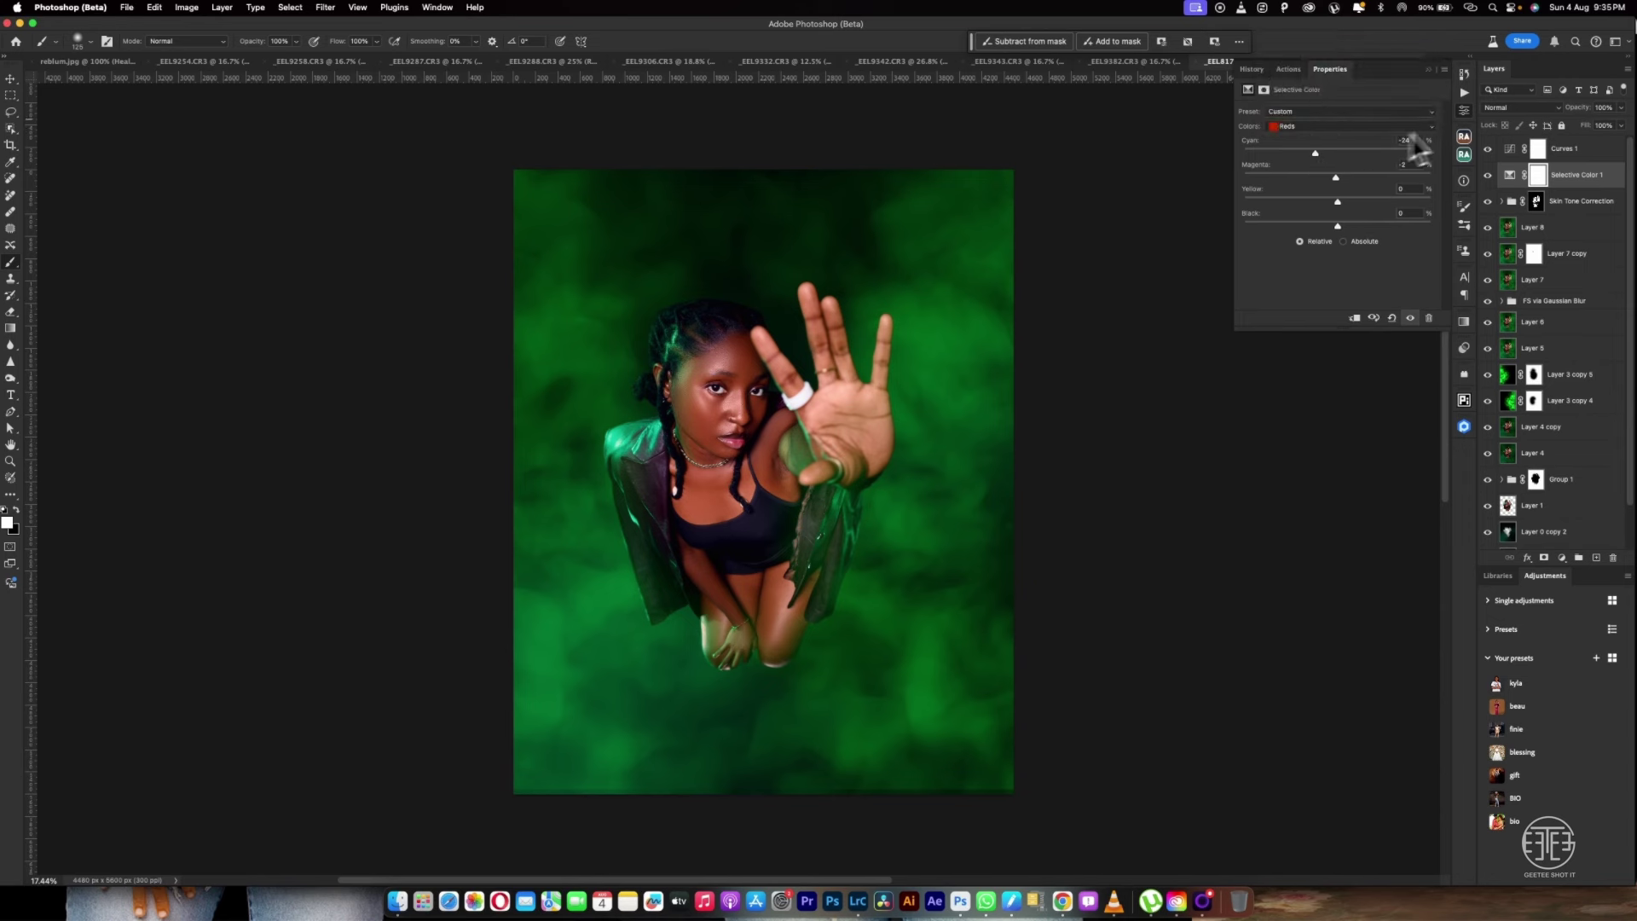
{"action": "left_click", "coordinate": [1526, 148]}
{"action": "left_click", "coordinate": [1562, 109]}
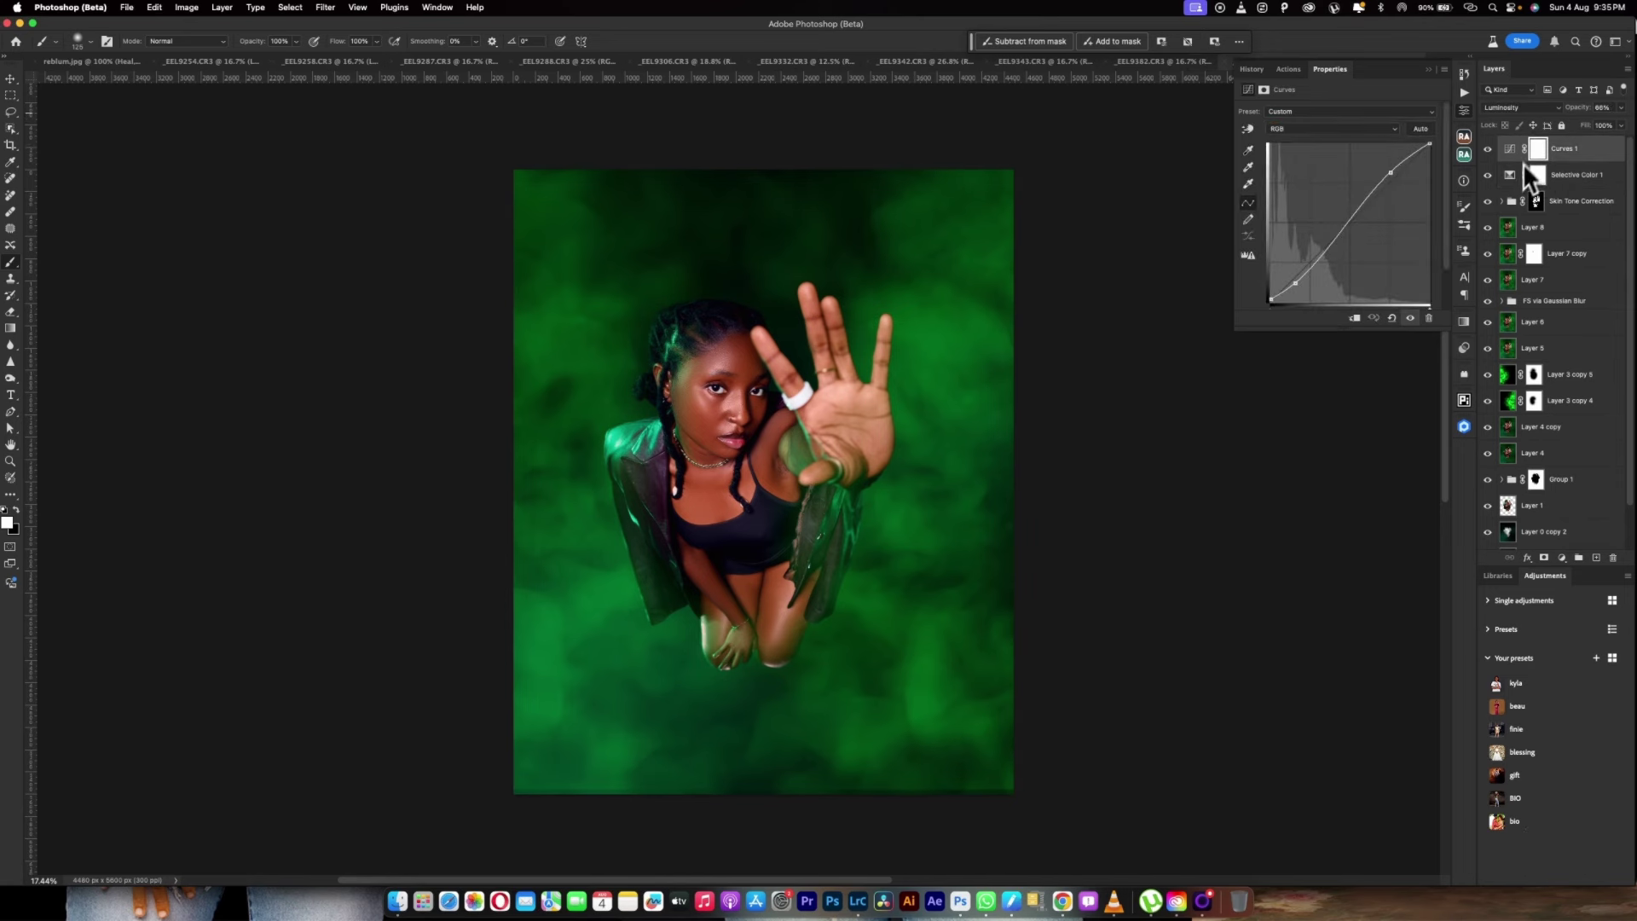
Load a selection of the image's highlights with the Beauty Retouch luminosity masking
{"action": "left_click", "coordinate": [1464, 154]}
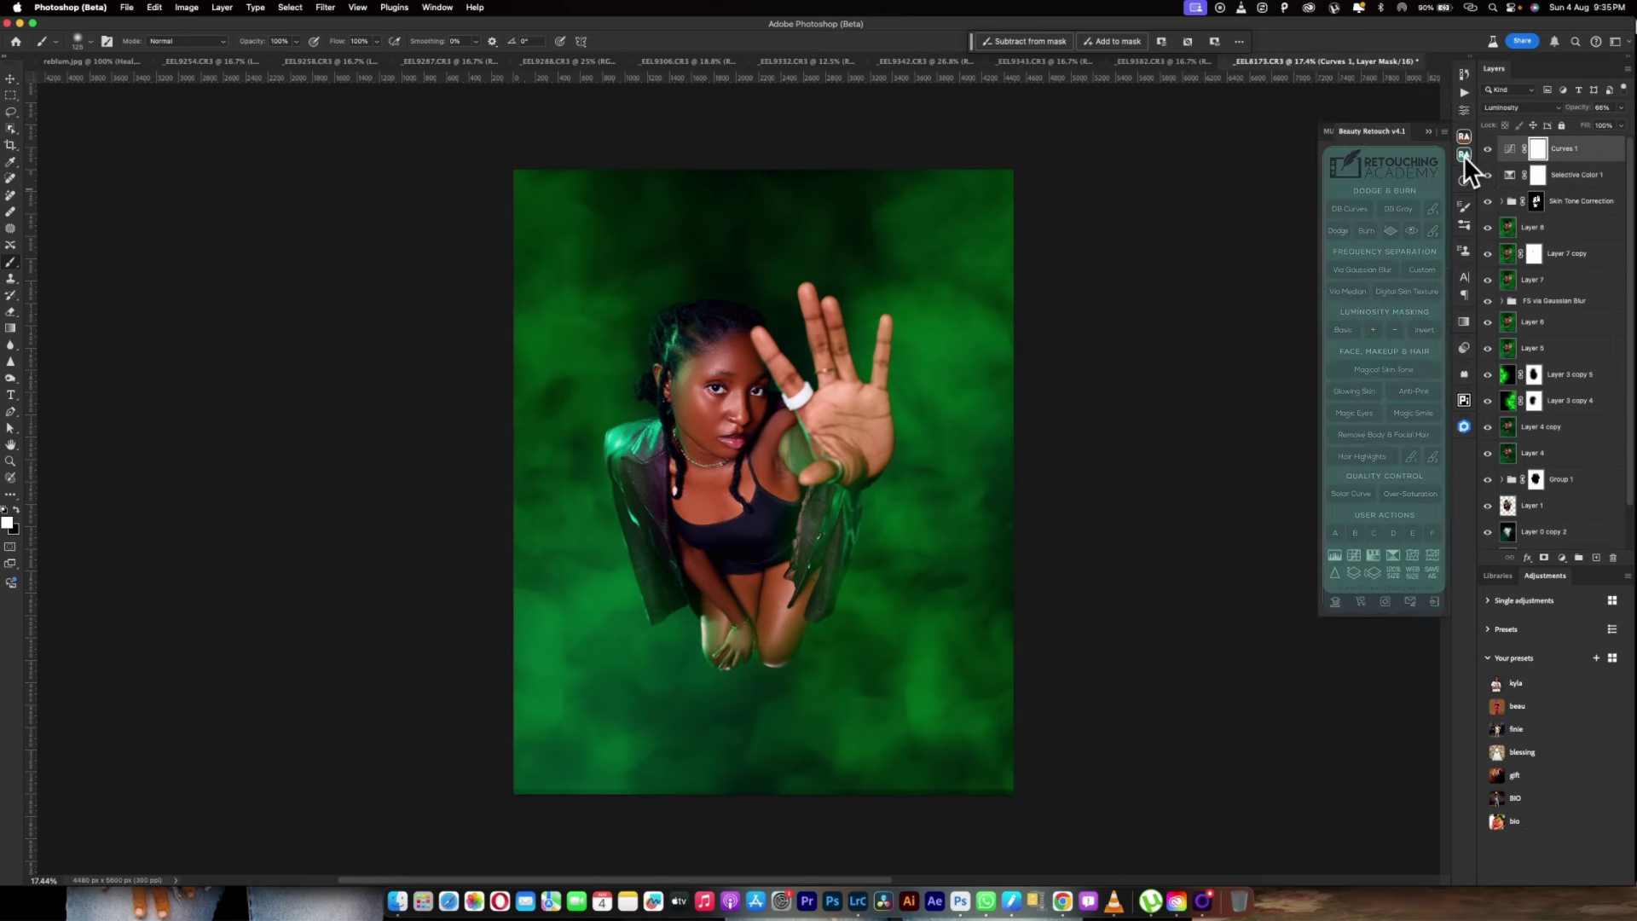
{"action": "left_click", "coordinate": [1375, 331]}
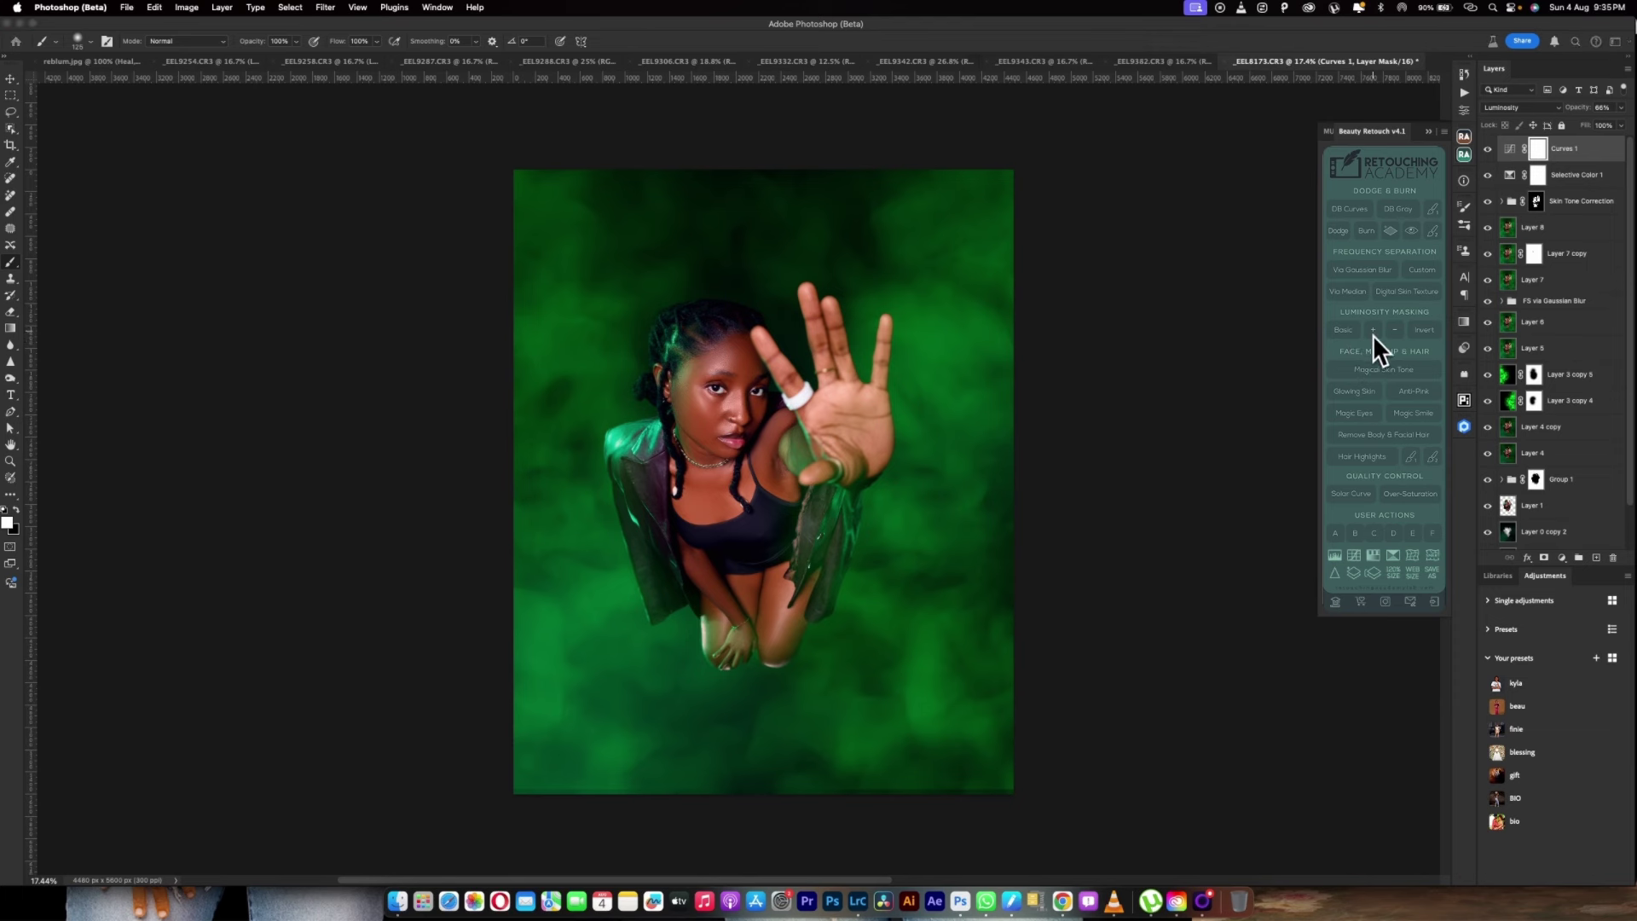
{"action": "left_click", "coordinate": [927, 411]}
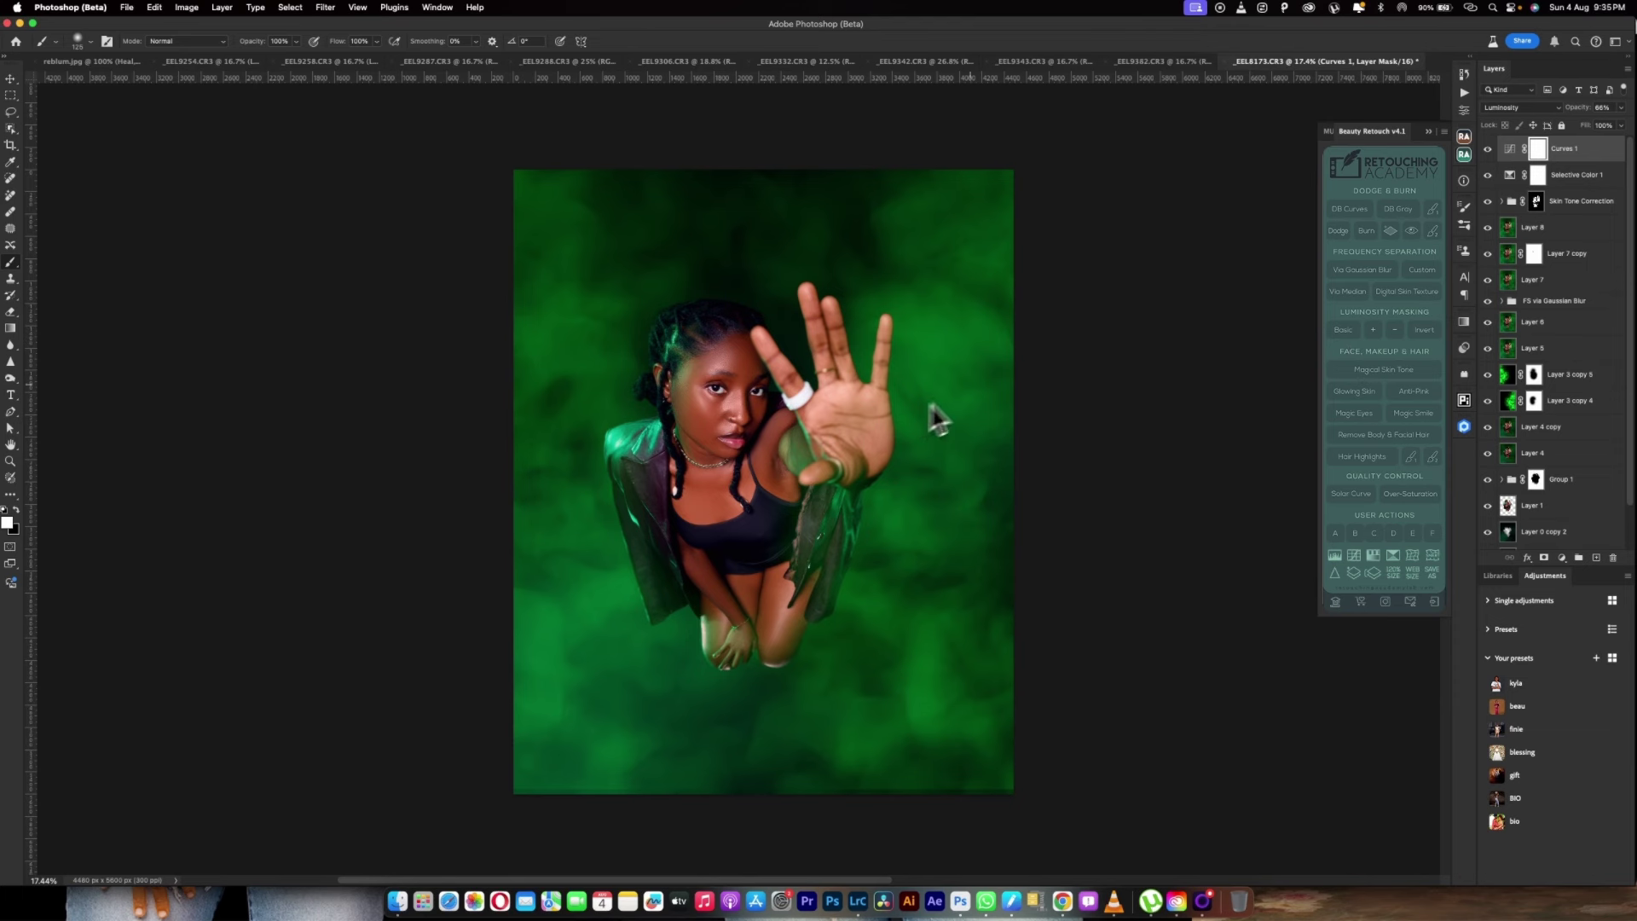
{"action": "left_click", "coordinate": [1376, 332]}
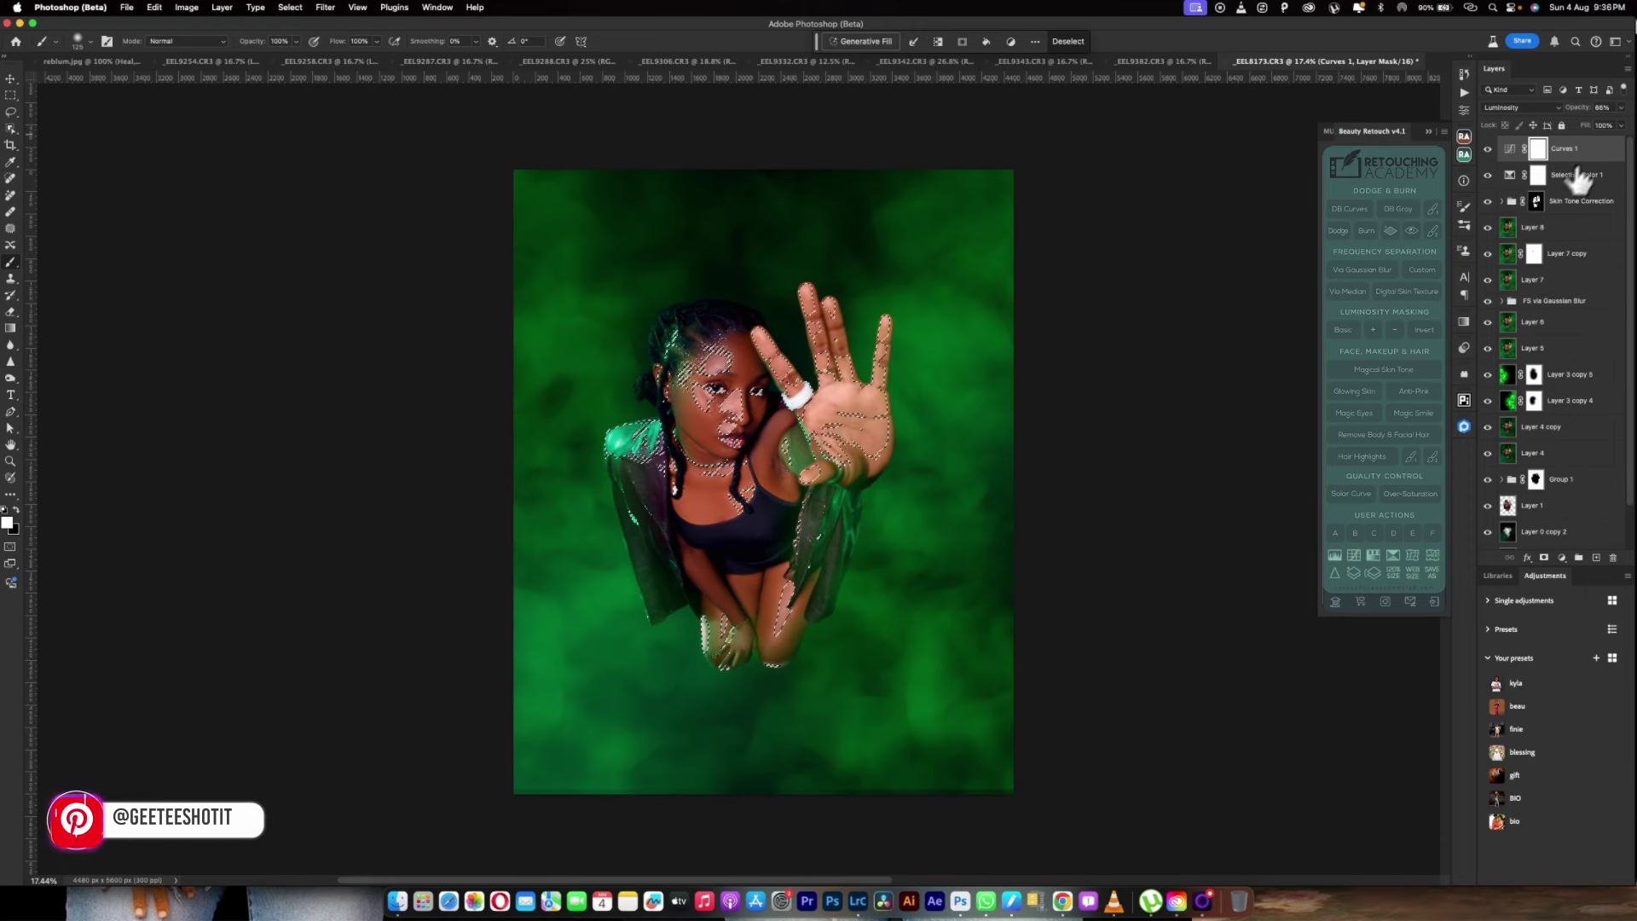
Add a Curves adjustment masked to the highlights selection, raise its upper midtones to brighten, and place it in a group
{"action": "left_click", "coordinate": [1563, 557]}
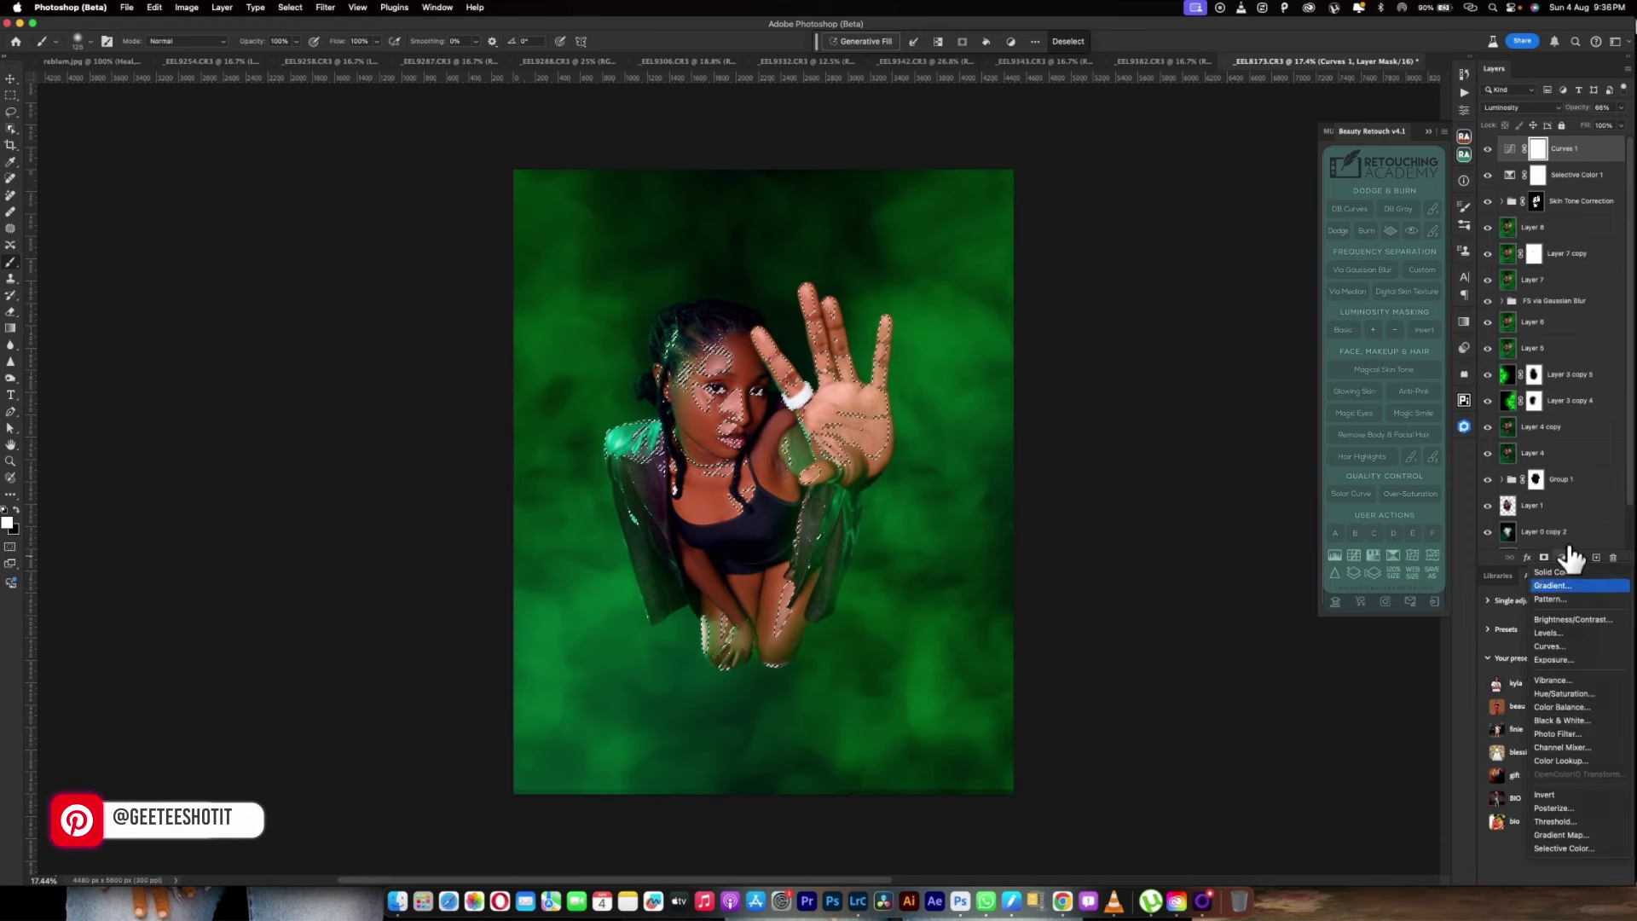
{"action": "left_click", "coordinate": [1550, 647]}
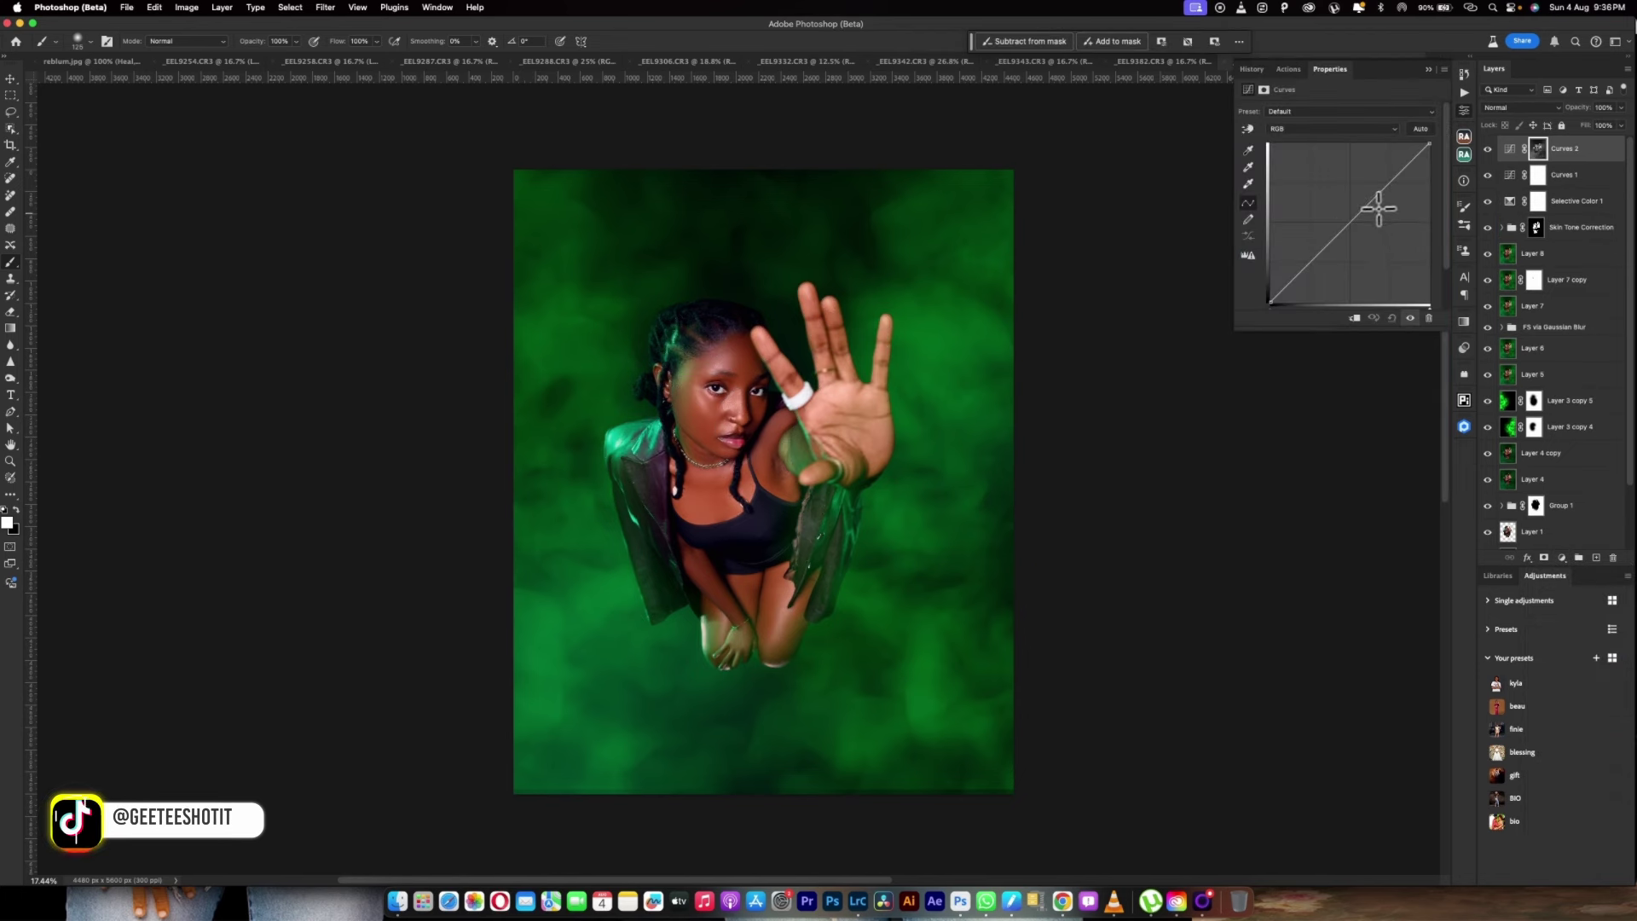
{"action": "mouse_move", "coordinate": [1370, 203]}
{"action": "left_mouse_down"}
{"action": "mouse_move", "coordinate": [1345, 209]}
{"action": "mouse_move", "coordinate": [1345, 183]}
{"action": "mouse_move", "coordinate": [1372, 185]}
{"action": "left_mouse_up"}
{"action": "key", "text": "super+g"}
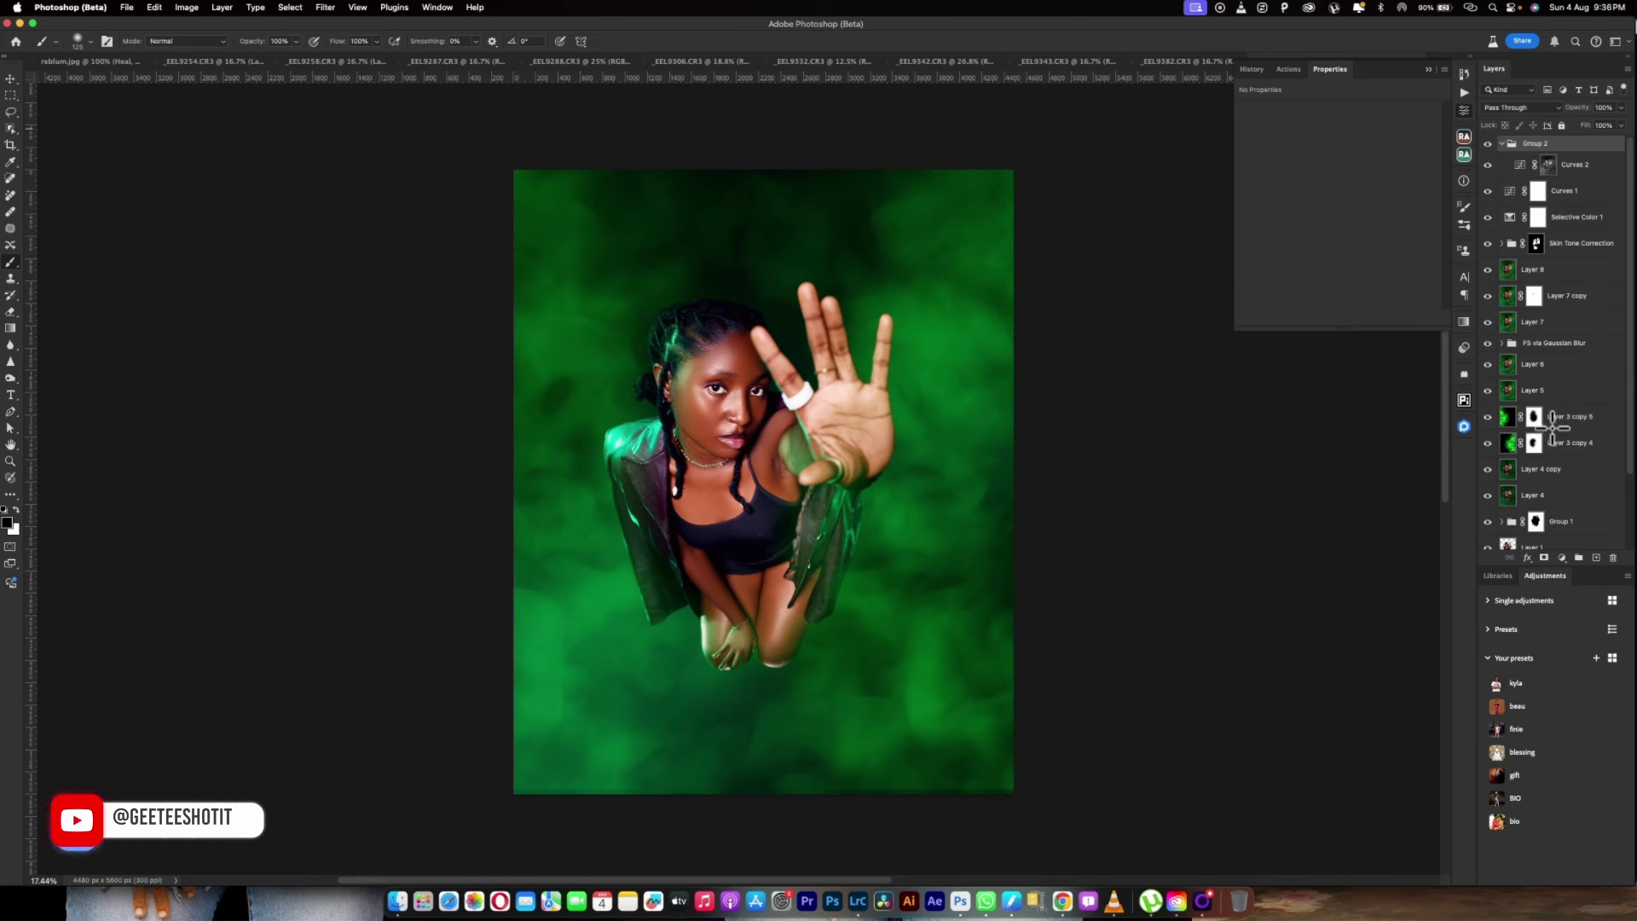
Add a black mask to the curves group and paint white over the woman's cheeks and forehead to reveal the brightening
{"action": "left_click", "coordinate": [1543, 558], "text": "alt"}
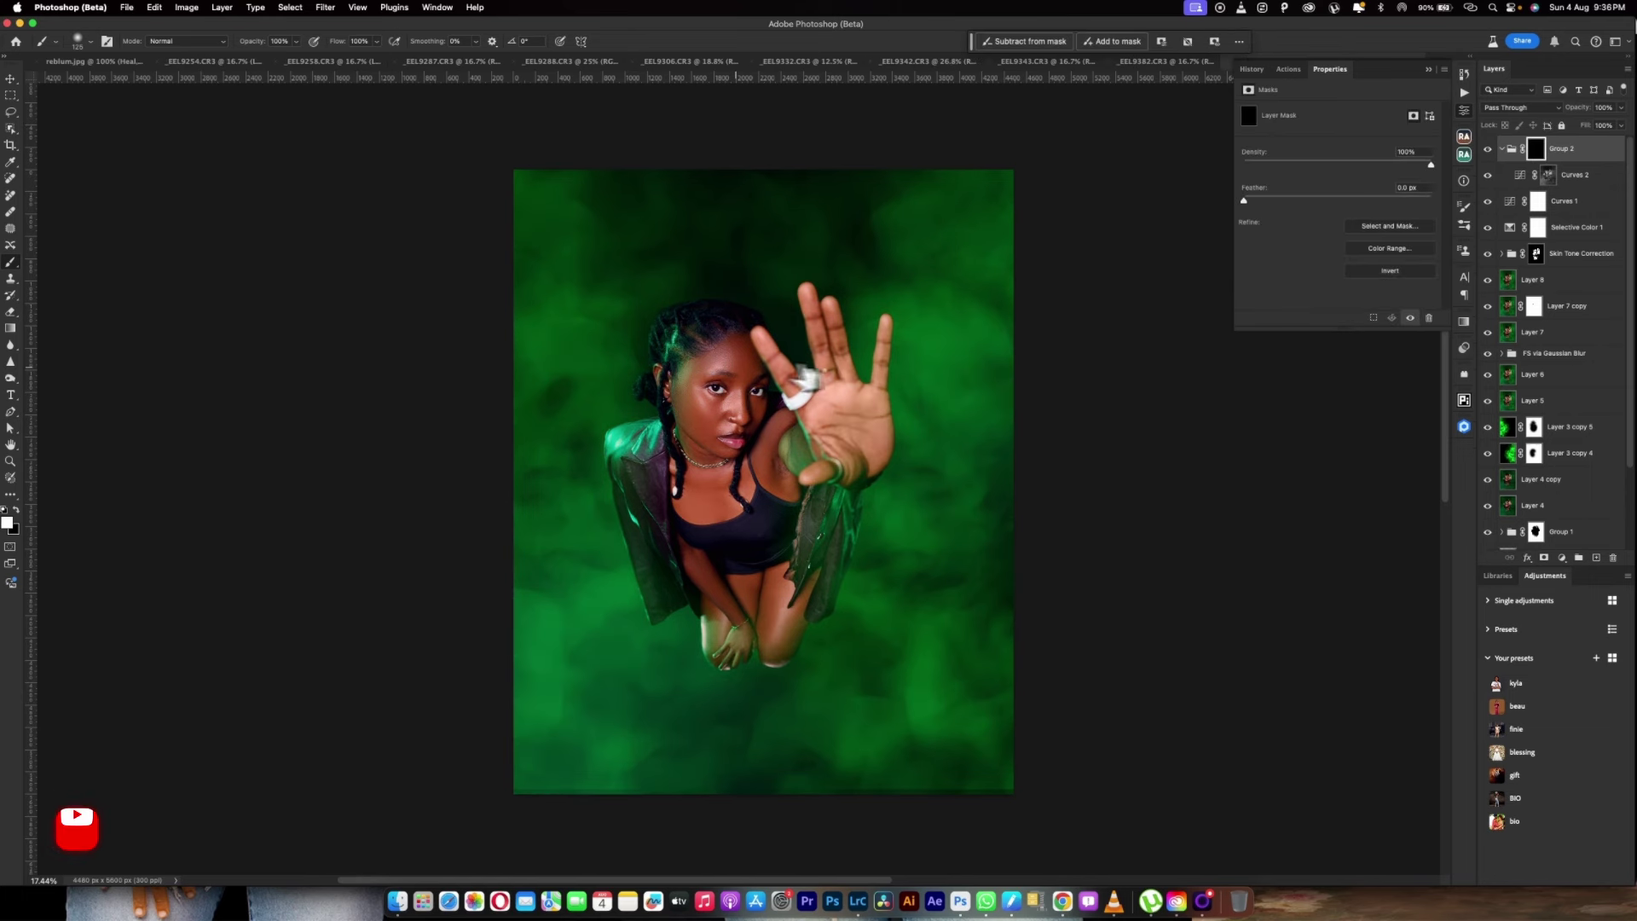
{"action": "key", "text": "bracketright"}
{"action": "key", "text": "bracketright"}
{"action": "key", "text": "bracketright"}
{"action": "key", "text": "bracketright"}
{"action": "key", "text": "bracketright"}
{"action": "key", "text": "bracketright"}
{"action": "key", "text": "bracketright"}
{"action": "left_click", "coordinate": [706, 408]}
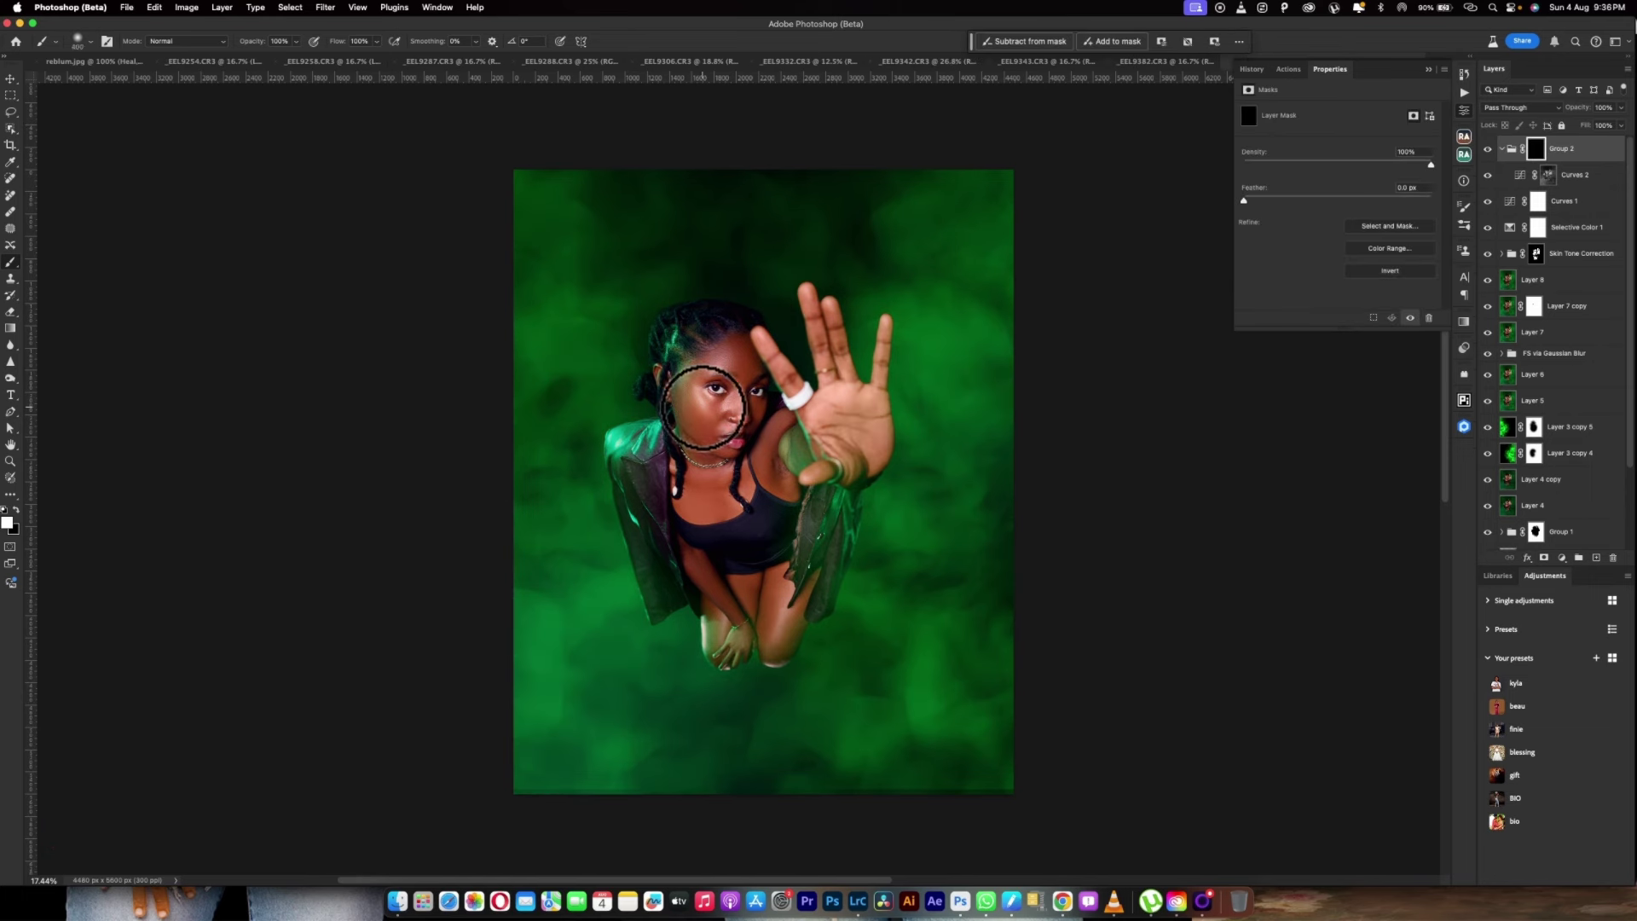
{"action": "key", "text": "bracketleft"}
{"action": "key", "text": "bracketleft"}
{"action": "left_click", "coordinate": [734, 409]}
{"action": "left_click", "coordinate": [724, 360]}
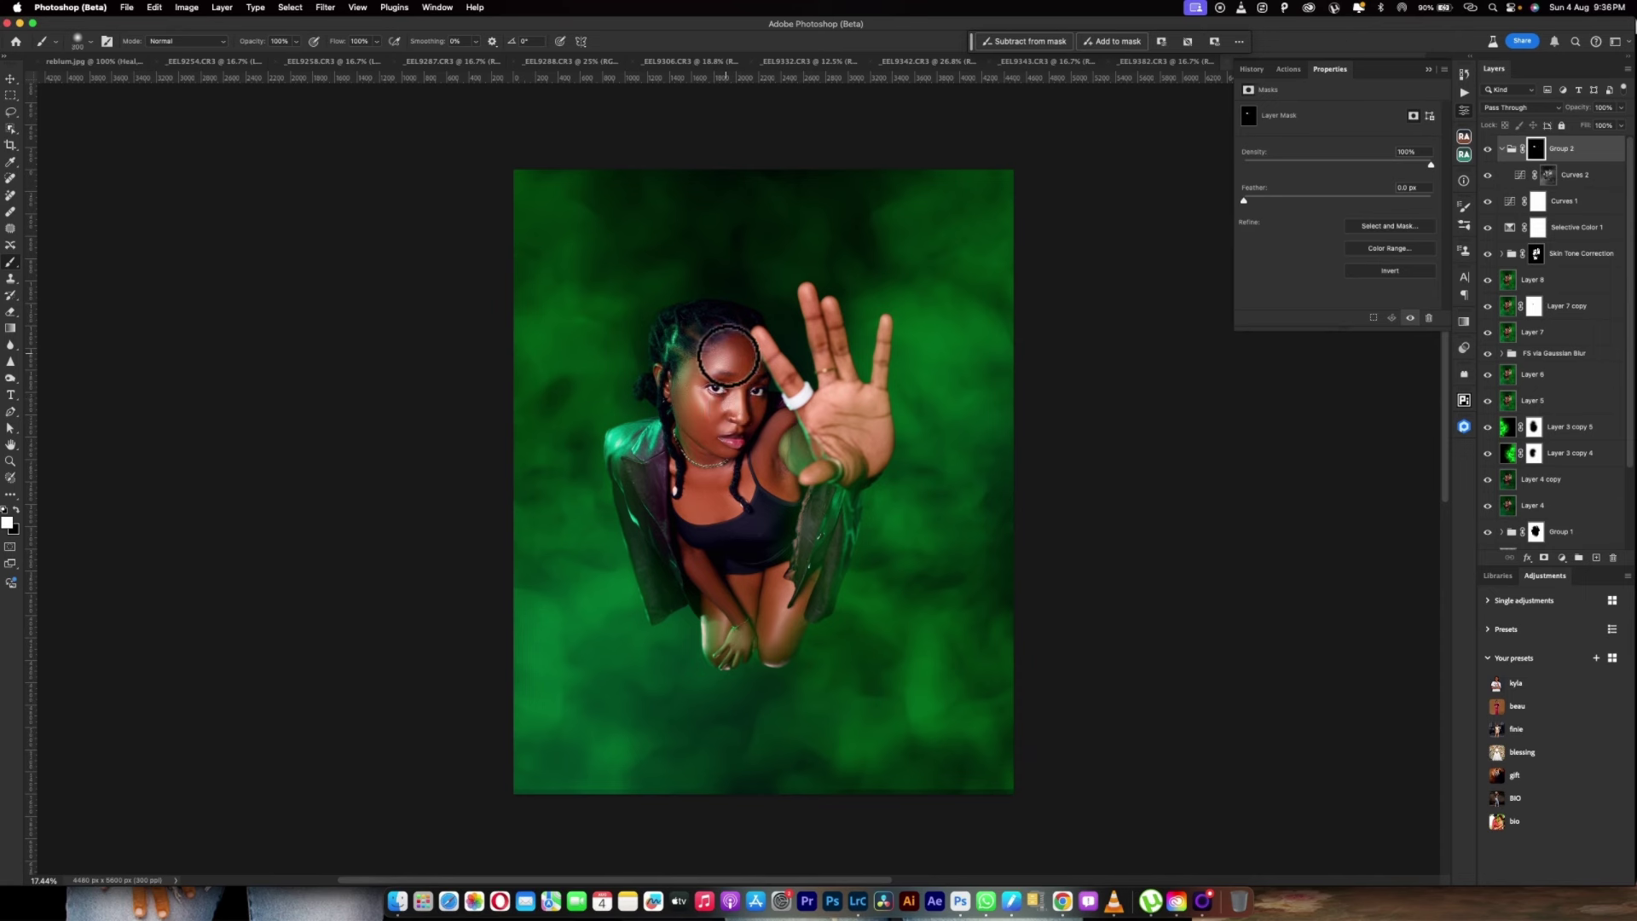
Paint white with a smaller brush on the group mask to reveal the brightening on the chest skin
{"action": "key", "text": "bracketleft"}
{"action": "key", "text": "bracketleft"}
{"action": "key", "text": "bracketleft"}
{"action": "left_click", "coordinate": [721, 478]}
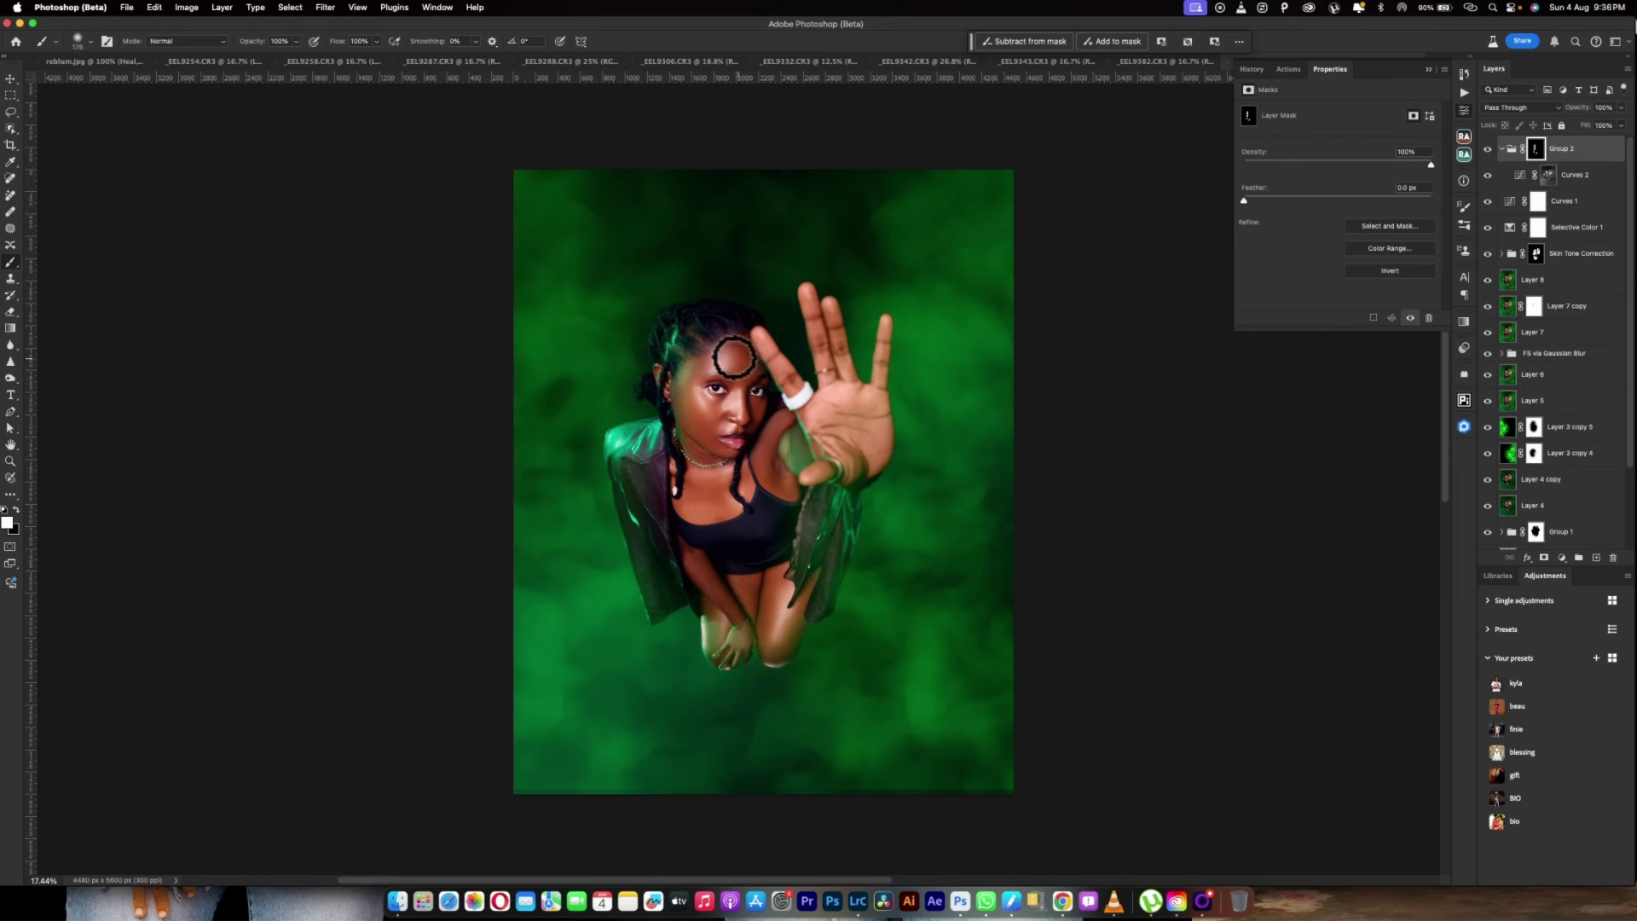
{"action": "key", "text": "bracketright"}
{"action": "key", "text": "bracketright"}
{"action": "key", "text": "bracketright"}
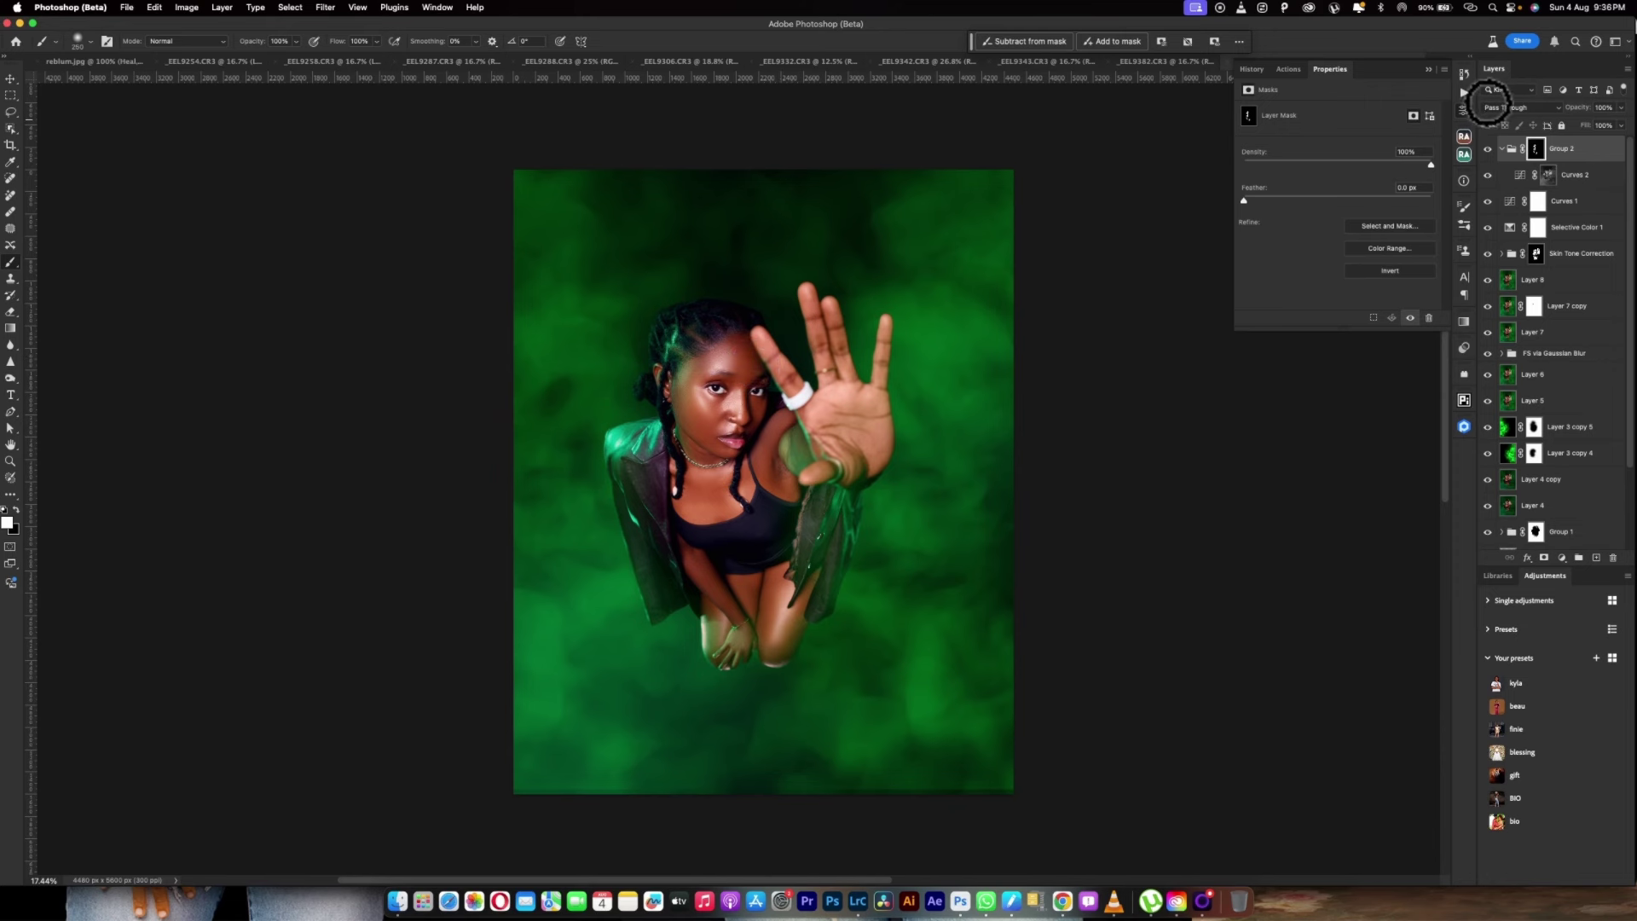
Slightly lower the masked curves group's opacity and compare the image with and without the group
{"action": "left_click", "coordinate": [1489, 150]}
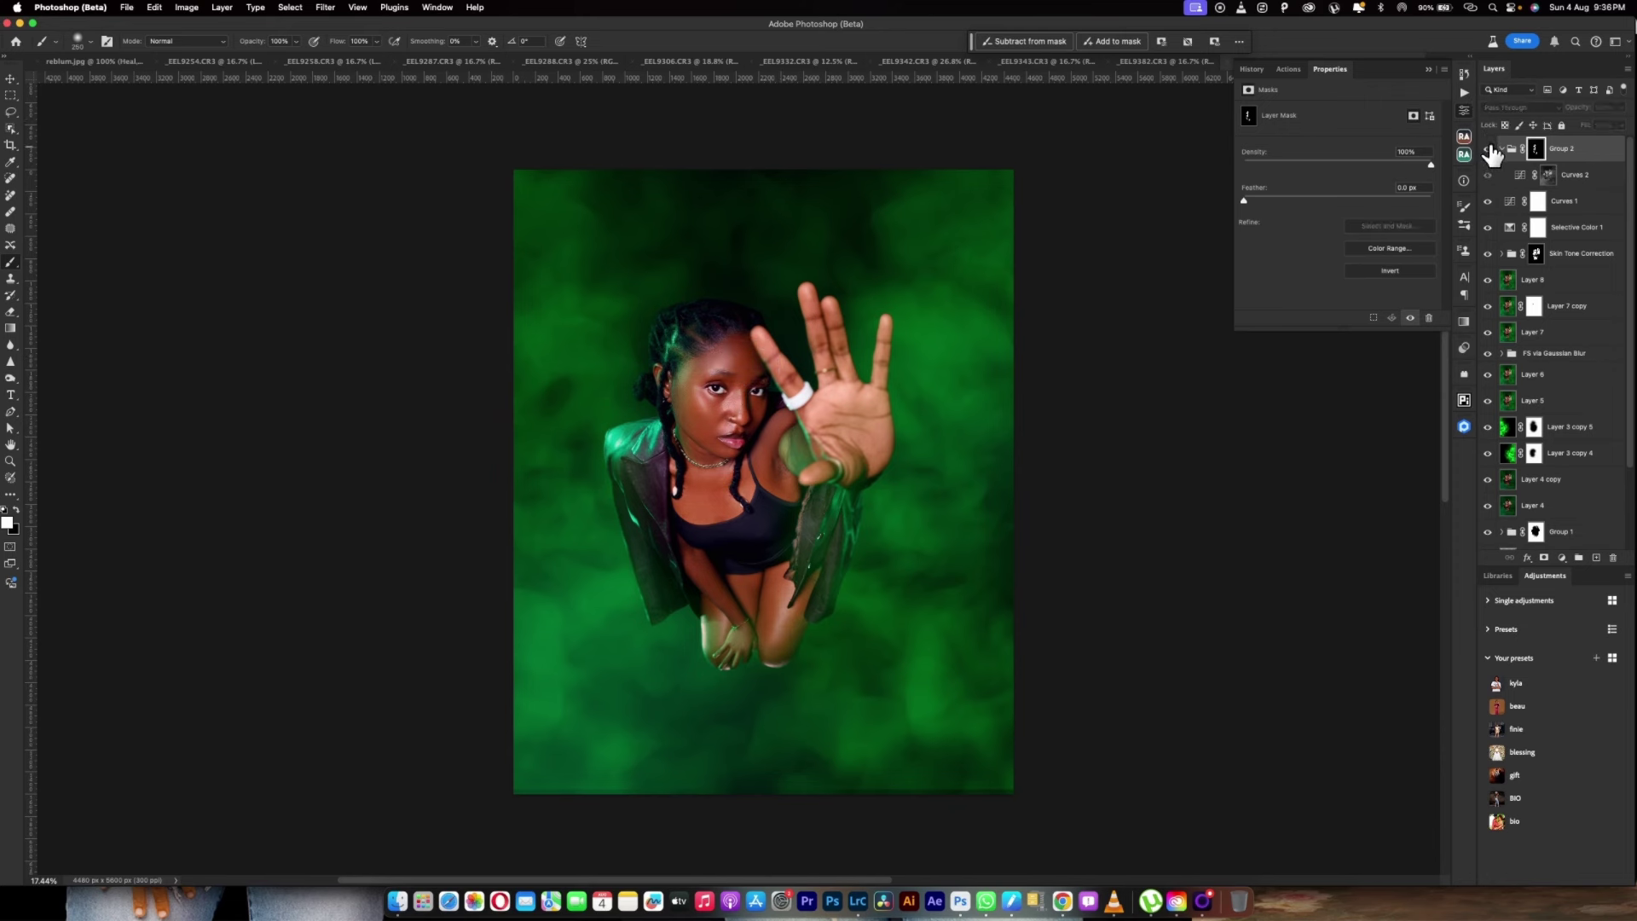
{"action": "left_click", "coordinate": [1489, 149]}
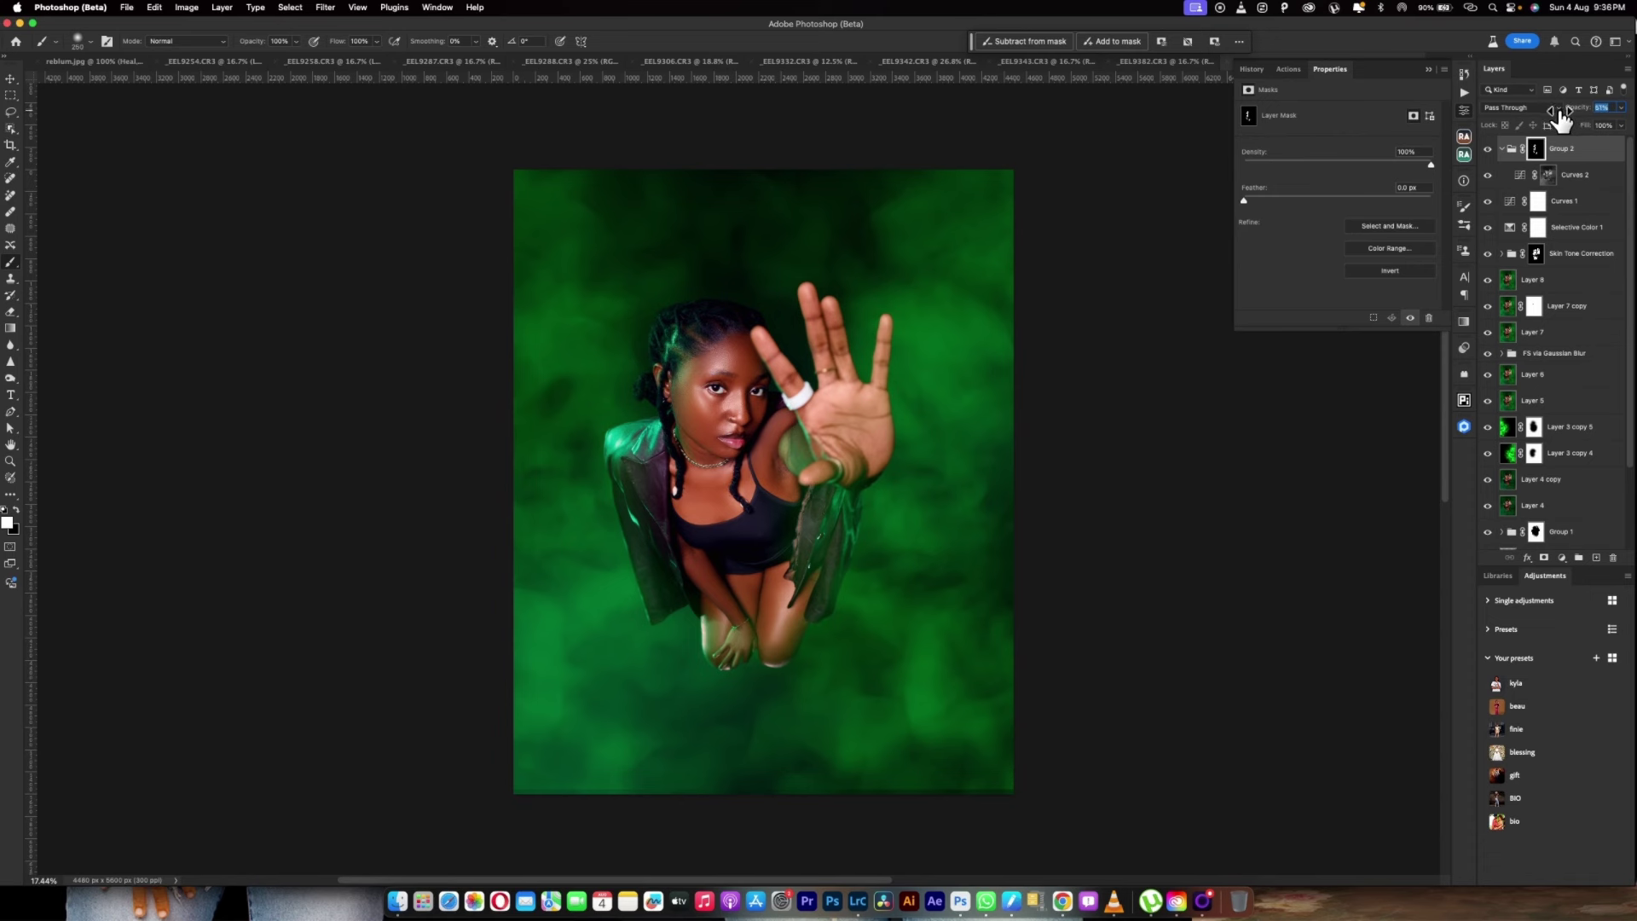
{"action": "left_click", "coordinate": [1488, 149]}
{"action": "left_click", "coordinate": [1488, 150]}
Stamp all visible layers into a new layer, run the on-device Retouch4me Portrait Volumes retouch, and compare its effect
{"action": "key", "text": "alt+shift+super+e"}
{"action": "left_click", "coordinate": [1464, 426]}
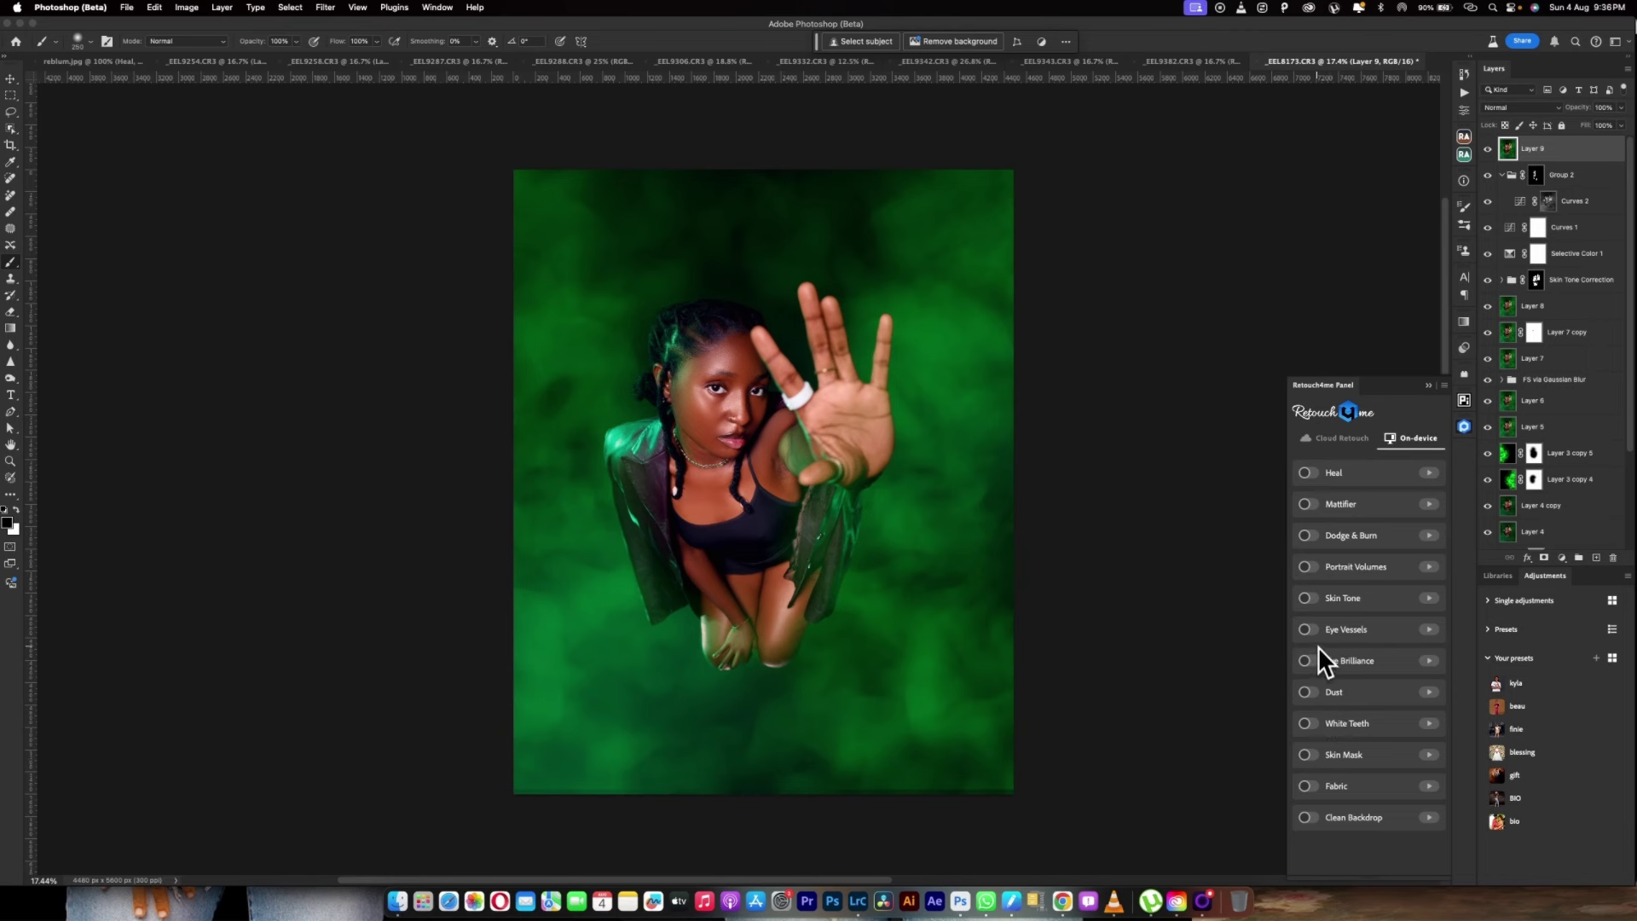
{"action": "left_click", "coordinate": [1313, 567]}
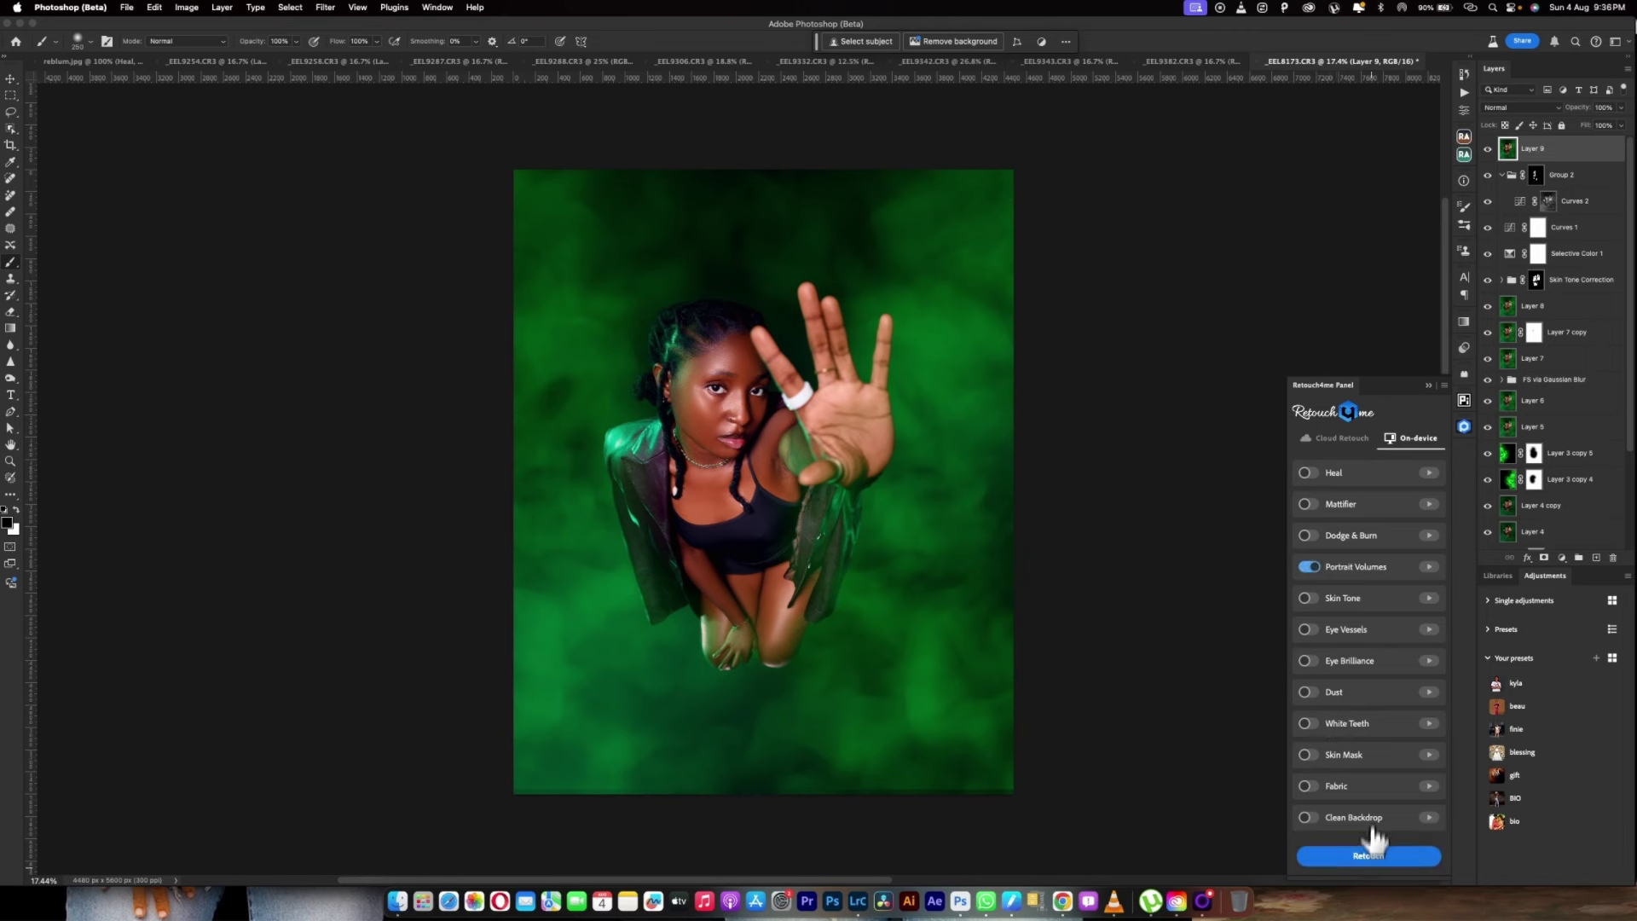
{"action": "left_click", "coordinate": [1368, 854]}
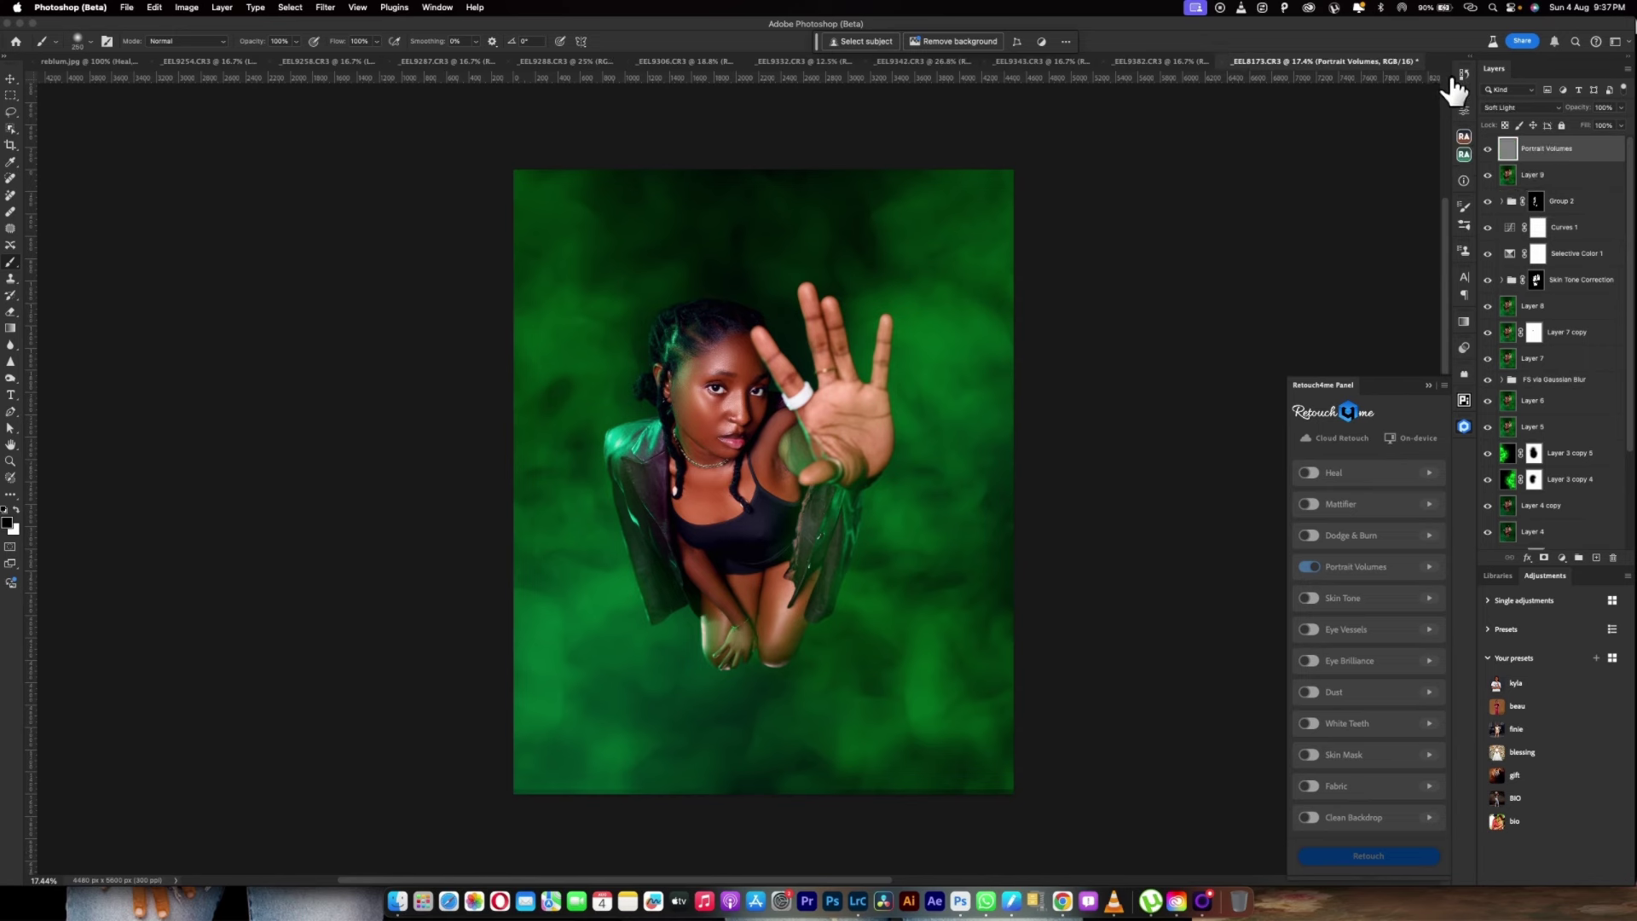
{"action": "left_click", "coordinate": [1489, 149]}
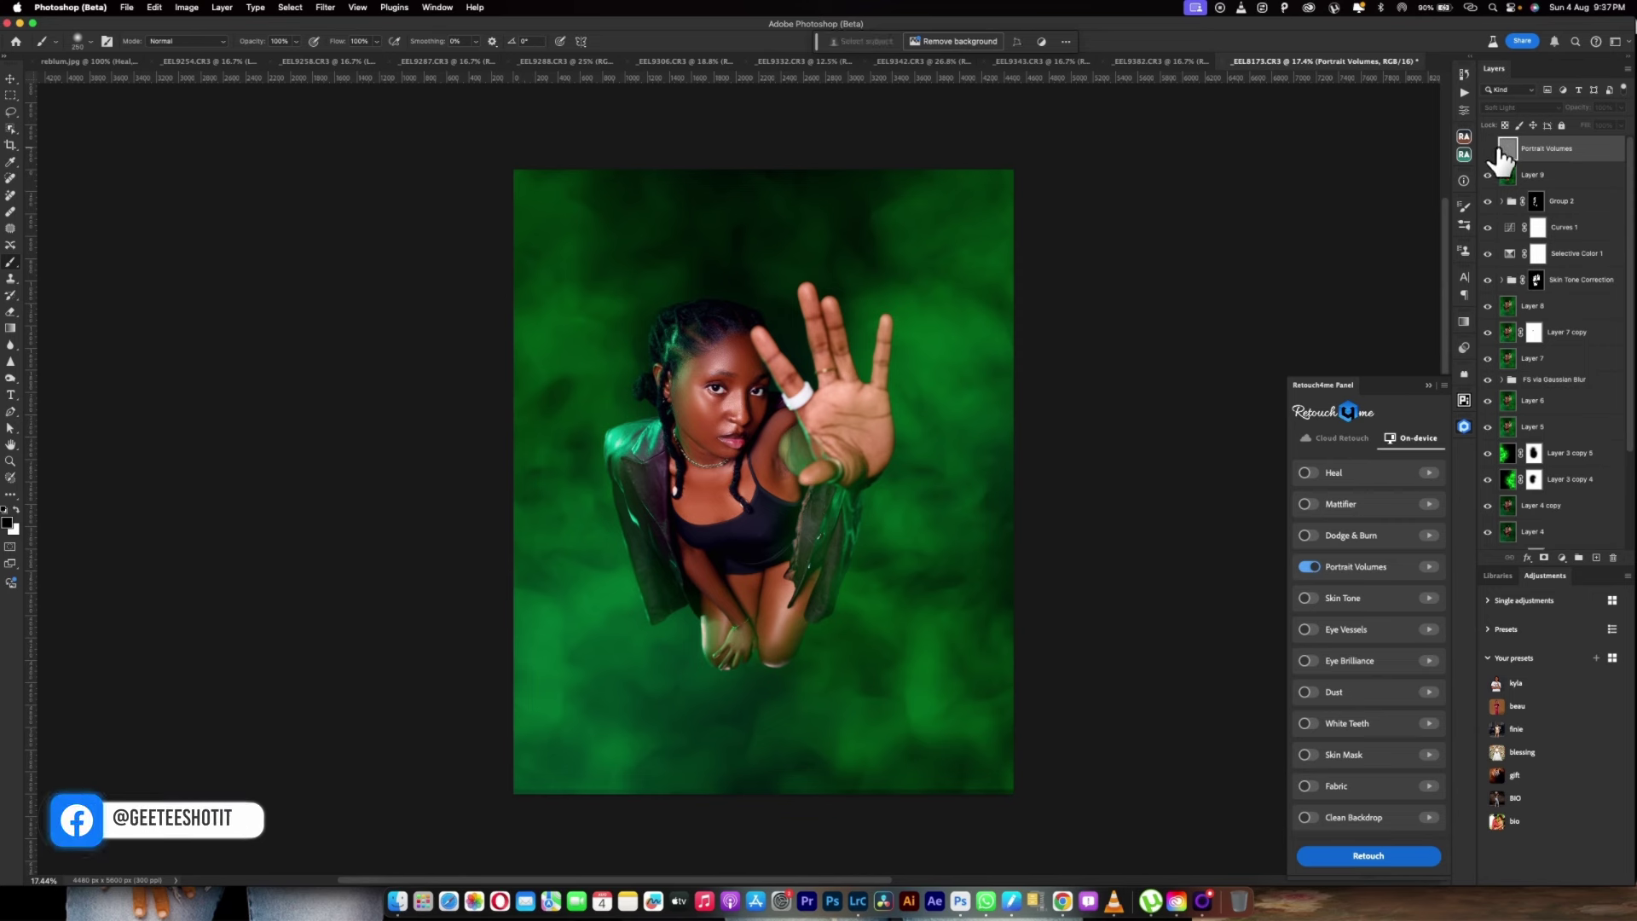
{"action": "left_click", "coordinate": [1491, 149]}
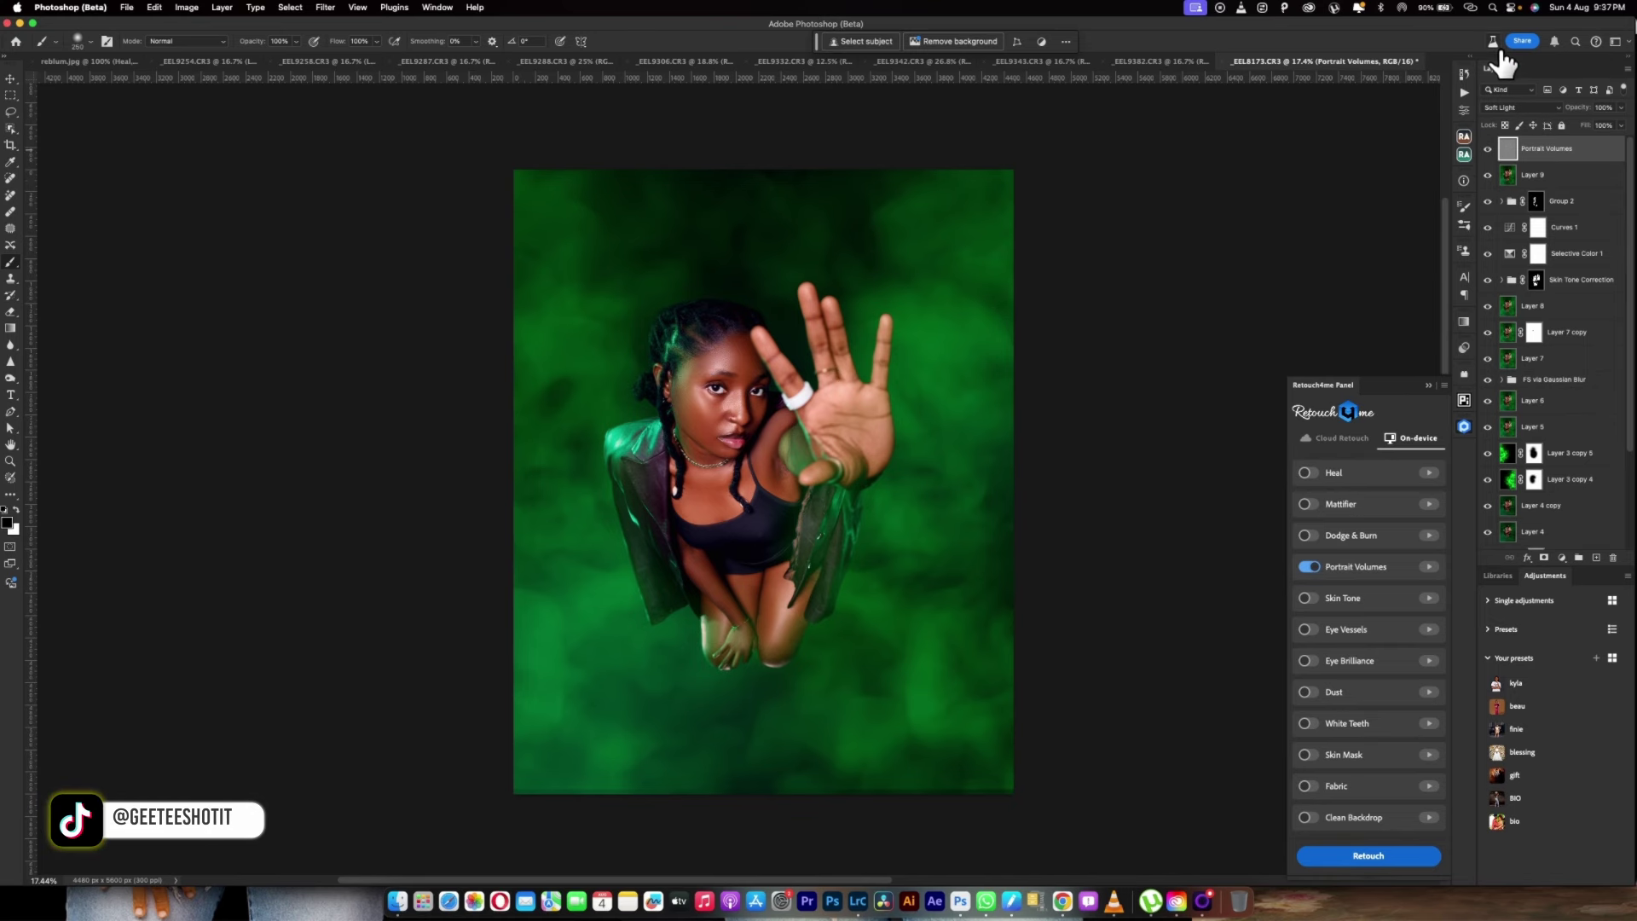
Examine the retouched portrait from far out and close up on the face, hand and jacket
{"action": "key", "text": "super+minus"}
{"action": "key", "text": "super+minus"}
{"action": "key", "text": "super+minus"}
{"action": "key", "text": "super+minus"}
{"action": "key", "text": "super+minus"}
{"action": "key", "text": "super+plus"}
{"action": "key", "text": "super+plus"}
{"action": "key", "text": "super+plus"}
{"action": "key", "text": "super+plus"}
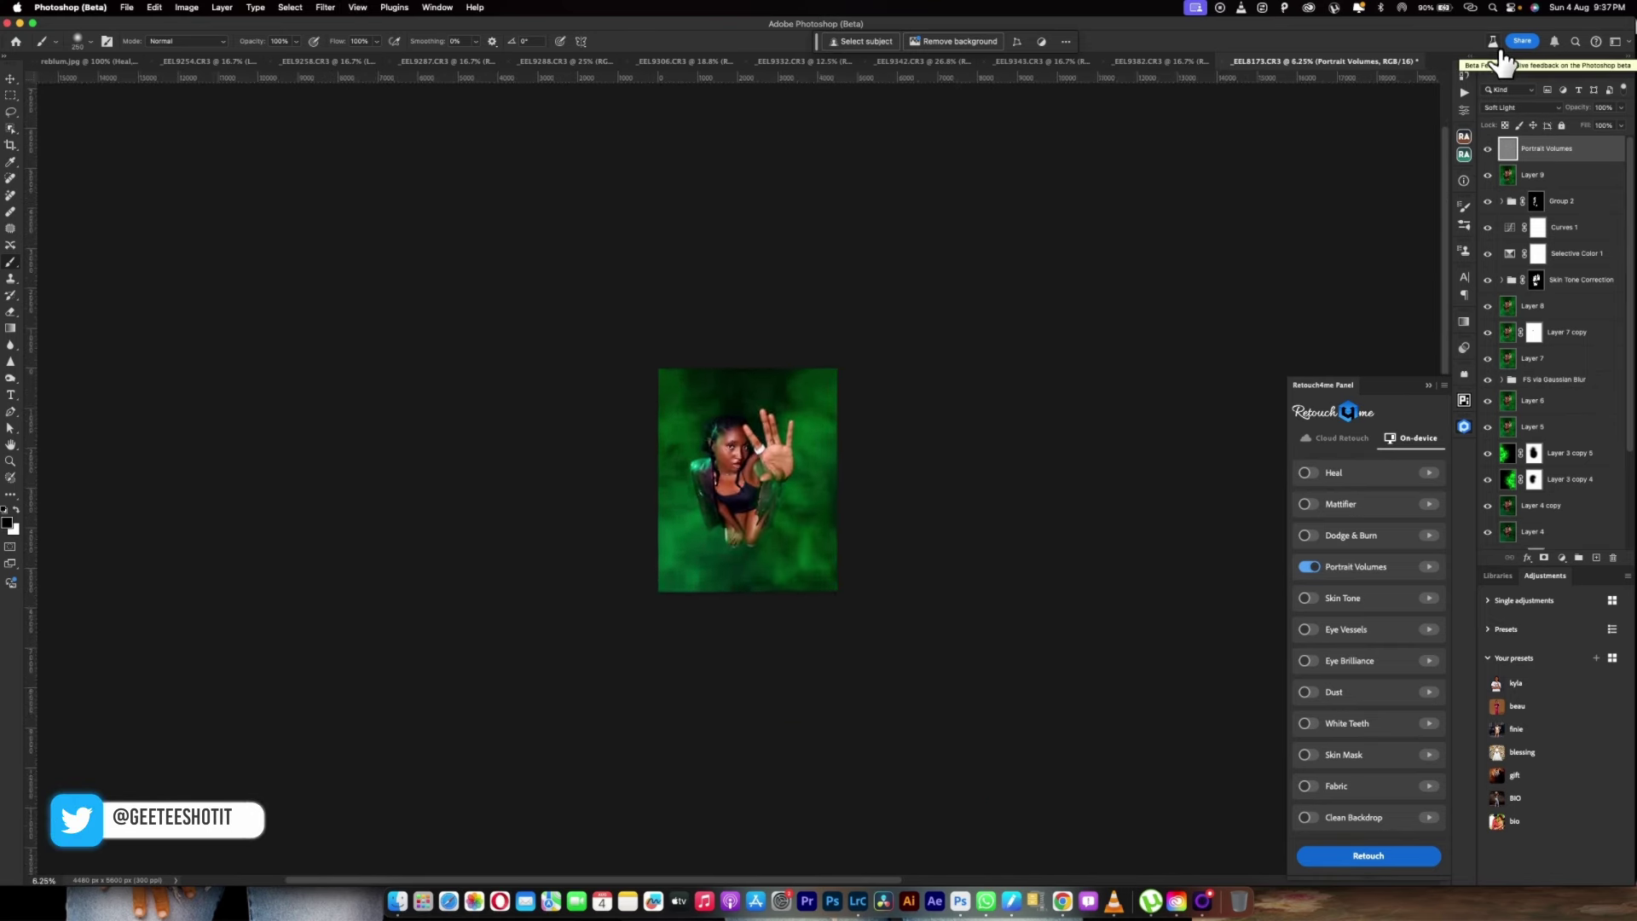
{"action": "key", "text": "super+plus"}
{"action": "key", "text": "super+plus"}
{"action": "key", "text": "super+plus"}
{"action": "key", "text": "super+plus"}
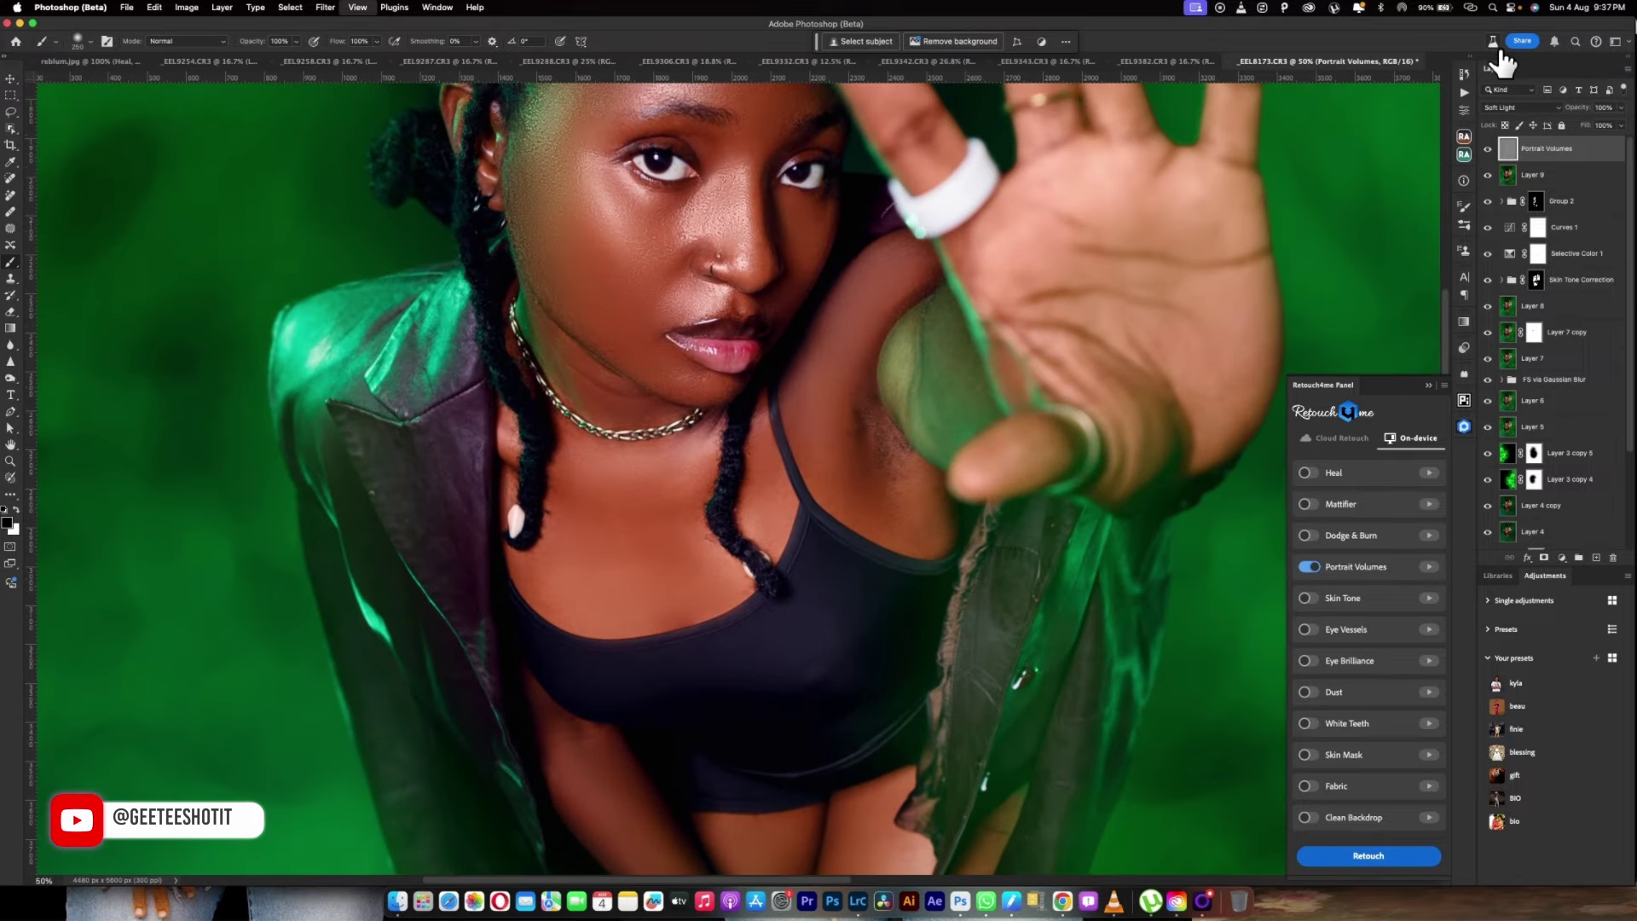
{"action": "key", "text": "super+minus"}
{"action": "key", "text": "super+minus"}
{"action": "key", "text": "super+minus"}
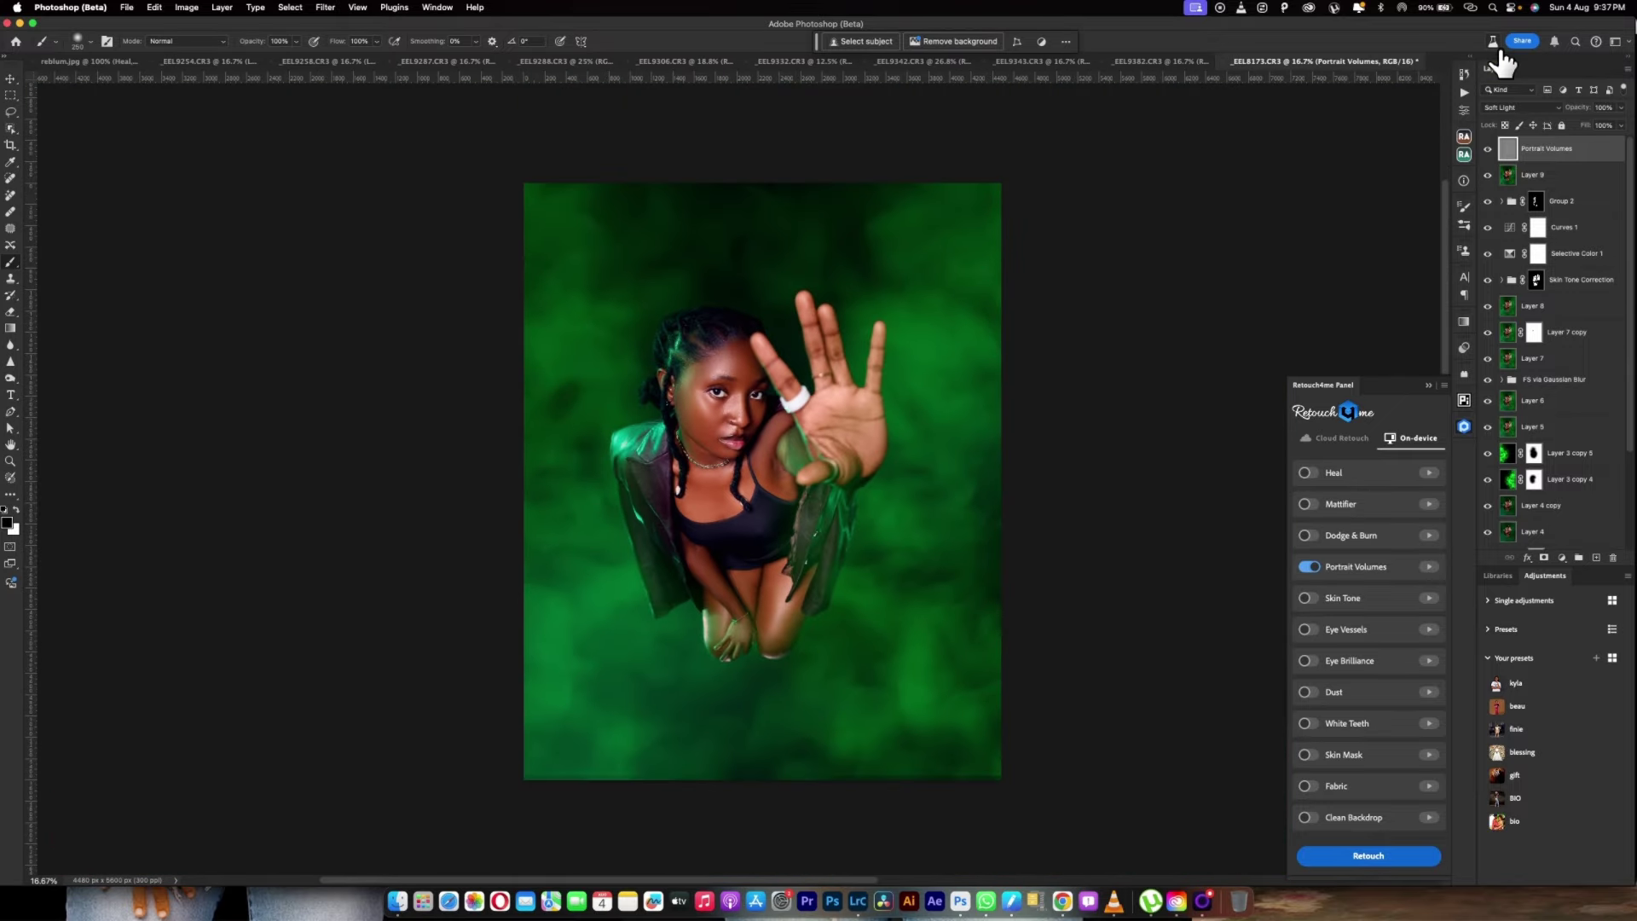
Stamp the visible layers, switch off Portrait Volumes, and enable the Agfa Agfacolor 100 film profile in Dehancer Film
{"action": "key", "text": "super+alt+shift+e"}
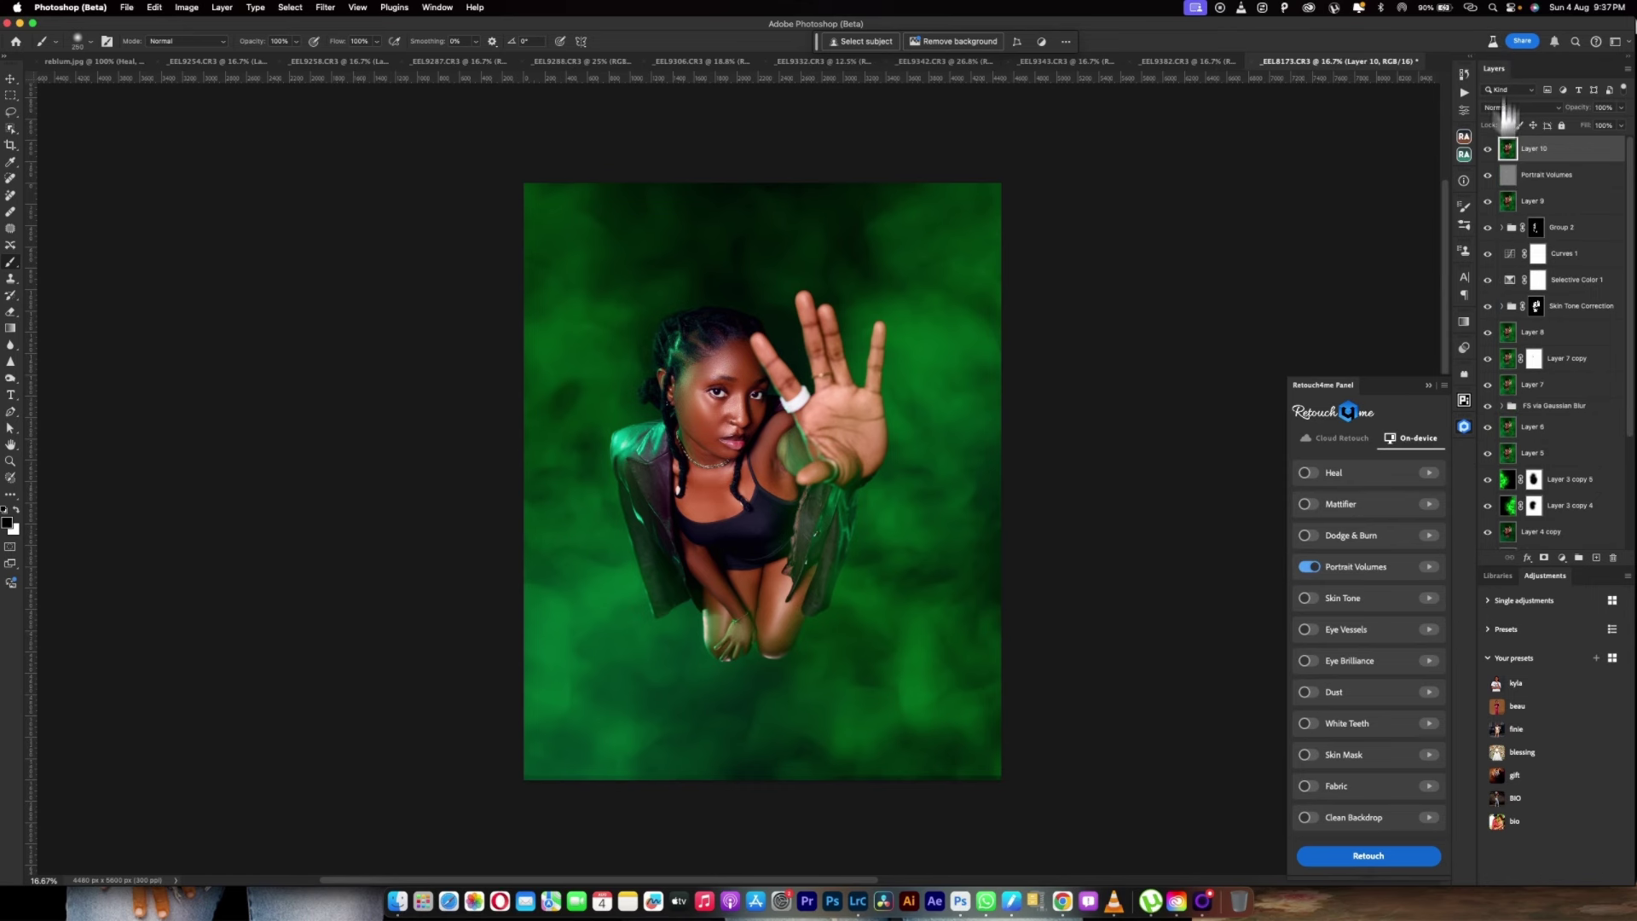
{"action": "left_click", "coordinate": [1311, 567]}
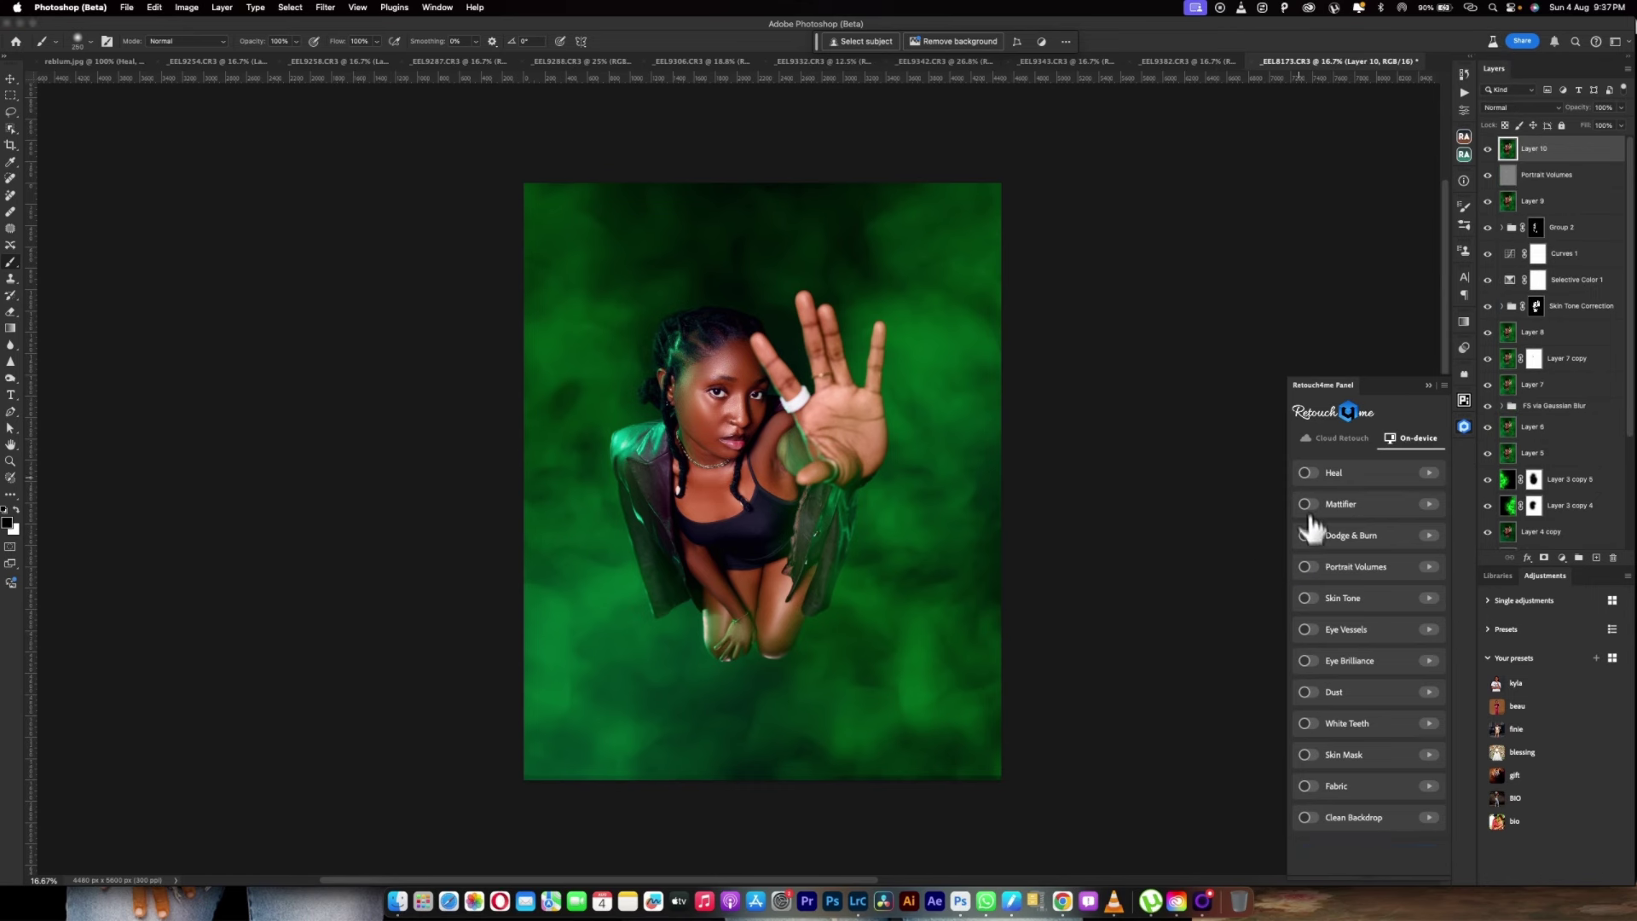
{"action": "left_click", "coordinate": [322, 9]}
{"action": "mouse_move", "coordinate": [361, 345]}
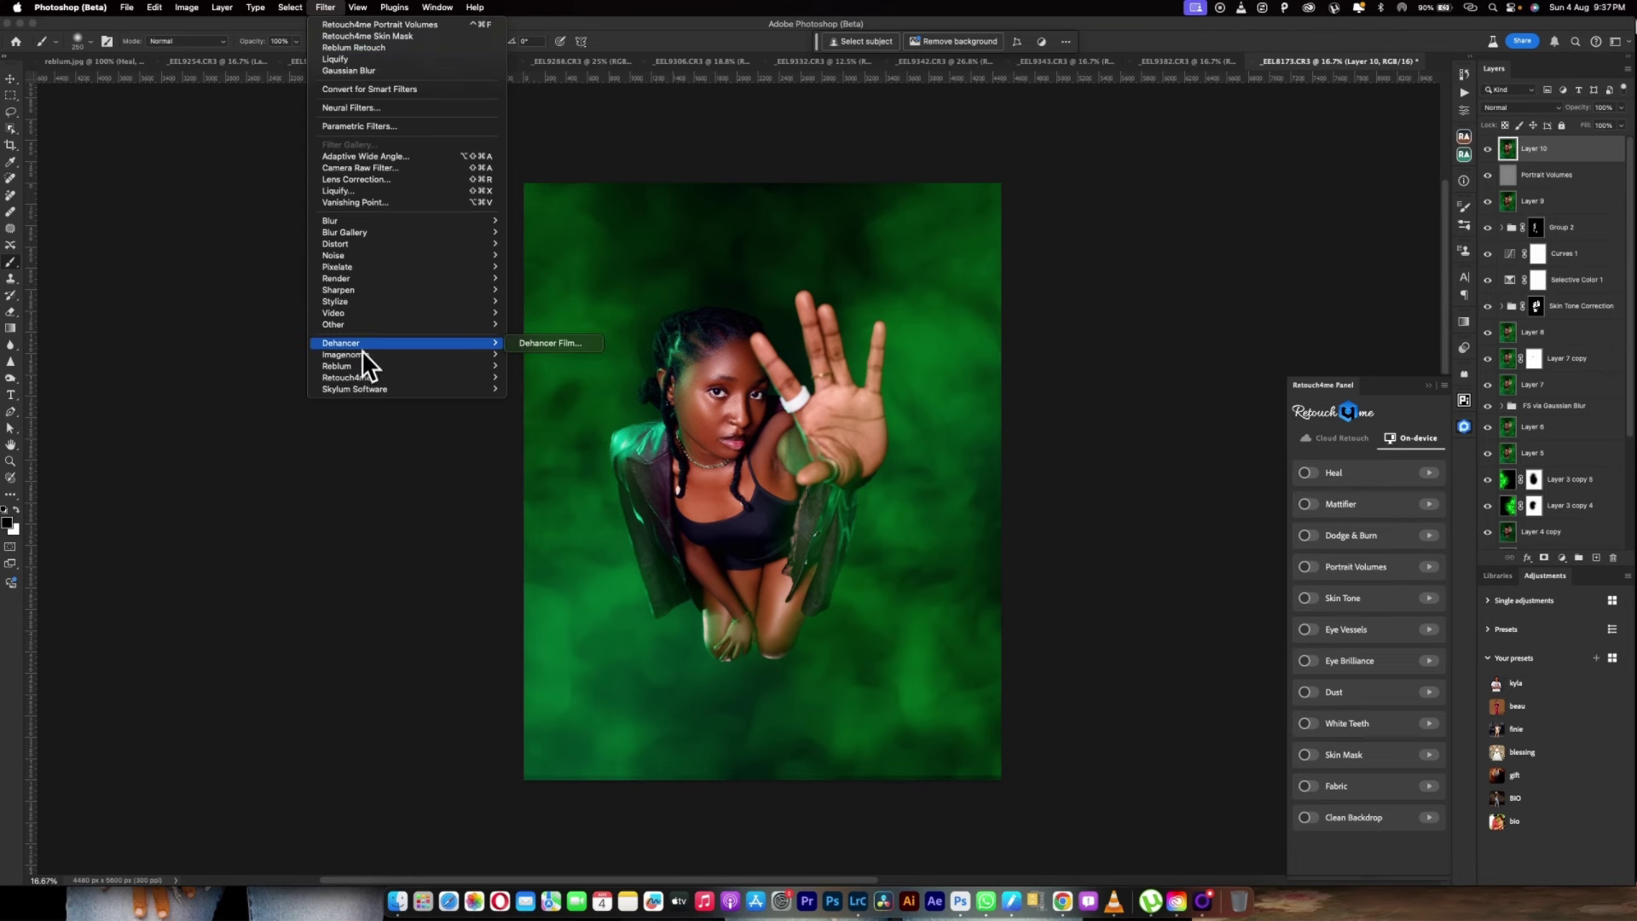
{"action": "left_click", "coordinate": [509, 346]}
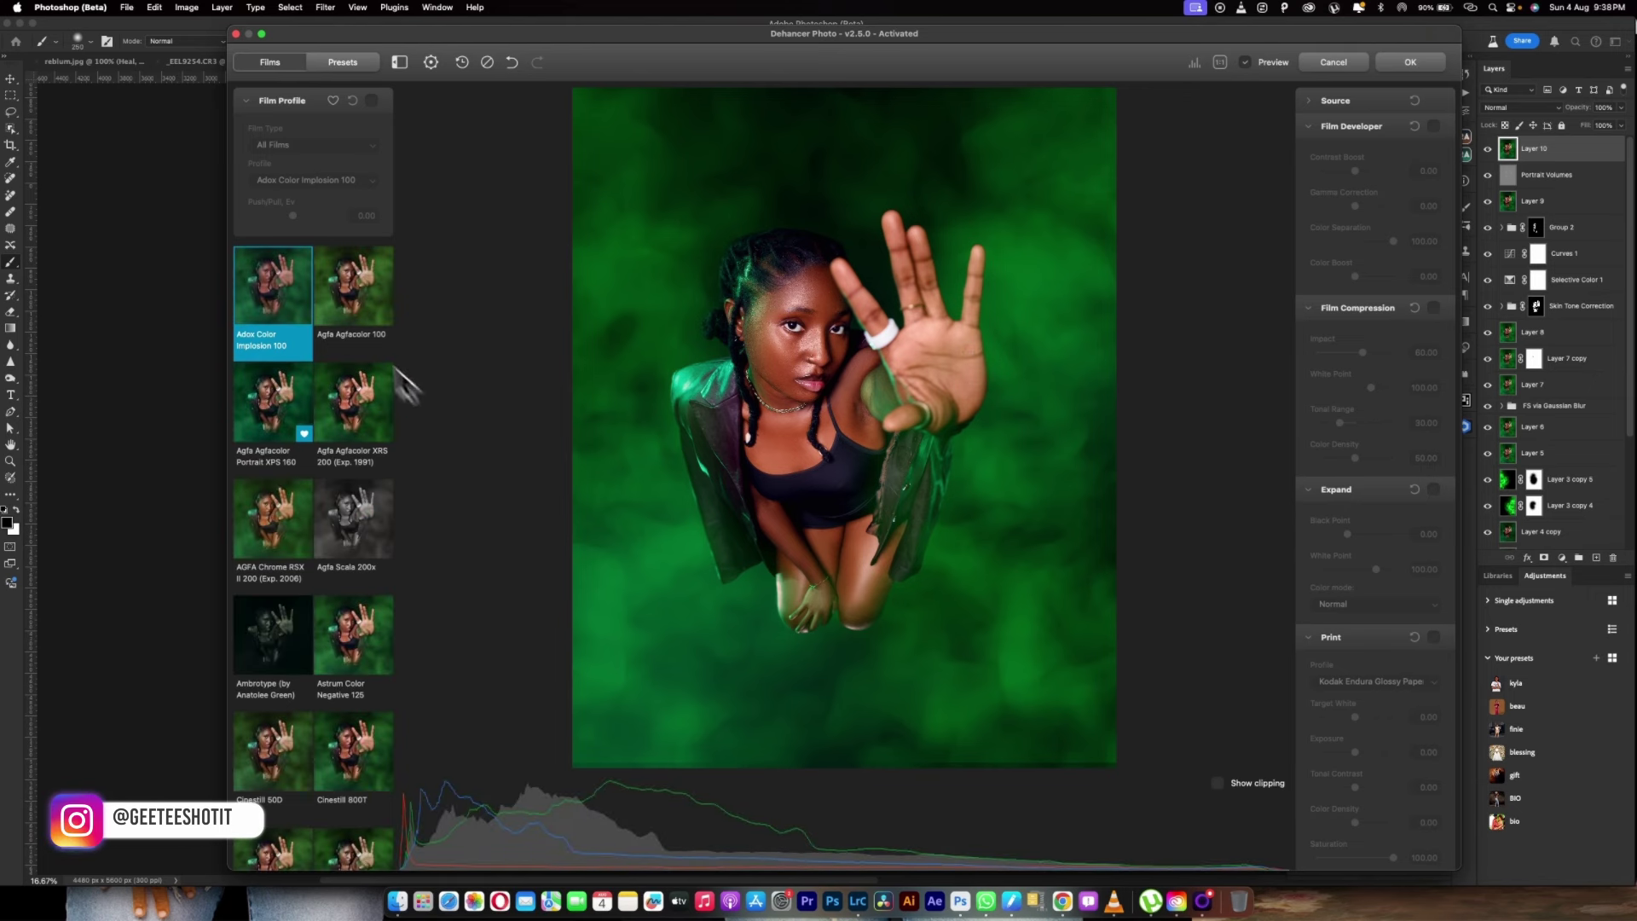
{"action": "left_click", "coordinate": [331, 279]}
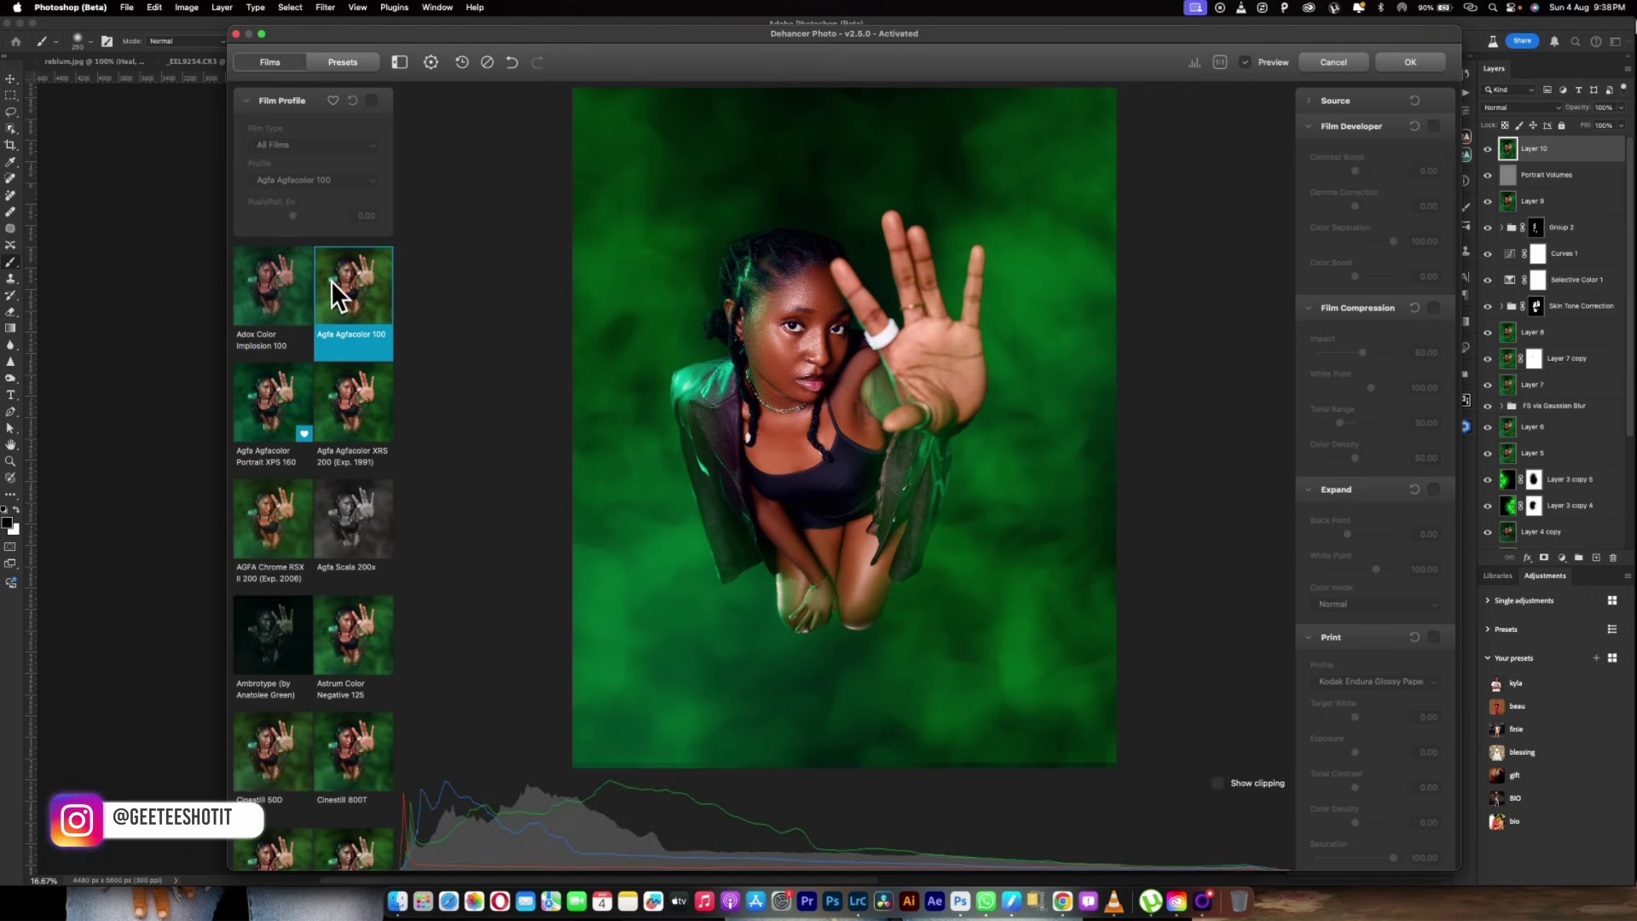
{"action": "left_click", "coordinate": [368, 100]}
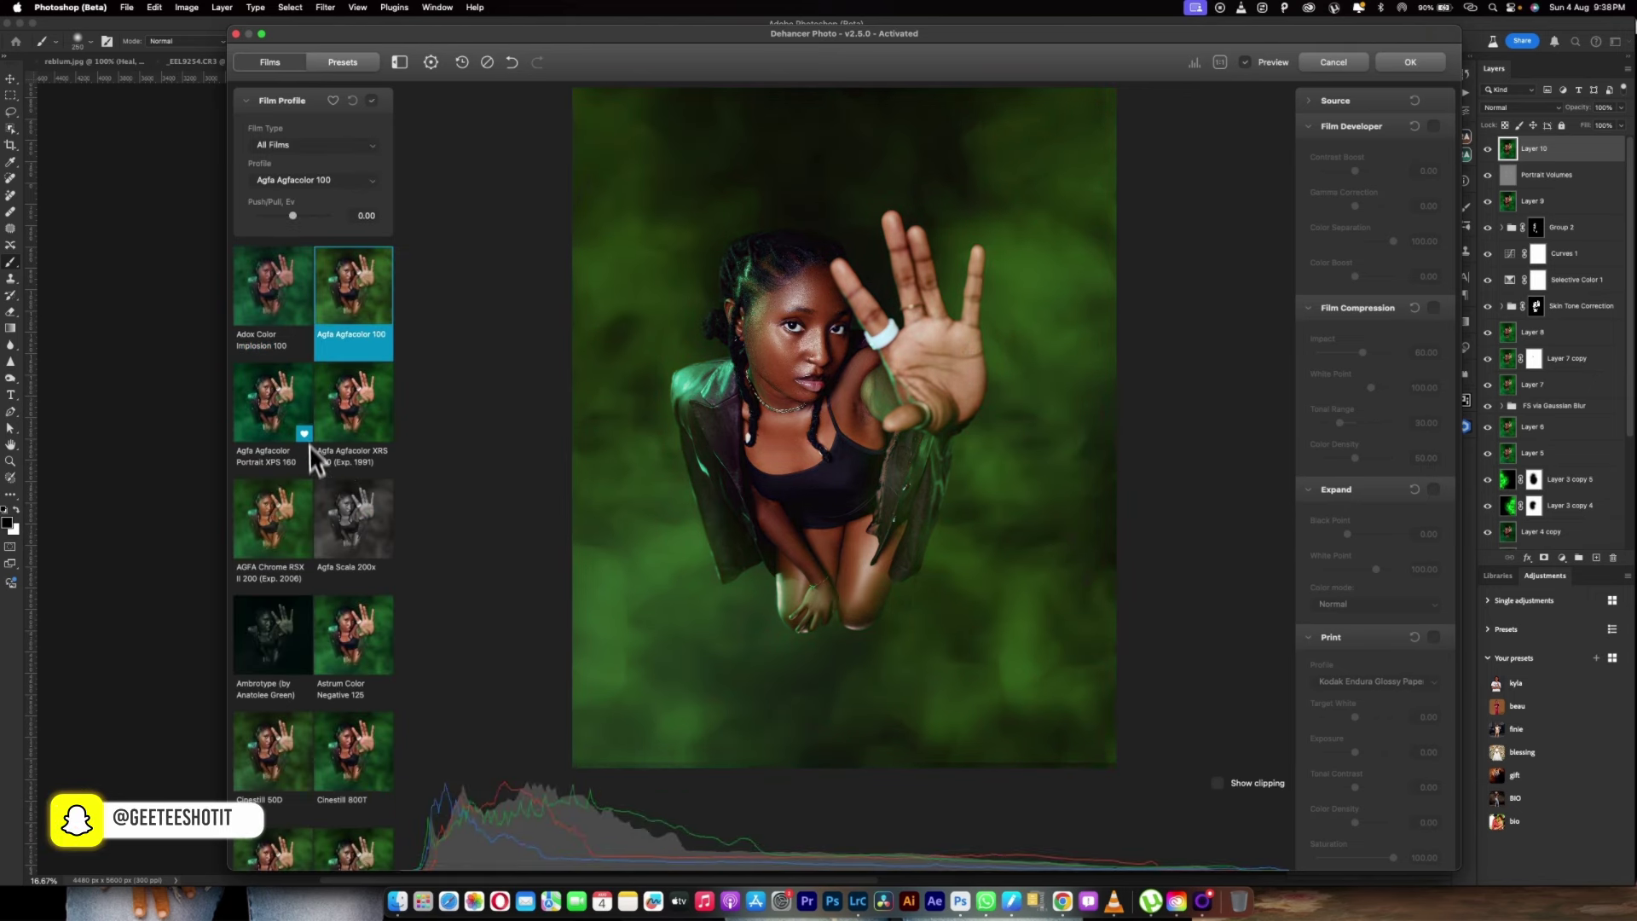
Try the Agfacolor XRS 200, Astrum Color Negative 125, Cinestill 50D, Fuji Eterna Vivid 500 and Fuji Reala 500D film profiles
{"action": "left_click", "coordinate": [325, 401]}
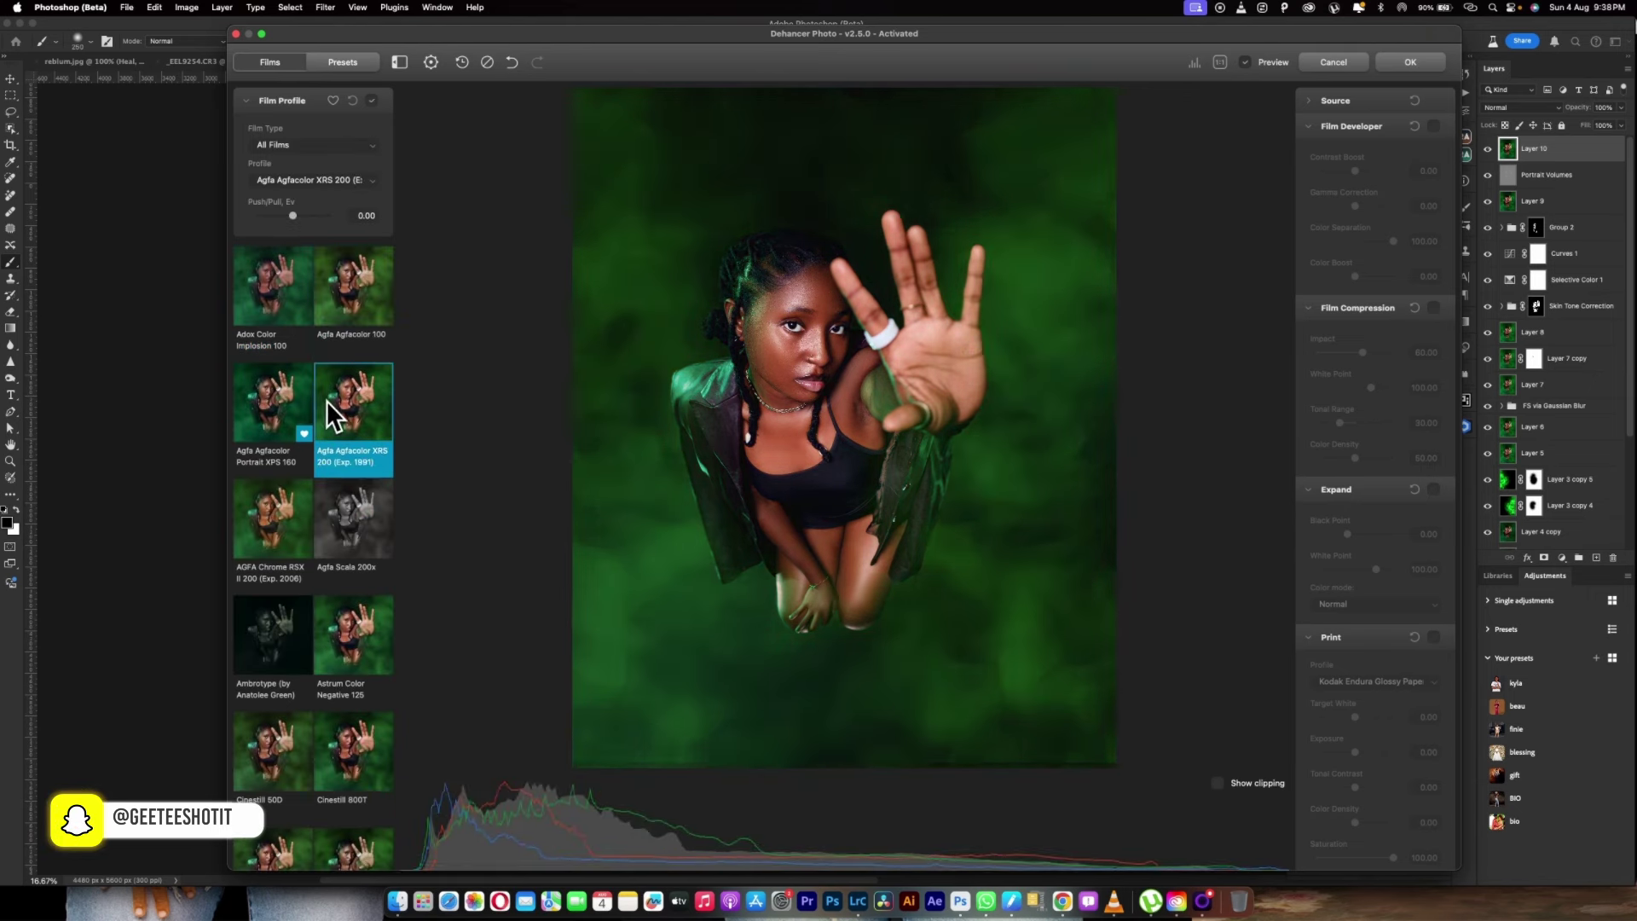
{"action": "left_click", "coordinate": [356, 618]}
{"action": "scroll", "coordinate": [358, 611], "scroll_direction": "down", "scroll_amount": 3}
{"action": "left_click", "coordinate": [285, 567]}
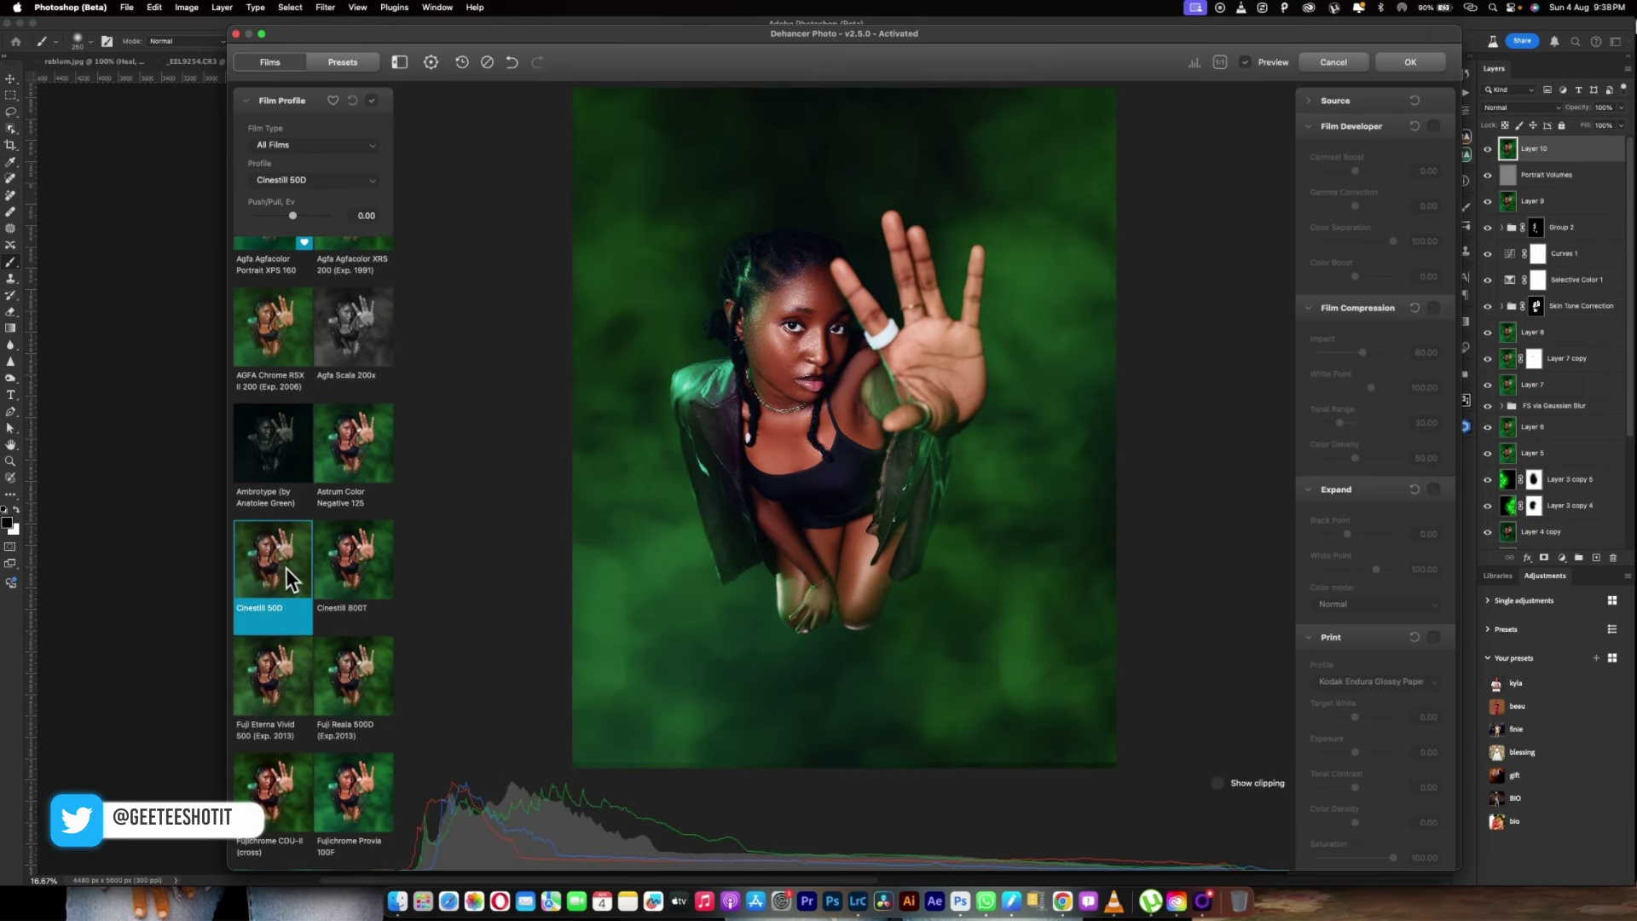
{"action": "left_click", "coordinate": [284, 687]}
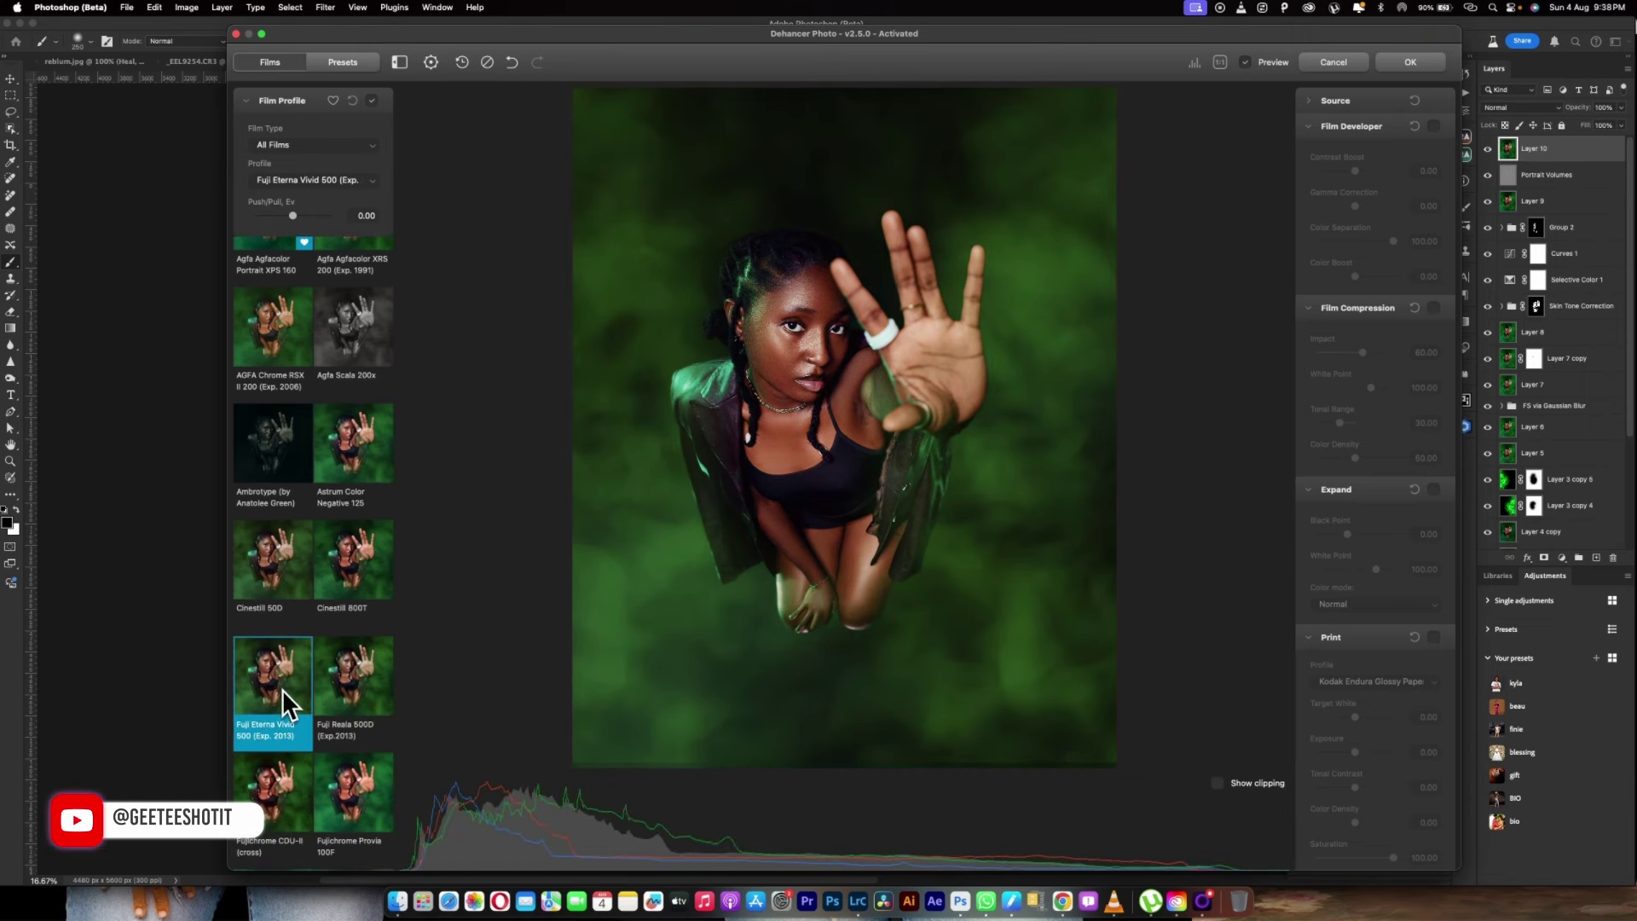
{"action": "left_click", "coordinate": [359, 698]}
{"action": "scroll", "coordinate": [361, 697], "scroll_direction": "down", "scroll_amount": 3}
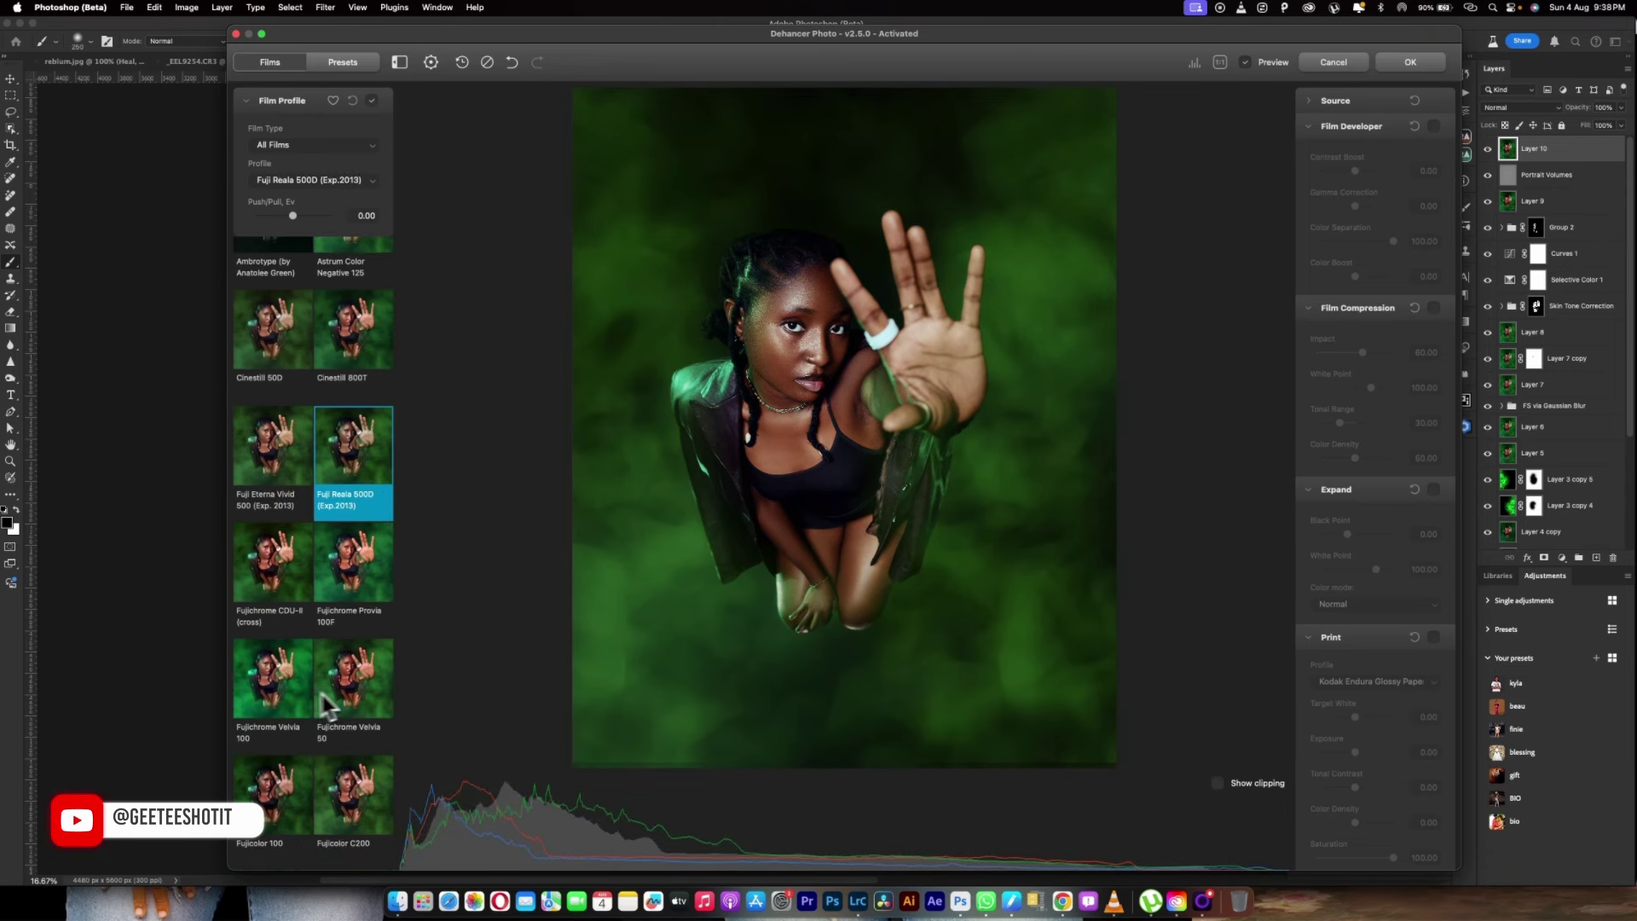
Apply the Fujichrome Velvia 50 film profile and lower the graded layer's opacity to 37%
{"action": "left_click", "coordinate": [284, 694]}
{"action": "left_click", "coordinate": [350, 692]}
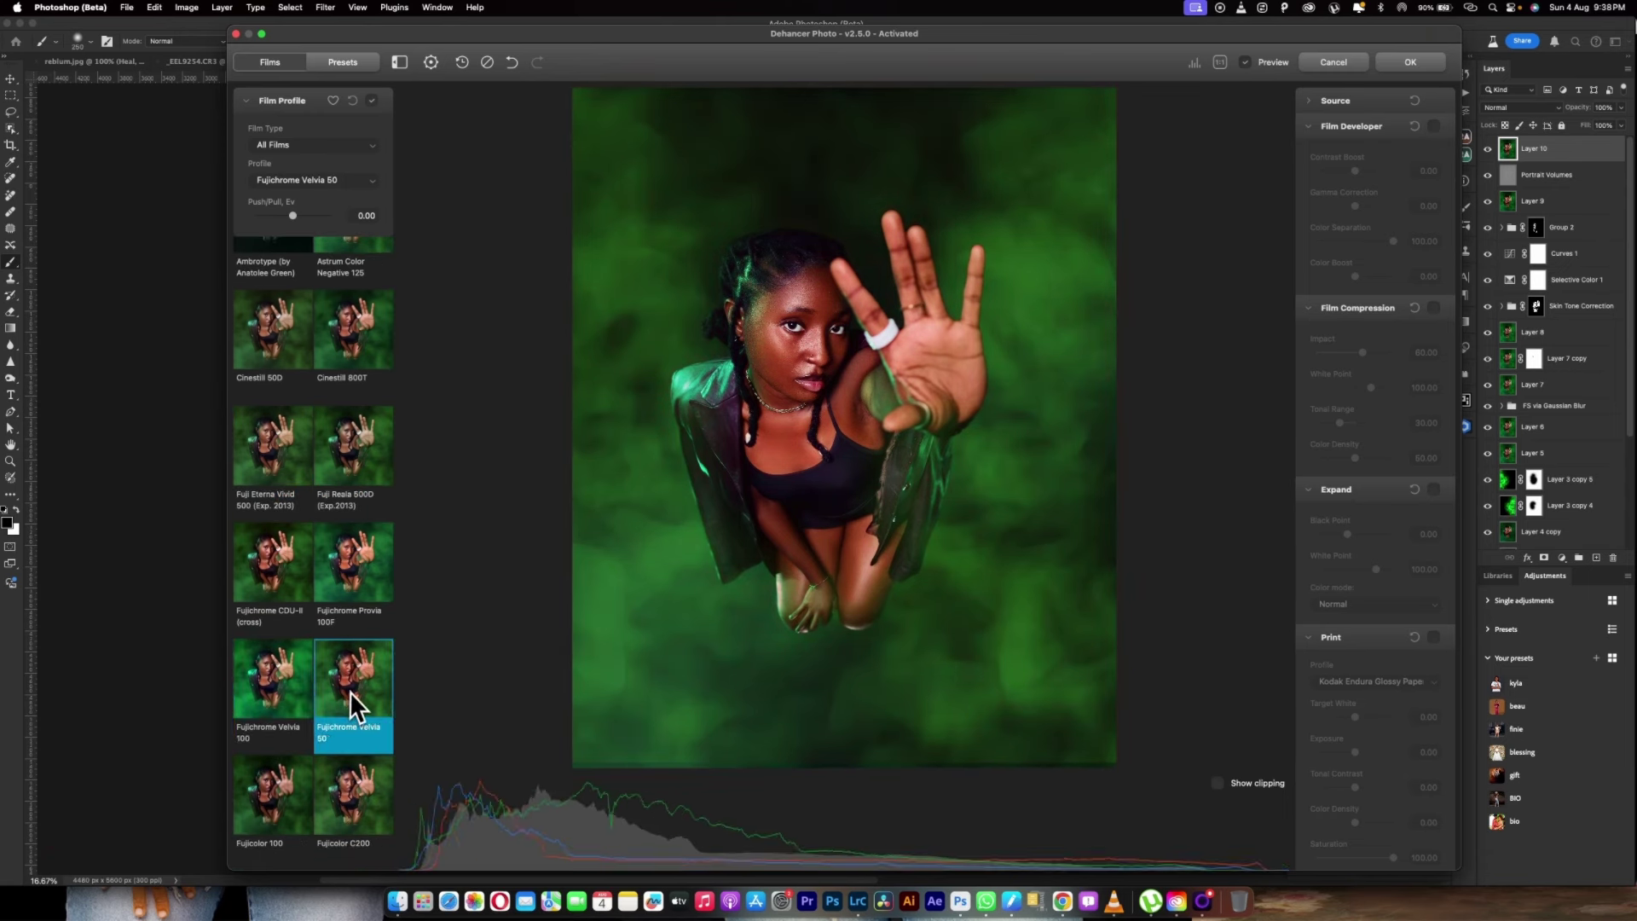
{"action": "scroll", "coordinate": [350, 689], "scroll_direction": "down", "scroll_amount": 3}
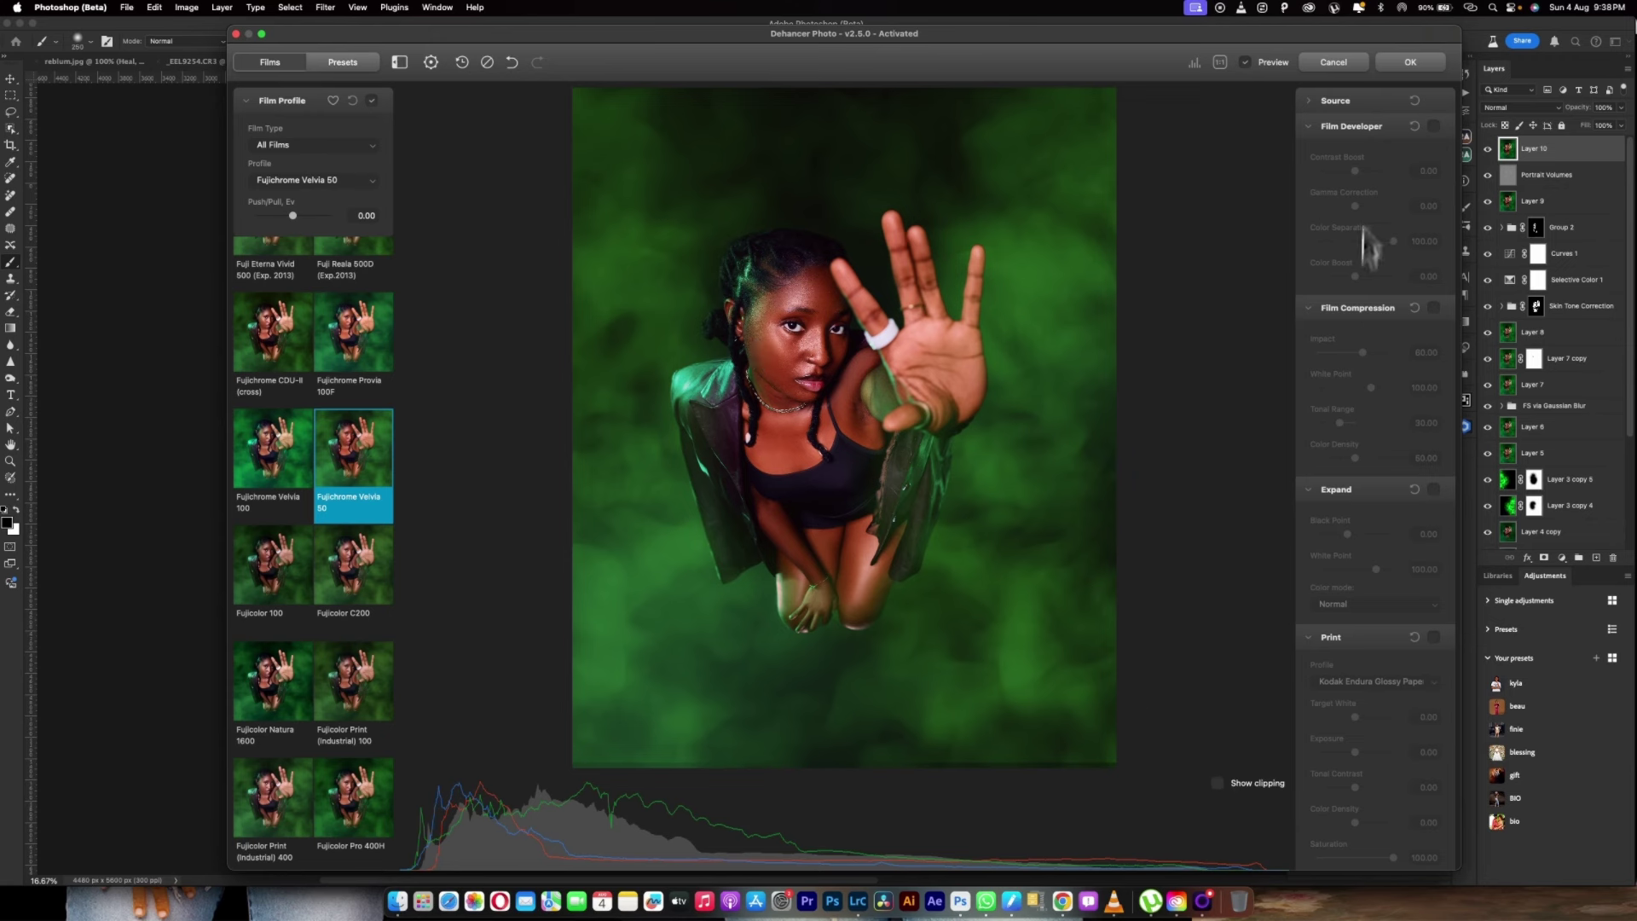
{"action": "left_click", "coordinate": [1408, 68]}
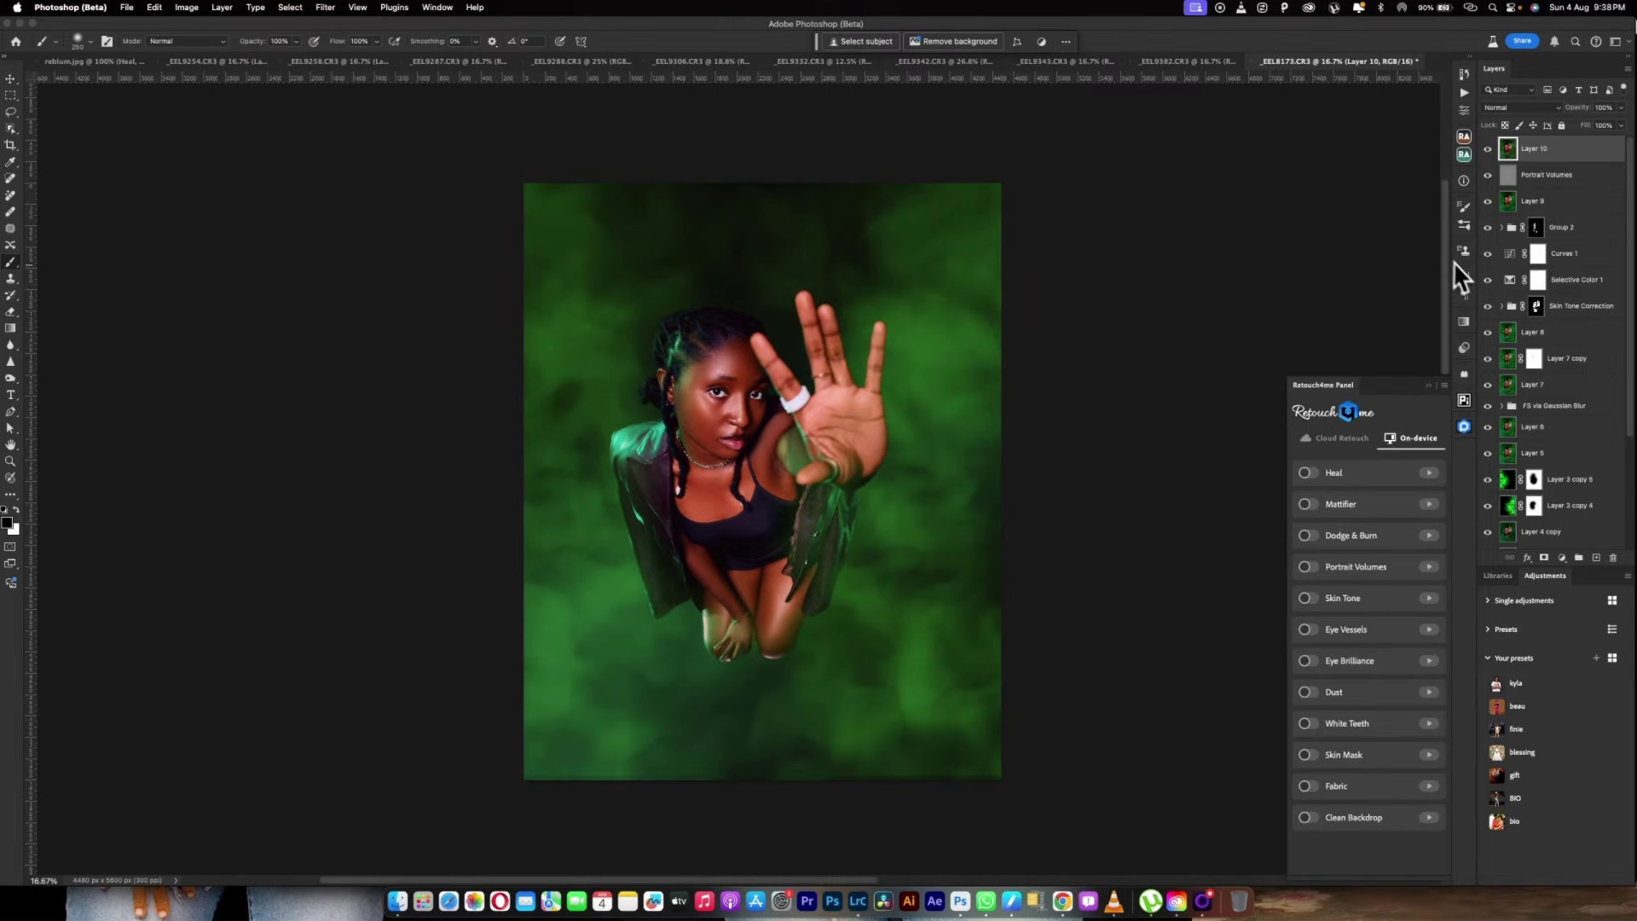
{"action": "left_click_drag", "start_coordinate": [1576, 108], "coordinate": [1543, 120]}
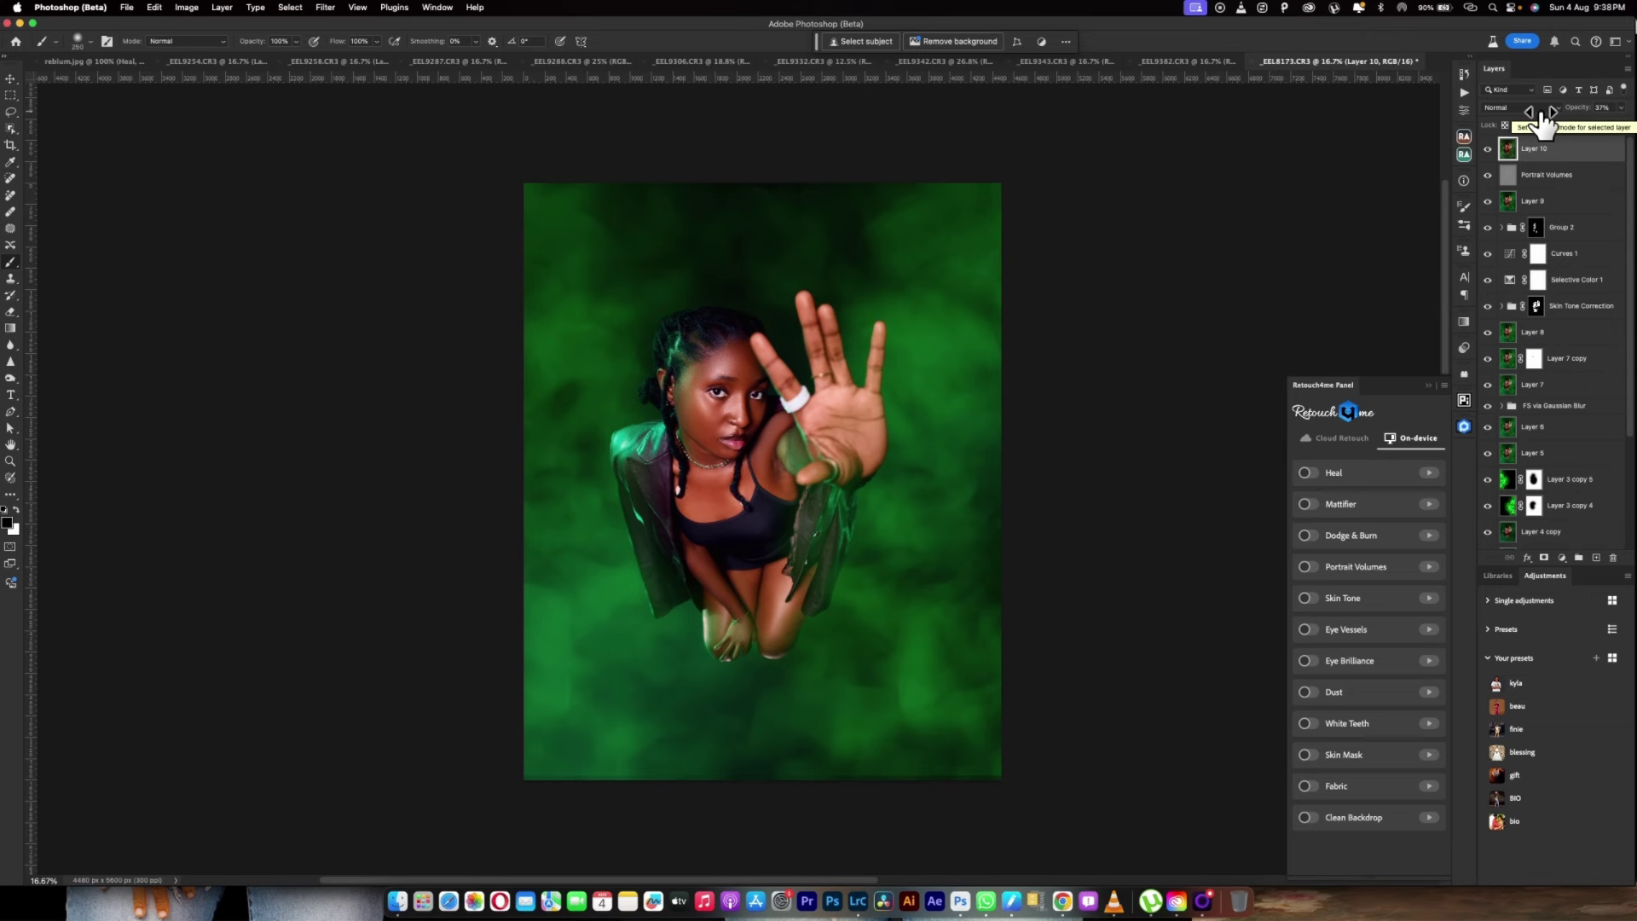
Stamp the visible layers again and enable the AGFA Chrome RSX II 200 film profile in Dehancer Film
{"action": "key", "text": "super+alt+shift+e"}
{"action": "left_click", "coordinate": [325, 7]}
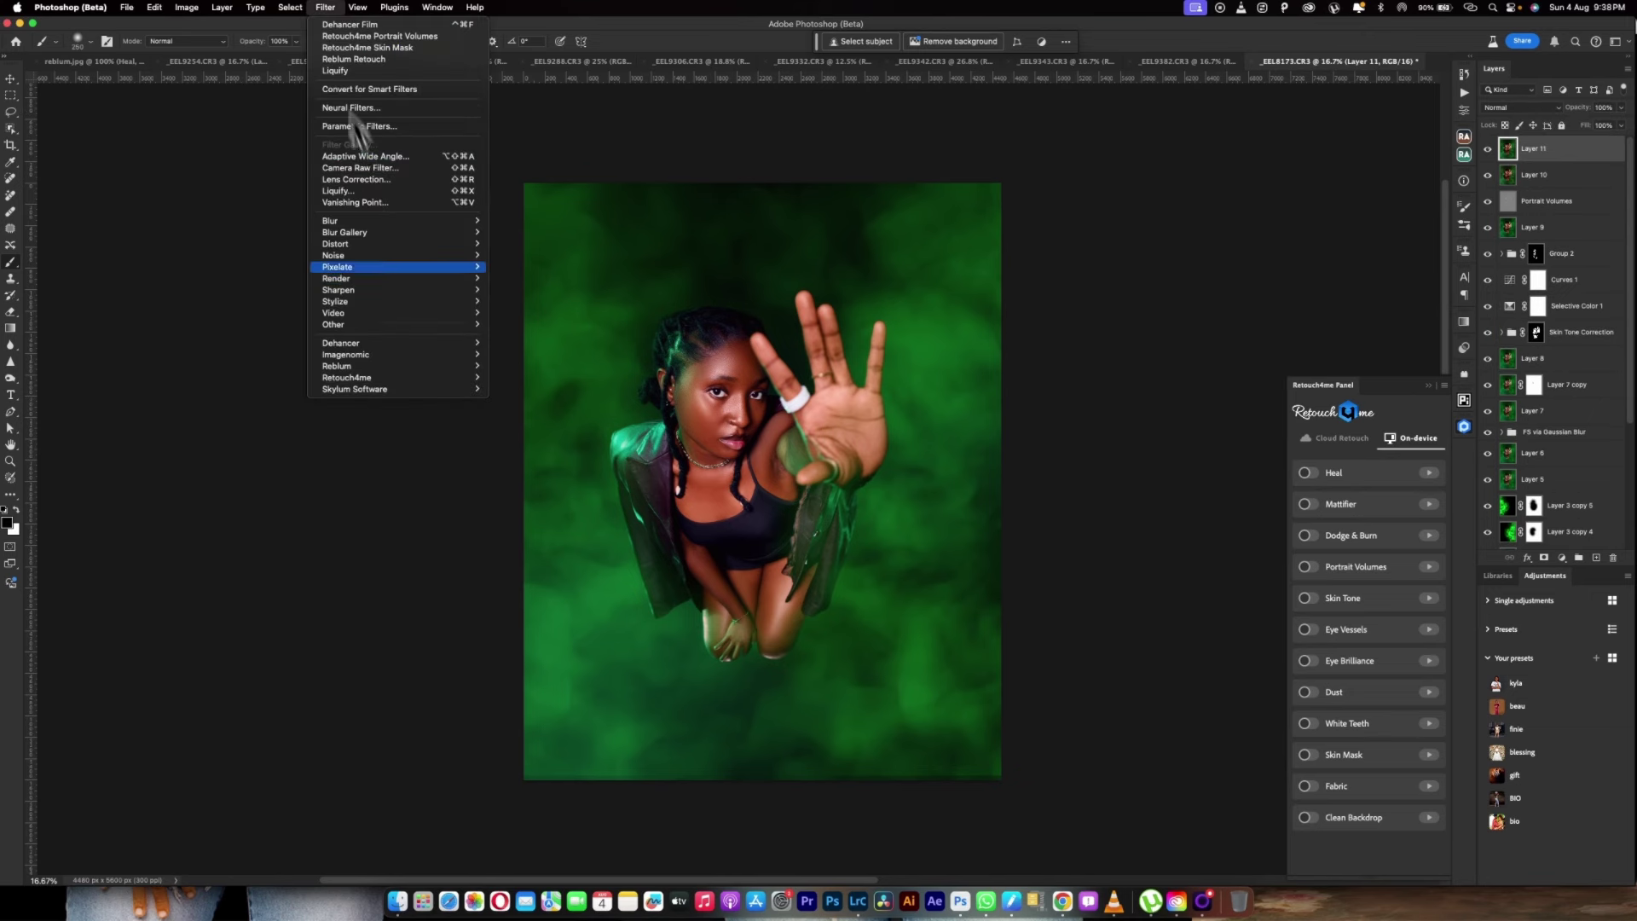
{"action": "mouse_move", "coordinate": [433, 342]}
{"action": "left_click", "coordinate": [504, 344]}
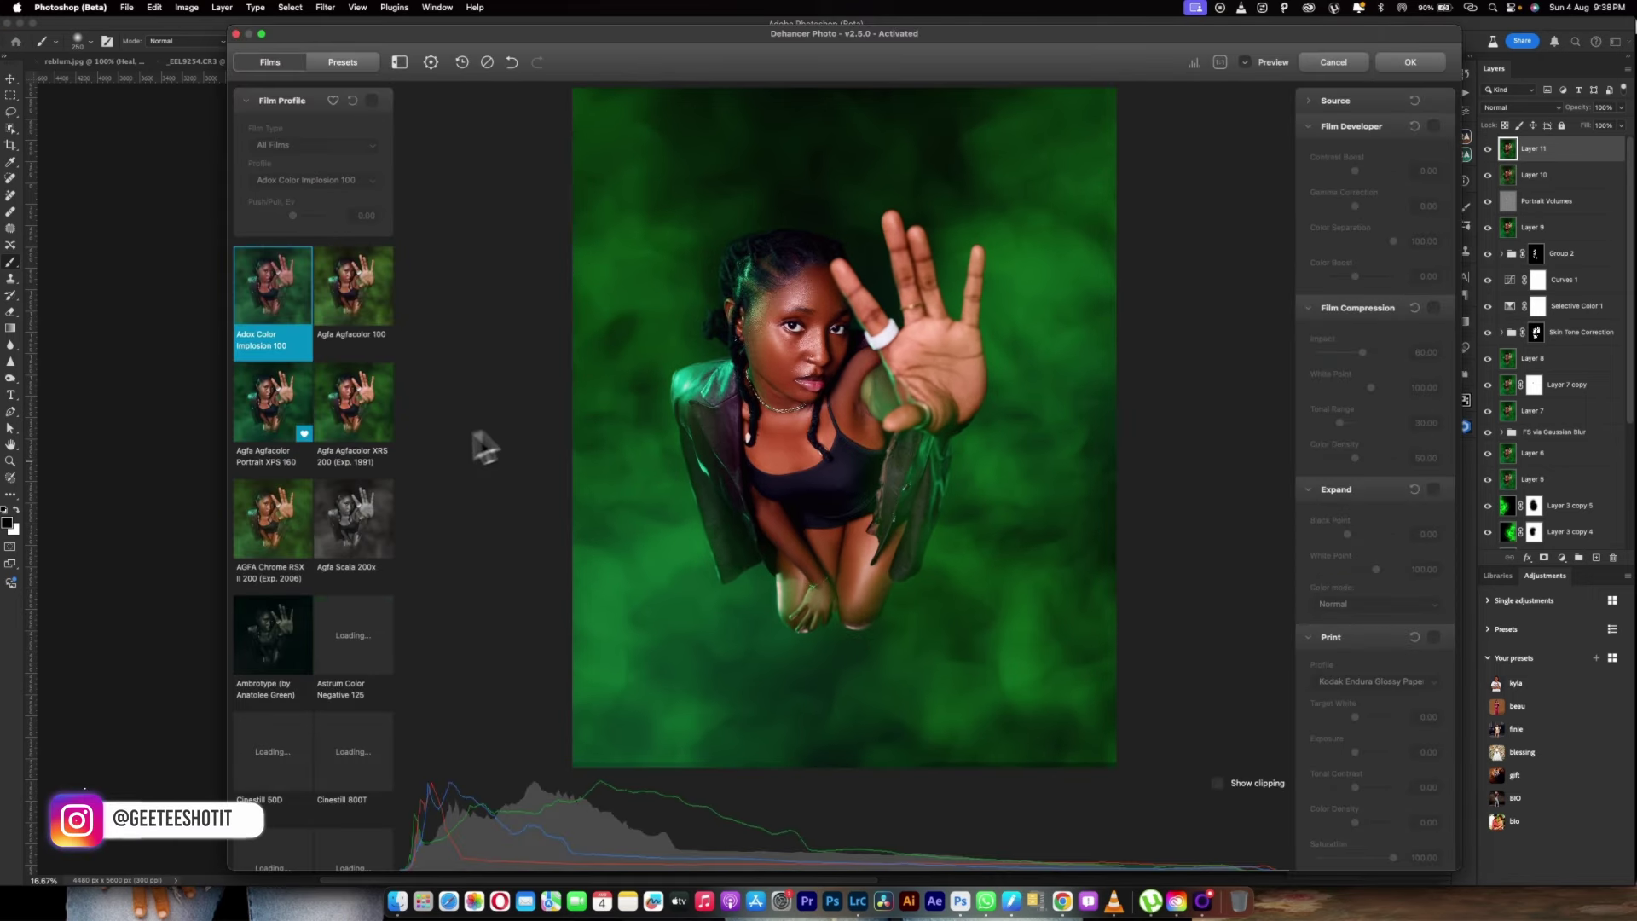
{"action": "left_click", "coordinate": [279, 524]}
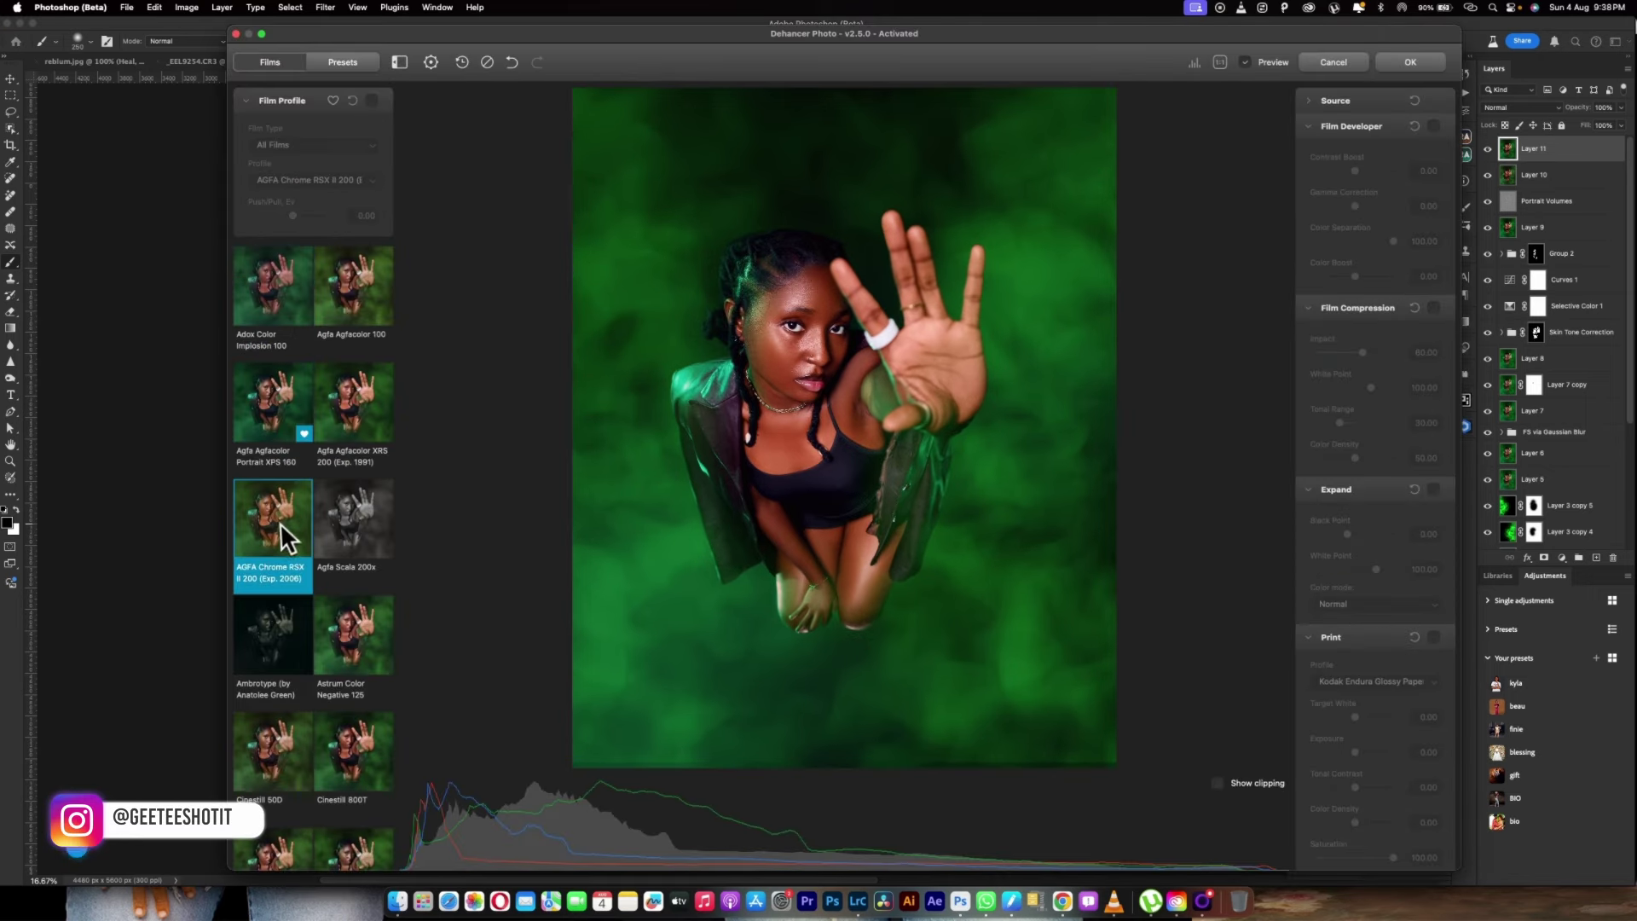
{"action": "left_click", "coordinate": [372, 110]}
{"action": "left_click", "coordinate": [372, 103]}
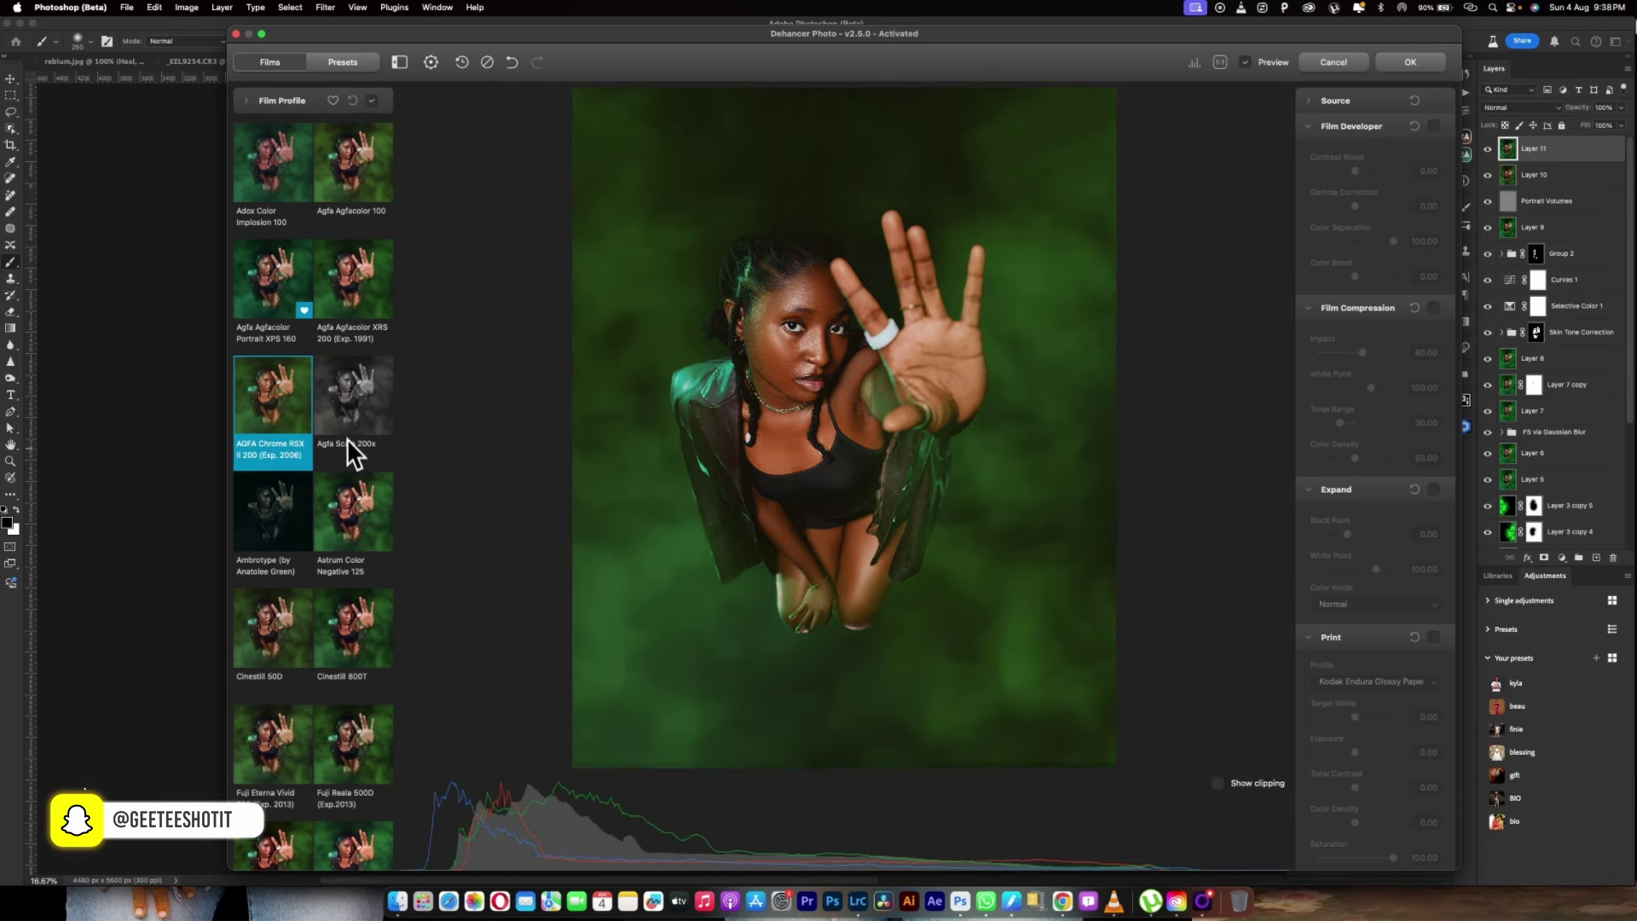
Try the Fuji Reala 500D, Fuji Eterna Vivid 500, Fujicolor C200, Fujicolor 100 and Fujicolor Pro 400H film profiles
{"action": "scroll", "coordinate": [336, 643], "scroll_direction": "down", "scroll_amount": 3}
{"action": "left_click", "coordinate": [341, 547]}
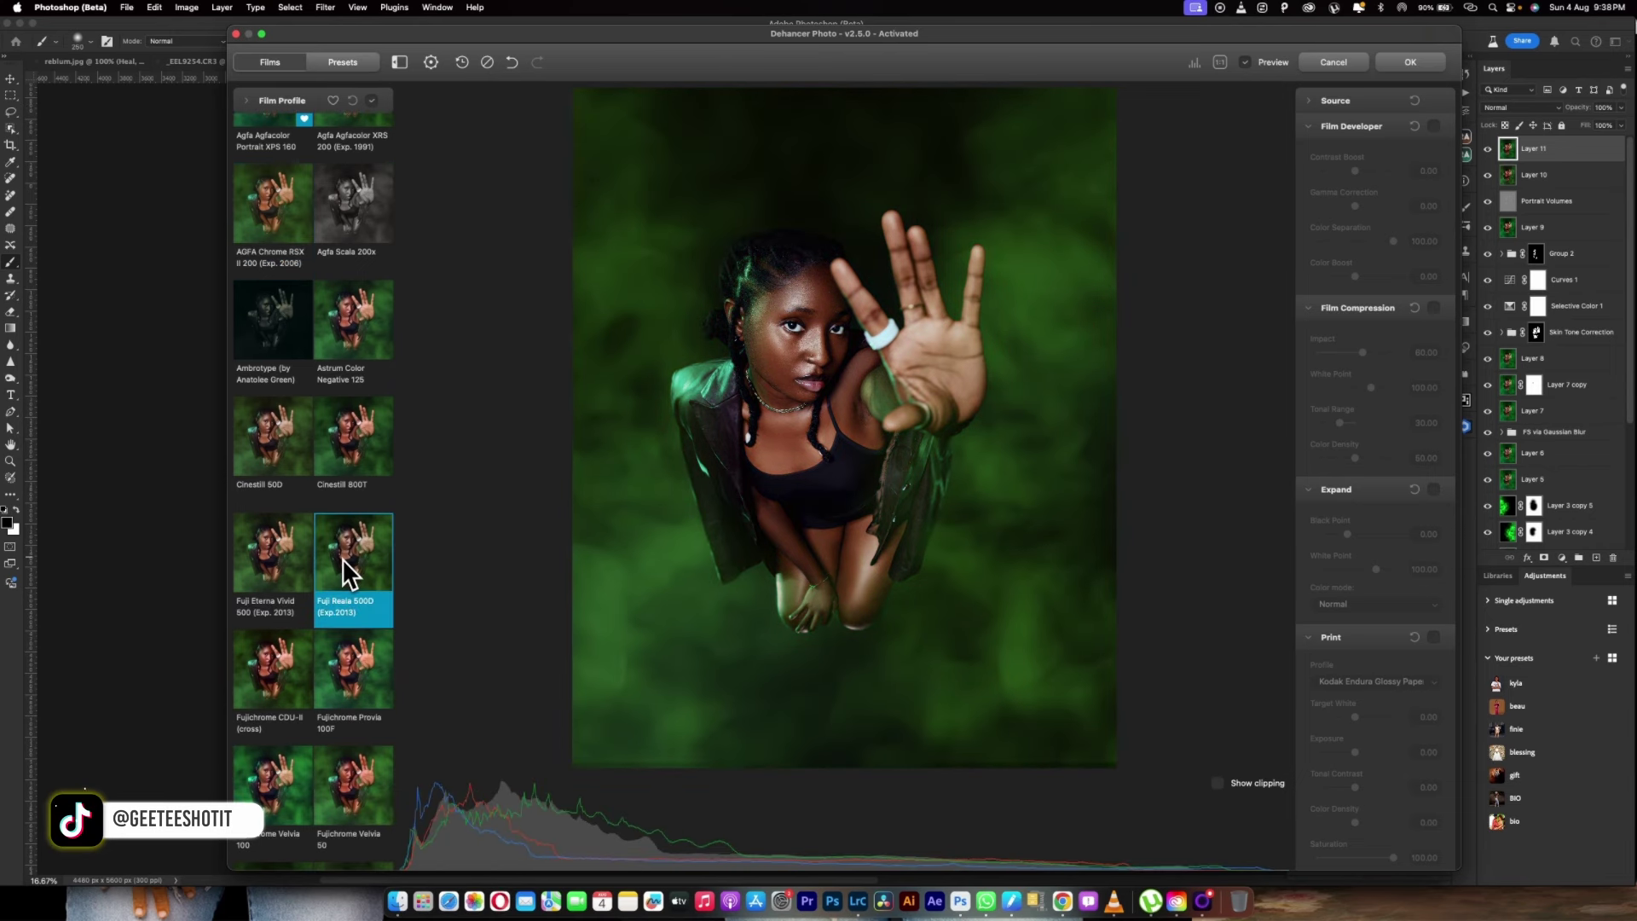
{"action": "left_click", "coordinate": [245, 564]}
{"action": "scroll", "coordinate": [294, 565], "scroll_direction": "down", "scroll_amount": 4}
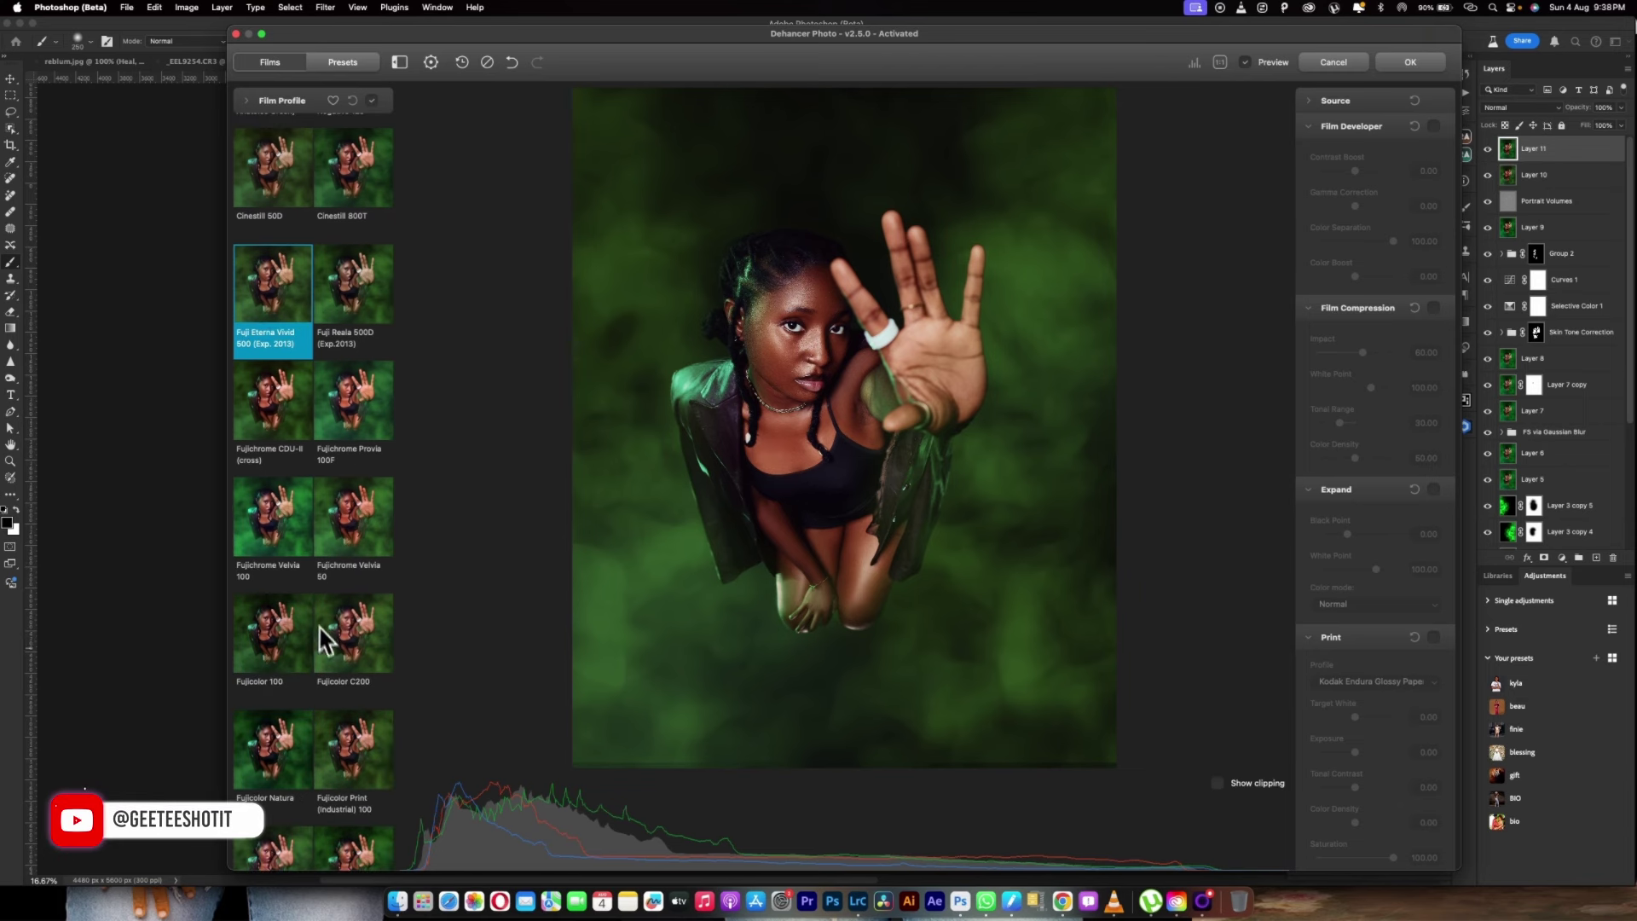
{"action": "left_click", "coordinate": [342, 659]}
{"action": "left_click", "coordinate": [259, 653]}
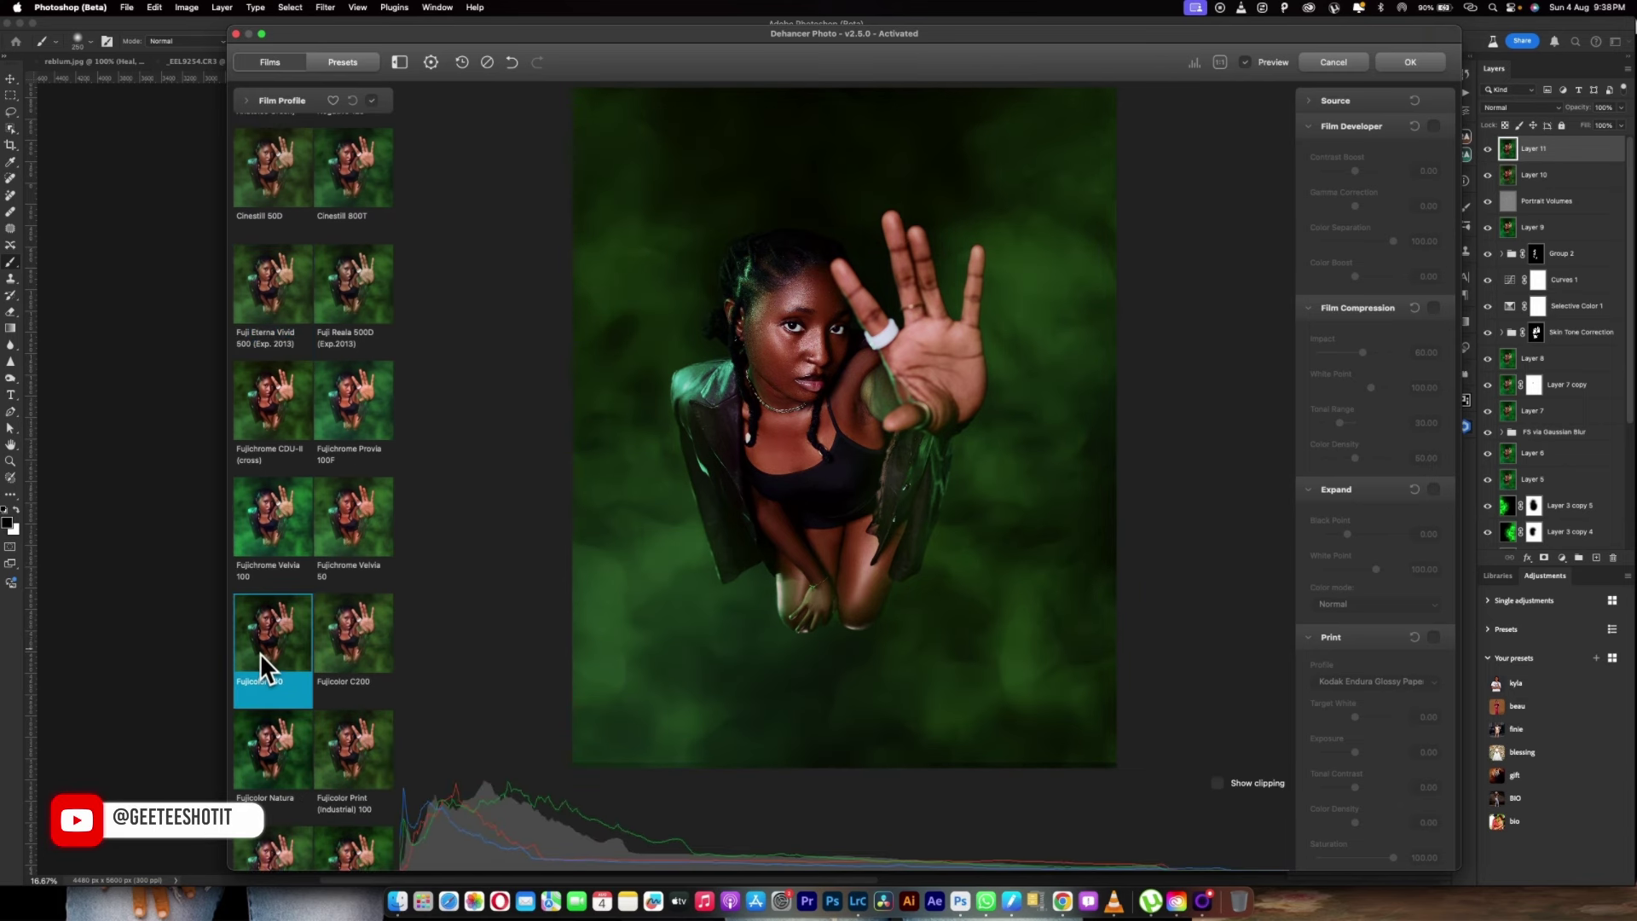
{"action": "scroll", "coordinate": [259, 654], "scroll_direction": "down", "scroll_amount": 4}
{"action": "left_click", "coordinate": [360, 586]}
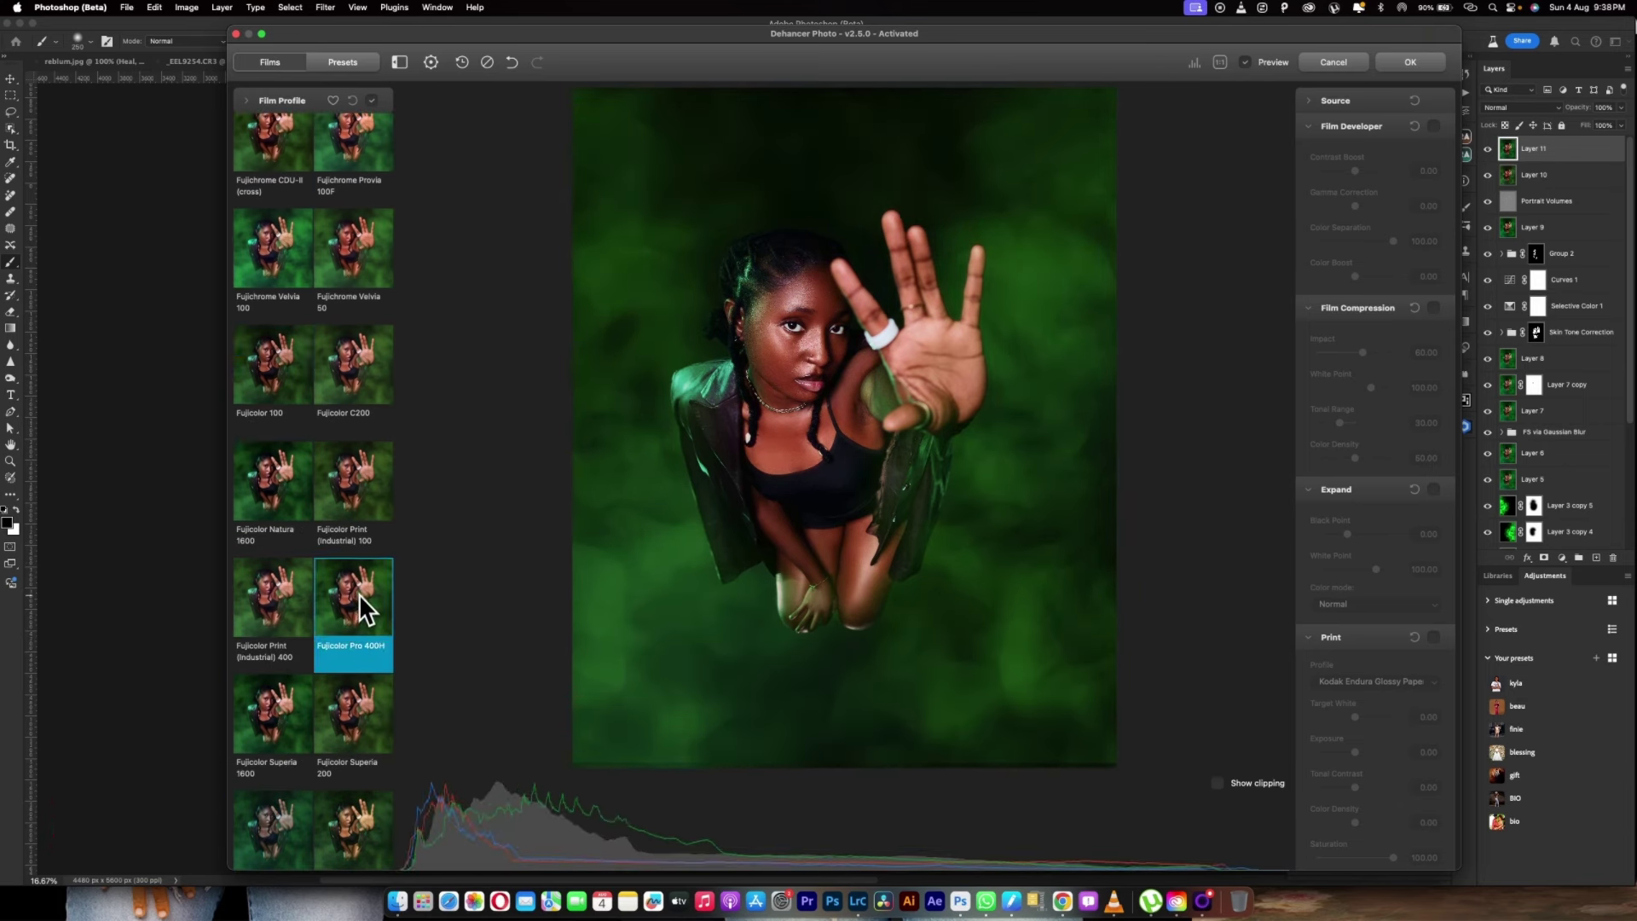
Try the Fujifilm Instax, Kodak Color Plus 200, Kodak Ektachrome E100, Kodak Portra 160 and Kodak Portra 800 film profiles
{"action": "scroll", "coordinate": [359, 593], "scroll_direction": "down", "scroll_amount": 4}
{"action": "left_click", "coordinate": [355, 602]}
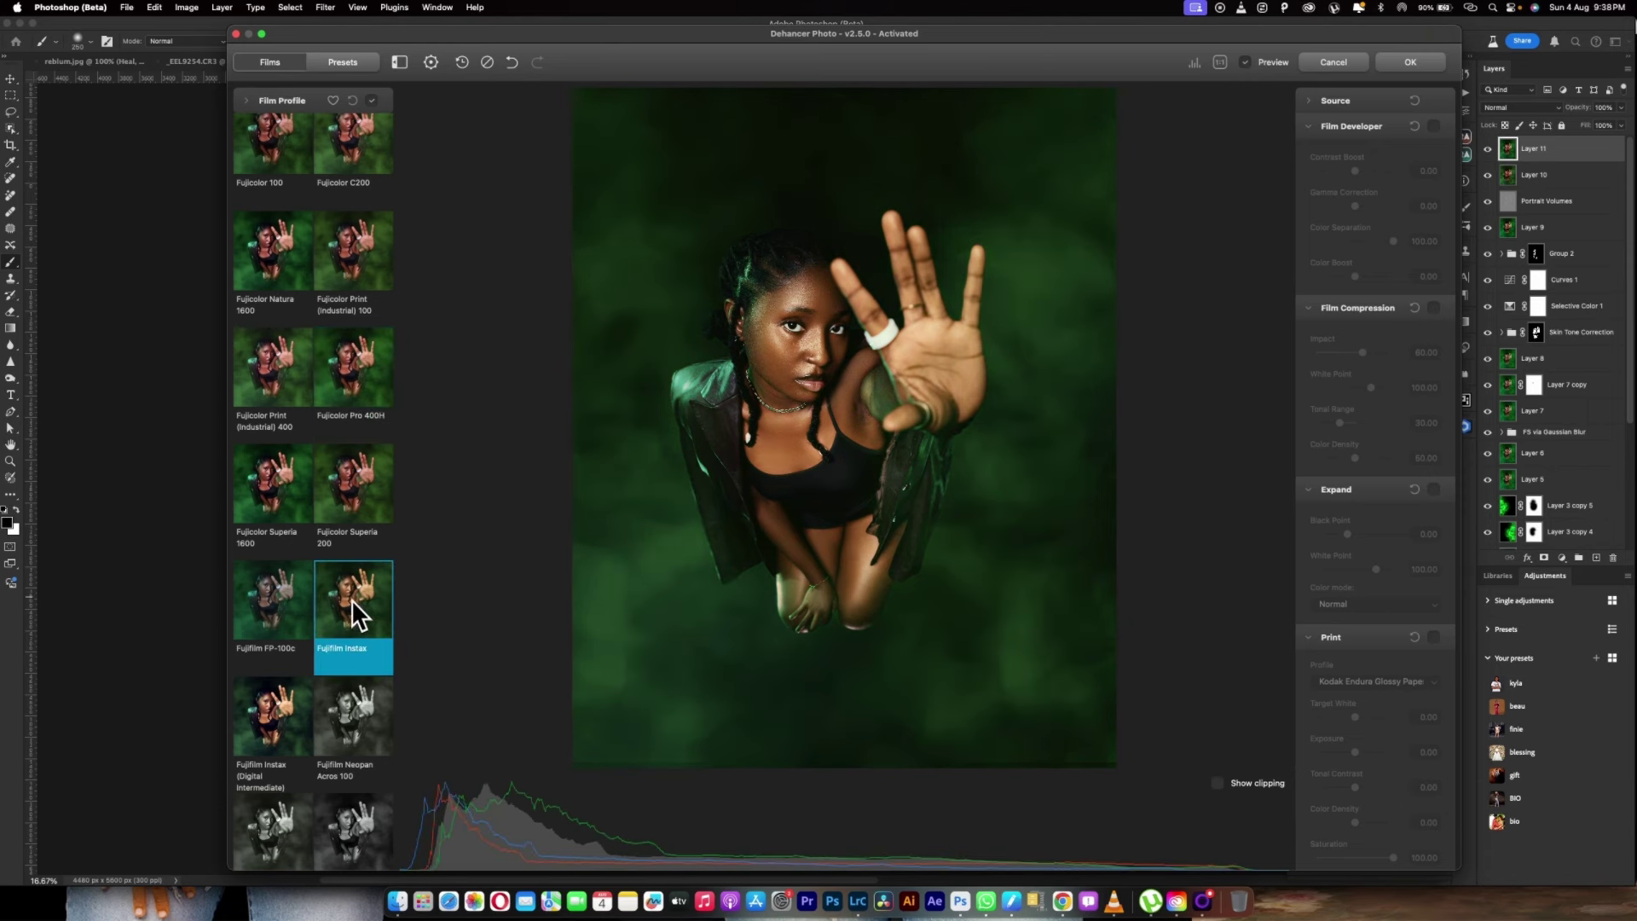
{"action": "scroll", "coordinate": [352, 601], "scroll_direction": "down", "scroll_amount": 4}
{"action": "left_click", "coordinate": [355, 703]}
{"action": "scroll", "coordinate": [354, 703], "scroll_direction": "down", "scroll_amount": 4}
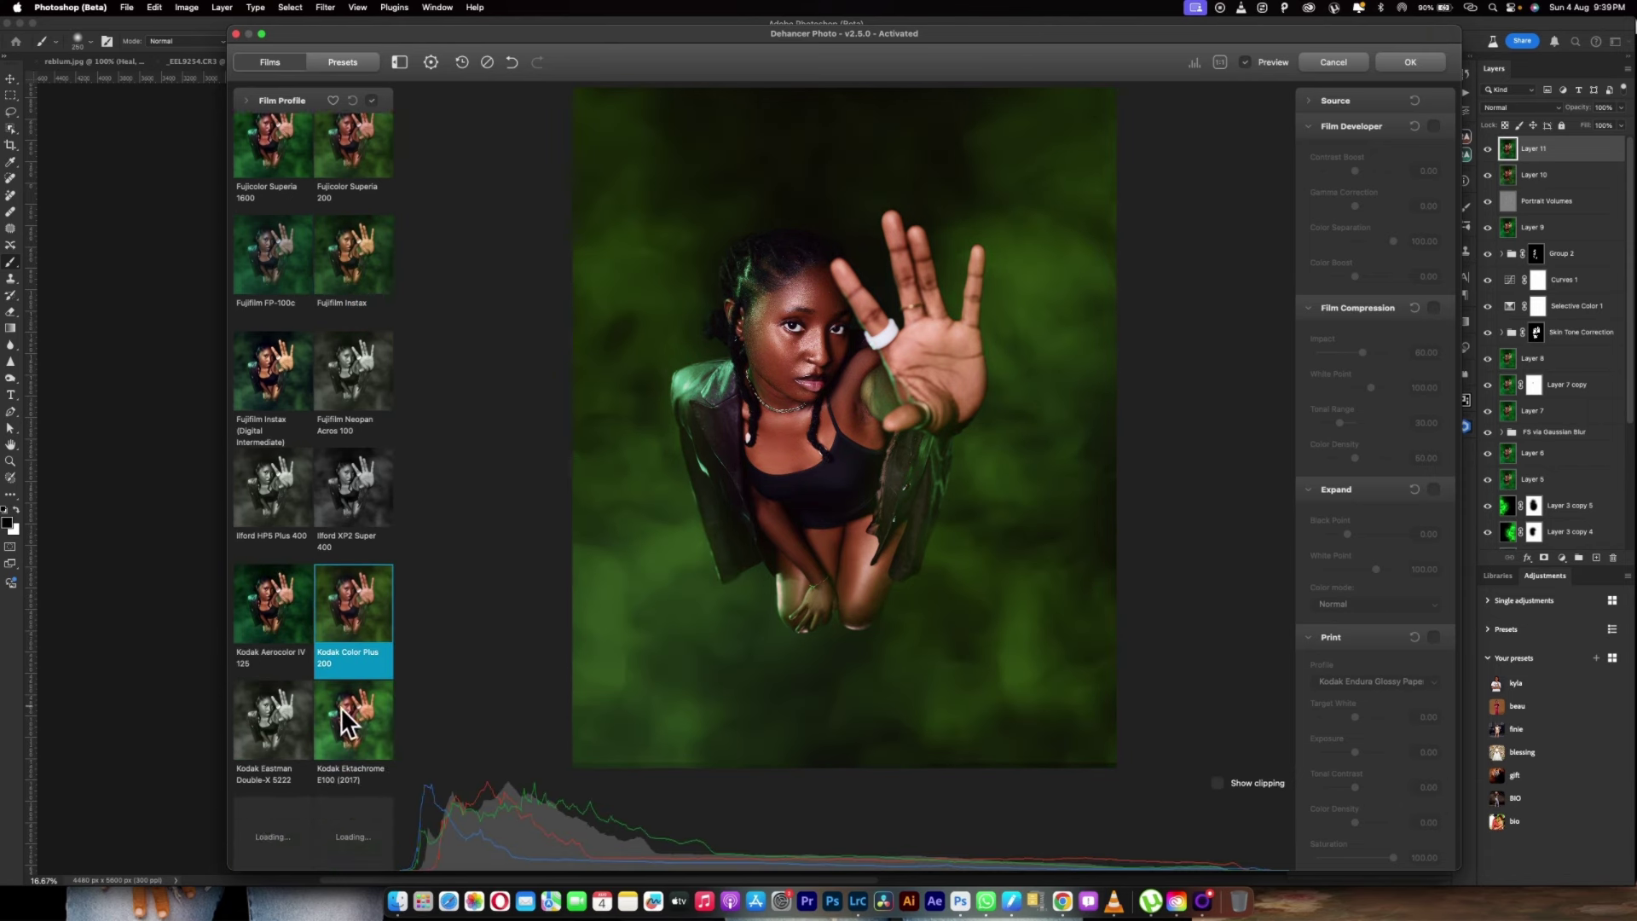
{"action": "left_click", "coordinate": [341, 735]}
{"action": "left_click", "coordinate": [345, 627]}
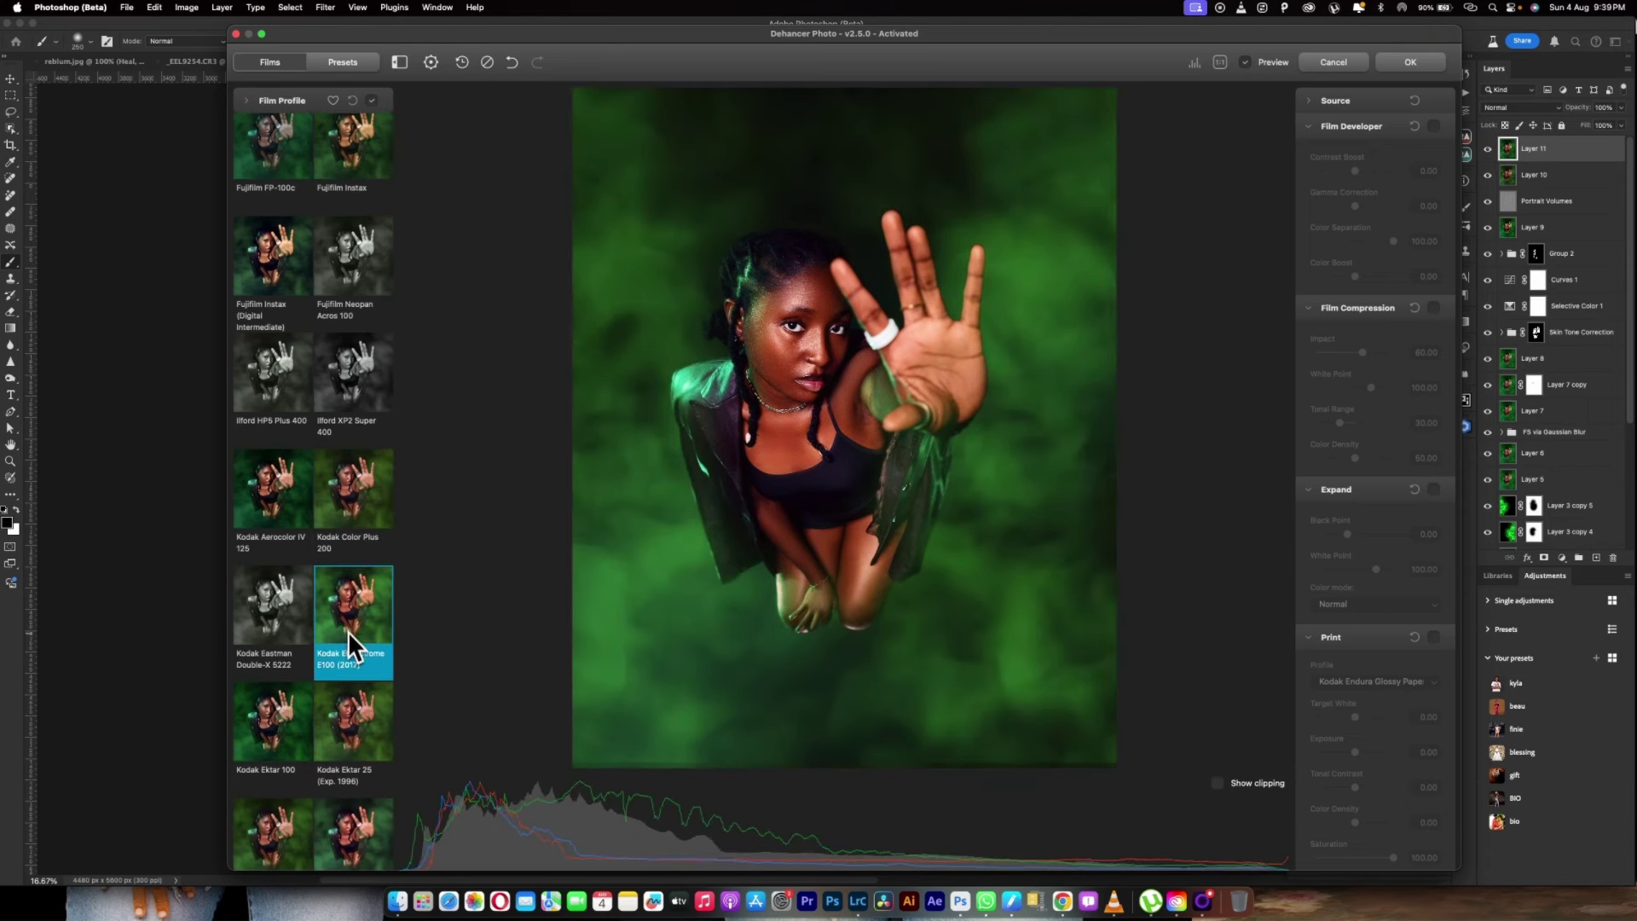
{"action": "scroll", "coordinate": [348, 633], "scroll_direction": "down", "scroll_amount": 5}
{"action": "left_click", "coordinate": [353, 671]}
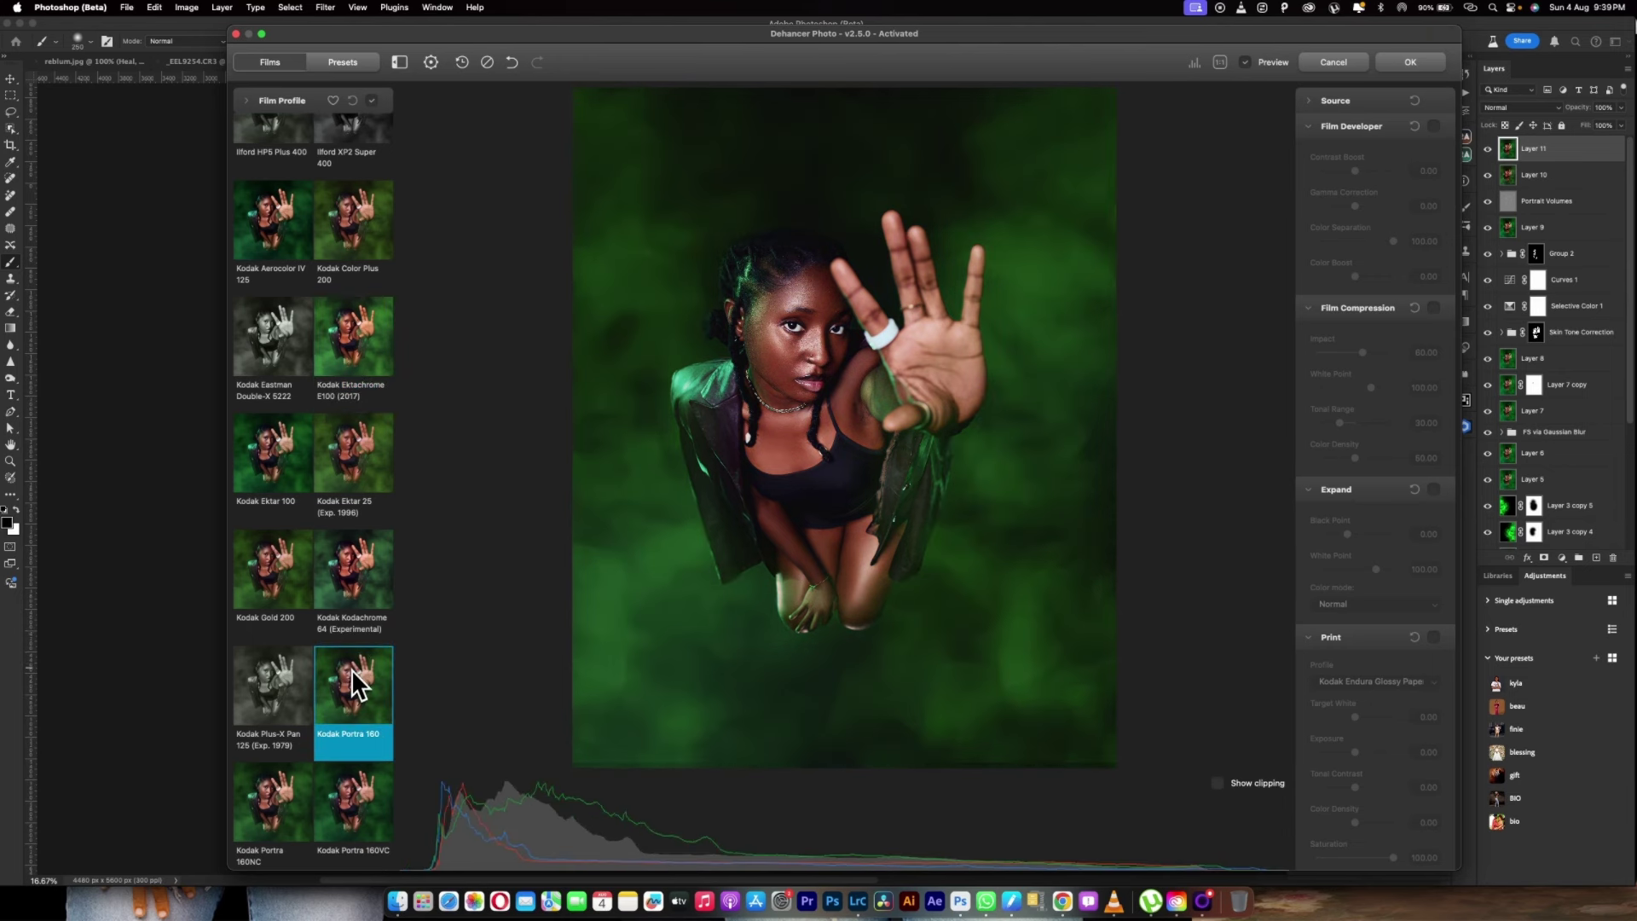
{"action": "scroll", "coordinate": [352, 674], "scroll_direction": "down", "scroll_amount": 4}
{"action": "left_click", "coordinate": [352, 678]}
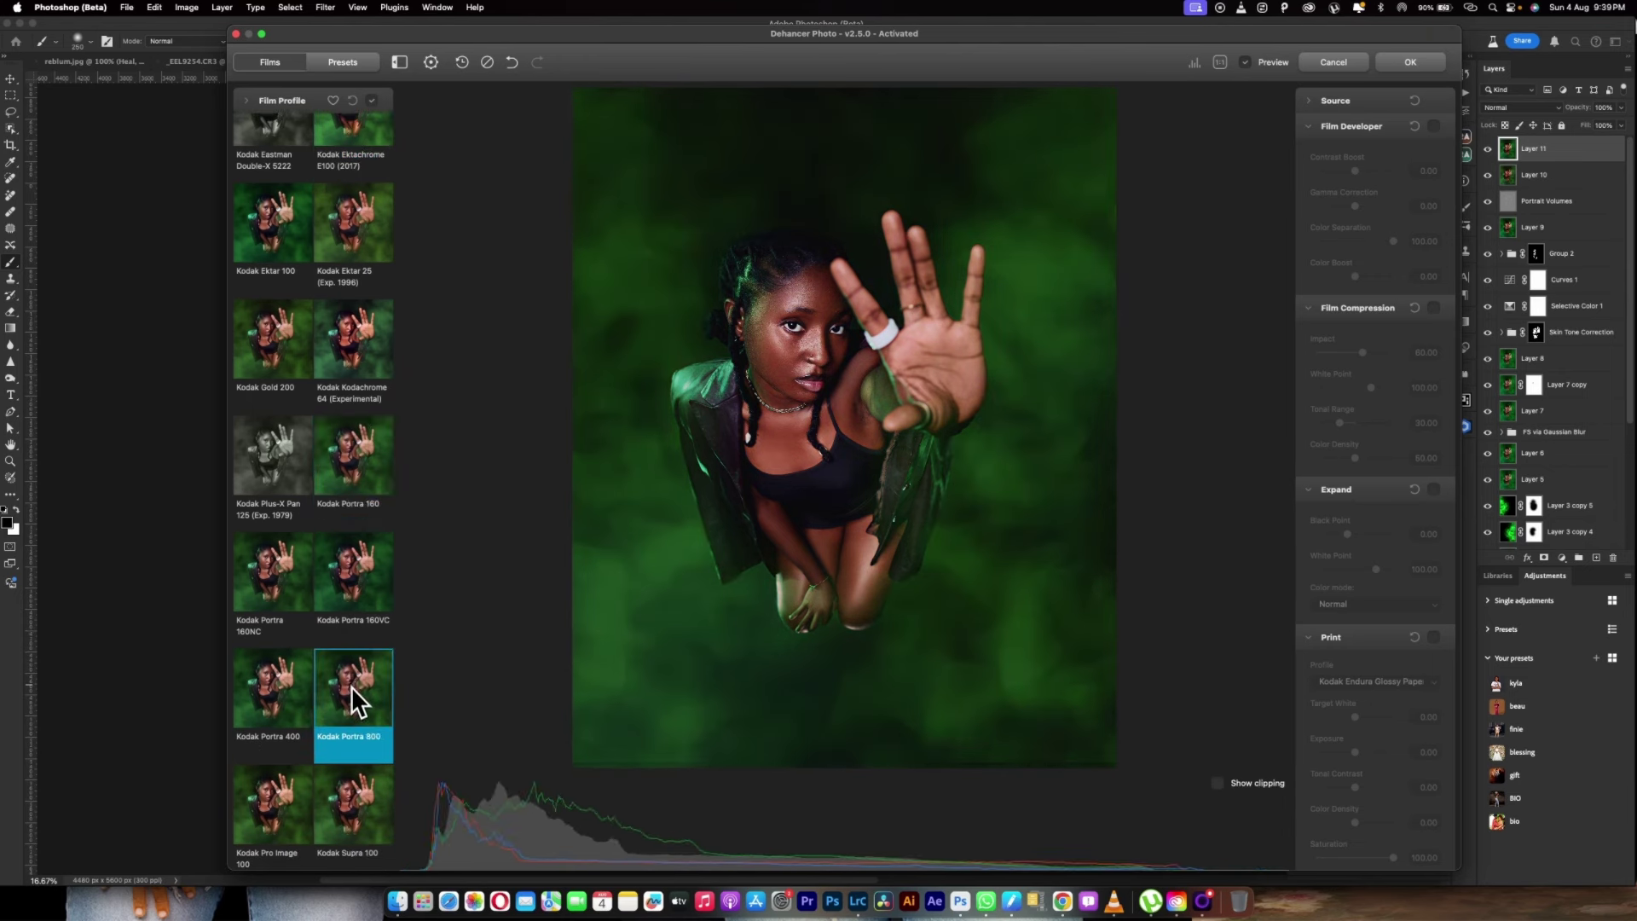
Apply the Kodak Vision3 200T film profile to the stamped layer
{"action": "scroll", "coordinate": [351, 687], "scroll_direction": "down", "scroll_amount": 4}
{"action": "left_click", "coordinate": [350, 678]}
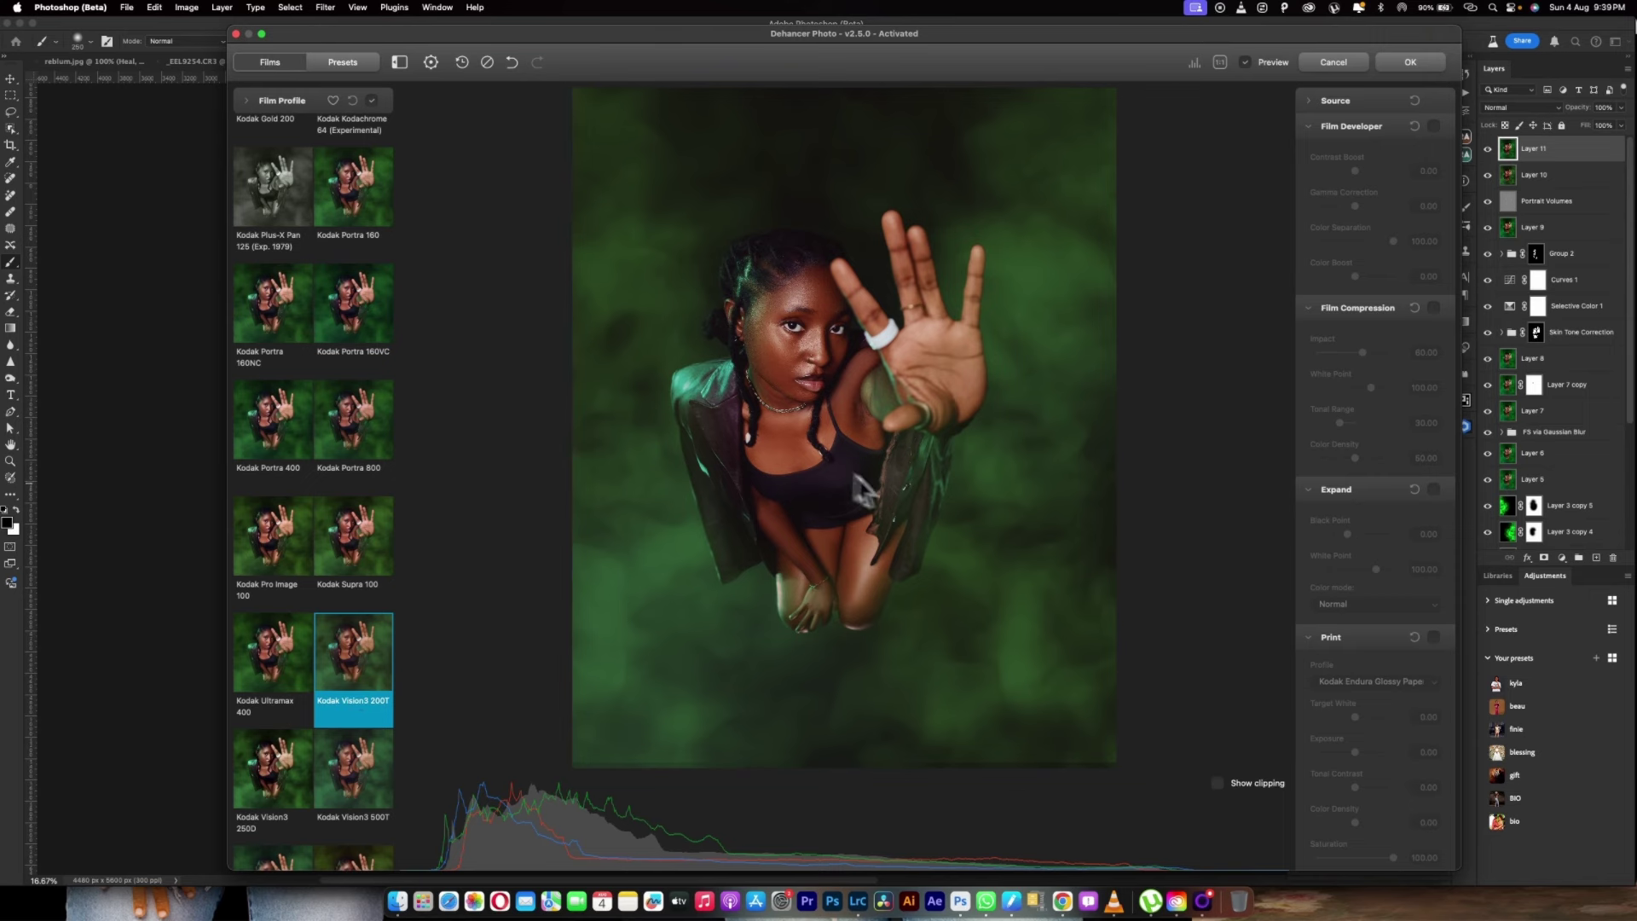
{"action": "left_click", "coordinate": [1422, 65]}
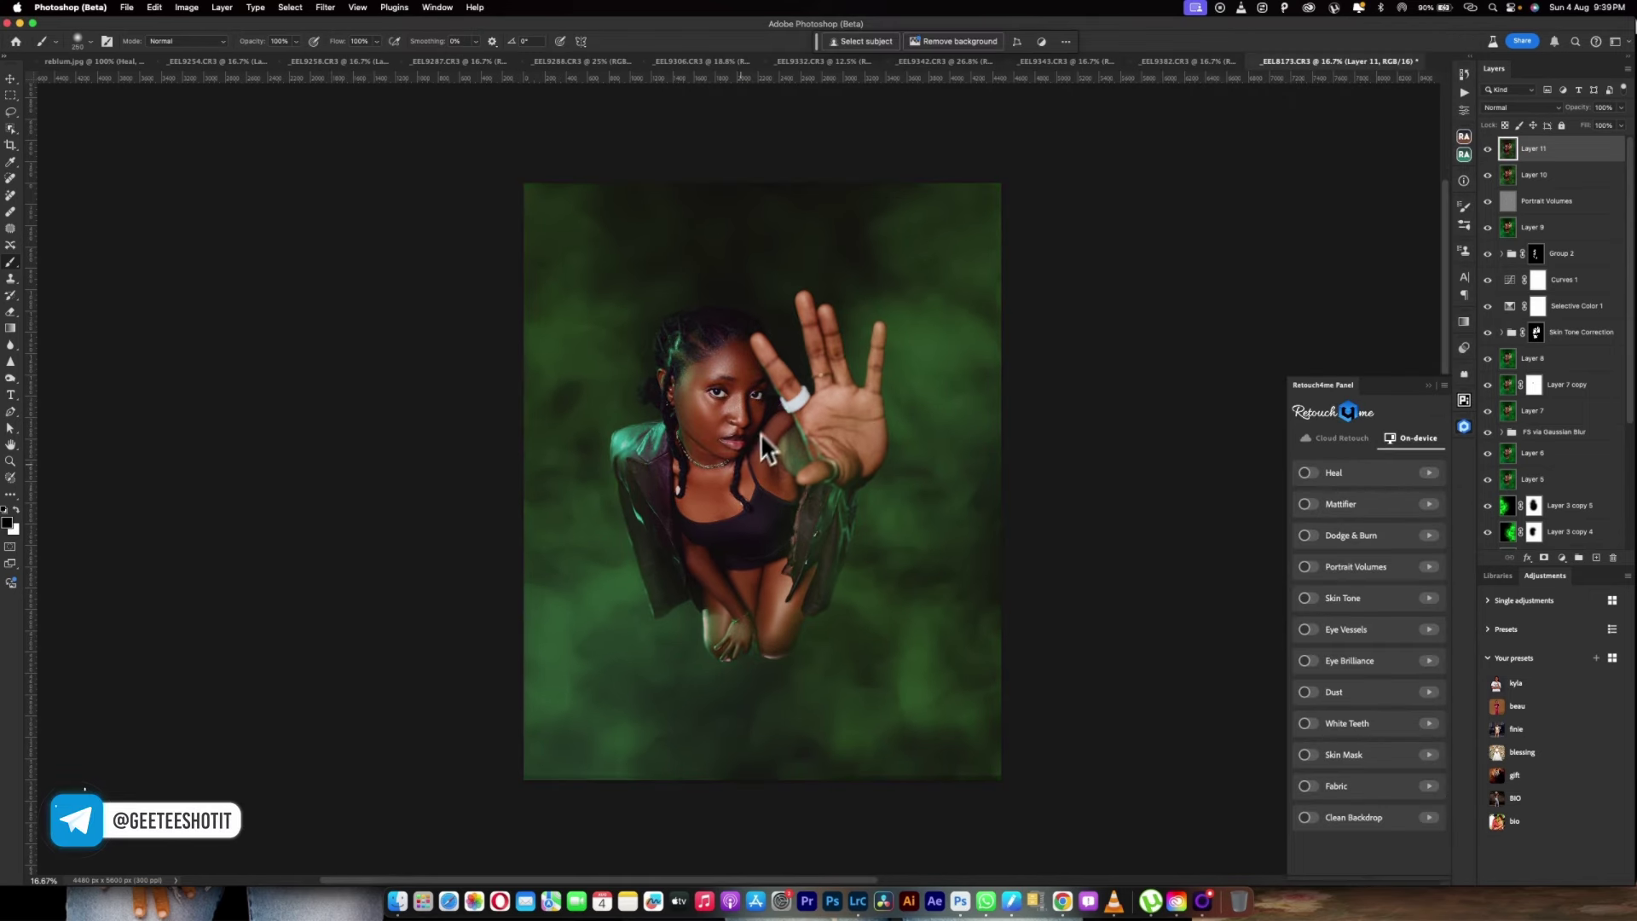
Compare the graded portrait with the original by showing only Layer 0 and restoring all layers
{"action": "scroll", "coordinate": [740, 458], "scroll_direction": "down", "scroll_amount": 2}
{"action": "scroll", "coordinate": [741, 457], "scroll_direction": "up", "scroll_amount": 3}
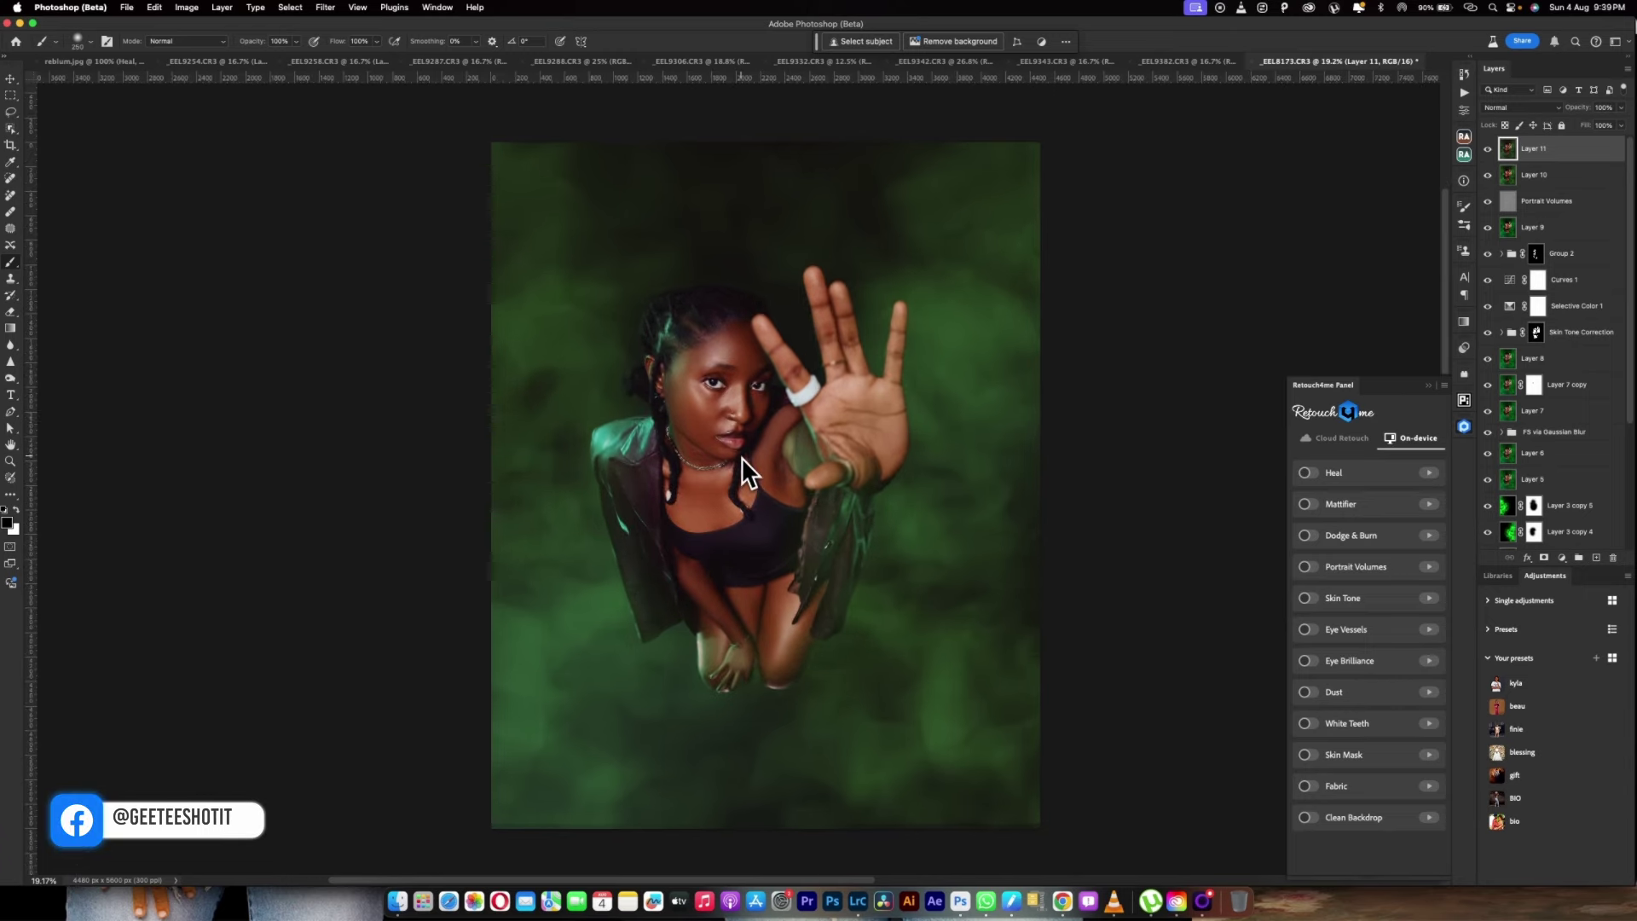
{"action": "scroll", "coordinate": [740, 457], "scroll_direction": "up", "scroll_amount": 3}
{"action": "scroll", "coordinate": [740, 457], "scroll_direction": "down", "scroll_amount": 2}
{"action": "scroll", "coordinate": [740, 457], "scroll_direction": "down", "scroll_amount": 3}
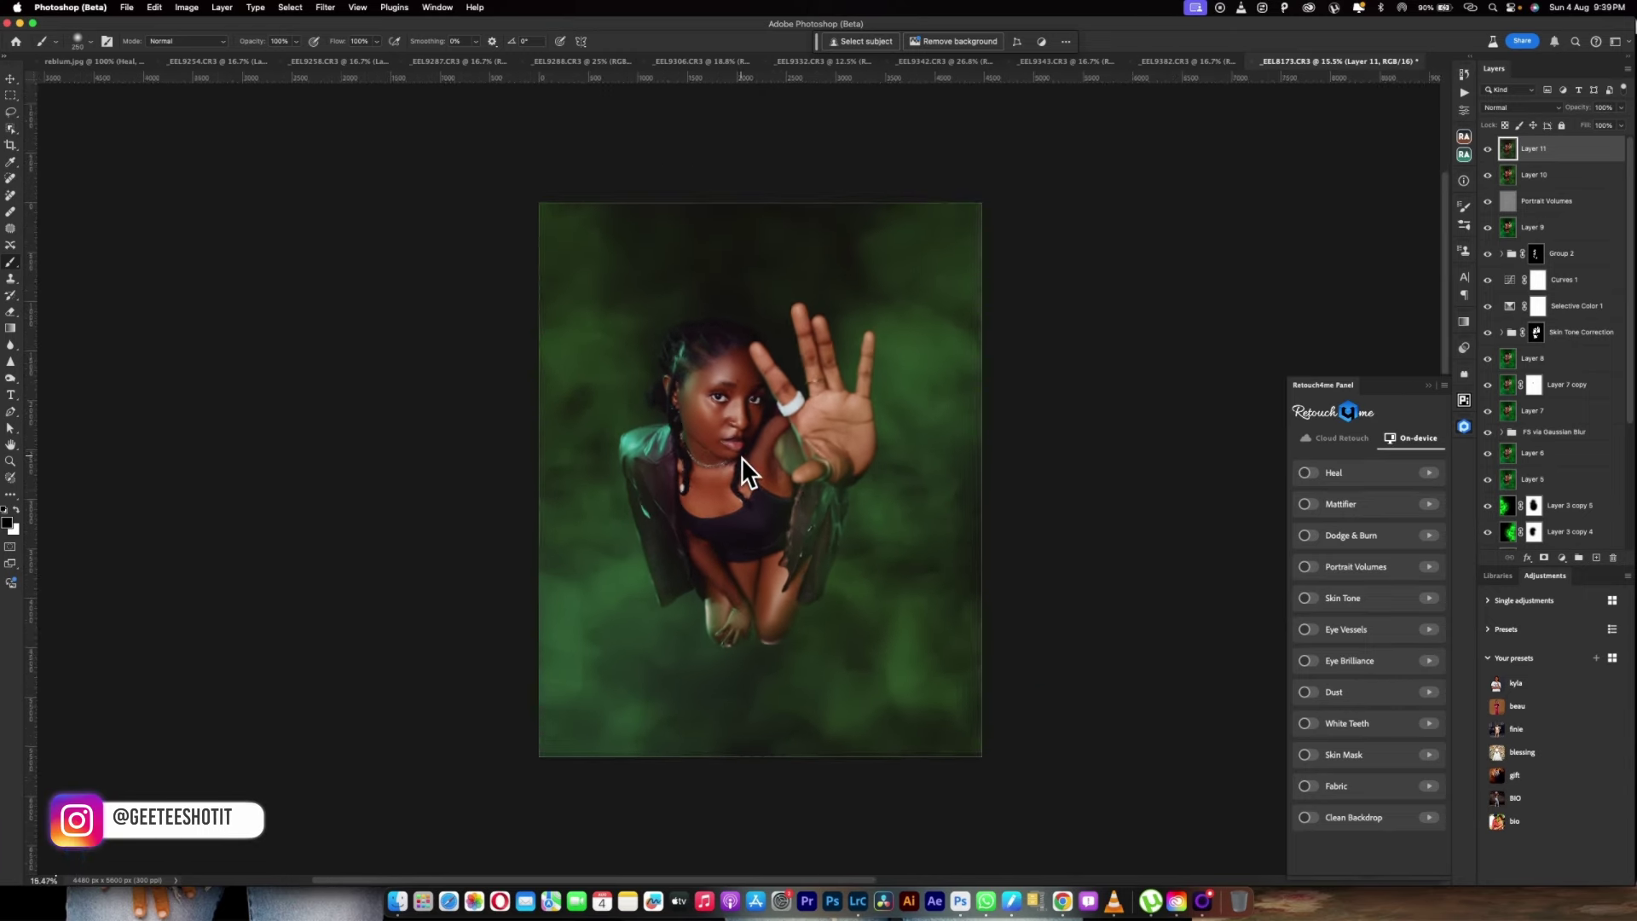
{"action": "scroll", "coordinate": [740, 457], "scroll_direction": "up", "scroll_amount": 1}
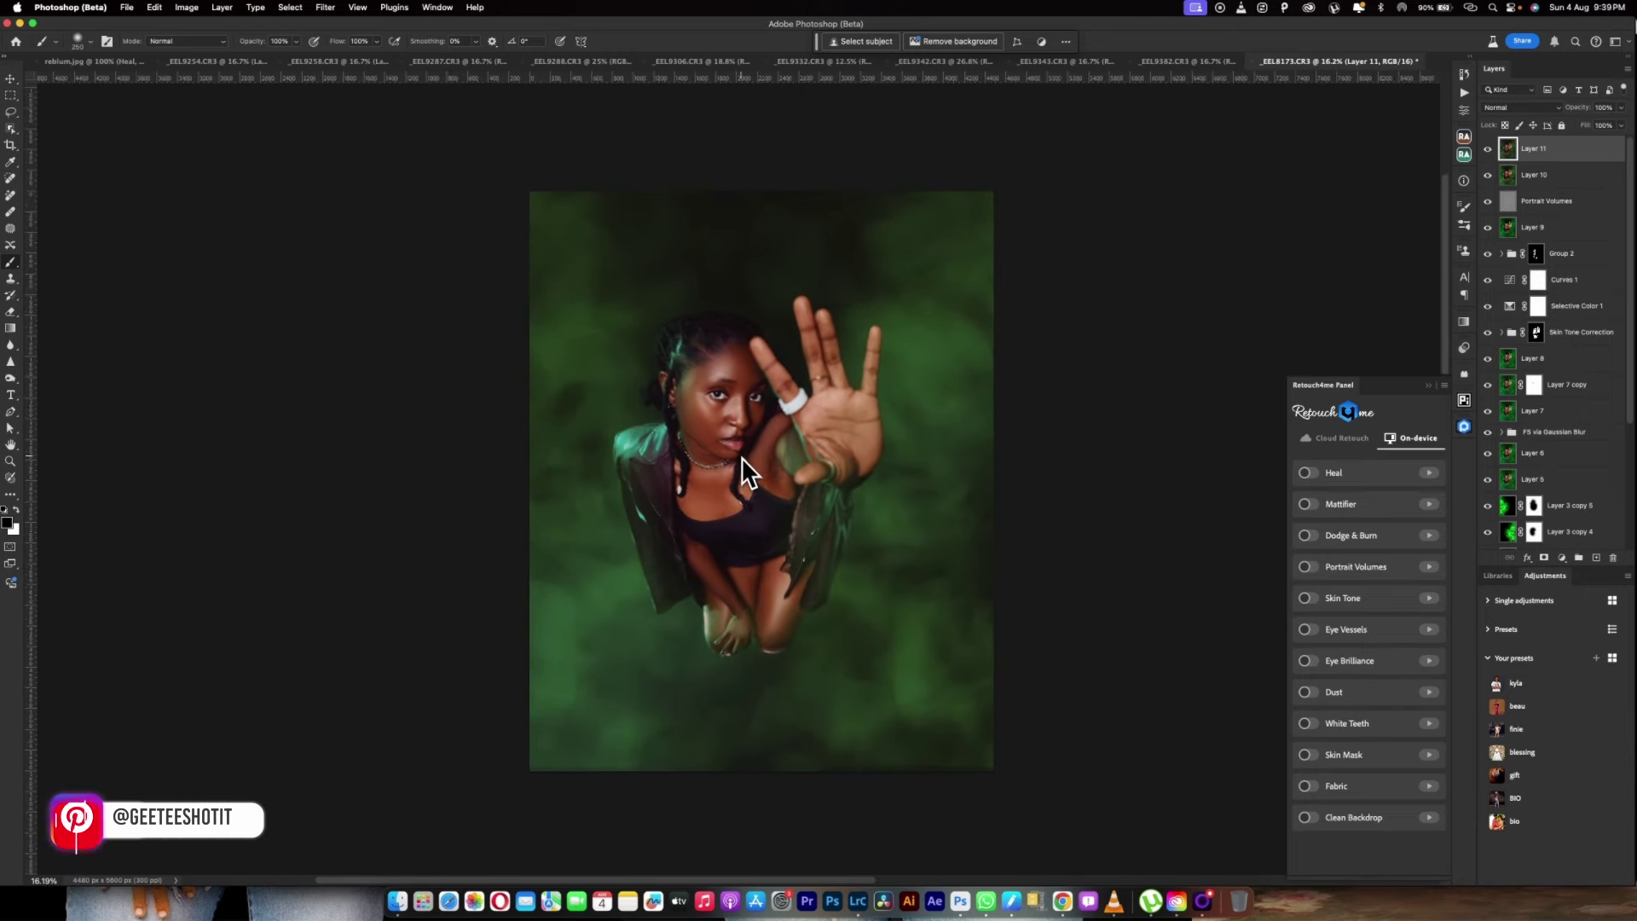
{"action": "scroll", "coordinate": [1501, 556], "scroll_direction": "down", "scroll_amount": 5}
{"action": "left_click", "coordinate": [1488, 537], "text": "alt"}
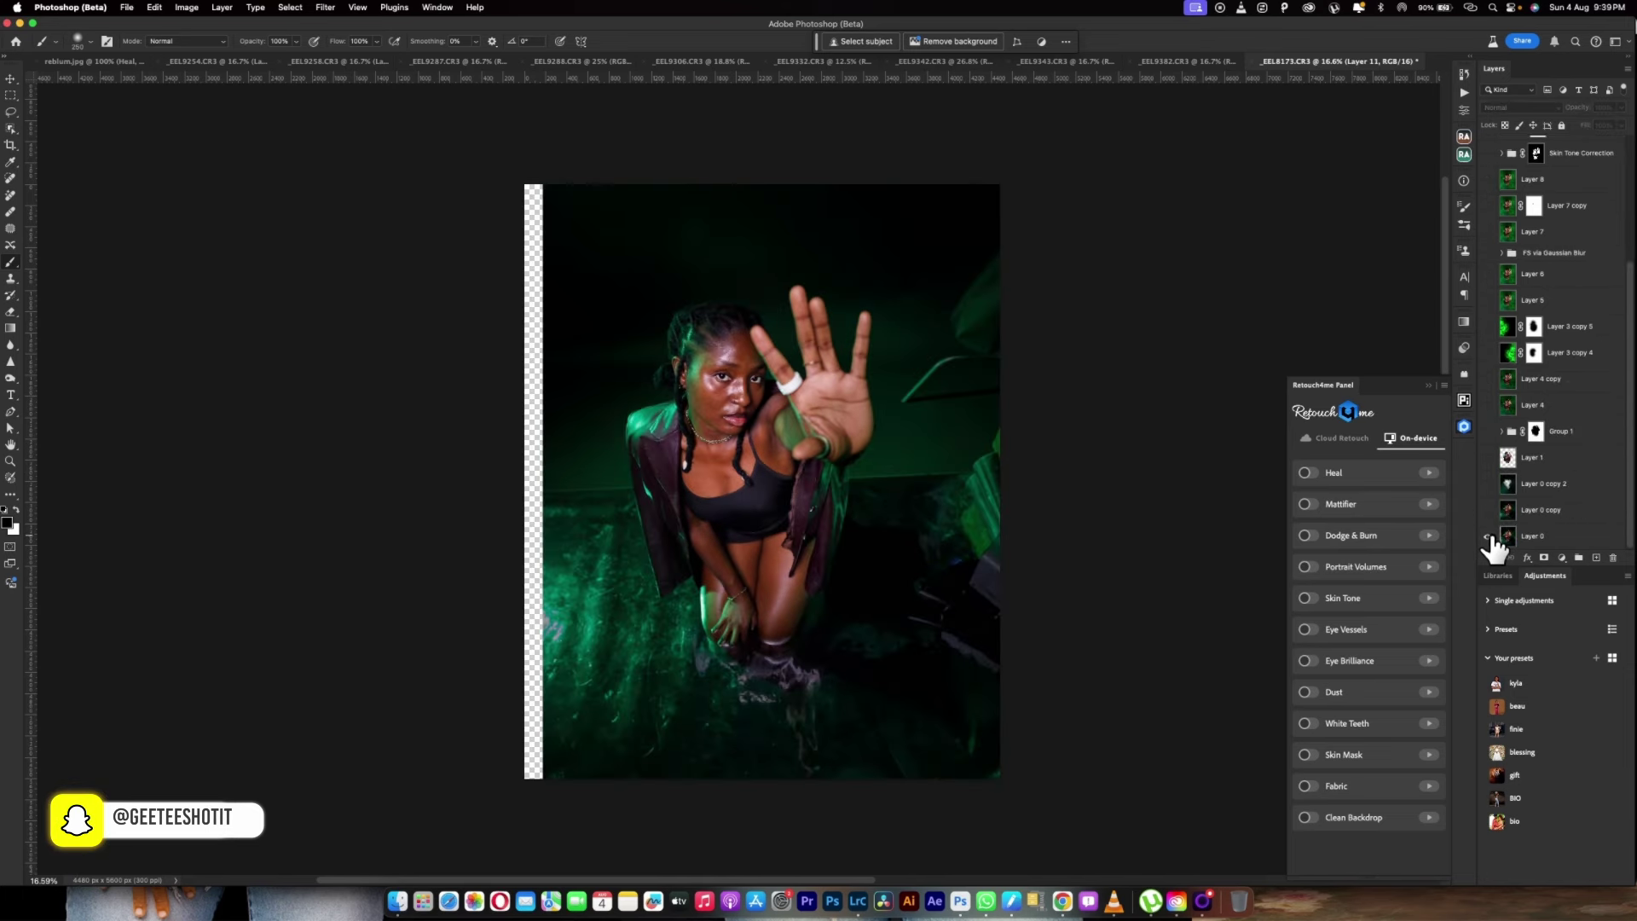
{"action": "left_click", "coordinate": [1488, 537], "text": "alt"}
{"action": "left_click", "coordinate": [1488, 537], "text": "alt"}
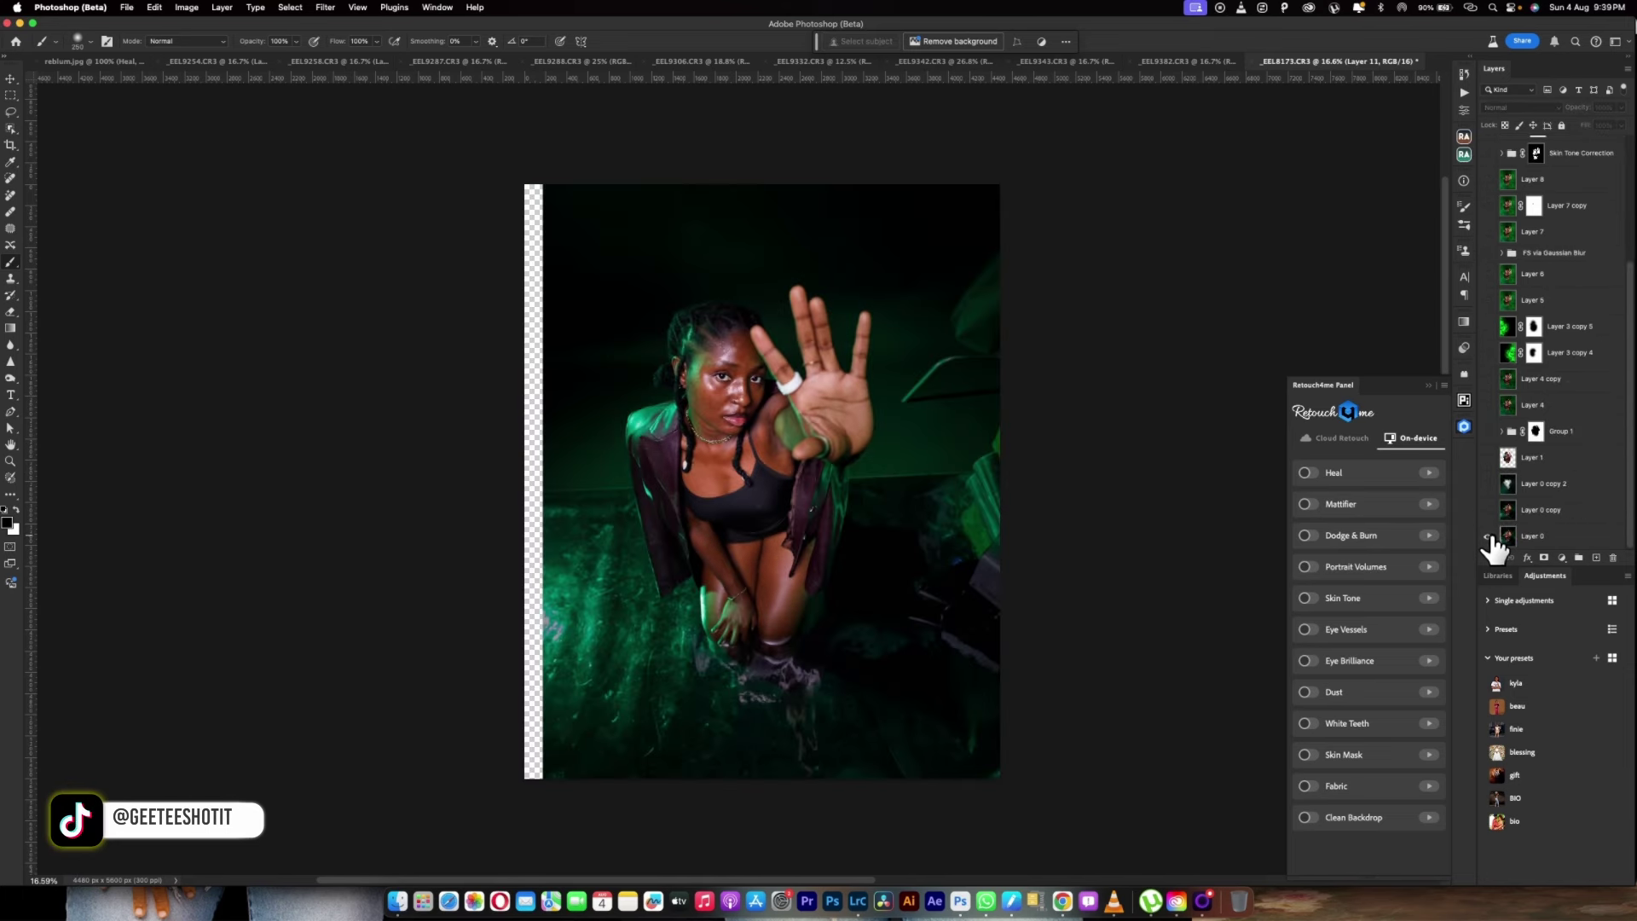
{"action": "left_click", "coordinate": [1488, 537], "text": "alt"}
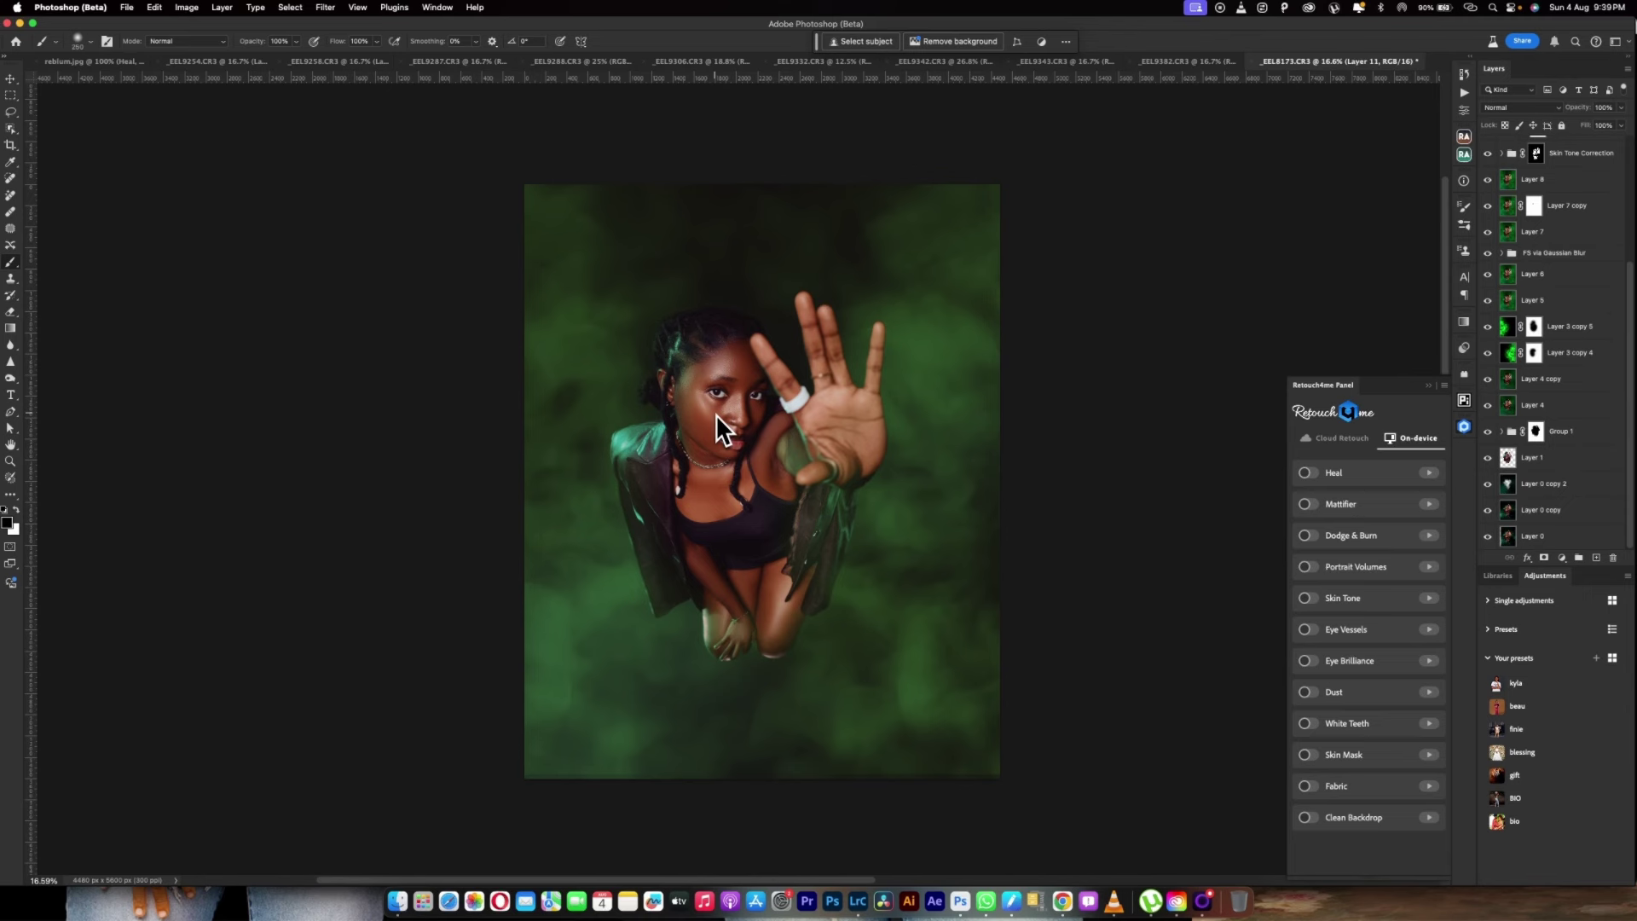
Add the Magic Eyes layer group with the Beauty Retouch panel
{"action": "left_click", "coordinate": [1464, 160]}
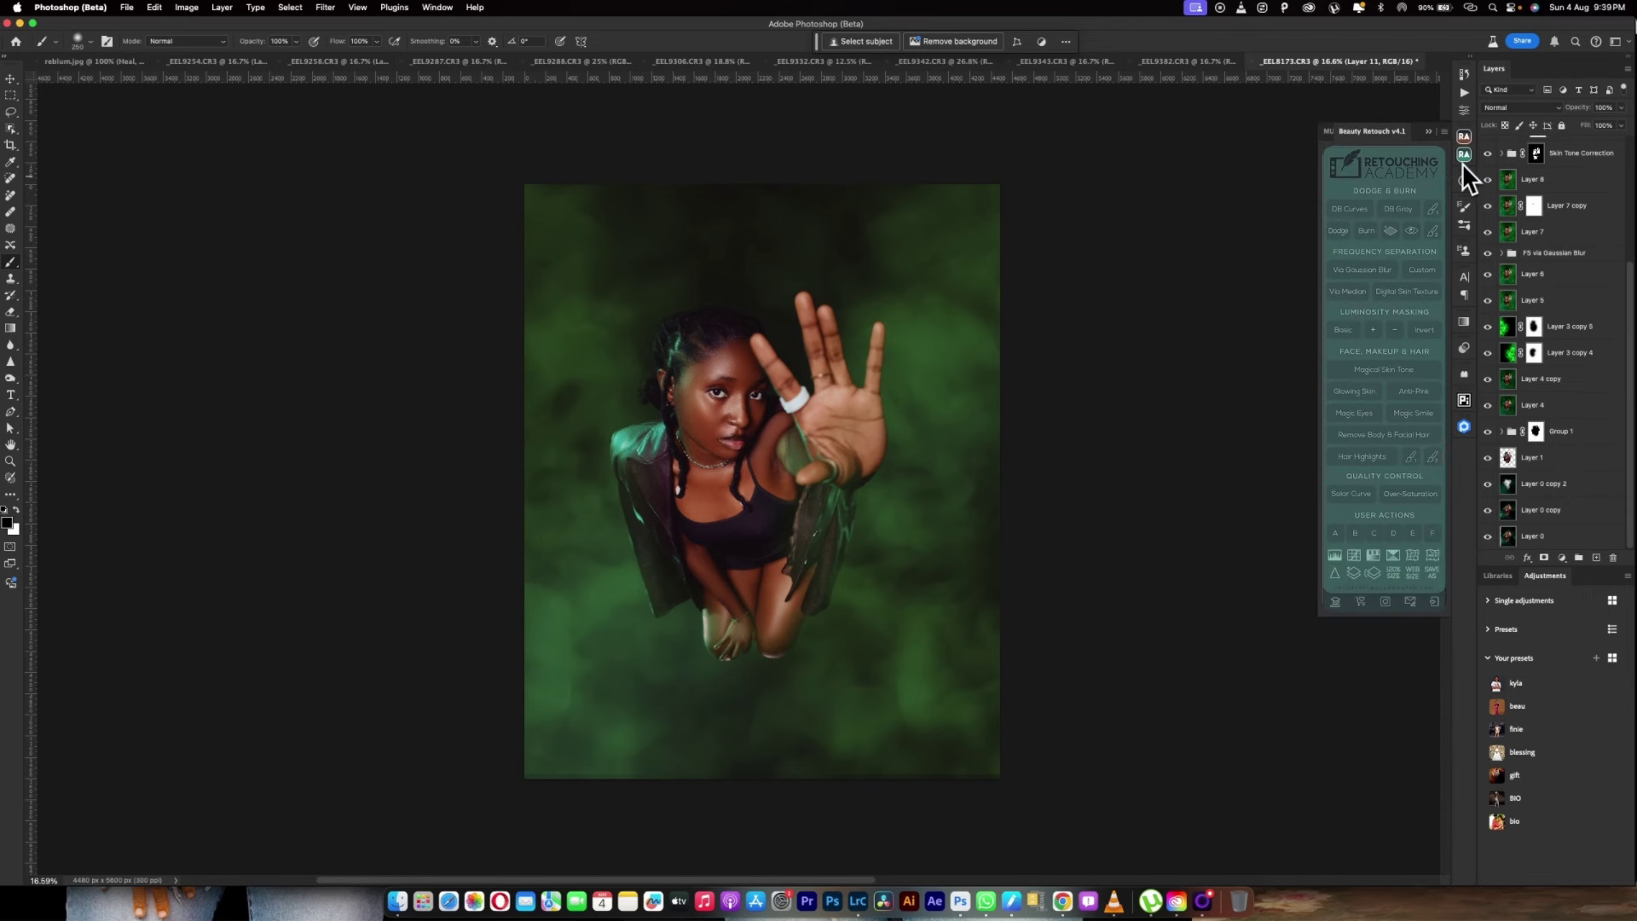
{"action": "left_click", "coordinate": [1353, 414]}
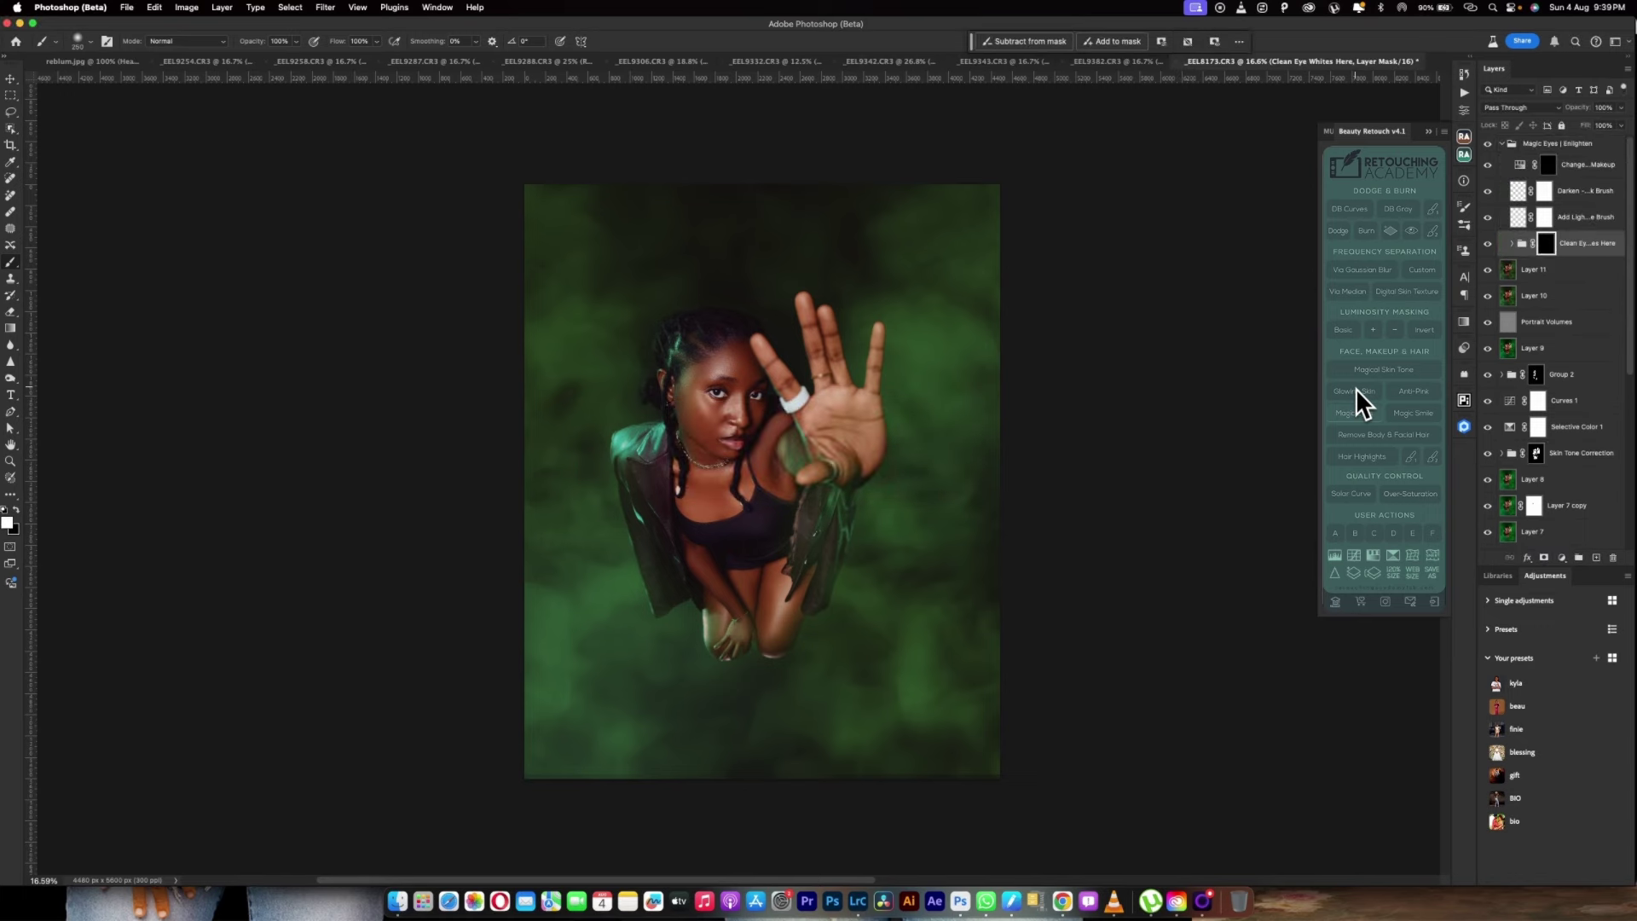
Paint white over both eye whites on the Clean Eye Whites mask and lower that group's opacity to 43%
{"action": "key", "text": "super+equal"}
{"action": "key", "text": "super+equal"}
{"action": "key", "text": "super+equal"}
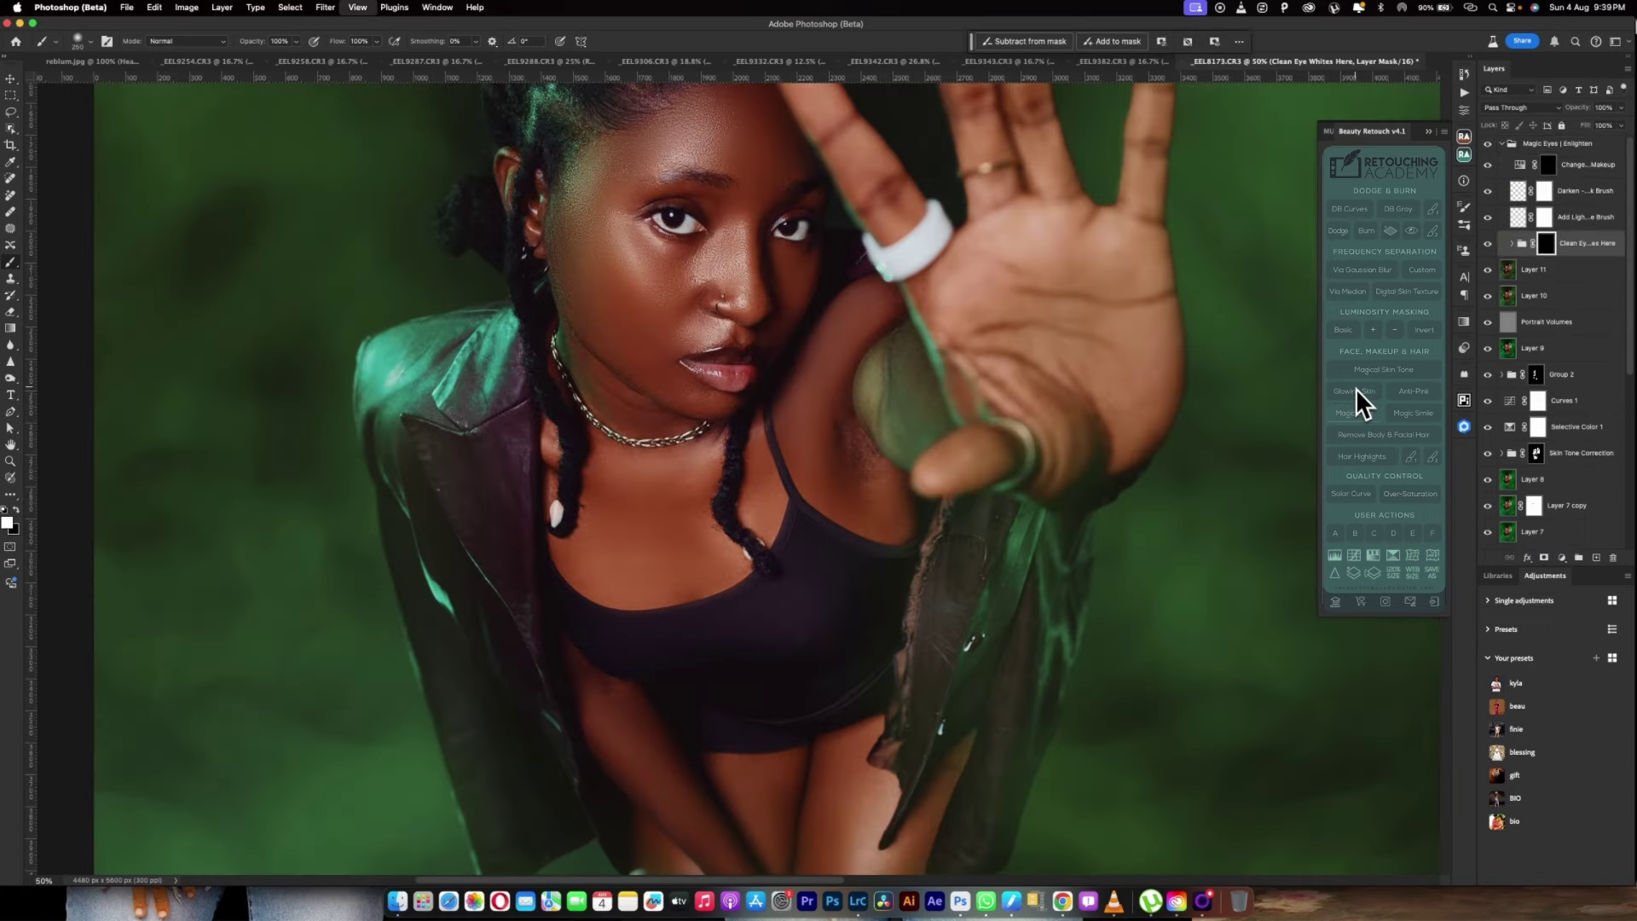
{"action": "key", "text": "super+equal"}
{"action": "key", "text": "super+equal"}
{"action": "key", "text": "super+equal"}
{"action": "left_click_drag", "start_coordinate": [750, 256], "coordinate": [774, 655]}
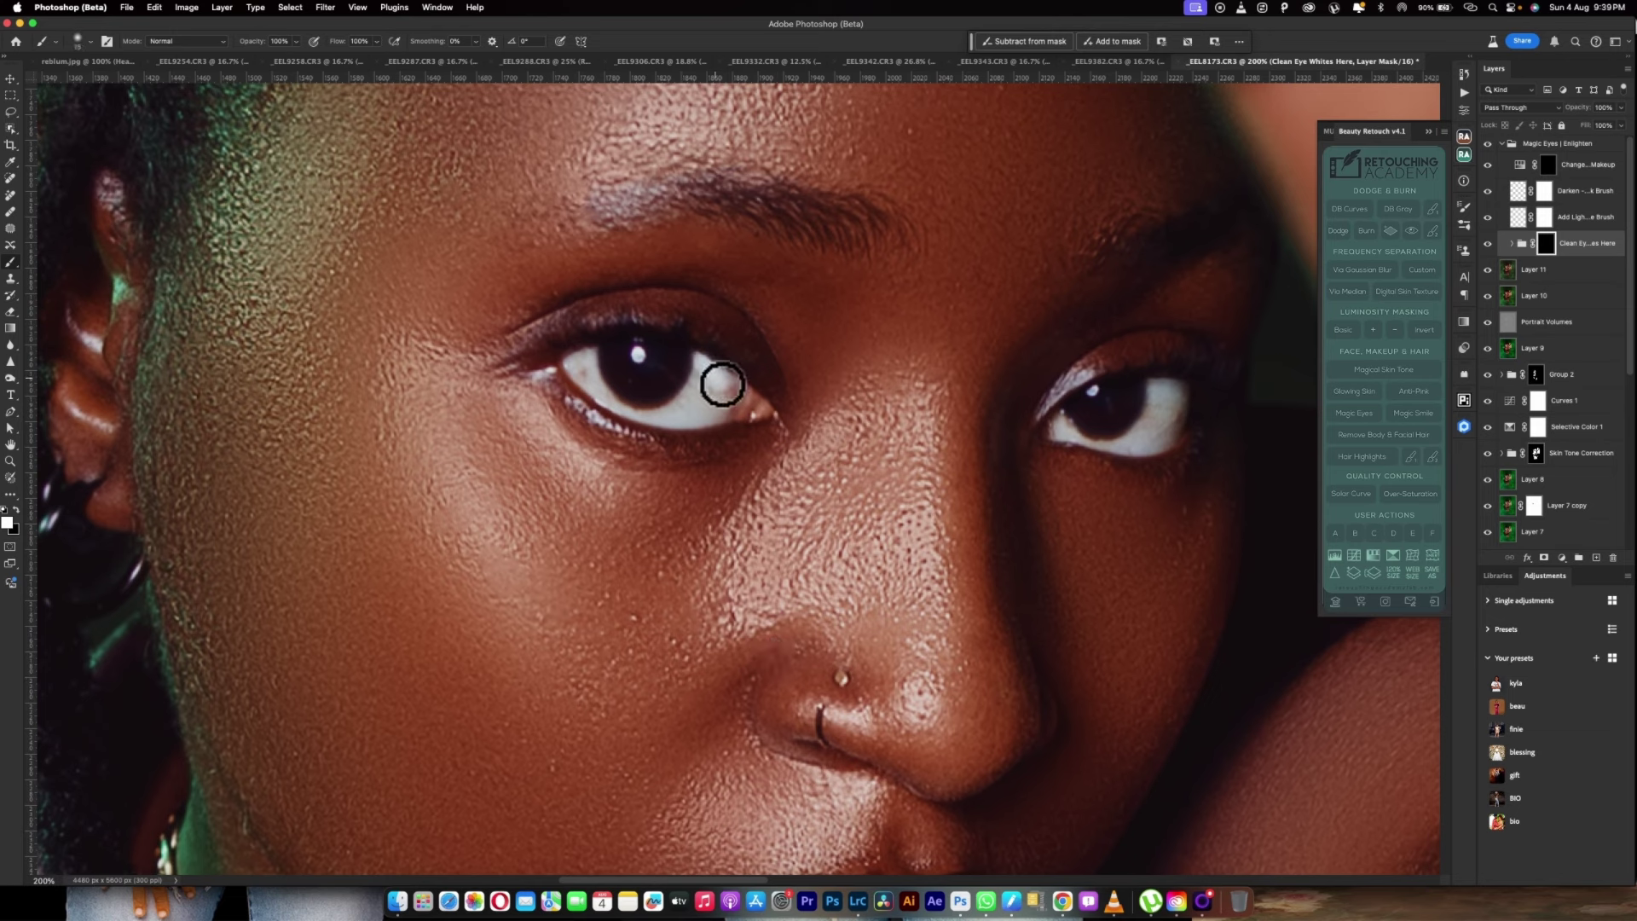
{"action": "mouse_move", "coordinate": [707, 406]}
{"action": "left_mouse_down"}
{"action": "mouse_move", "coordinate": [702, 380]}
{"action": "mouse_move", "coordinate": [683, 402]}
{"action": "mouse_move", "coordinate": [695, 413]}
{"action": "mouse_move", "coordinate": [663, 416]}
{"action": "mouse_move", "coordinate": [577, 354]}
{"action": "mouse_move", "coordinate": [593, 388]}
{"action": "left_mouse_up"}
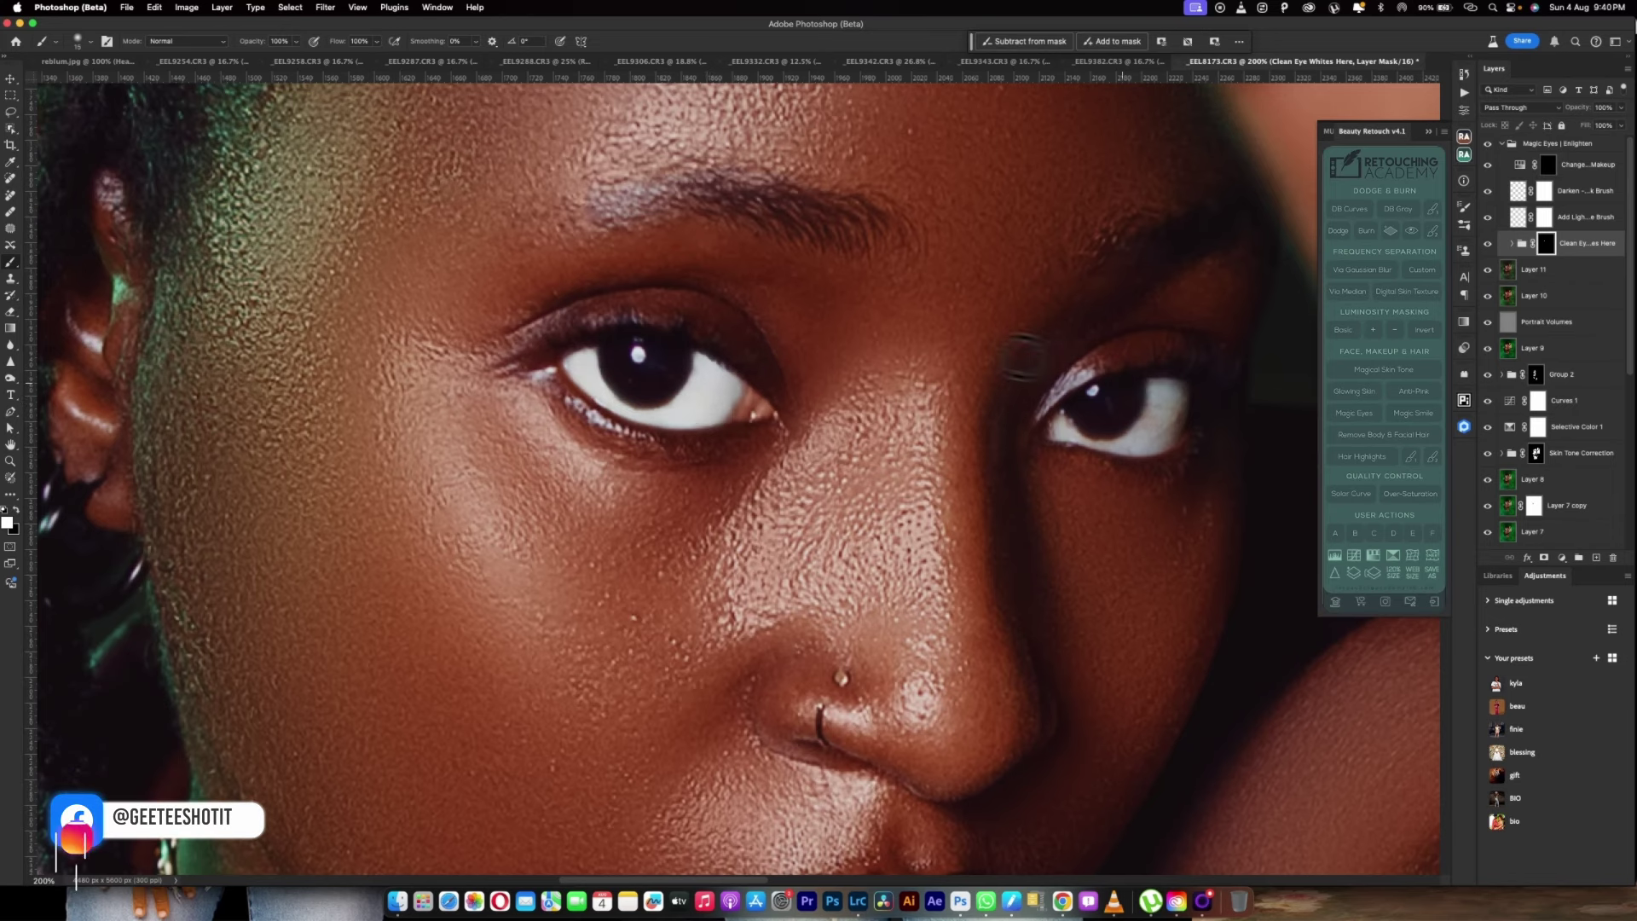
{"action": "key", "text": "]"}
{"action": "mouse_move", "coordinate": [1138, 404]}
{"action": "left_mouse_down"}
{"action": "mouse_move", "coordinate": [1176, 415]}
{"action": "mouse_move", "coordinate": [1164, 391]}
{"action": "mouse_move", "coordinate": [1148, 431]}
{"action": "mouse_move", "coordinate": [1175, 422]}
{"action": "mouse_move", "coordinate": [1140, 448]}
{"action": "mouse_move", "coordinate": [1060, 431]}
{"action": "mouse_move", "coordinate": [1176, 421]}
{"action": "left_mouse_up"}
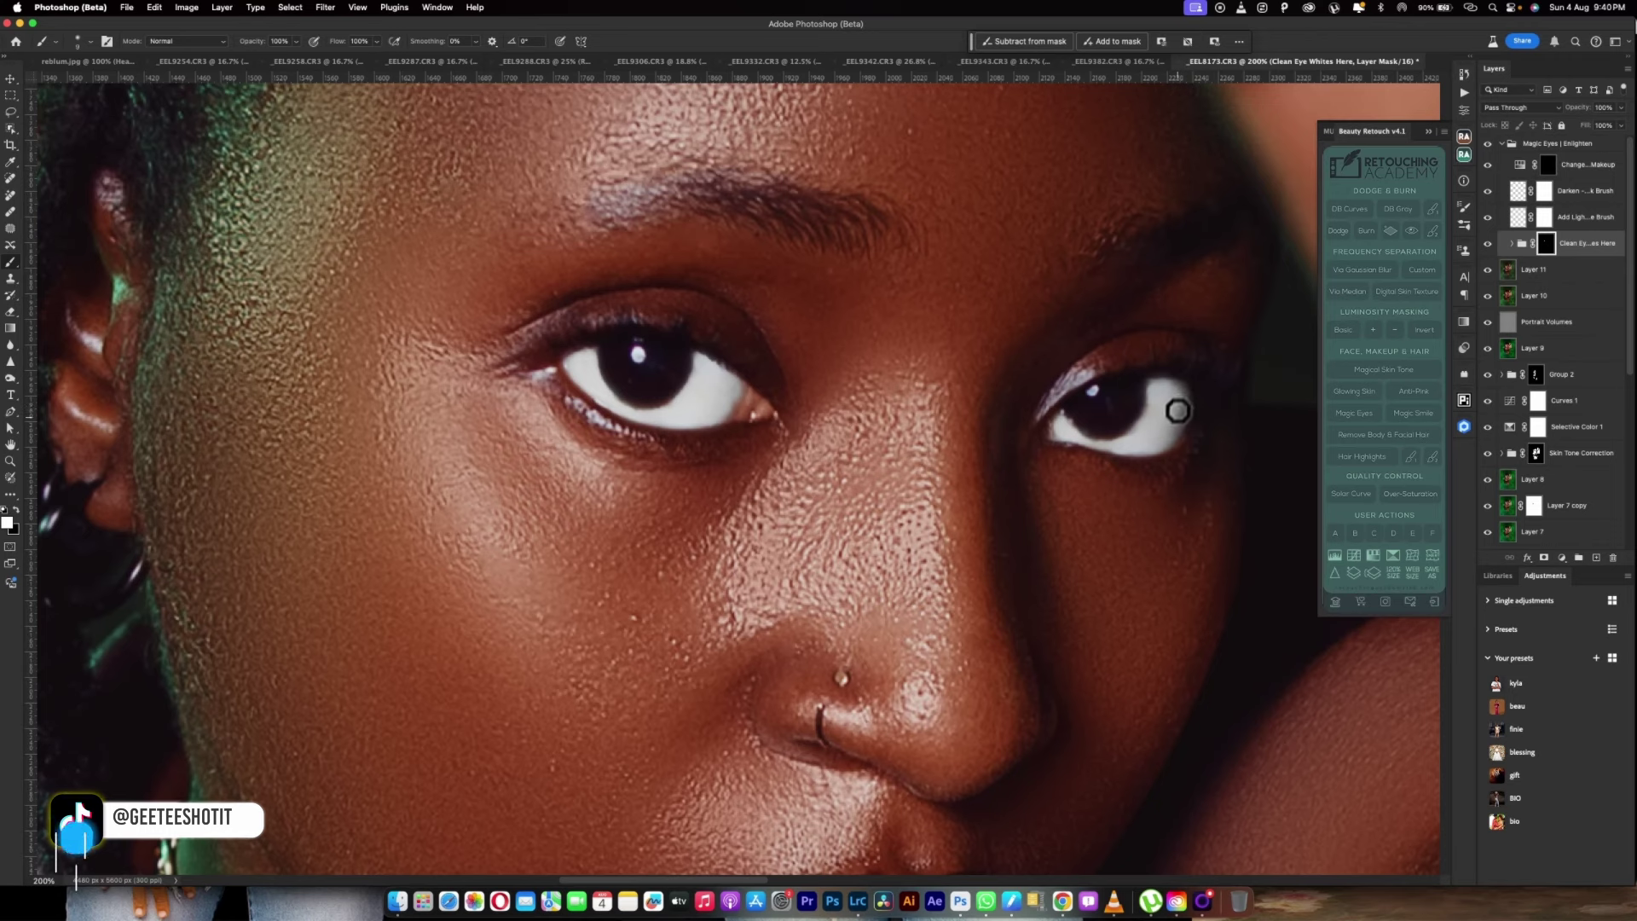
{"action": "left_click_drag", "start_coordinate": [1589, 110], "coordinate": [1562, 120]}
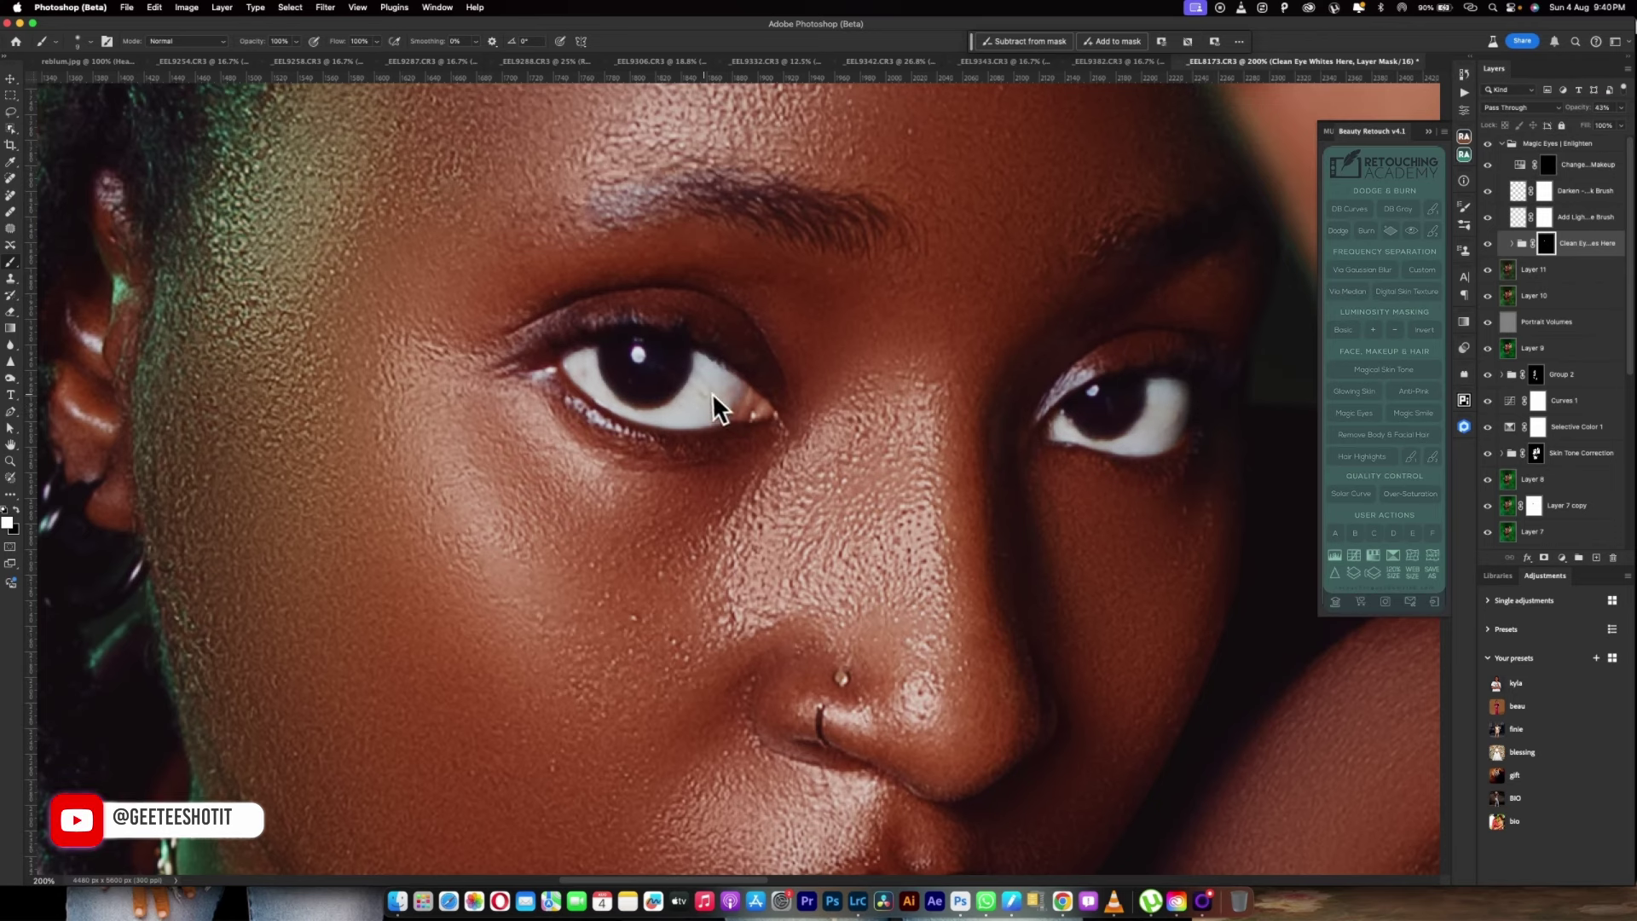
Paint white over both irises on the mask of the Change Color of Eyes layer
{"action": "left_click", "coordinate": [1547, 166]}
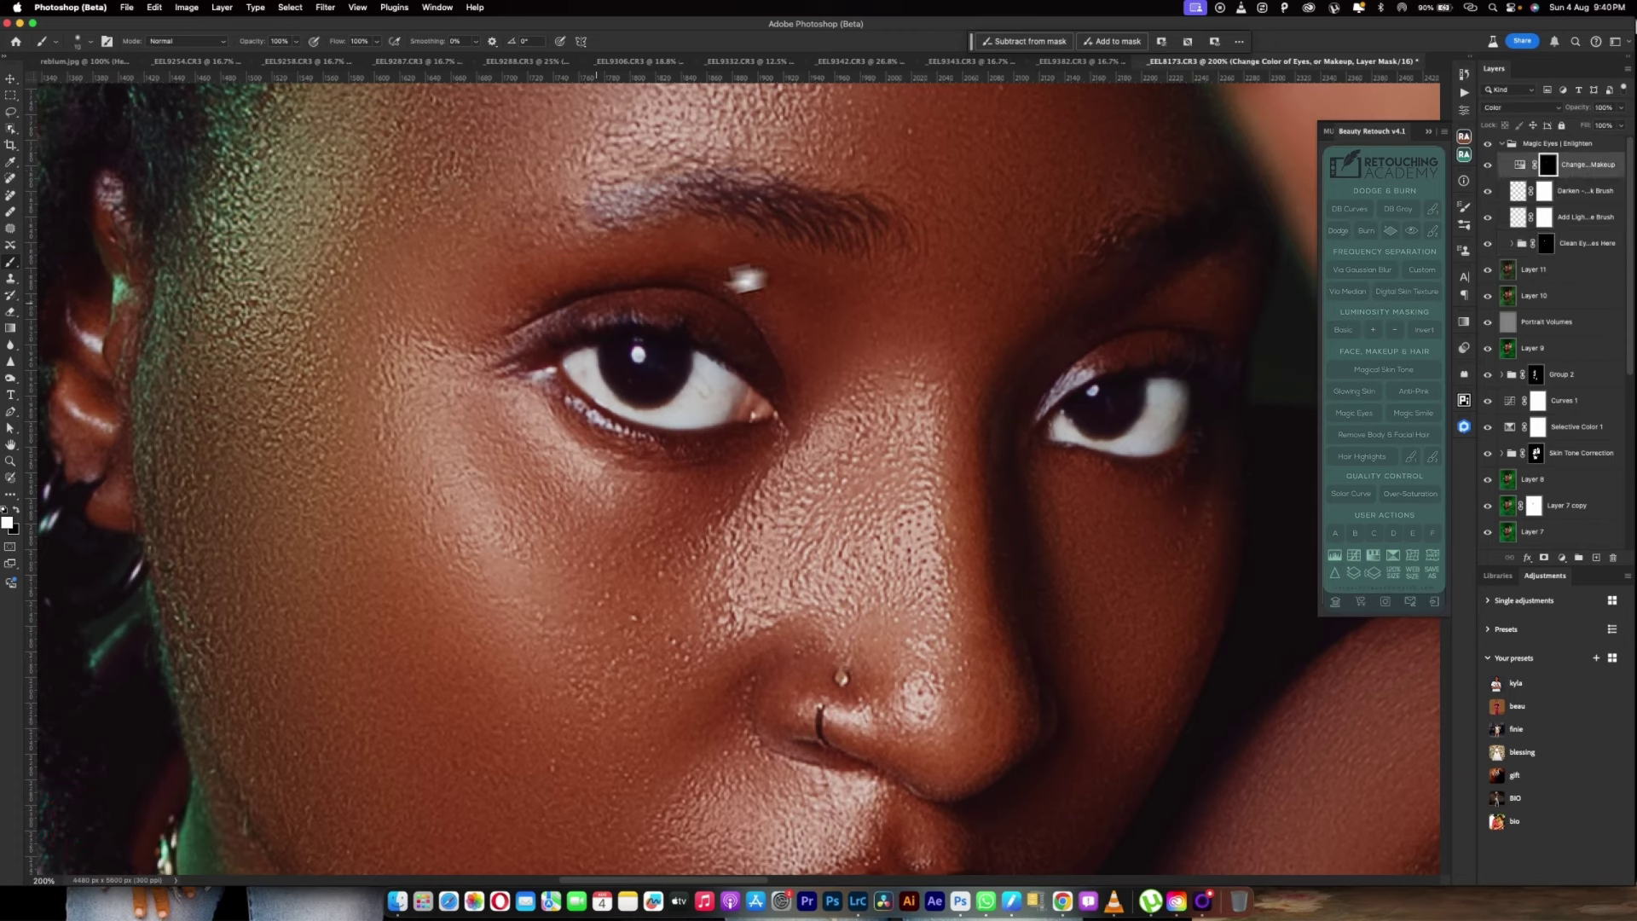
{"action": "key", "text": "bracketright"}
{"action": "key", "text": "bracketright"}
{"action": "key", "text": "bracketright"}
{"action": "key", "text": "bracketright"}
{"action": "key", "text": "bracketright"}
{"action": "key", "text": "bracketright"}
{"action": "left_click_drag", "start_coordinate": [633, 361], "coordinate": [687, 377]}
{"action": "mouse_move", "coordinate": [1100, 392]}
{"action": "left_mouse_down"}
{"action": "mouse_move", "coordinate": [1113, 402]}
{"action": "mouse_move", "coordinate": [1096, 401]}
{"action": "mouse_move", "coordinate": [1118, 381]}
{"action": "left_mouse_up"}
Paint white catchlights and fine iris streaks in both eyes on the Add Light layer and lower its opacity to 84%
{"action": "left_click", "coordinate": [1528, 220]}
{"action": "left_click", "coordinate": [1545, 219]}
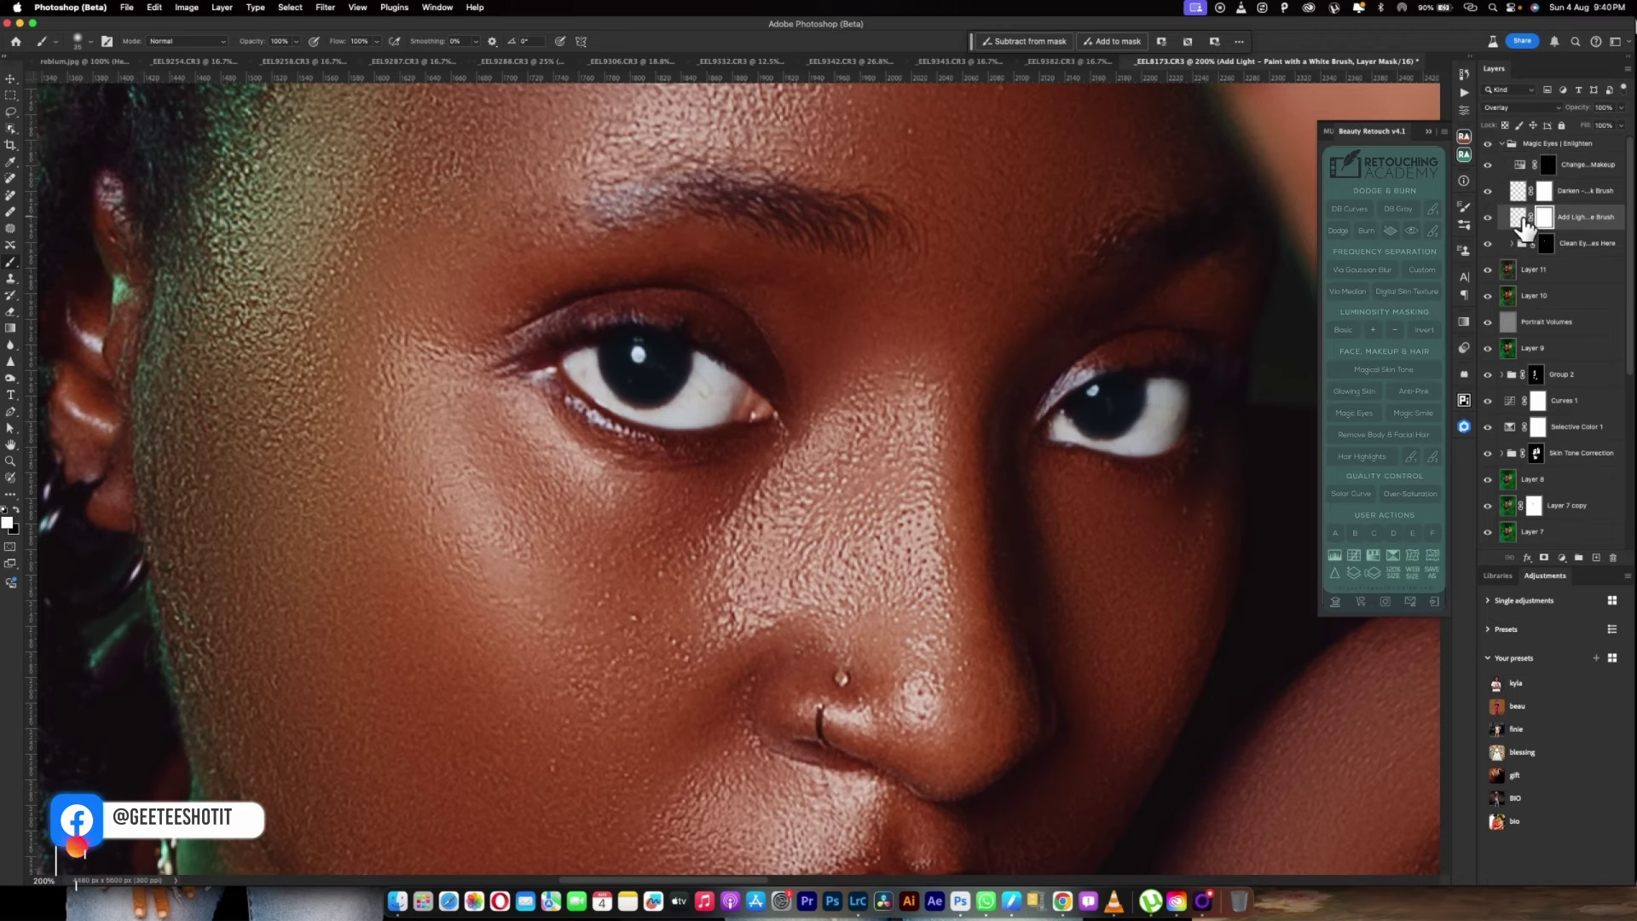
{"action": "left_click", "coordinate": [1518, 217]}
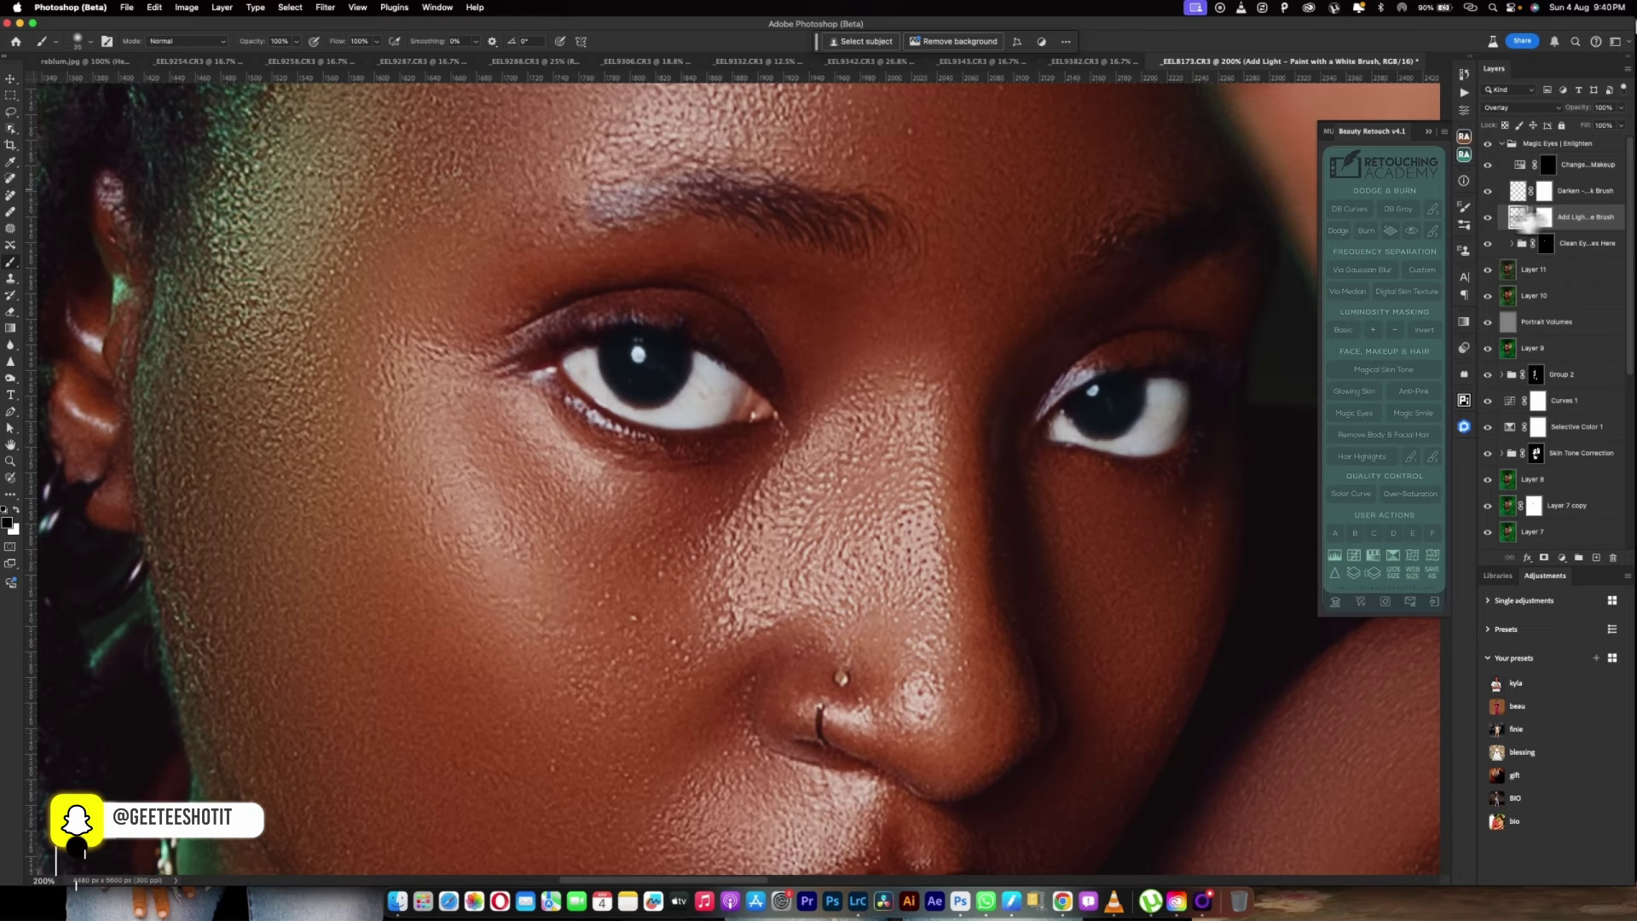
{"action": "left_click", "coordinate": [1517, 191]}
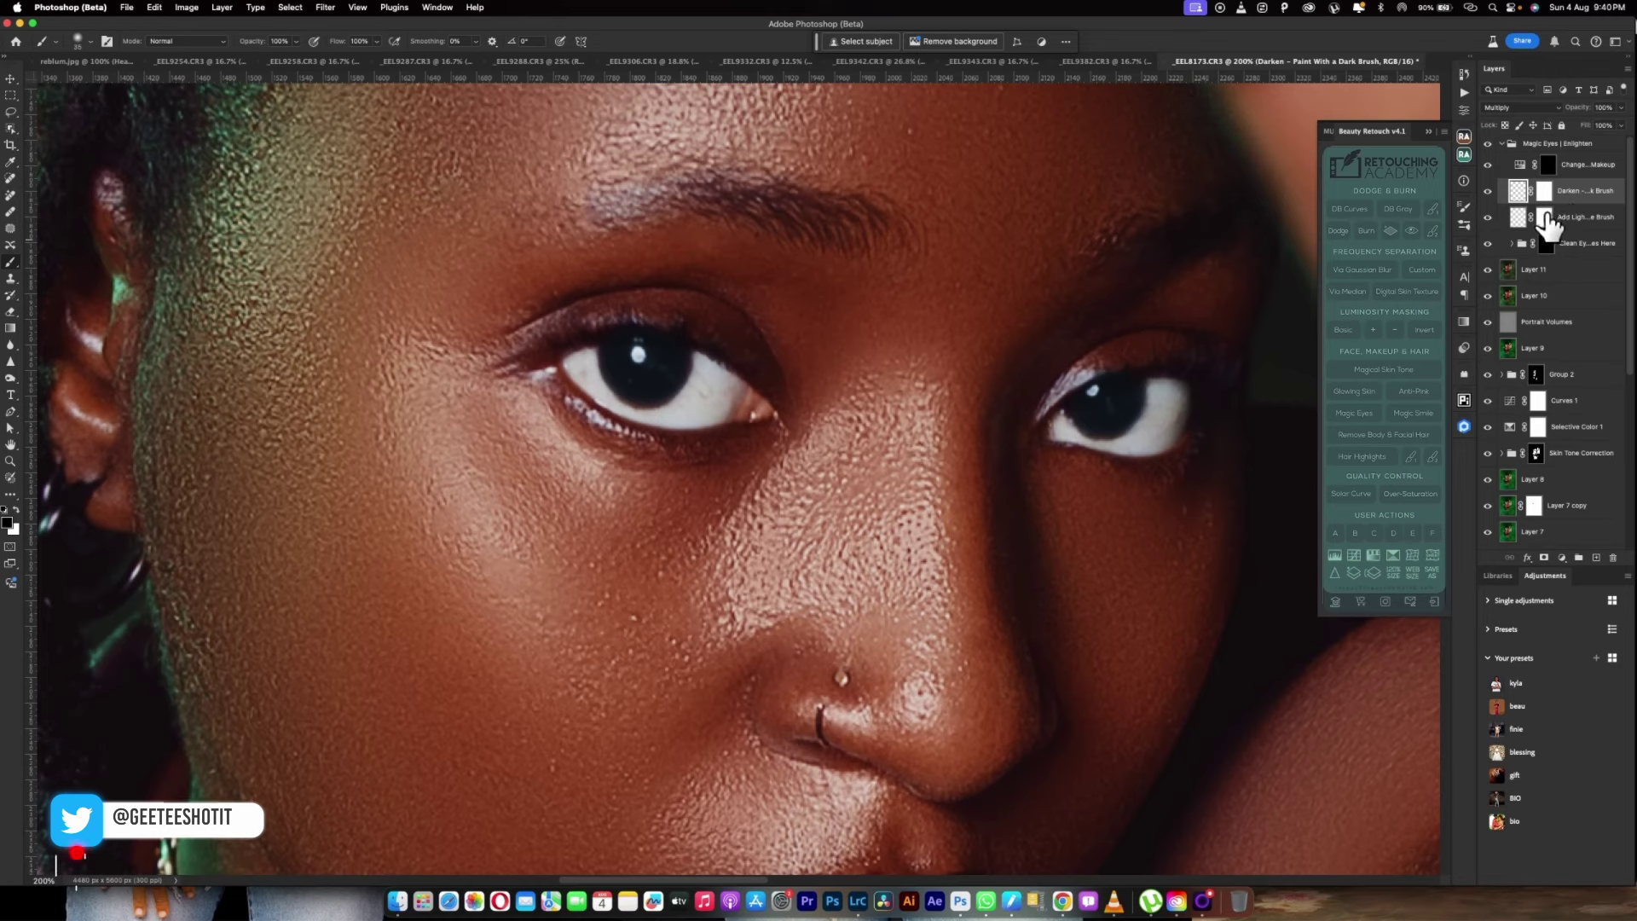
{"action": "left_click", "coordinate": [1518, 217]}
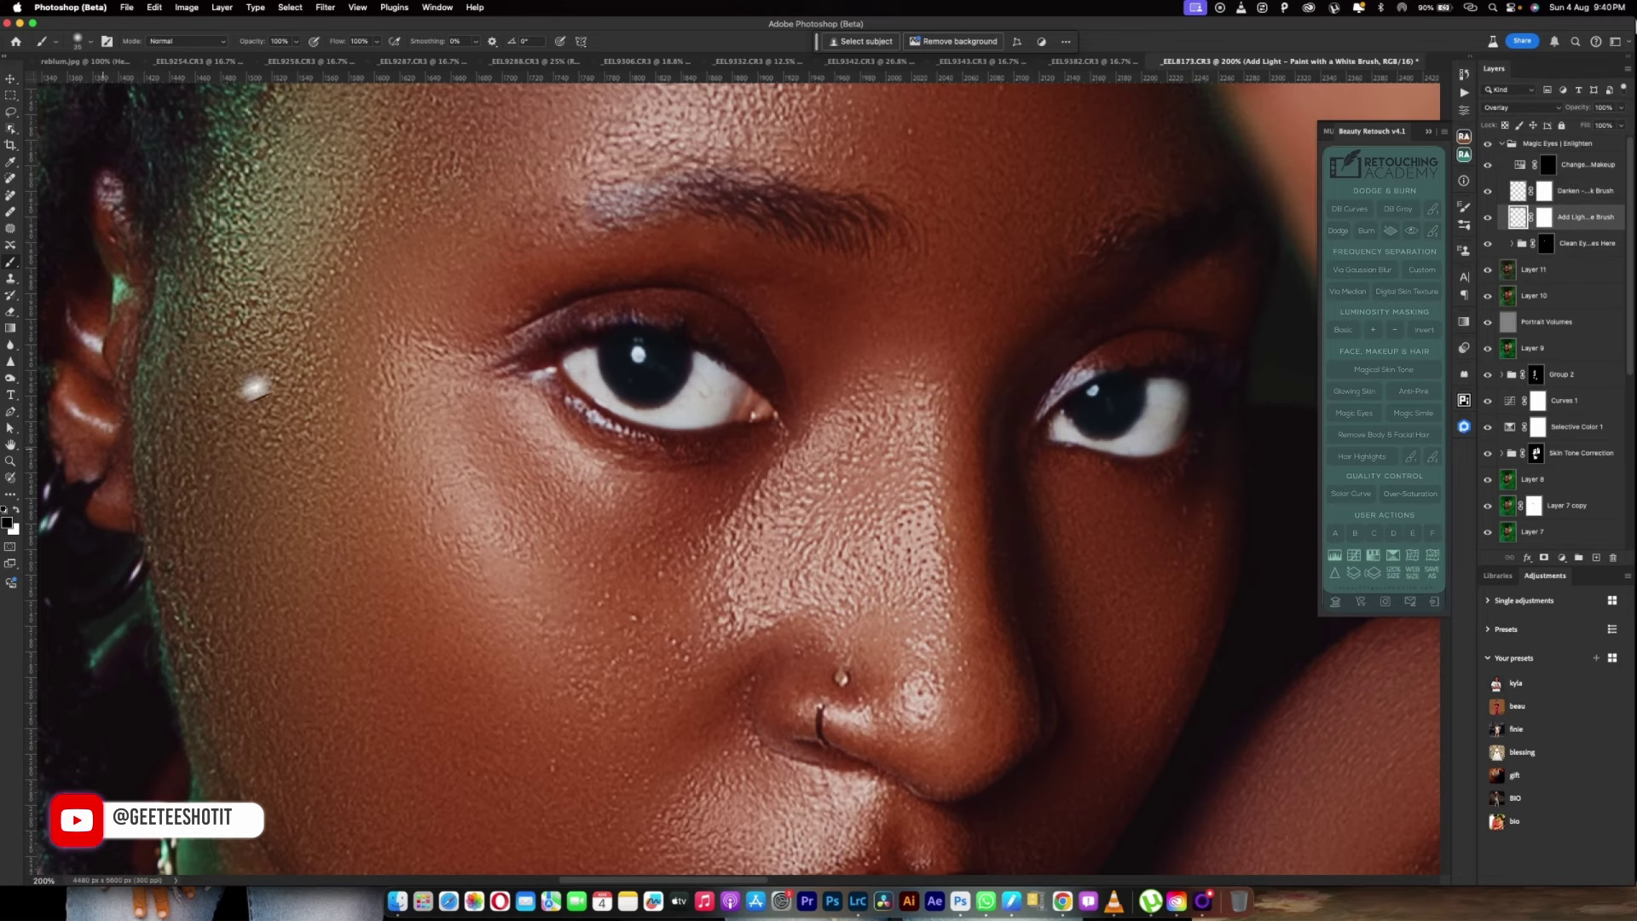
{"action": "left_click", "coordinate": [16, 509]}
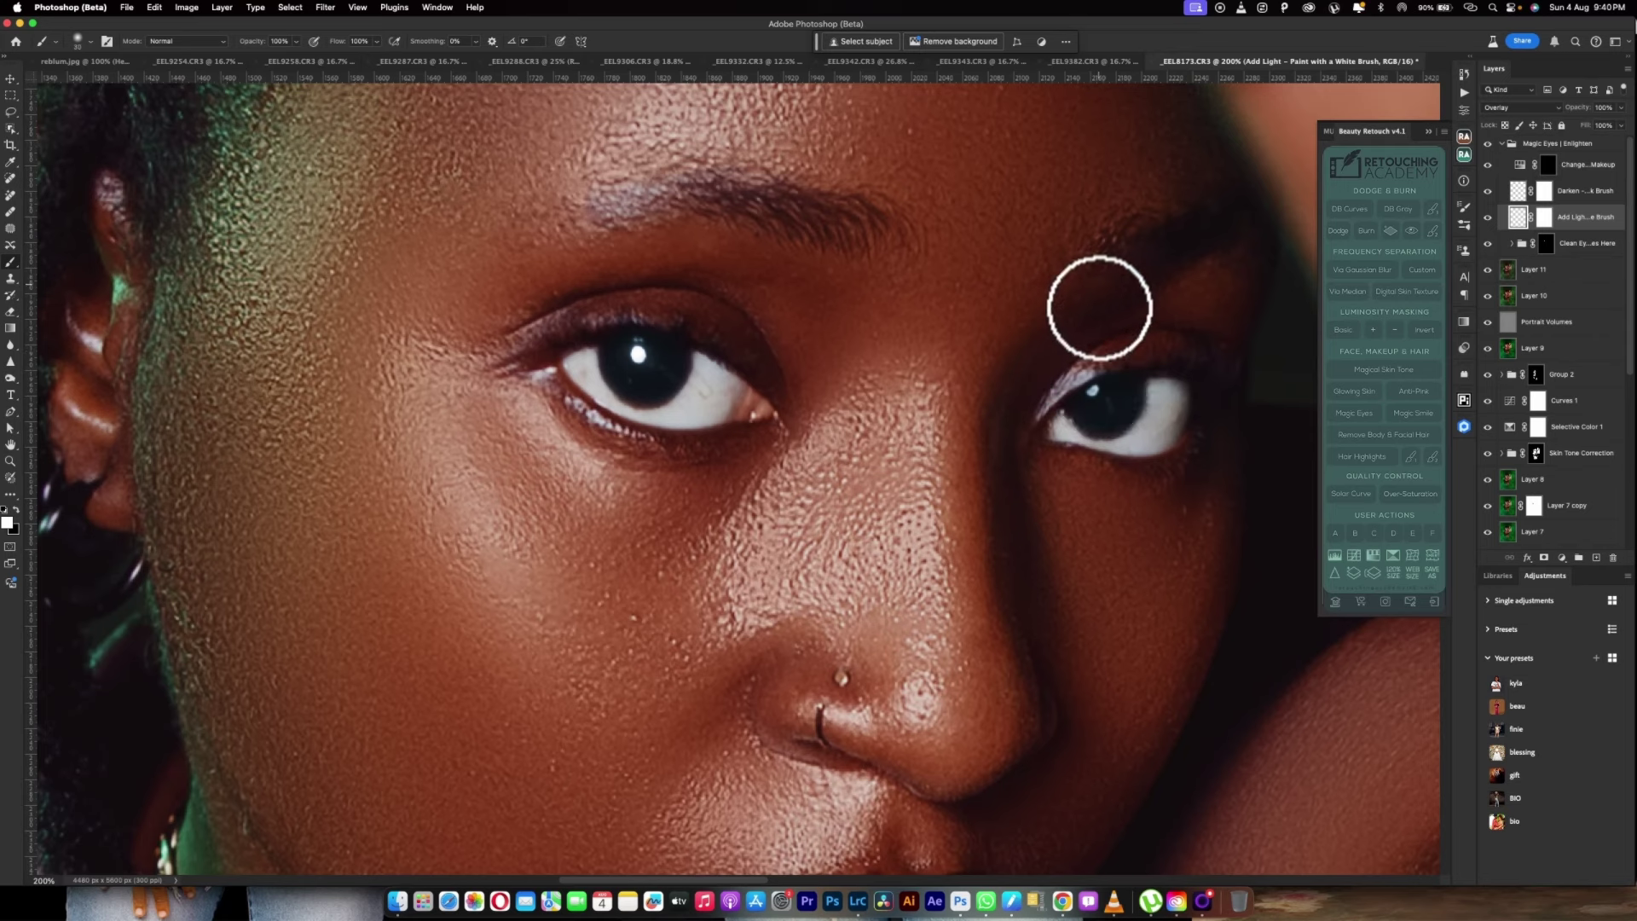
{"action": "key", "text": "bracketleft"}
{"action": "key", "text": "bracketleft"}
{"action": "key", "text": "bracketleft"}
{"action": "key", "text": "bracketleft"}
{"action": "key", "text": "bracketleft"}
{"action": "left_click", "coordinate": [1094, 391]}
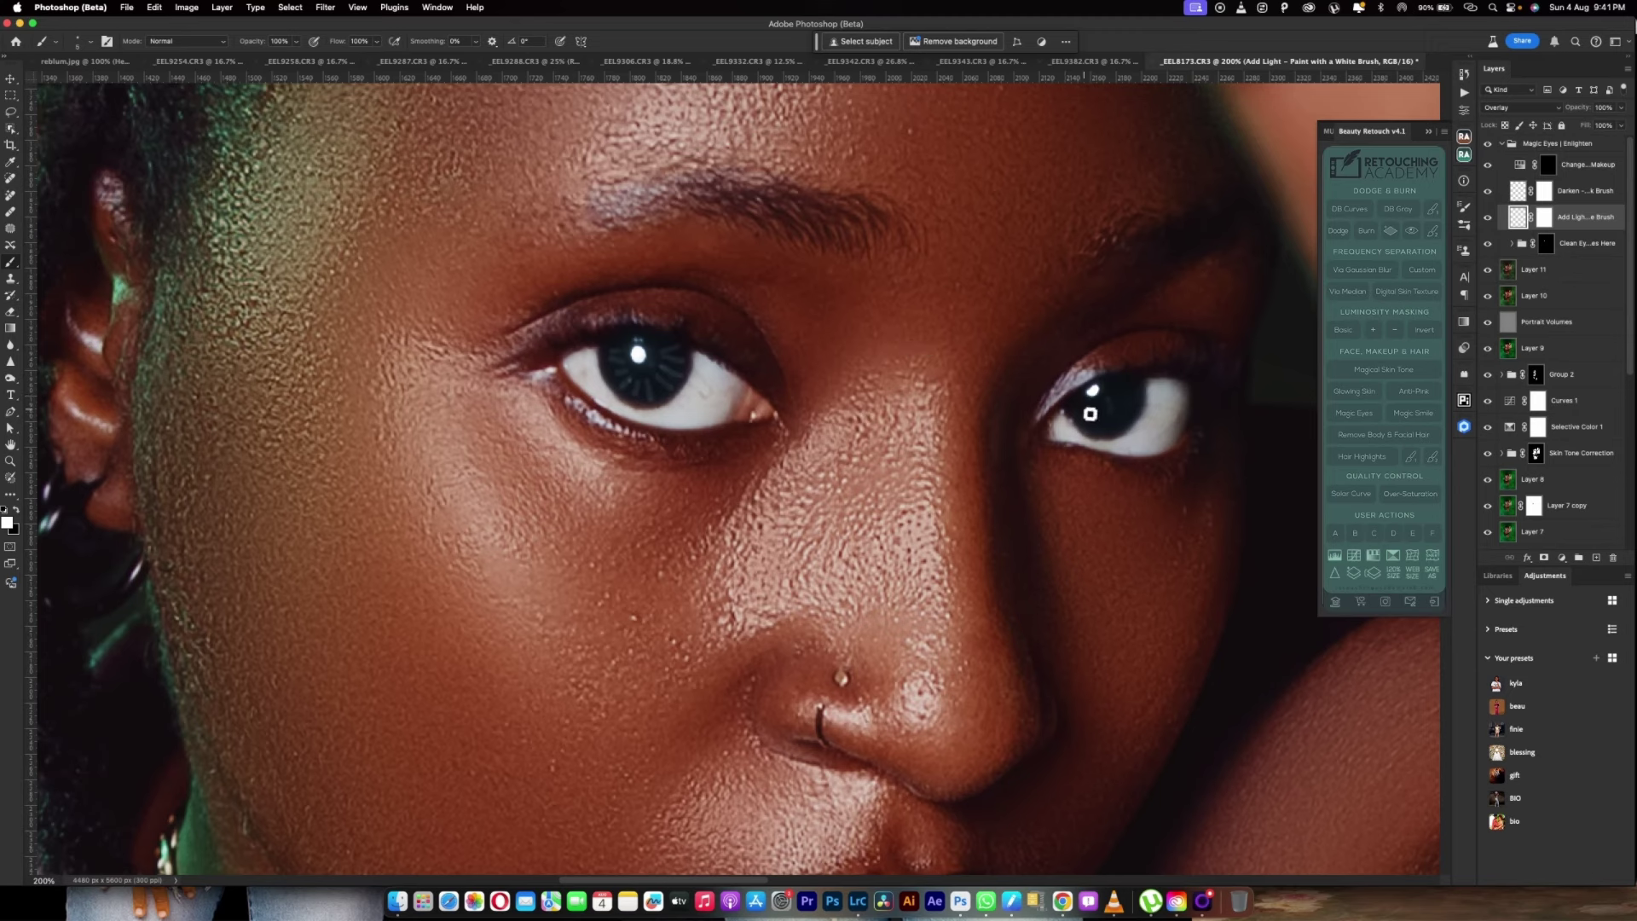
{"action": "mouse_move", "coordinate": [1098, 420]}
{"action": "left_mouse_down"}
{"action": "mouse_move", "coordinate": [1133, 413]}
{"action": "mouse_move", "coordinate": [1139, 379]}
{"action": "left_mouse_up"}
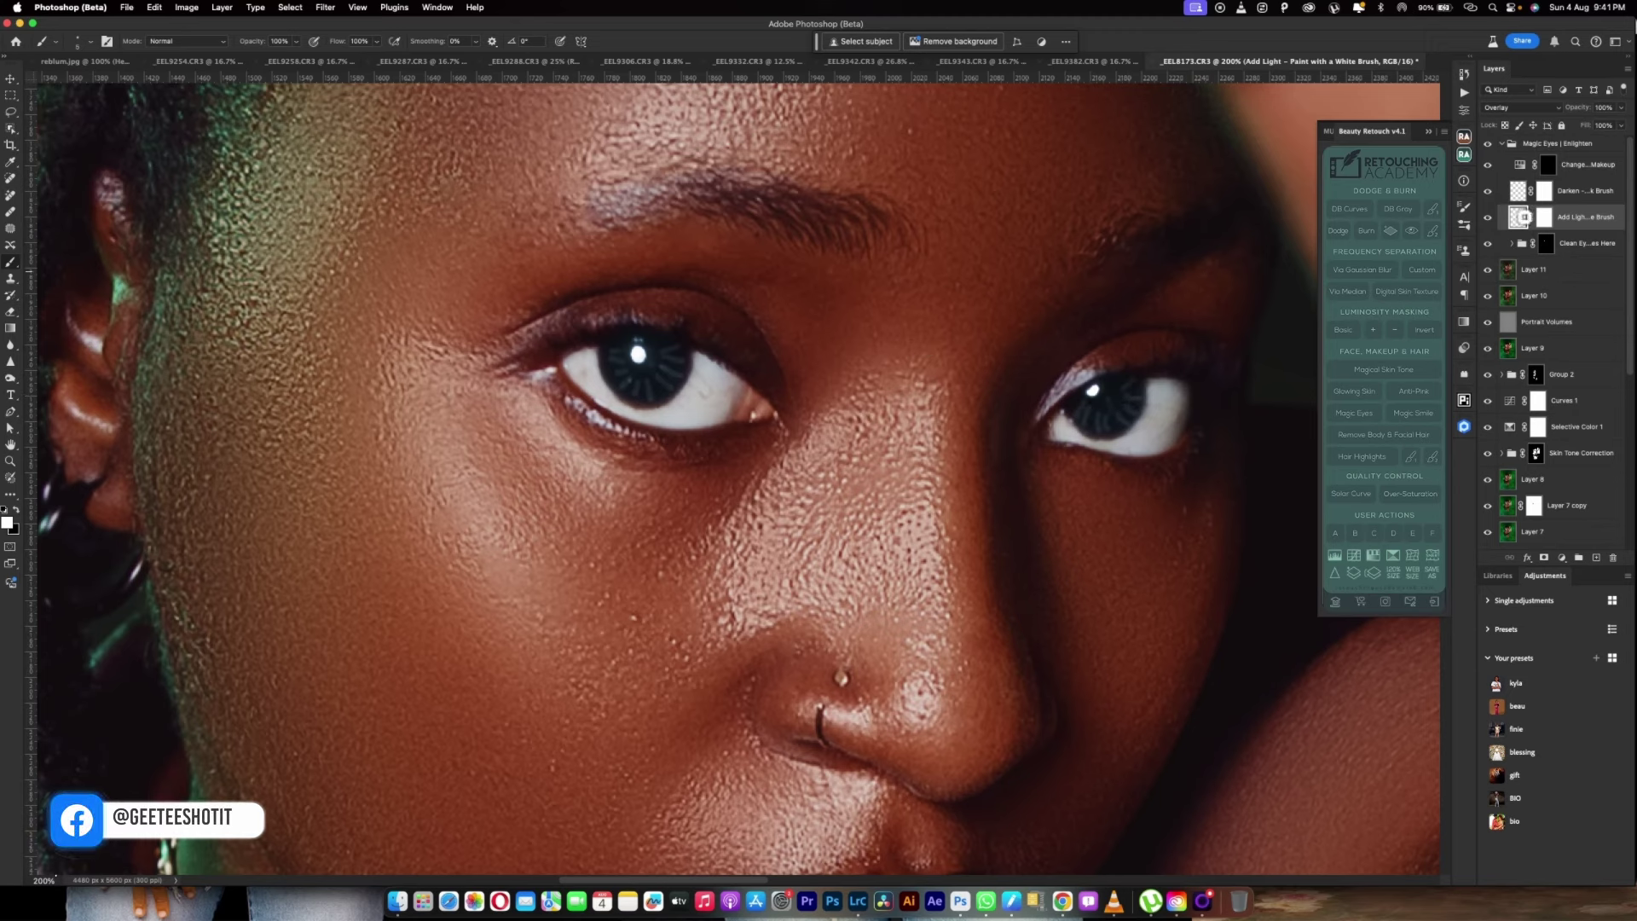
{"action": "left_click_drag", "start_coordinate": [1587, 108], "coordinate": [1568, 125]}
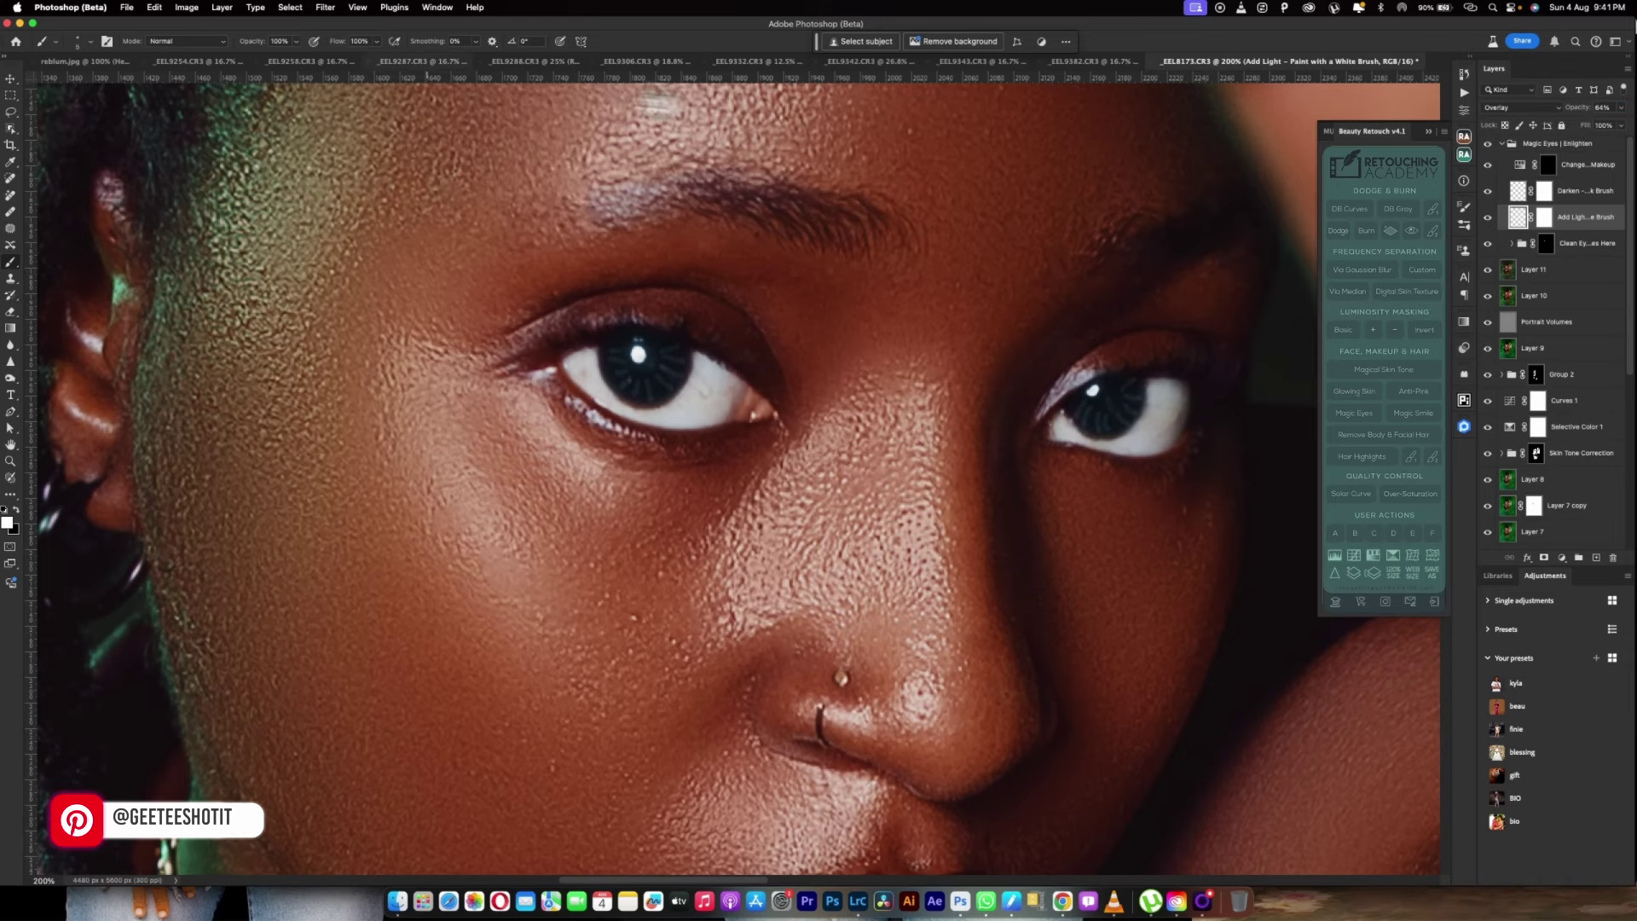
Soften the painted strokes on the Add Light layer with a Gaussian Blur of 1.1 pixels
{"action": "left_click", "coordinate": [324, 7]}
{"action": "mouse_move", "coordinate": [409, 220]}
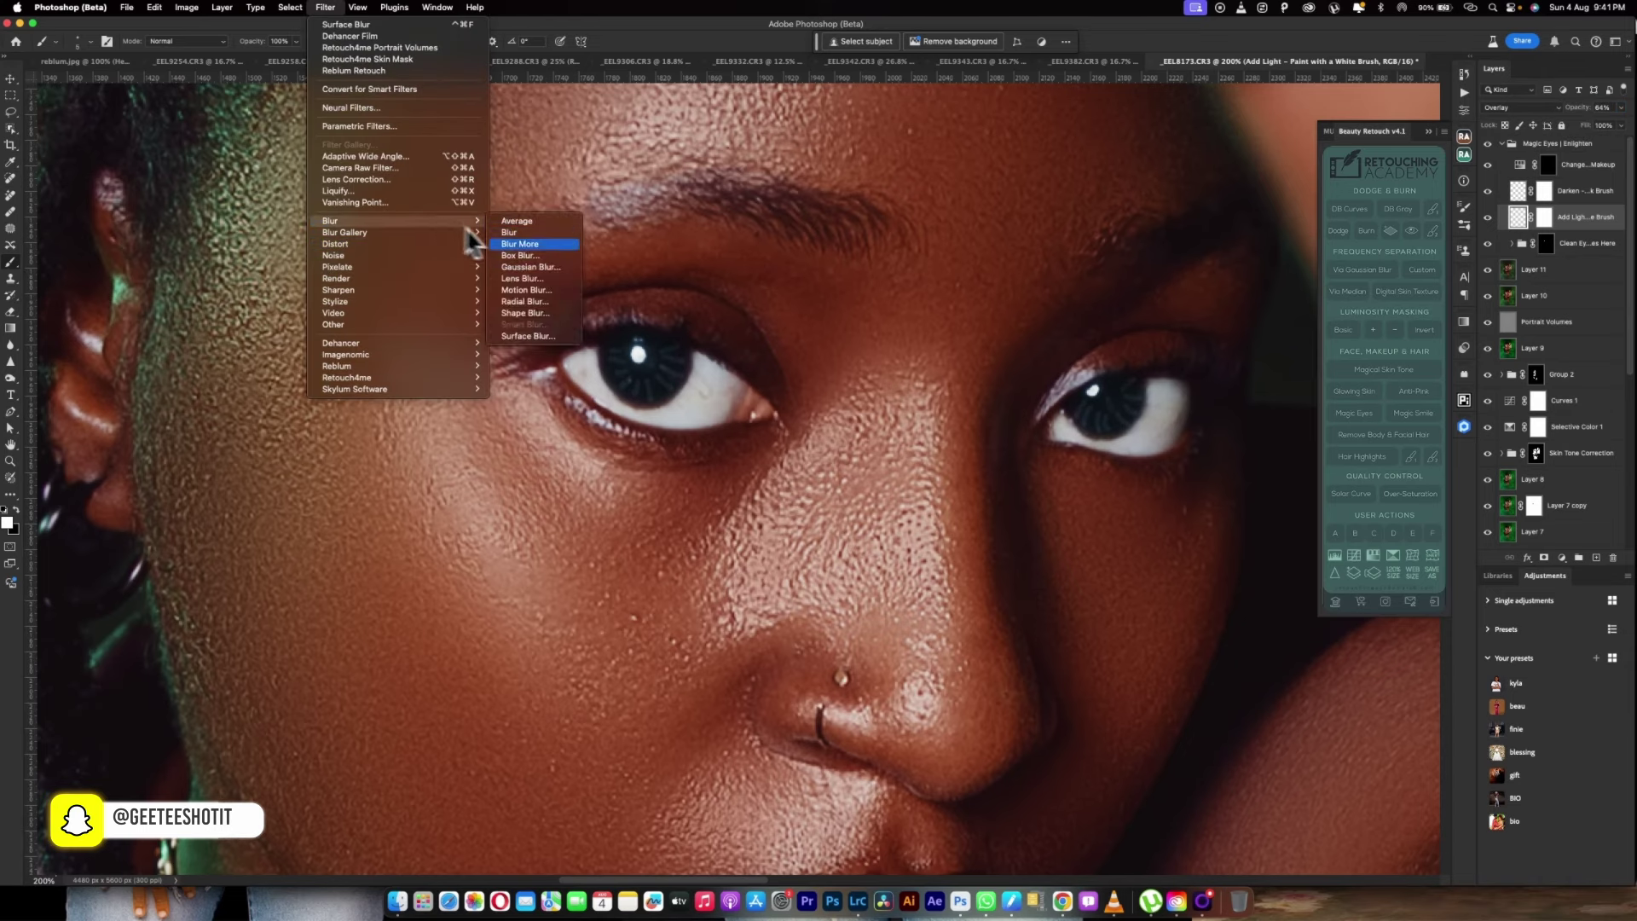
{"action": "left_click", "coordinate": [530, 267]}
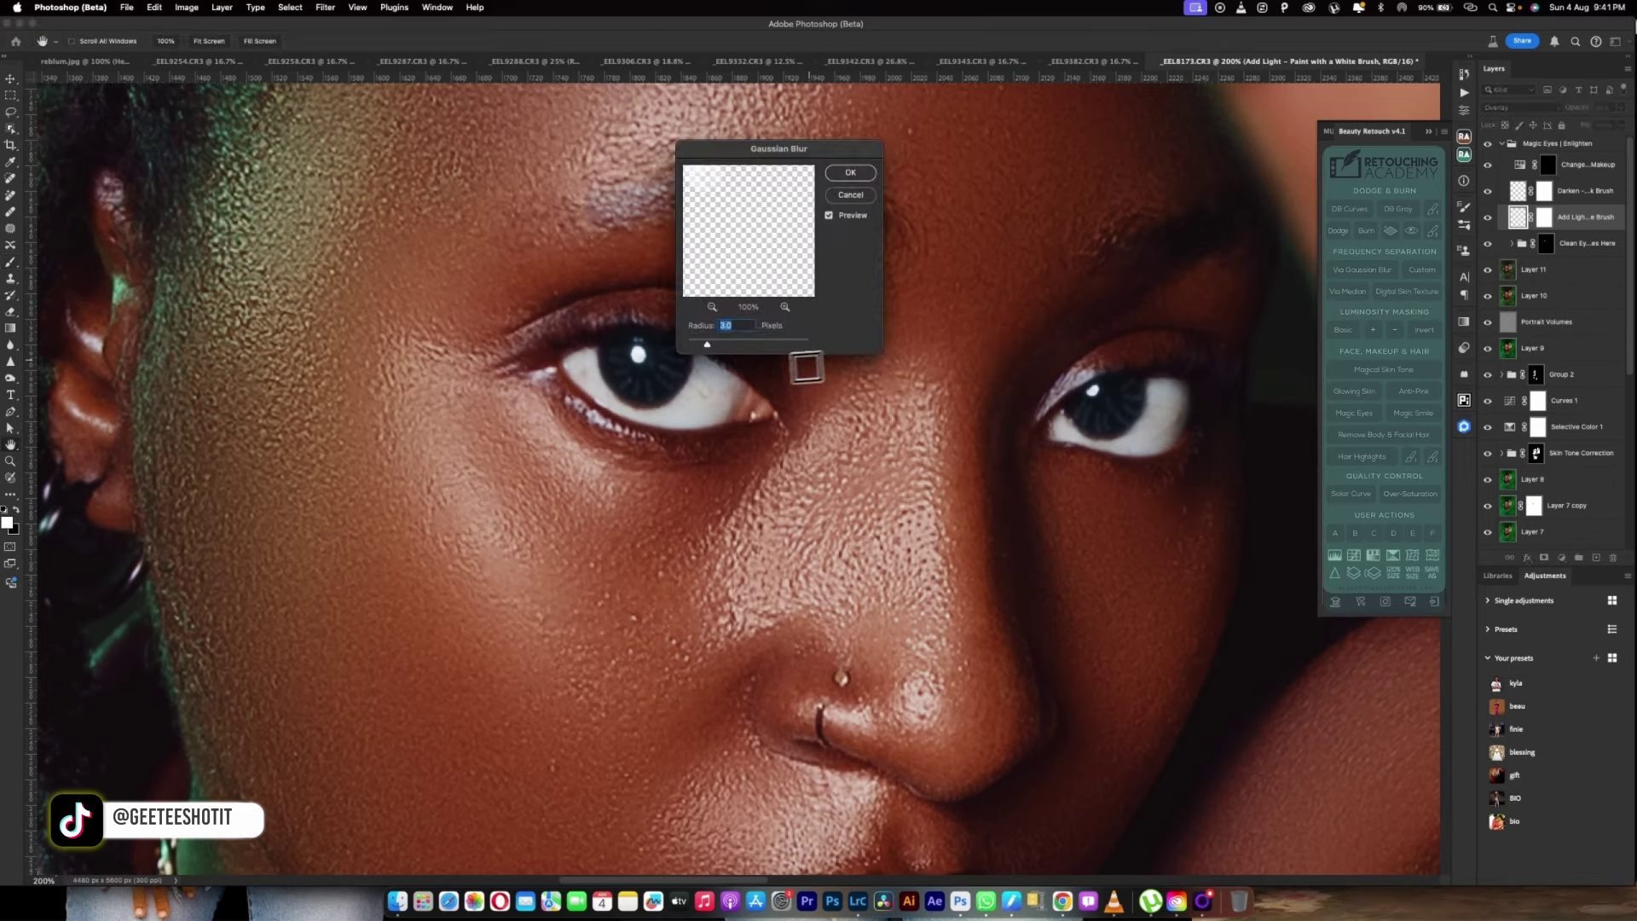
{"action": "left_click_drag", "start_coordinate": [707, 345], "coordinate": [688, 344]}
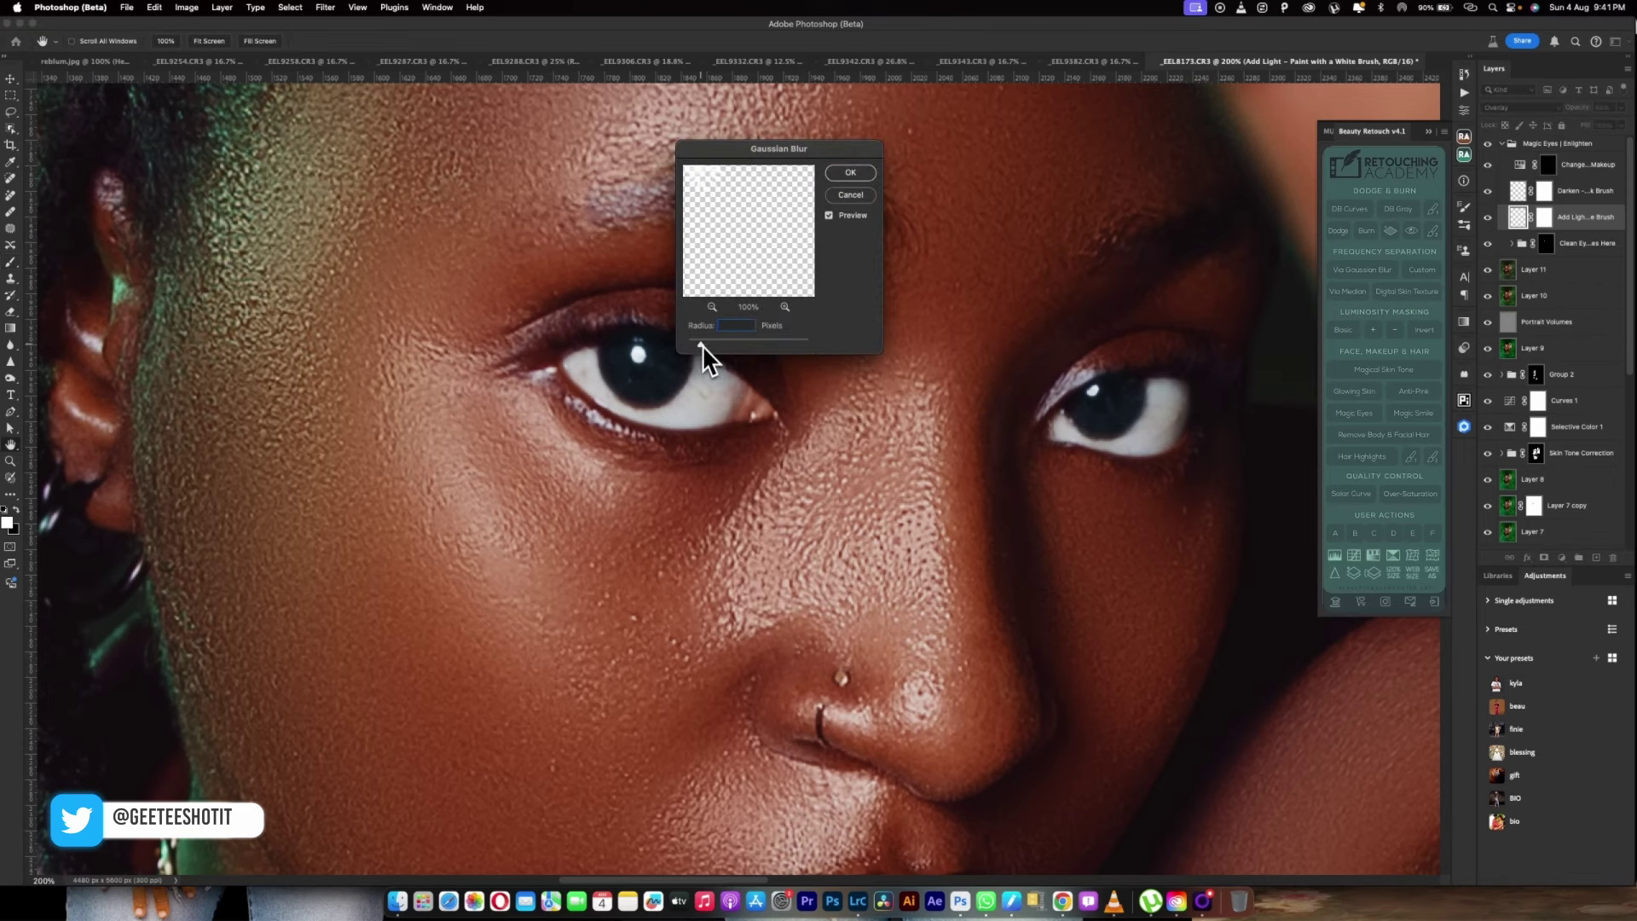
{"action": "left_click", "coordinate": [695, 344]}
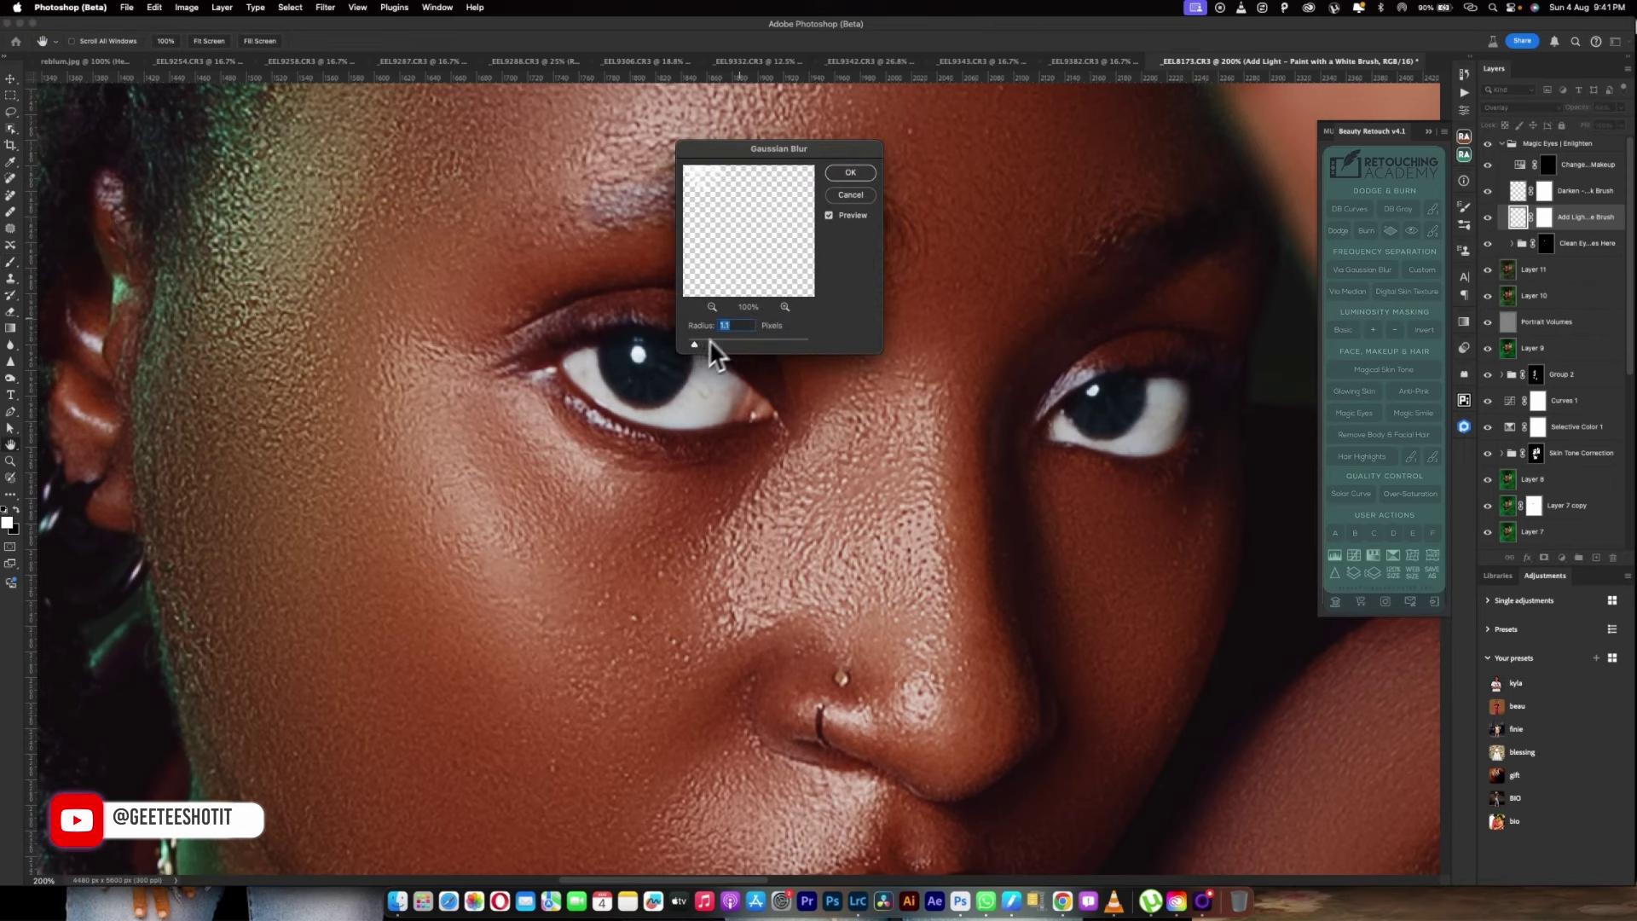
{"action": "left_click", "coordinate": [850, 196]}
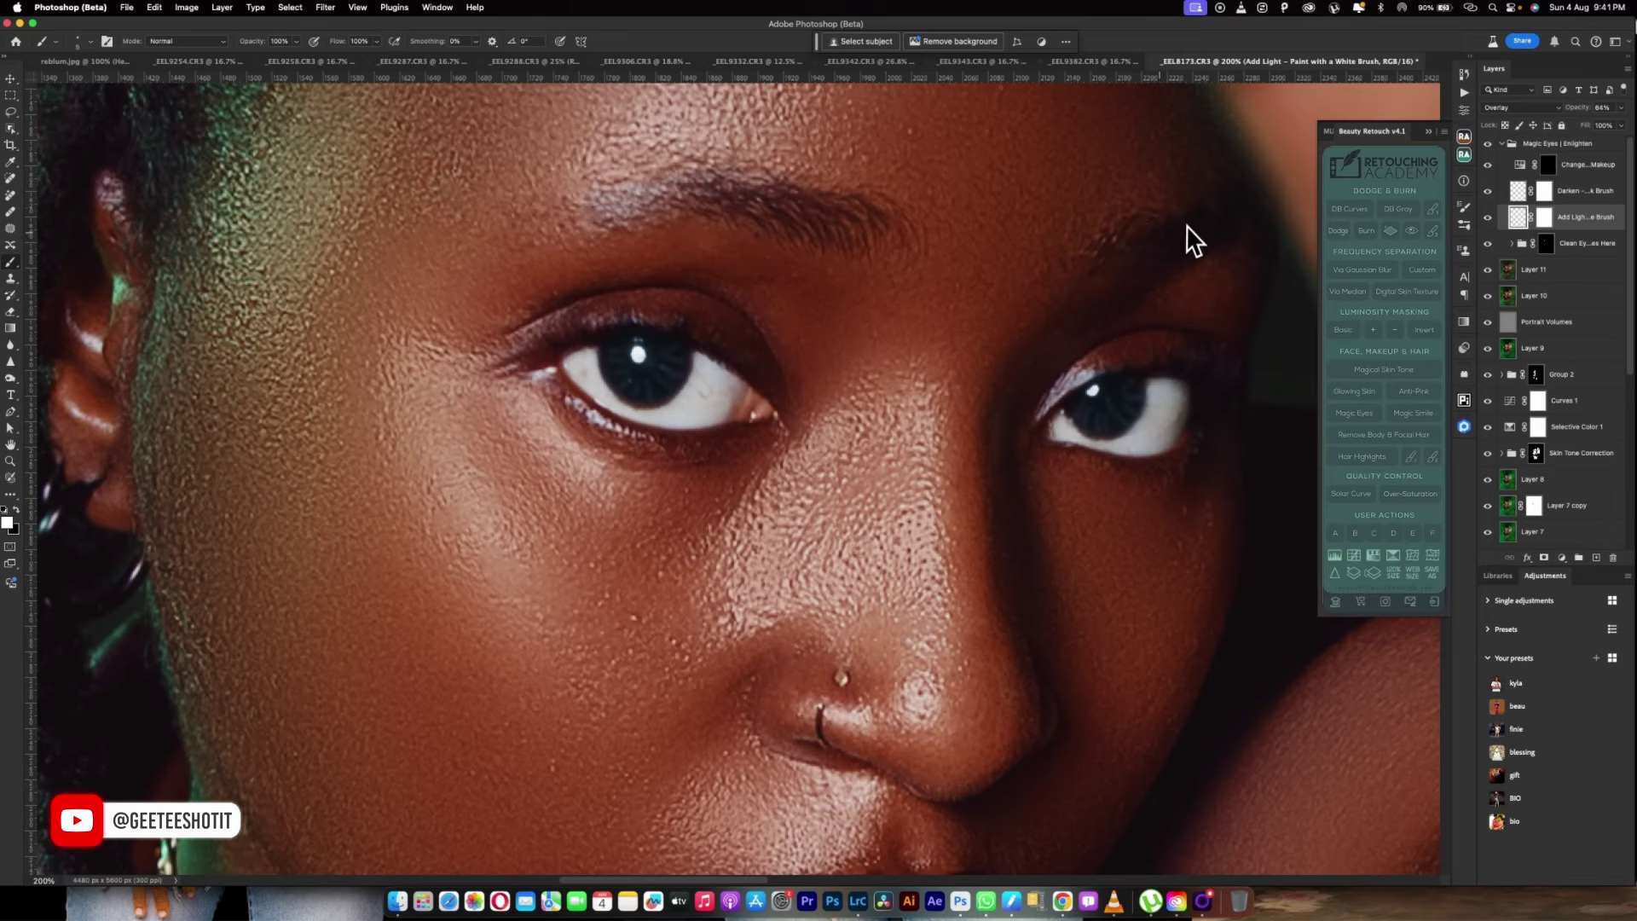
Set the hue of the Change Color of Eyes layer to 199 and collapse the Magic Eyes group
{"action": "left_click", "coordinate": [1518, 166]}
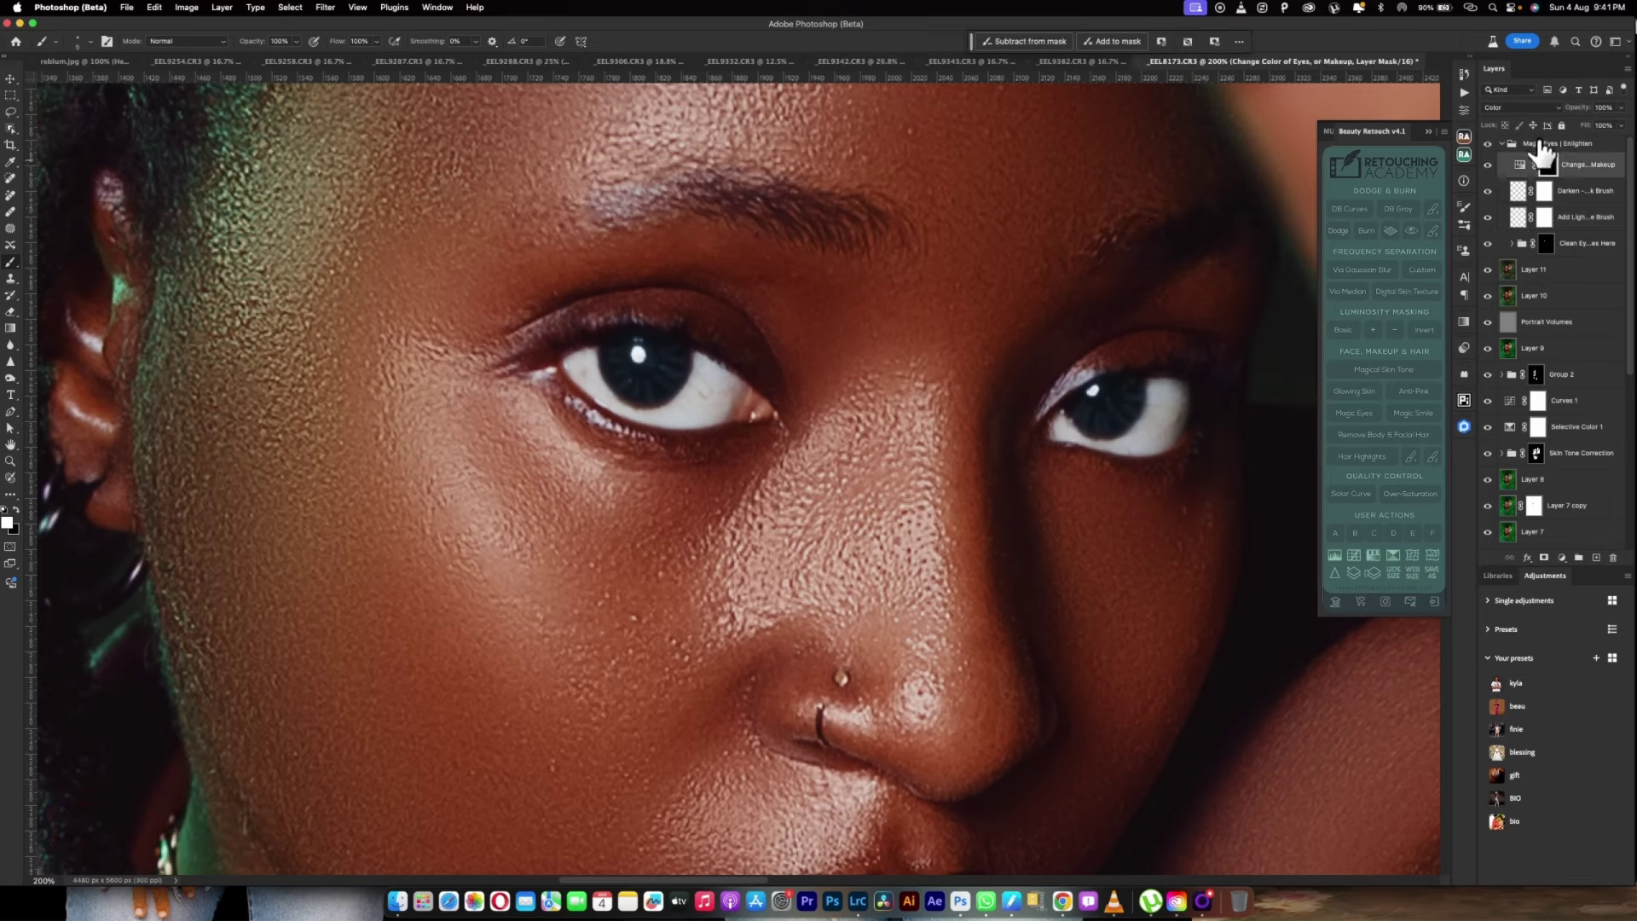
{"action": "double_click", "coordinate": [1522, 166]}
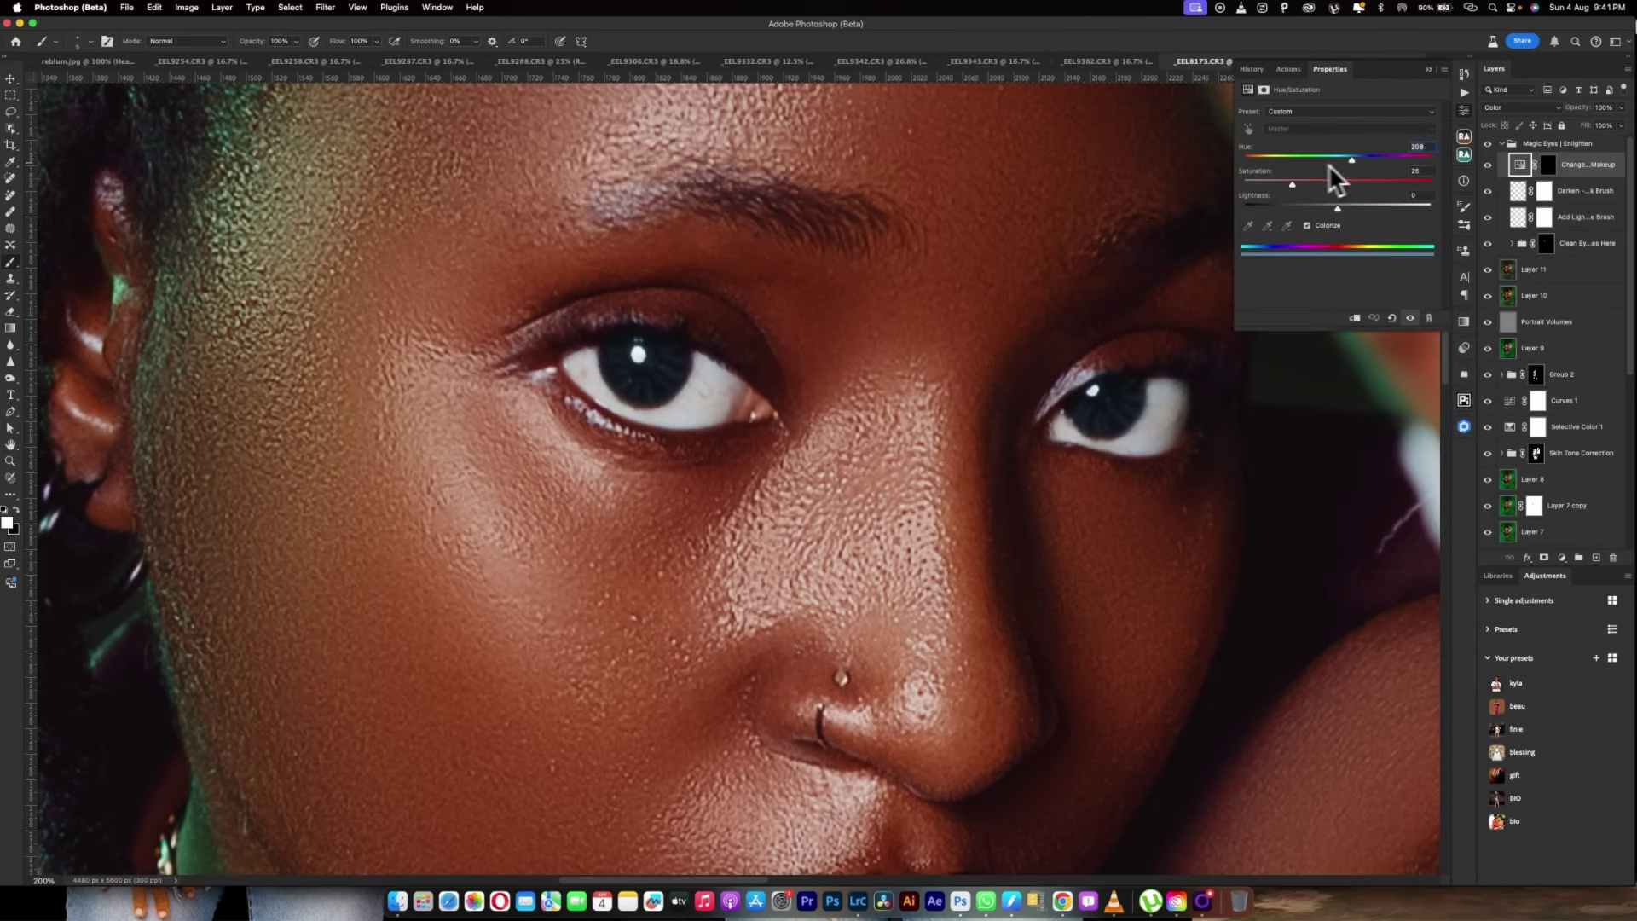
{"action": "left_click_drag", "start_coordinate": [1316, 162], "coordinate": [1344, 162]}
{"action": "key", "text": "super+minus"}
{"action": "key", "text": "super+minus"}
{"action": "key", "text": "super+minus"}
{"action": "key", "text": "super+minus"}
{"action": "key", "text": "super+minus"}
{"action": "key", "text": "super+minus"}
{"action": "key", "text": "super+minus"}
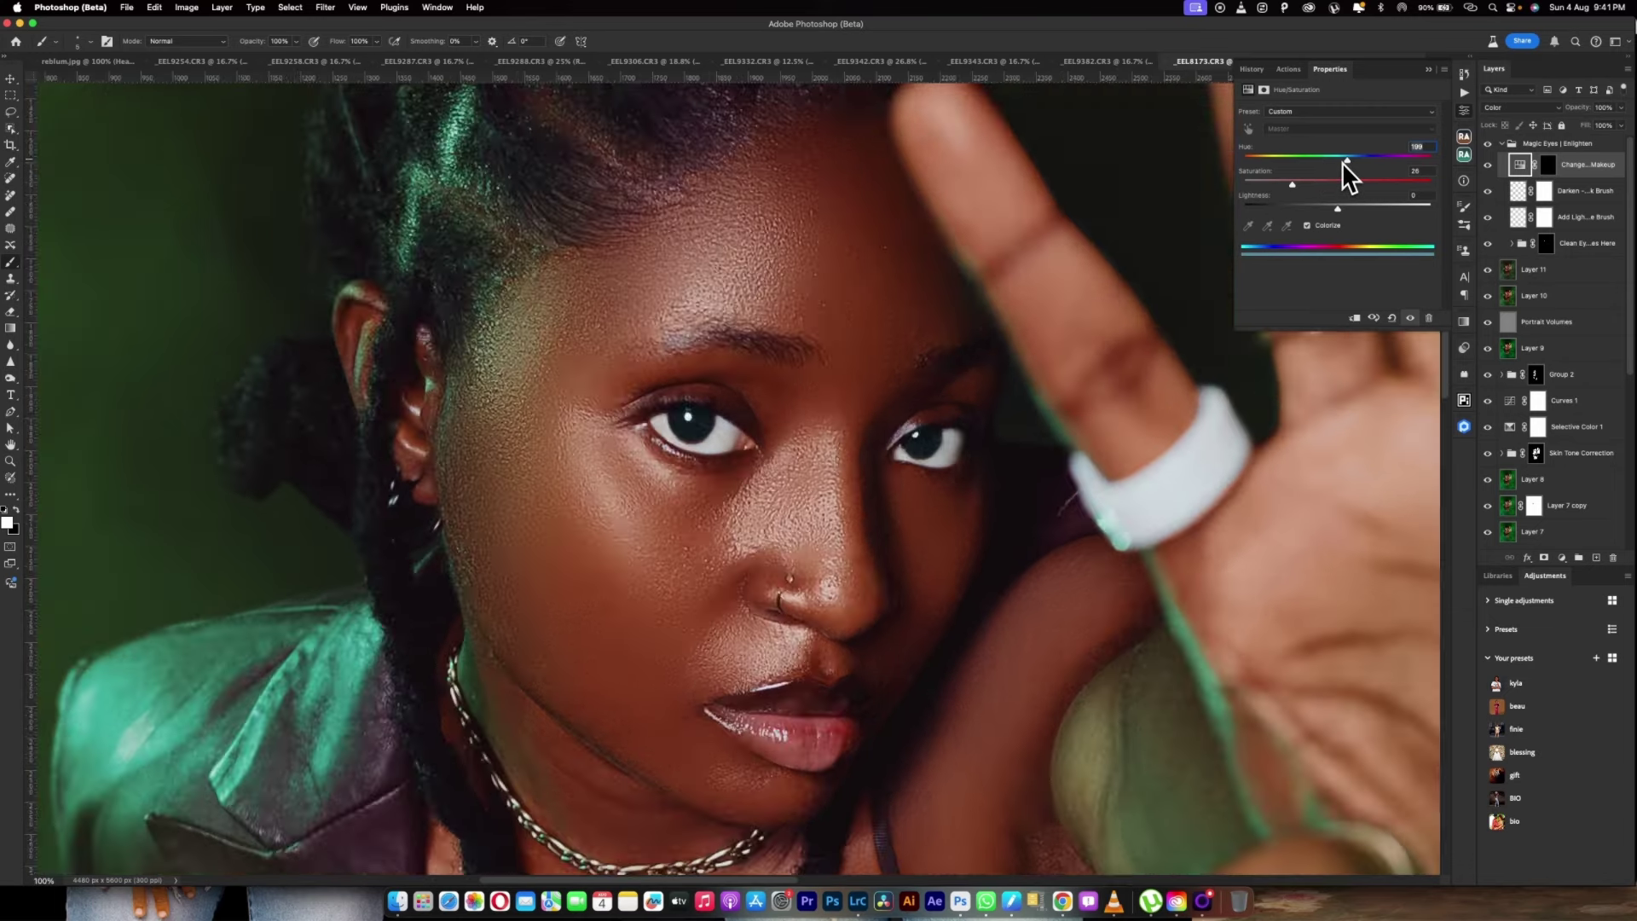
{"action": "key", "text": "super+plus"}
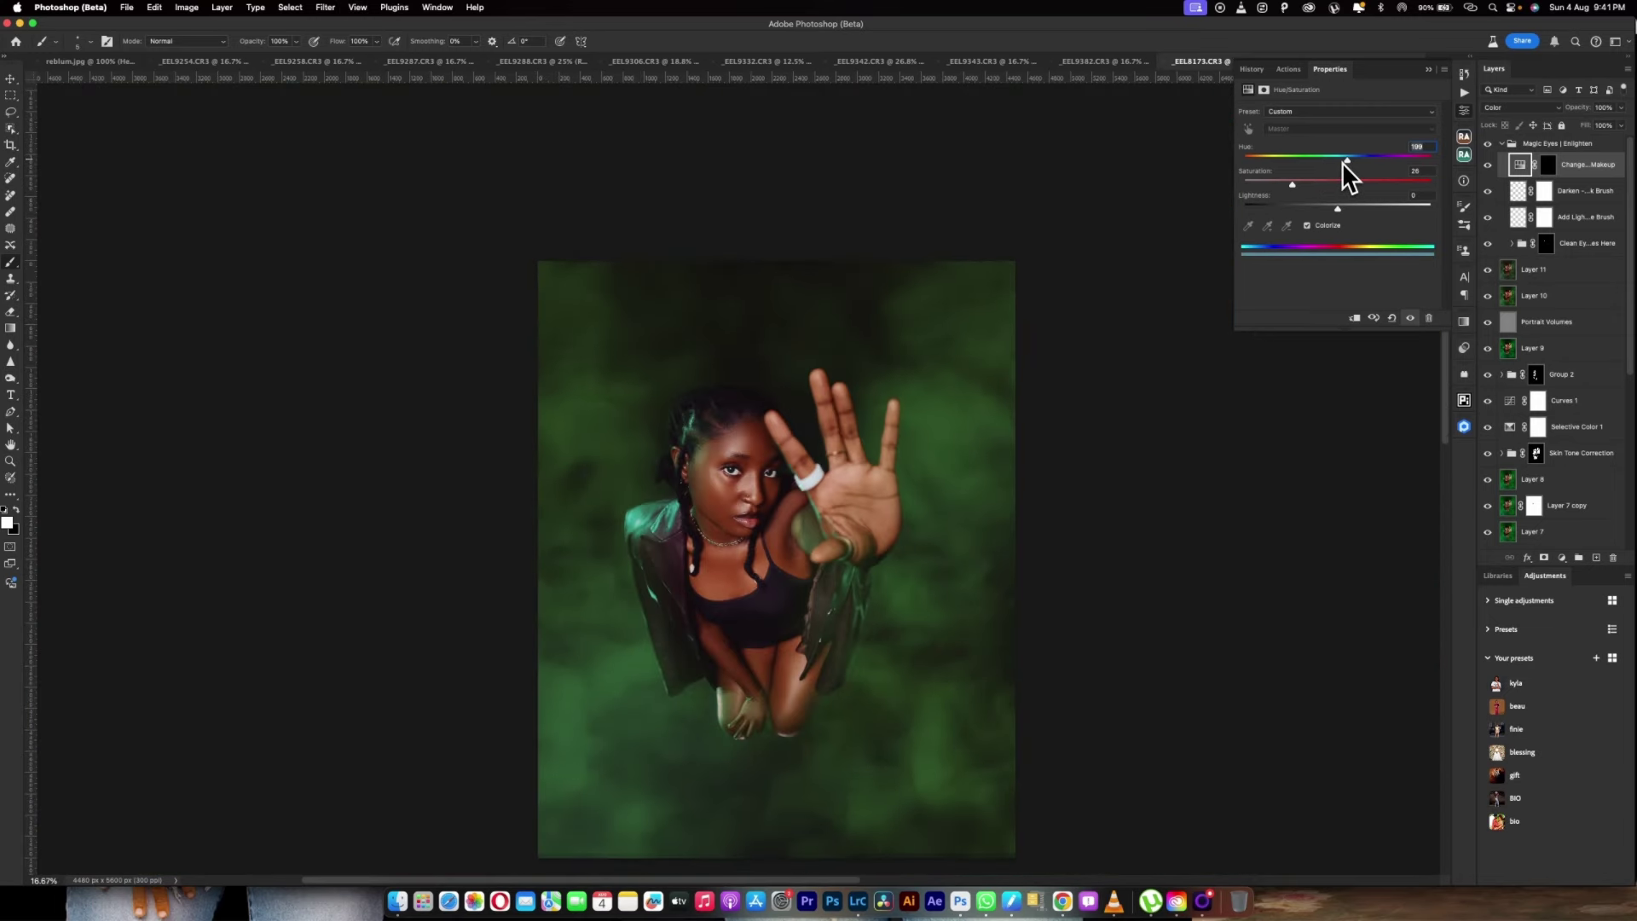
{"action": "left_click_drag", "start_coordinate": [794, 454], "coordinate": [784, 374]}
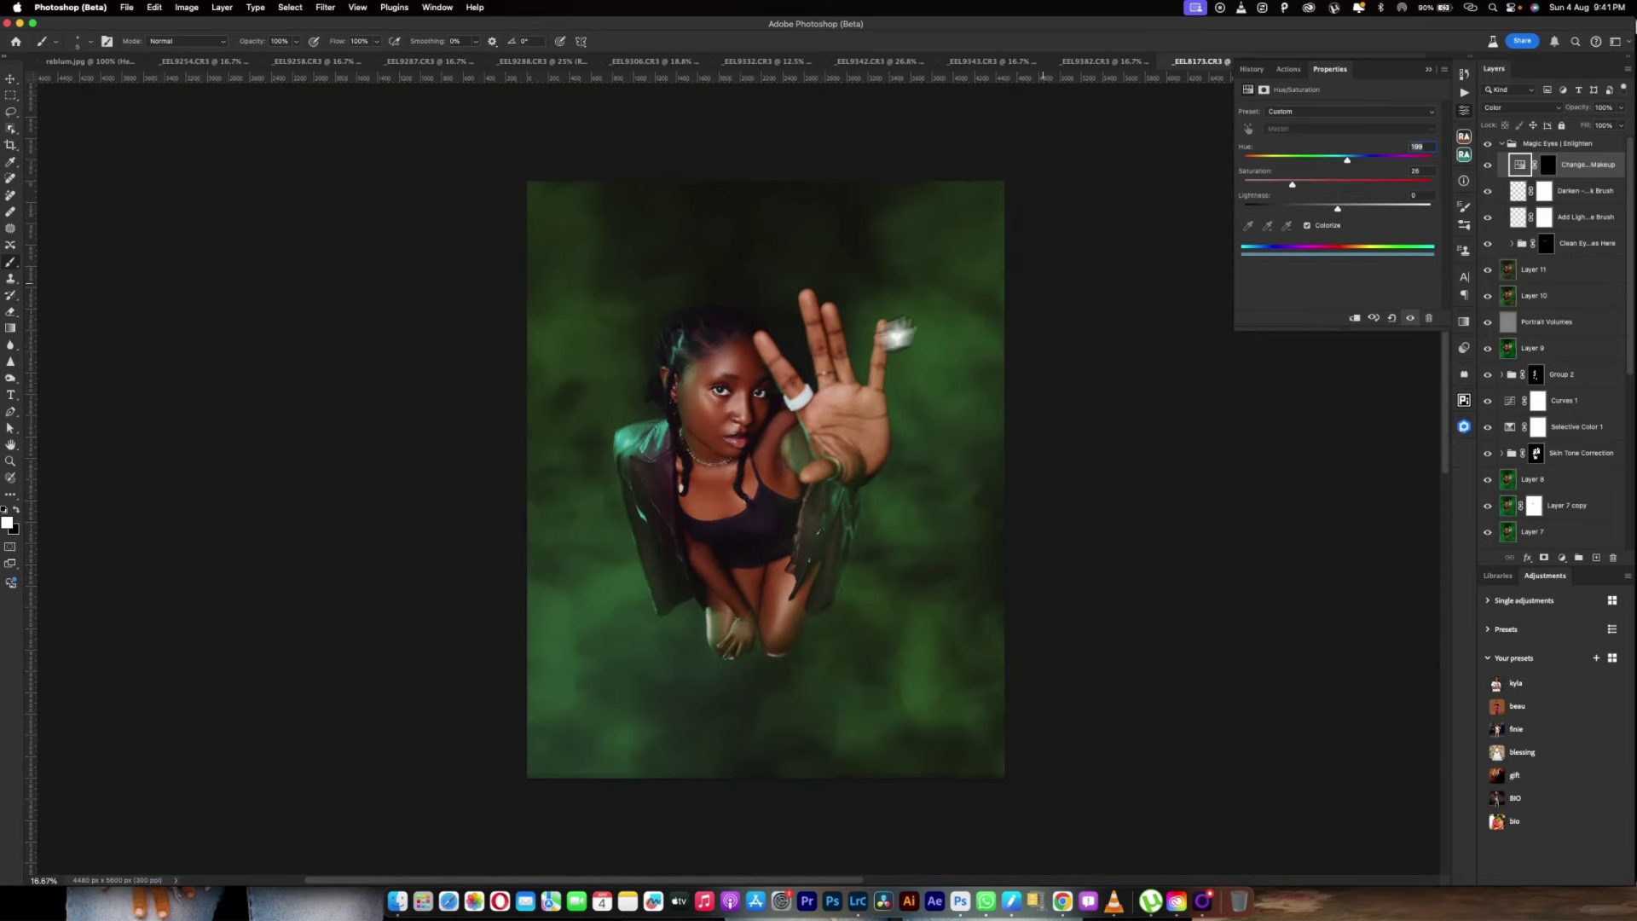
{"action": "left_click", "coordinate": [1504, 145]}
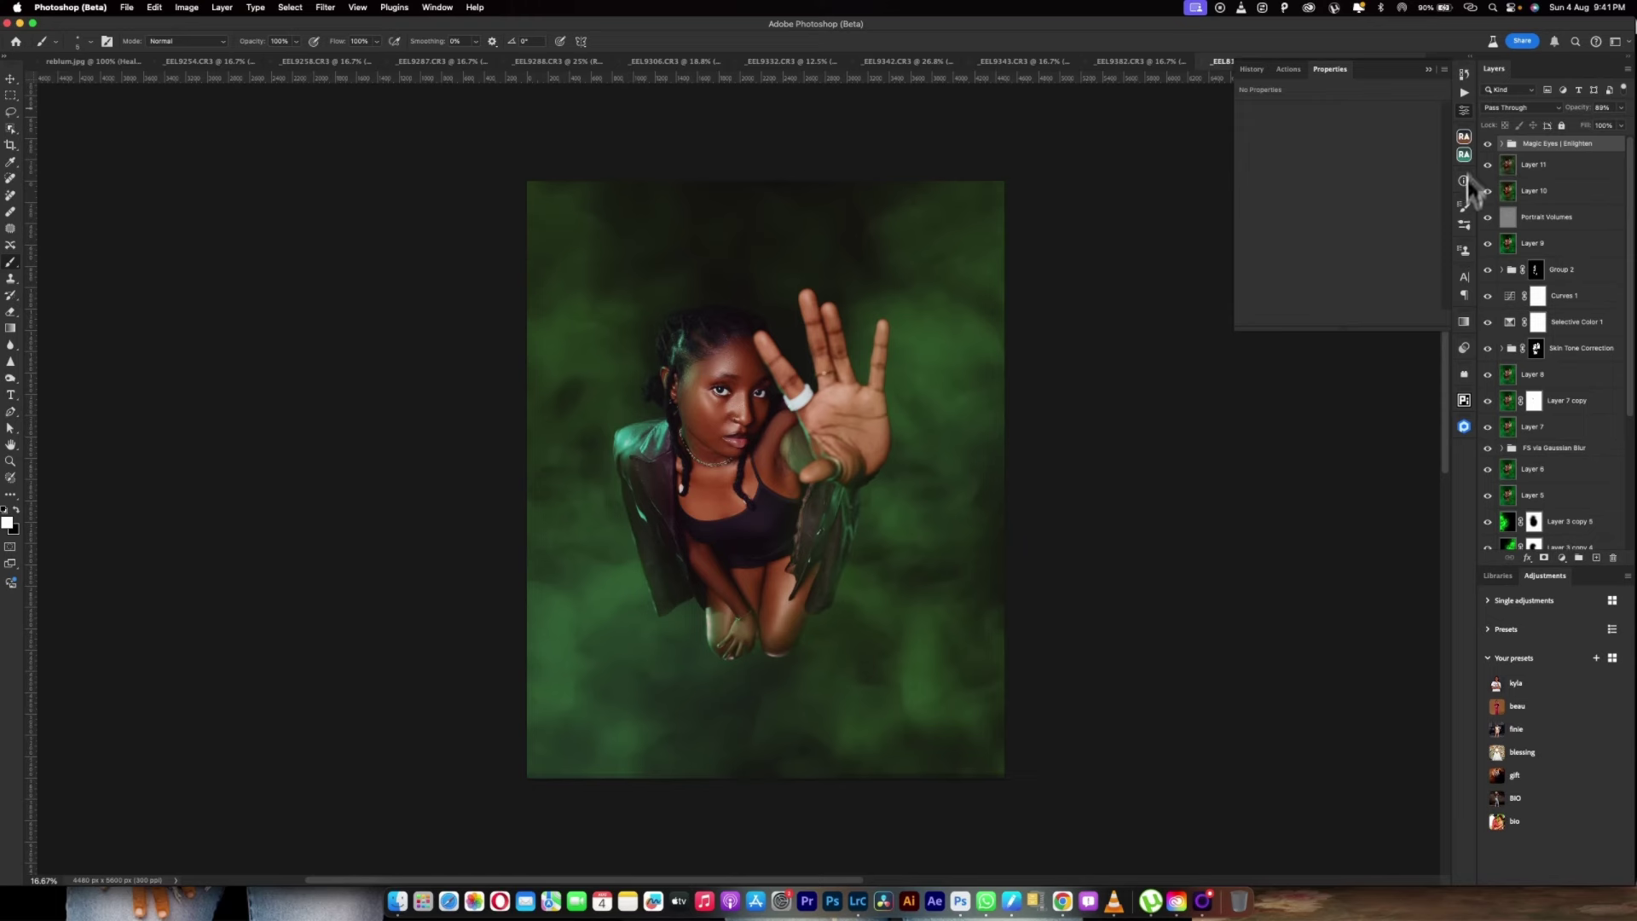
Add the logo watermark with the MUA Retouch panel, scale it down and place it near the photo's lower edge
{"action": "left_click", "coordinate": [1465, 139]}
{"action": "left_click", "coordinate": [1381, 553]}
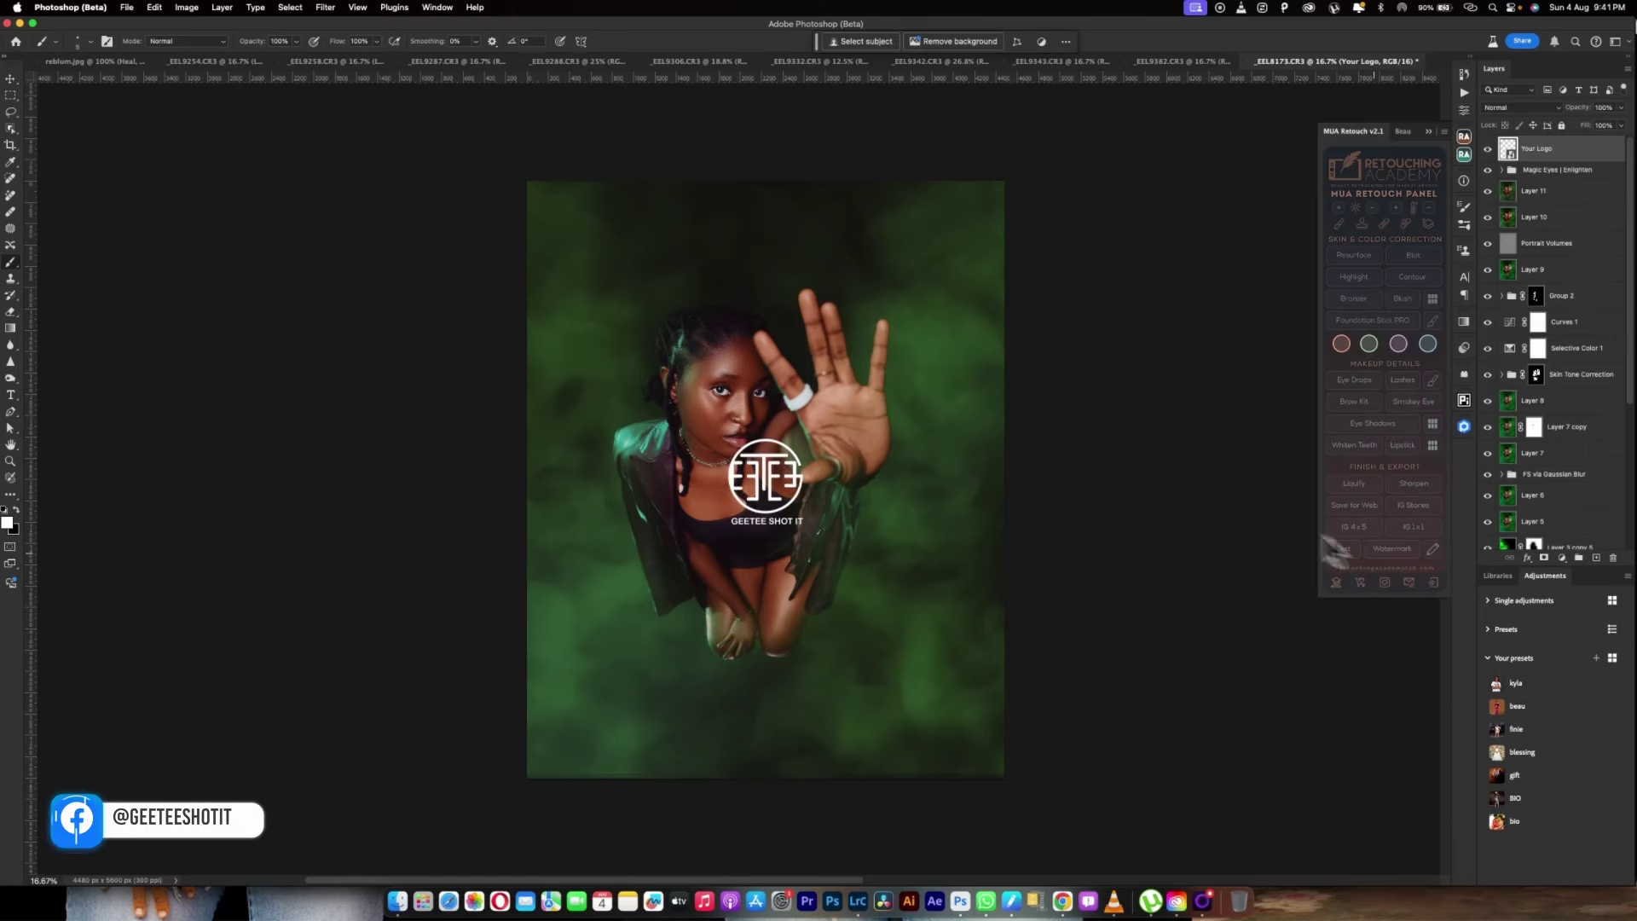
{"action": "key", "text": "ctrl+t"}
{"action": "left_click_drag", "start_coordinate": [767, 483], "coordinate": [881, 689]}
{"action": "left_click_drag", "start_coordinate": [948, 631], "coordinate": [796, 701]}
{"action": "key", "text": "Return"}
{"action": "key", "text": "b"}
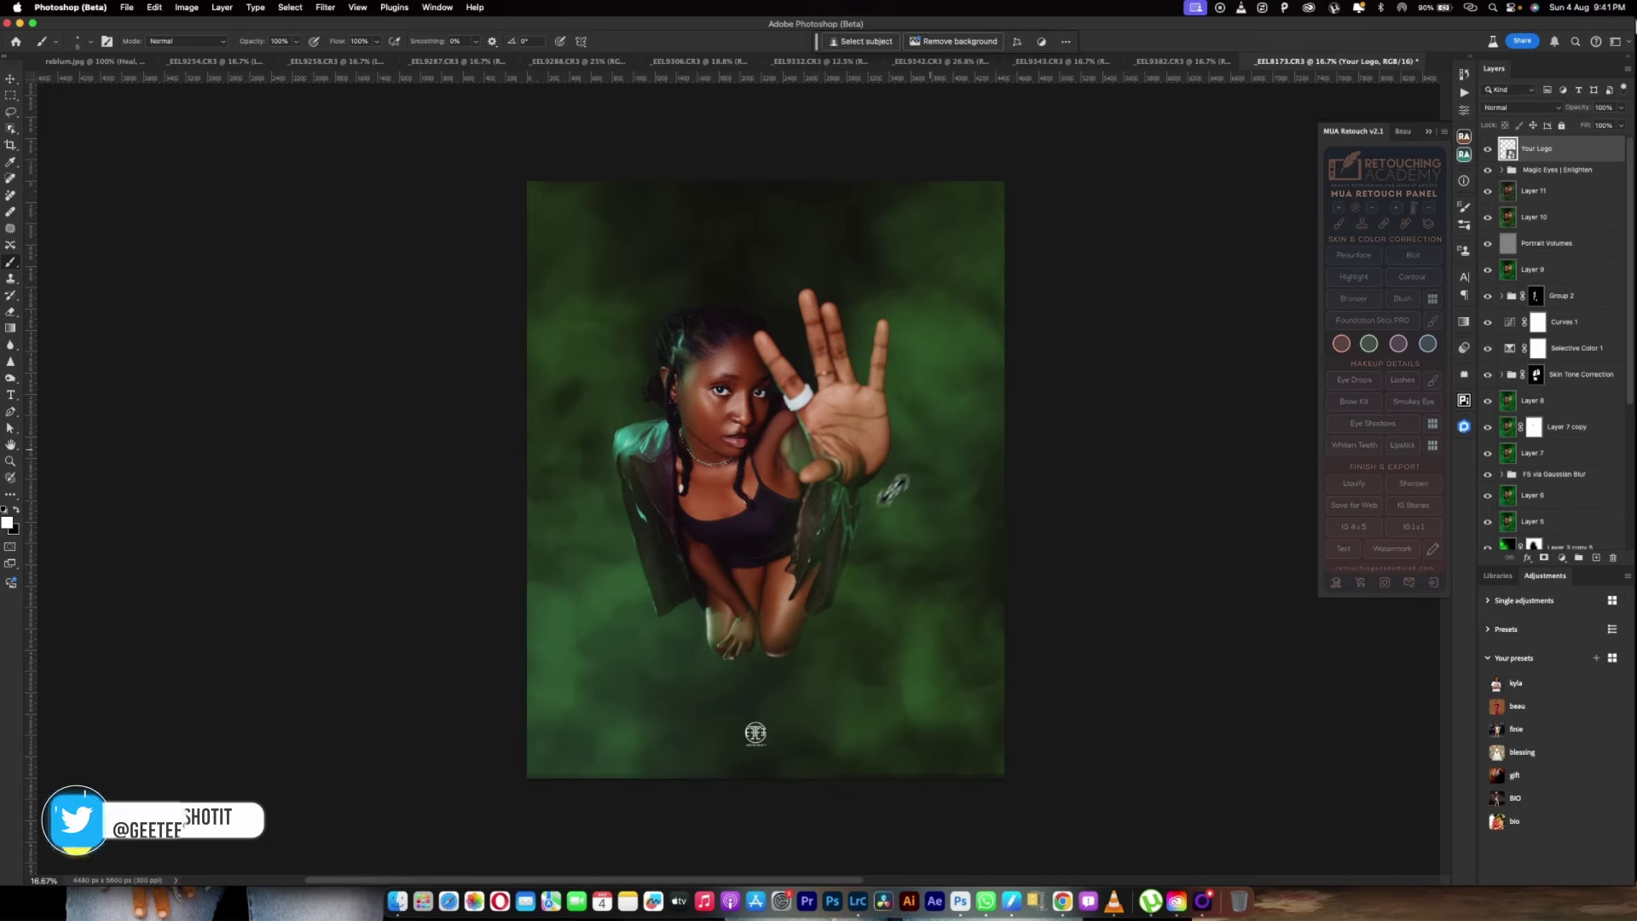
Sharpen the photo with the Beauty Retouch panel on an Overlay layer above the logo
{"action": "left_click", "coordinate": [1465, 99]}
{"action": "left_click", "coordinate": [1464, 156]}
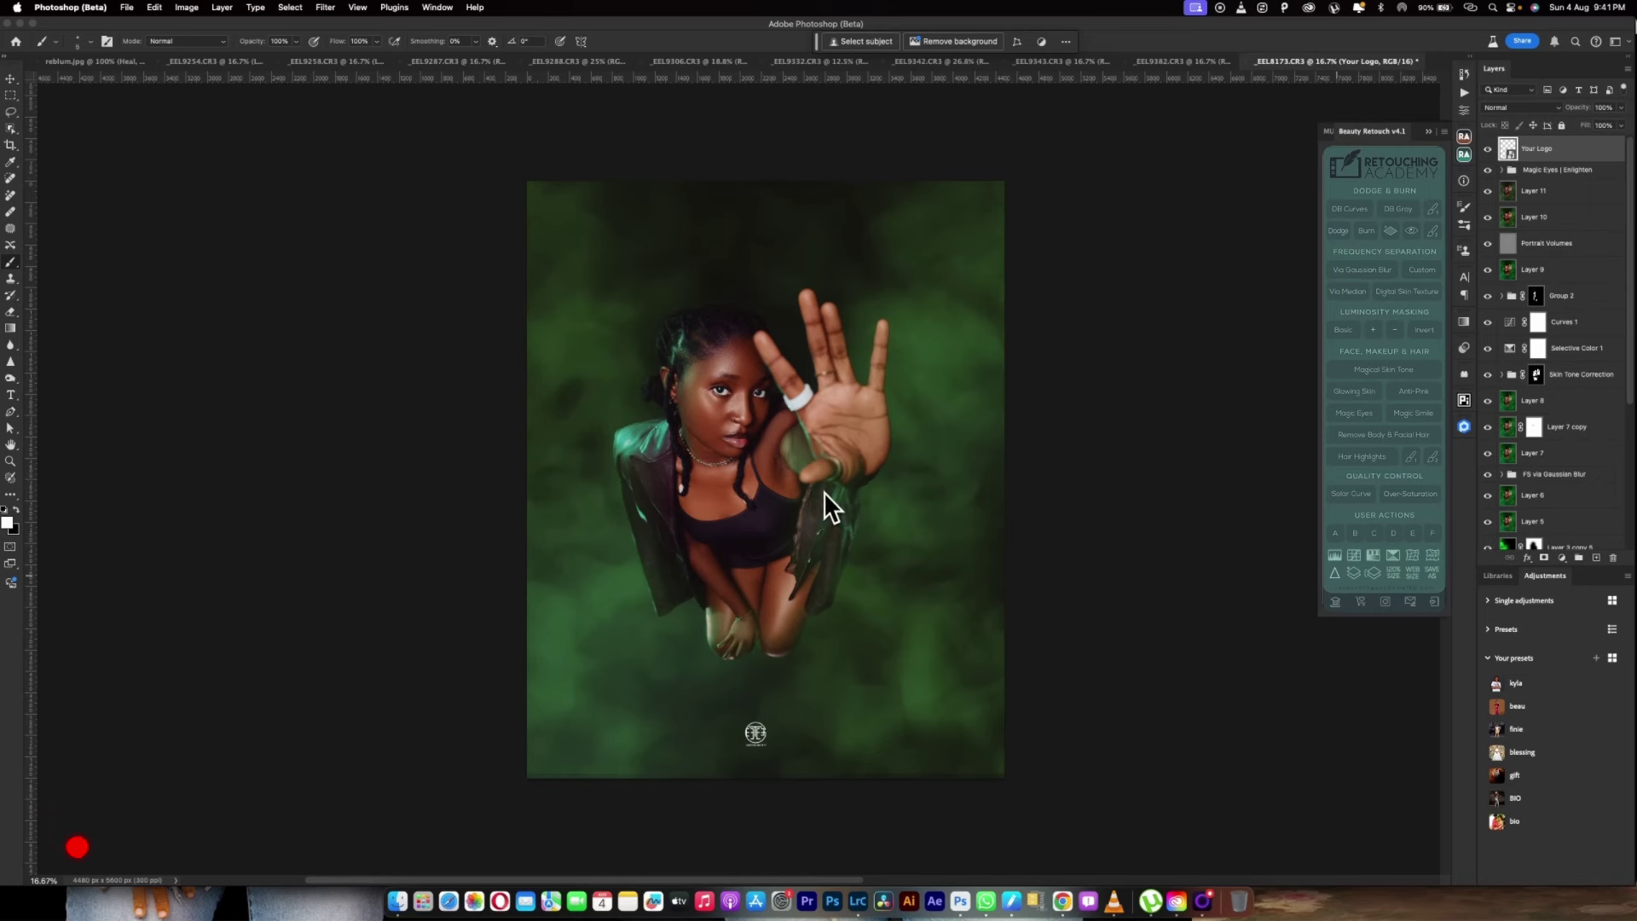
{"action": "key", "text": "Return"}
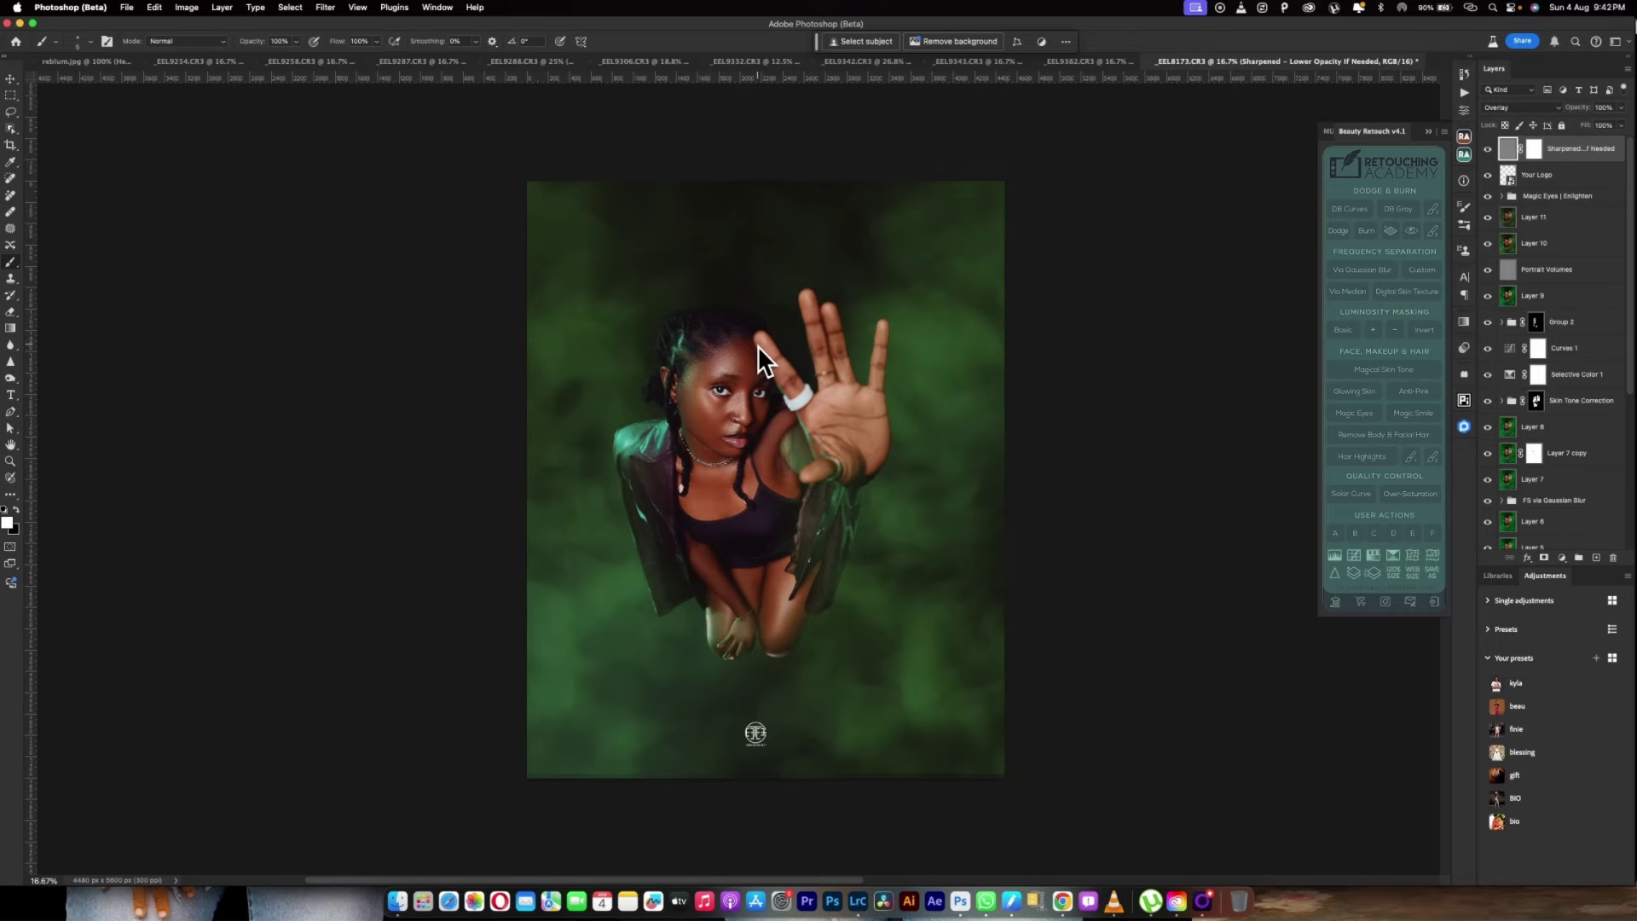
Stamp all visible layers into a new merged layer above the sharpening layer
{"action": "key", "text": "super+equal"}
{"action": "key", "text": "super+equal"}
{"action": "key", "text": "super+equal"}
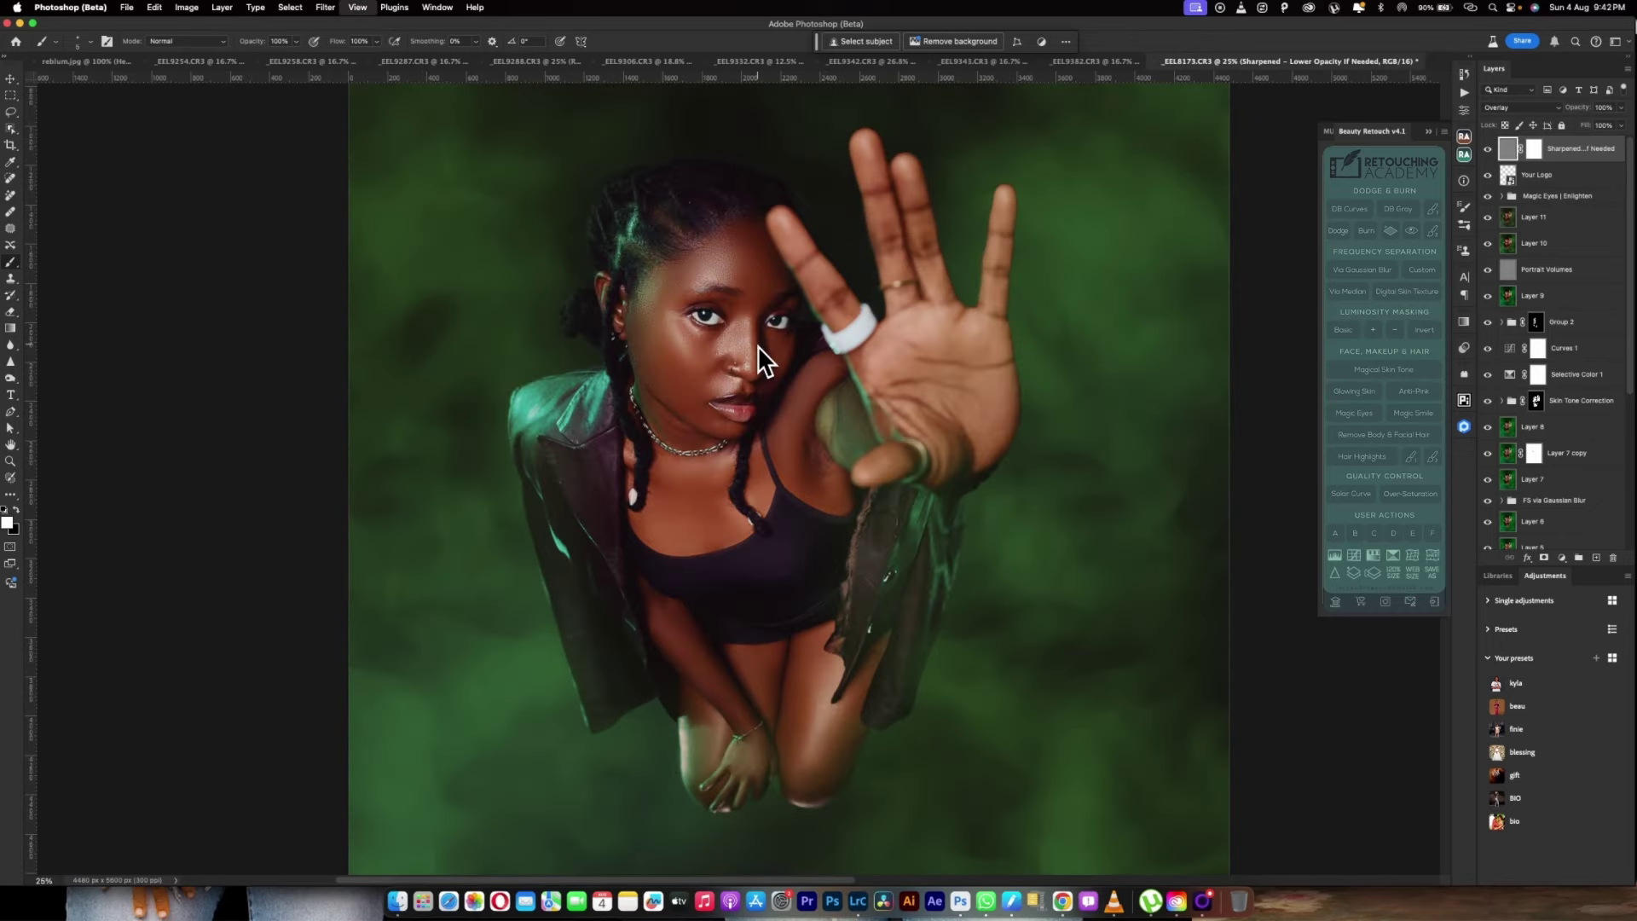
{"action": "key", "text": "super+minus"}
{"action": "key", "text": "super+minus"}
{"action": "key", "text": "super+minus"}
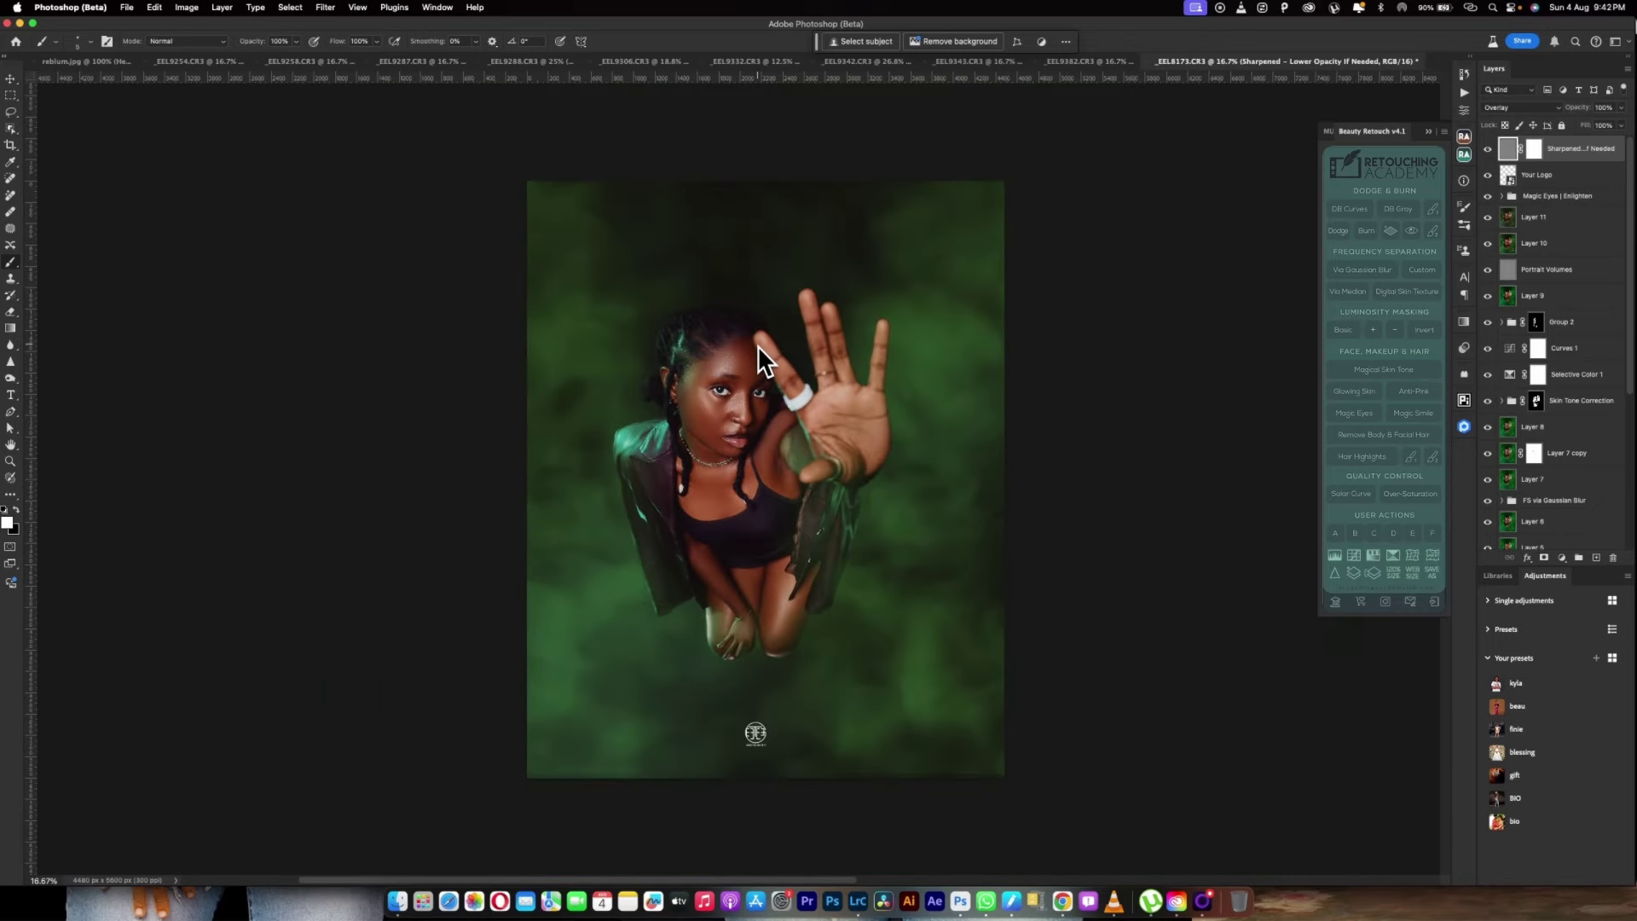
{"action": "left_click_drag", "start_coordinate": [822, 347], "coordinate": [840, 341]}
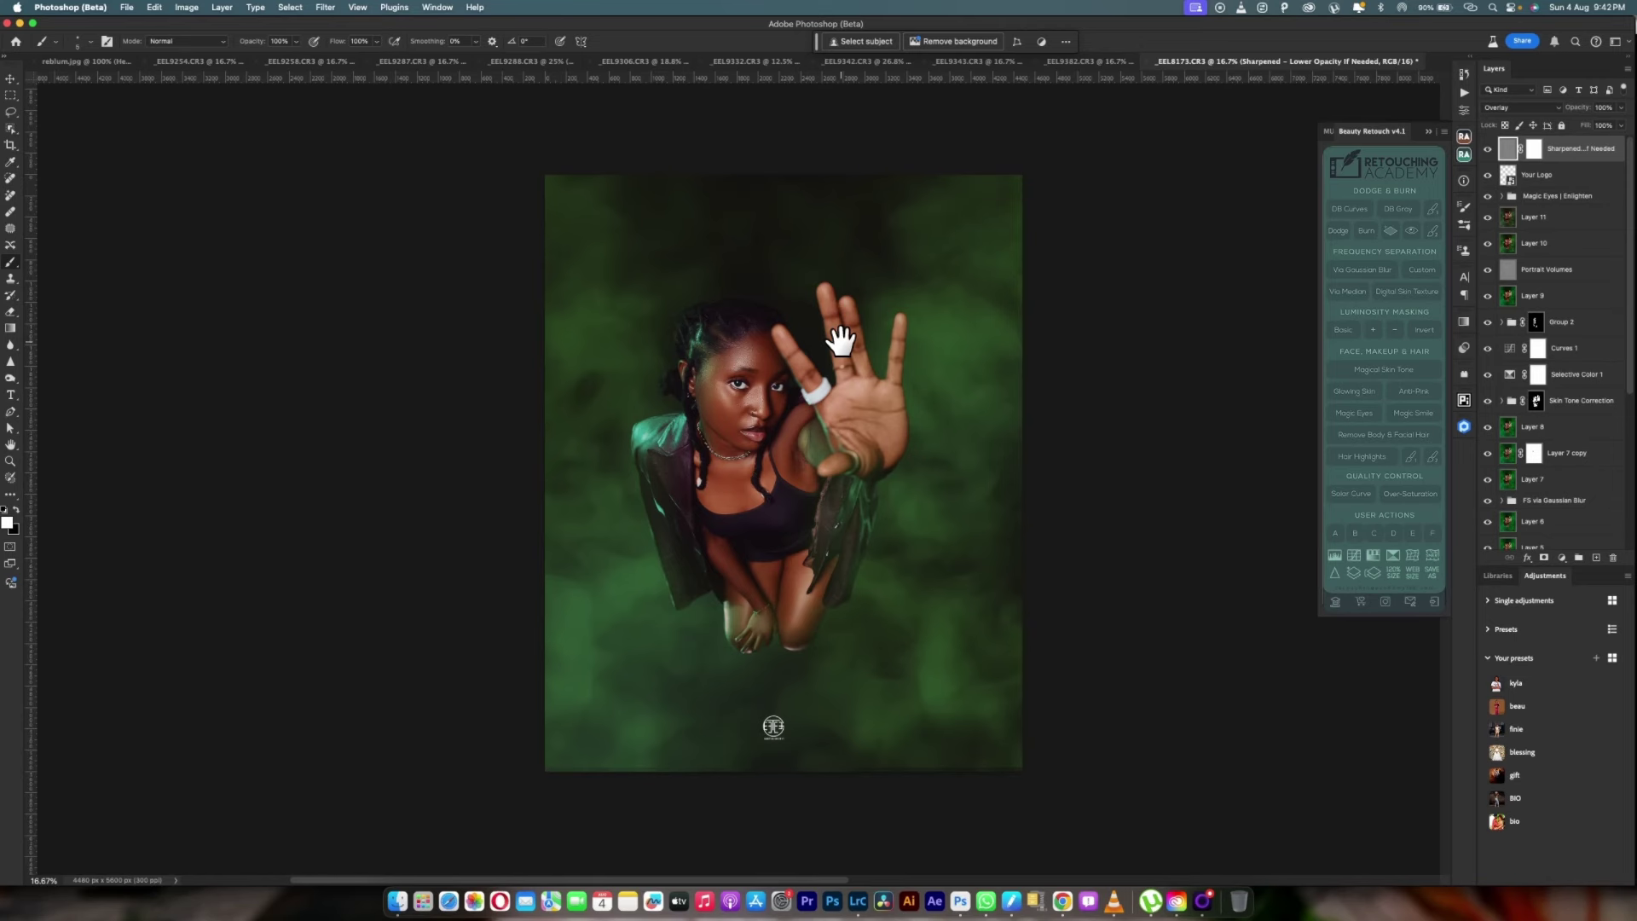
{"action": "key", "text": "super+alt+shift+e"}
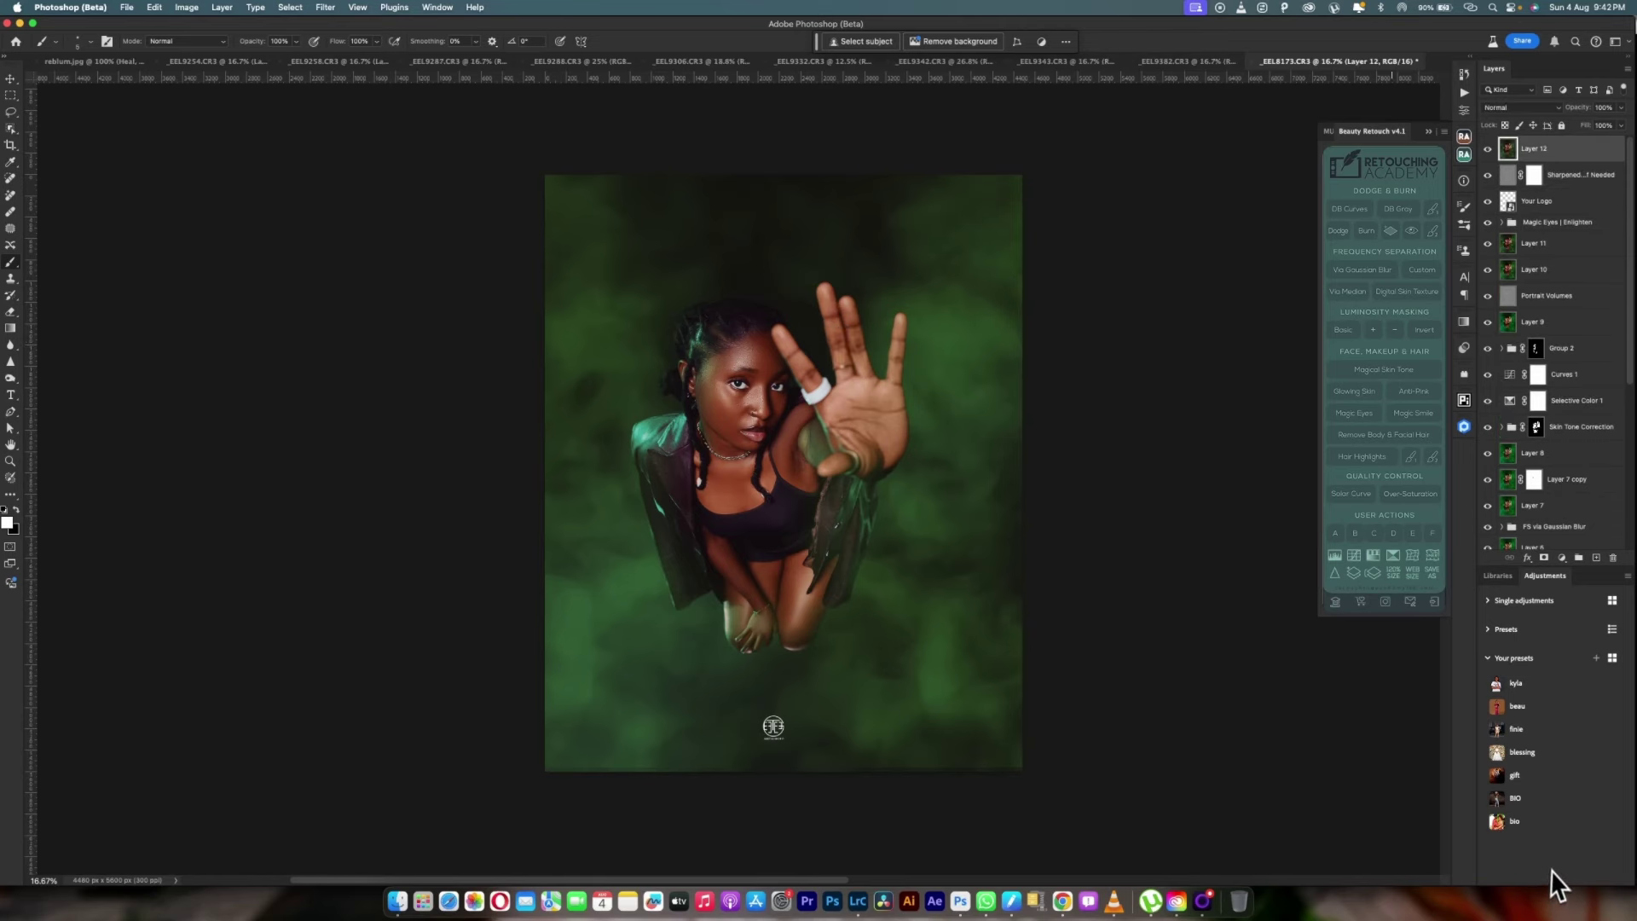